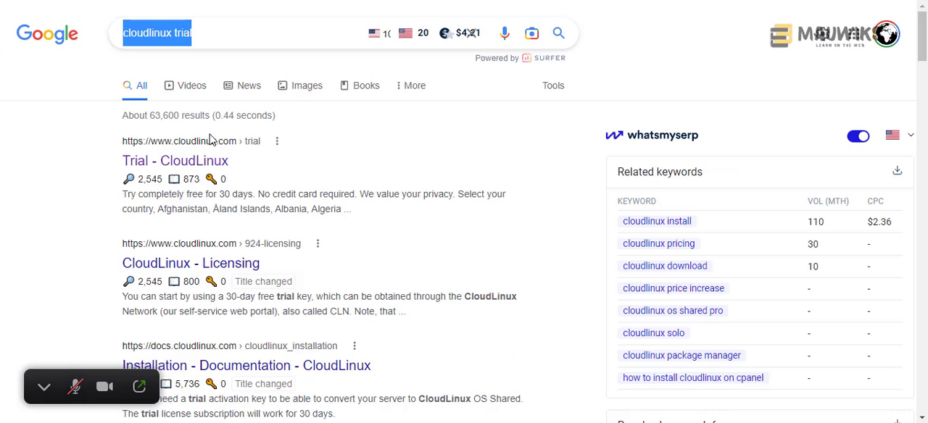
- Open the CloudLinux trial page from the search results and review its free 30-day trial sign-up form
right_click(178, 160)
click(203, 171)
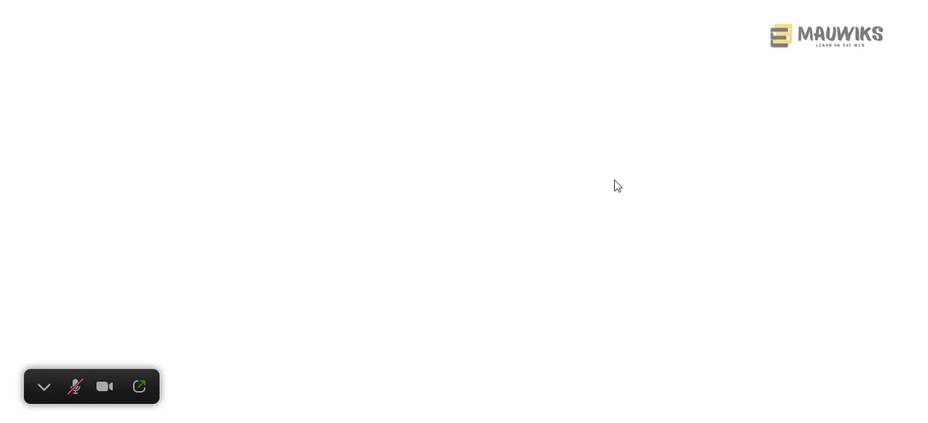
scroll(401, 237, down, 10)
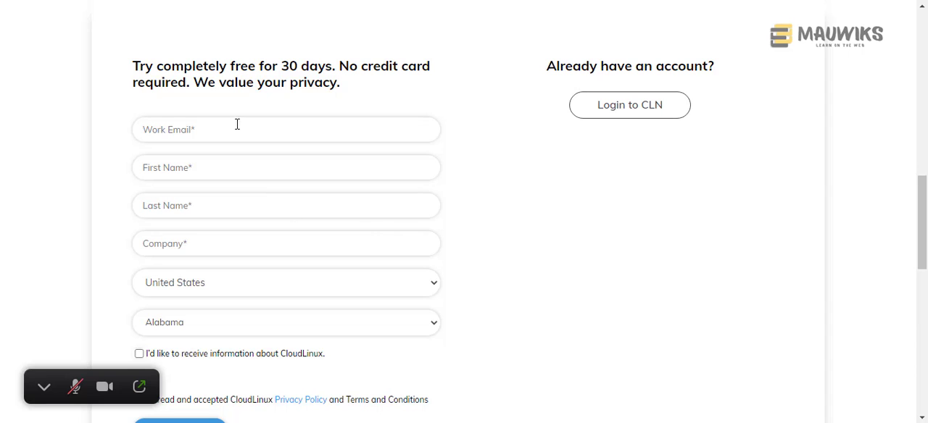
scroll(186, 199, down, 1)
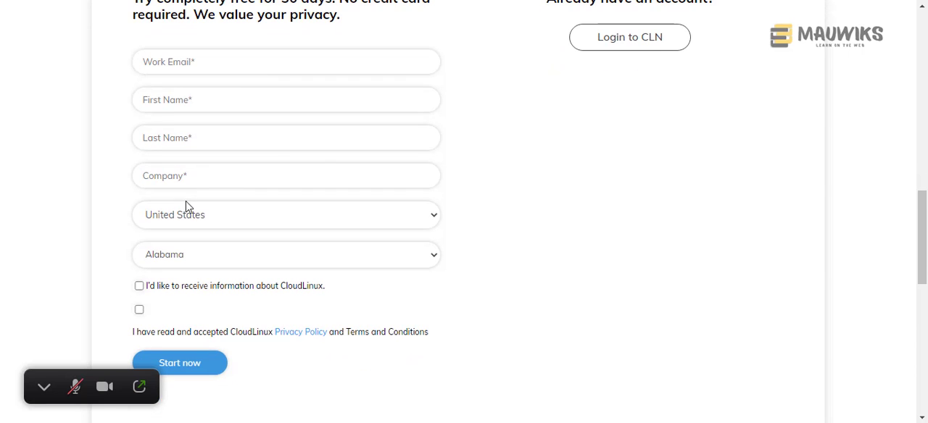
click(160, 65)
scroll(202, 167, up, 1)
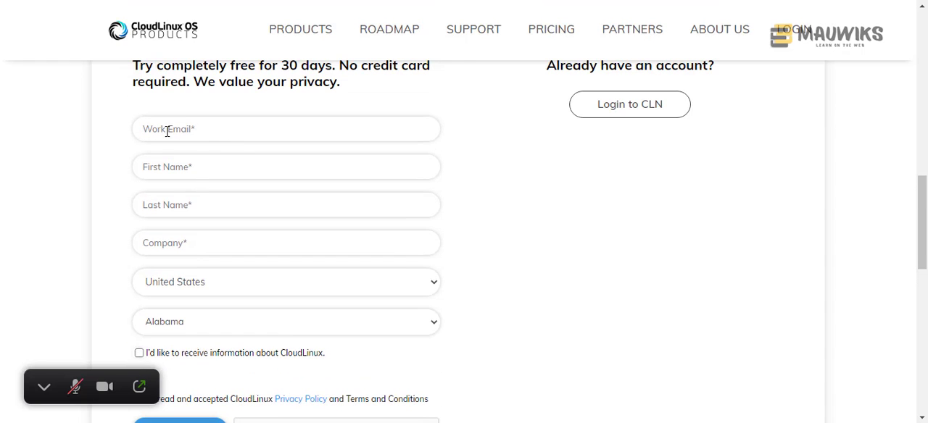
scroll(229, 270, down, 3)
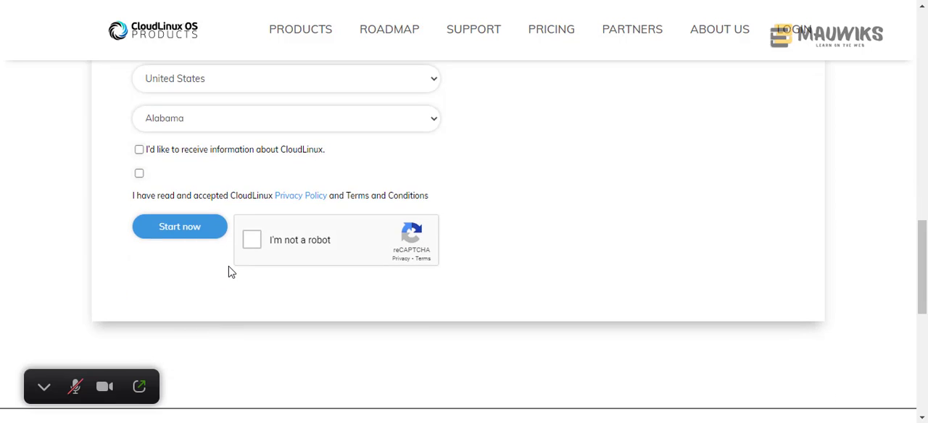
scroll(229, 272, up, 3)
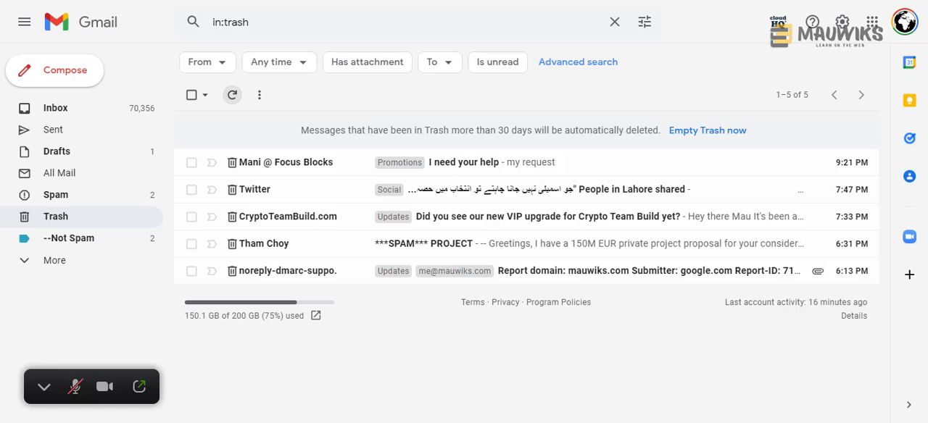
- Switch to the Gmail inbox and open the Cloudlinux Mailer message welcoming you to the CloudLinux OS Shared PRO trial
click(232, 95)
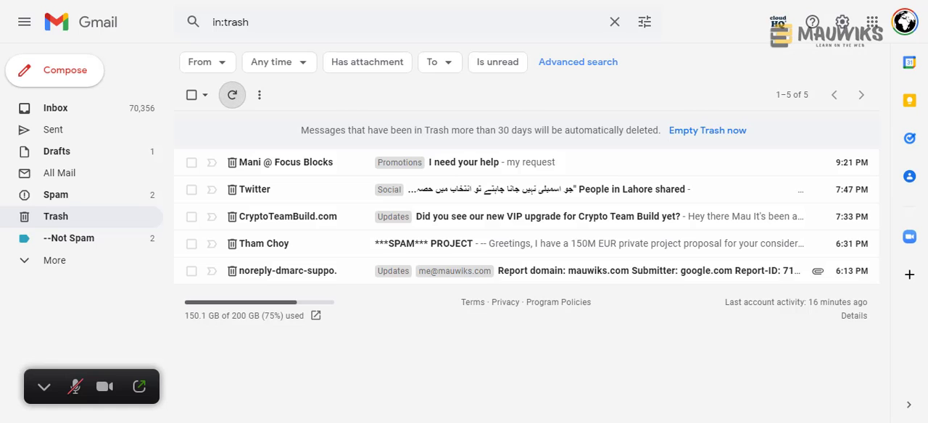
click(96, 115)
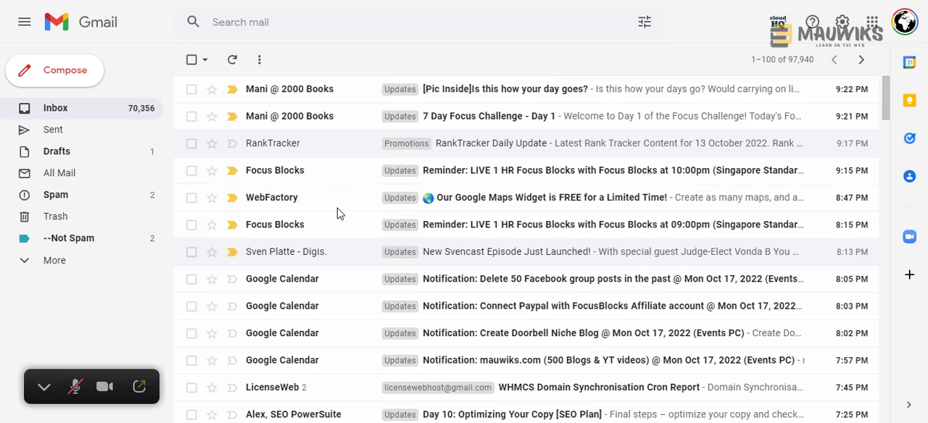
scroll(761, 210, down, 5)
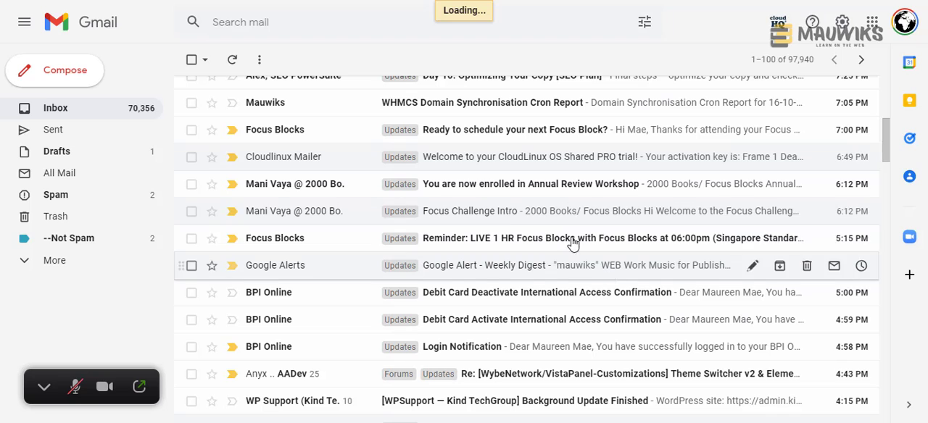
click(433, 165)
- Review the welcome email's installation instructions, trial key and account activation link
drag(235, 100, 552, 105)
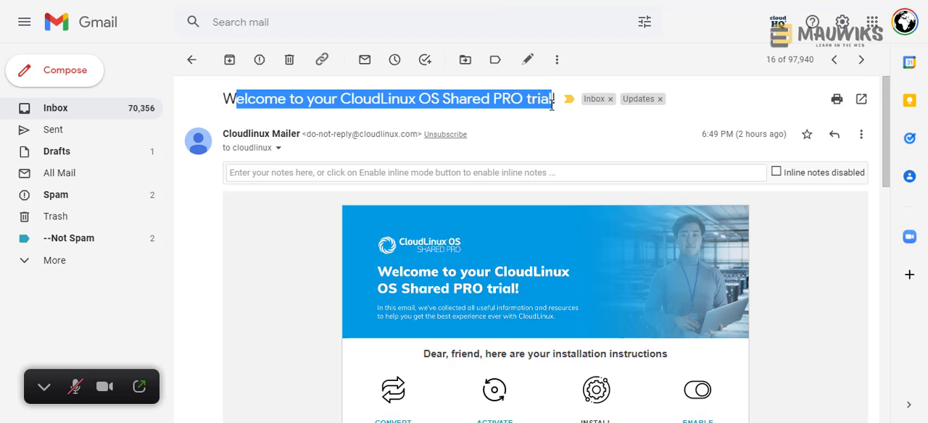
scroll(808, 266, down, 2)
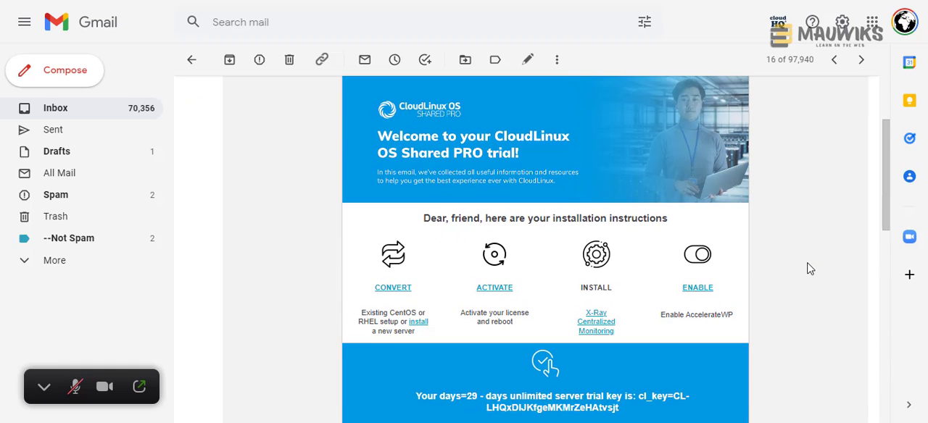
scroll(810, 269, down, 3)
scroll(810, 269, down, 1)
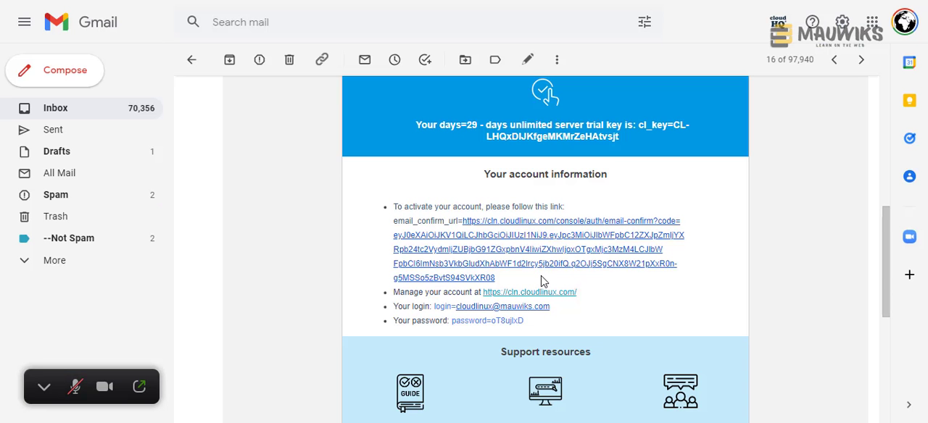
click(540, 274)
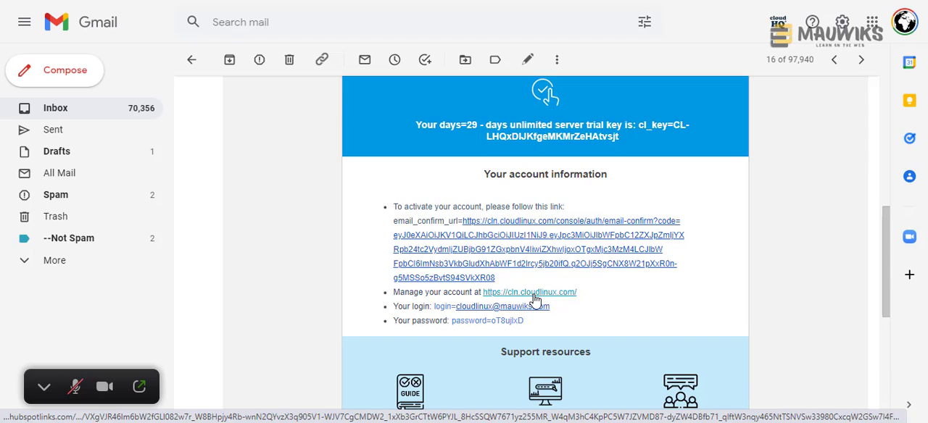
- Highlight the login and password listed in the email's account information
drag(550, 307, 457, 307)
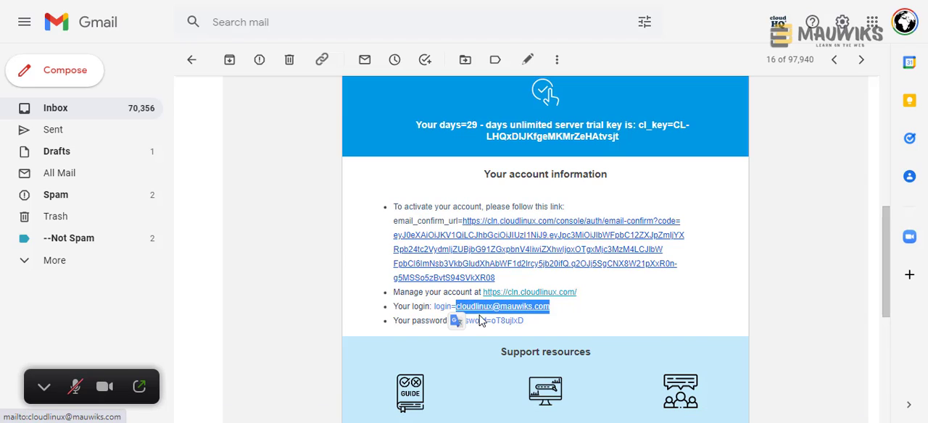
drag(535, 322, 496, 325)
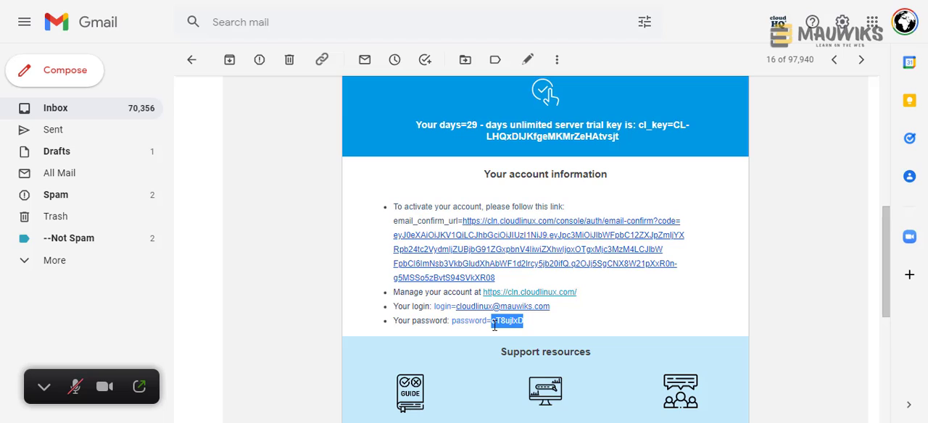
click(458, 324)
double_click(458, 324)
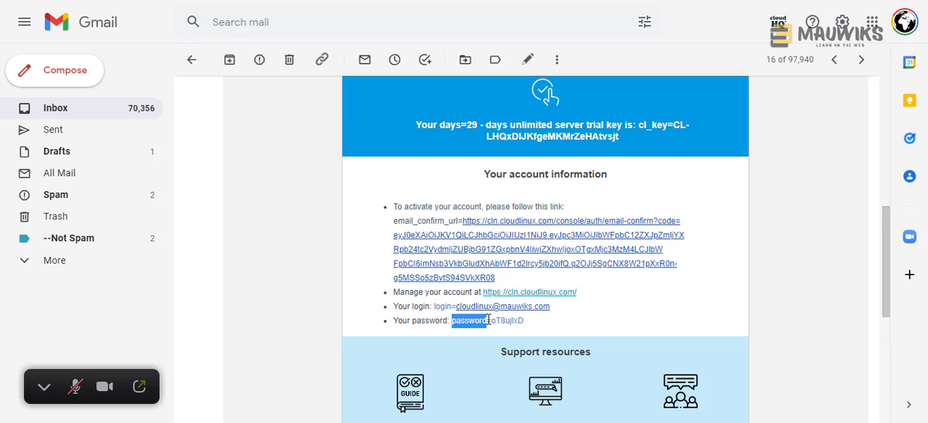
drag(525, 322, 496, 326)
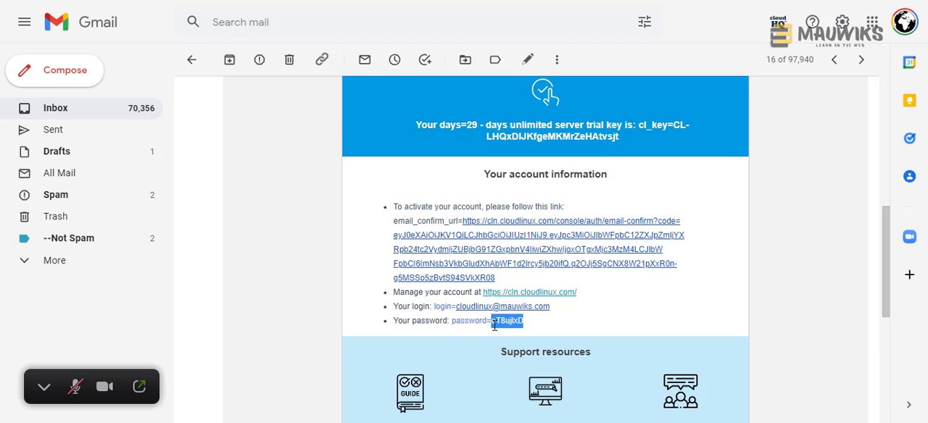
drag(564, 313, 457, 307)
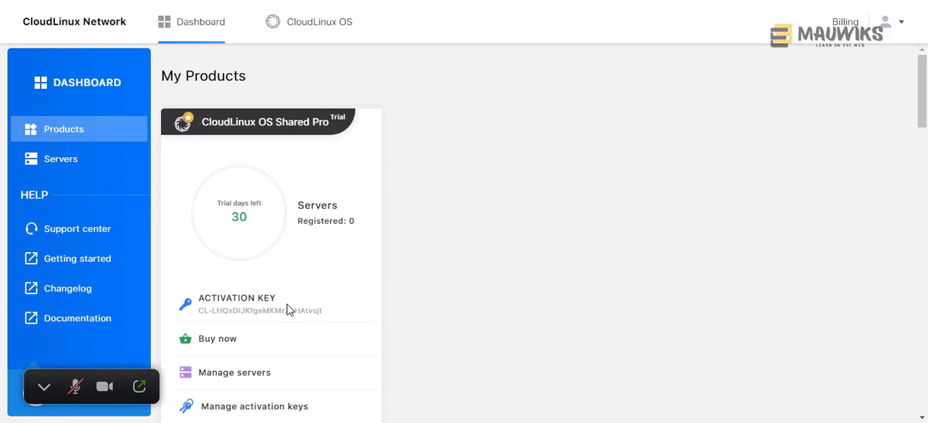
- Copy the activation key of the CloudLinux OS Shared Pro trial from the CloudLinux Network products dashboard
scroll(304, 167, down, 3)
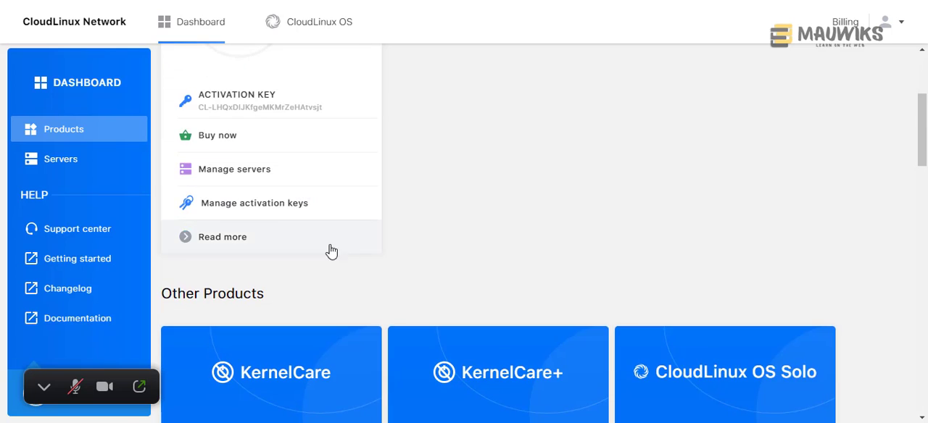
scroll(327, 251, up, 3)
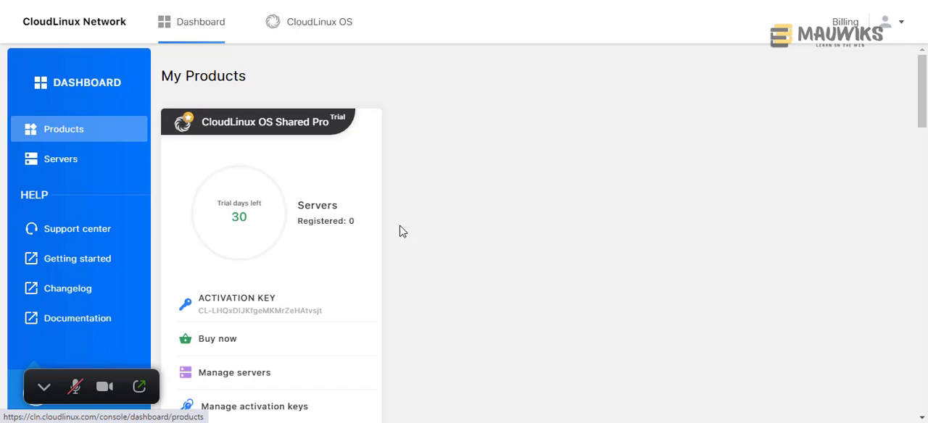
scroll(418, 251, down, 1)
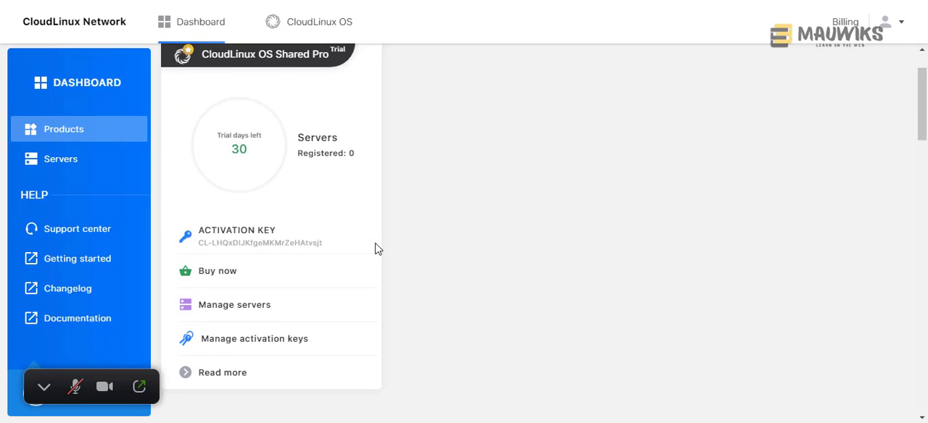
click(256, 246)
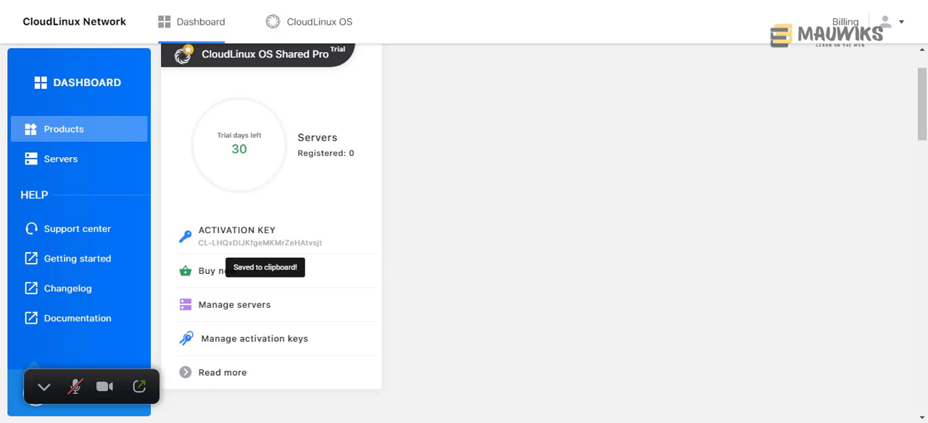
- Switch to Notepad and replace the <activation_key> placeholder in the sh cldeploy -k line with the copied activation key
key(alt+Tab)
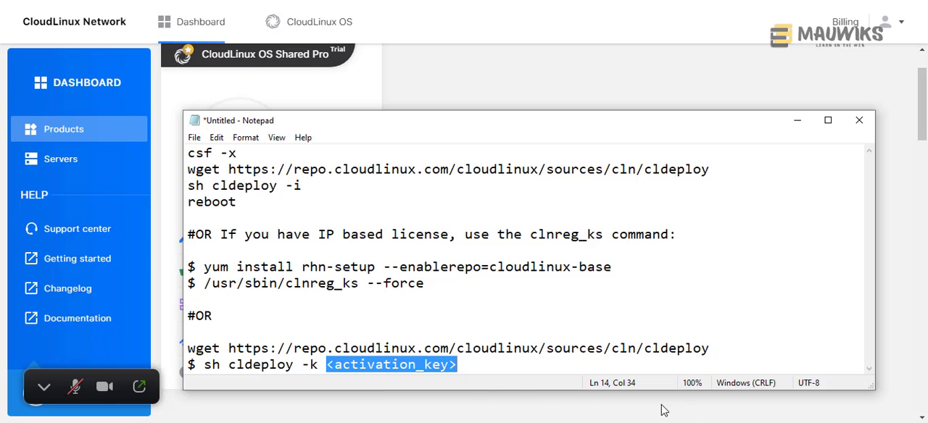
right_click(429, 367)
click(474, 220)
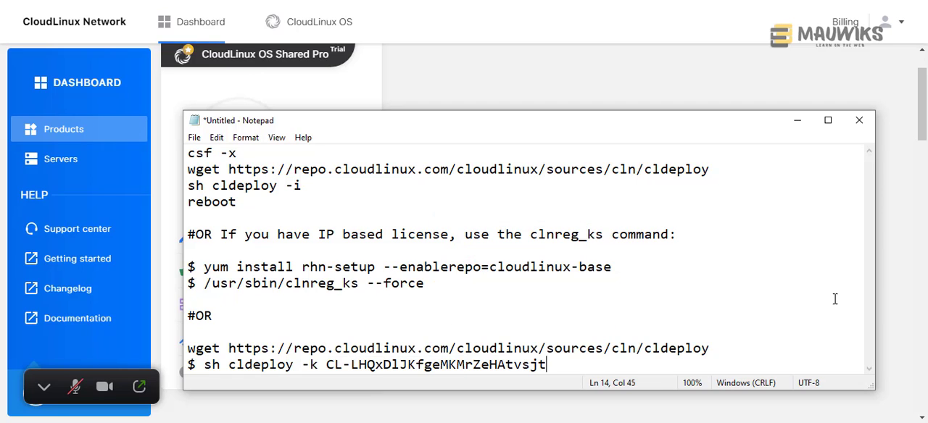
drag(548, 366, 191, 354)
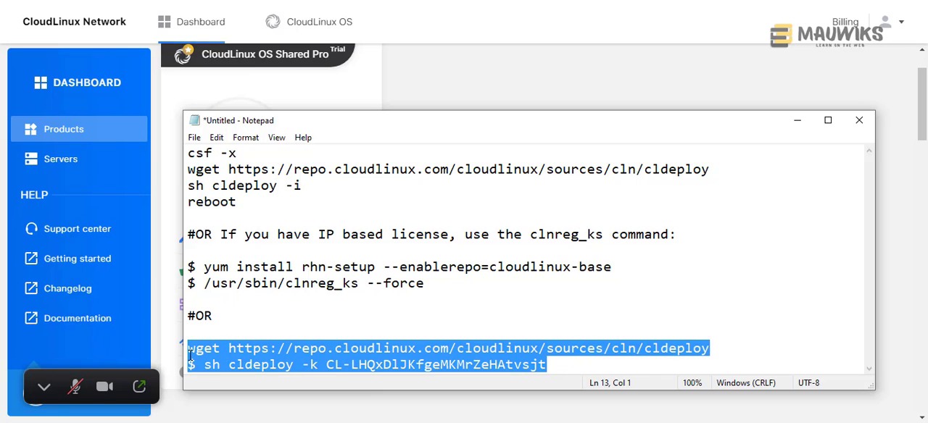
click(577, 368)
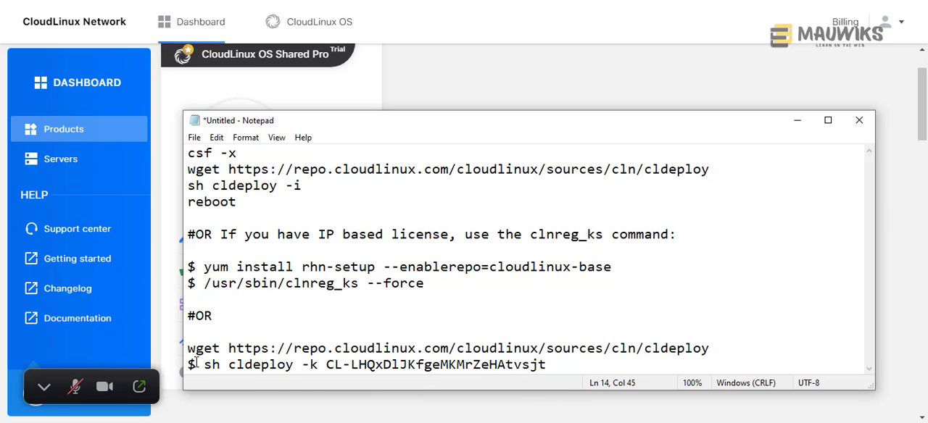
- Remove the leading "$" from the sh cldeploy -k line and copy it together with the wget line above it
drag(204, 365, 182, 366)
key(BackSpace)
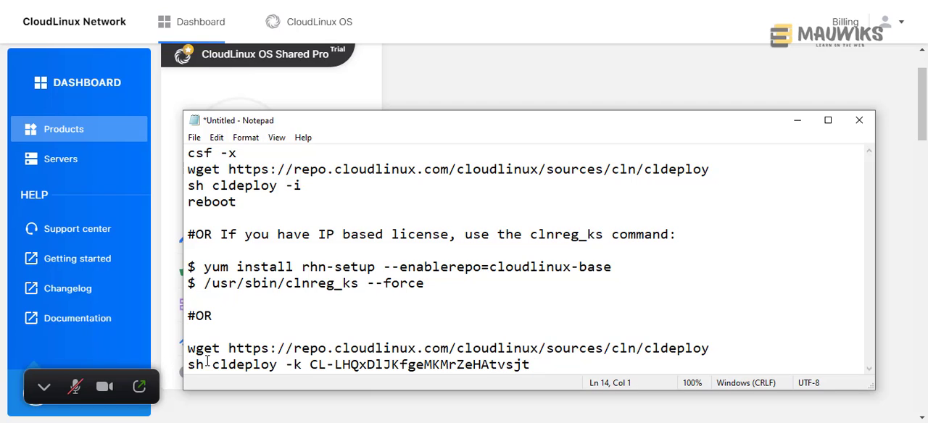
drag(532, 365, 185, 353)
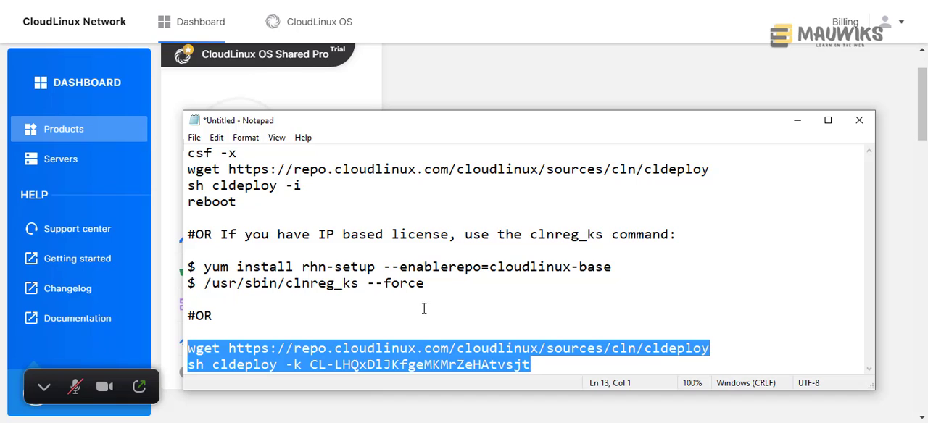
click(403, 351)
drag(540, 366, 181, 350)
right_click(247, 355)
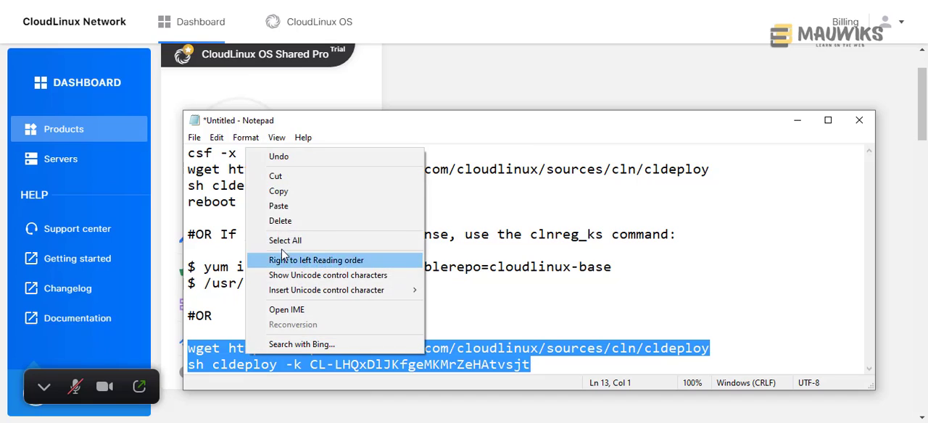
click(292, 191)
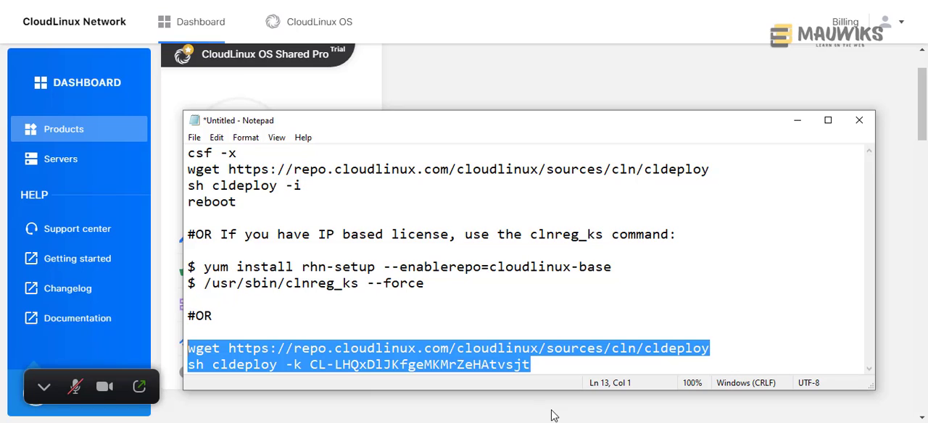
- Switch to the Bitvise terminal and run the copied wget cldeploy download and sh cldeploy -k commands with the activation key
click(627, 422)
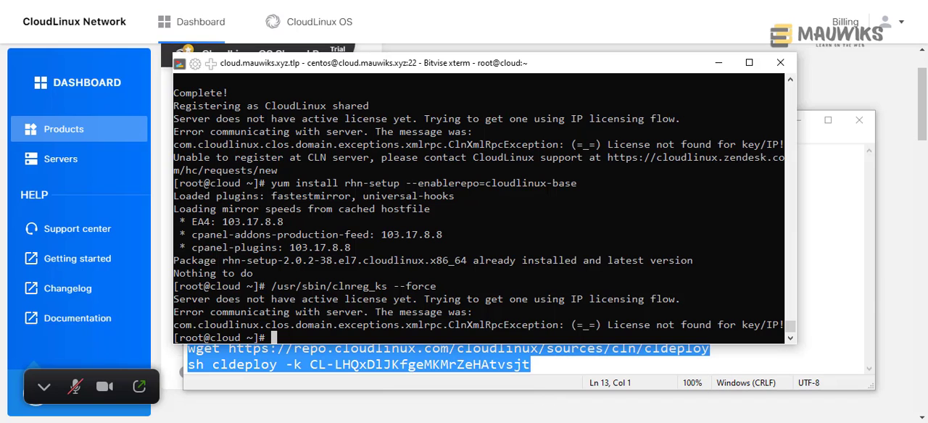
drag(429, 64, 437, 14)
right_click(398, 210)
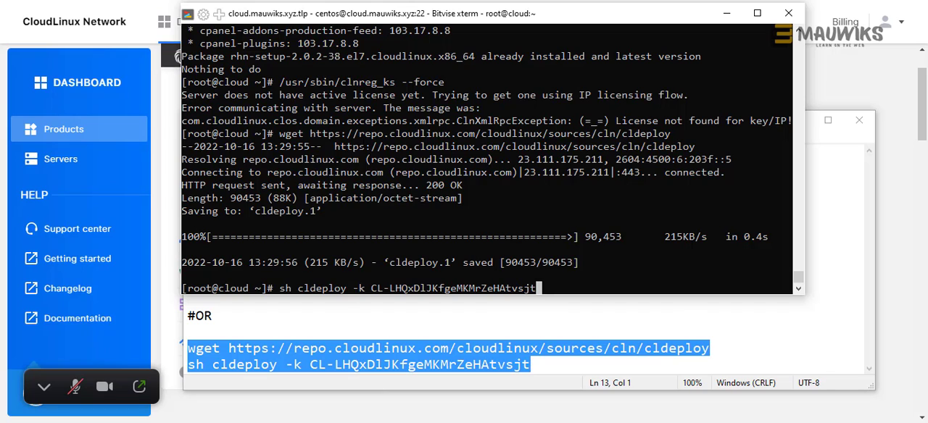
key(Return)
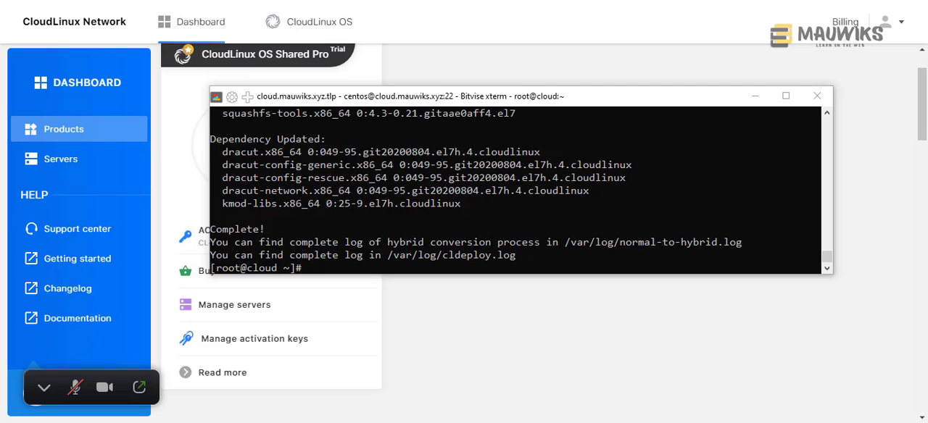
drag(333, 102, 322, 92)
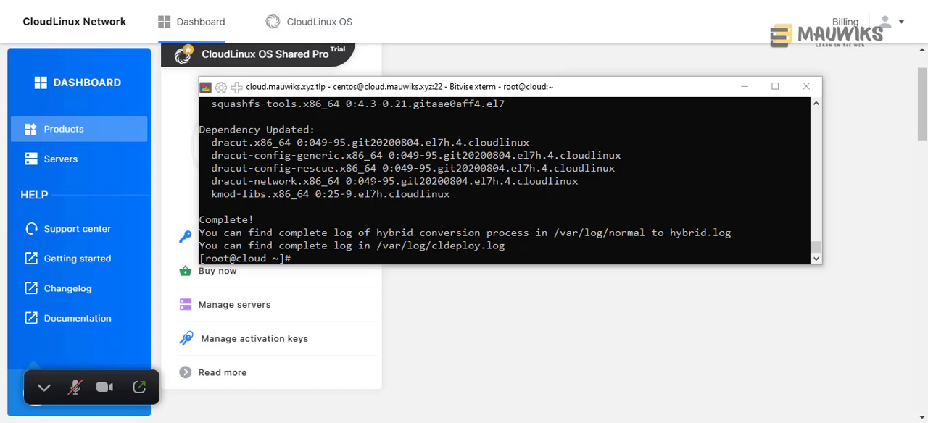
click(335, 245)
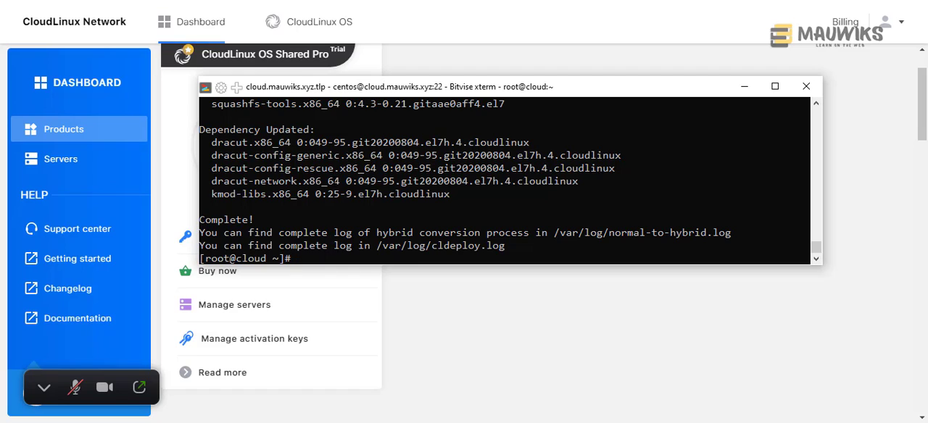
- Reboot the server from the root terminal and dismiss the SSH disconnection notification
text(reboot)
key(Return)
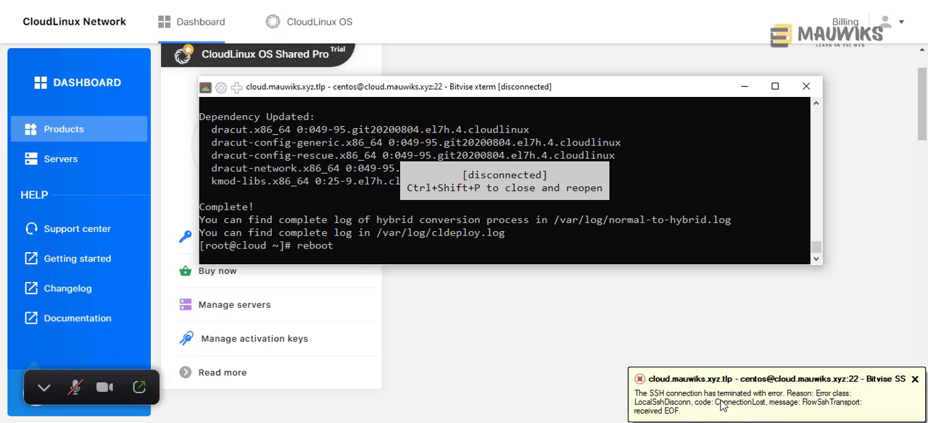
click(915, 380)
click(916, 379)
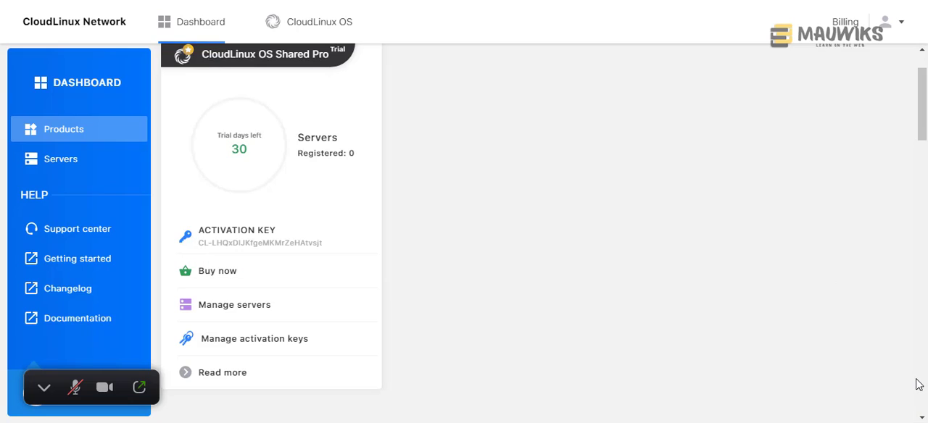
- Switch to the YouTube playlist Make Money with Websites [Free Course] and look through its first videos
key(alt+Tab)
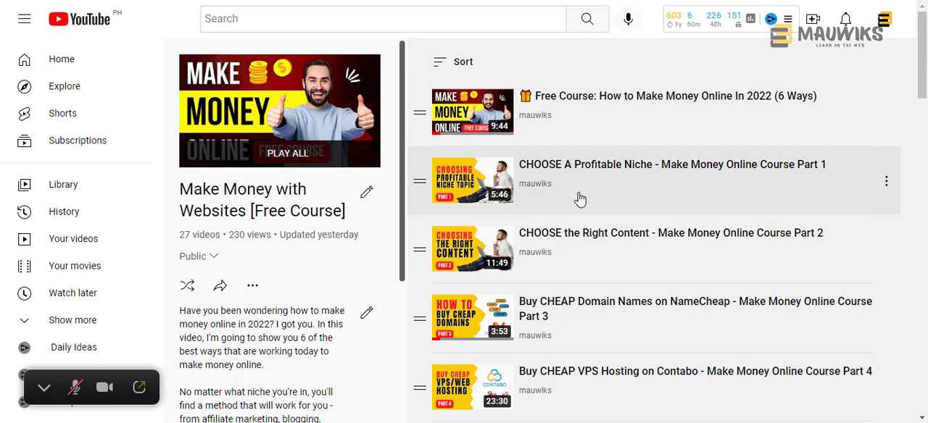
scroll(665, 204, down, 2)
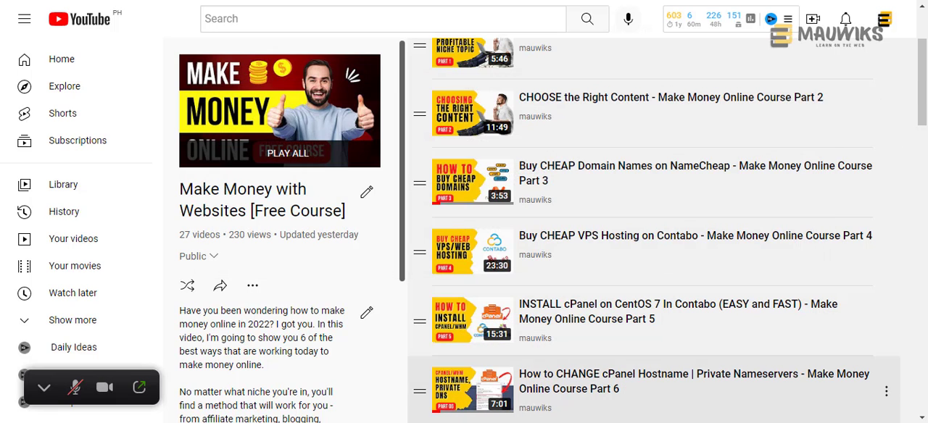
- Switch to Bitvise SSH Client, open a new terminal console on the server and move its window fully into view
click(508, 421)
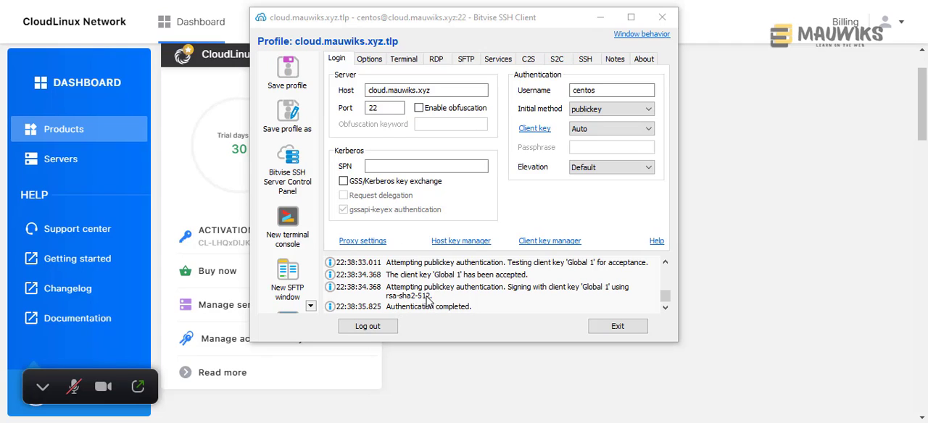
scroll(510, 297, up, 2)
scroll(509, 297, down, 2)
click(282, 236)
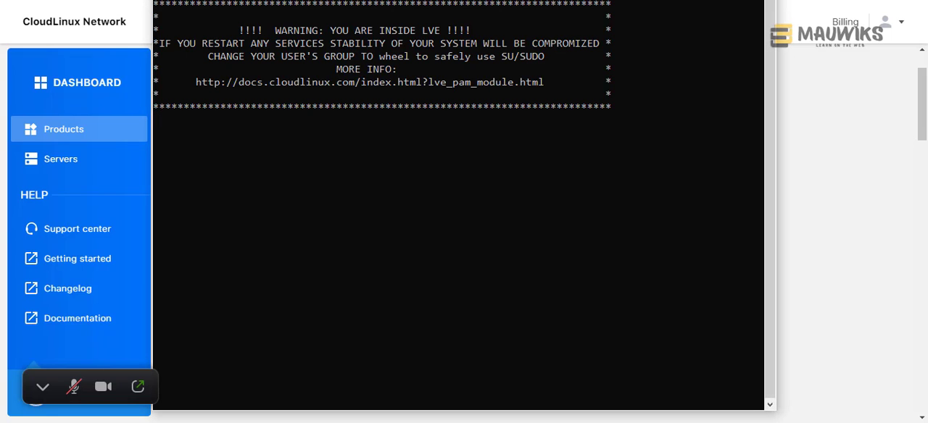
drag(425, 0, 425, 64)
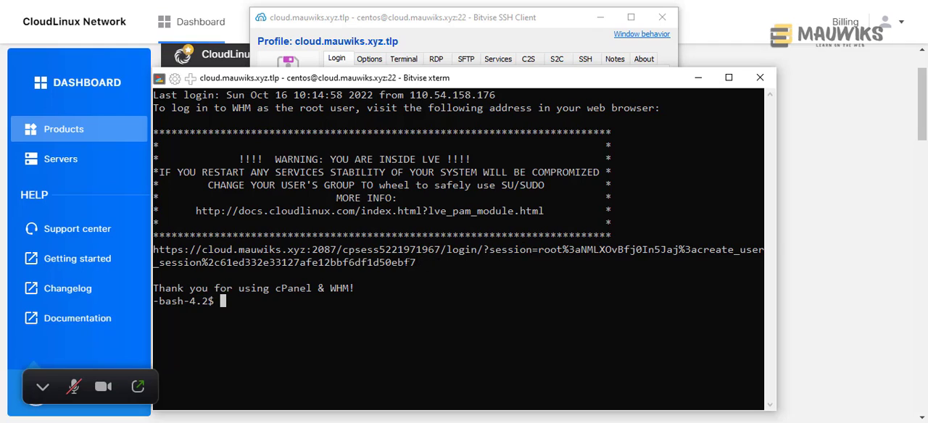
- Copy the WHM root login address from the terminal and load it in the browser
drag(419, 264, 154, 250)
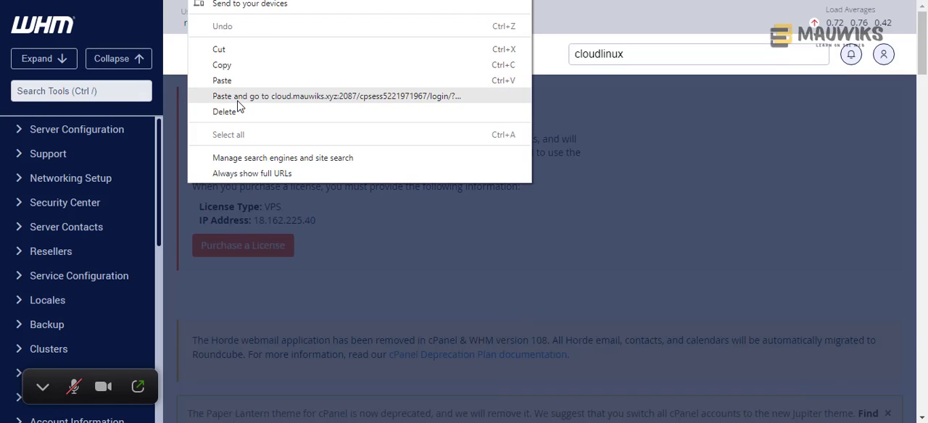
click(236, 98)
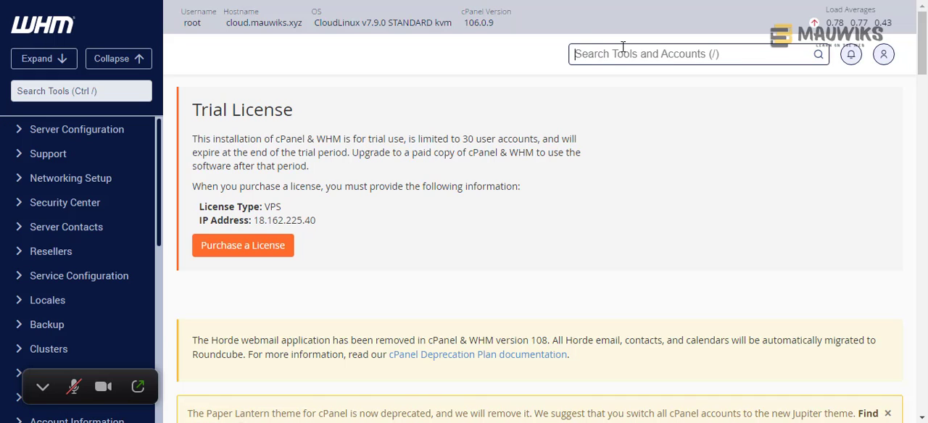
- Search WHM for "cloud", open CloudLinux Manager under Server Configuration and review the setup wizard's welcome page
text(cloud)
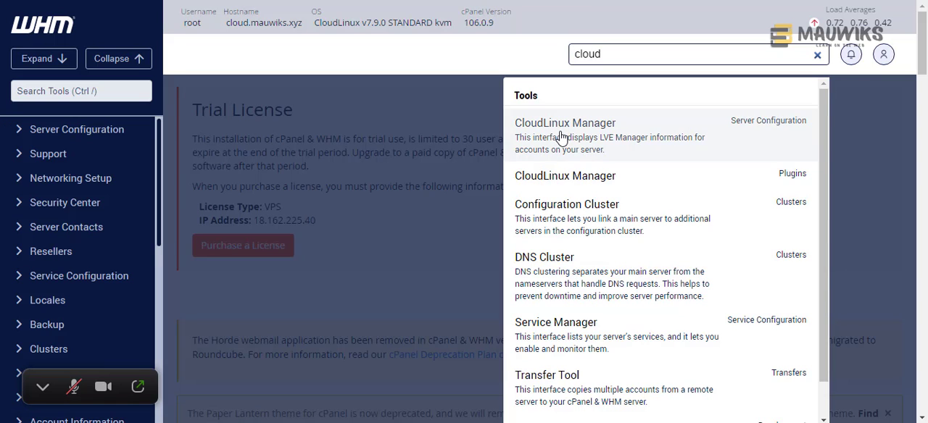
click(561, 138)
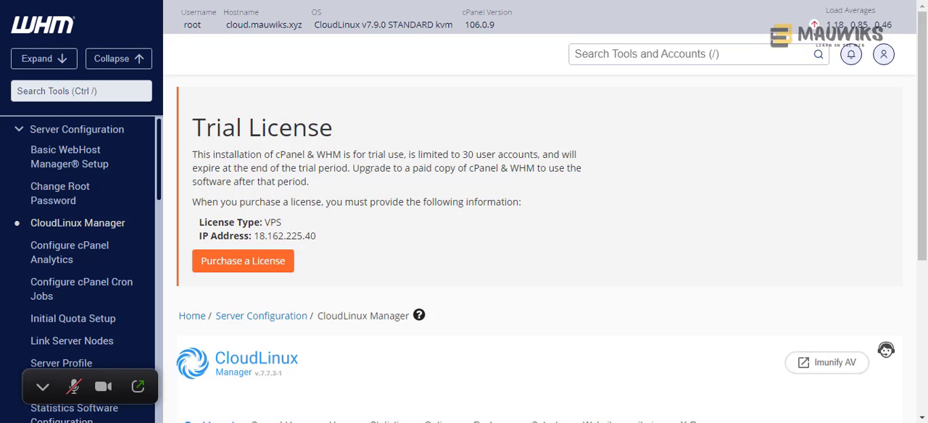
scroll(516, 192, down, 1)
scroll(515, 191, down, 1)
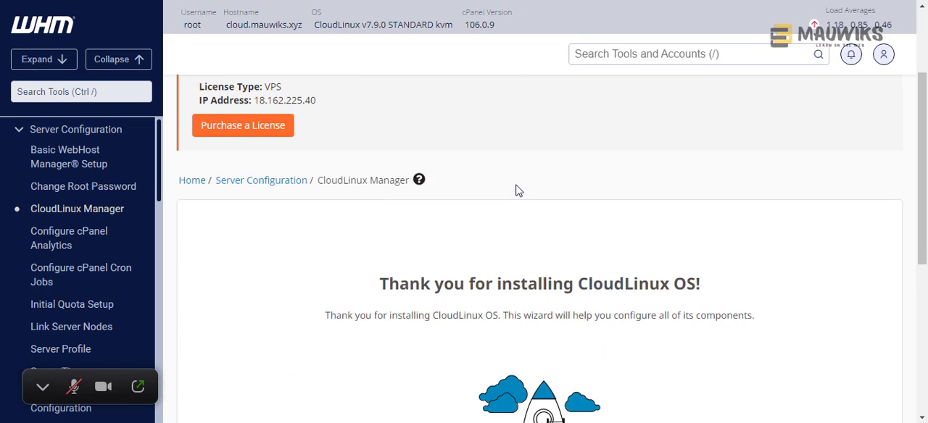
scroll(338, 236, down, 2)
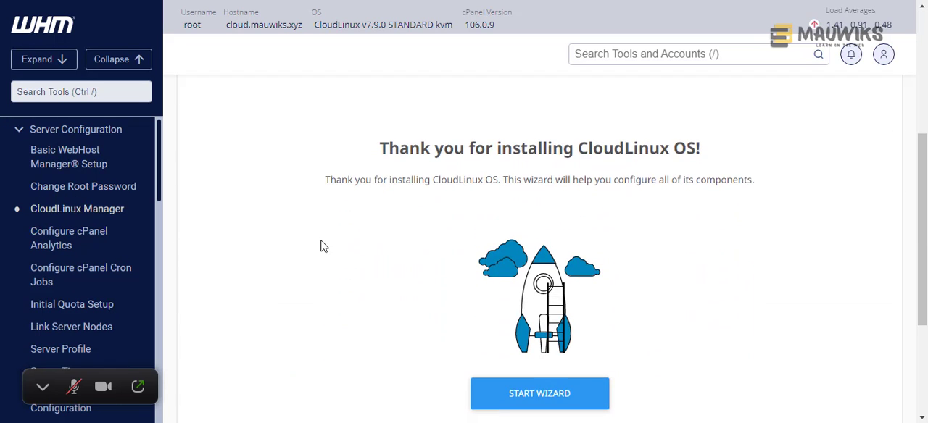
scroll(322, 244, down, 2)
scroll(322, 245, up, 2)
scroll(482, 250, down, 1)
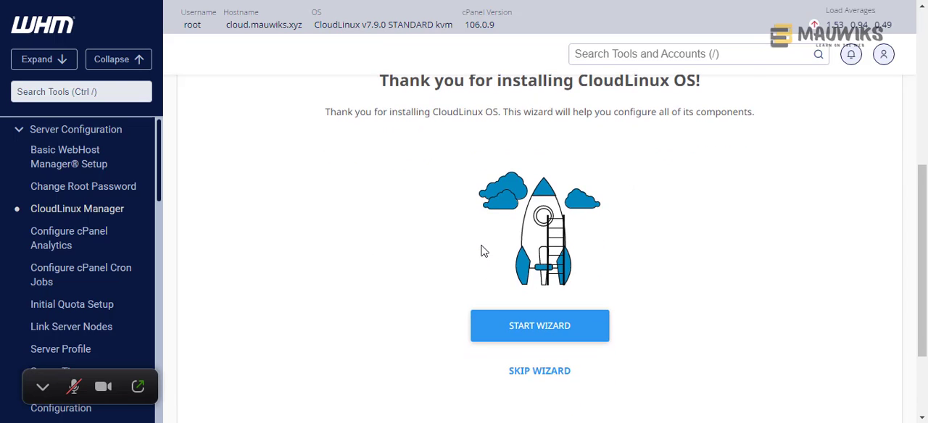
scroll(483, 250, up, 1)
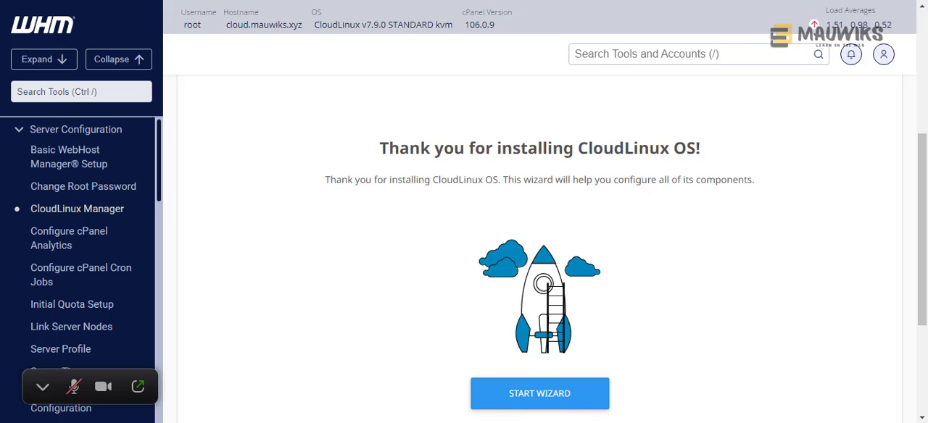
- Switch to Notepad and replace all of its text with community.mauwiks.com
key(alt+Tab)
drag(529, 126, 524, 64)
click(628, 233)
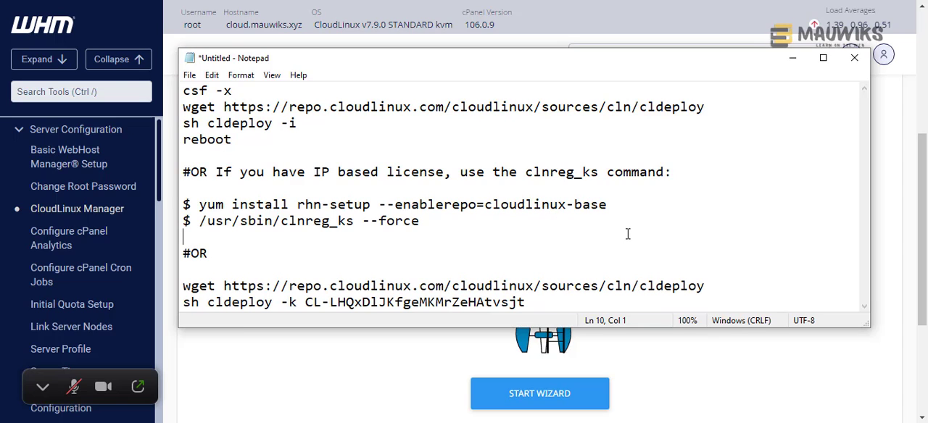
click(558, 248)
key(ctrl+a)
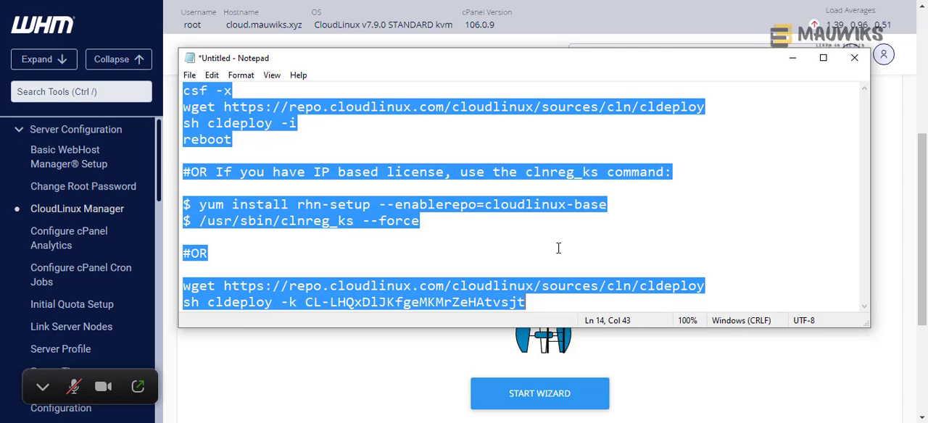
text(community)
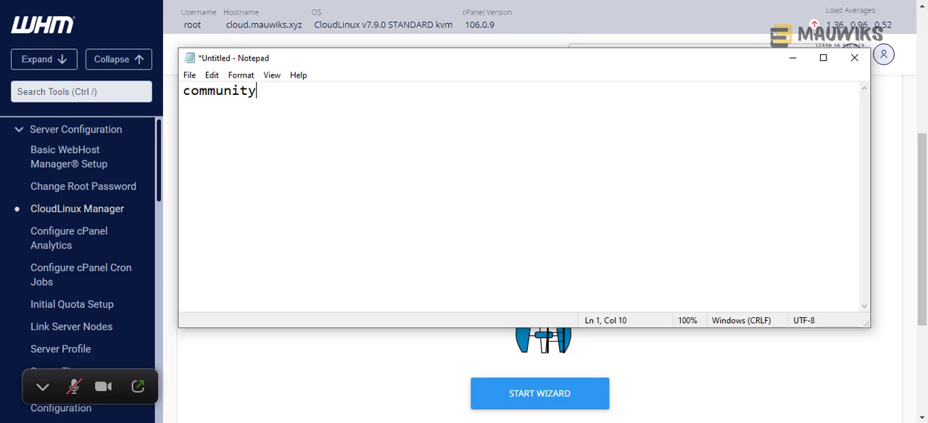
text(.mauwiks.com)
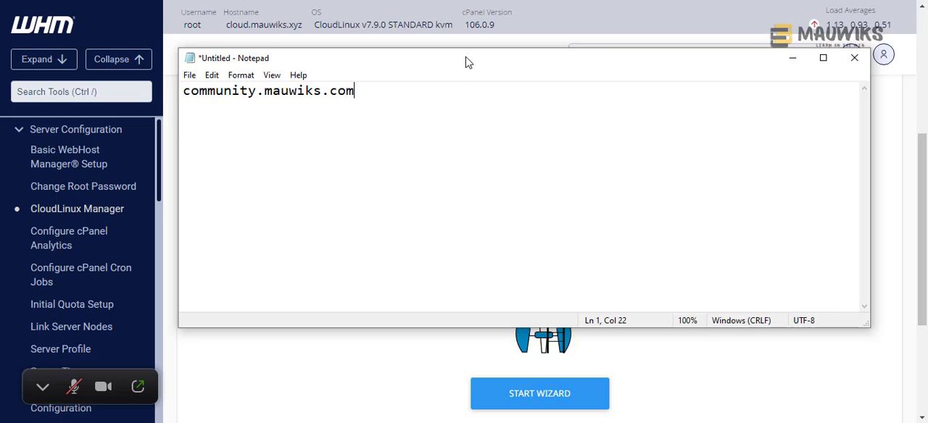
drag(467, 66, 473, 96)
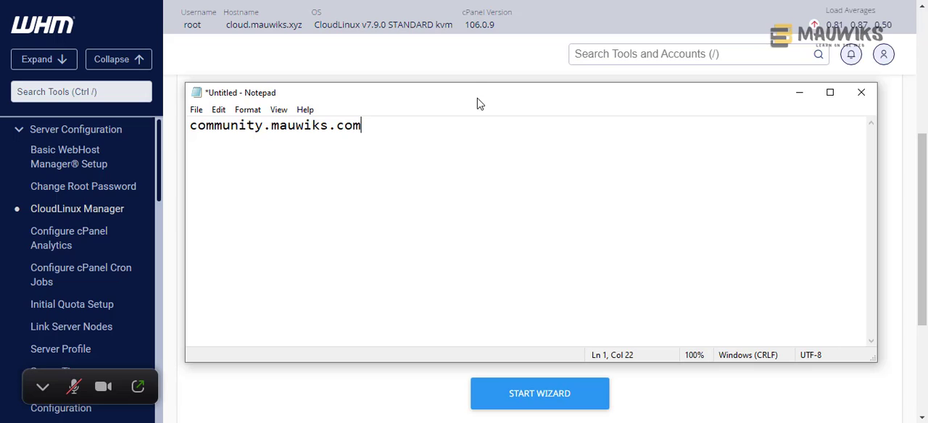
drag(362, 126, 183, 133)
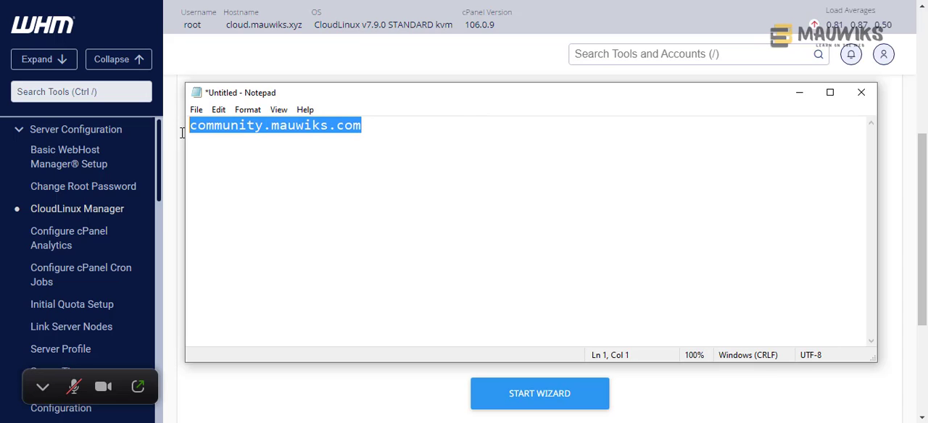
click(243, 143)
drag(383, 131, 179, 131)
click(409, 139)
drag(388, 139, 146, 139)
click(449, 147)
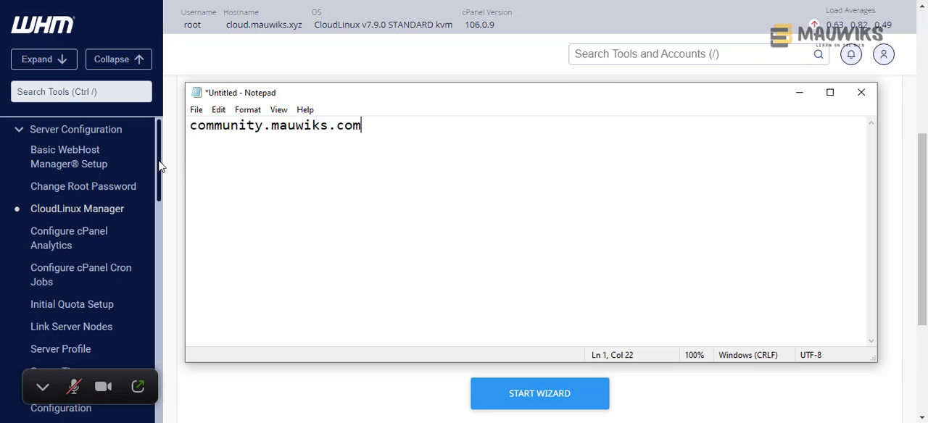
- Minimize Notepad and start the CloudLinux OS configuration wizard in CloudLinux Manager
click(797, 94)
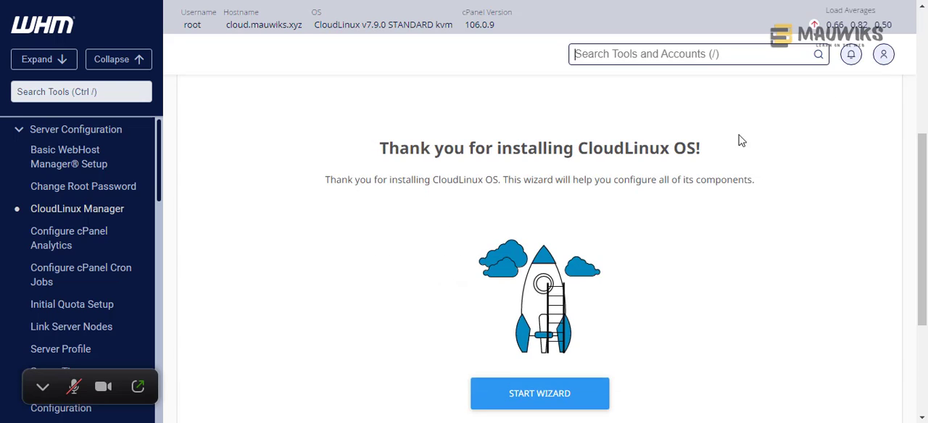
scroll(709, 255, down, 2)
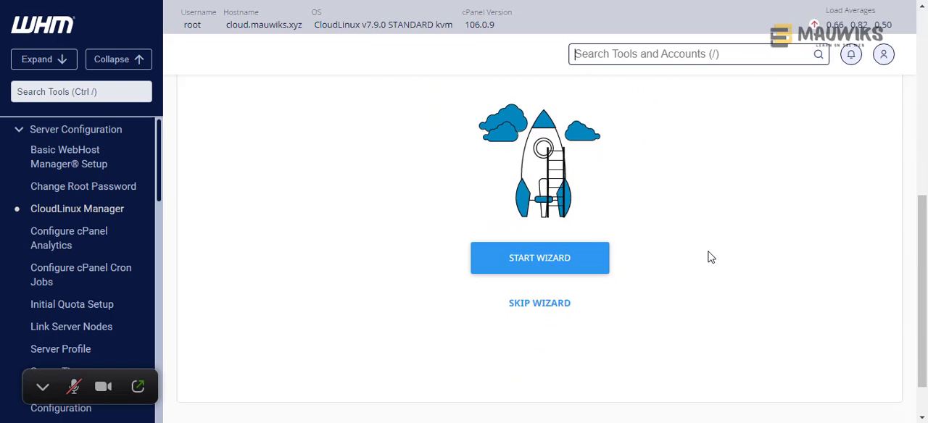
scroll(710, 258, up, 2)
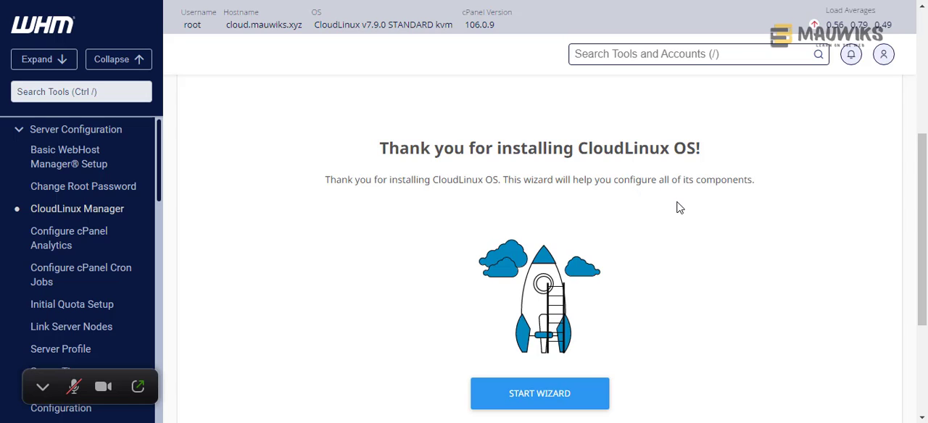
scroll(676, 208, down, 1)
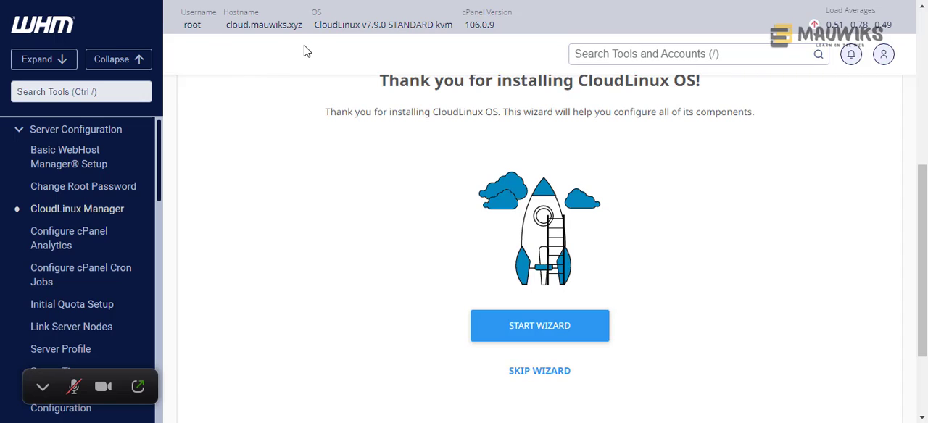
click(572, 335)
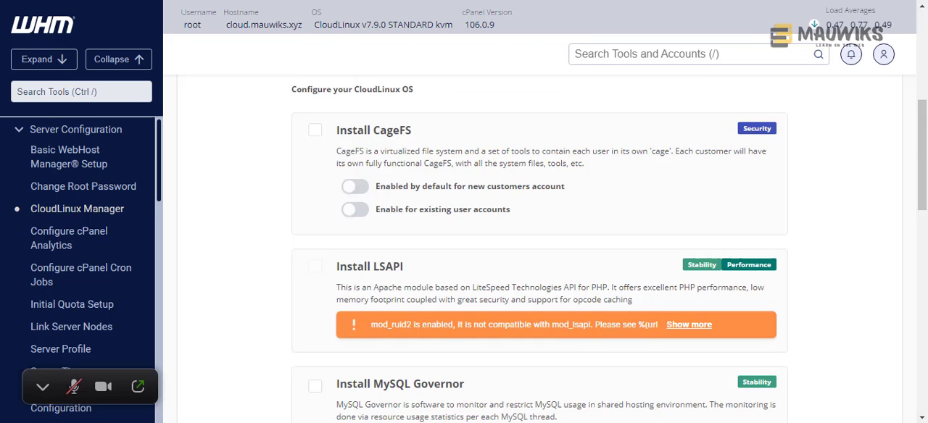
- Select the Install CageFS component in the CloudLinux OS configuration wizard
scroll(514, 186, up, 1)
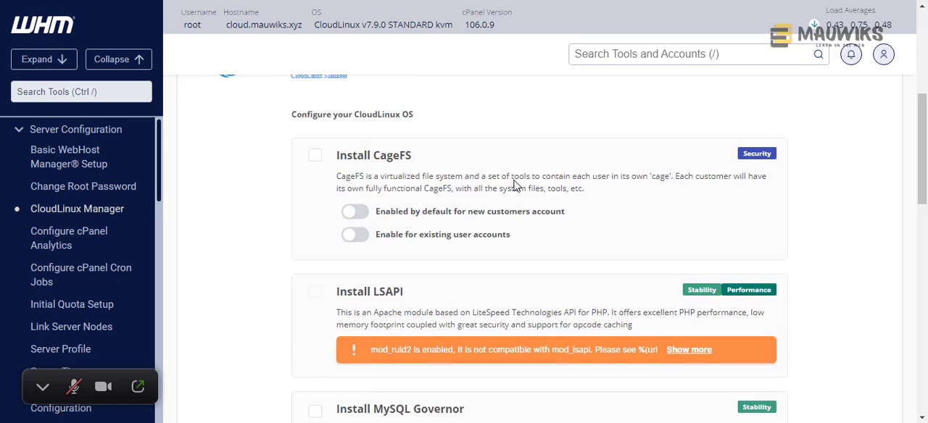
scroll(514, 186, up, 2)
click(314, 210)
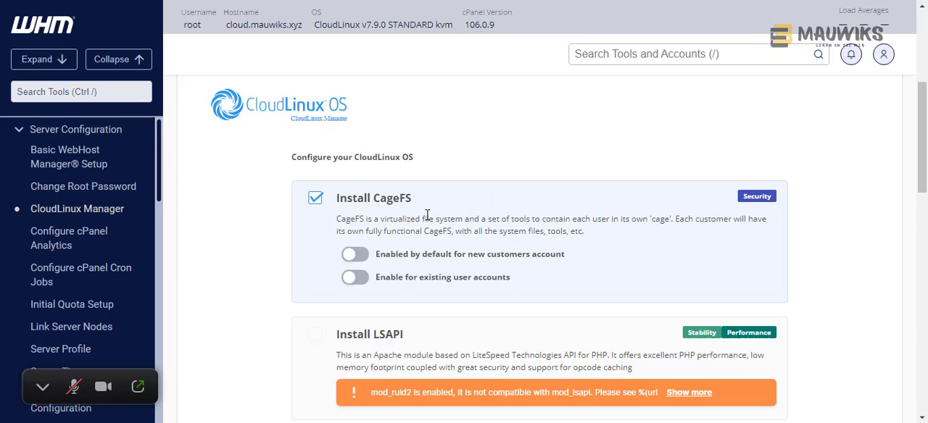
drag(372, 201, 417, 207)
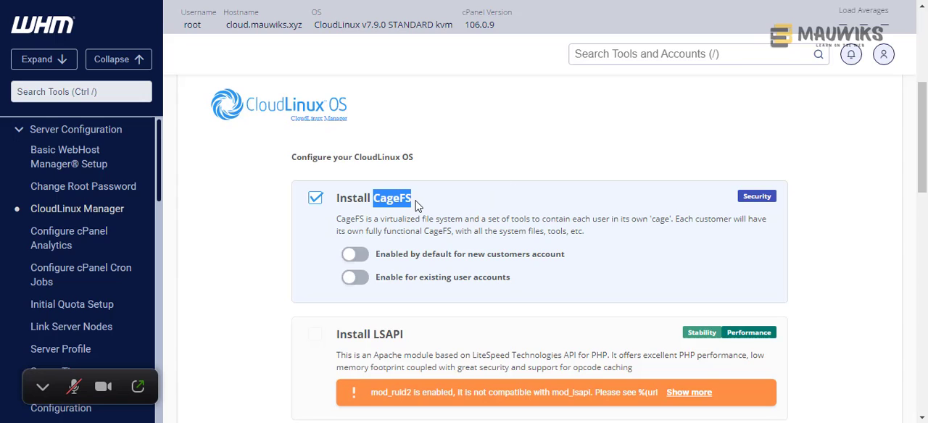
click(479, 136)
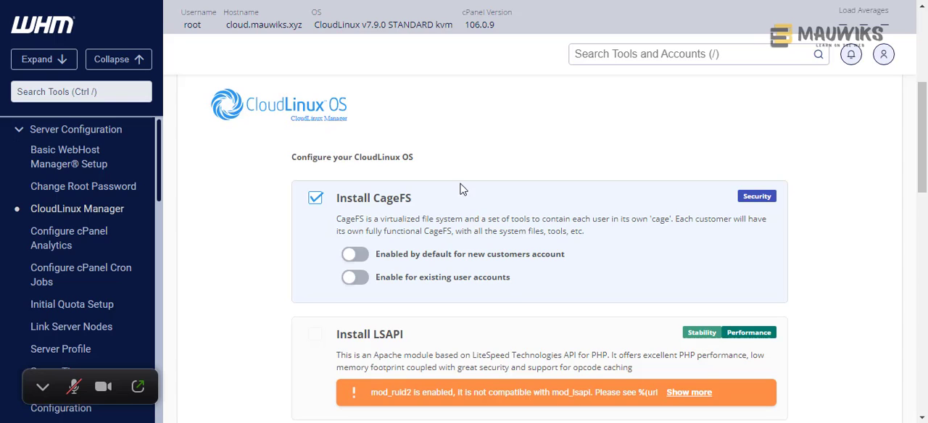
drag(413, 202, 377, 201)
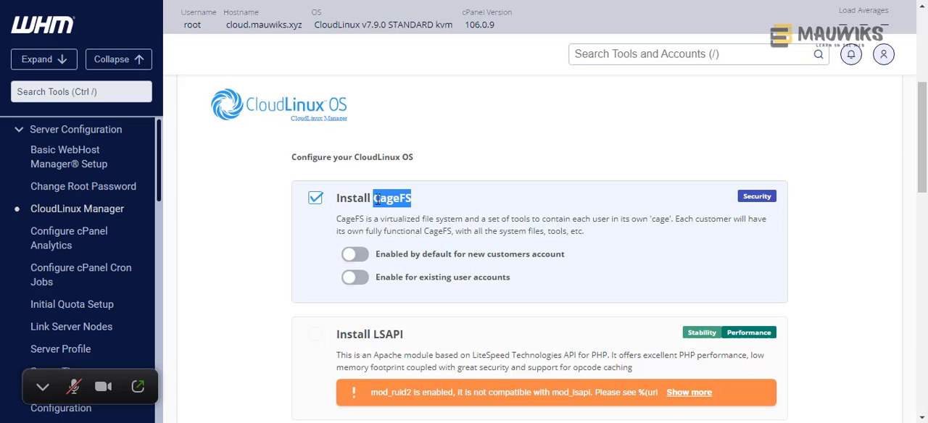
click(467, 151)
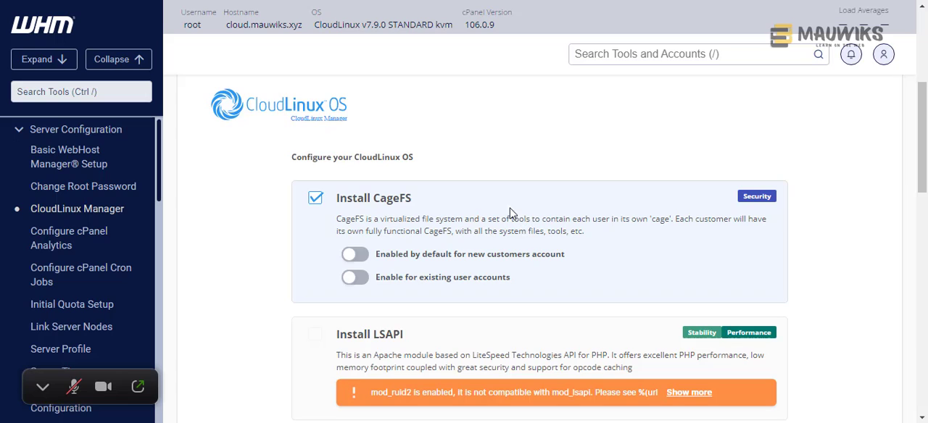
drag(435, 205, 413, 205)
- Enable CageFS by default for new customer accounts and for existing user accounts
click(358, 260)
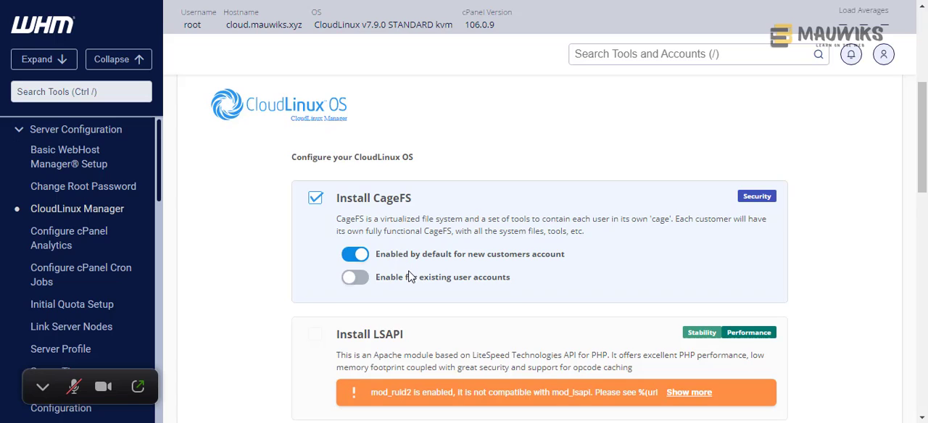
click(356, 286)
scroll(534, 291, down, 2)
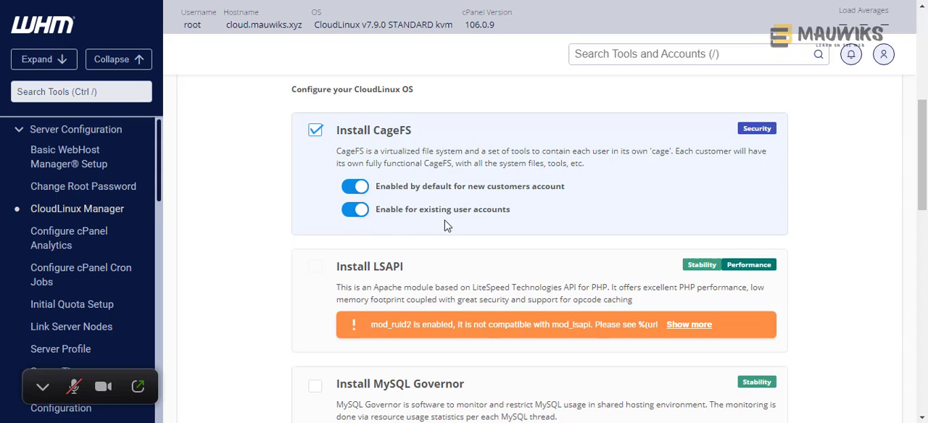
- Read the Install LSAPI component's description and expand its full mod_ruid2 compatibility warning
scroll(447, 227, up, 2)
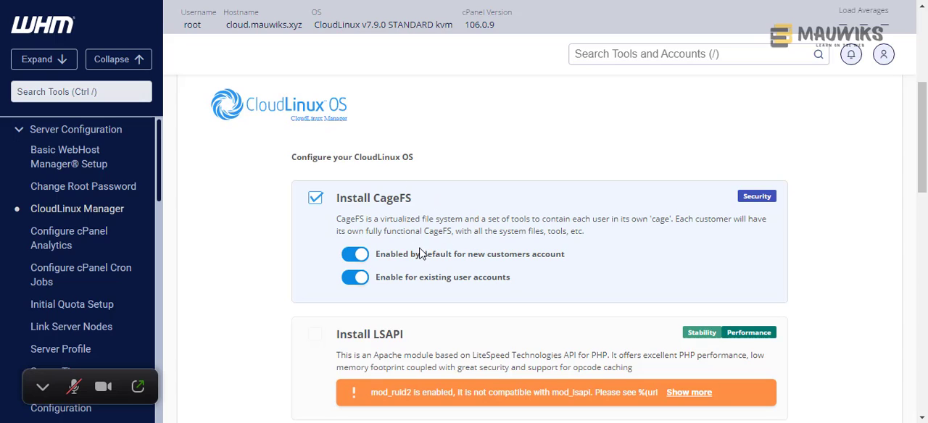
scroll(395, 281, down, 1)
scroll(395, 281, down, 1)
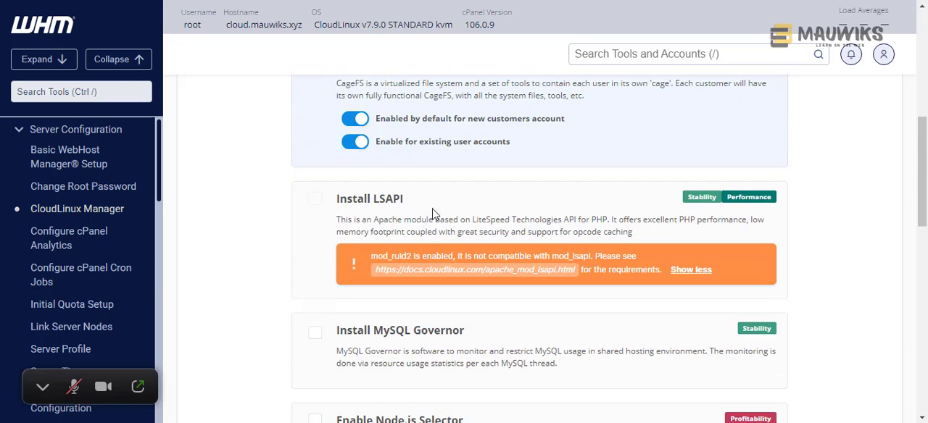
drag(404, 200, 374, 203)
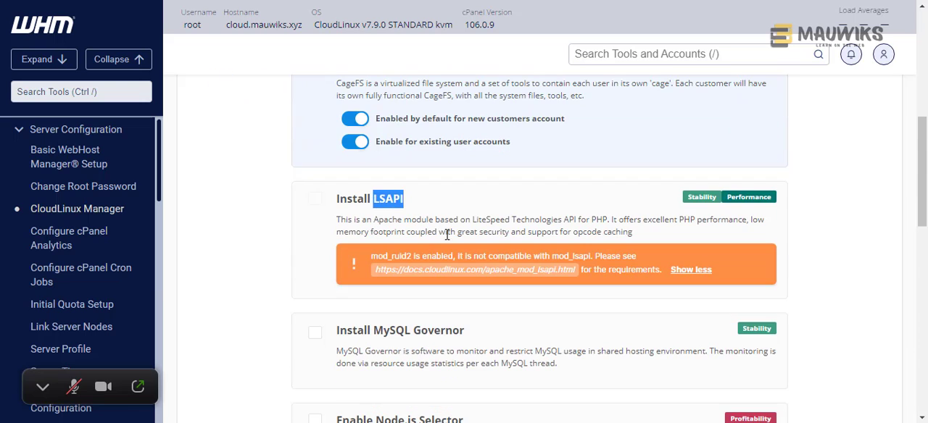
drag(473, 220, 562, 219)
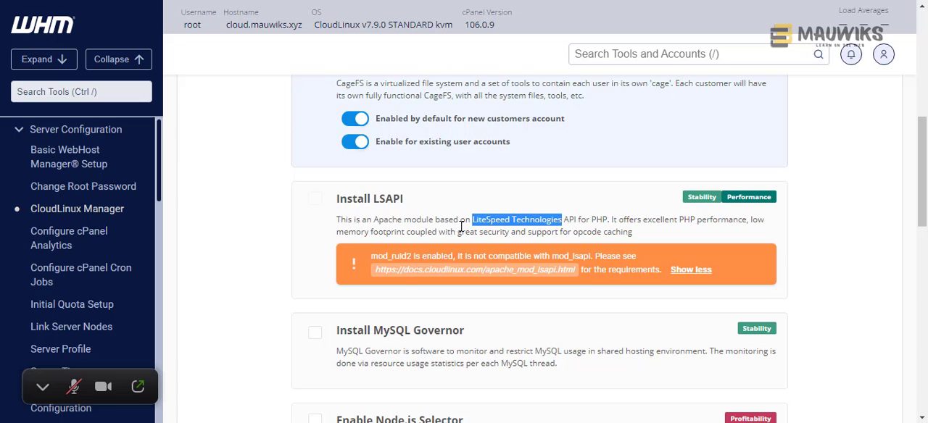
click(572, 227)
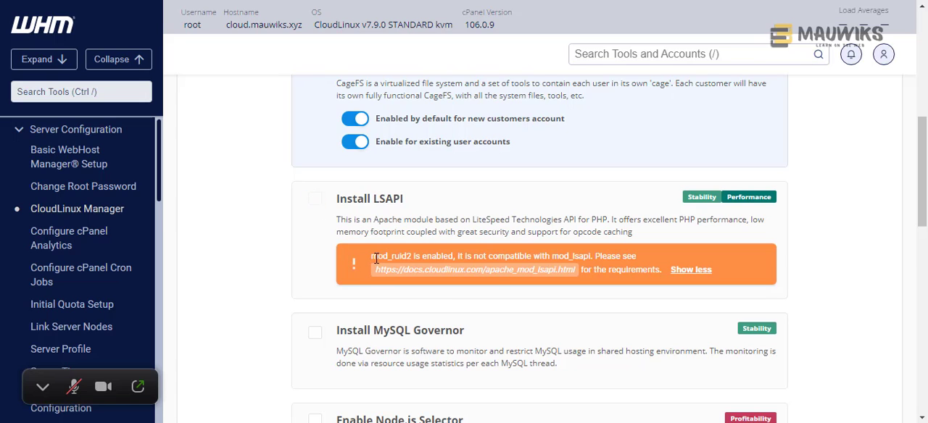
- Copy the module name mod_ruid2 from the Install LSAPI compatibility warning
drag(371, 257, 413, 256)
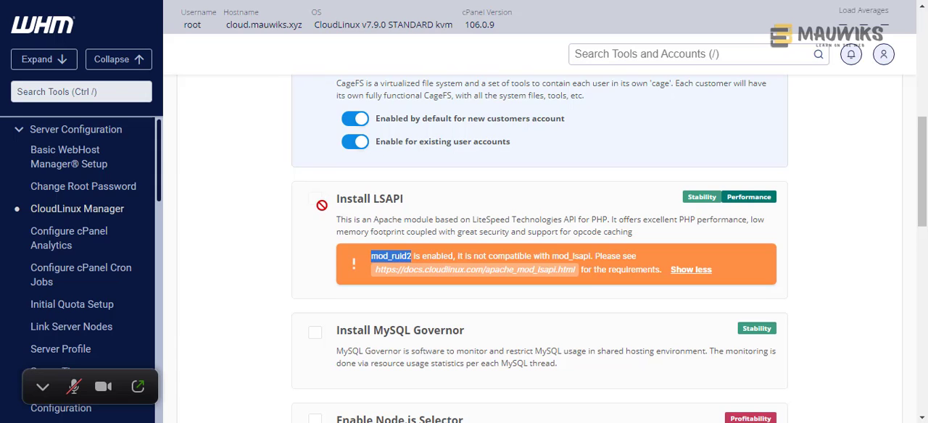
right_click(403, 256)
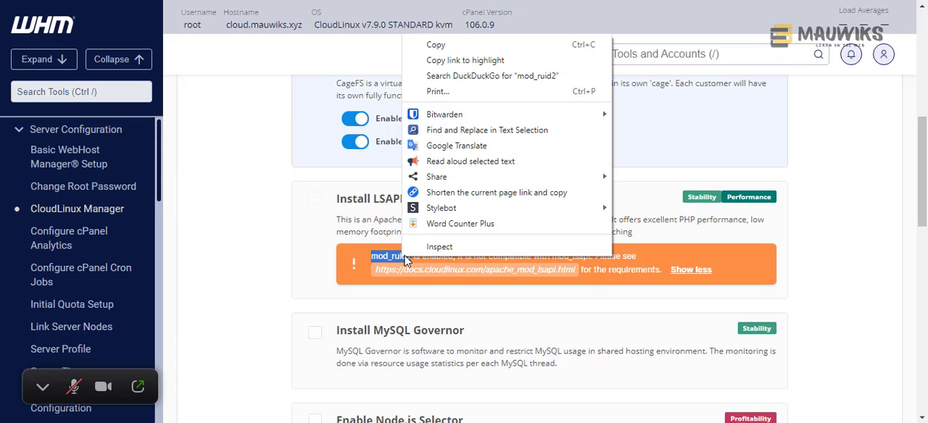
click(426, 44)
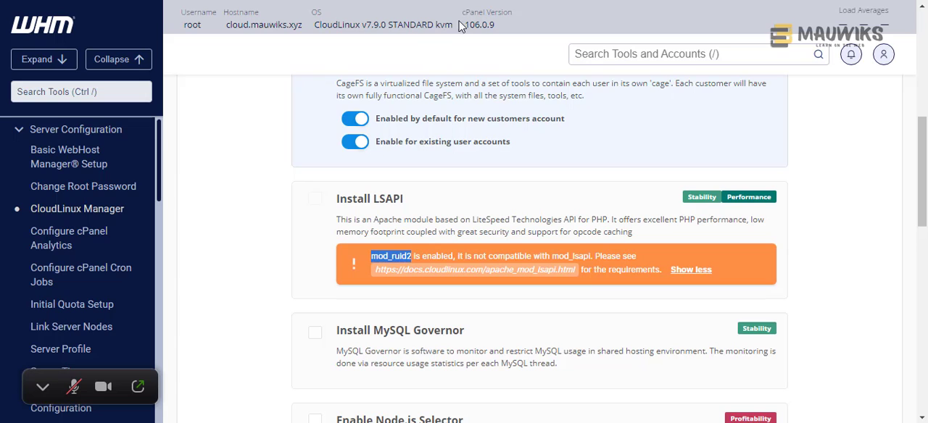
- Search the WHM tools for "easy" and open EasyApache 4
click(620, 55)
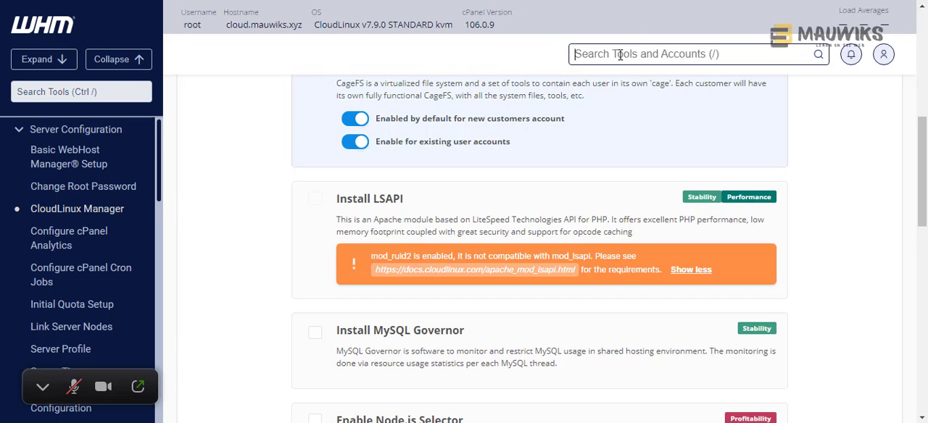
text(e)
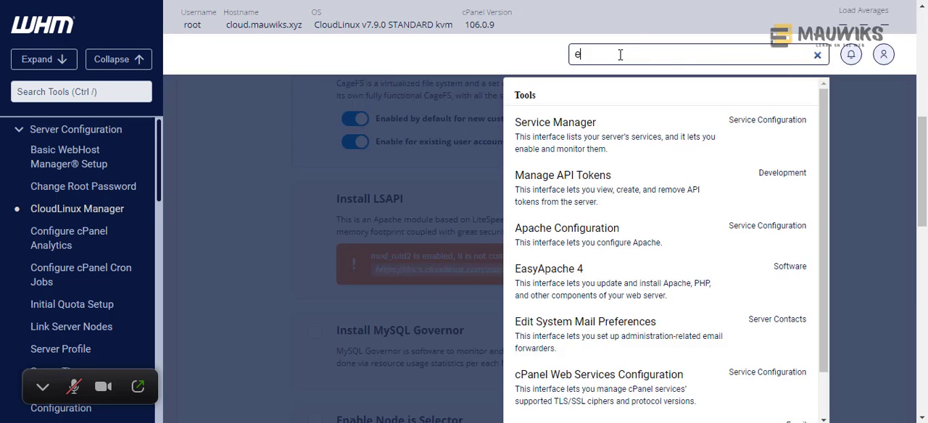
key(BackSpace)
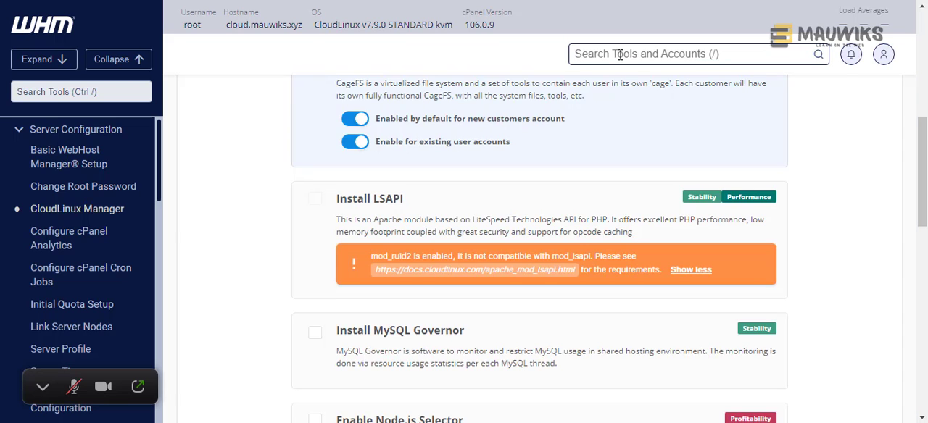
text(easy)
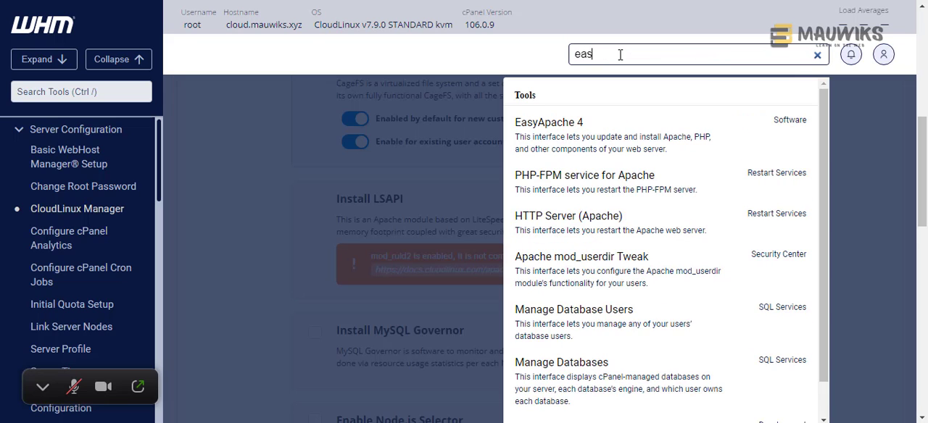
click(534, 145)
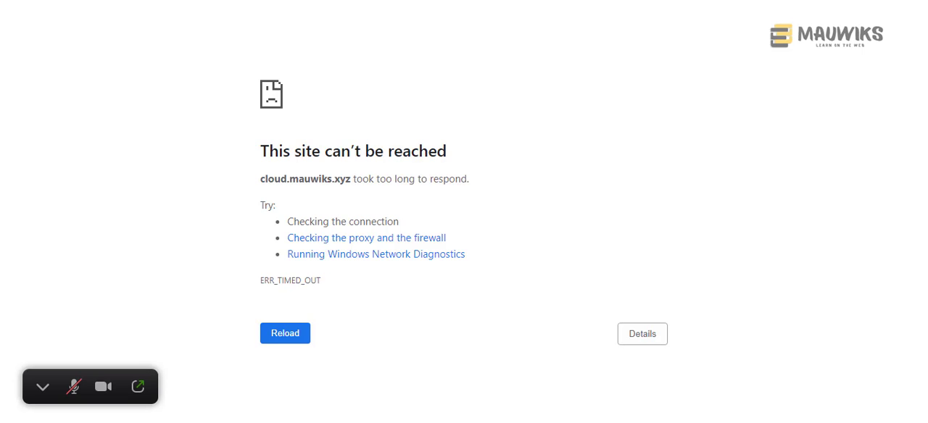
- Switch to the Bitvise xterm window, close the disconnected terminal session, and return to the browser
click(741, 422)
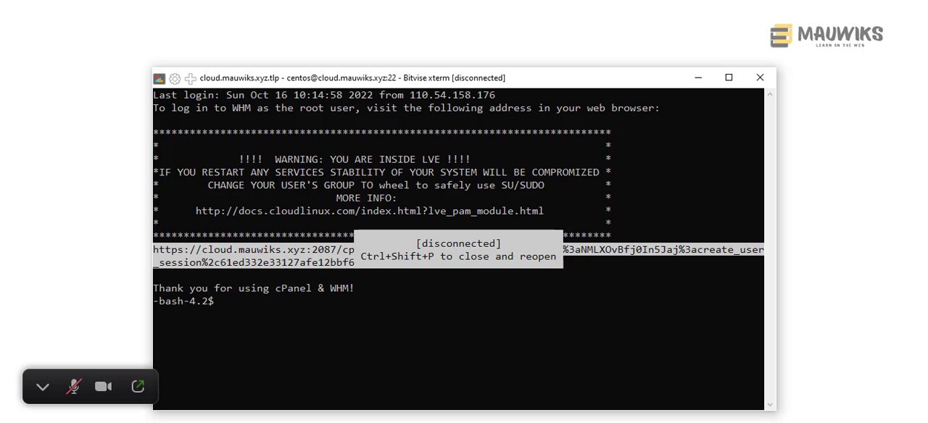
click(763, 85)
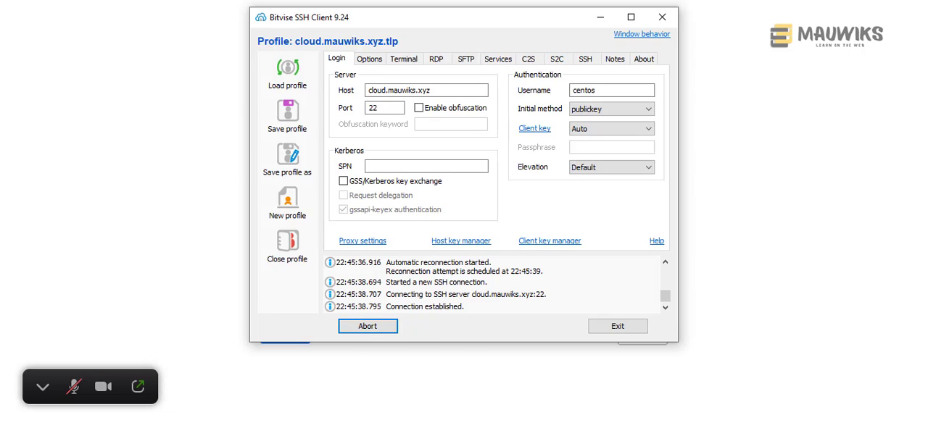
key(alt+Tab)
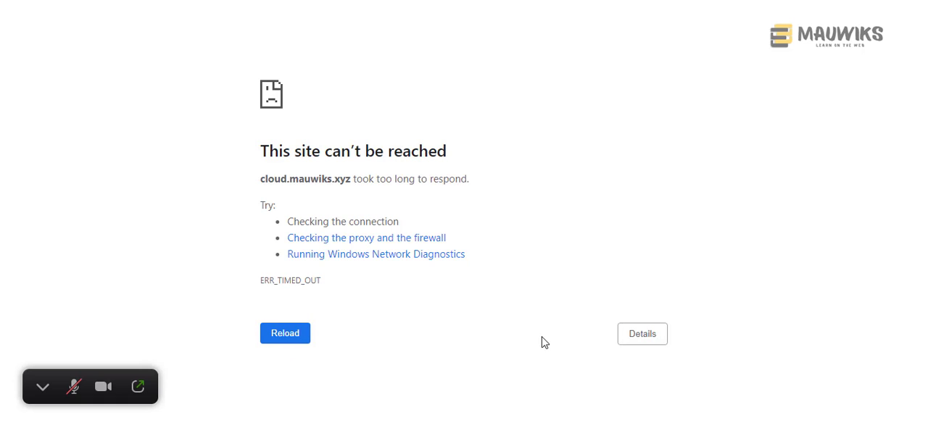
- Check the server connection log in Bitvise SSH Client, then minimize it to return to WHM
click(344, 422)
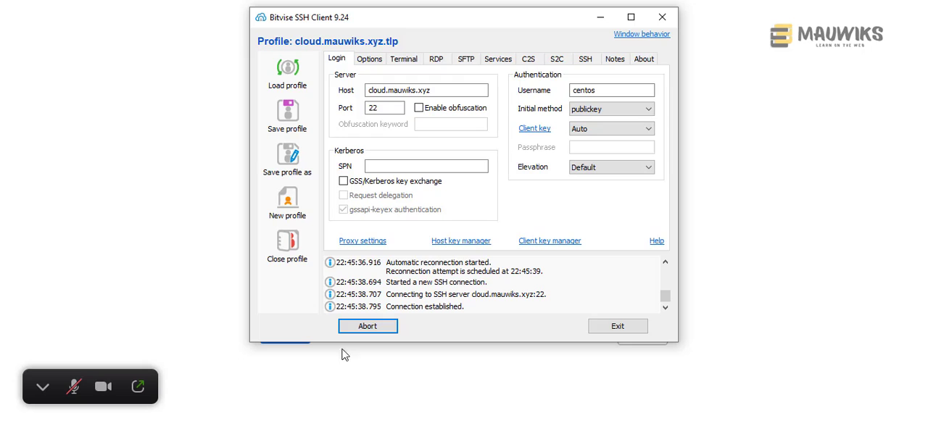
scroll(456, 302, up, 2)
scroll(456, 303, up, 2)
scroll(456, 306, down, 3)
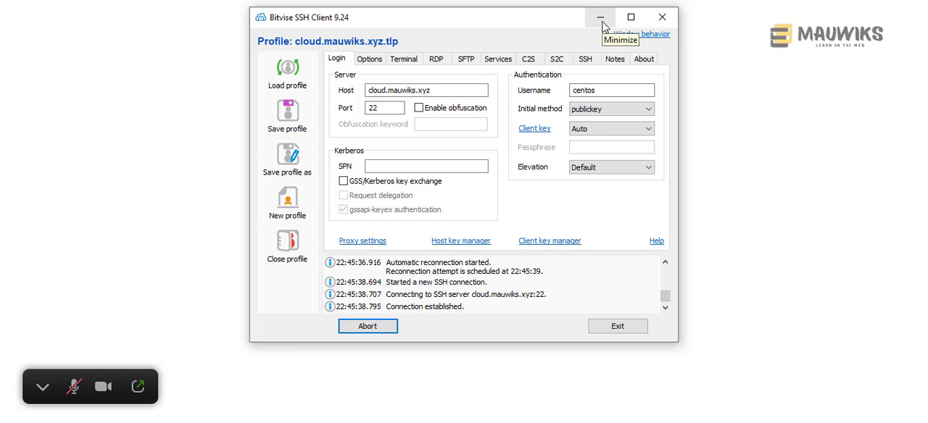
click(601, 24)
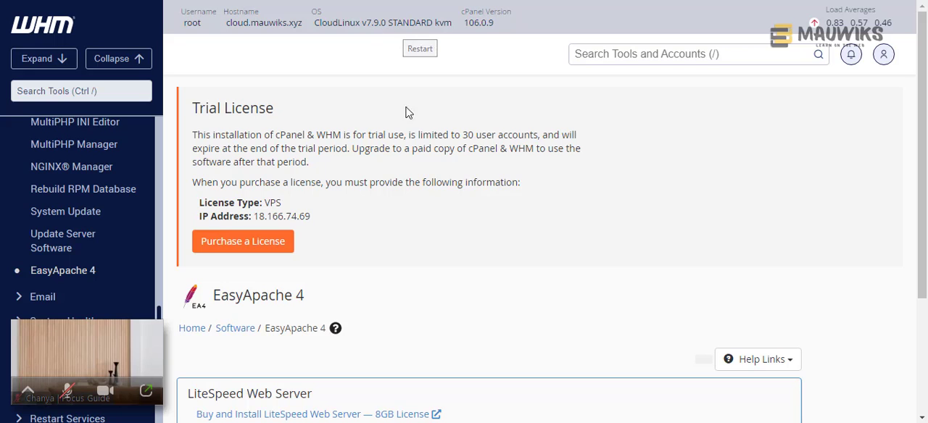
- Examine the currently installed packages and the available CloudLinux profiles in EasyApache 4
scroll(411, 284, down, 1)
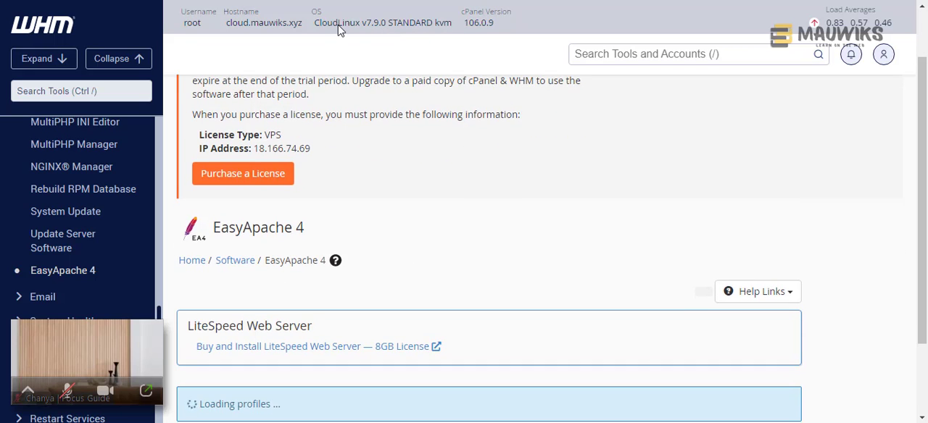
scroll(339, 228, down, 1)
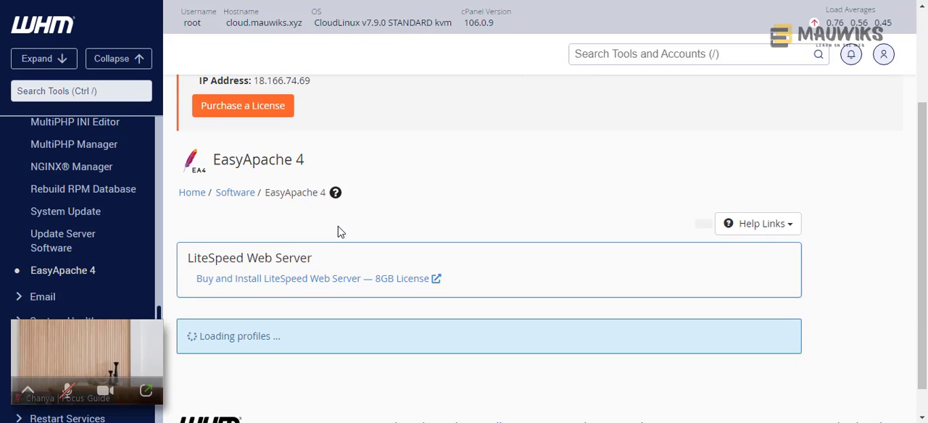
drag(317, 165, 214, 155)
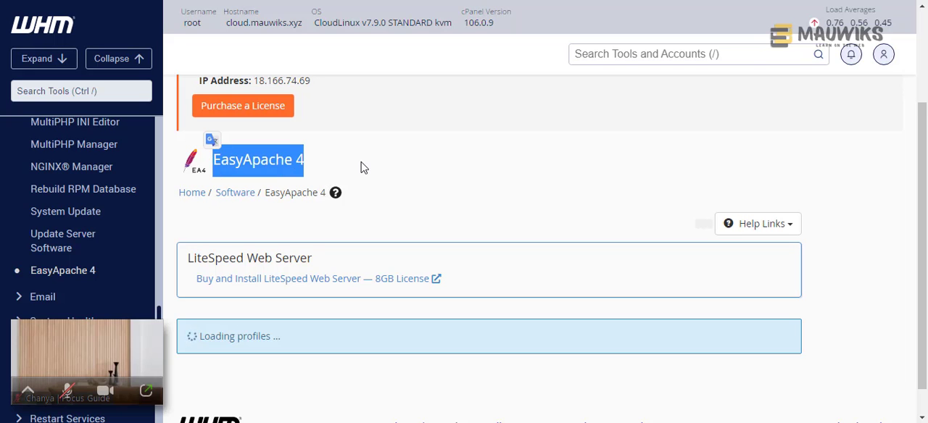
scroll(364, 167, down, 1)
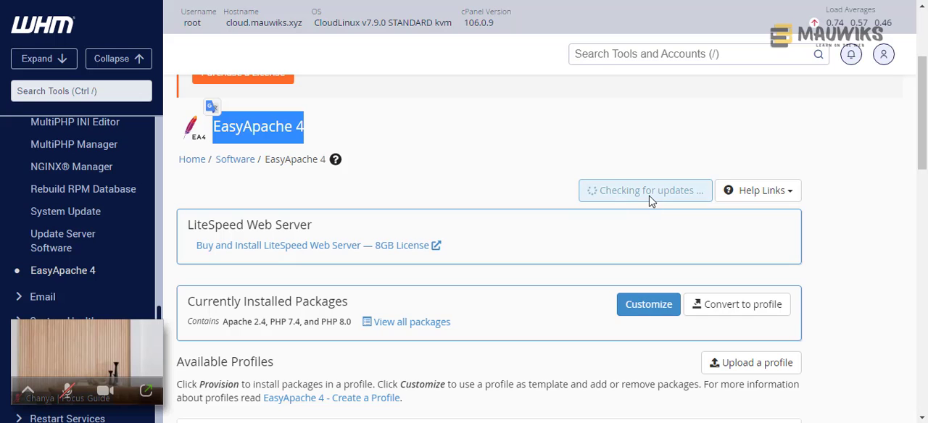
scroll(597, 226, down, 2)
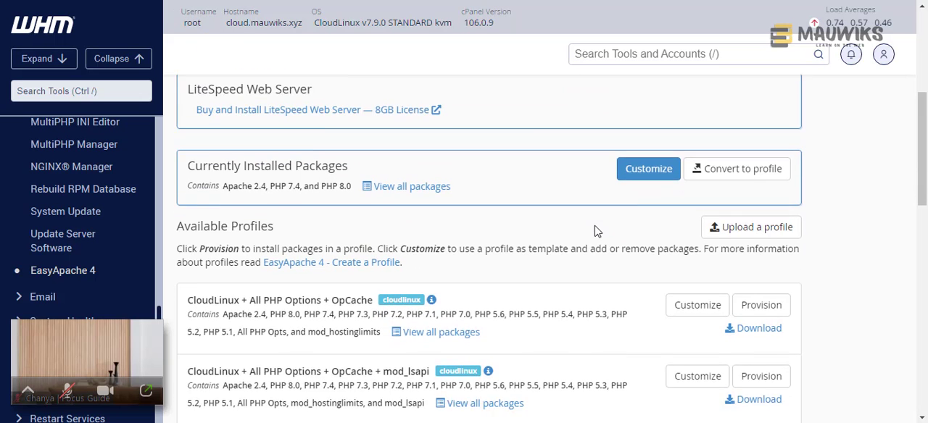
scroll(597, 231, down, 1)
scroll(593, 230, down, 1)
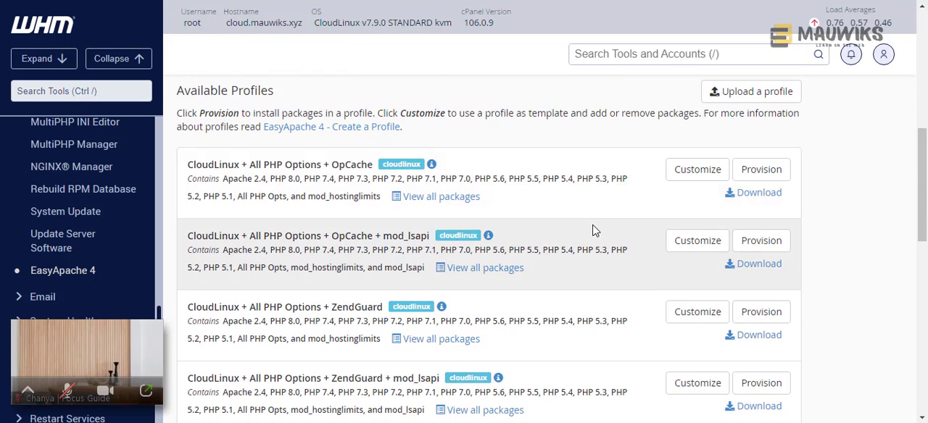
scroll(538, 237, up, 1)
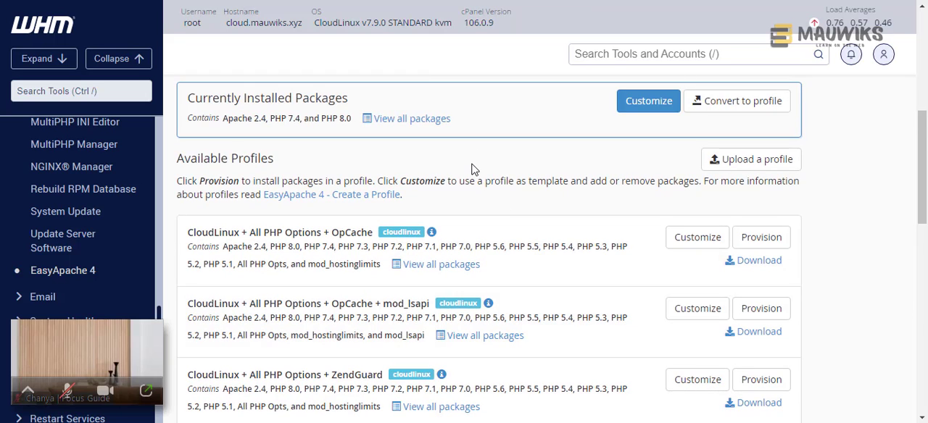
scroll(472, 169, down, 1)
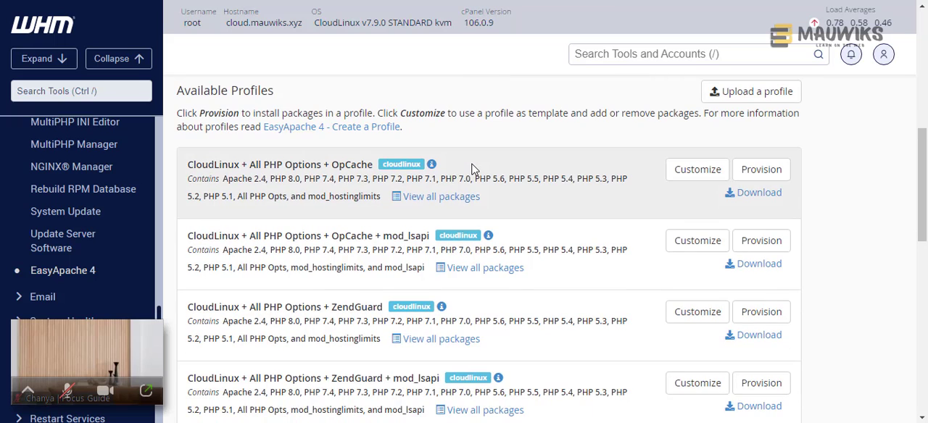
scroll(471, 169, down, 1)
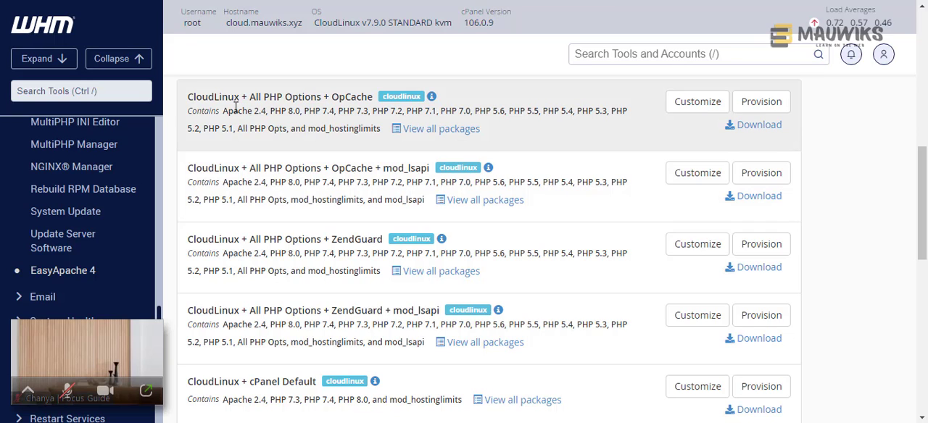
- Compare the CloudLinux + All PHP Options + OpCache profile with the ZendGuard, mod_lsapi and cPanel Default profiles
drag(188, 97, 374, 95)
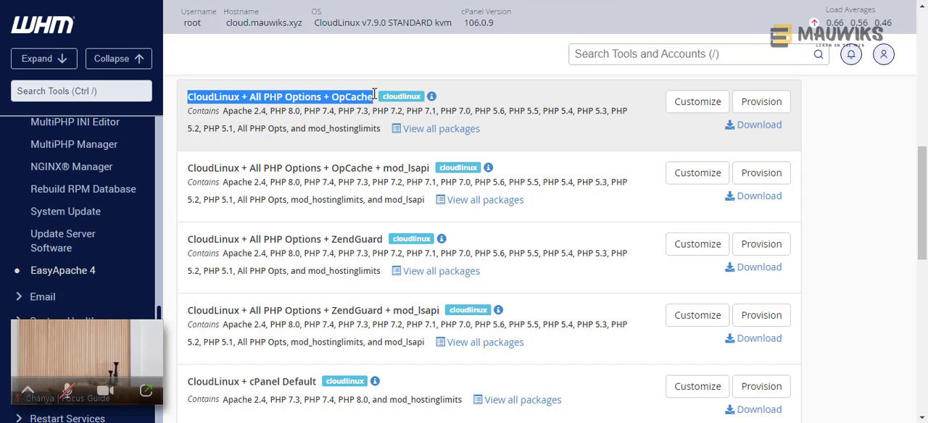
click(244, 101)
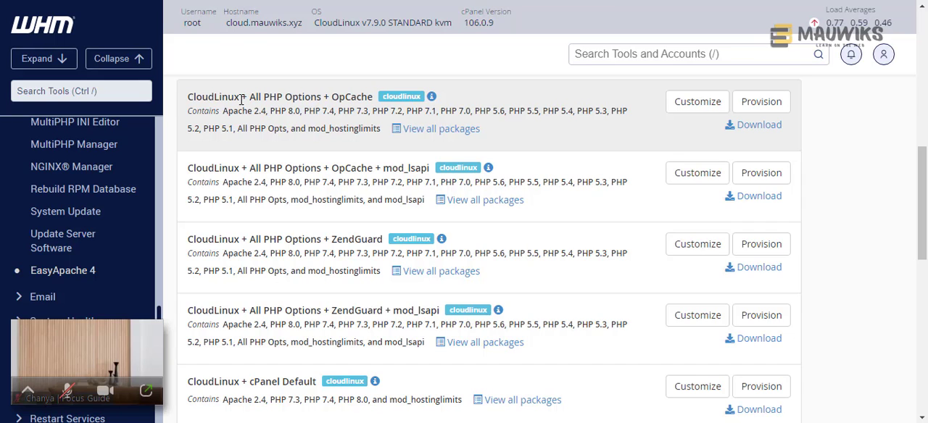
drag(240, 97, 374, 97)
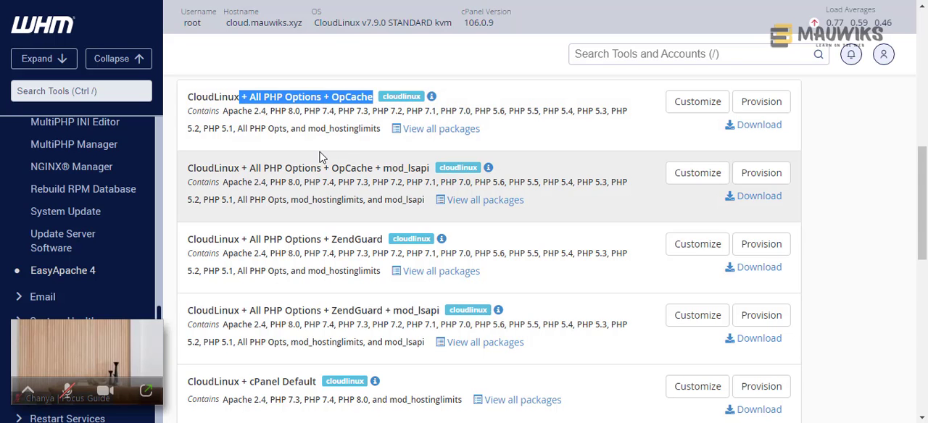
scroll(273, 299, up, 2)
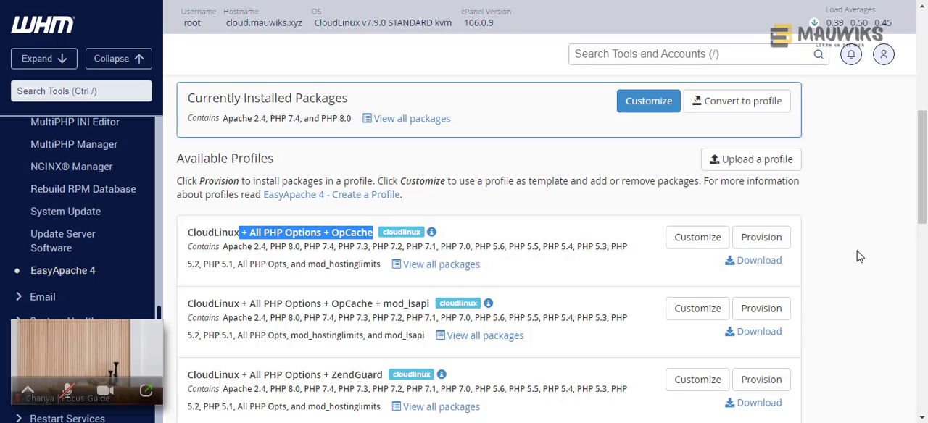
click(852, 270)
scroll(446, 269, down, 2)
scroll(387, 278, down, 1)
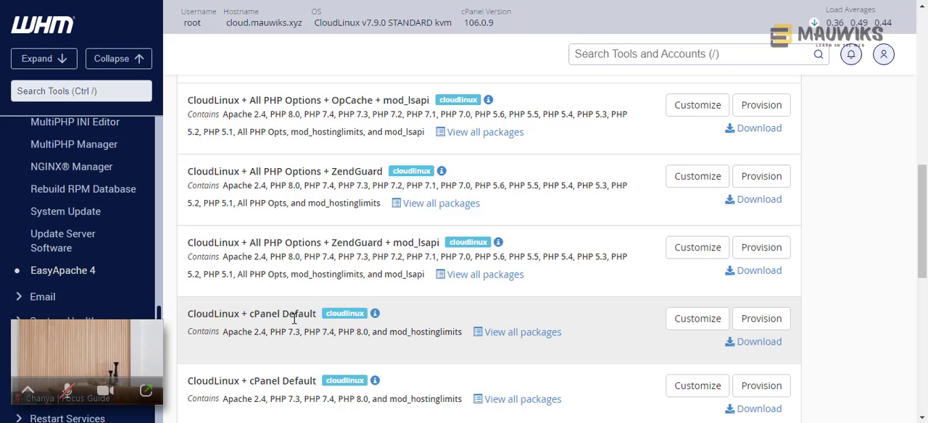
scroll(293, 319, down, 1)
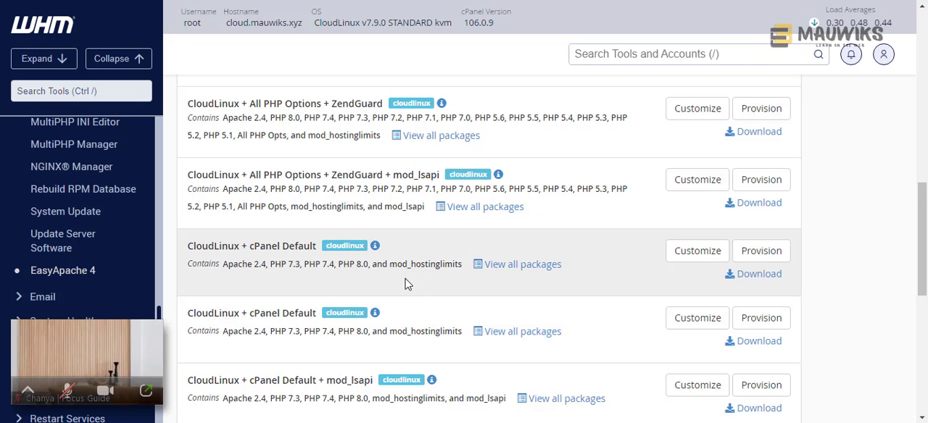
scroll(408, 286, down, 1)
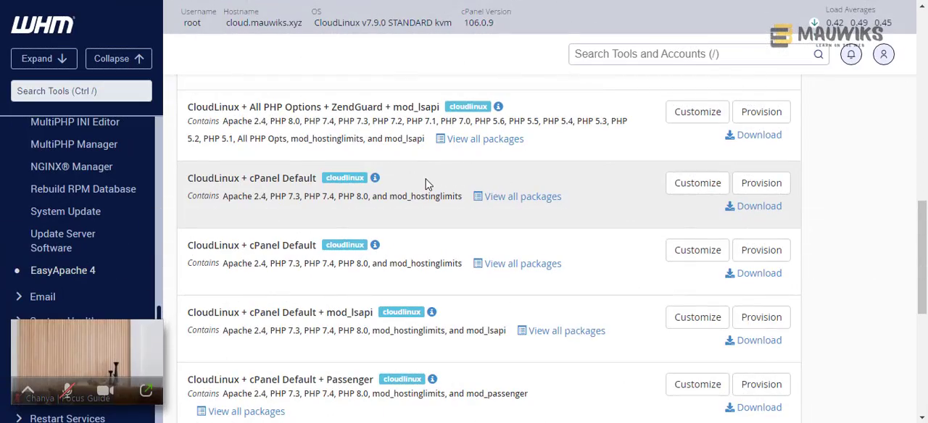
- Start provisioning the CloudLinux + cPanel Default + mod_lsapi profile, matching the LSAPI component named in CloudLinux Manager
scroll(412, 258, down, 1)
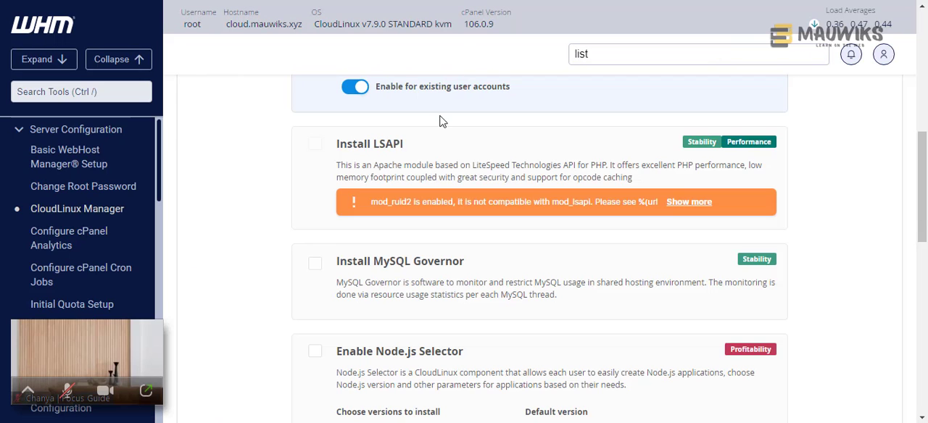
drag(406, 145, 375, 145)
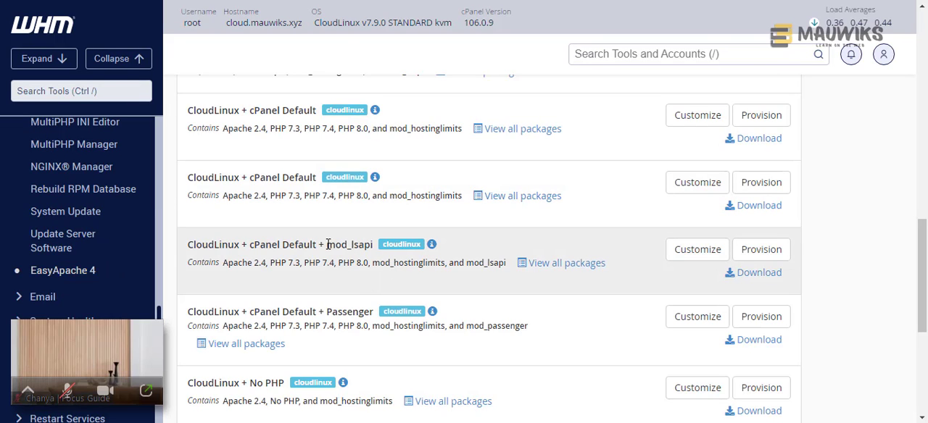
click(747, 254)
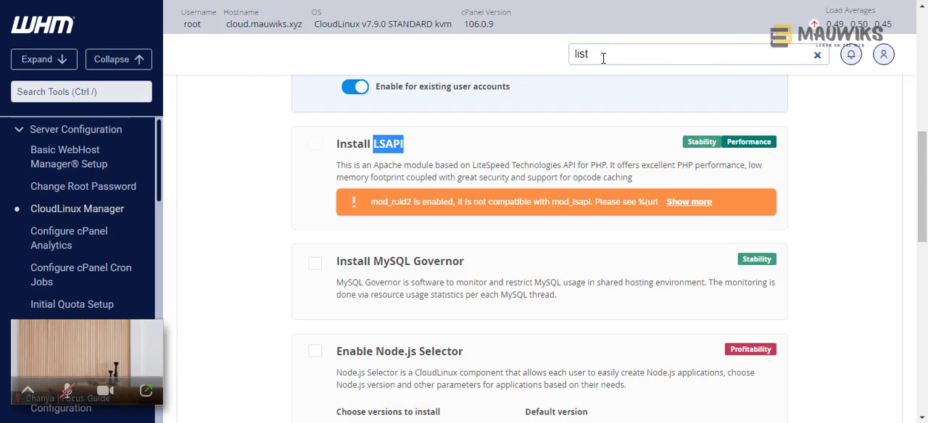
- Replace the tool search text in CloudLinux Manager with "e" and duplicate its browser tab
click(602, 58)
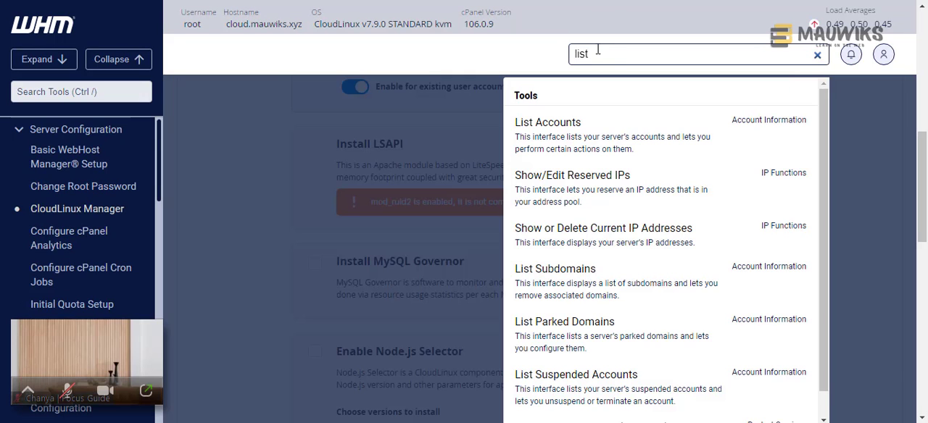
drag(597, 52, 568, 55)
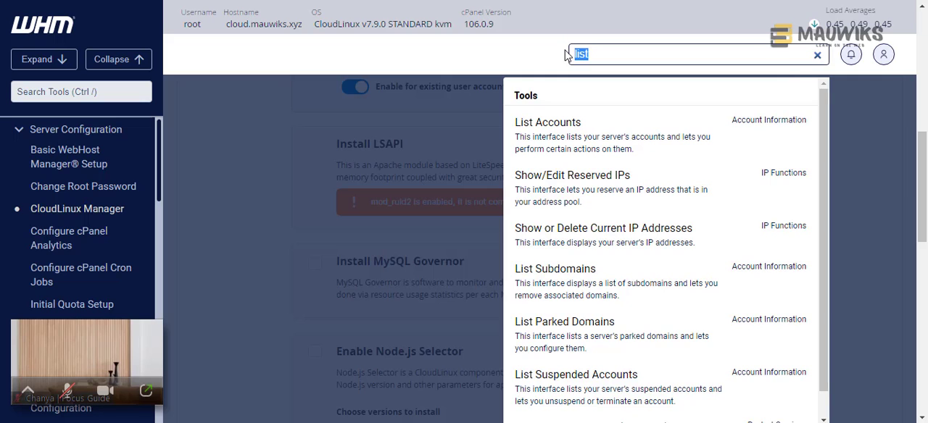
text(e)
right_click(532, 0)
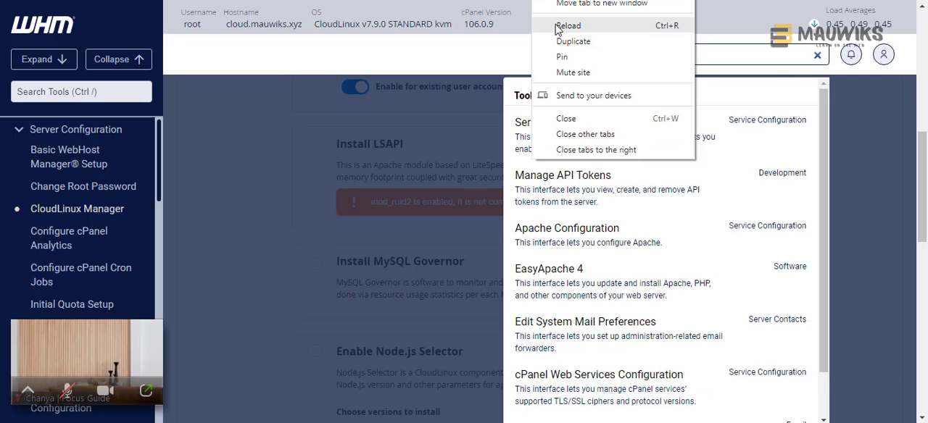
click(556, 42)
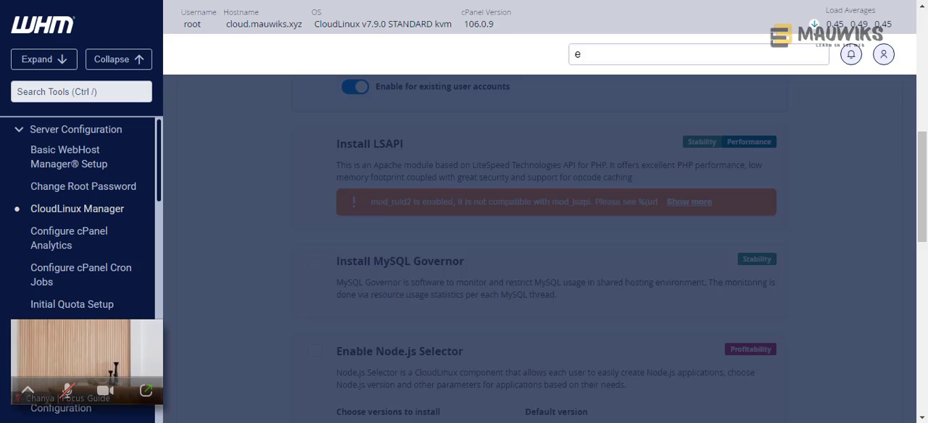
- Copy the module name mod_ruid2 from the LSAPI warning, and open EasyApache 4 in the duplicated tab by searching for "easy"
click(437, 193)
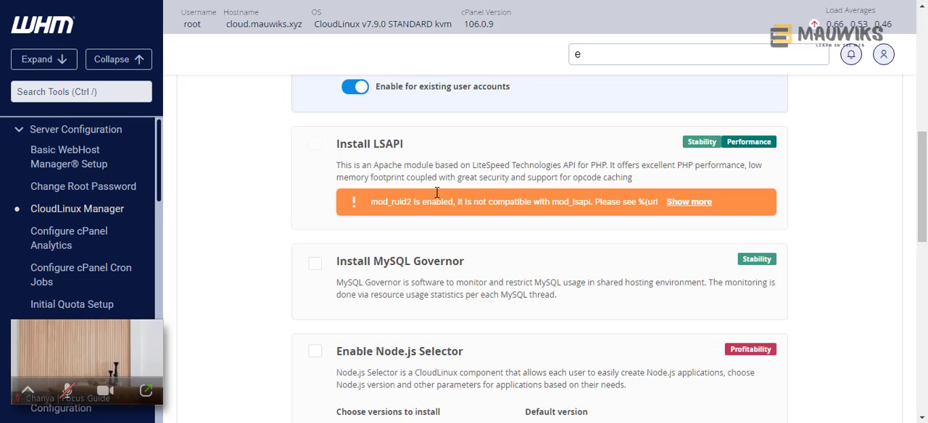
drag(372, 202, 412, 203)
key(ctrl+c)
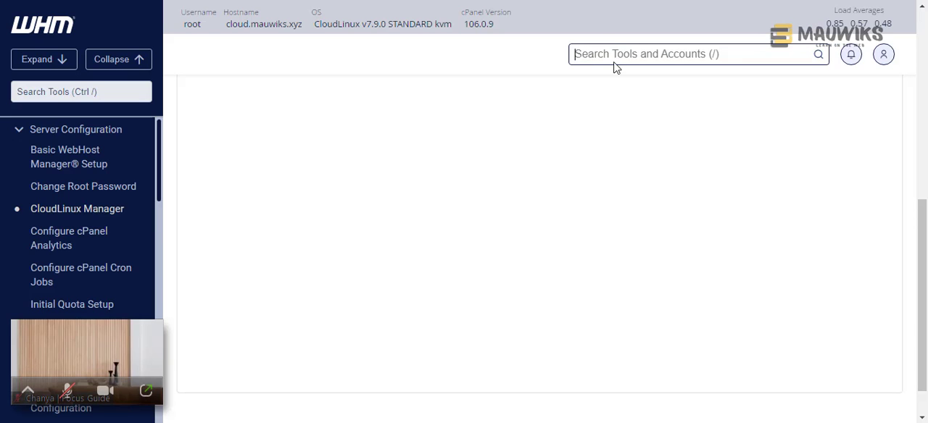
text(easy)
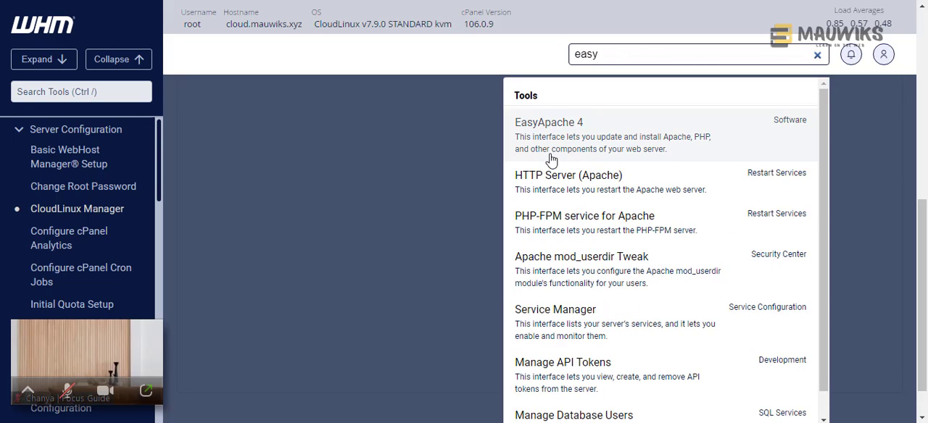
click(551, 159)
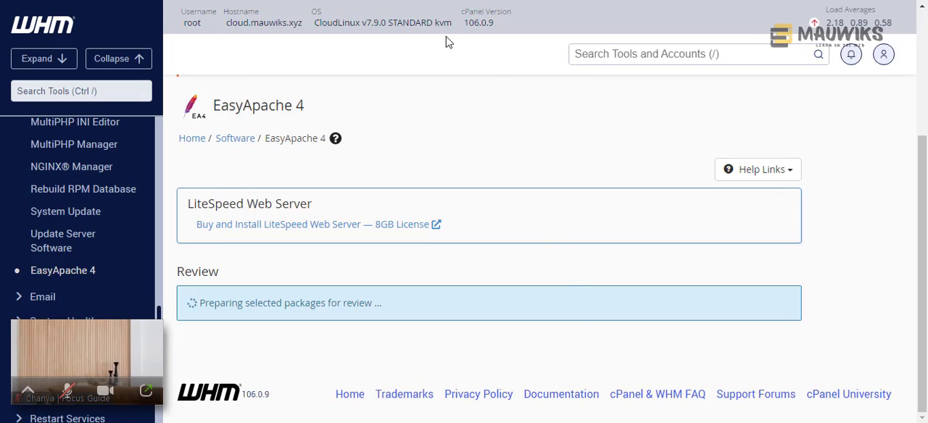
- Open the currently installed EasyApache 4 packages for customization
scroll(365, 264, down, 2)
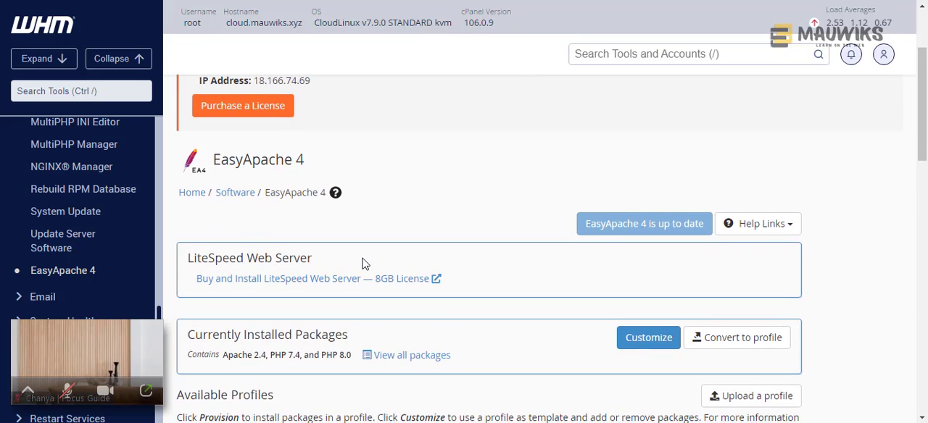
scroll(365, 264, down, 1)
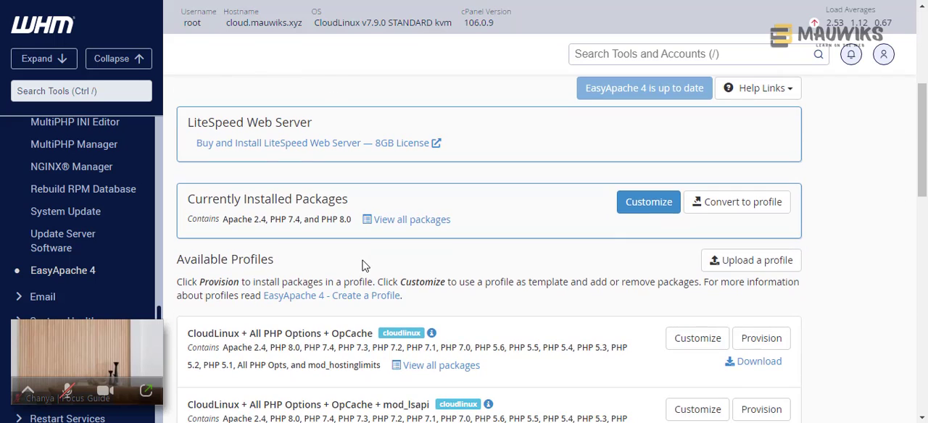
click(635, 210)
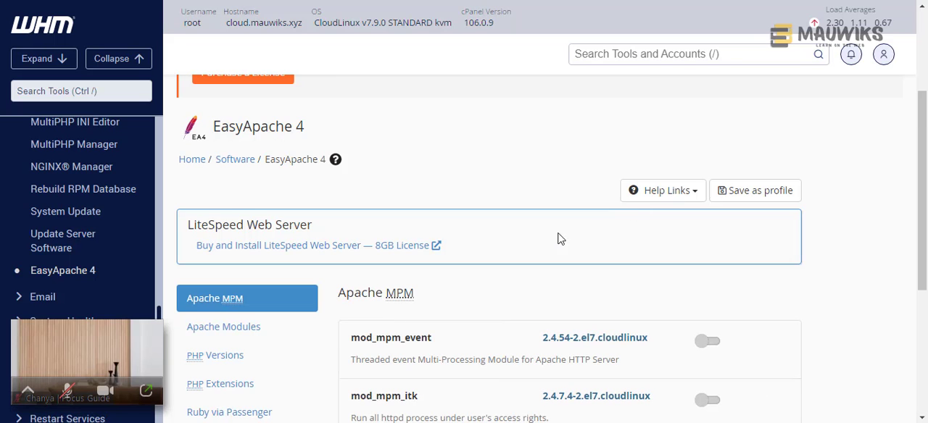
- Find mod_ruid2 among the Apache modules and mark it for uninstallation
click(244, 332)
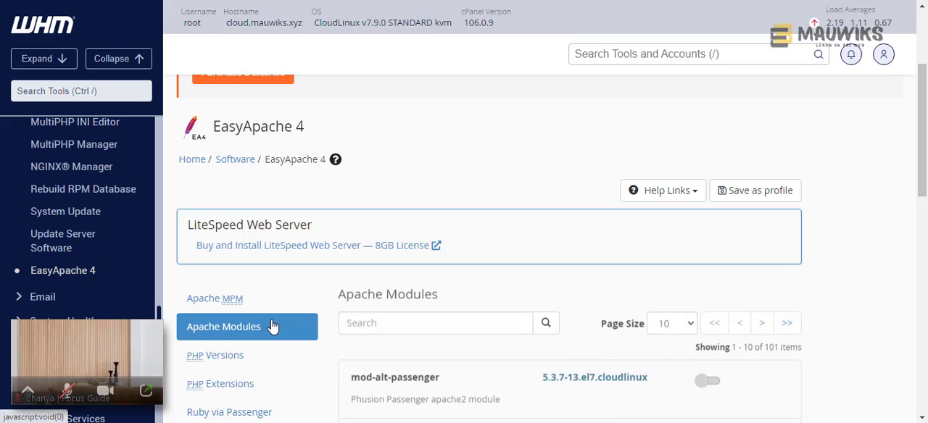
scroll(408, 251, down, 1)
click(390, 252)
right_click(390, 253)
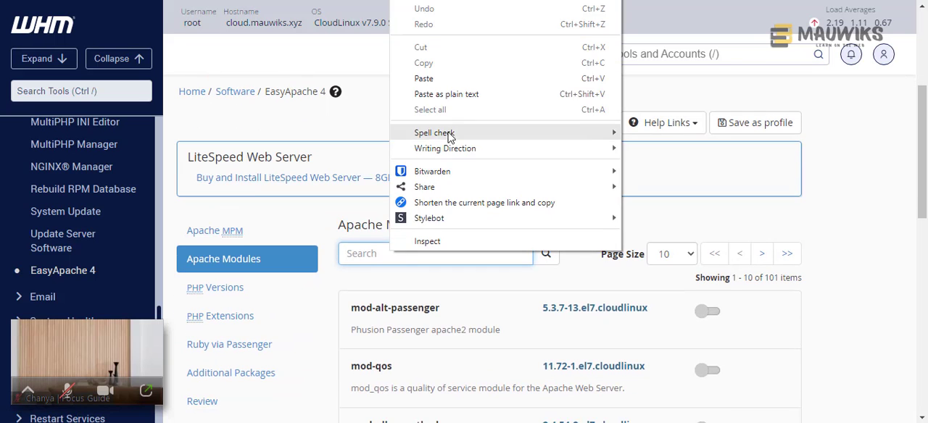
click(439, 138)
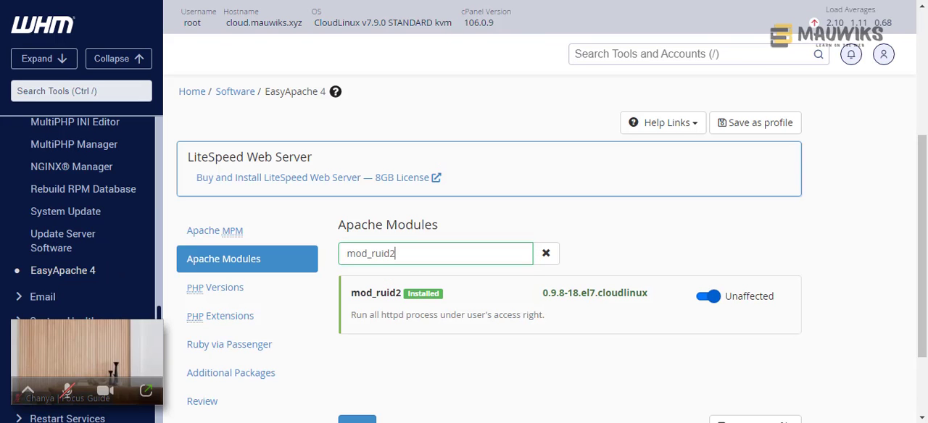
click(708, 297)
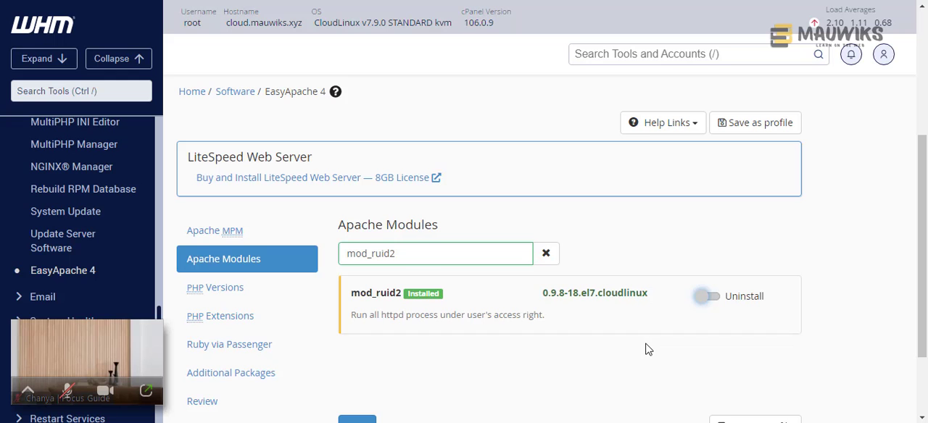
- Proceed past the Apache modules and go straight to the review of the customized packages
scroll(576, 341, down, 2)
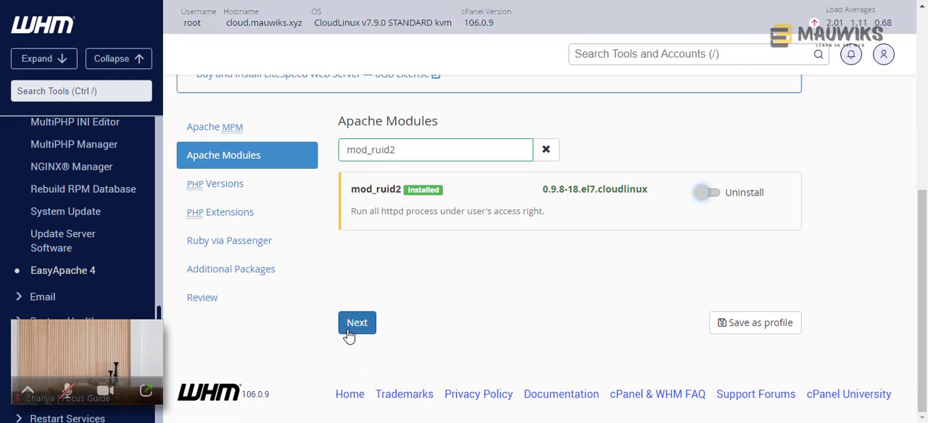
click(348, 332)
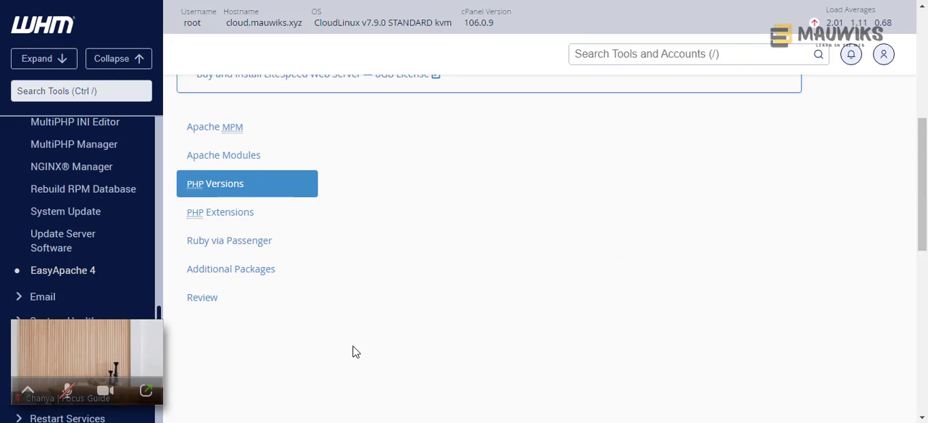
click(248, 299)
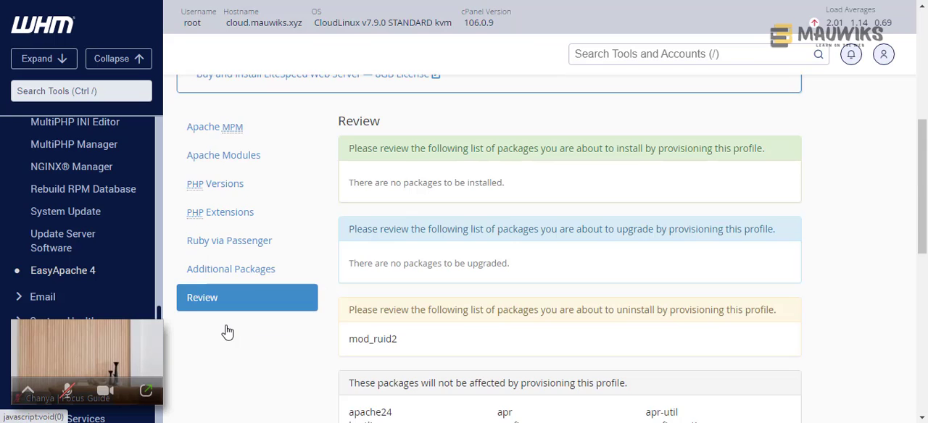
- Examine the customization's review lists for packages to uninstall and packages left unaffected by provisioning
scroll(392, 276, down, 2)
scroll(392, 276, down, 5)
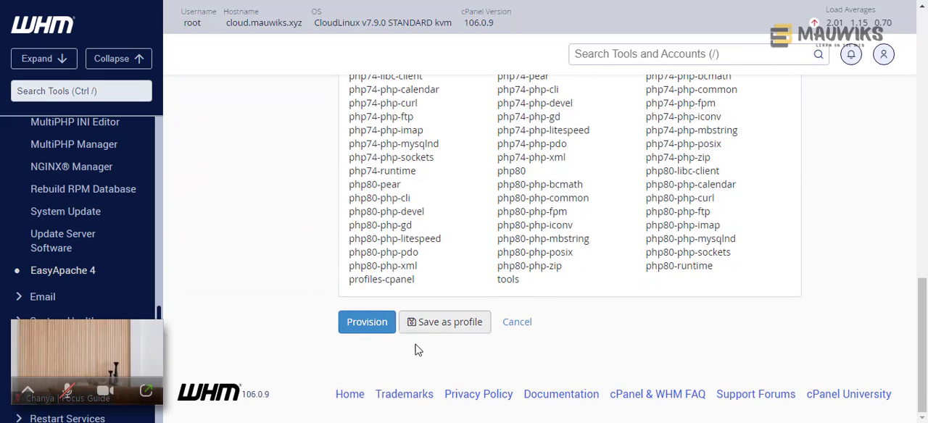
scroll(346, 339, up, 5)
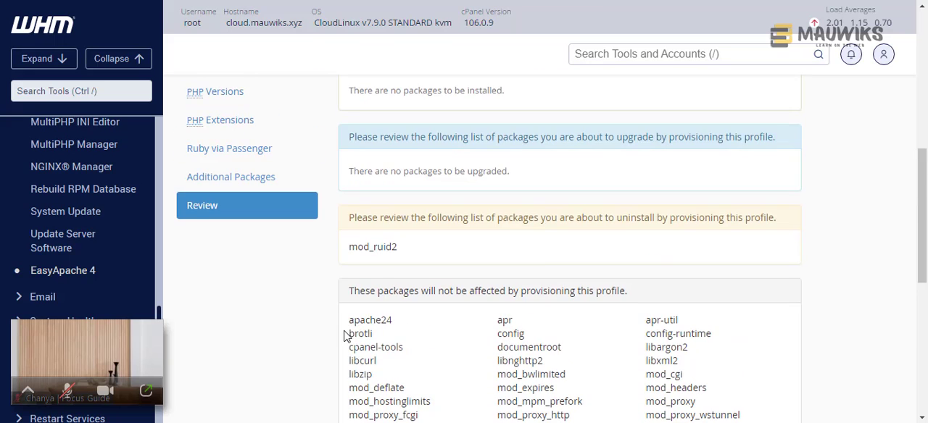
scroll(369, 296, down, 2)
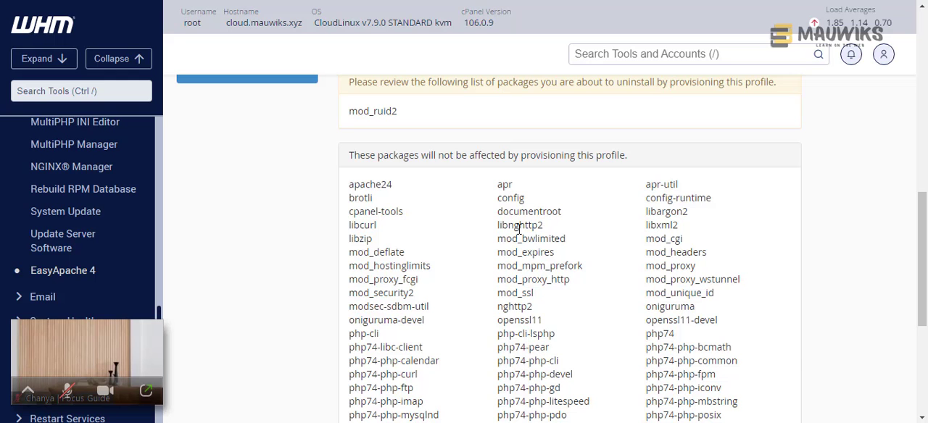
scroll(496, 265, down, 3)
scroll(490, 277, down, 1)
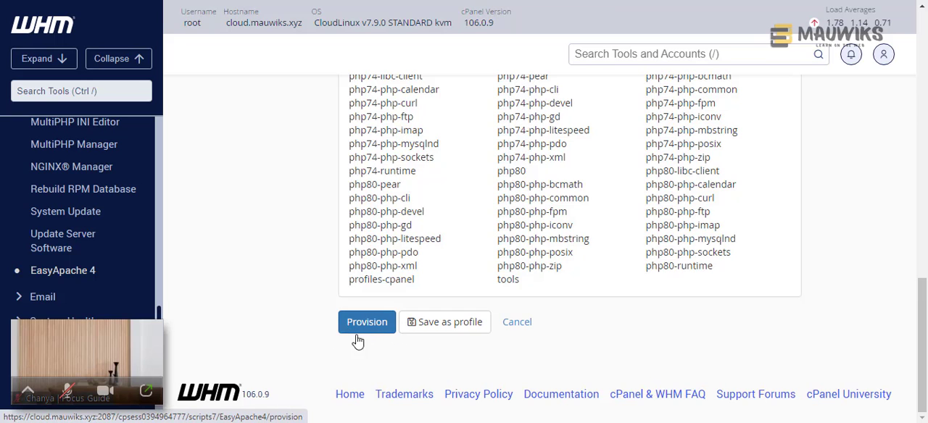
scroll(303, 307, up, 6)
scroll(303, 307, up, 5)
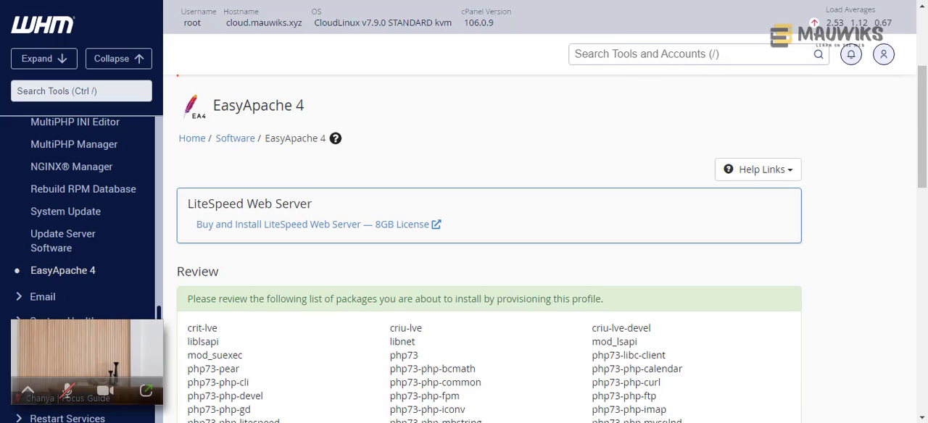
- Check the uninstall list and the unaffected packages in the mod_lsapi profile's review
scroll(805, 273, down, 12)
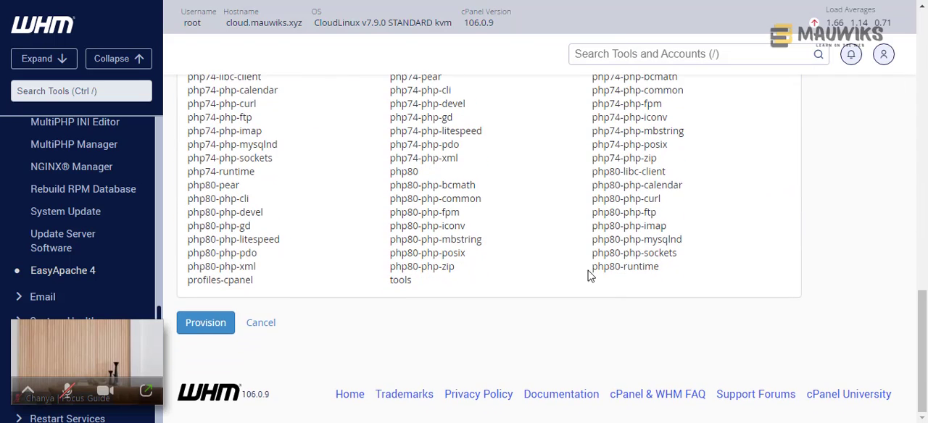
scroll(429, 331, up, 1)
scroll(424, 333, up, 5)
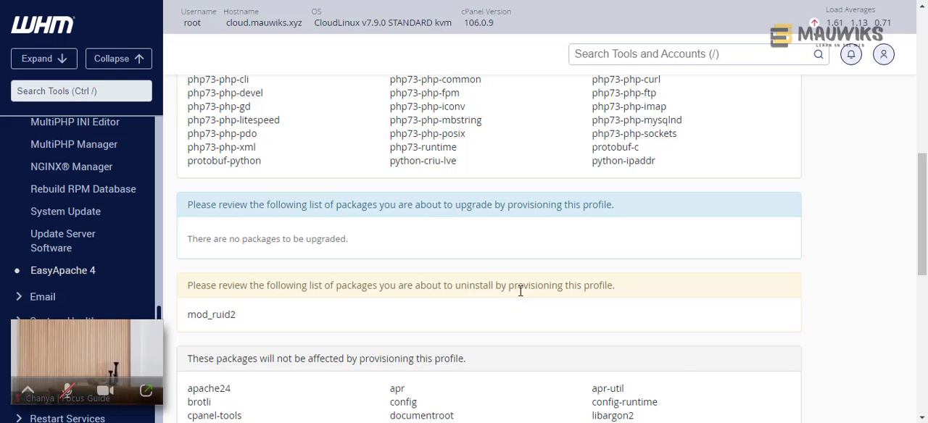
drag(250, 320, 184, 316)
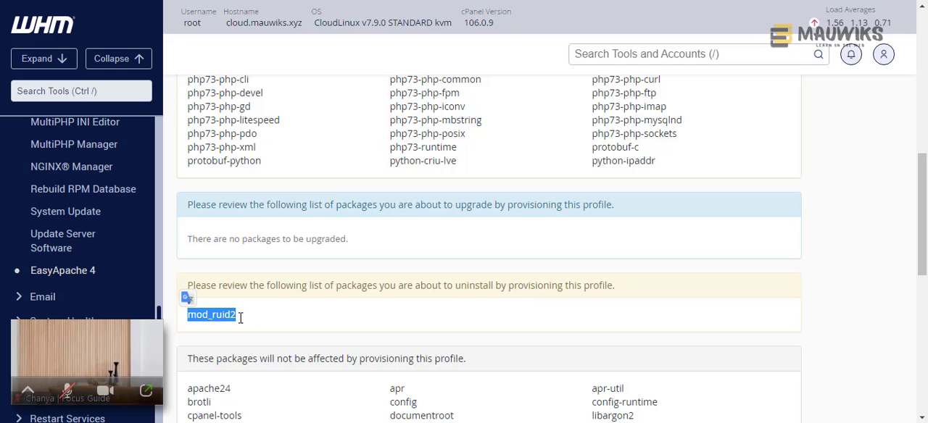
scroll(355, 326, down, 9)
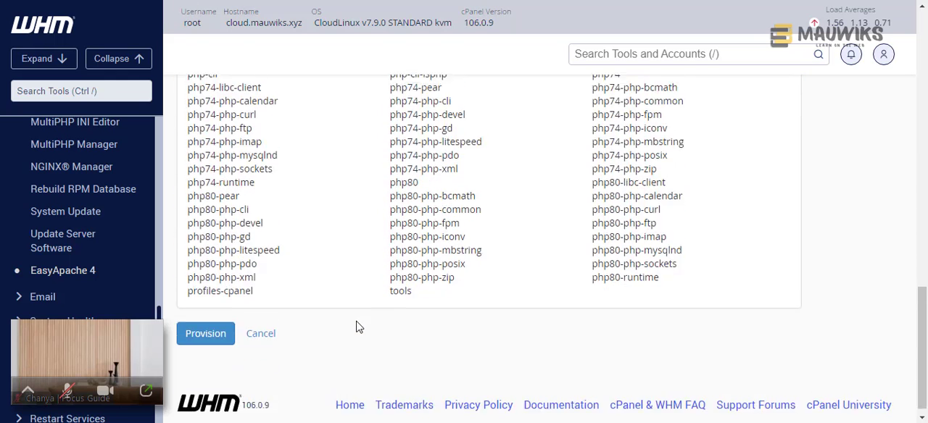
- Compare the customized package review with the mod_lsapi profile's review, focusing on the install and uninstall lists
scroll(356, 327, up, 8)
scroll(356, 328, up, 2)
scroll(356, 328, up, 10)
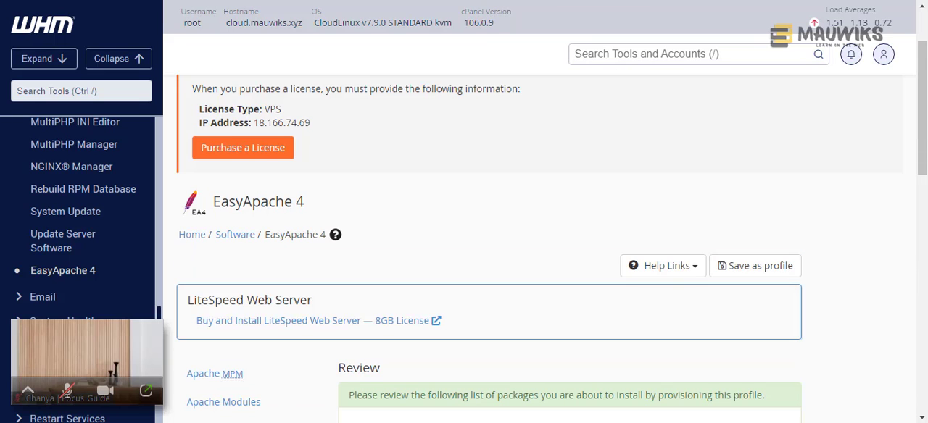
scroll(471, 290, down, 4)
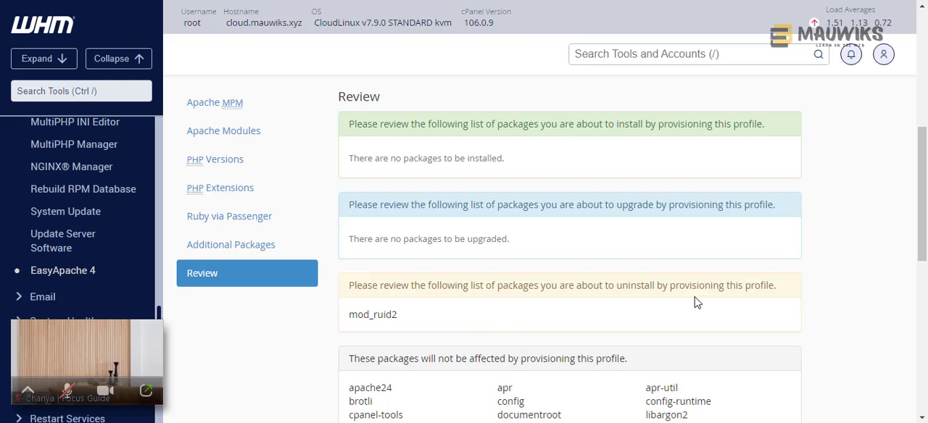
drag(432, 322, 350, 289)
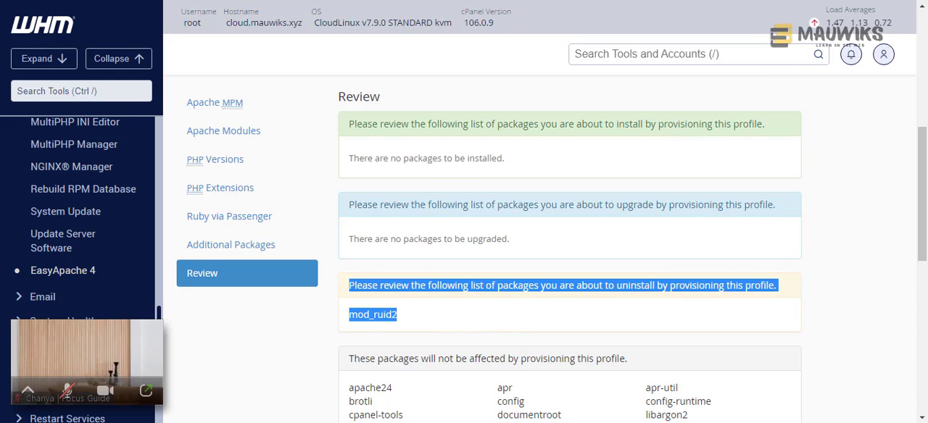
scroll(542, 203, up, 5)
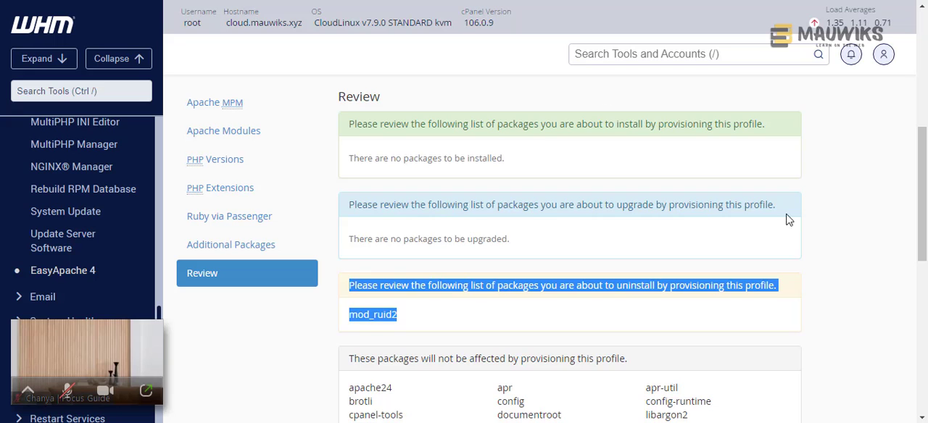
click(852, 230)
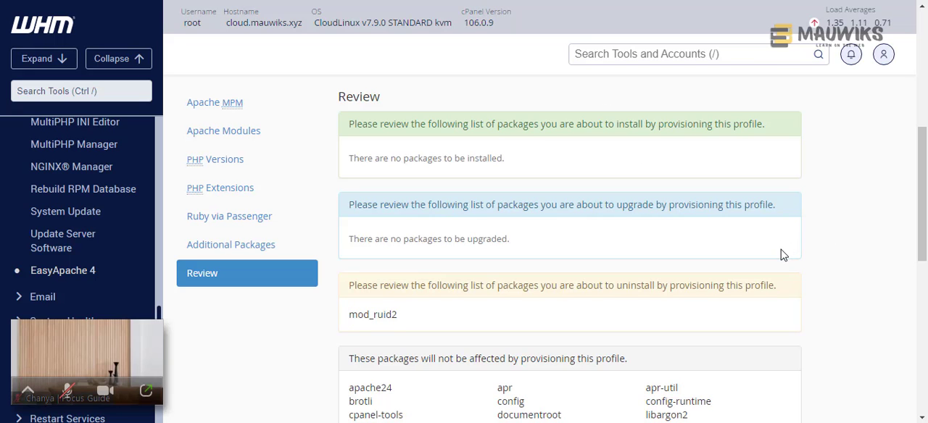
- Recheck the full package lists in the customization's review and in the mod_lsapi profile's review
scroll(781, 261, down, 2)
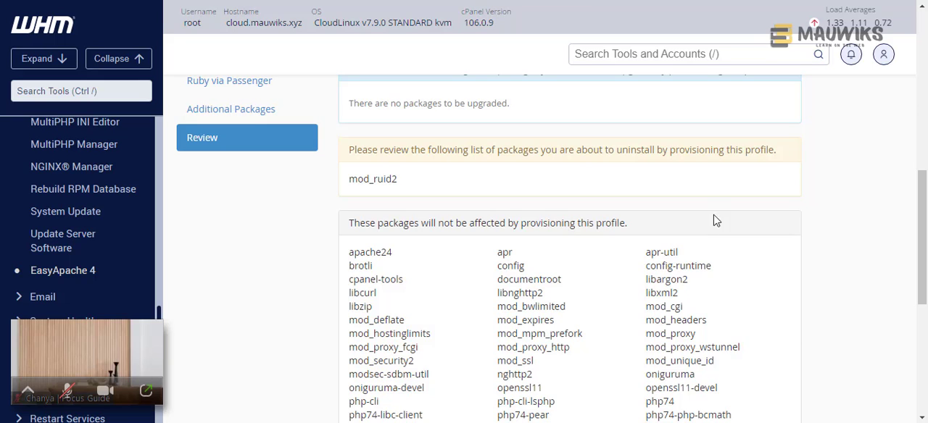
scroll(819, 253, down, 4)
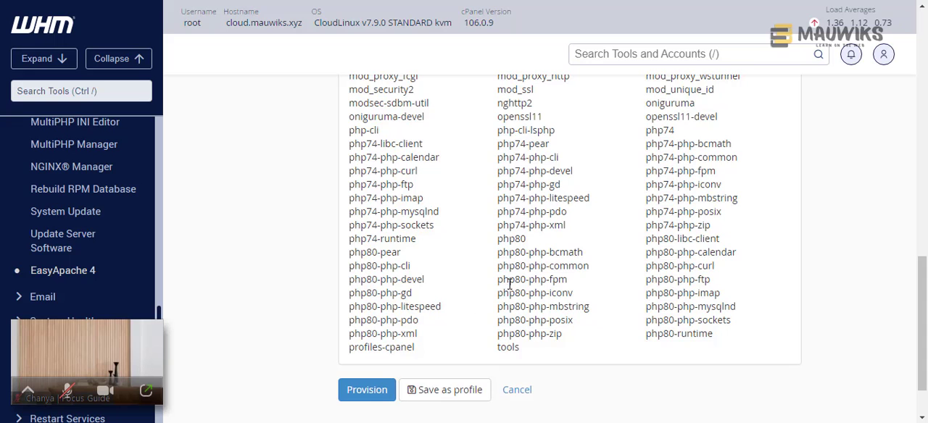
scroll(541, 308, up, 1)
scroll(541, 307, up, 4)
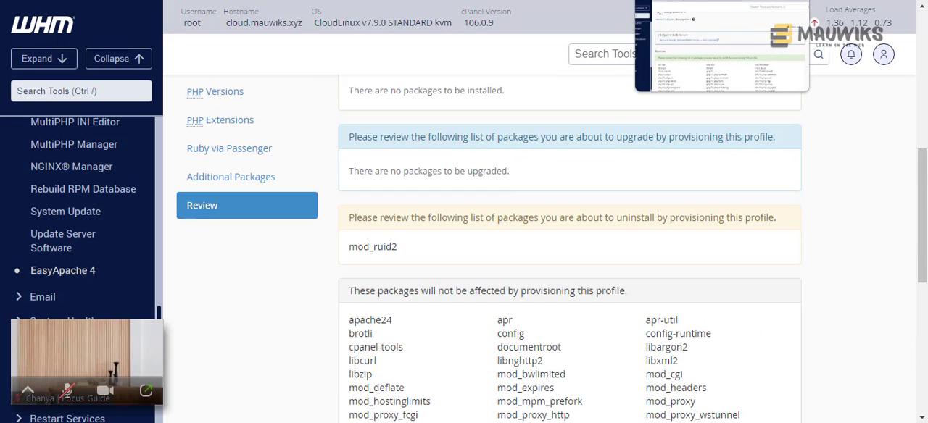
scroll(490, 247, up, 6)
scroll(572, 238, down, 5)
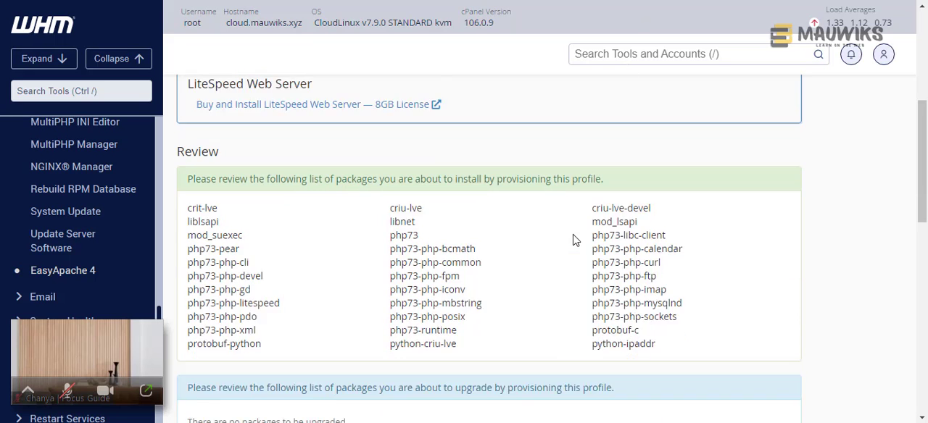
scroll(573, 241, down, 6)
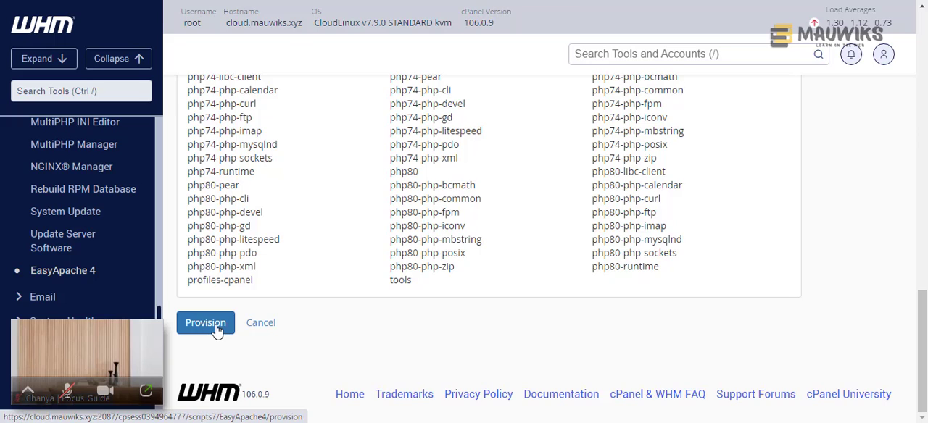
- Provision the customized EasyApache 4 packages to uninstall mod_ruid2 and wait for the process to complete
click(216, 328)
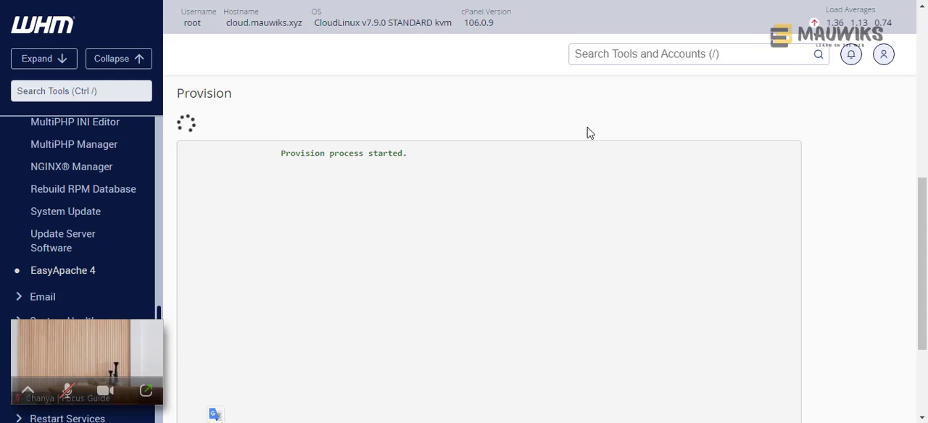
scroll(919, 292, down, 3)
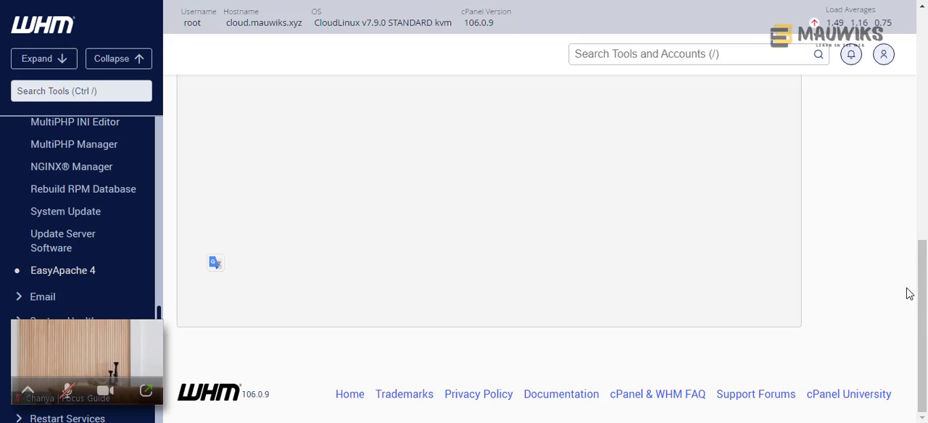
scroll(910, 294, up, 5)
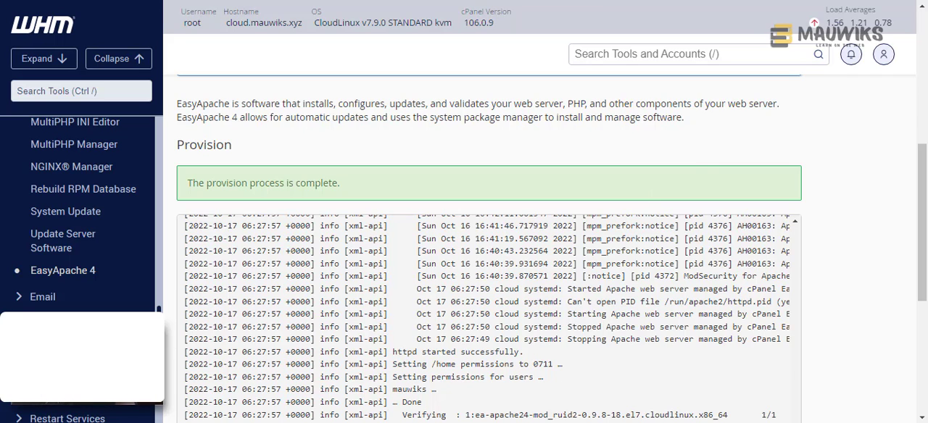
- Open Notepad and write the community address community.mauwiks.com in a blank document
key(super)
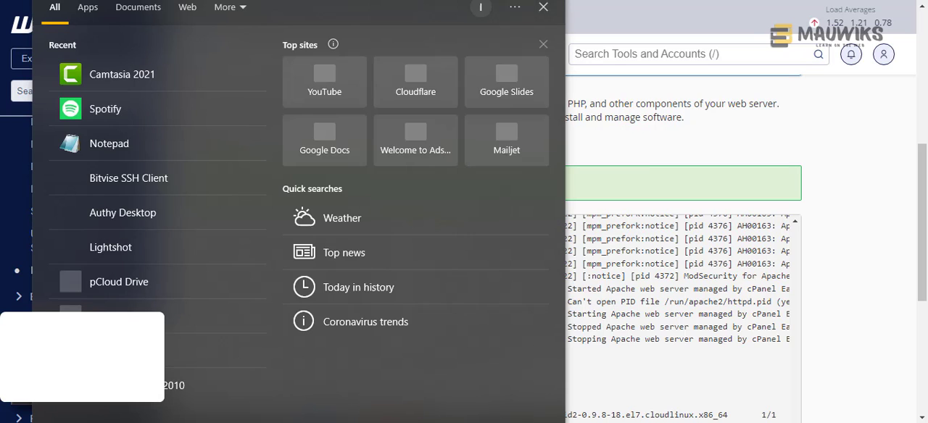
text(note)
key(Return)
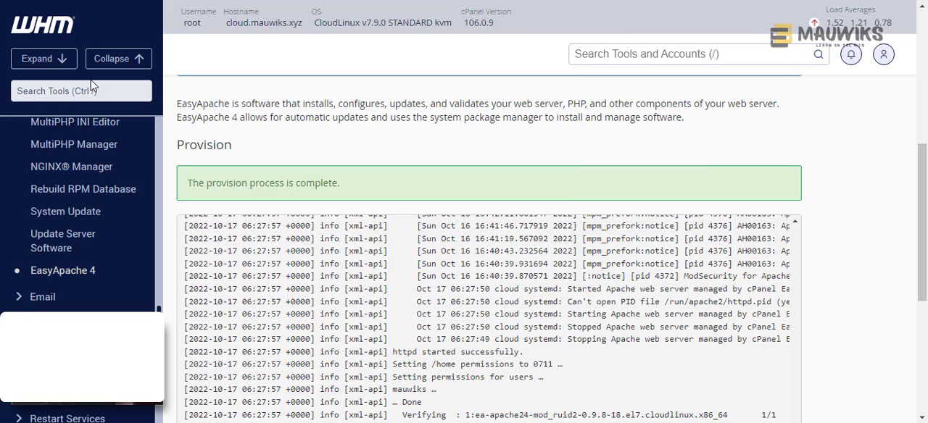
text(com)
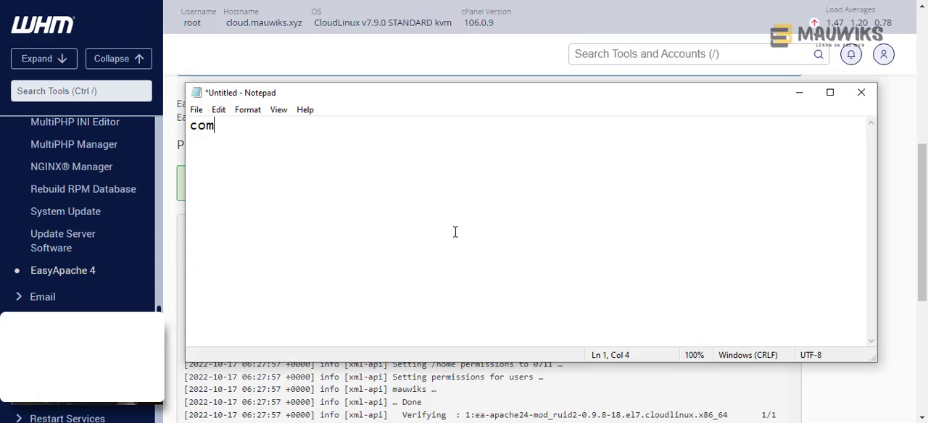
text(munity.muwi)
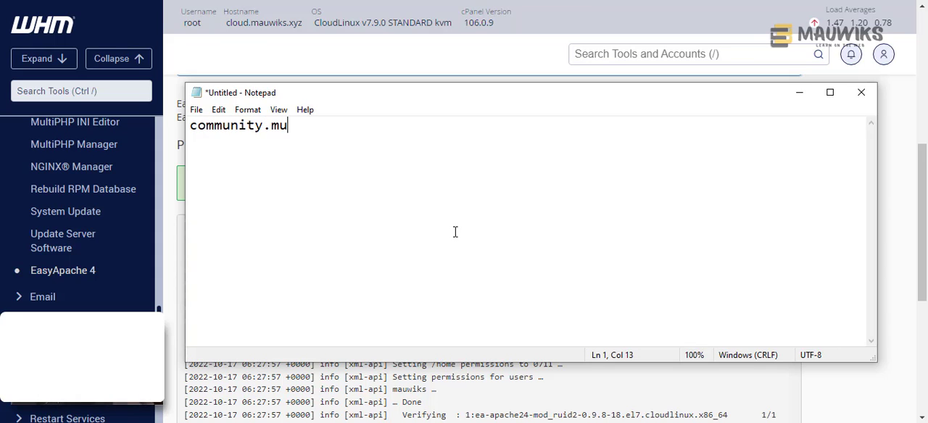
key(BackSpace)
key(BackSpace)
key(BackSpace)
text(auwiks.com)
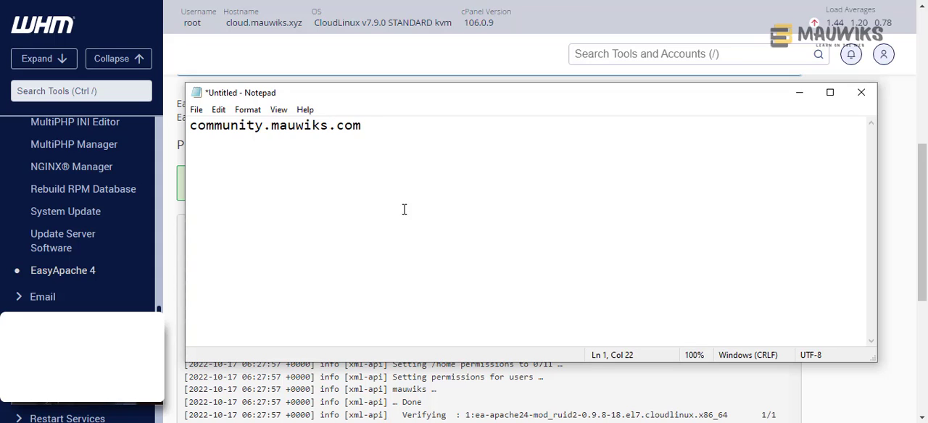
- Highlight the community address in the note to point it out, and minimize the Notepad window
drag(384, 130, 133, 133)
click(373, 177)
drag(368, 124, 186, 127)
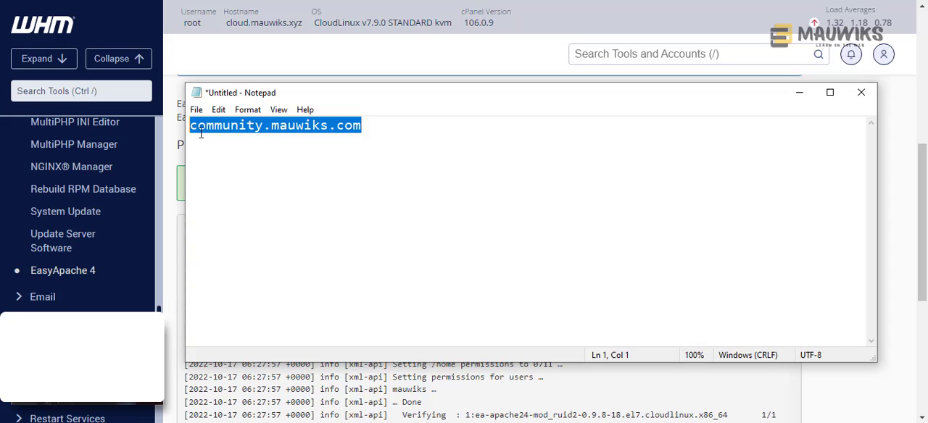
click(411, 131)
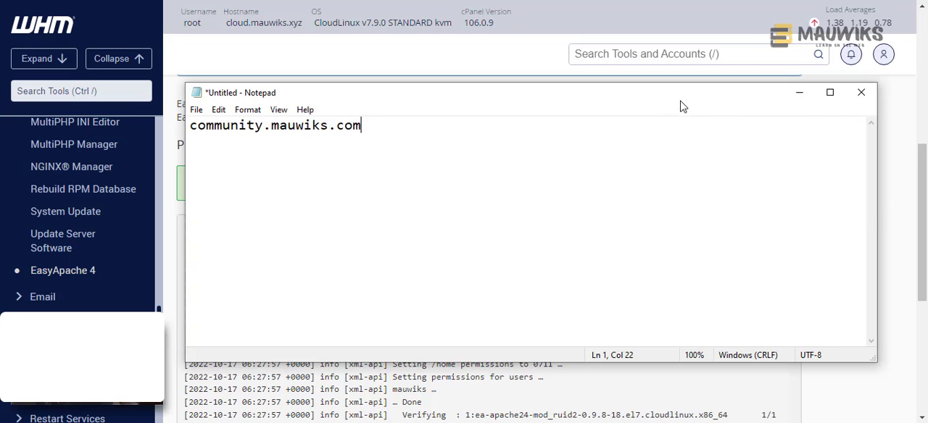
drag(670, 103, 655, 102)
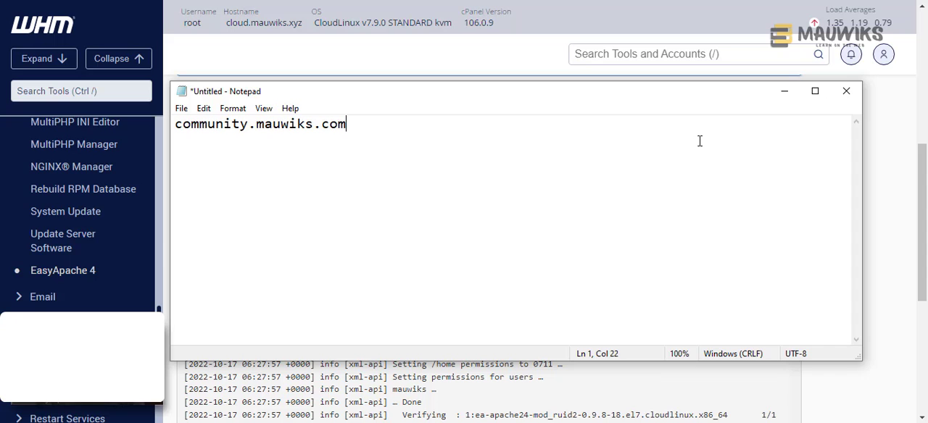
click(776, 99)
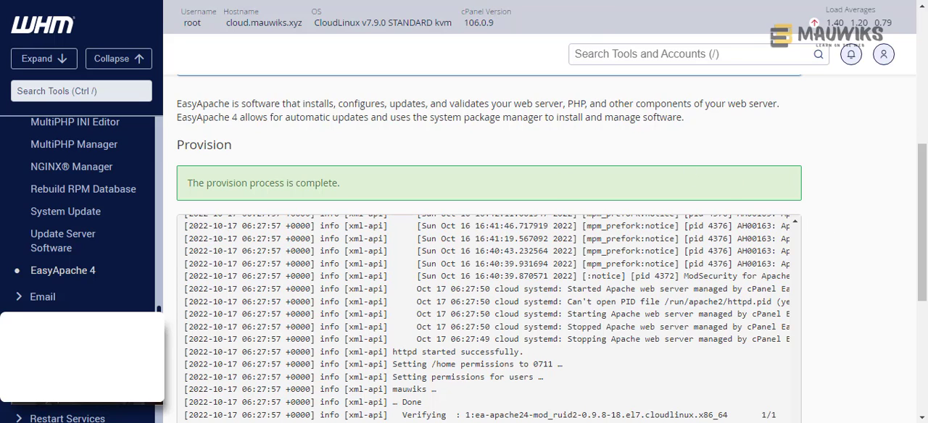
- Check the LSAPI compatibility notice in CloudLinux Manager and the EasyApache 4 provision output
mouse_move(618, 422)
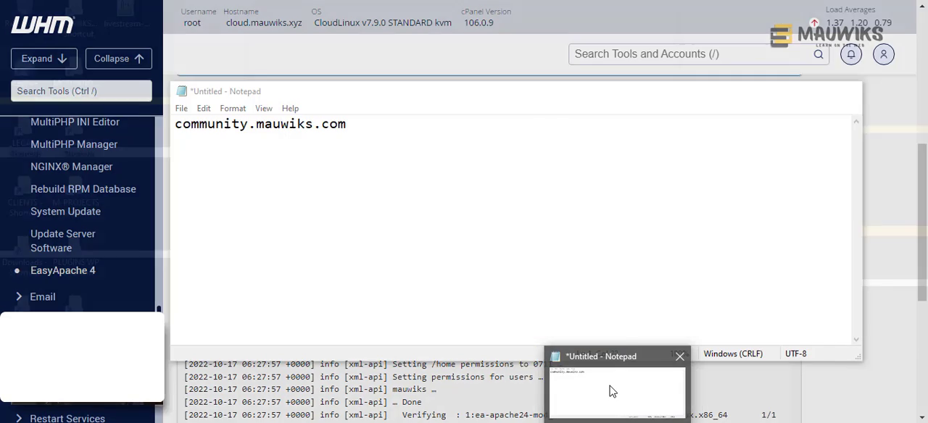
click(611, 389)
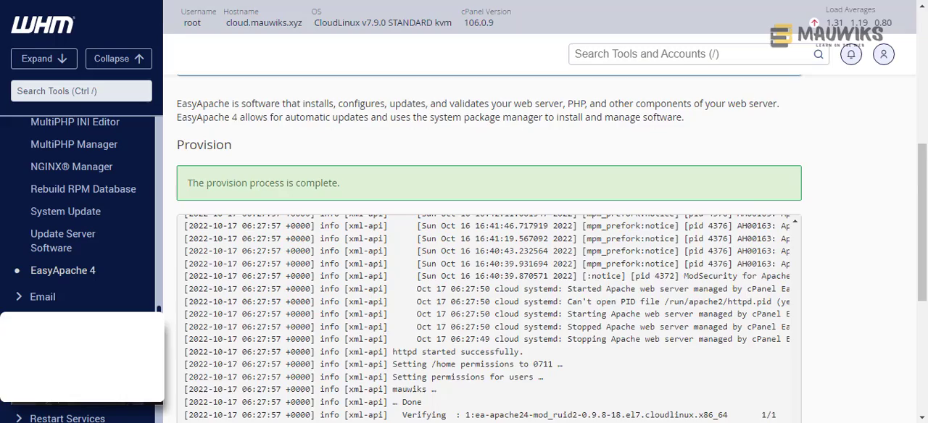
scroll(752, 276, down, 3)
scroll(244, 274, up, 3)
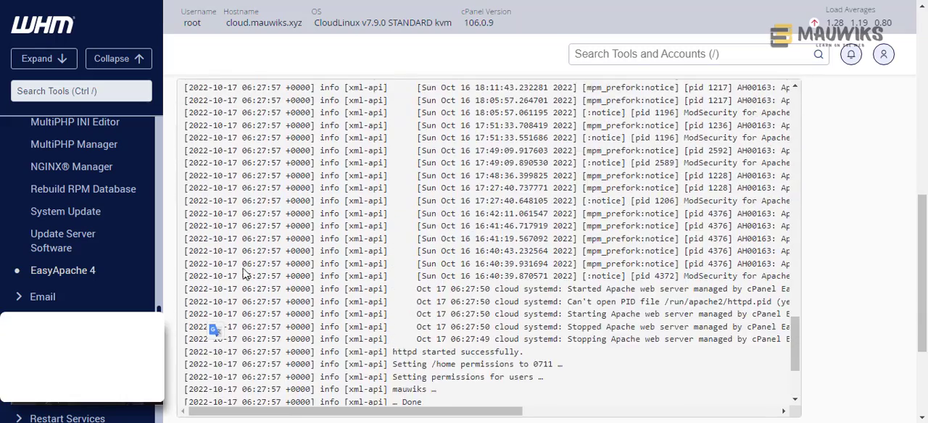
scroll(244, 274, up, 10)
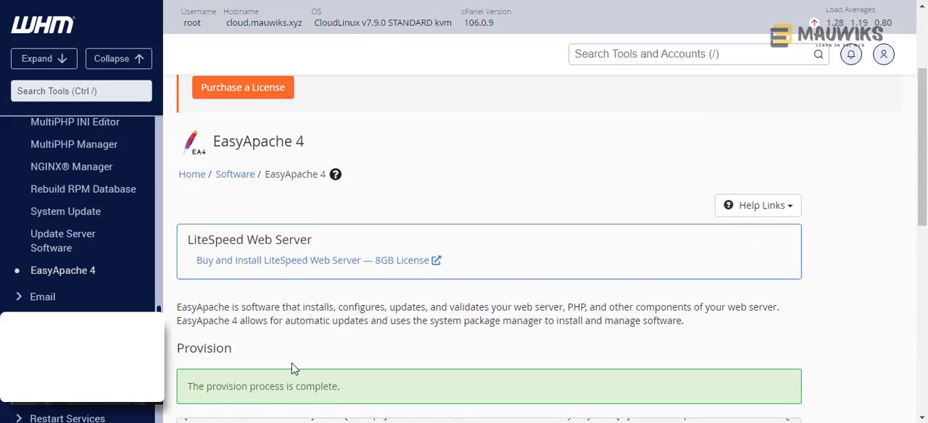
scroll(294, 369, down, 2)
scroll(924, 329, down, 5)
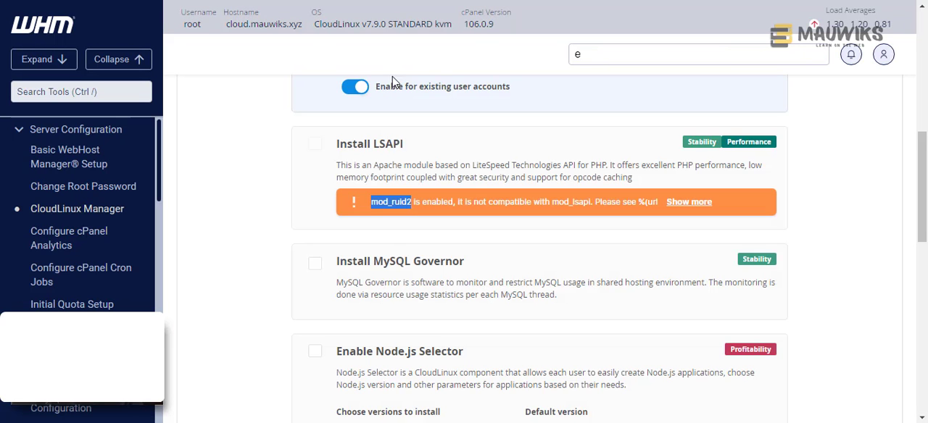
- Review the CloudLinux Manager wizard's component options and reload the page to refresh LSAPI's availability
click(293, 208)
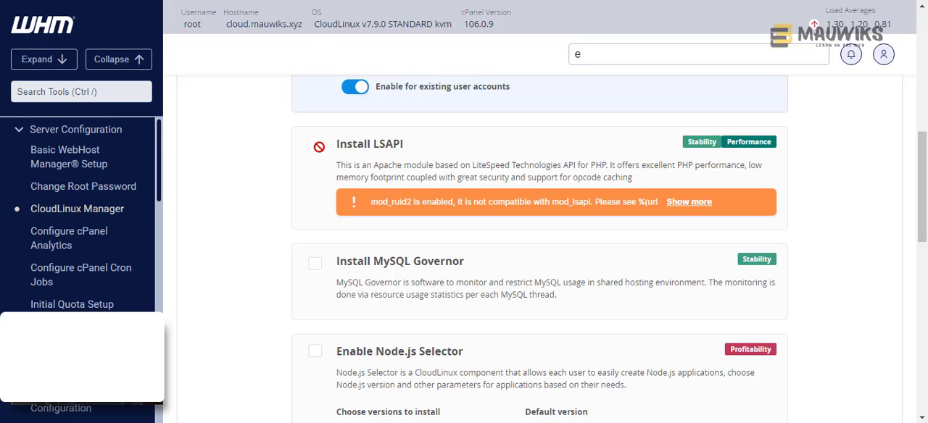
scroll(474, 144, up, 3)
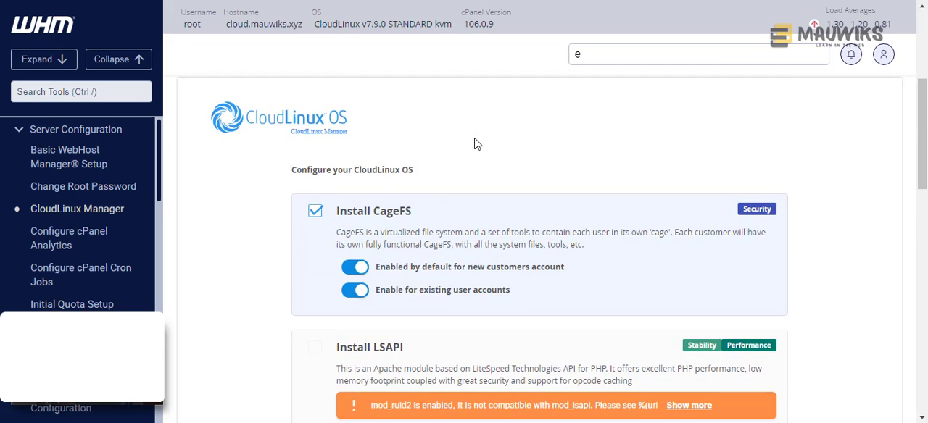
scroll(781, 176, down, 8)
scroll(839, 183, down, 4)
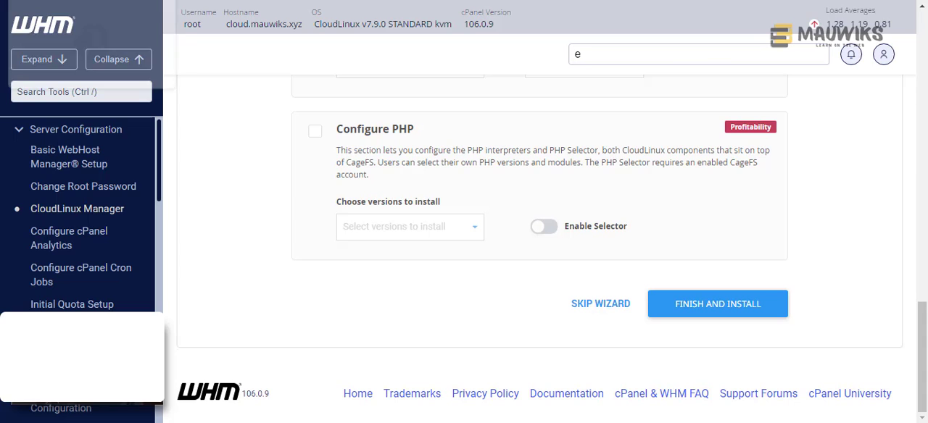
click(64, 2)
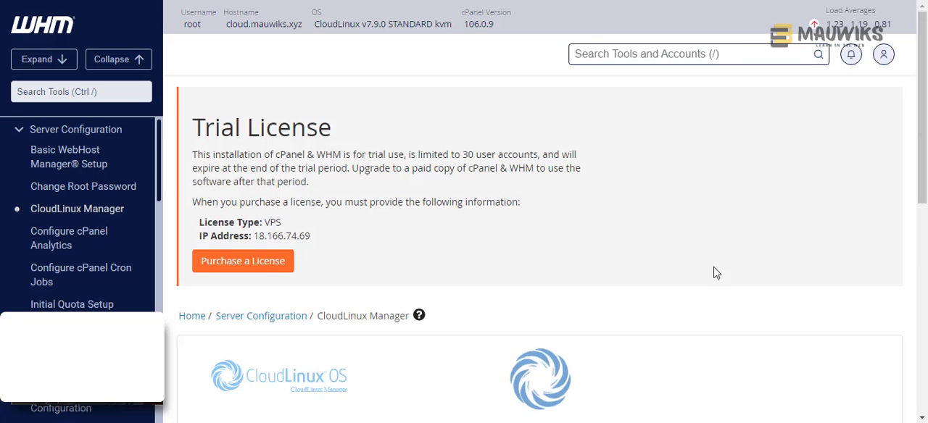
- Select CageFS for installation, enabled by default for new customer accounts and for existing user accounts
scroll(731, 272, down, 3)
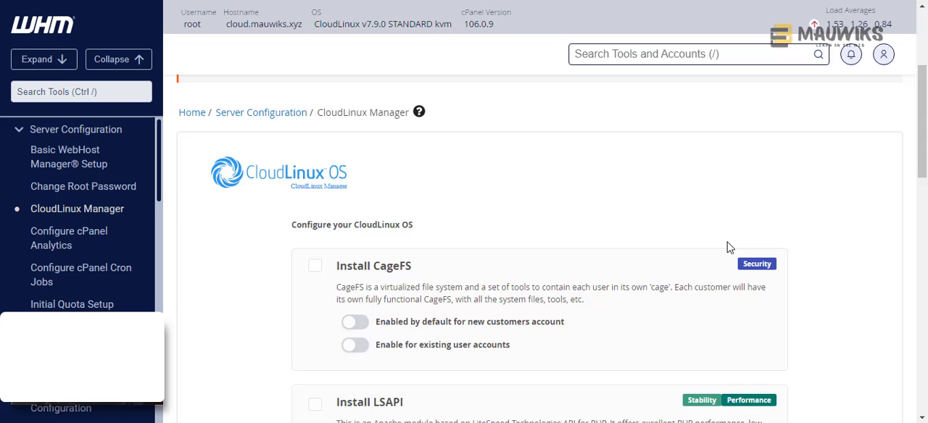
scroll(621, 291, down, 2)
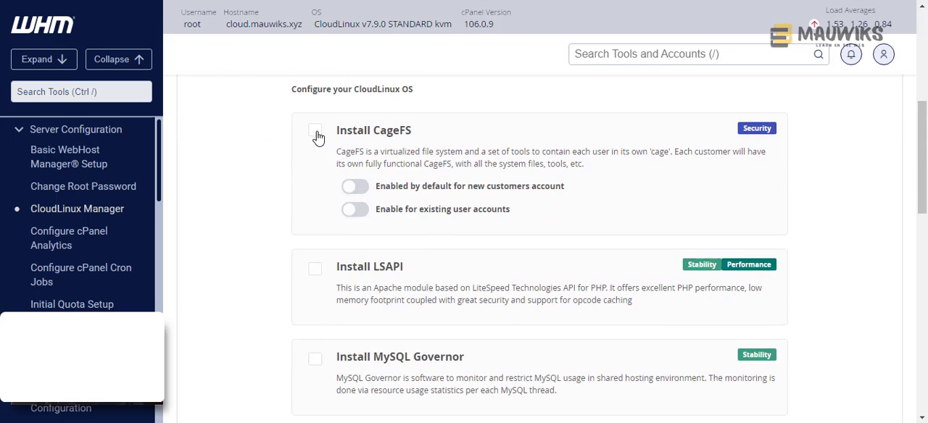
click(317, 134)
click(355, 187)
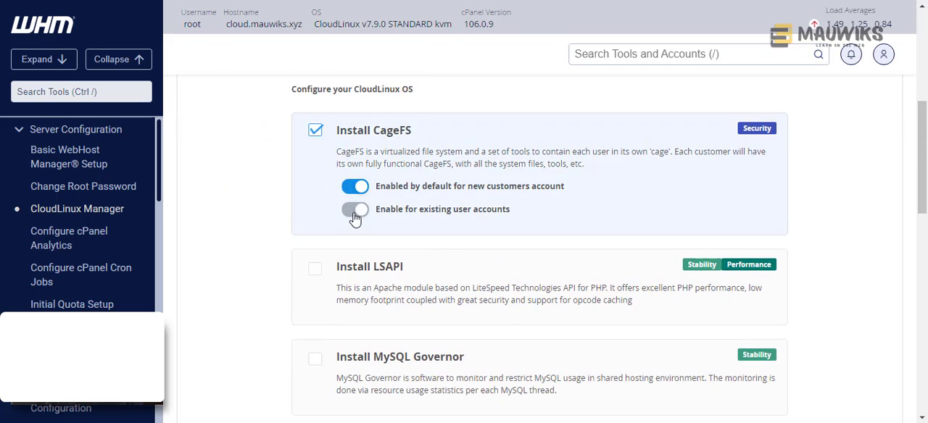
click(355, 218)
- Select LSAPI for installation in the CloudLinux setup wizard
scroll(368, 211, down, 1)
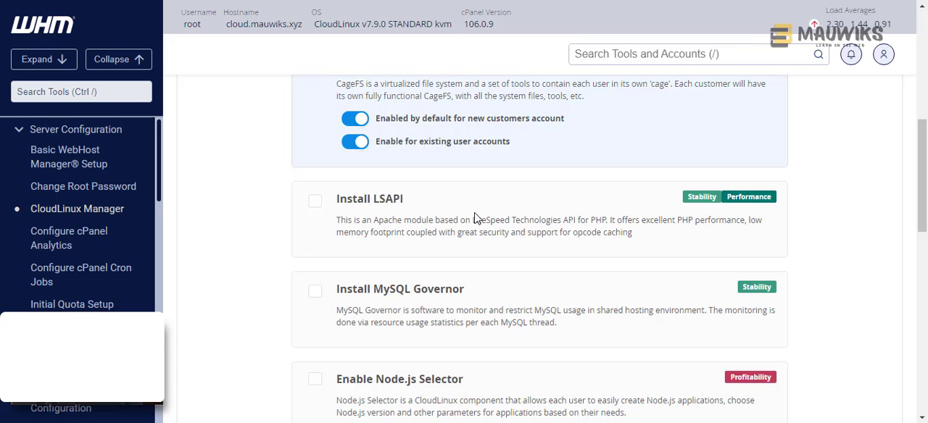
click(315, 201)
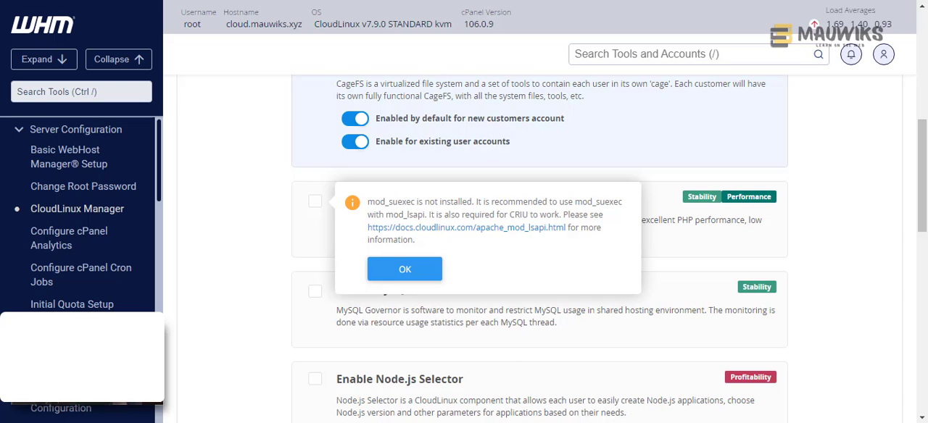
- Switch to Notepad and replace its text with the module name mod_suexec, followed by a new line
key(alt+Tab)
drag(387, 94, 791, 93)
key(ctrl+a)
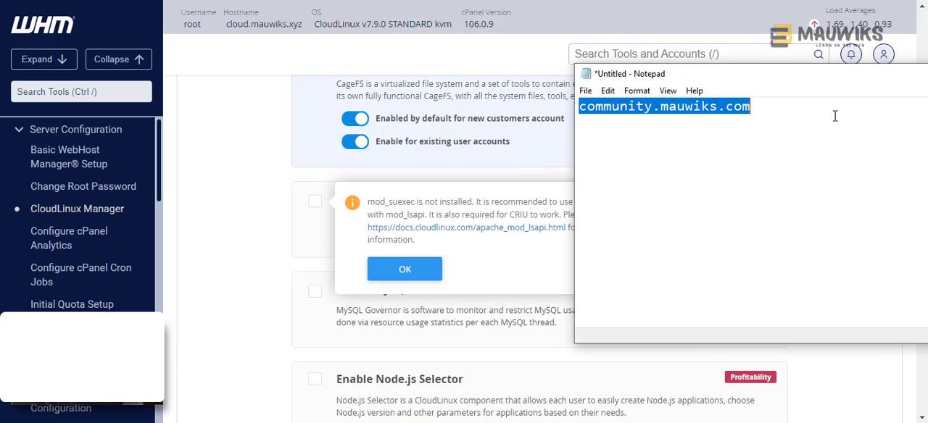
text(1. )
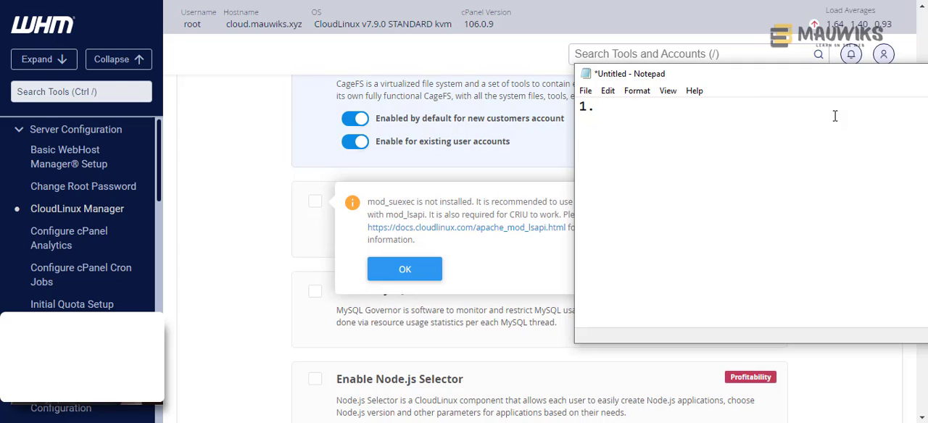
text(mod_s)
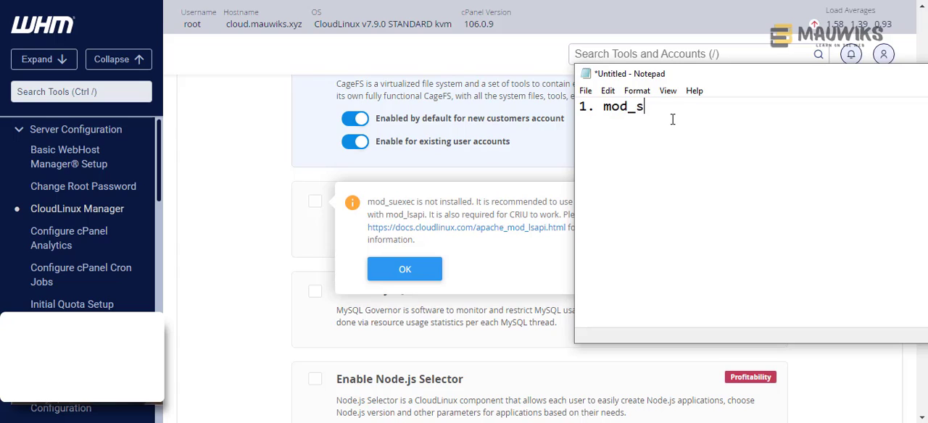
text(uexec)
drag(601, 106, 519, 102)
key(BackSpace)
click(702, 113)
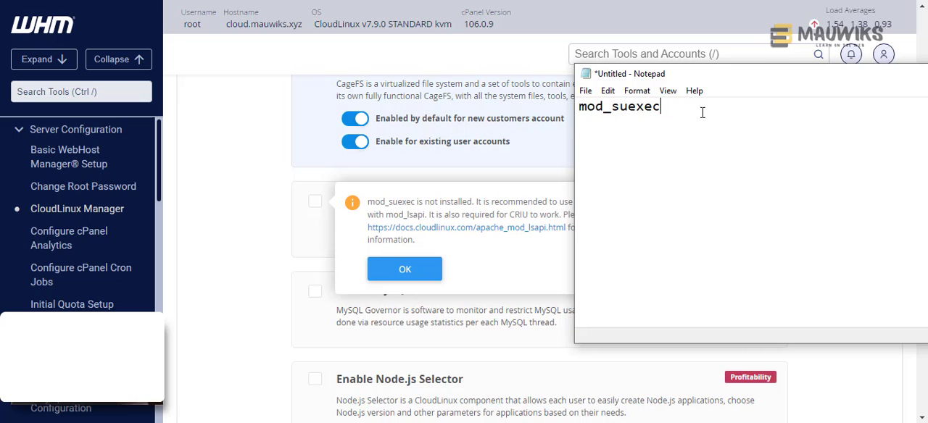
key(Return)
- Move the note off the LSAPI notice and open the notice's apache_mod_lsapi.html documentation link in a new tab
drag(631, 83, 567, 293)
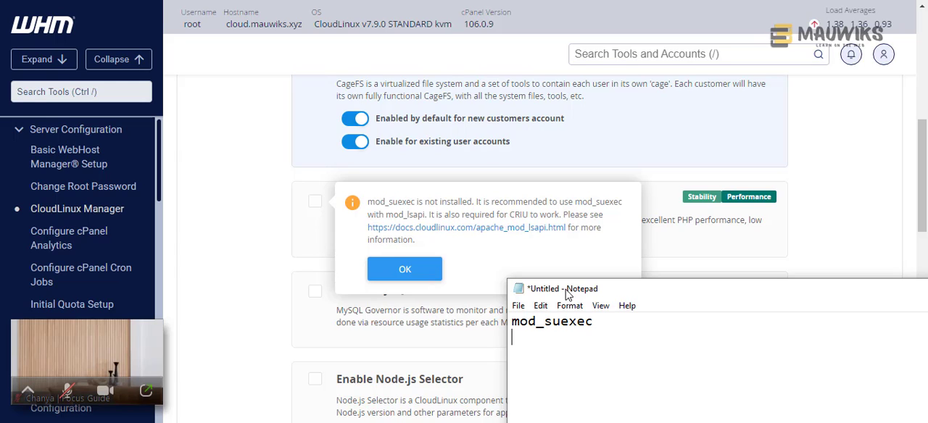
drag(570, 293, 595, 13)
right_click(466, 232)
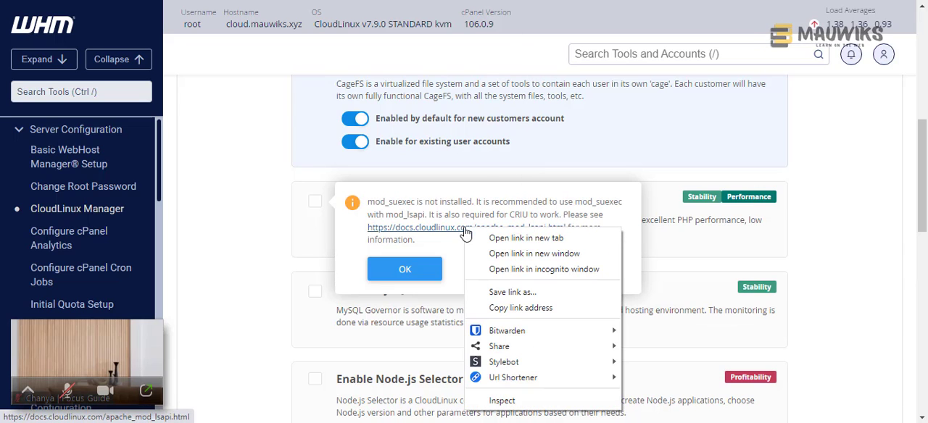
click(507, 239)
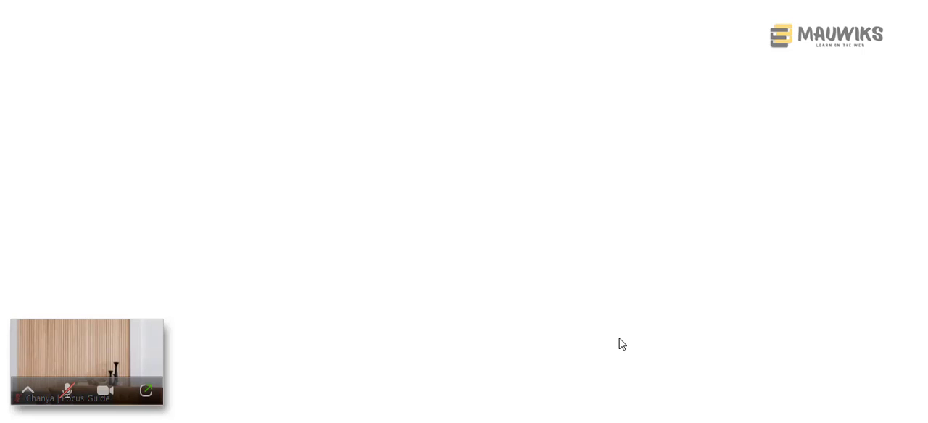
- Copy the module name mod_suexec from the note in Notepad and return to the CloudLinux documentation
click(620, 422)
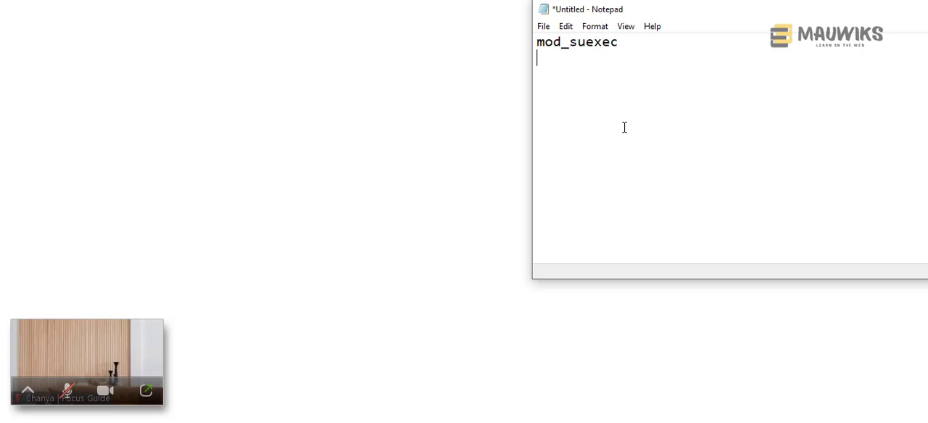
drag(638, 43, 517, 44)
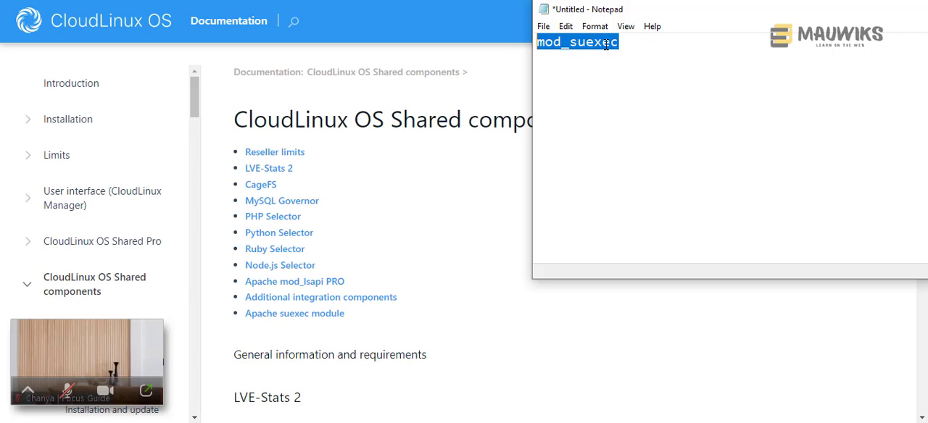
drag(629, 50, 519, 46)
key(ctrl+c)
key(alt+Tab)
- Search the CloudLinux OS Shared components page for the copied module name mod_suexec
scroll(504, 224, down, 4)
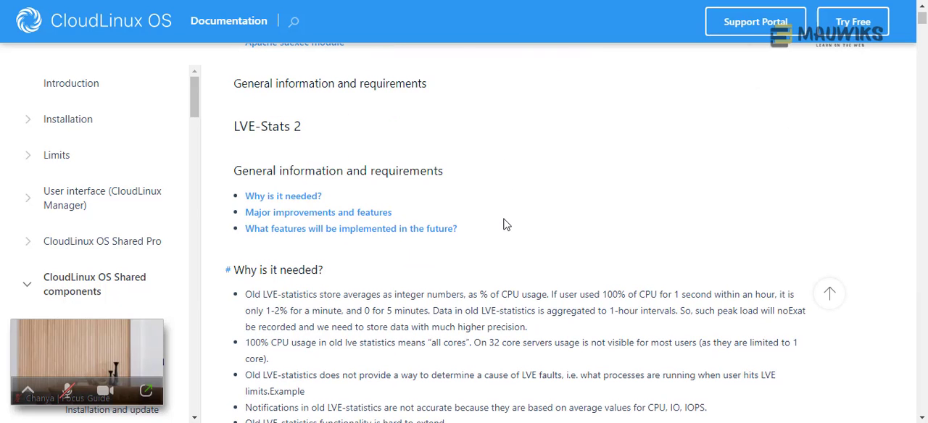
scroll(538, 198, up, 4)
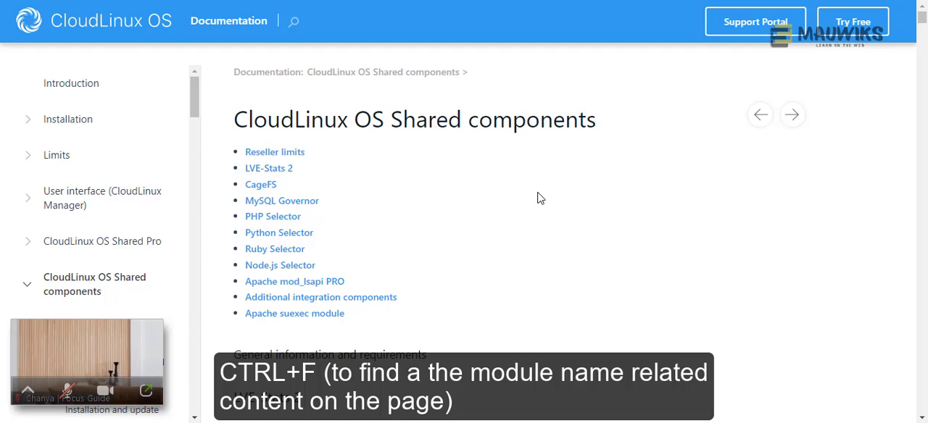
key(ctrl+f)
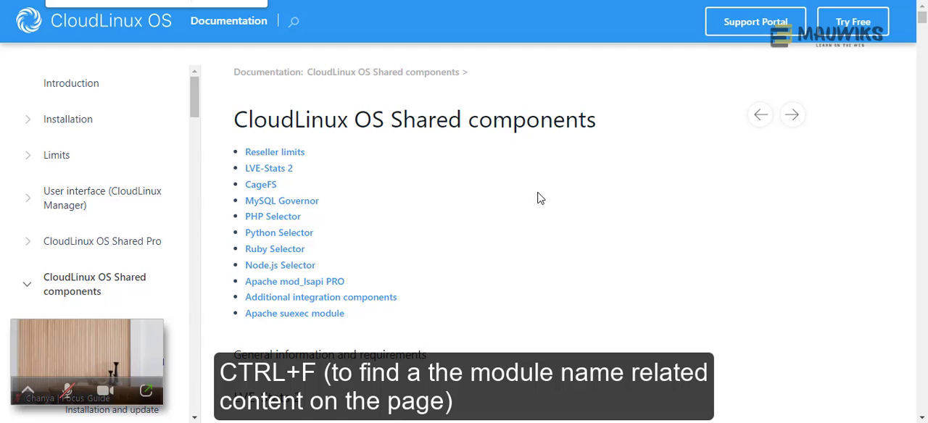
right_click(113, 0)
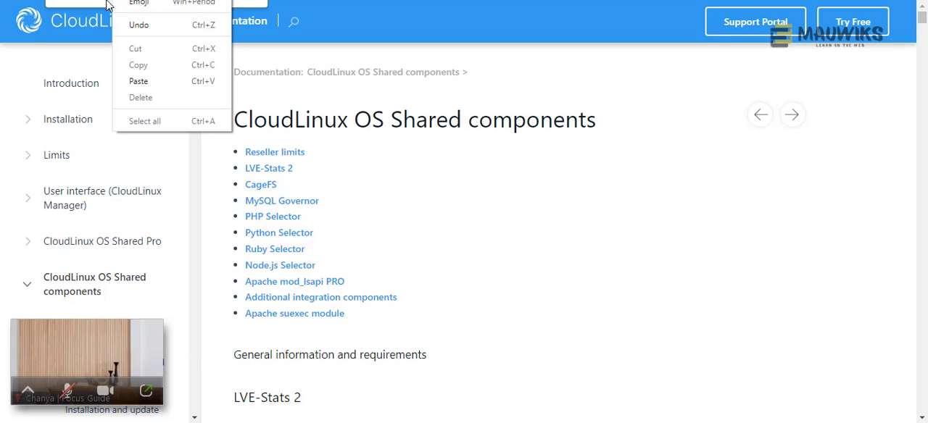
click(145, 83)
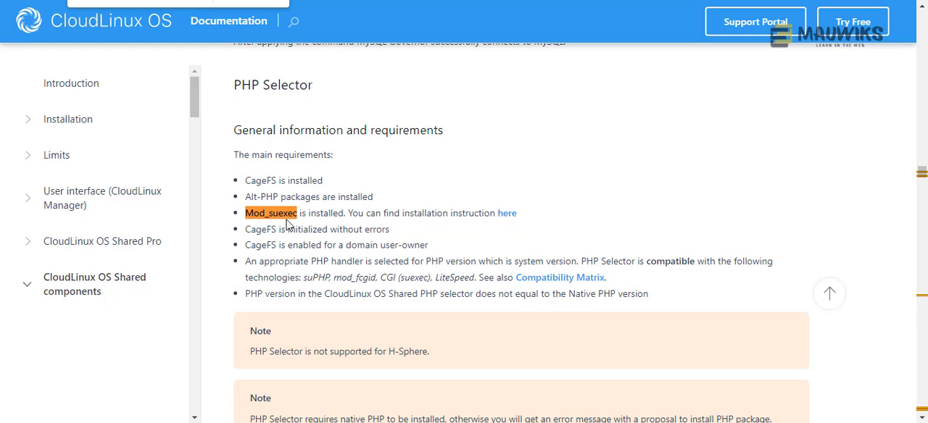
- Open the mod_suexec installation instructions linked from the PHP Selector's main requirements
drag(247, 213, 537, 219)
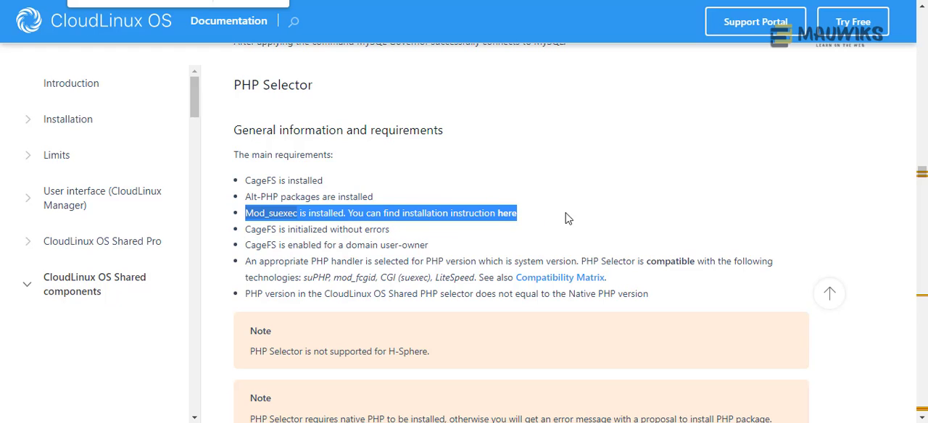
click(568, 219)
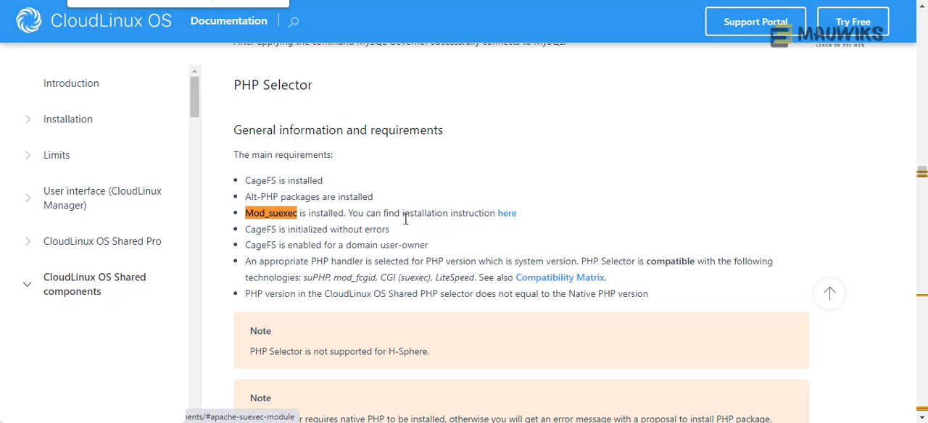
click(507, 216)
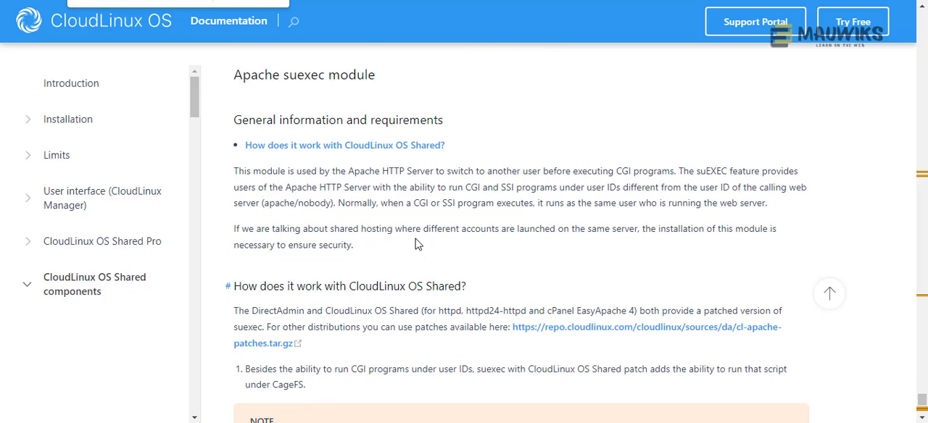
- Read the Apache suexec module section and open its administrator interface instructions for cPanel servers with EasyApache 4
scroll(421, 246, down, 2)
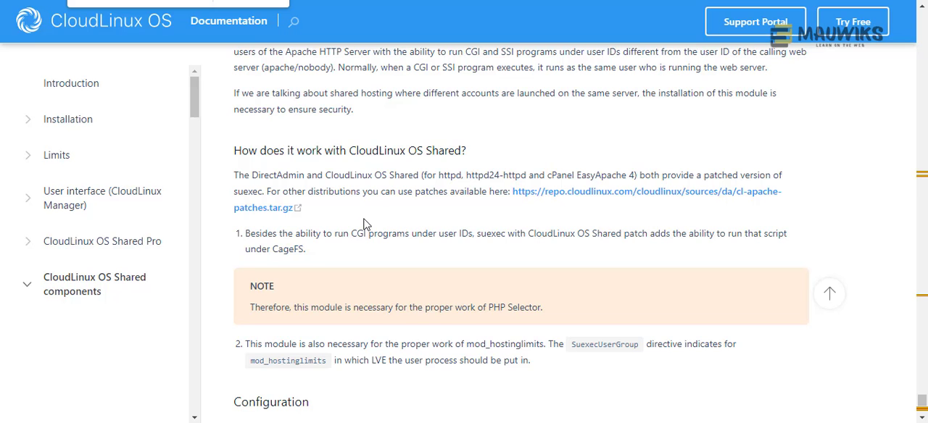
scroll(366, 225, down, 2)
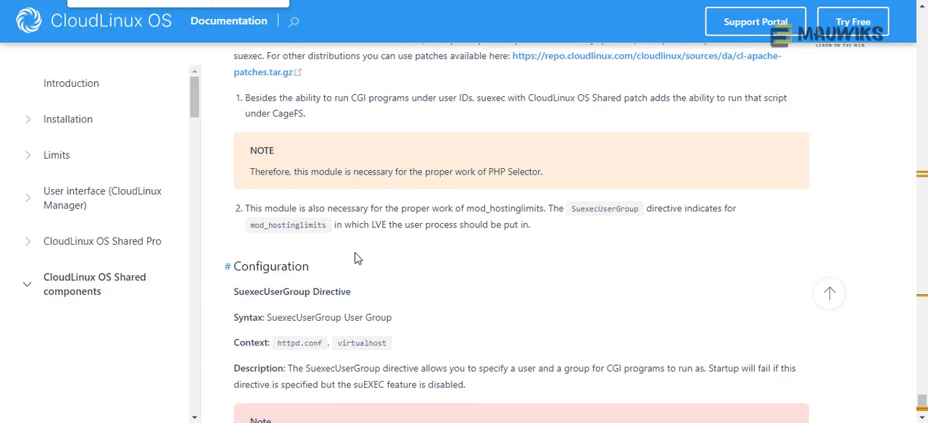
scroll(356, 257, down, 2)
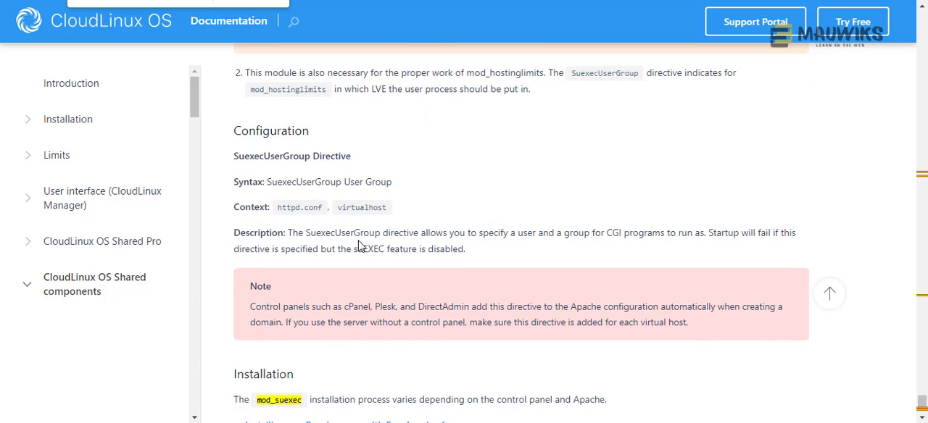
scroll(358, 247, down, 1)
scroll(357, 247, down, 2)
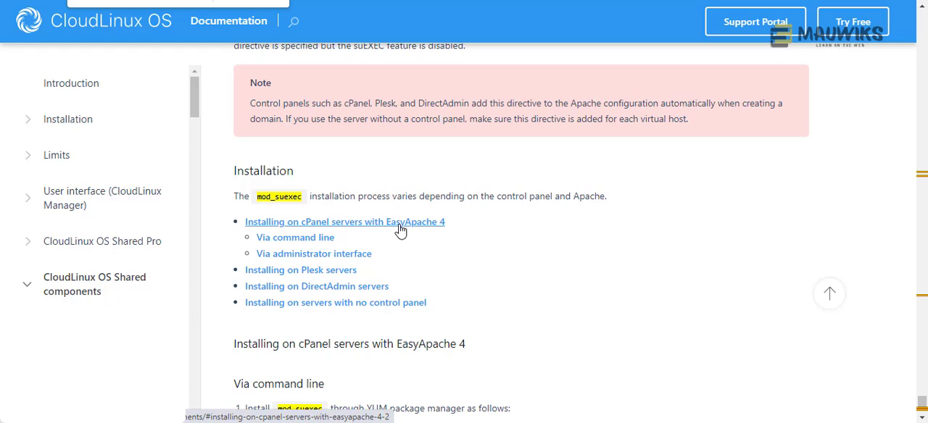
right_click(326, 261)
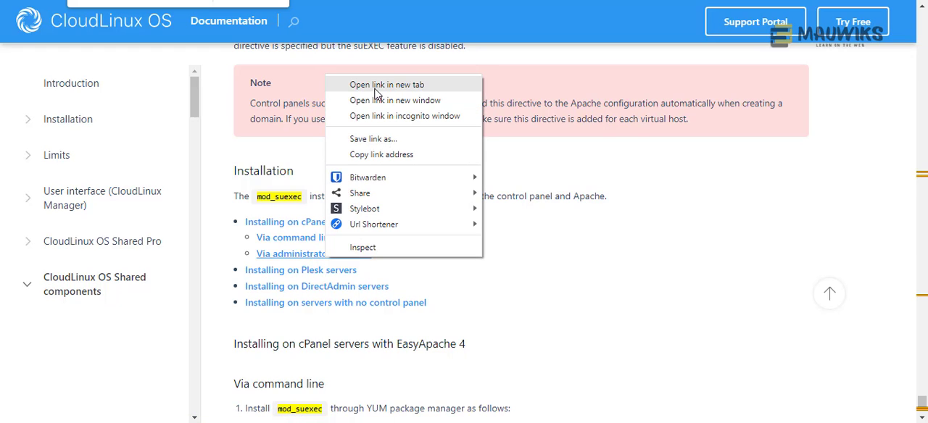
click(307, 260)
click(305, 258)
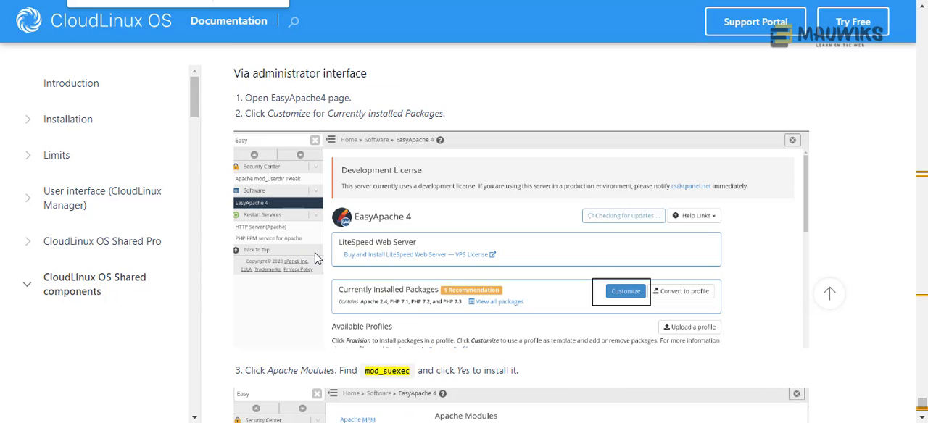
- Review the documented steps for customizing the installed packages and installing mod_suexec through Apache Modules
scroll(311, 258, down, 2)
scroll(318, 258, down, 1)
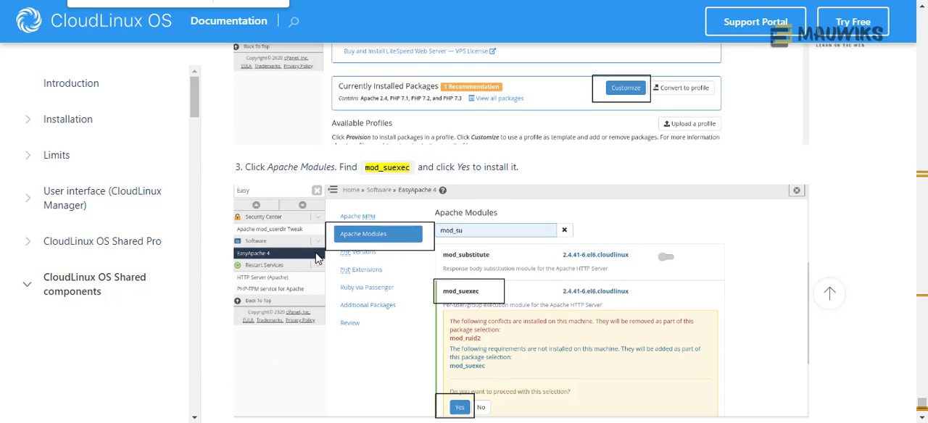
scroll(318, 259, up, 1)
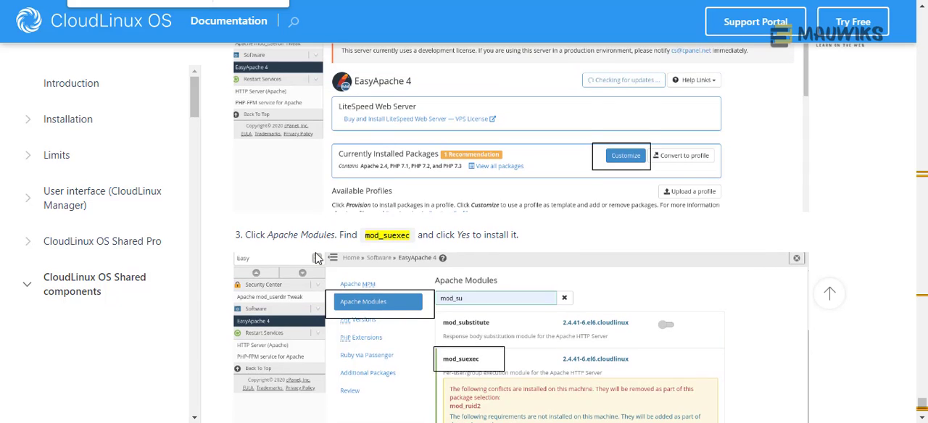
scroll(317, 259, up, 6)
scroll(322, 260, down, 4)
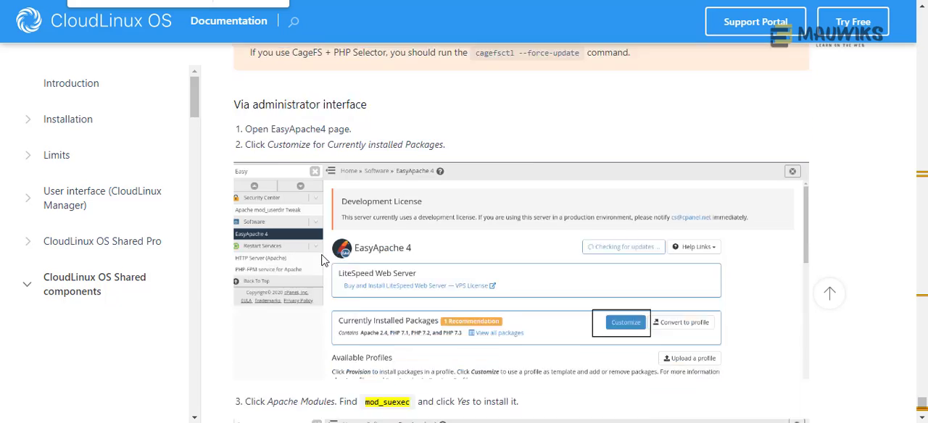
scroll(324, 261, down, 2)
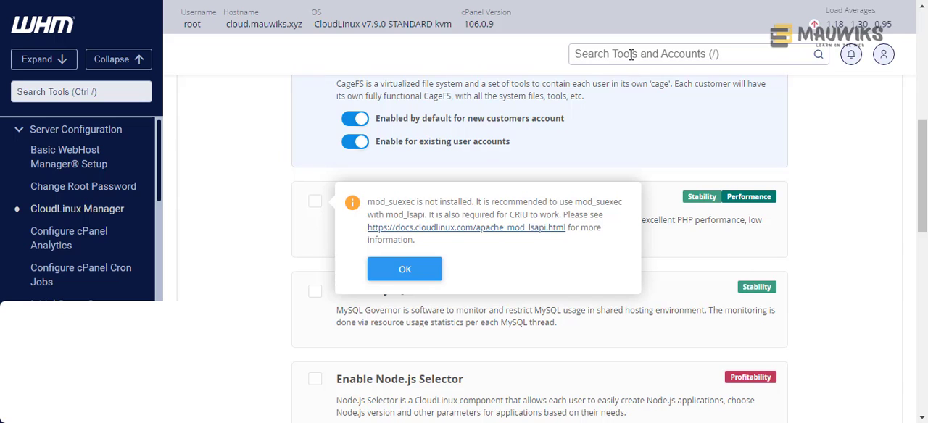
- Find EasyApache 4 in WHM and start customizing the CloudLinux + All PHP Options + OpCache + mod_lsapi profile
click(630, 55)
text(easy)
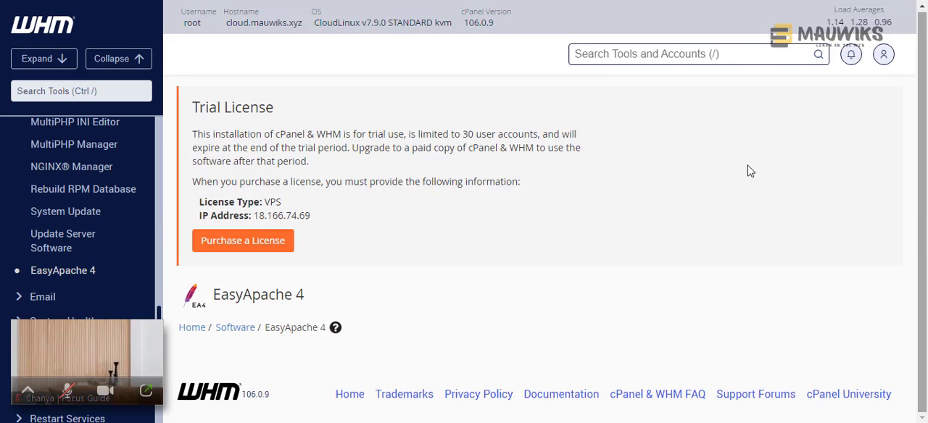
scroll(573, 217, down, 3)
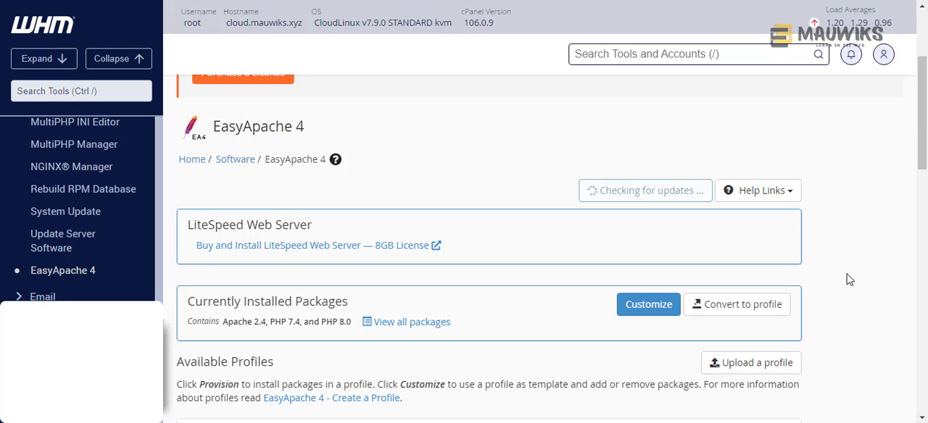
scroll(617, 280, down, 4)
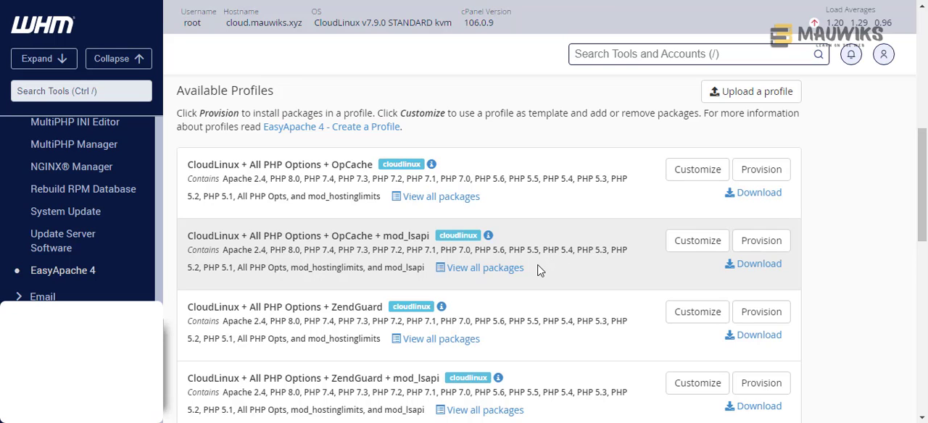
click(683, 243)
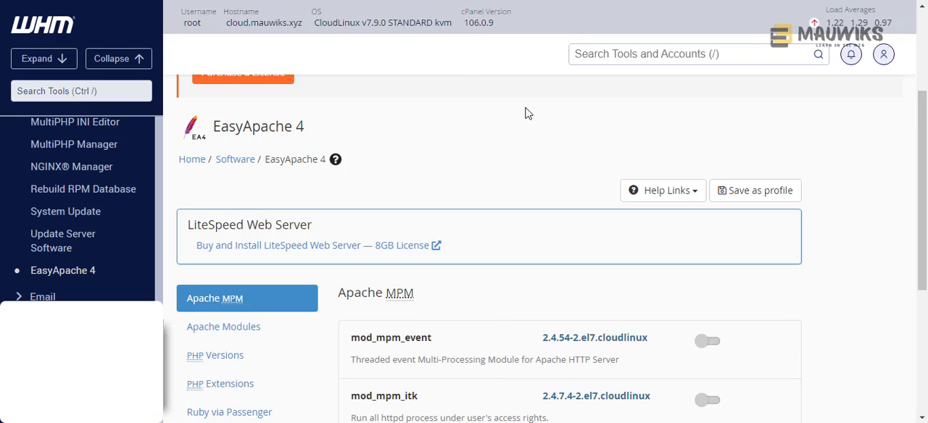
- Look up mod_suexec among the profile's Apache modules, and return to the CloudLinux Manager wizard with its tool search dismissed
scroll(508, 184, down, 2)
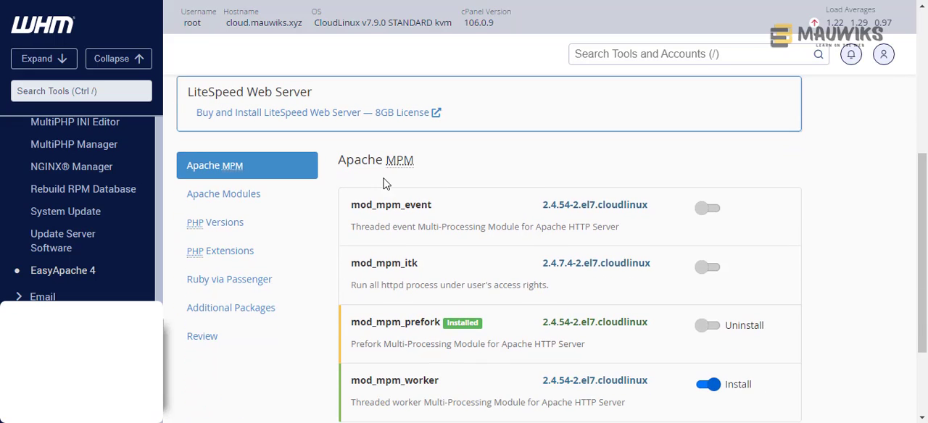
click(264, 203)
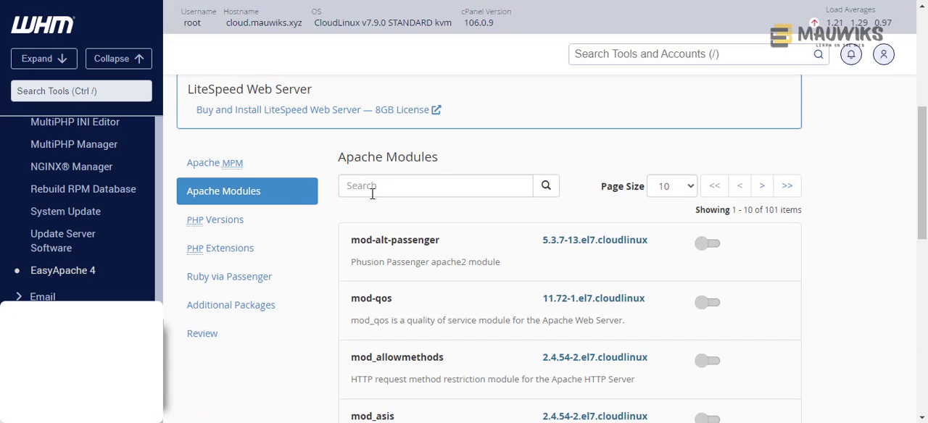
click(389, 186)
right_click(388, 186)
click(416, 250)
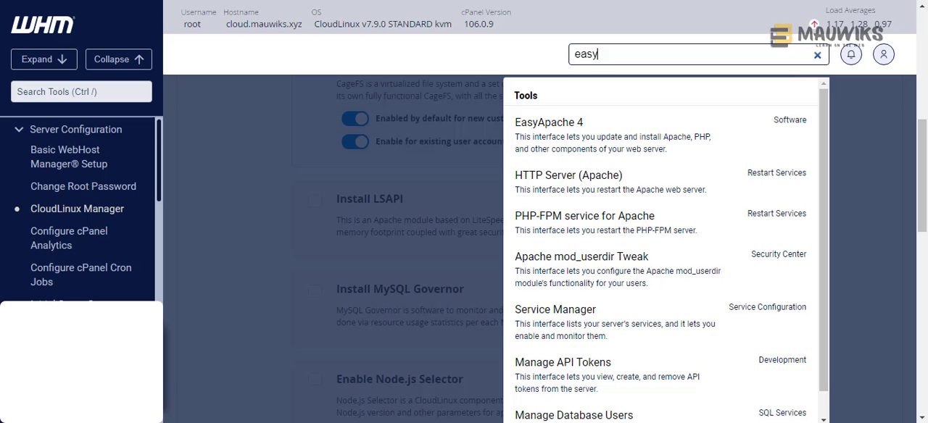
click(243, 221)
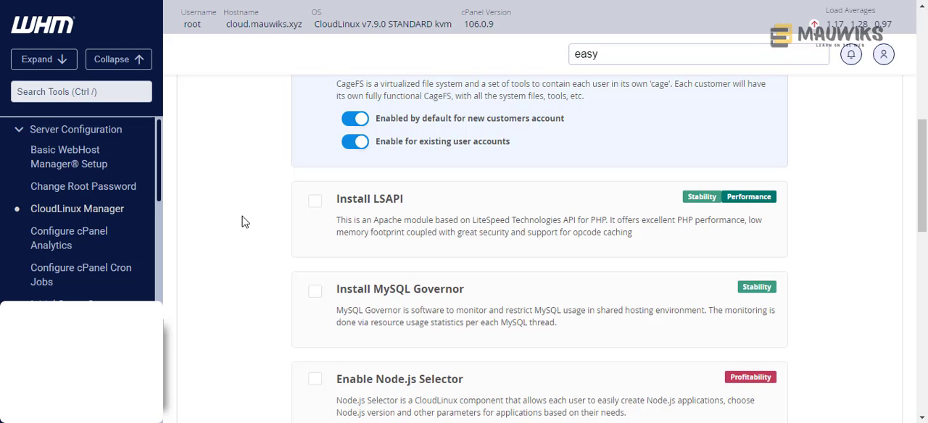
- Select LSAPI for installation and acknowledge the mod_suexec recommendation
click(314, 206)
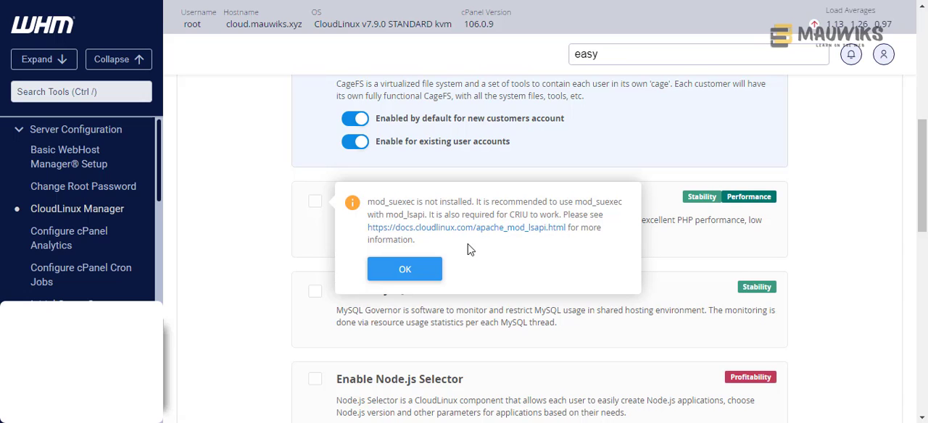
click(441, 268)
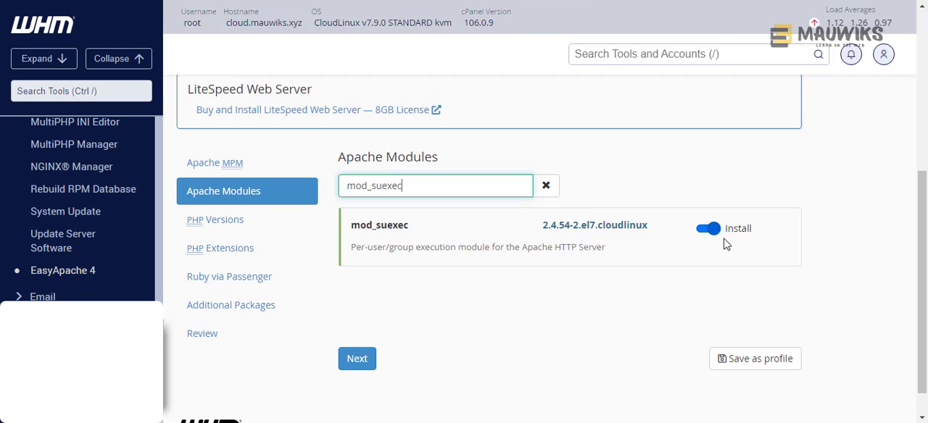
- Look through the EasyApache 4 profile's PHP versions and search its PHP extensions for mod_suexec
click(281, 230)
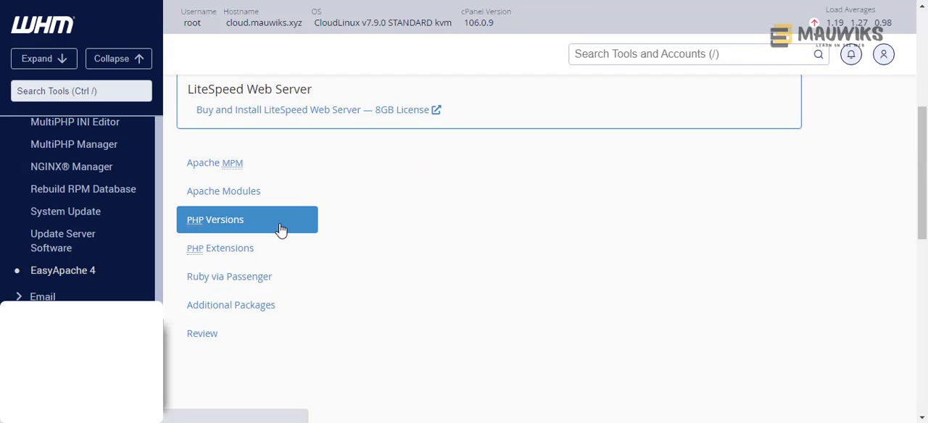
click(270, 257)
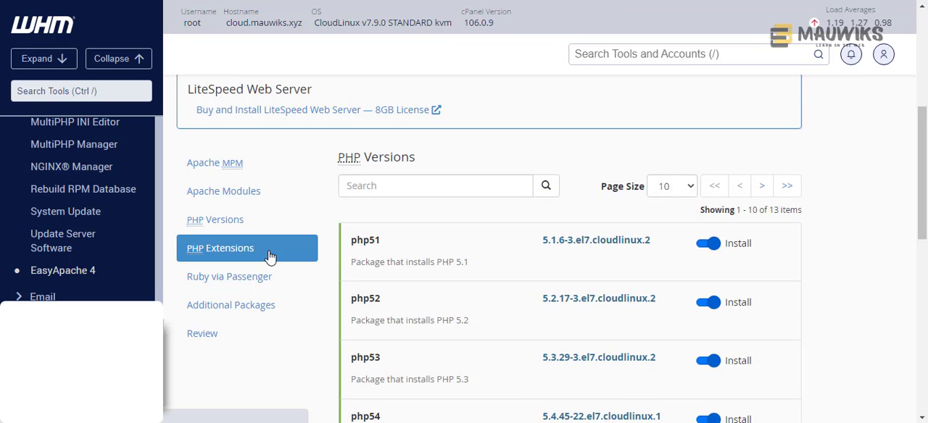
click(387, 232)
right_click(390, 234)
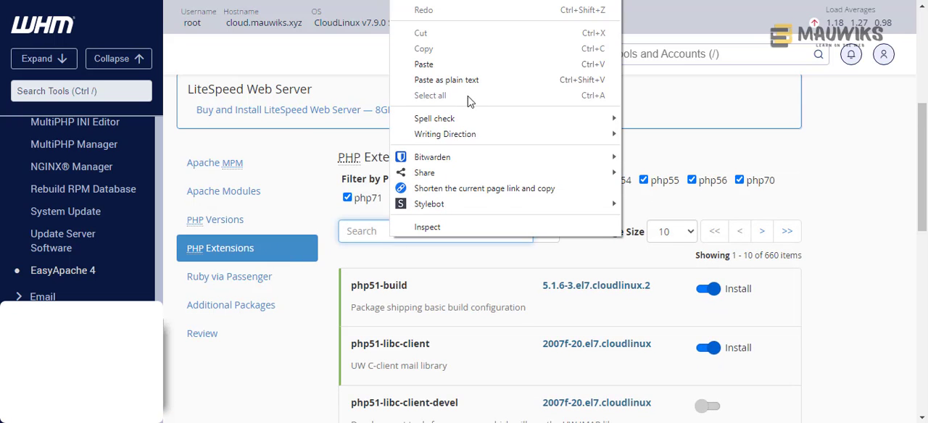
click(457, 62)
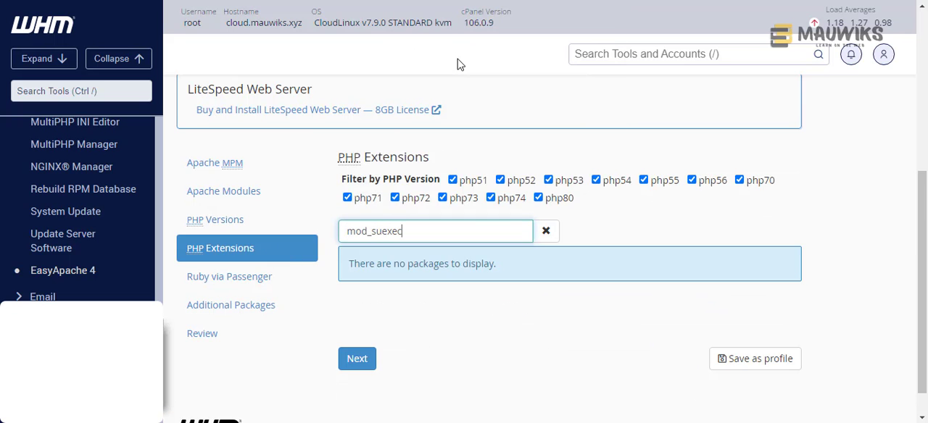
click(229, 224)
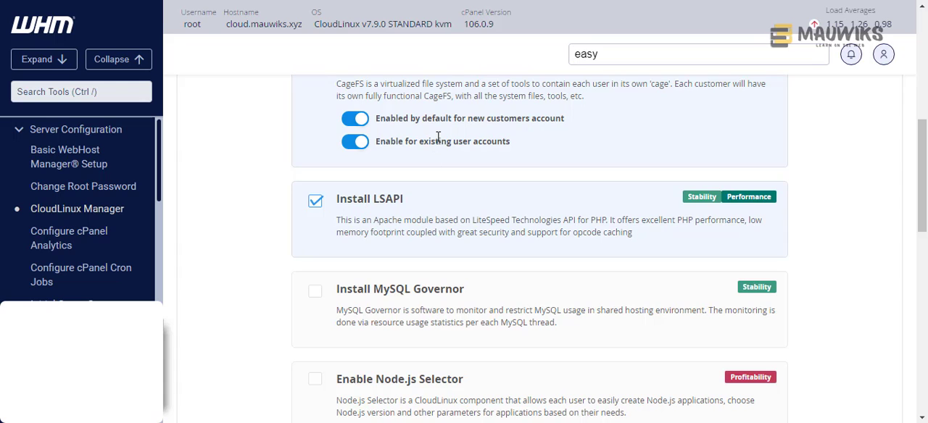
- Clear the LSAPI selection, reopen its mod_suexec notice and open the linked CloudLinux documentation in a new tab
click(316, 203)
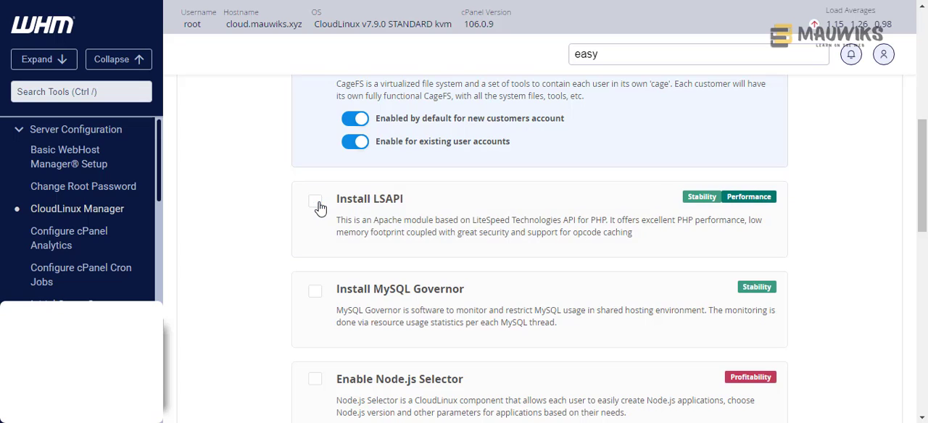
right_click(403, 230)
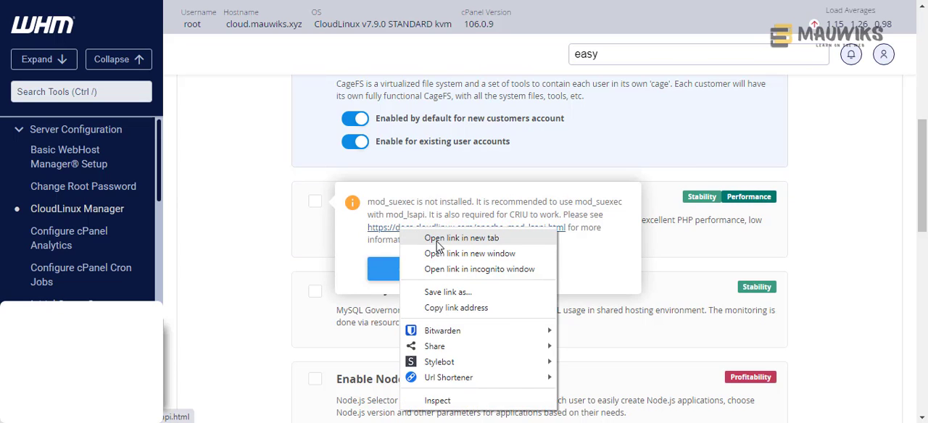
click(451, 237)
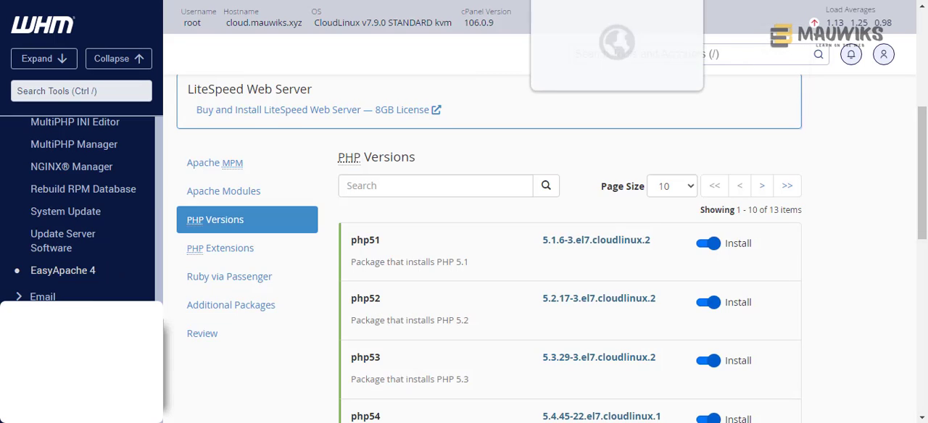
click(595, 1)
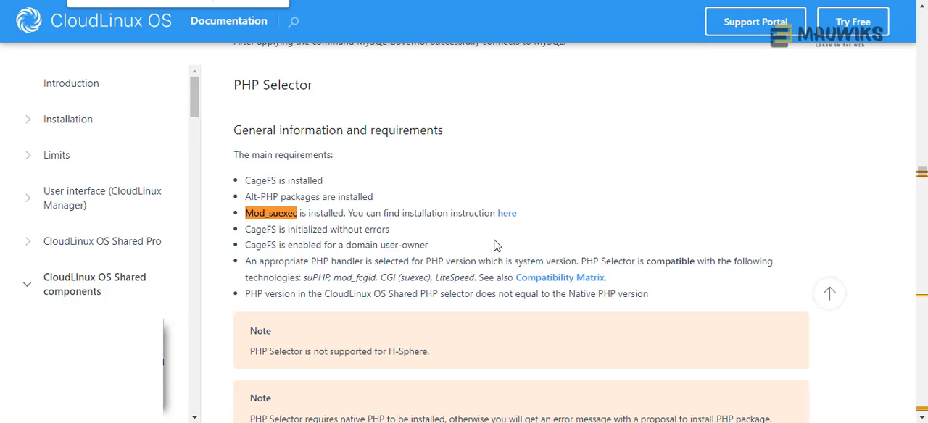
- Follow the PHP Selector requirements to the mod_suexec installation section and open its command-line instructions for EasyApache 4
click(505, 216)
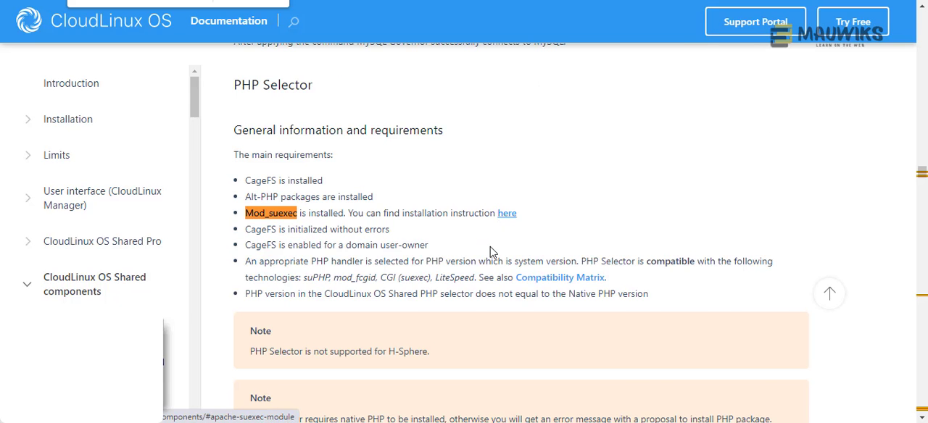
scroll(377, 253, down, 9)
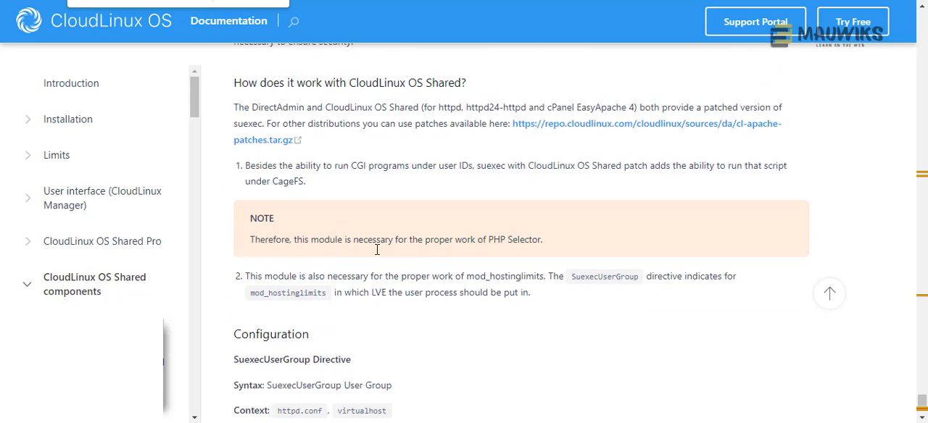
scroll(376, 249, down, 1)
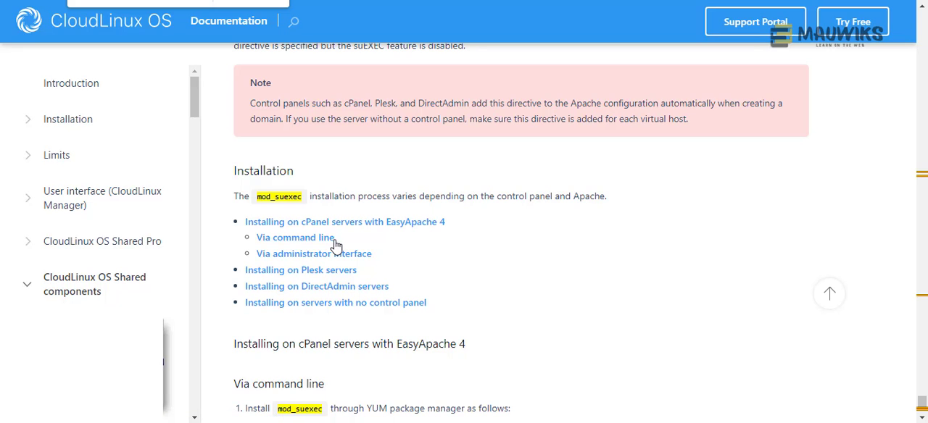
scroll(437, 314, down, 2)
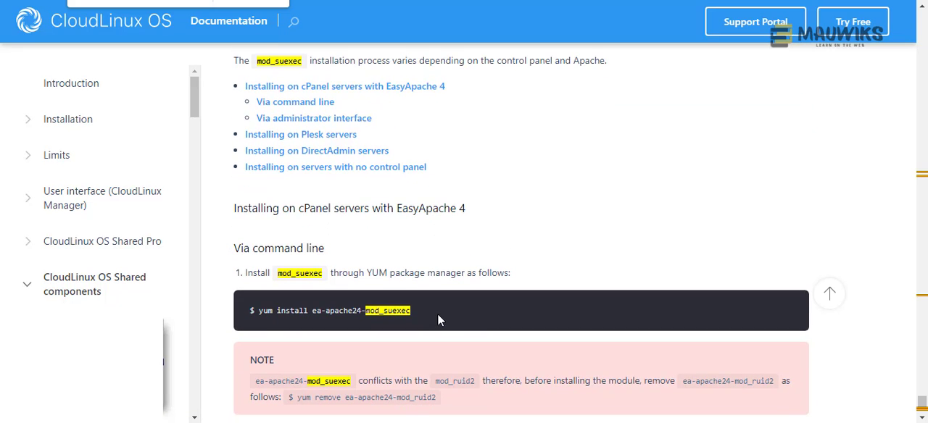
scroll(437, 314, up, 1)
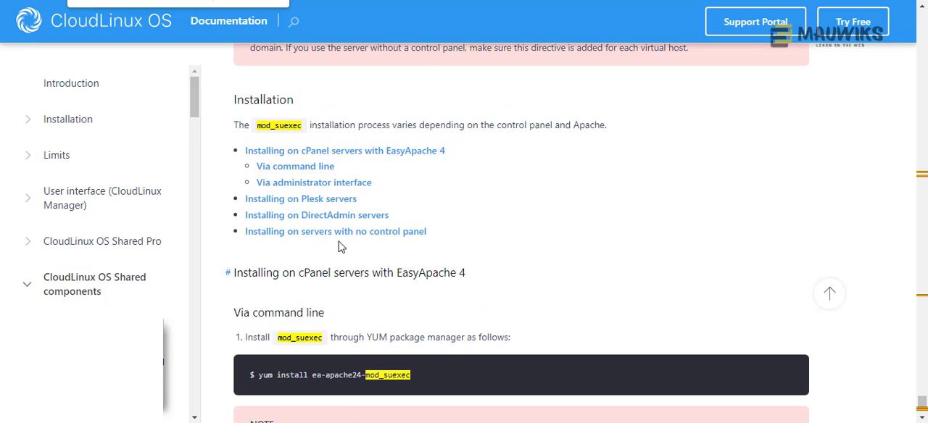
click(294, 172)
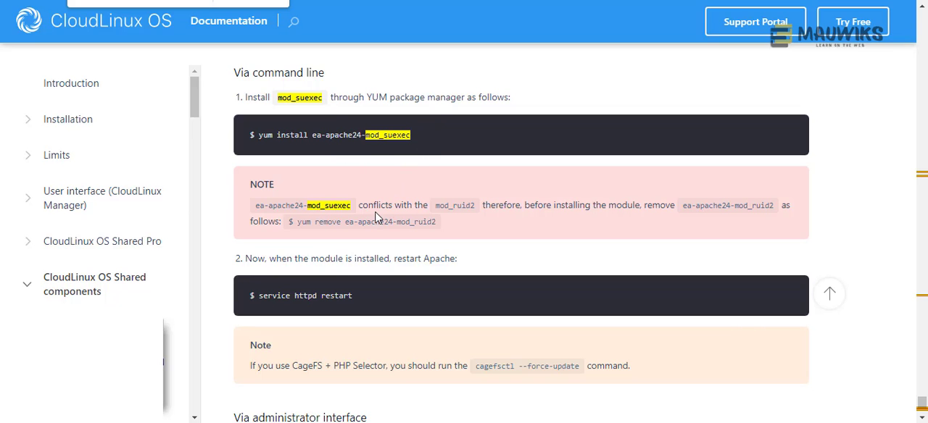
- Copy the Apache restart command "service httpd restart" from the command-line instructions
scroll(372, 220, down, 2)
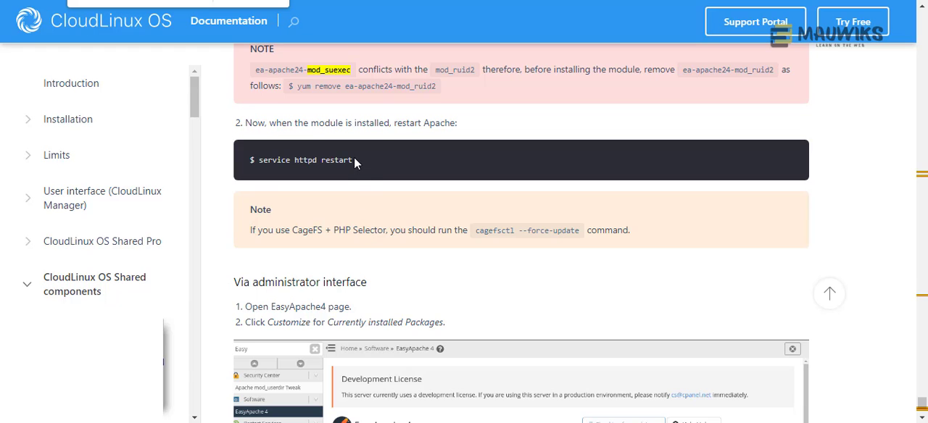
drag(354, 159, 258, 160)
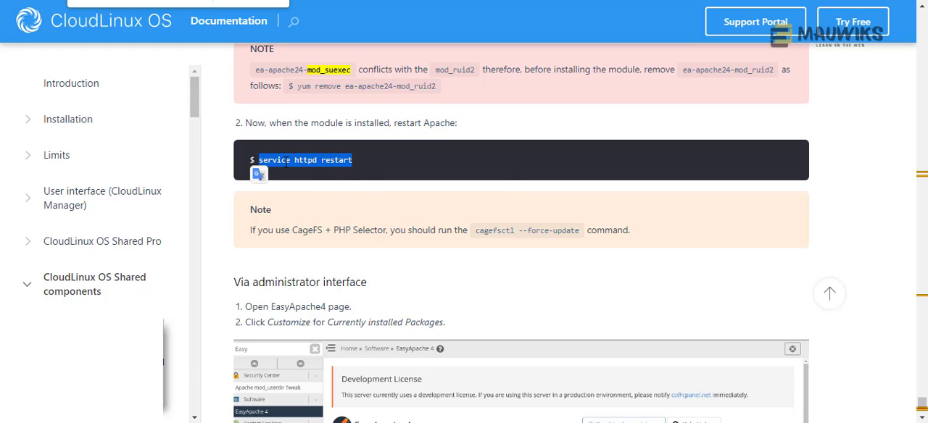
right_click(285, 165)
click(313, 176)
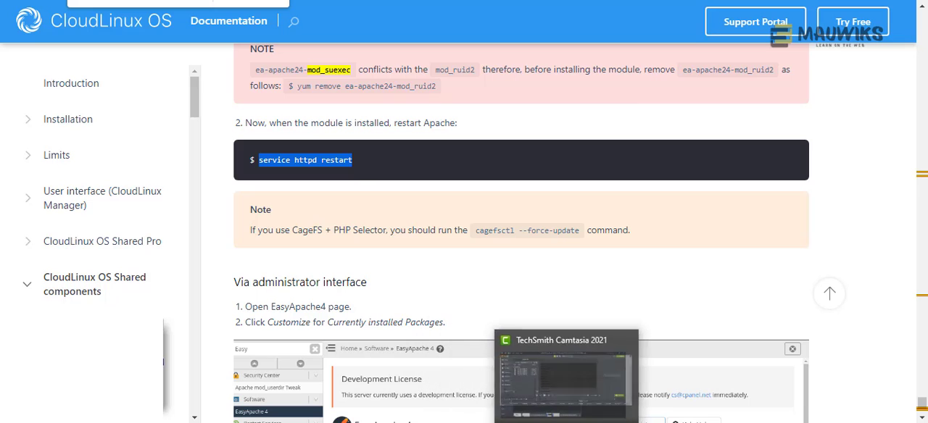
- Switch to Bitvise SSH Client, open a new terminal console to the server and become root with sudo su
click(481, 422)
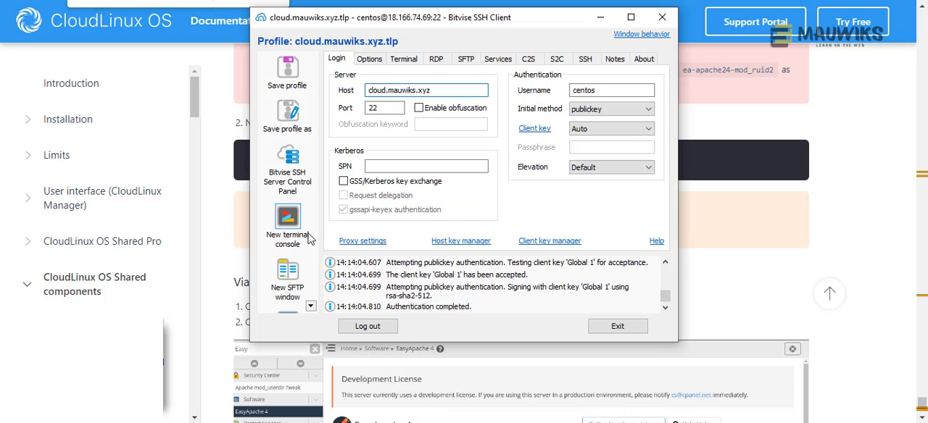
click(287, 218)
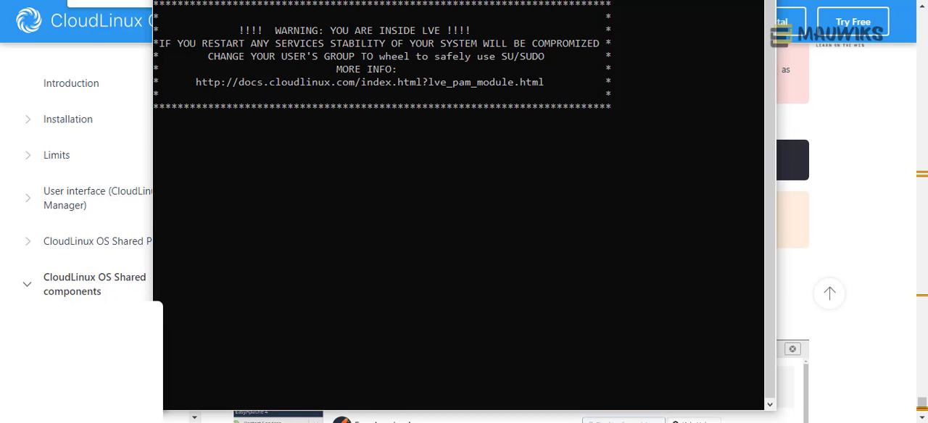
drag(445, 0, 534, 82)
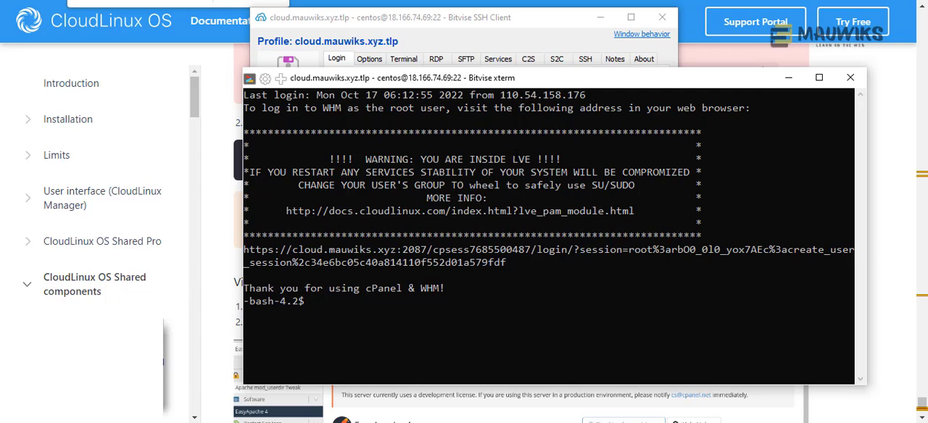
text(sudo su)
key(Return)
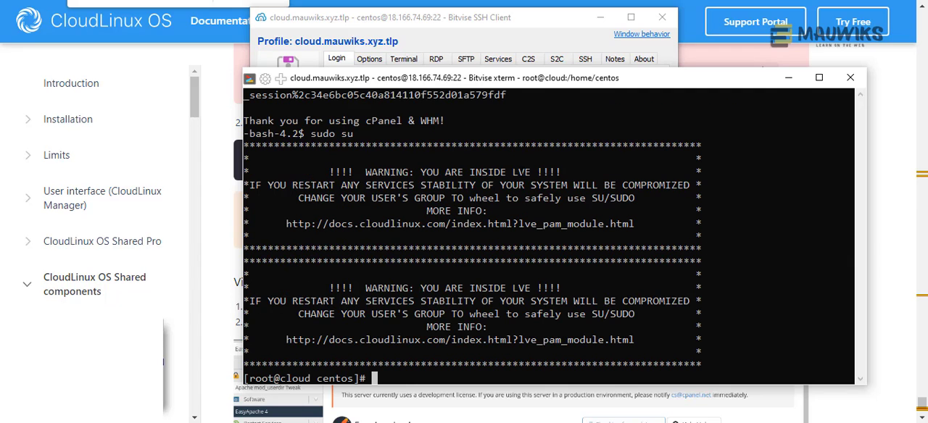
- Change to root's home directory and clear the terminal
text(cd)
key(Return)
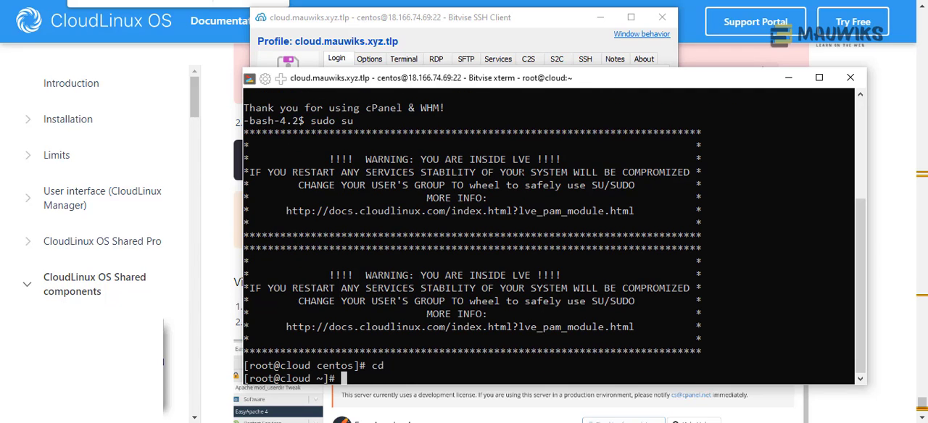
text(clear)
key(Return)
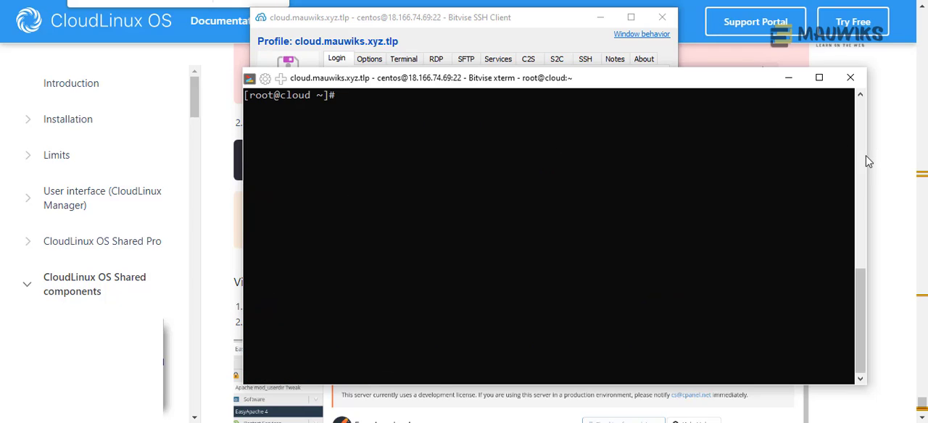
- Paste the copied service httpd restart command into the root terminal and run it
drag(863, 153, 672, 134)
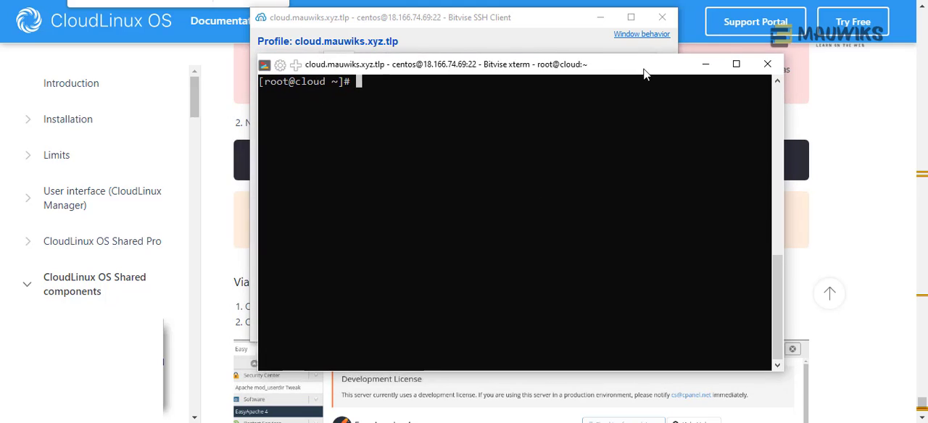
right_click(682, 155)
key(Return)
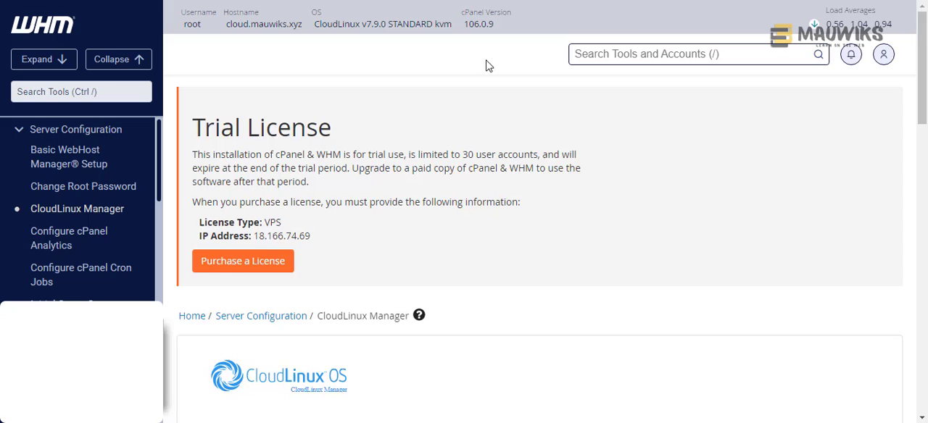
- Select CageFS in the CloudLinux Manager wizard, enabled by default for new customer accounts and for existing user accounts
scroll(540, 232, down, 5)
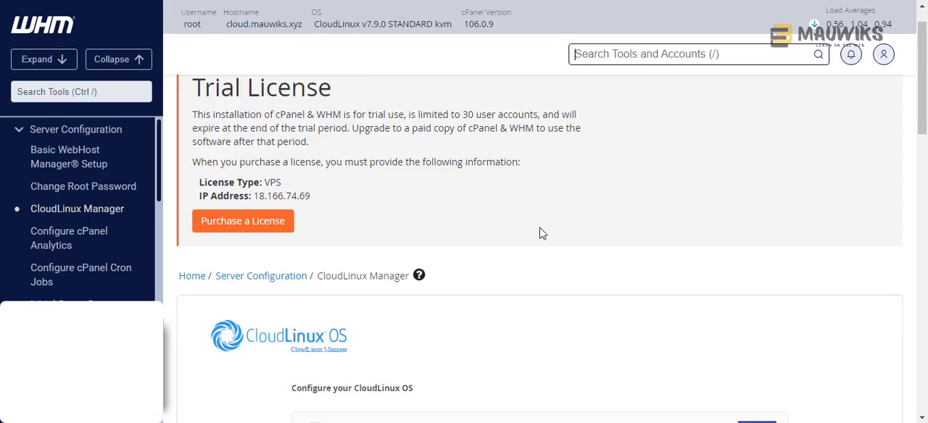
click(314, 200)
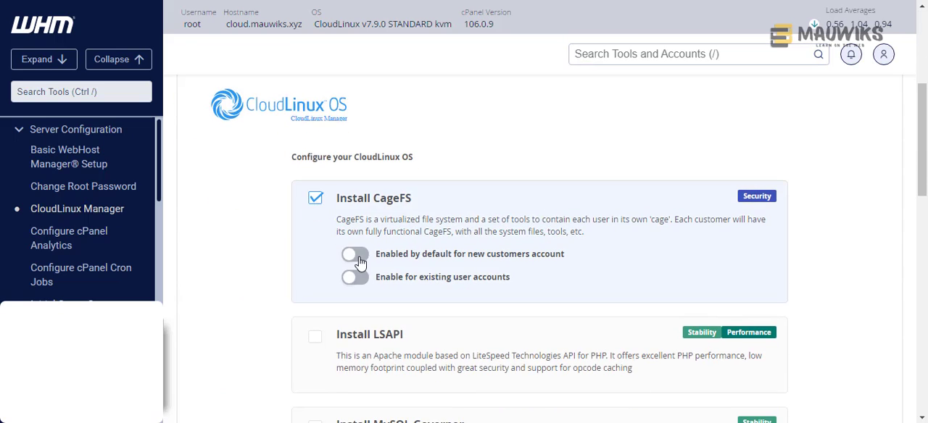
click(355, 278)
scroll(383, 244, down, 2)
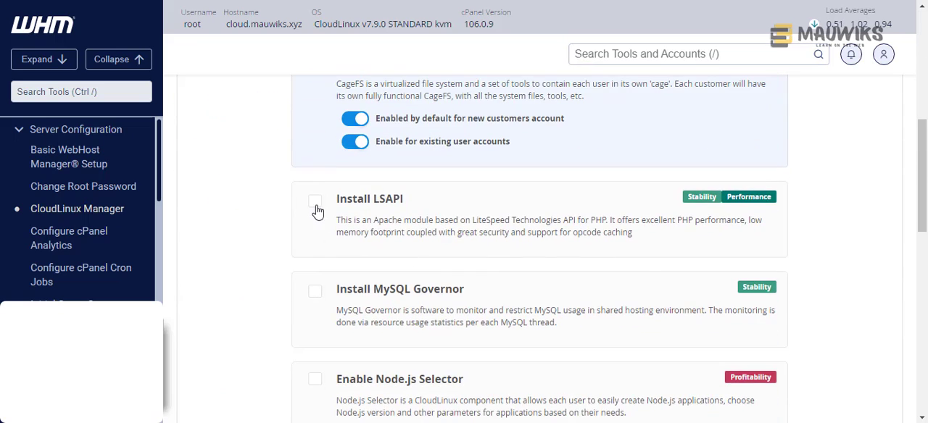
- Select LSAPI for installation in the wizard and acknowledge the mod_suexec notice
click(314, 203)
click(403, 271)
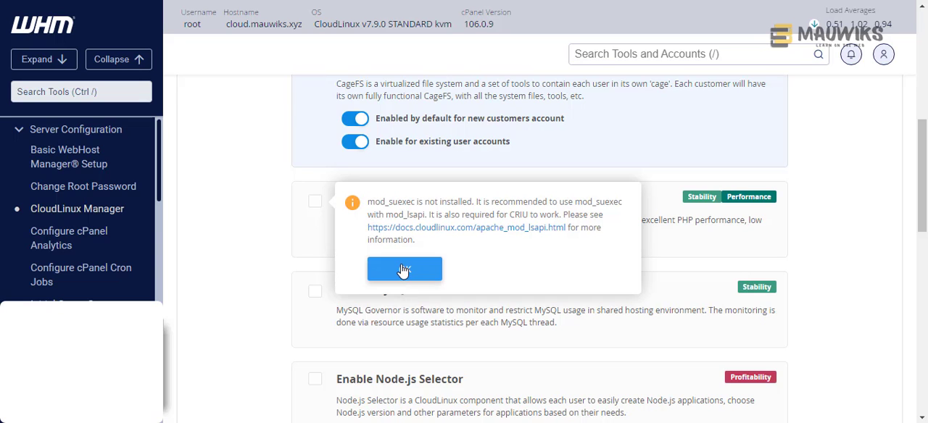
click(403, 270)
scroll(472, 228, down, 1)
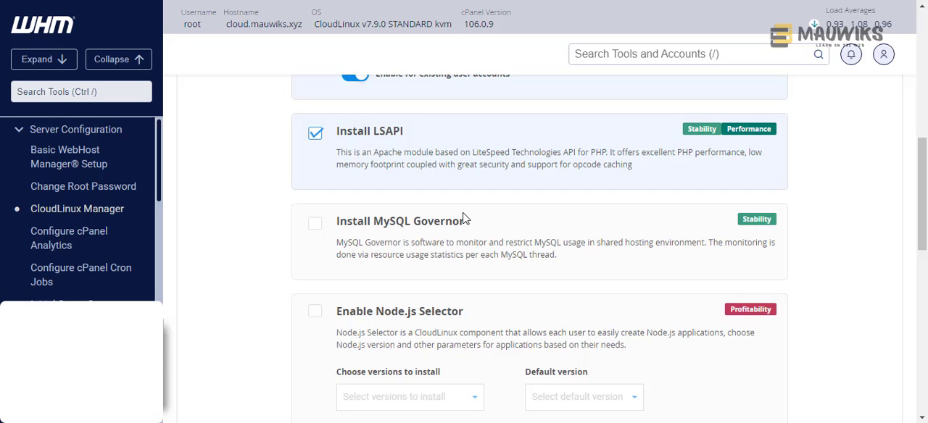
scroll(464, 220, up, 1)
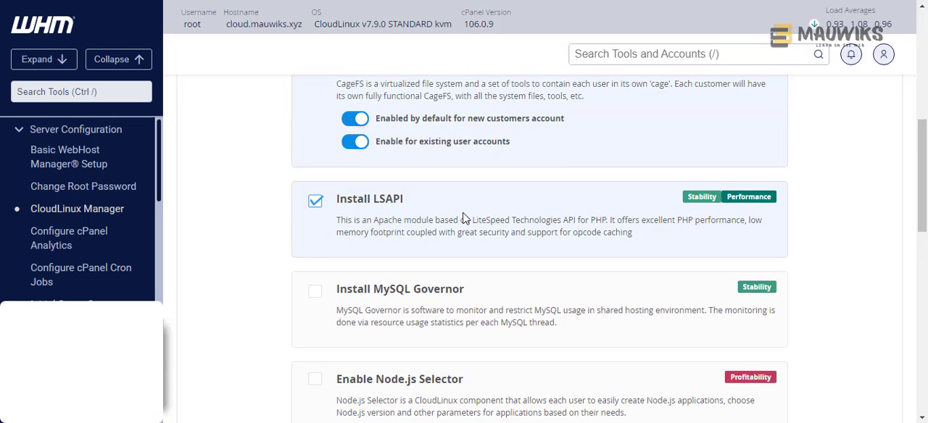
scroll(464, 217, down, 2)
scroll(465, 219, up, 2)
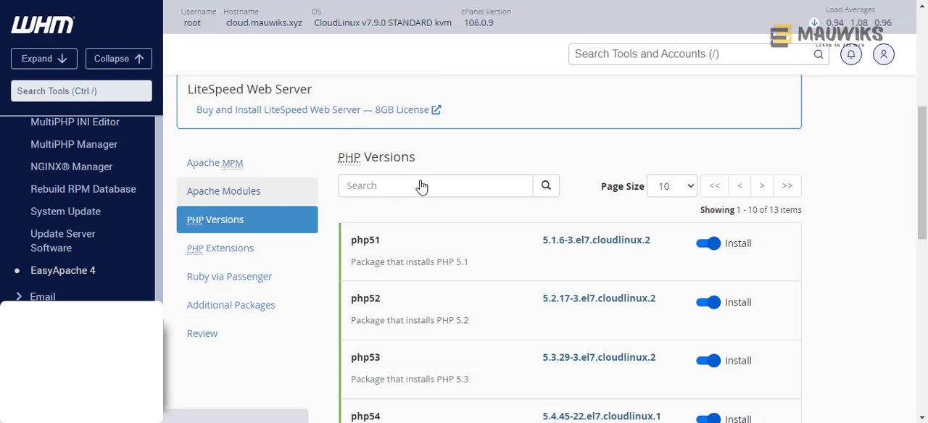
click(414, 187)
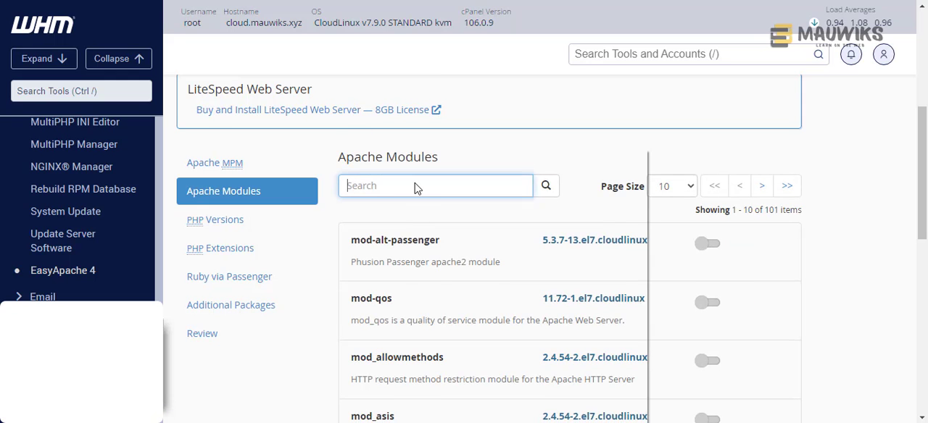
right_click(419, 193)
click(449, 251)
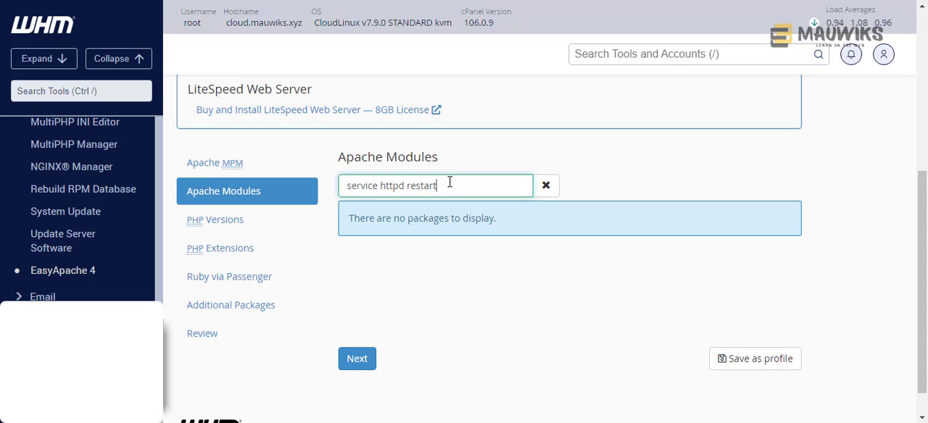
drag(449, 182, 104, 111)
key(BackSpace)
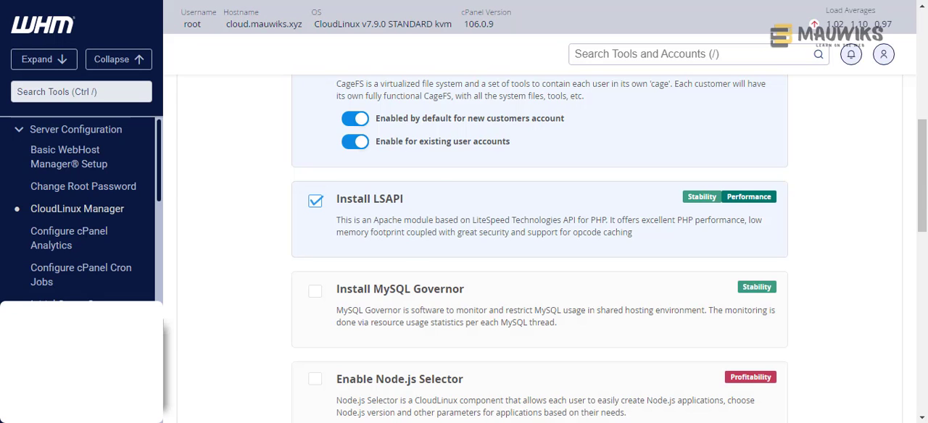
- Review the remaining optional components in the CloudLinux Manager wizard, from MySQL Governor through the language selectors to Configure PHP
scroll(533, 279, down, 1)
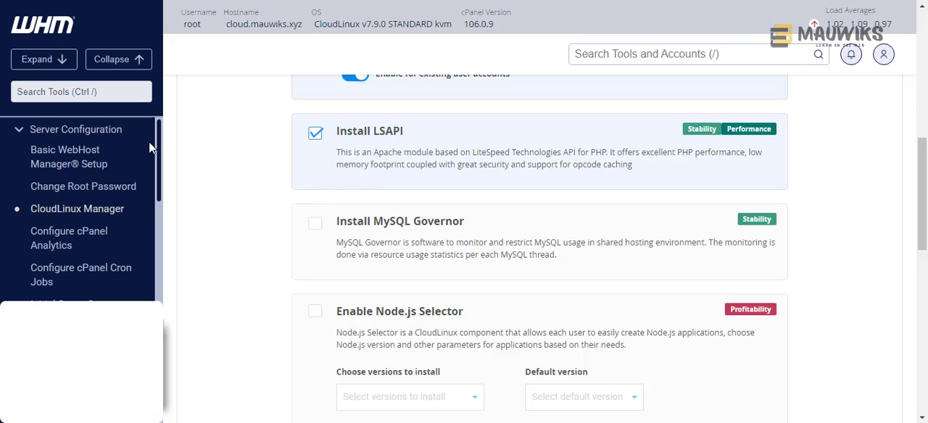
click(95, 93)
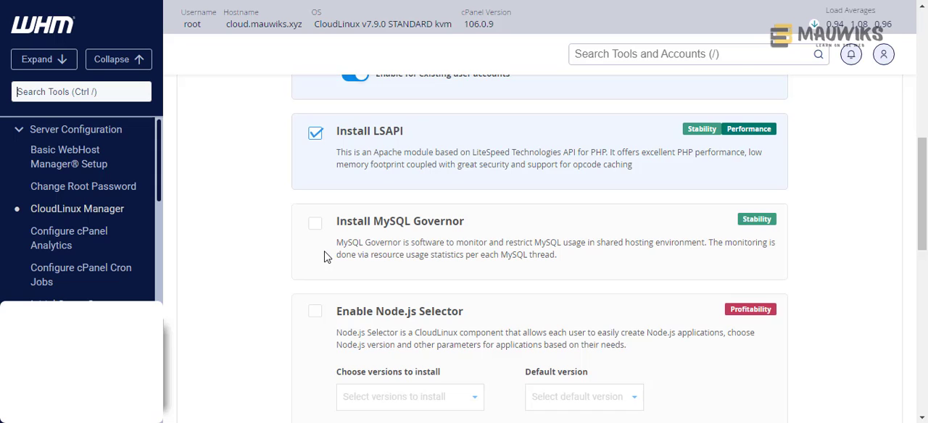
scroll(327, 263, down, 1)
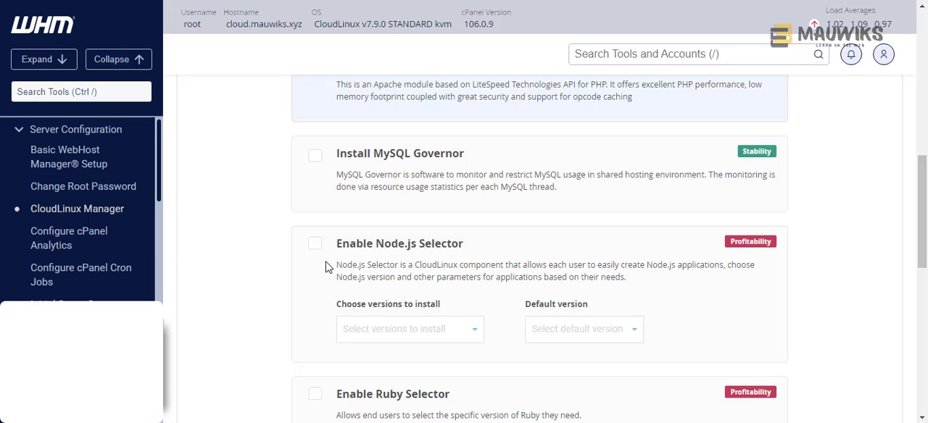
scroll(327, 268, down, 3)
scroll(327, 266, down, 3)
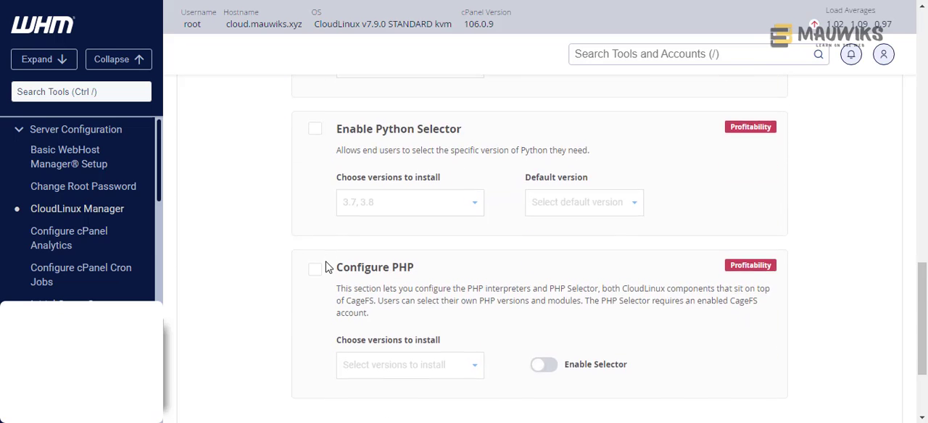
scroll(327, 265, down, 2)
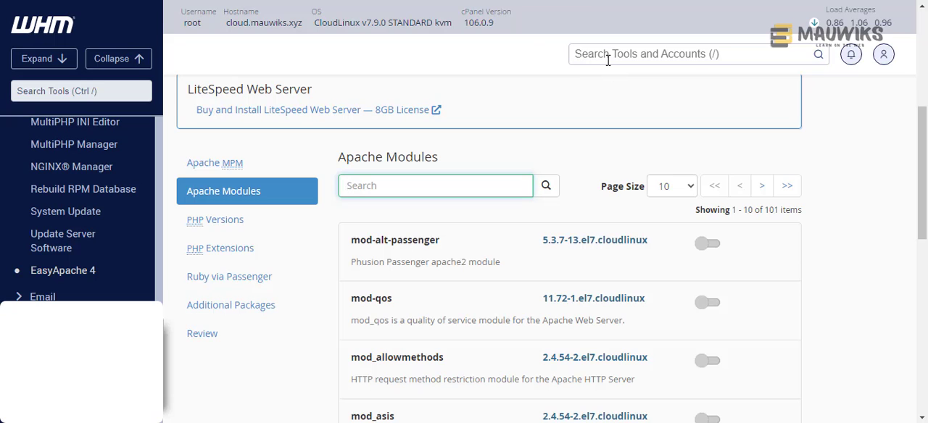
- Search the WHM tools for "sql" and open the MySQL/MariaDB Upgrade page
click(114, 90)
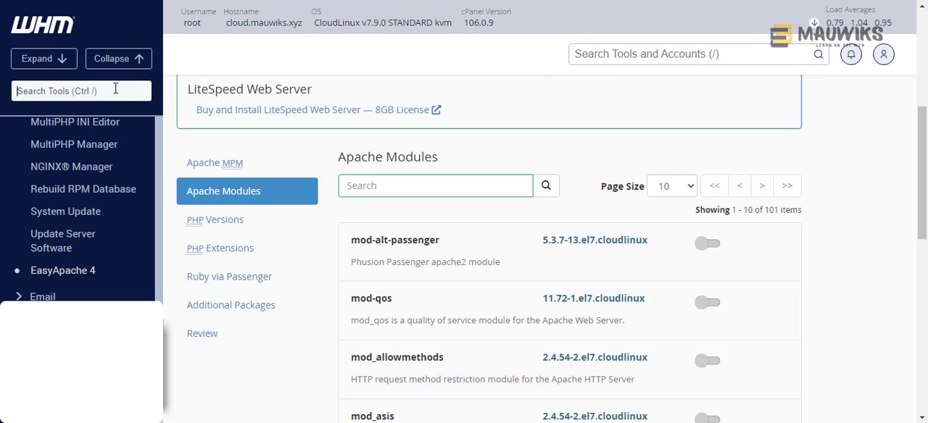
text(sql)
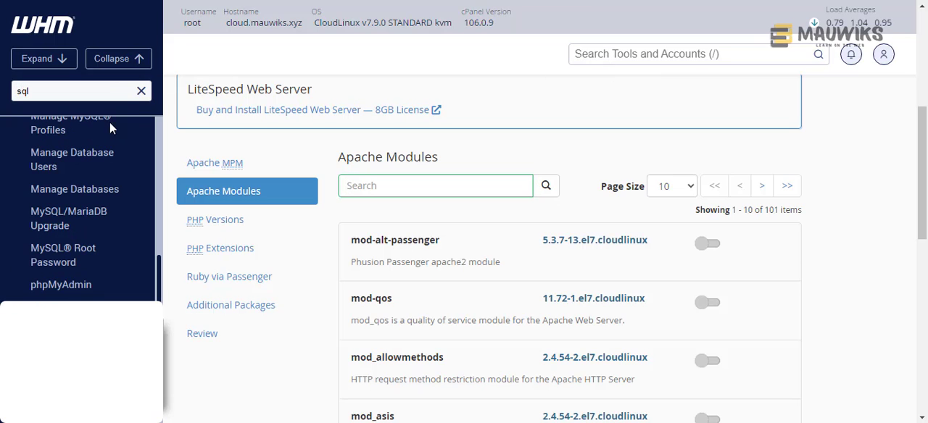
scroll(64, 218, up, 5)
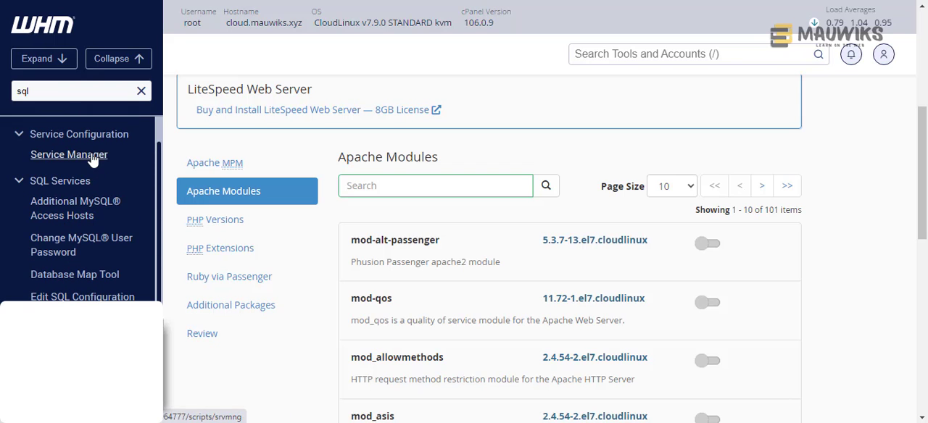
scroll(95, 199, down, 2)
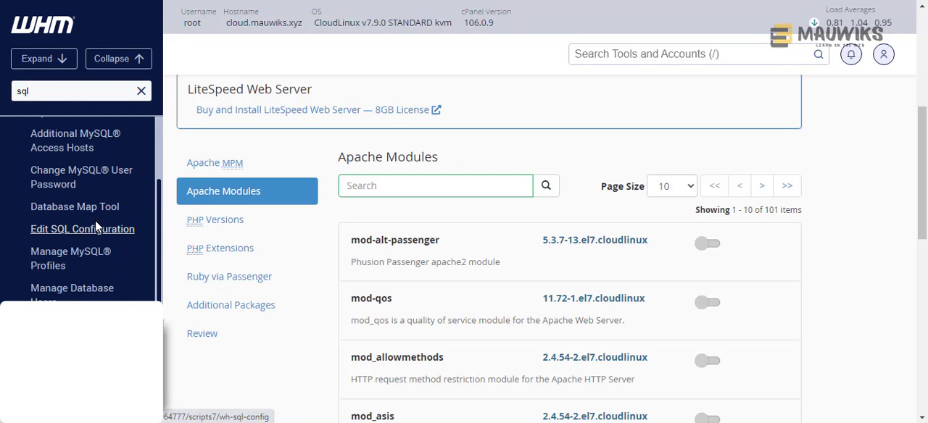
scroll(96, 231, down, 2)
scroll(96, 232, down, 2)
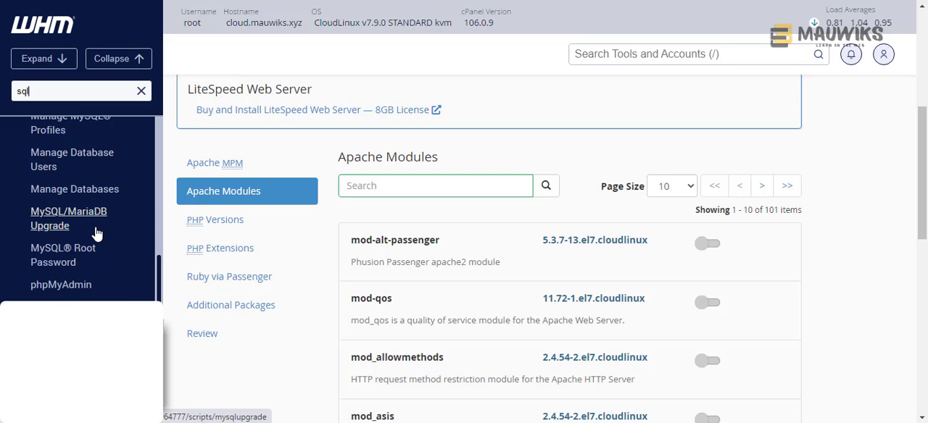
click(96, 232)
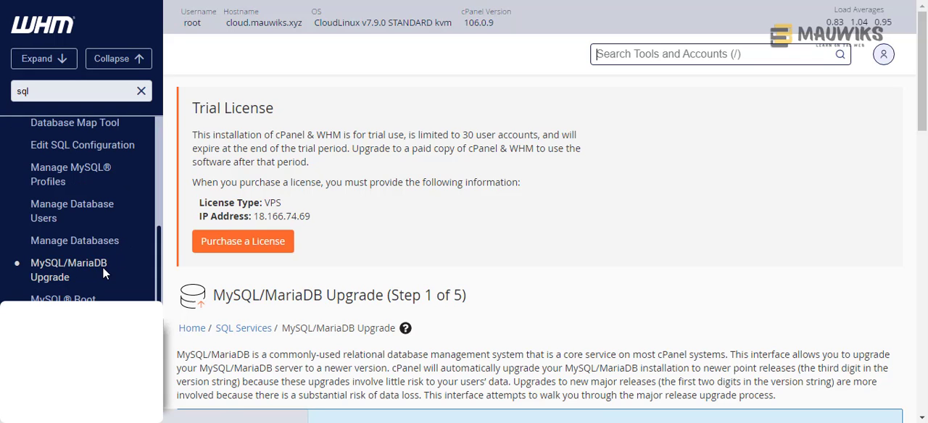
scroll(387, 278, down, 3)
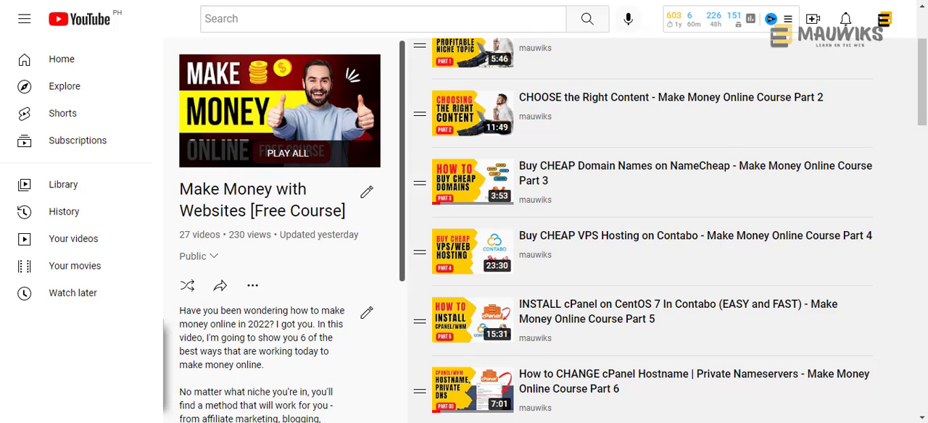
- Switch to YouTube and look through the videos in the Make Money with Websites [Free Course] playlist
scroll(622, 244, down, 3)
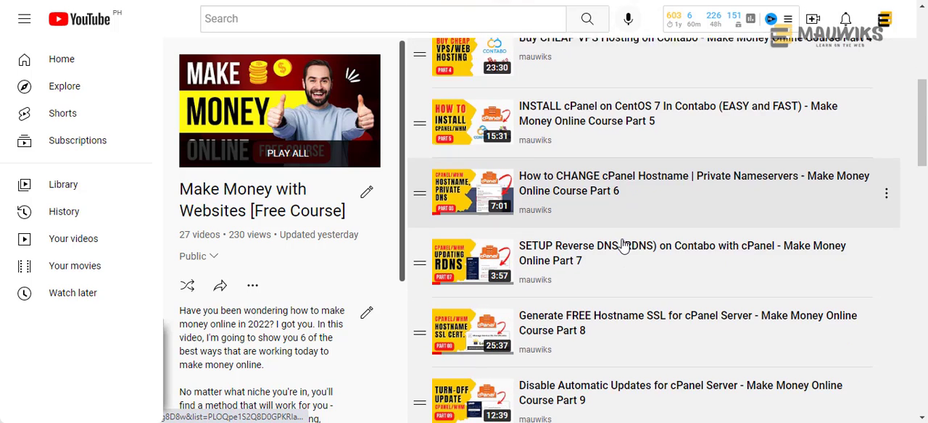
scroll(621, 246, down, 1)
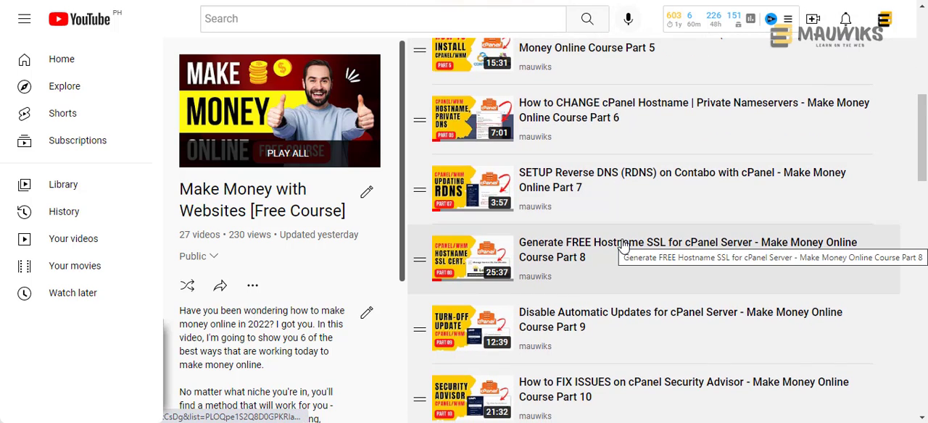
scroll(622, 245, down, 3)
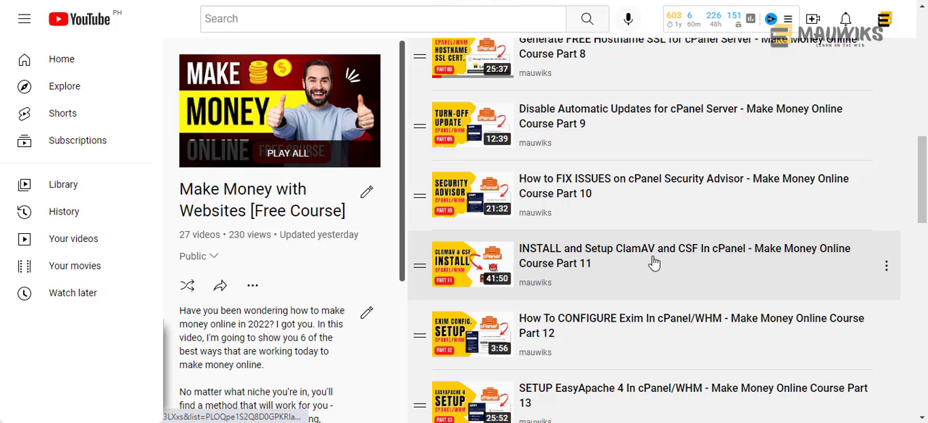
scroll(631, 294, down, 2)
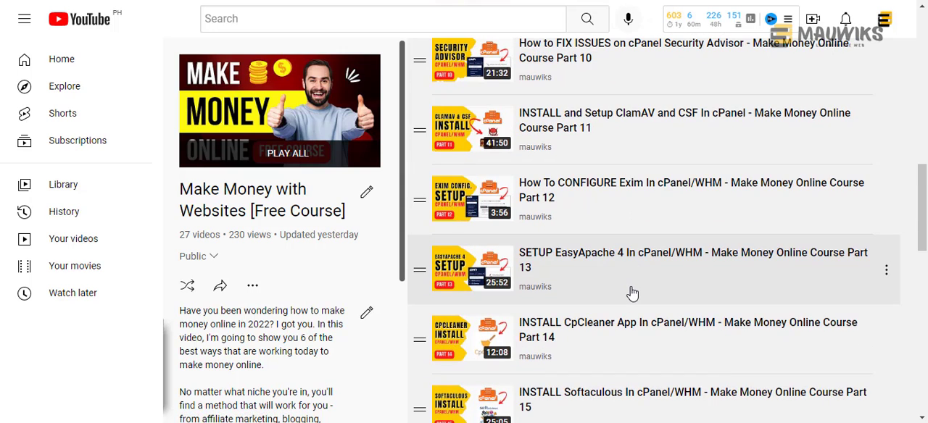
scroll(631, 294, down, 3)
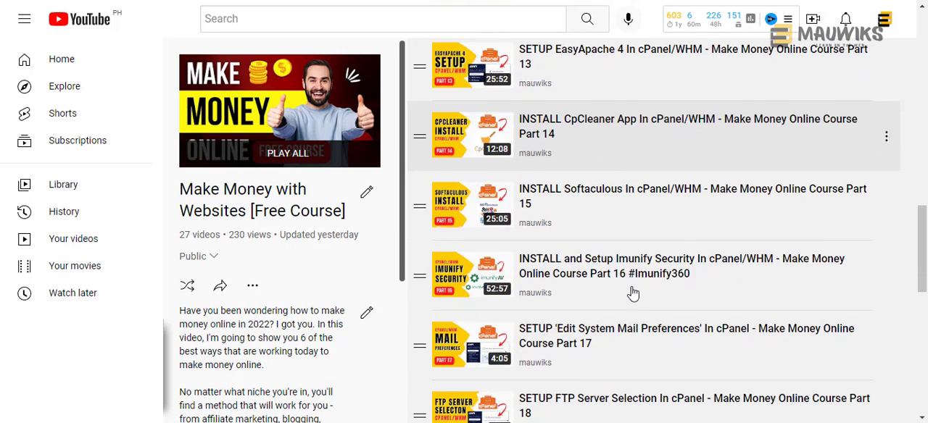
scroll(633, 293, down, 2)
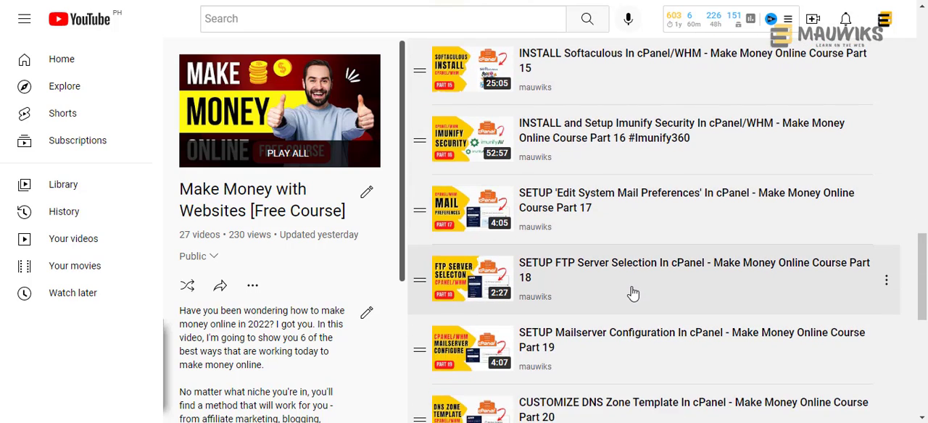
scroll(633, 293, down, 2)
scroll(633, 293, down, 1)
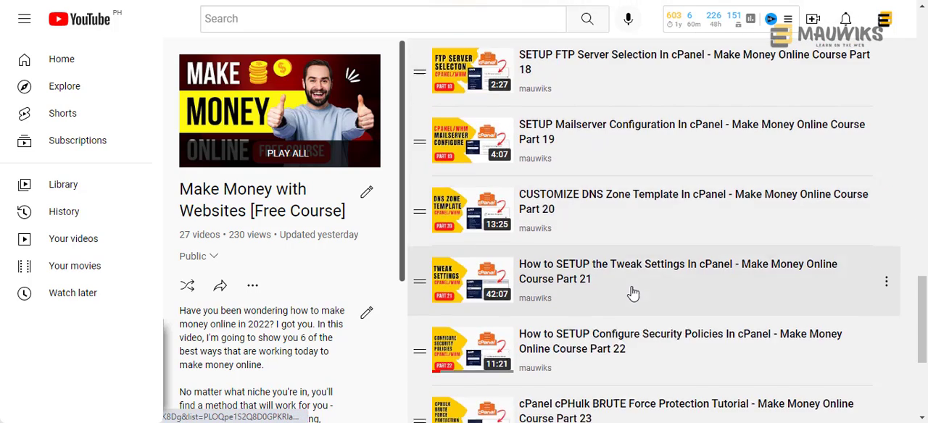
scroll(633, 293, down, 3)
scroll(633, 293, down, 1)
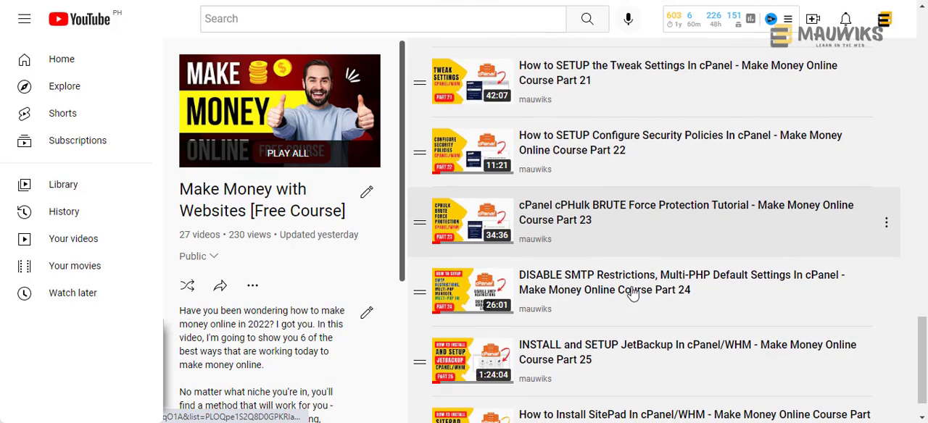
scroll(633, 293, down, 1)
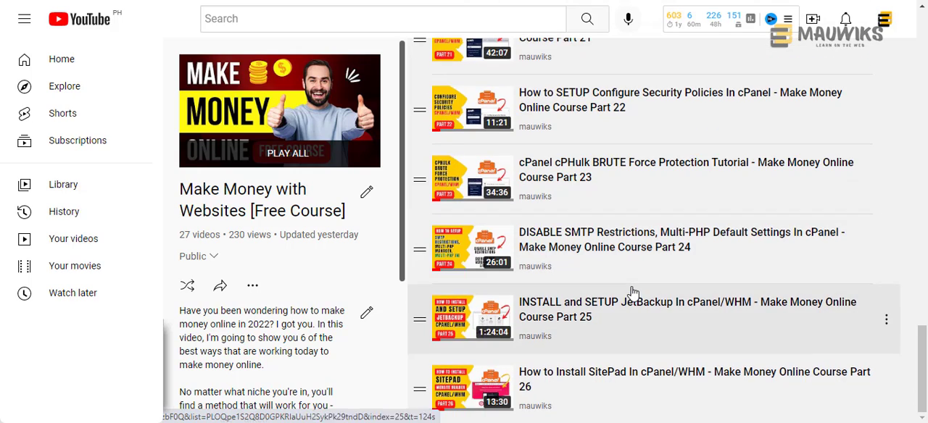
scroll(632, 293, up, 6)
scroll(633, 293, up, 1)
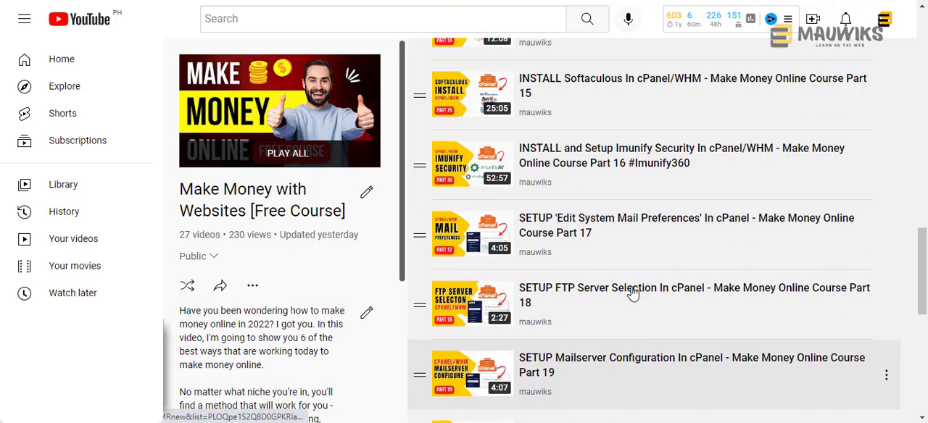
scroll(633, 293, up, 3)
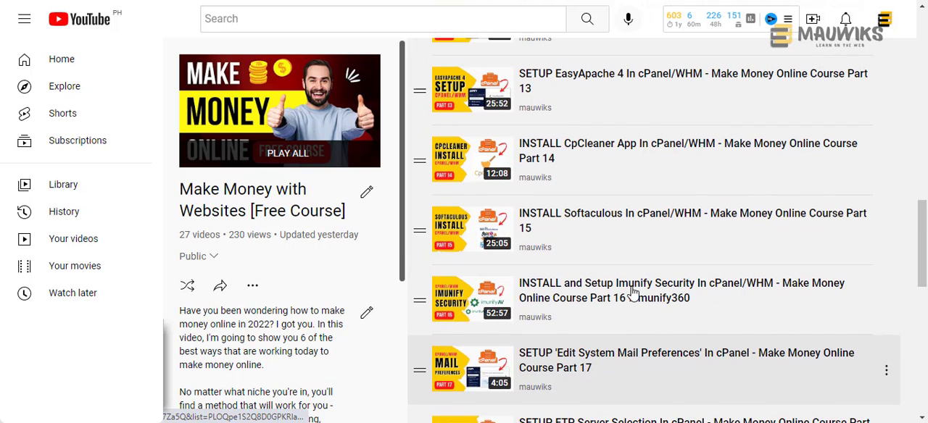
scroll(633, 293, up, 2)
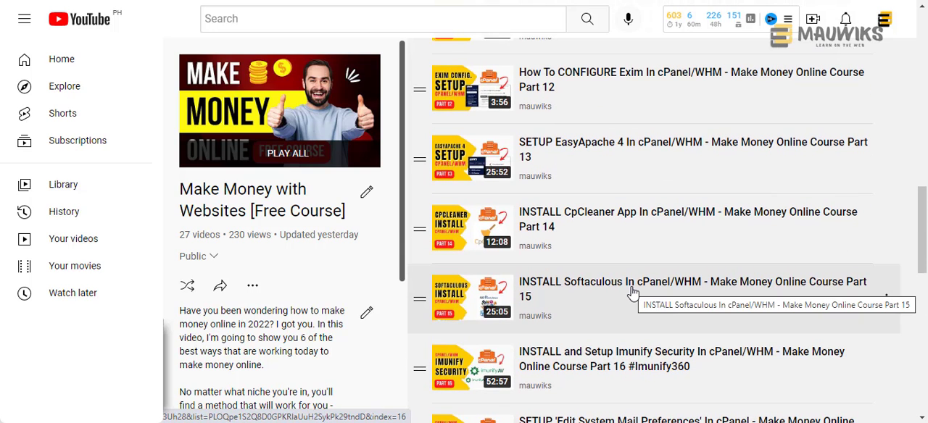
scroll(632, 292, up, 1)
scroll(632, 293, up, 2)
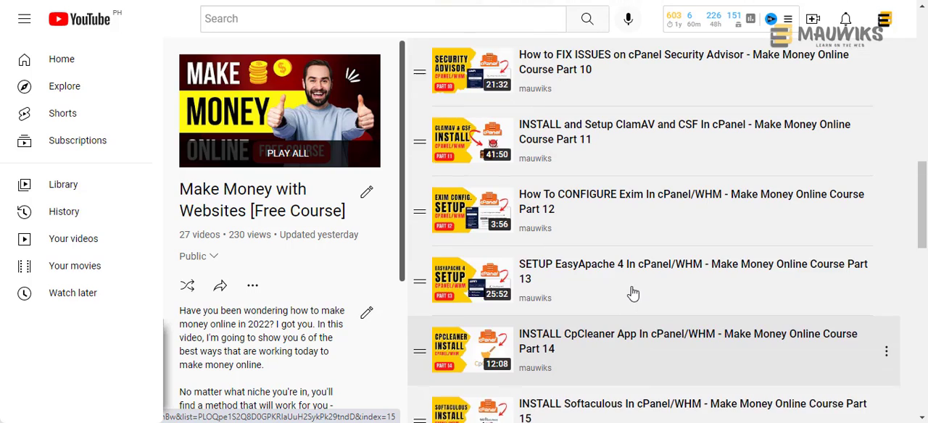
scroll(622, 230, up, 2)
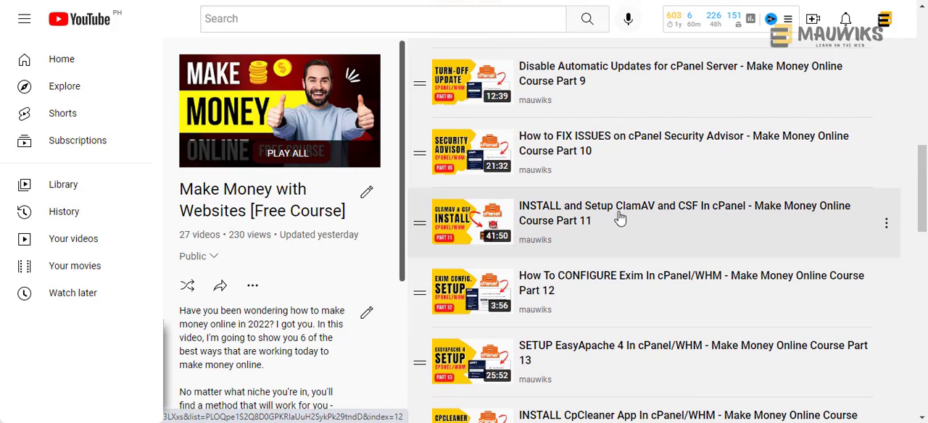
scroll(619, 200, up, 1)
scroll(619, 200, up, 1)
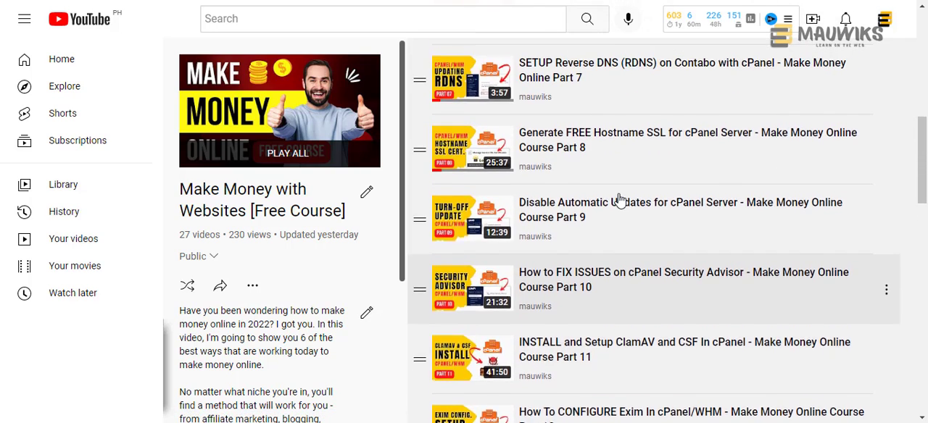
scroll(619, 200, up, 6)
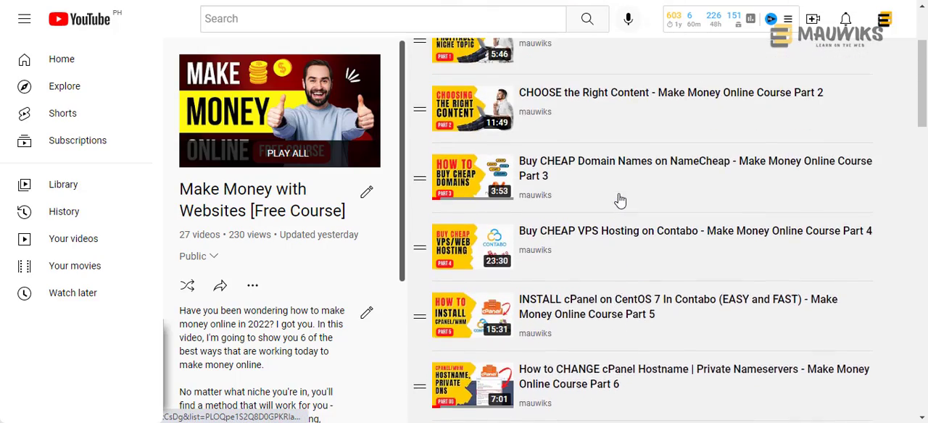
scroll(620, 200, up, 2)
scroll(619, 200, down, 2)
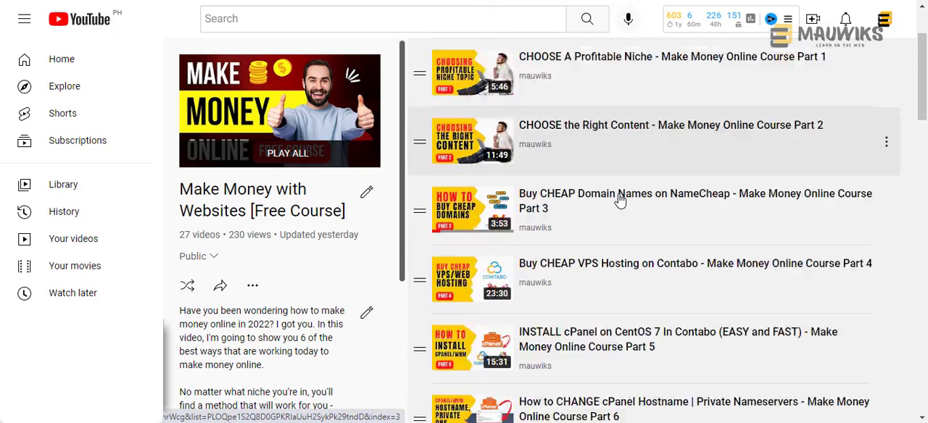
scroll(620, 200, down, 18)
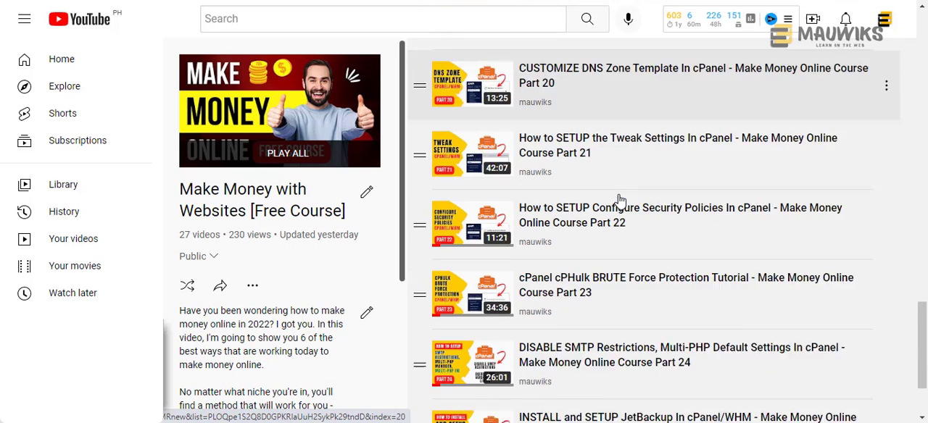
scroll(620, 200, down, 2)
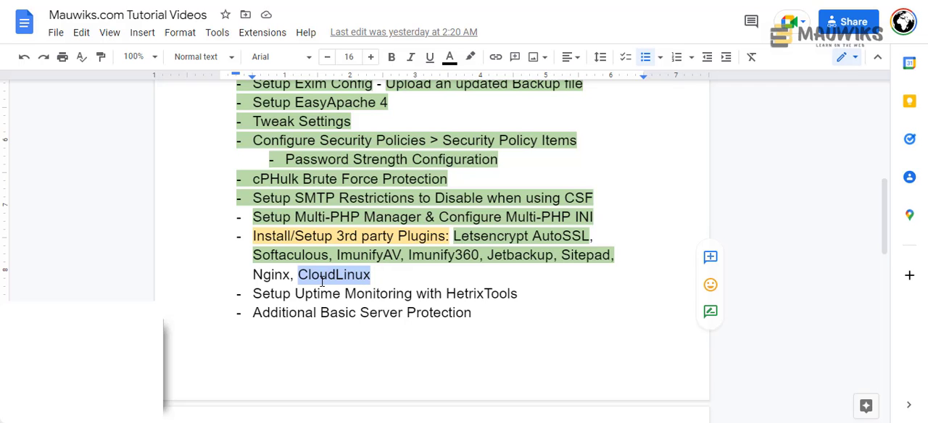
- Add the note "(upgrade Database" after CloudLinux in the third-party plugins item of the outline
key(Left)
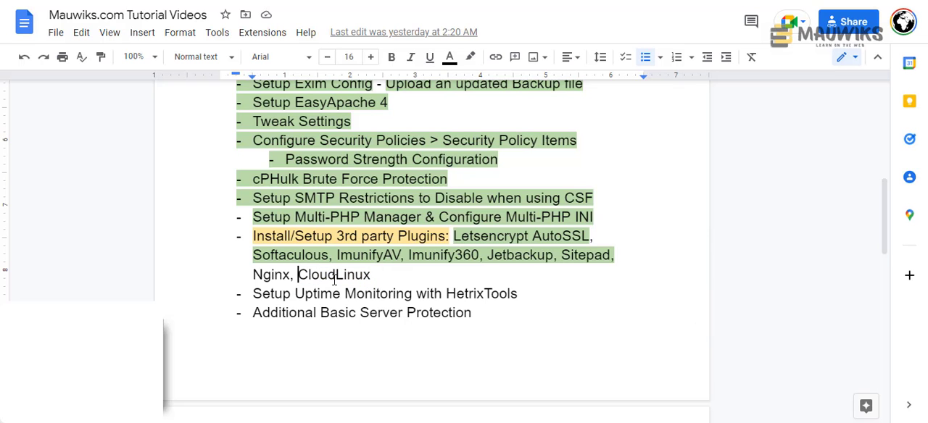
click(419, 276)
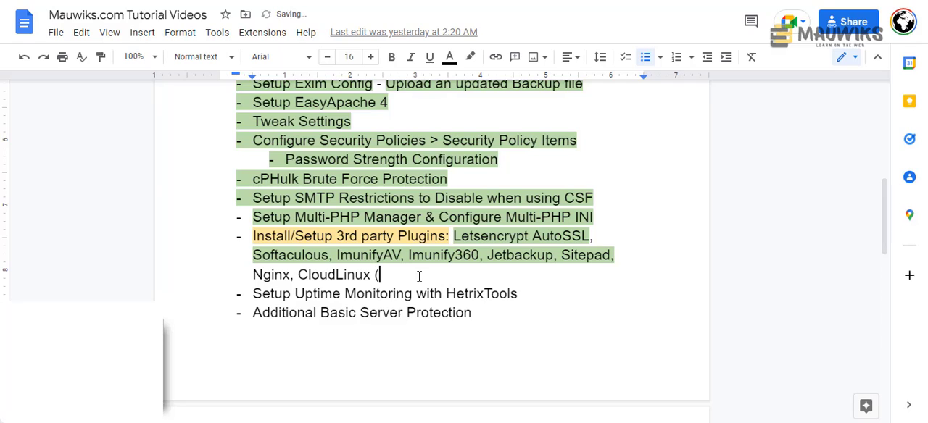
text(pg)
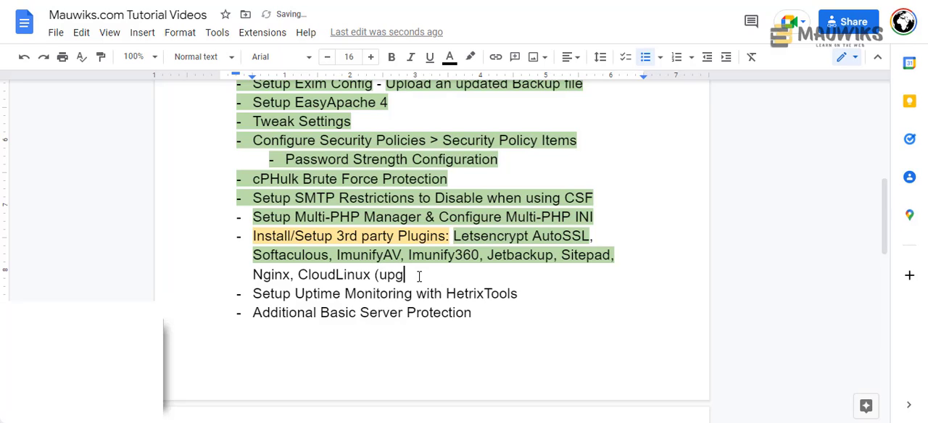
text(rade Database)
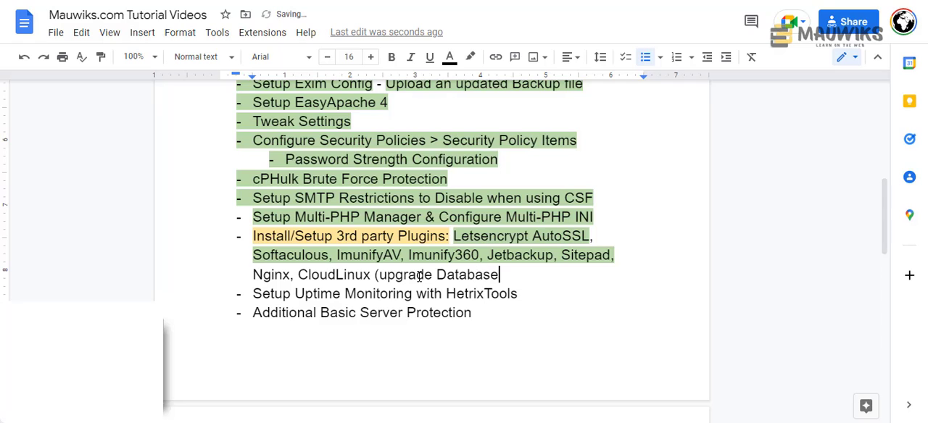
- Reword the note after CloudLinux to "(convert Database to MariaDB)"
drag(436, 277, 378, 275)
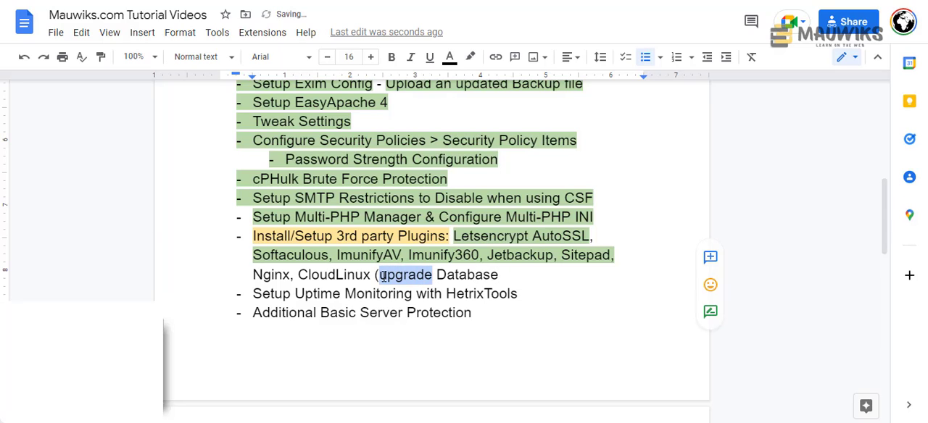
text(convert)
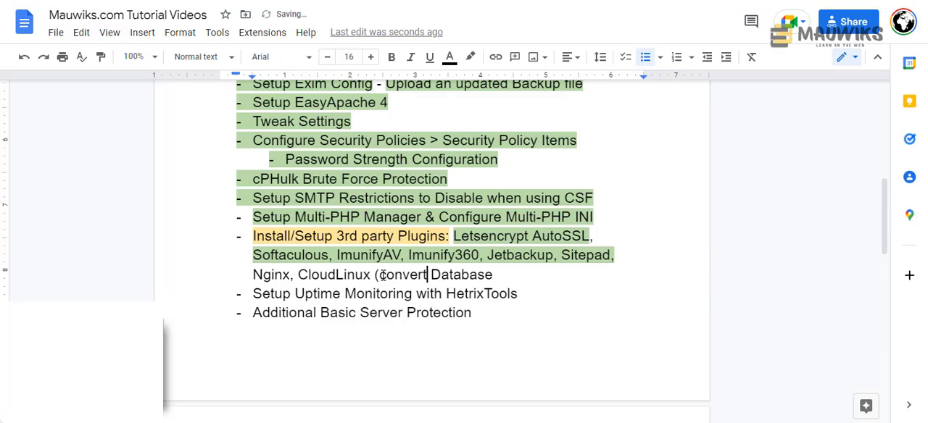
click(508, 273)
text(to Ma)
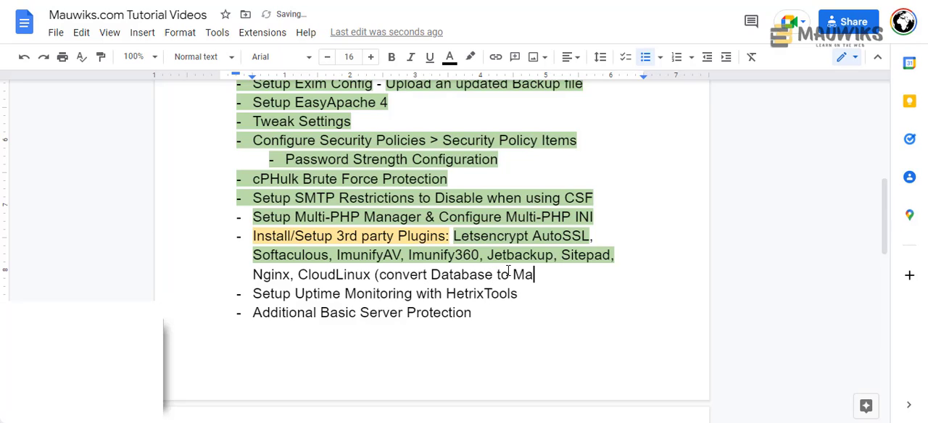
text(riDB)
text(a)
text())
key(BackSpace)
text())
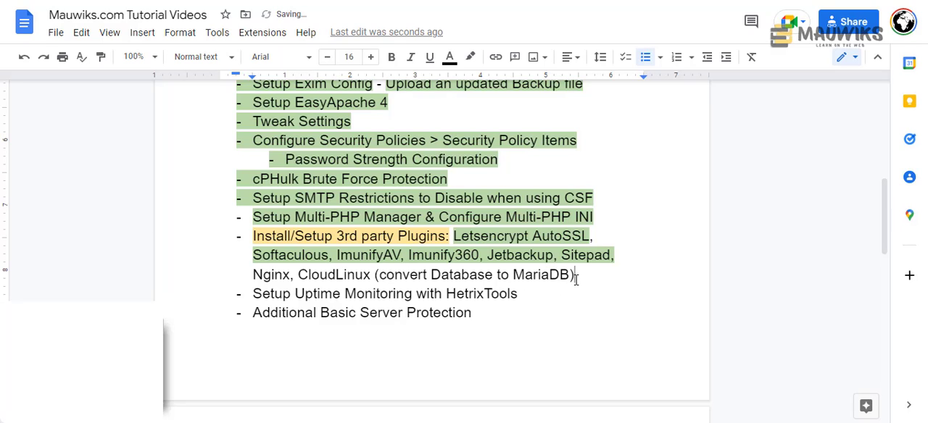
- Remove the note's parentheses and make it a separate comma-separated entry reading "Convert Database to MariaDB"
key(BackSpace)
drag(378, 275, 378, 276)
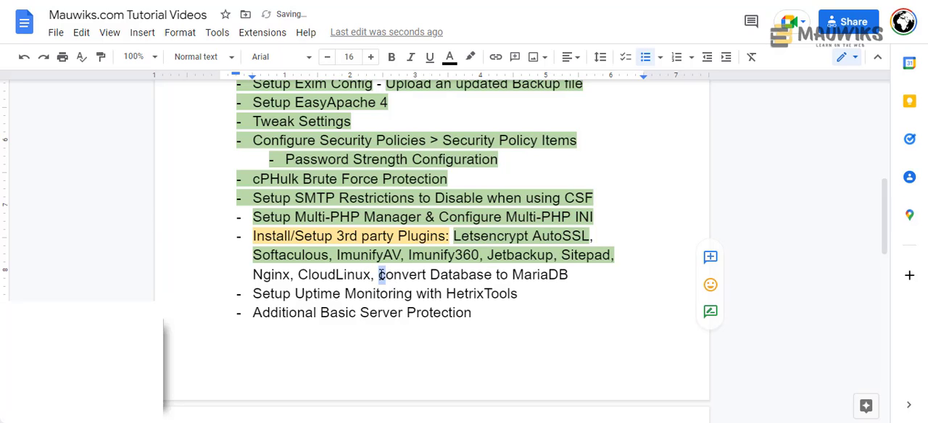
text(C)
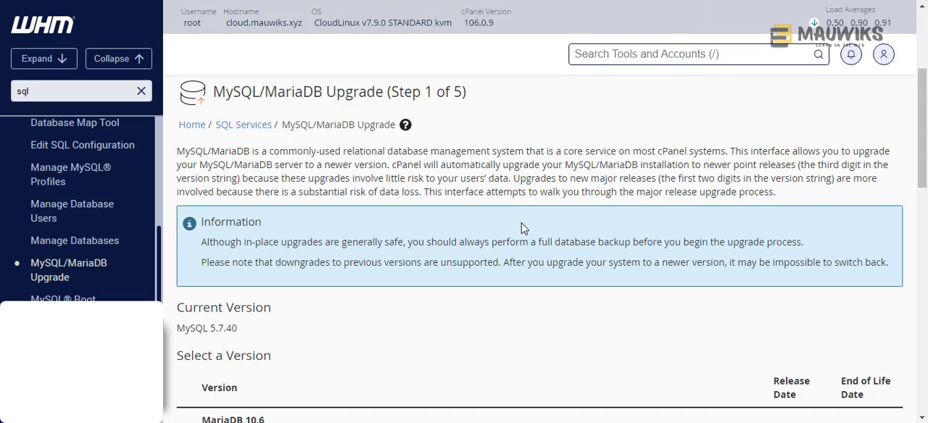
- Return to WHM and compare the MariaDB and MySQL versions offered on the MySQL/MariaDB Upgrade page
scroll(524, 228, down, 4)
scroll(522, 226, down, 3)
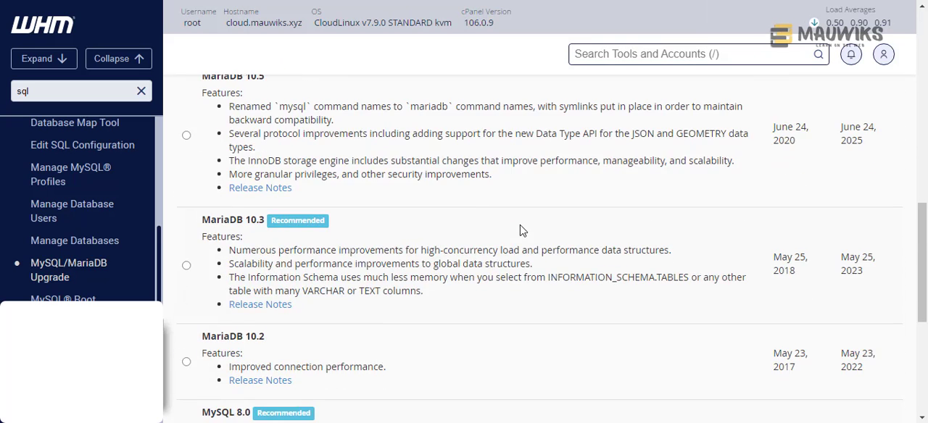
scroll(518, 230, down, 3)
scroll(444, 259, down, 2)
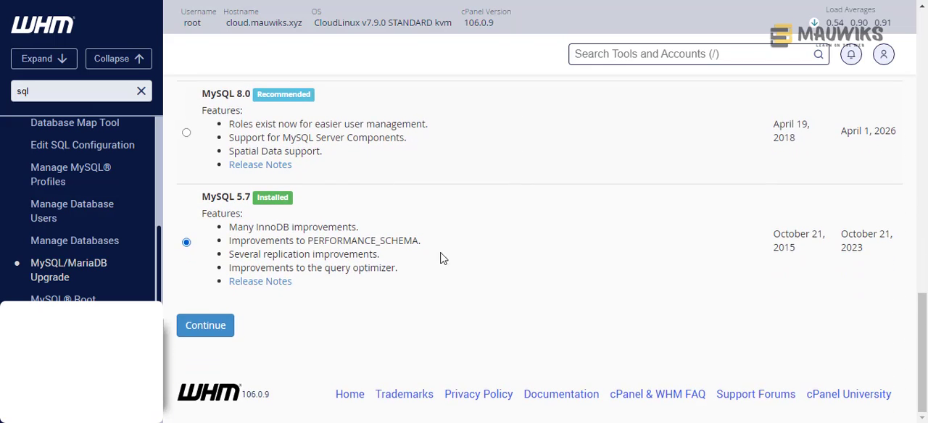
scroll(352, 261, up, 1)
scroll(351, 263, up, 2)
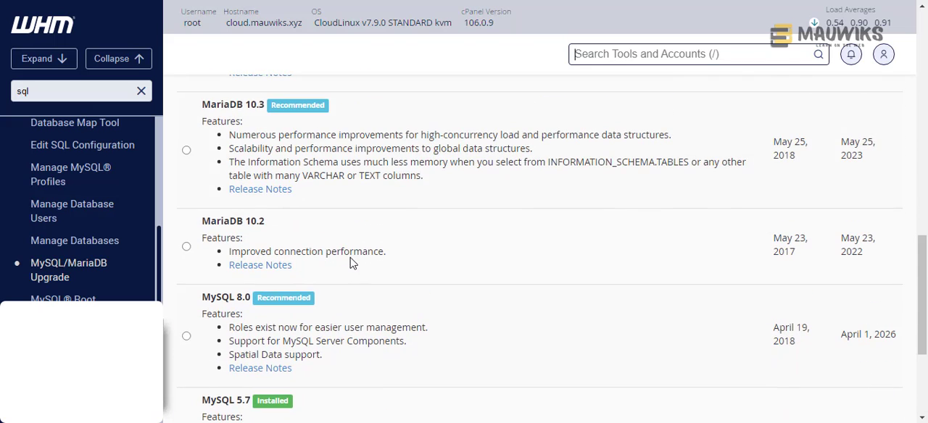
scroll(350, 262, up, 2)
scroll(350, 262, up, 4)
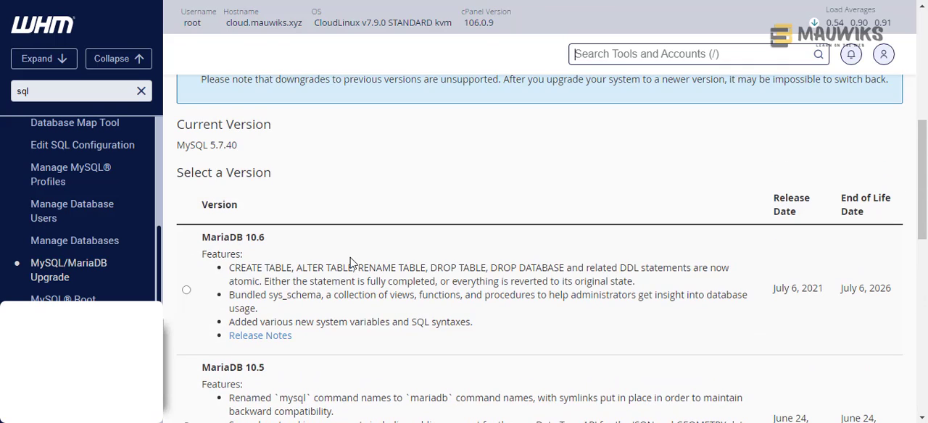
scroll(350, 263, down, 1)
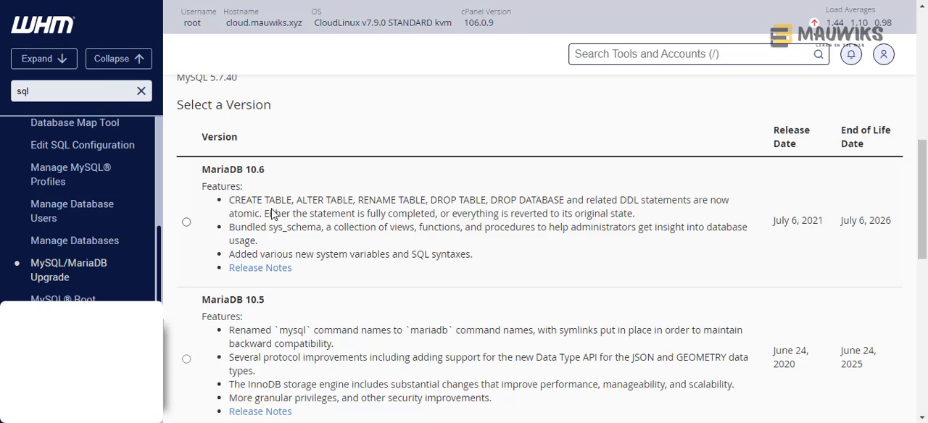
scroll(274, 214, down, 1)
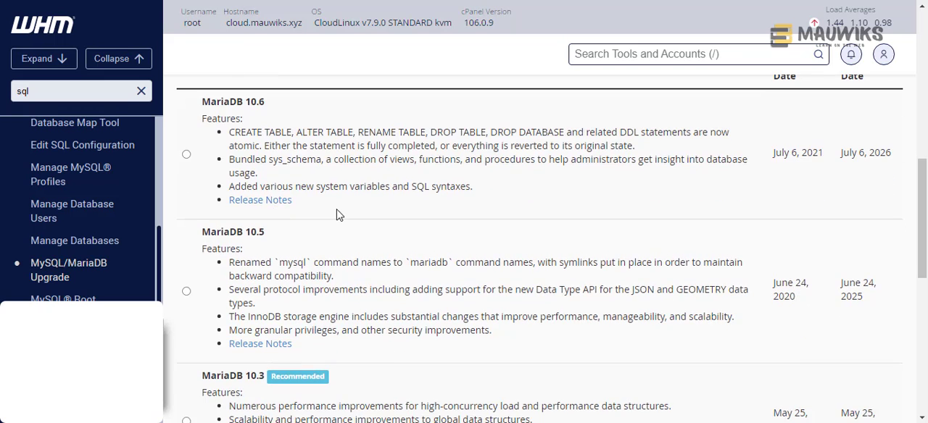
scroll(337, 214, down, 1)
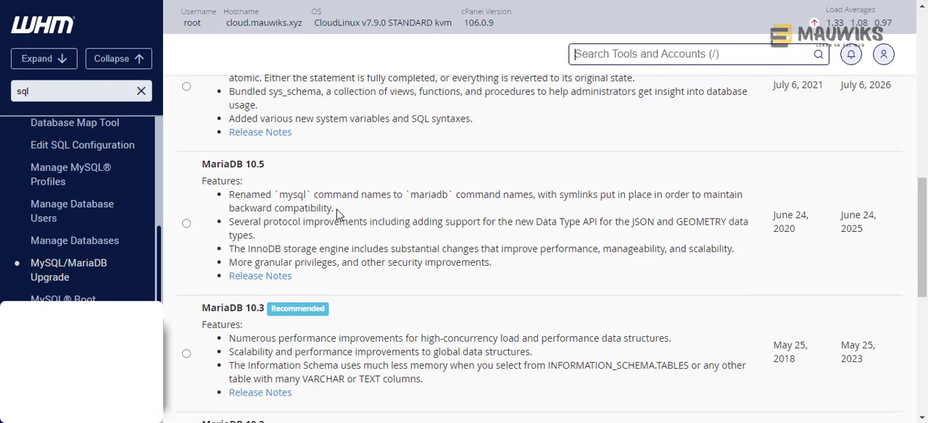
scroll(337, 215, down, 1)
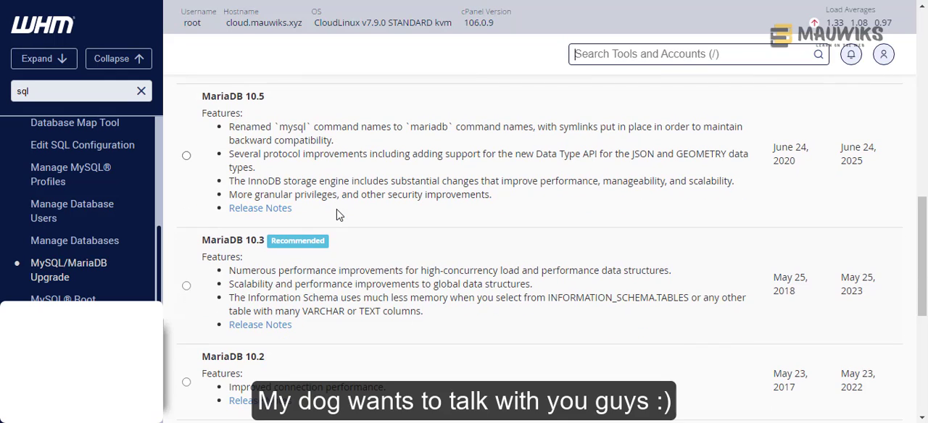
scroll(305, 279, up, 3)
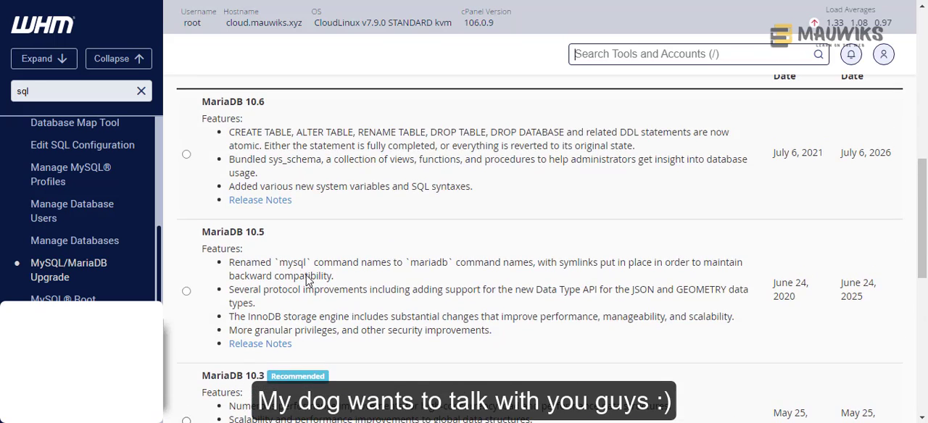
scroll(305, 282, down, 5)
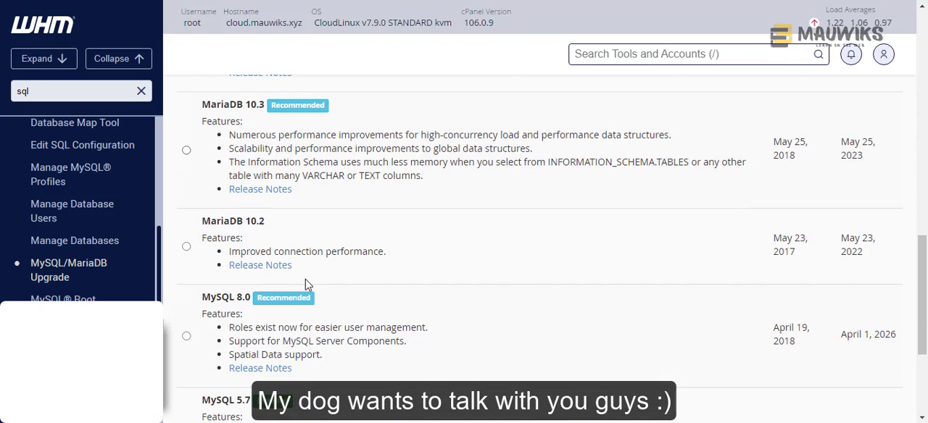
- Choose MariaDB 10.3 as the upgrade version and continue to the upgrade warnings
click(186, 150)
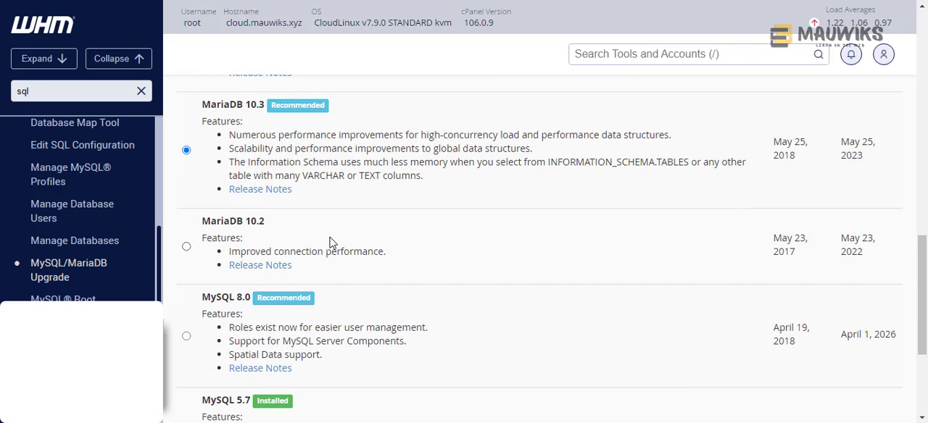
scroll(331, 244, down, 1)
scroll(331, 244, up, 2)
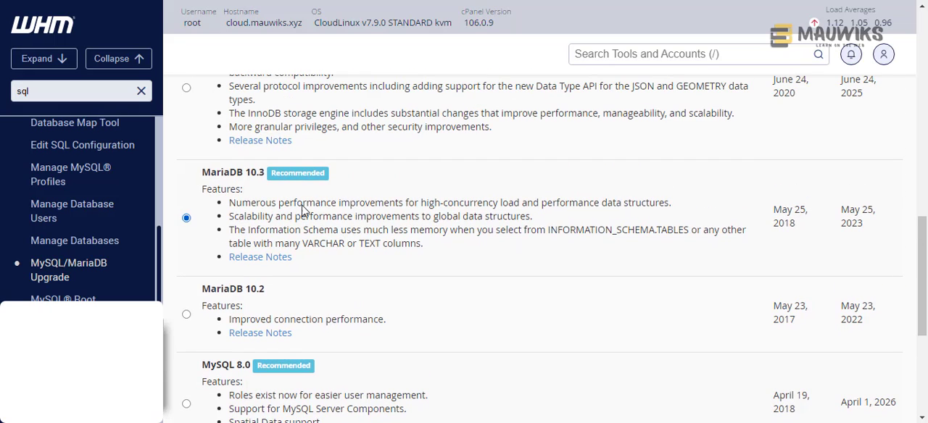
scroll(364, 251, down, 4)
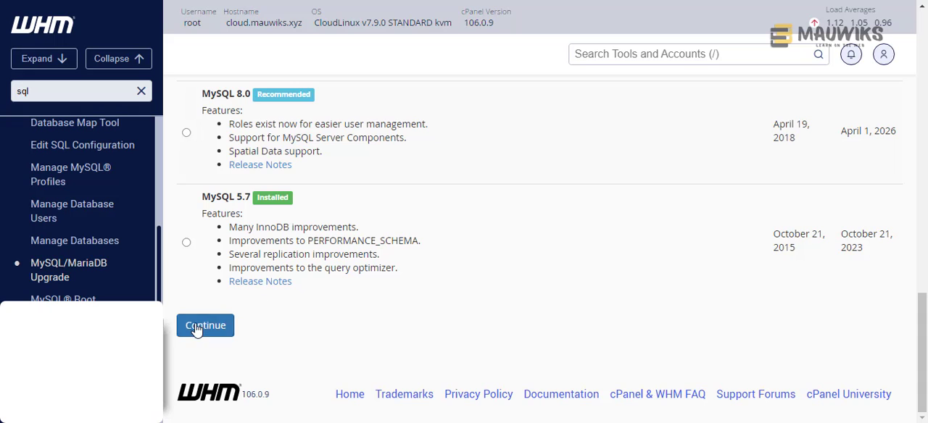
click(205, 325)
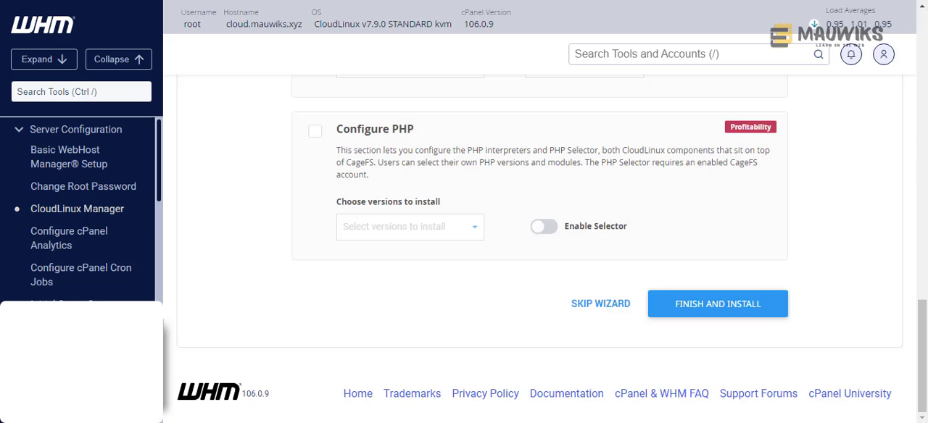
- Acknowledge all the normal and critical upgrade warnings for MariaDB 10.3
scroll(455, 194, up, 15)
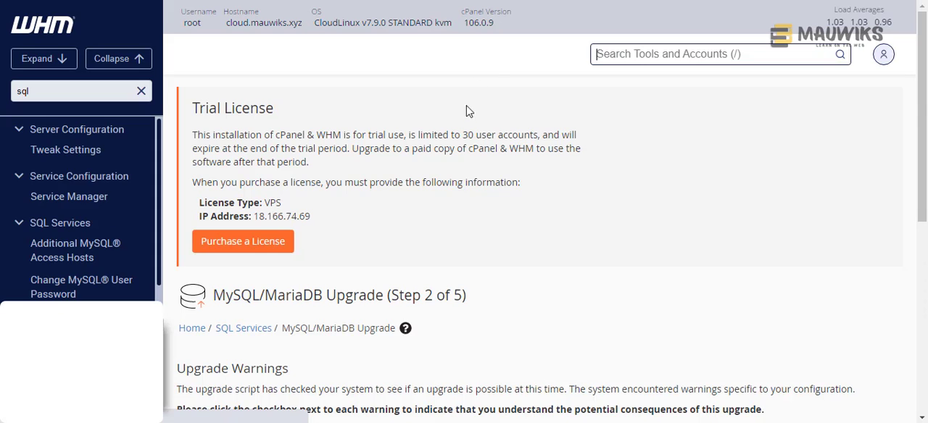
scroll(470, 181, down, 3)
scroll(477, 218, down, 2)
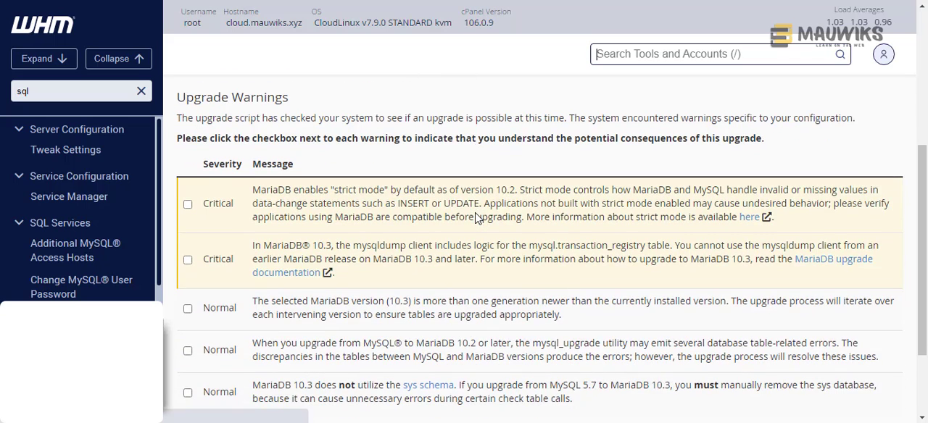
scroll(477, 220, down, 1)
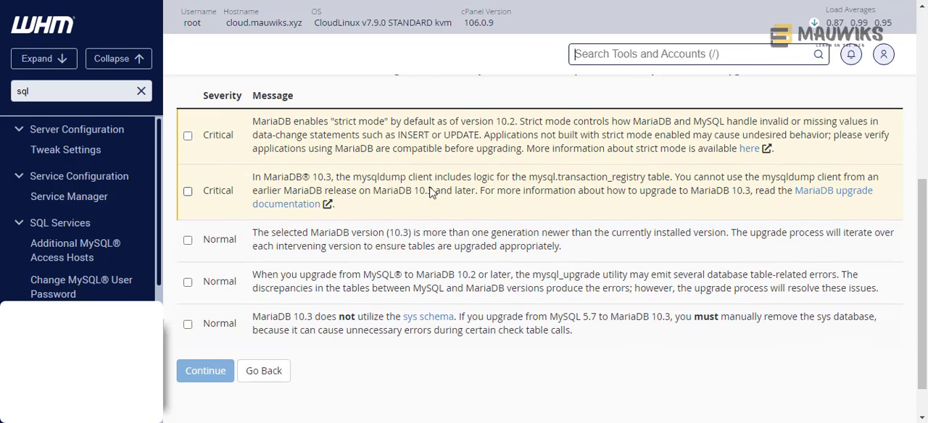
click(188, 239)
click(188, 282)
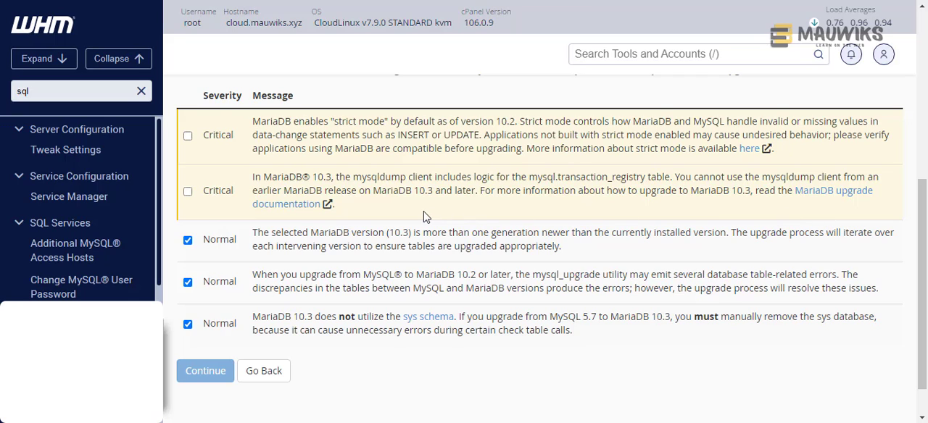
click(188, 190)
click(188, 137)
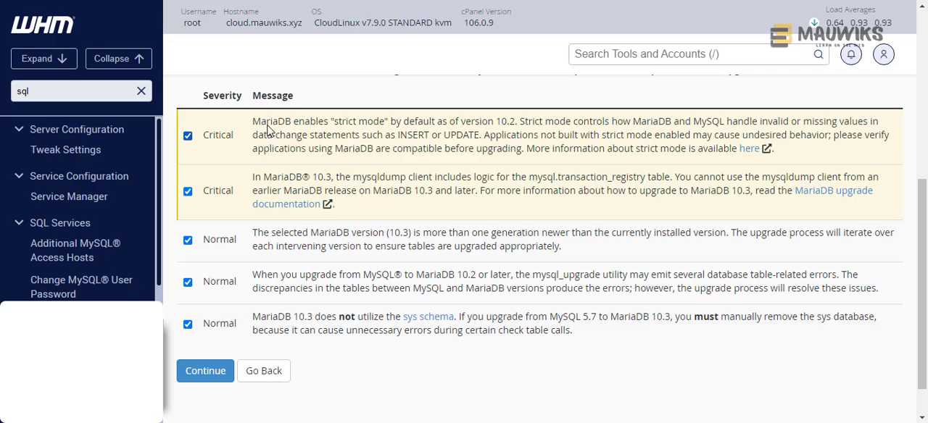
- Read the two critical warnings on strict mode and the mysqldump client, keeping both acknowledged
drag(254, 124, 736, 161)
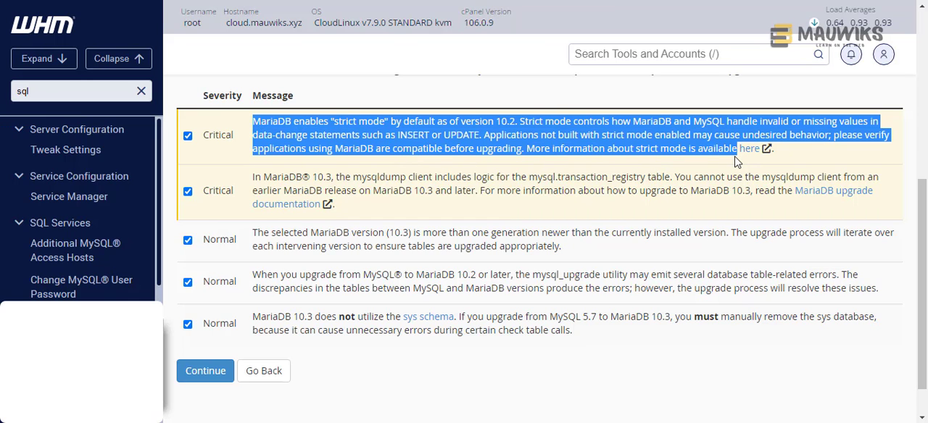
click(800, 156)
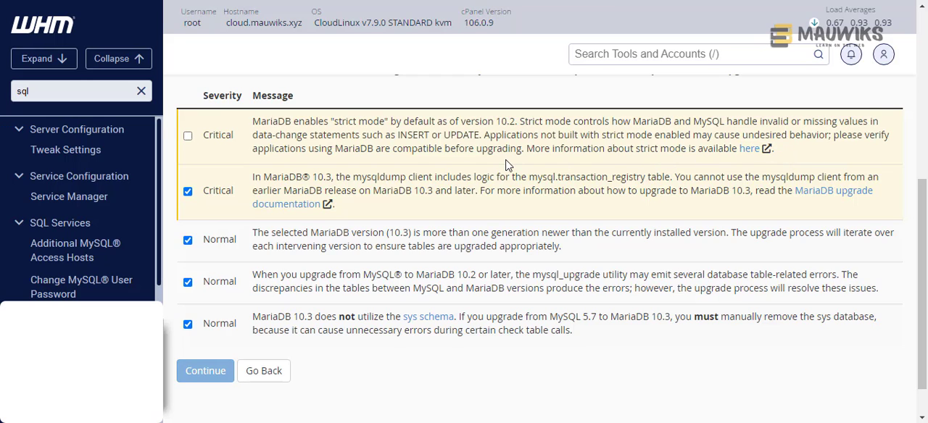
click(187, 136)
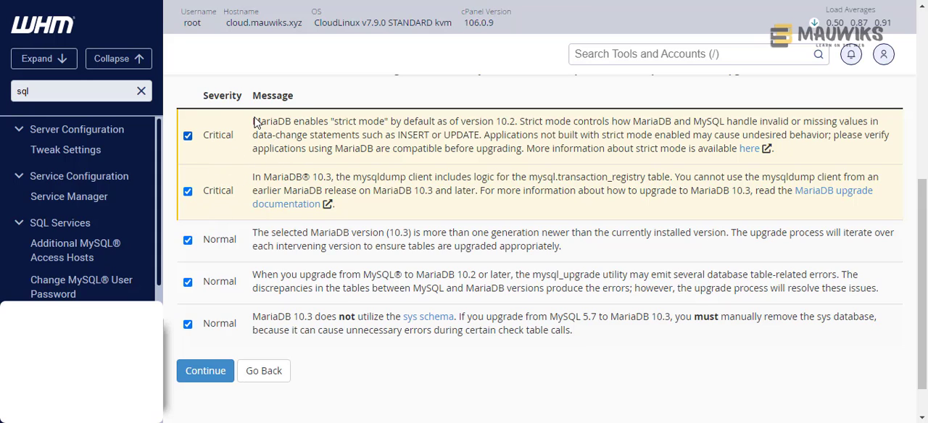
mouse_move(254, 123)
mouse_down()
mouse_move(313, 203)
mouse_move(254, 122)
mouse_up()
click(360, 216)
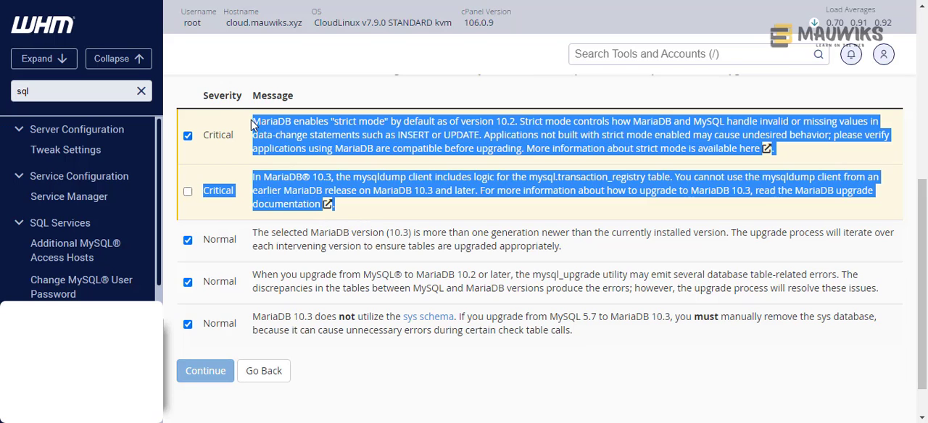
click(366, 216)
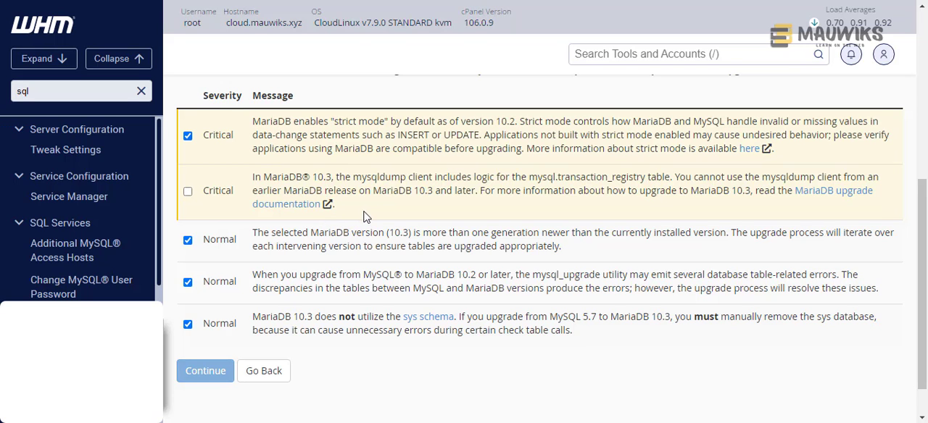
click(187, 191)
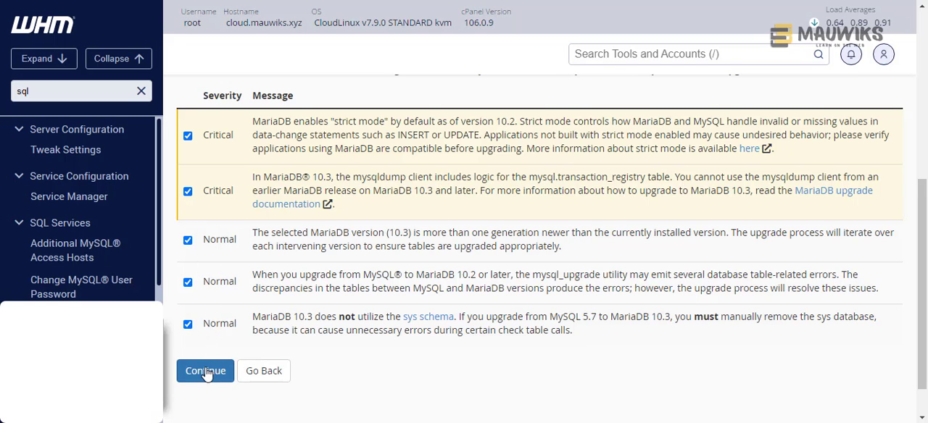
- Continue past the acknowledged warnings and run the MariaDB 10.3 upgrade as an Unattended Upgrade
scroll(430, 378, down, 1)
click(209, 327)
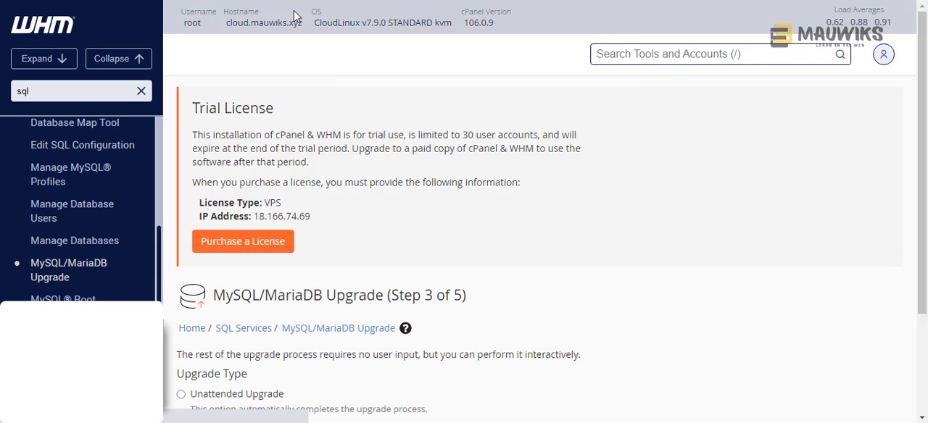
scroll(464, 271, down, 2)
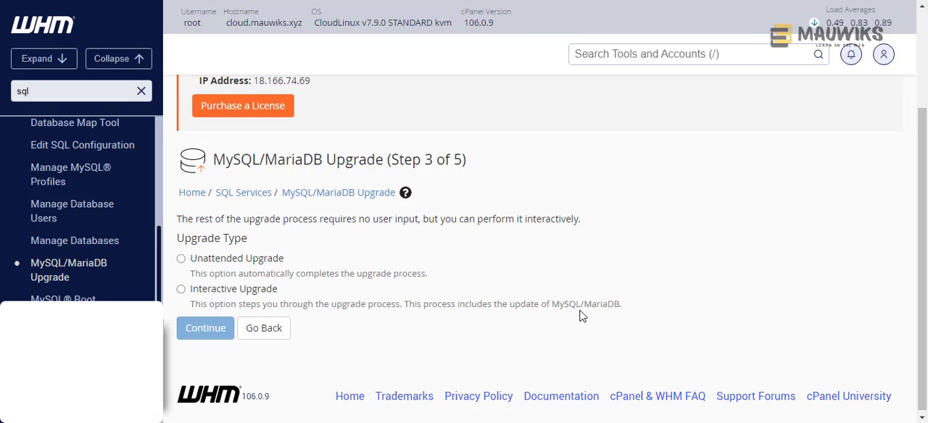
click(181, 259)
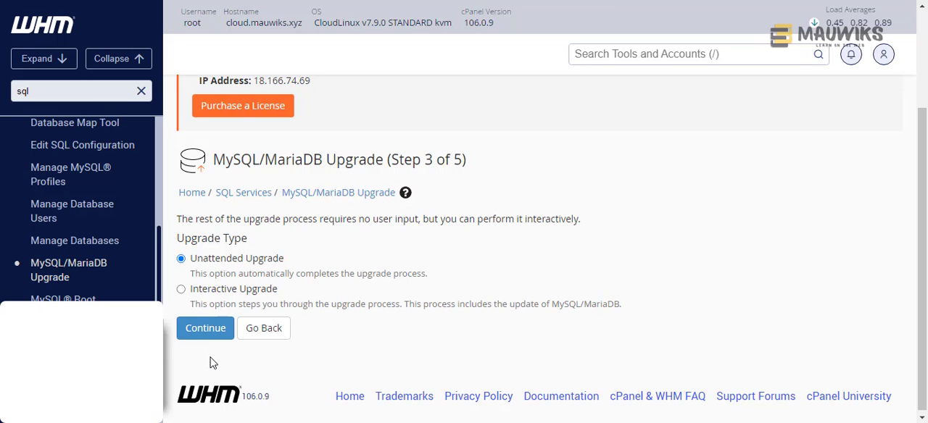
click(207, 333)
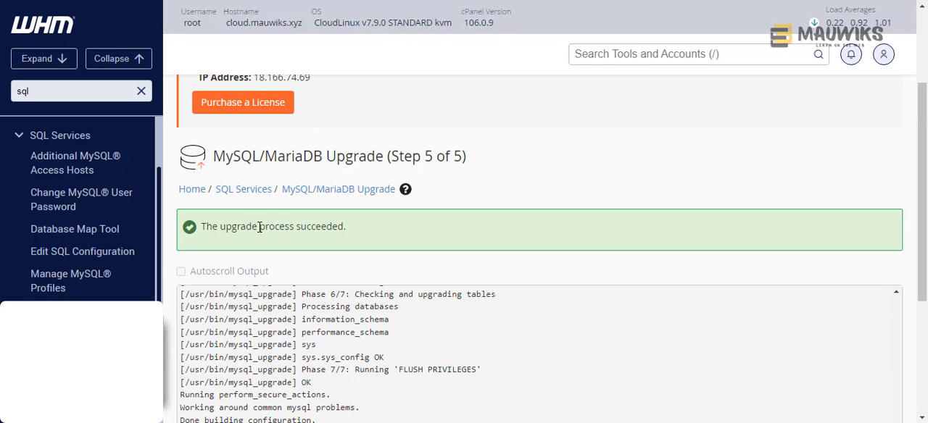
- Check the final result message and the output log of the MySQL/MariaDB upgrade
drag(201, 228, 383, 243)
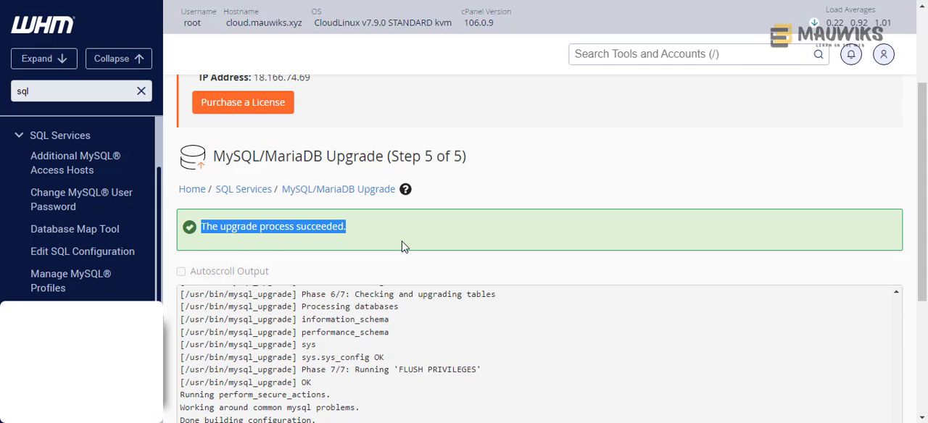
scroll(540, 194, down, 3)
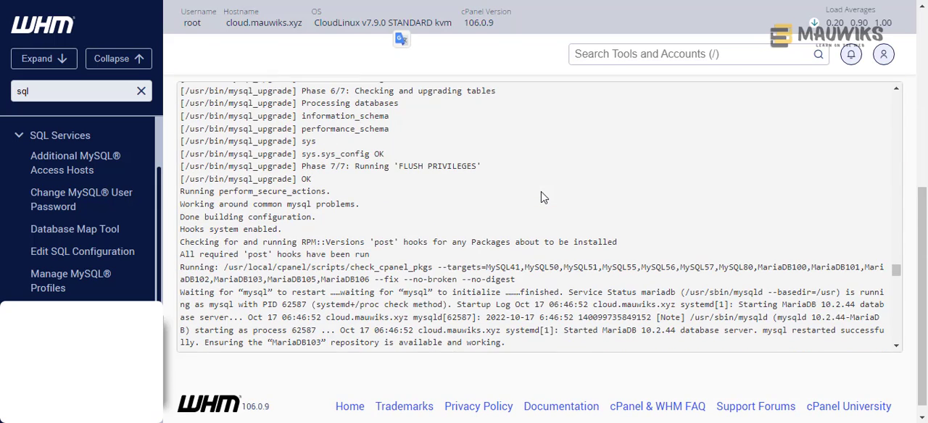
scroll(735, 226, up, 5)
scroll(556, 325, up, 3)
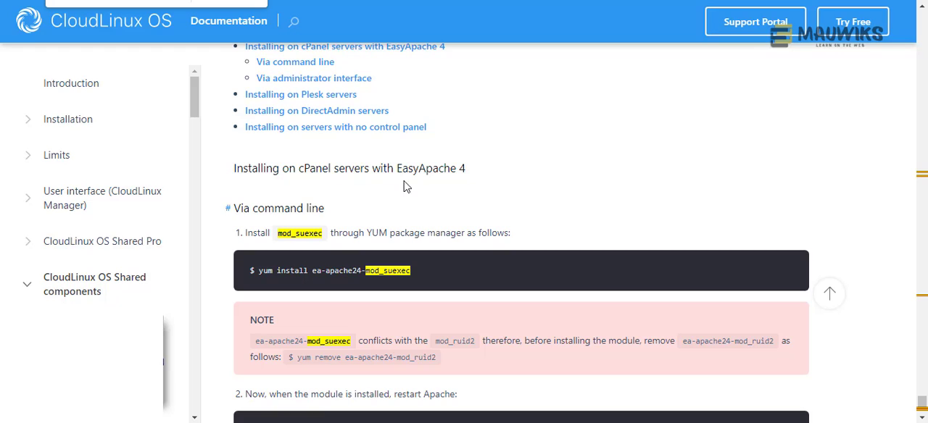
- Copy the module name mod_suexec from the command-line installation instructions in the CloudLinux documentation
drag(279, 234, 326, 236)
right_click(312, 233)
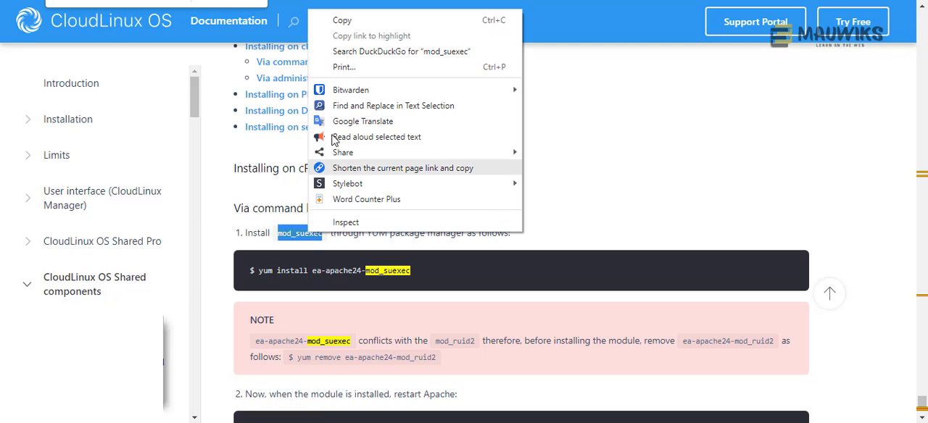
click(341, 24)
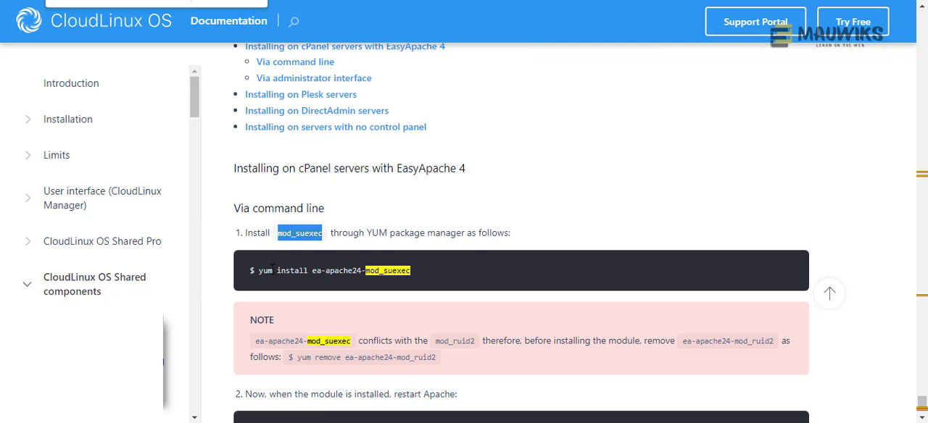
- Copy the command "yum install ea-apache24-mod_suexec" from the CloudLinux documentation and switch to the server terminal
drag(259, 271, 422, 271)
scroll(440, 273, down, 2)
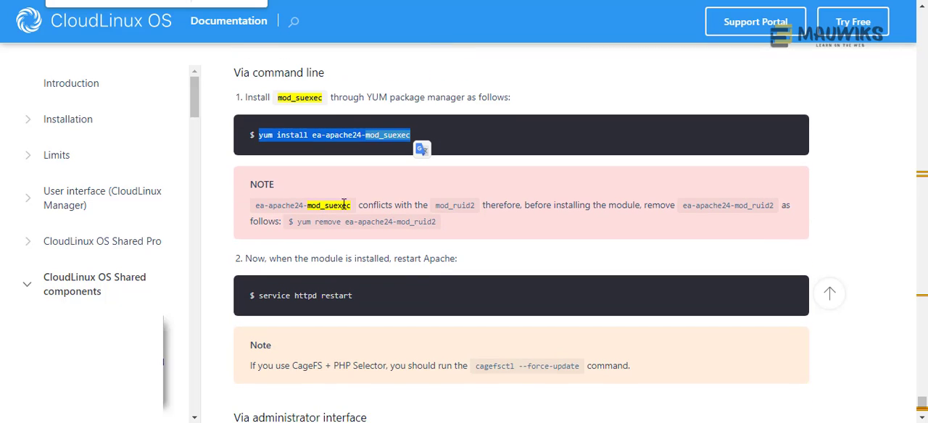
right_click(305, 140)
click(331, 151)
click(263, 133)
drag(260, 135, 443, 139)
right_click(323, 135)
click(342, 145)
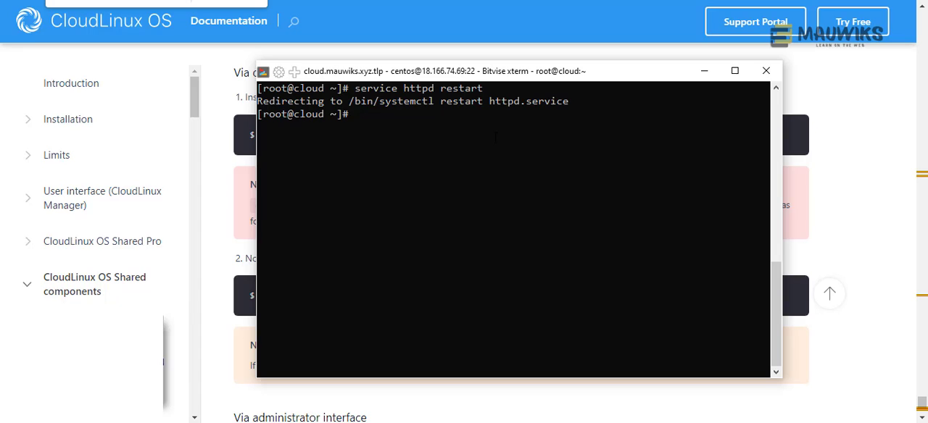
- Clear the terminal and run the copied command "yum install ea-apache24-mod_suexec"
text(clea)
text(r)
key(Return)
right_click(495, 136)
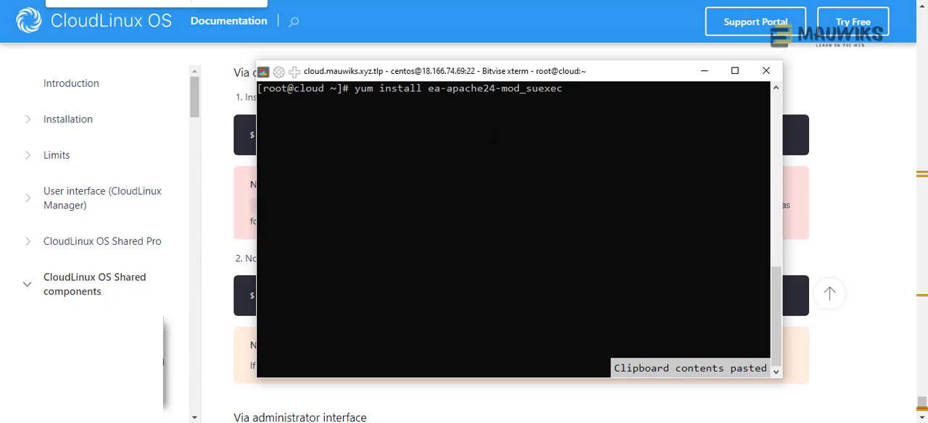
key(Return)
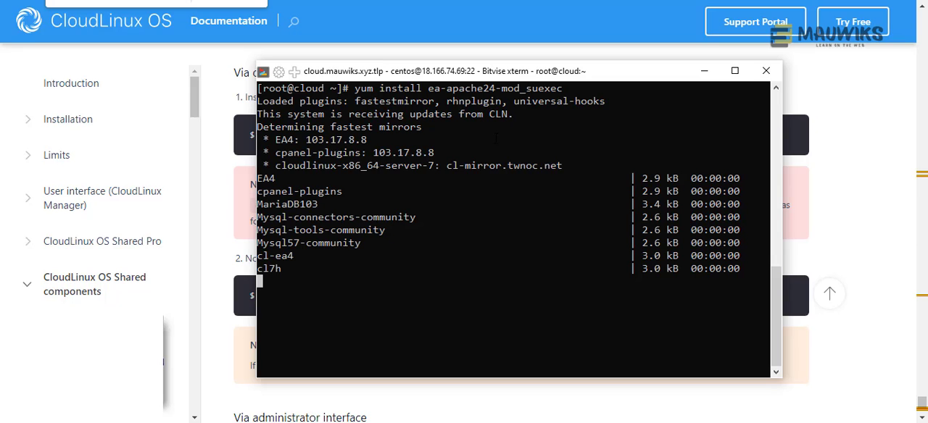
- While the installation runs, read the documentation note on the mod_suexec conflict with mod_ruid2 and the module to remove beforehand
click(704, 70)
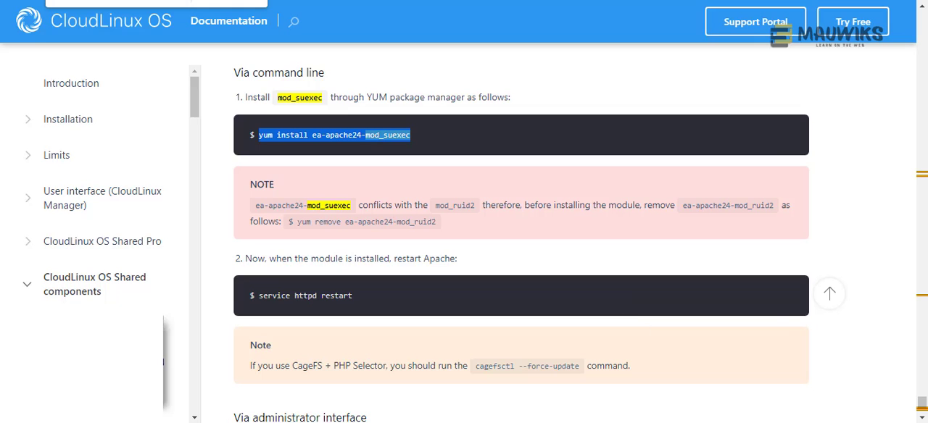
key(alt+Tab)
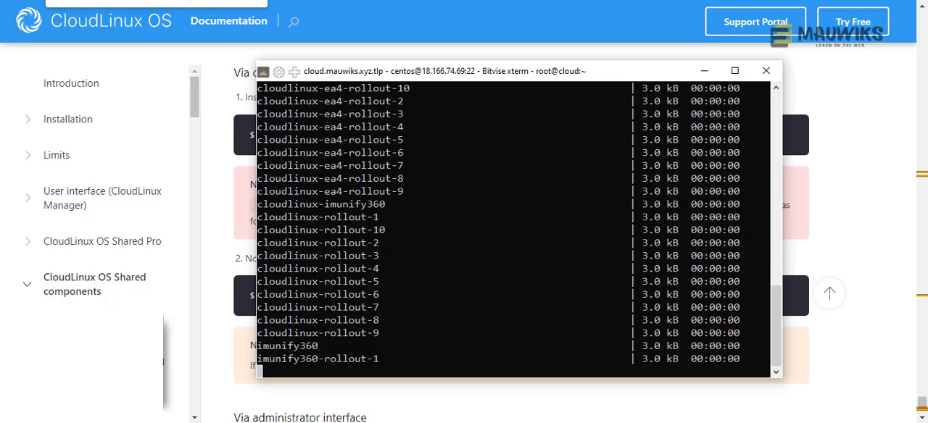
key(alt+Tab)
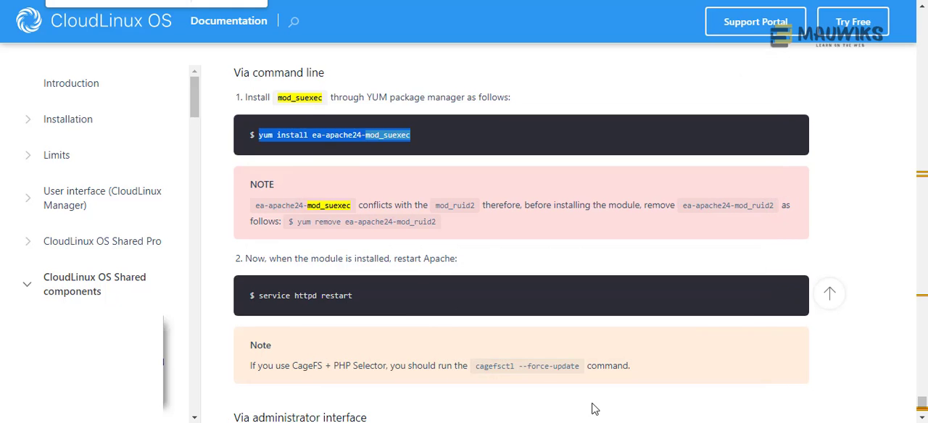
click(274, 185)
drag(274, 186, 250, 181)
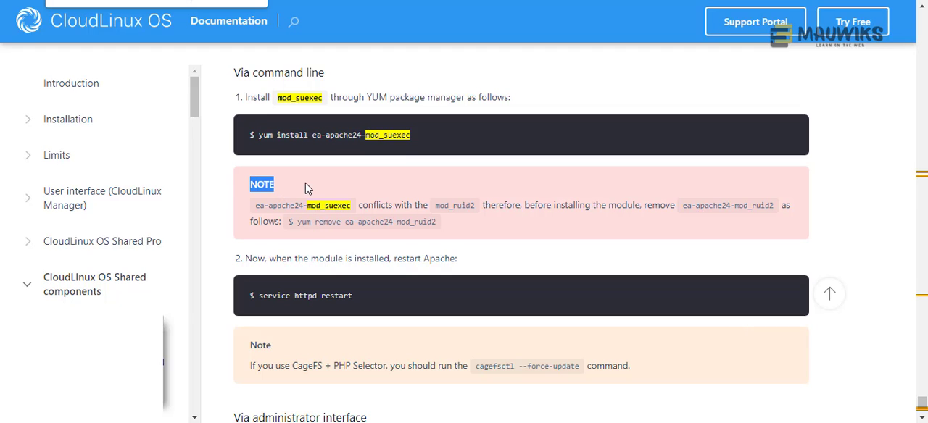
click(286, 191)
drag(274, 186, 251, 185)
click(488, 223)
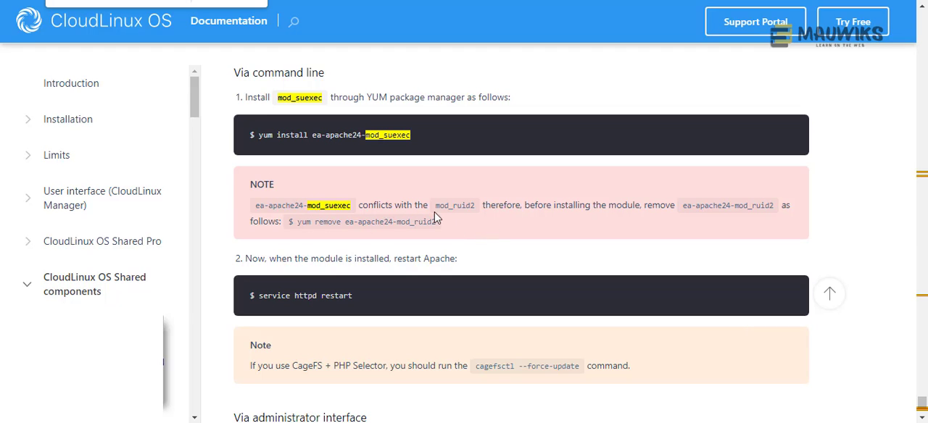
drag(465, 206, 477, 210)
click(475, 228)
drag(677, 205, 642, 206)
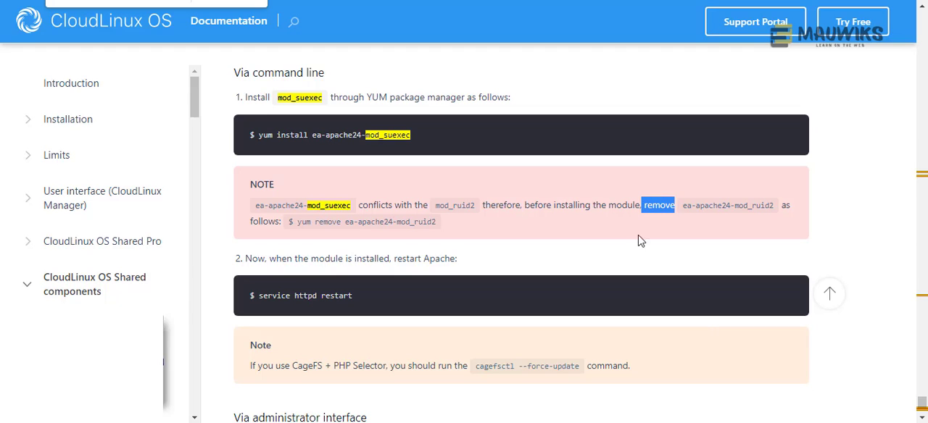
click(621, 233)
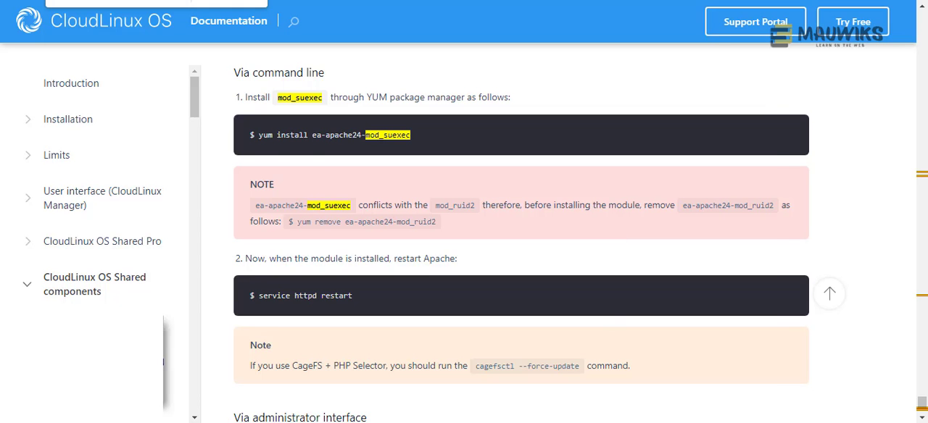
- Bring back the terminal and reposition and resize its window over the documentation page
key(alt+Tab)
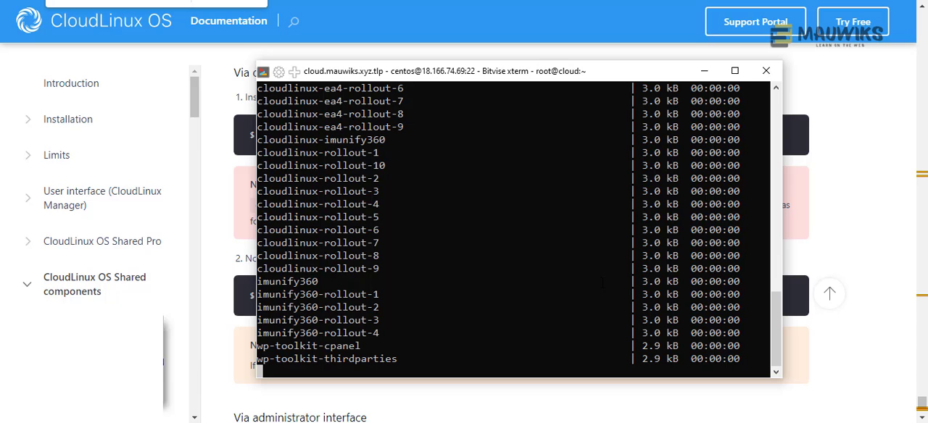
drag(534, 79, 511, 81)
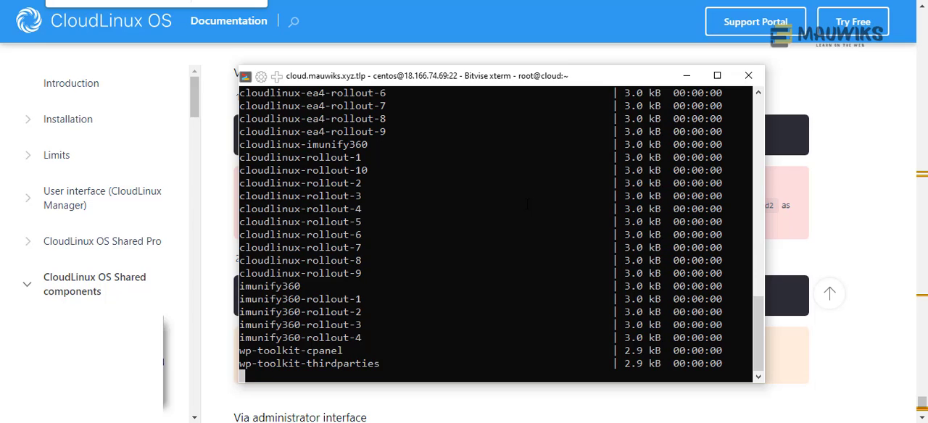
drag(435, 75, 605, 80)
drag(527, 62, 420, 86)
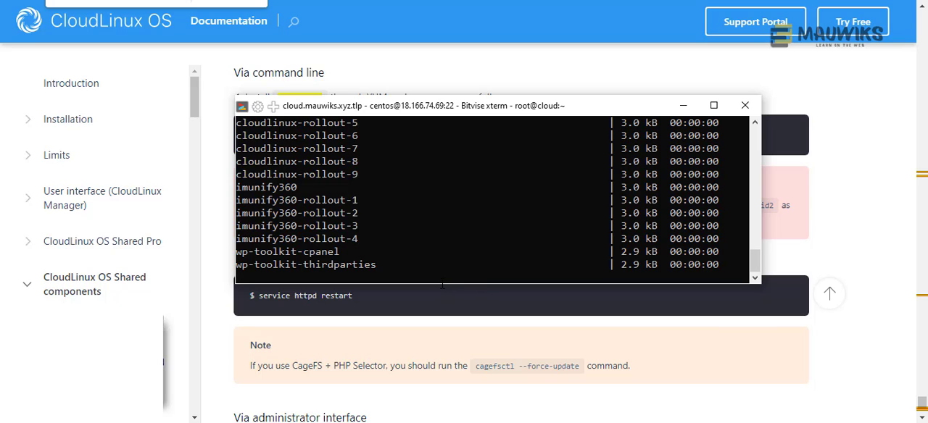
drag(440, 285, 439, 356)
drag(418, 110, 417, 101)
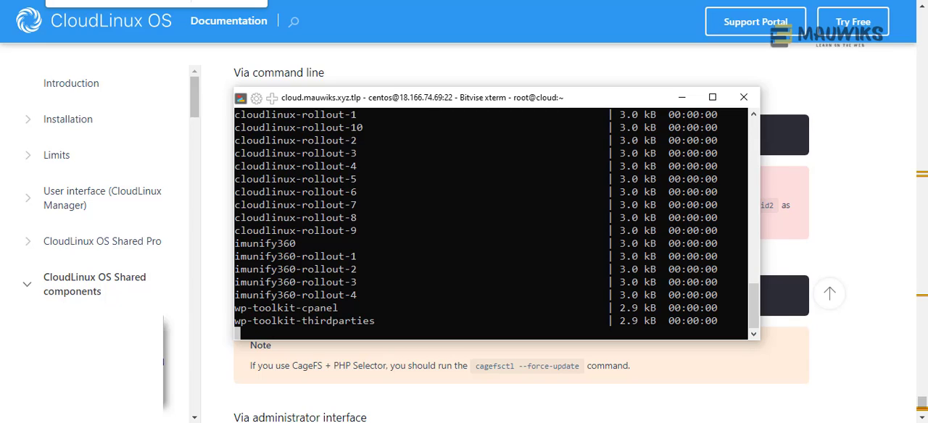
- Confirm the ea-apache24-mod_suexec package installation with y in the terminal
click(163, 361)
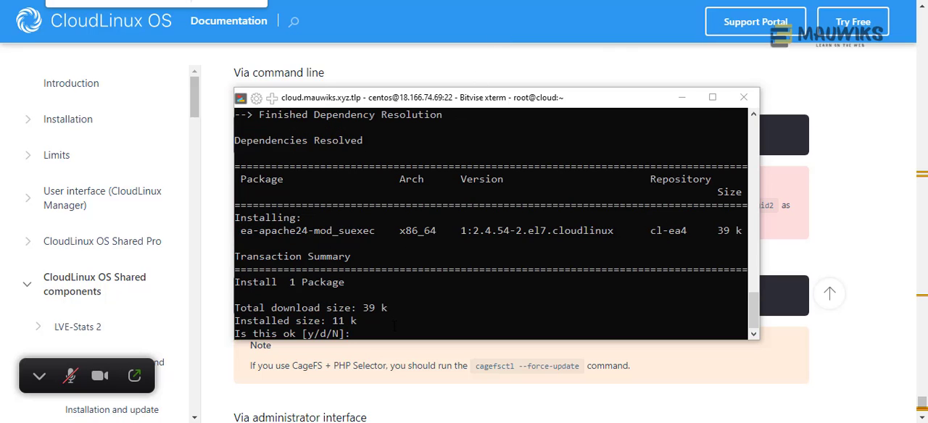
click(403, 103)
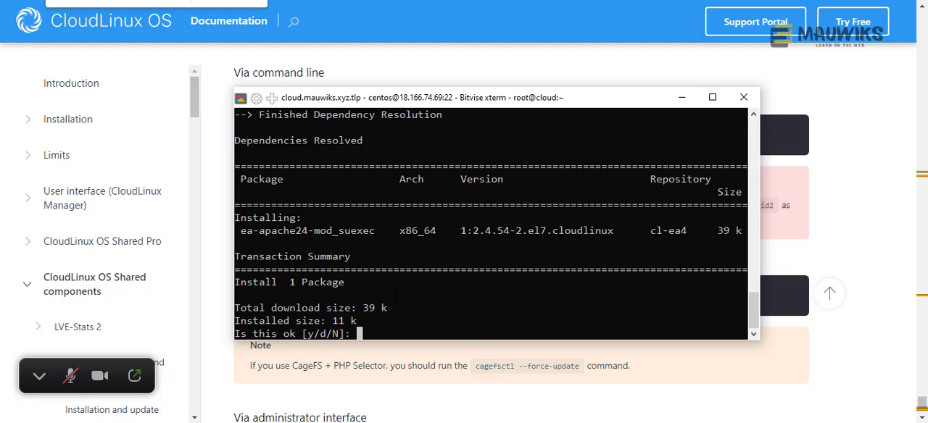
text(y)
key(Return)
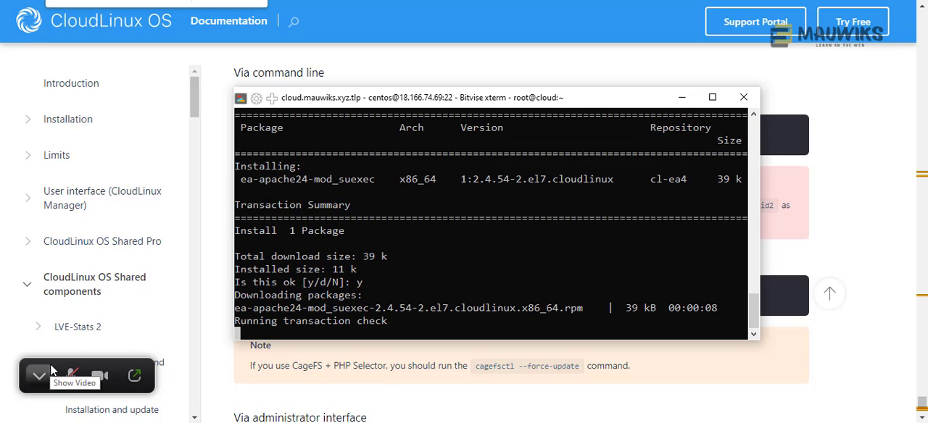
drag(53, 390, 65, 392)
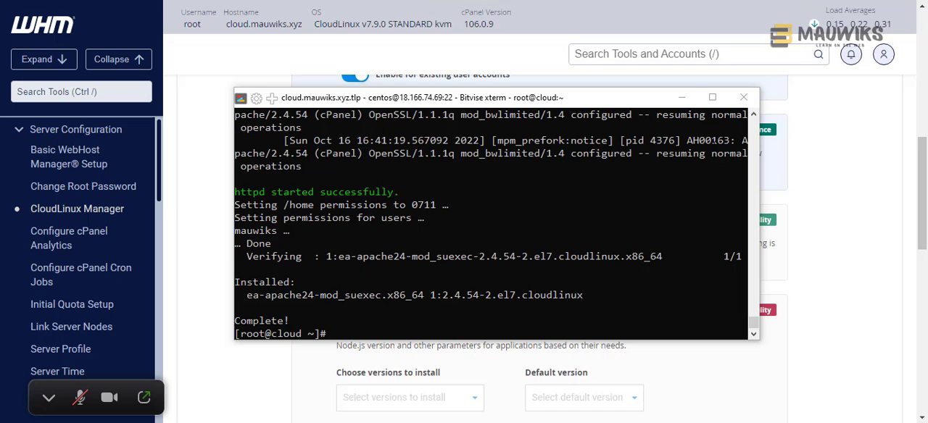
- Minimize the terminal and review the CageFS, LSAPI and MySQL Governor options in WHM's CloudLinux Manager
click(681, 98)
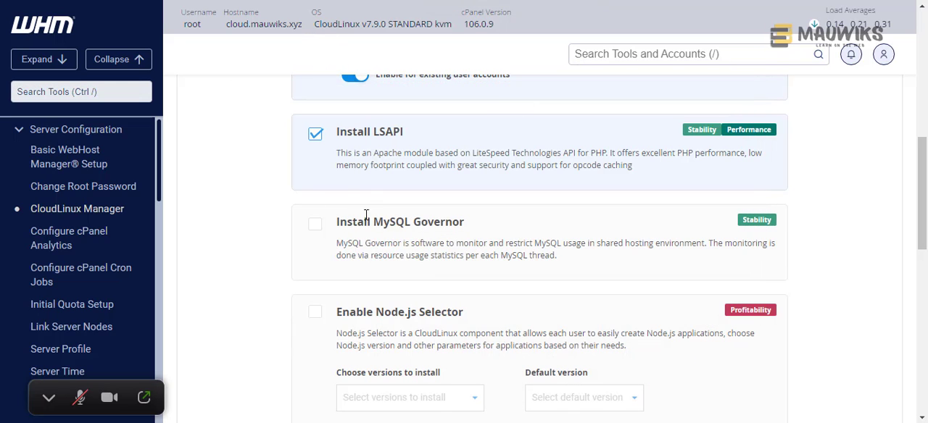
scroll(408, 216, up, 1)
scroll(406, 214, up, 4)
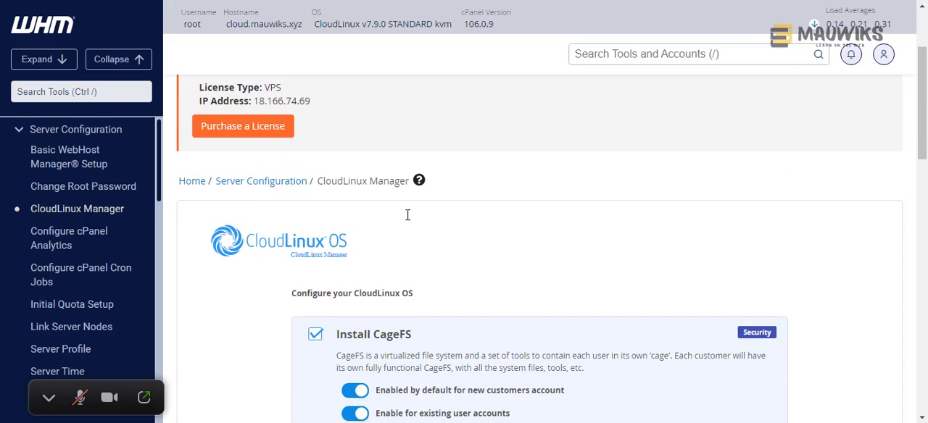
scroll(406, 214, down, 2)
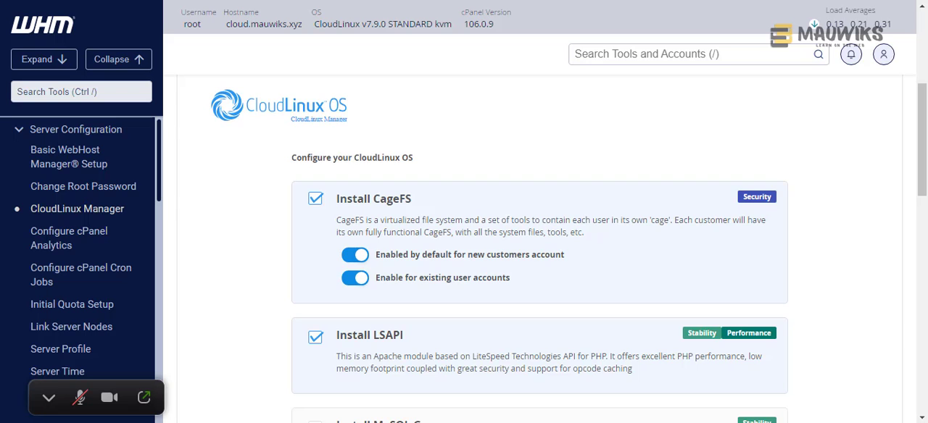
- Return to the terminal and look back through the earlier output of the mod_suexec installation
key(alt+Tab)
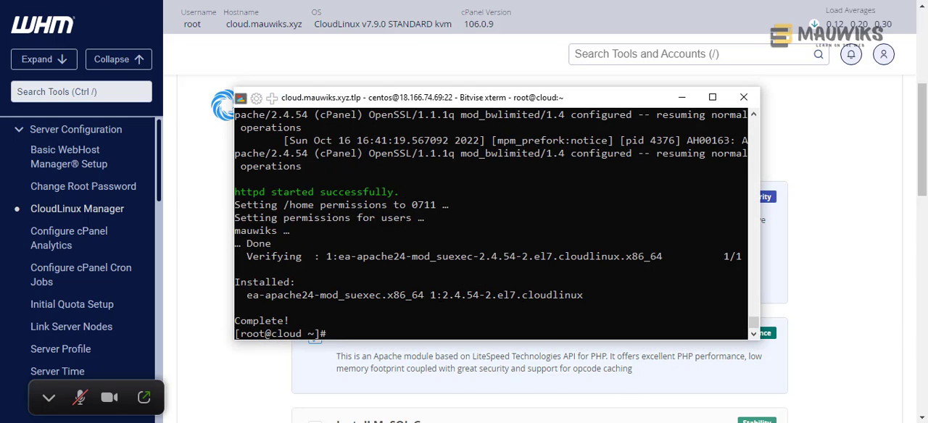
scroll(490, 224, up, 2)
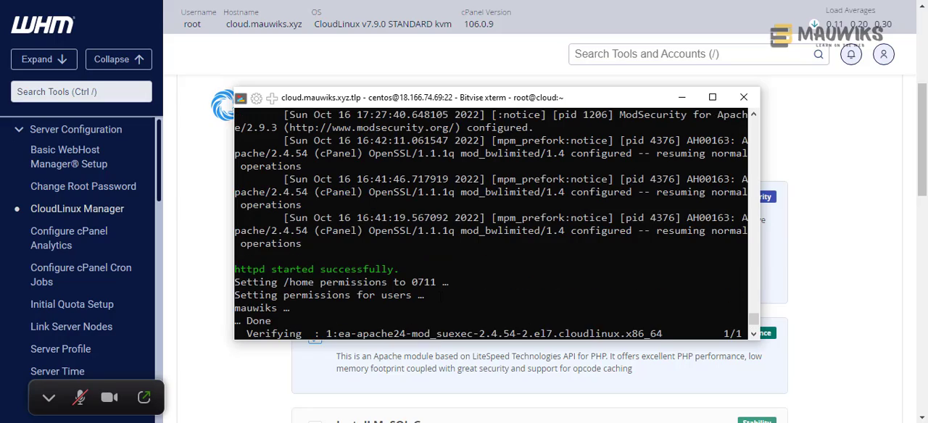
scroll(491, 224, up, 10)
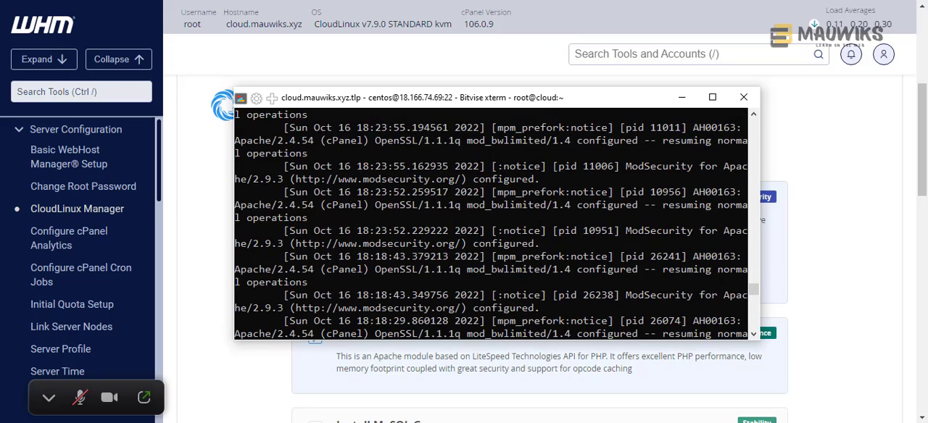
drag(754, 290, 759, 150)
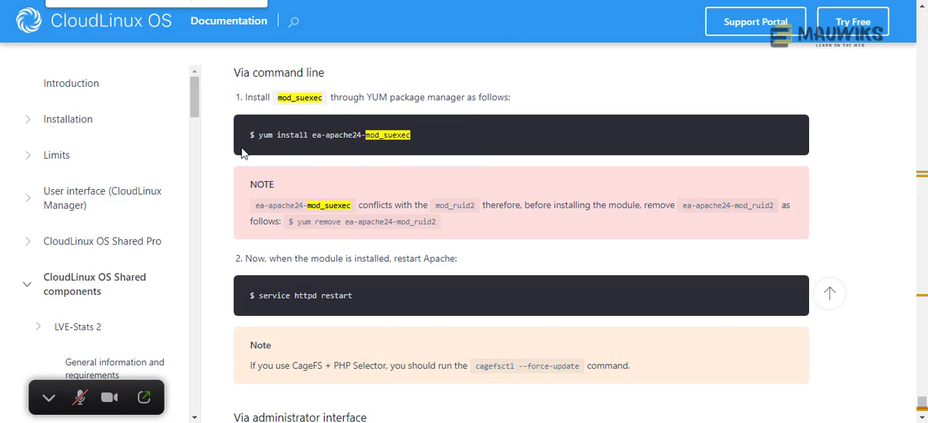
- Copy the service httpd restart command from the documentation and run it in the terminal to restart Apache
drag(363, 294, 259, 295)
key(ctrl+c)
right_click(339, 294)
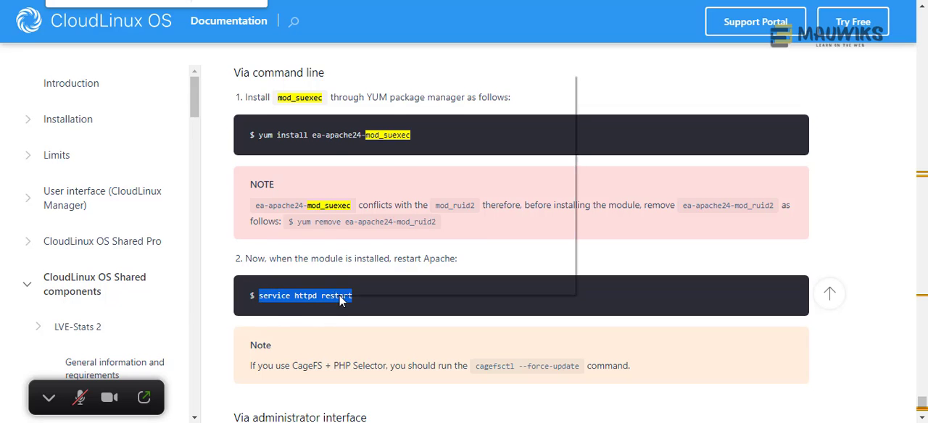
click(392, 82)
key(alt+Tab)
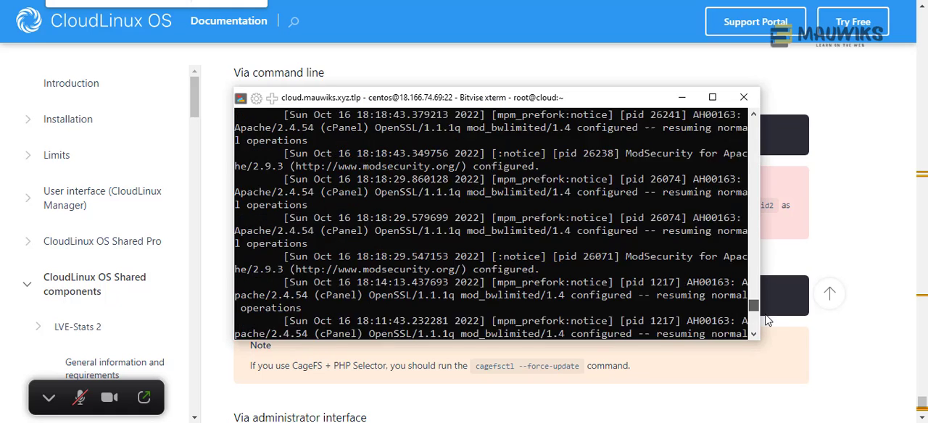
right_click(562, 319)
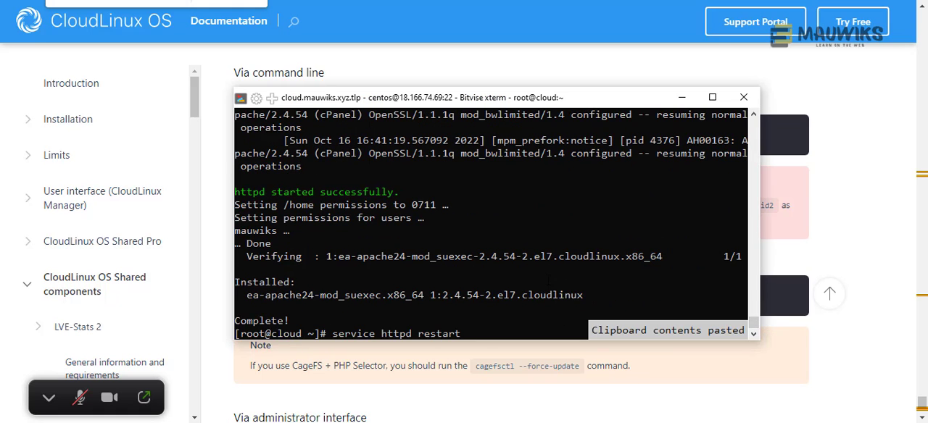
key(Return)
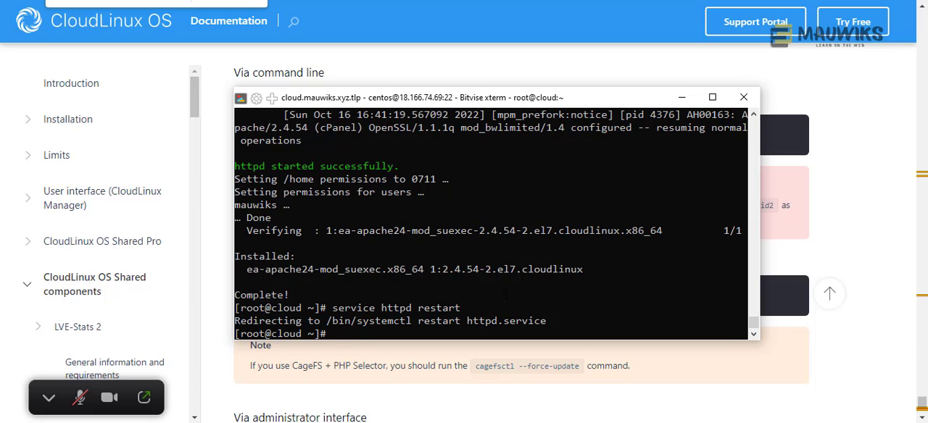
- Shift the terminal window aside, switch to WHM's CloudLinux Manager and reload the page
drag(444, 100, 478, 100)
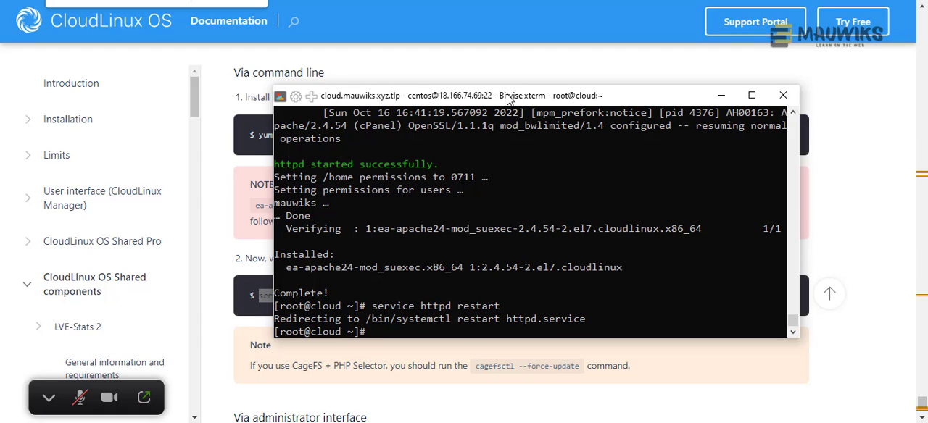
drag(507, 98, 488, 101)
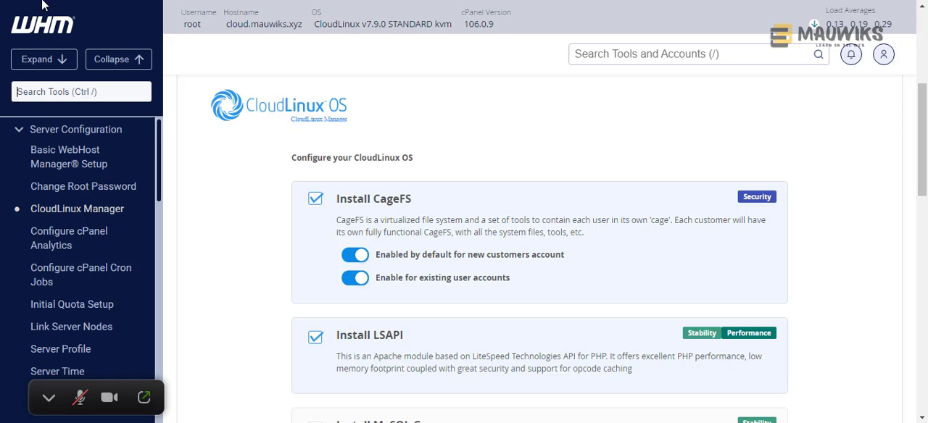
click(58, 1)
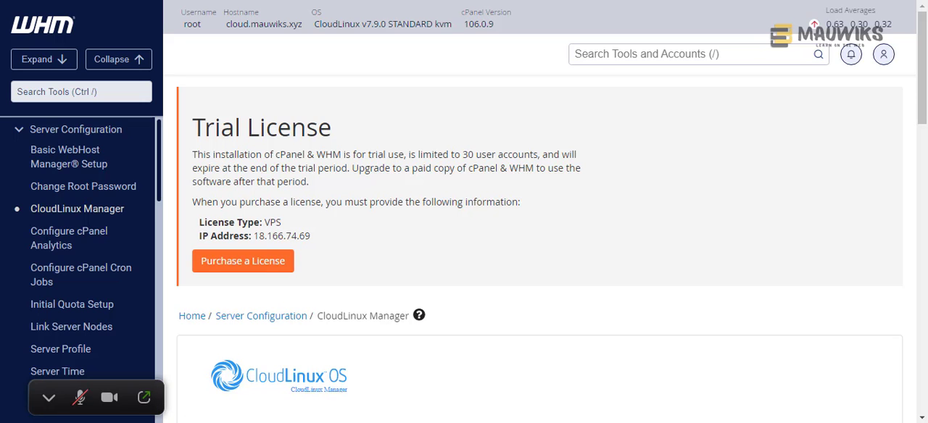
- Select CageFS for installation, enabled by default for new customers and for existing user accounts, and also select LSAPI
scroll(493, 288, down, 5)
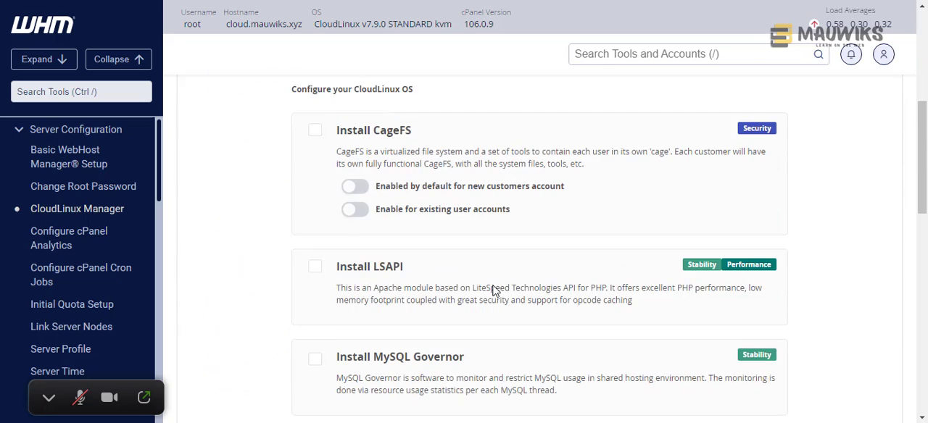
click(315, 131)
click(354, 189)
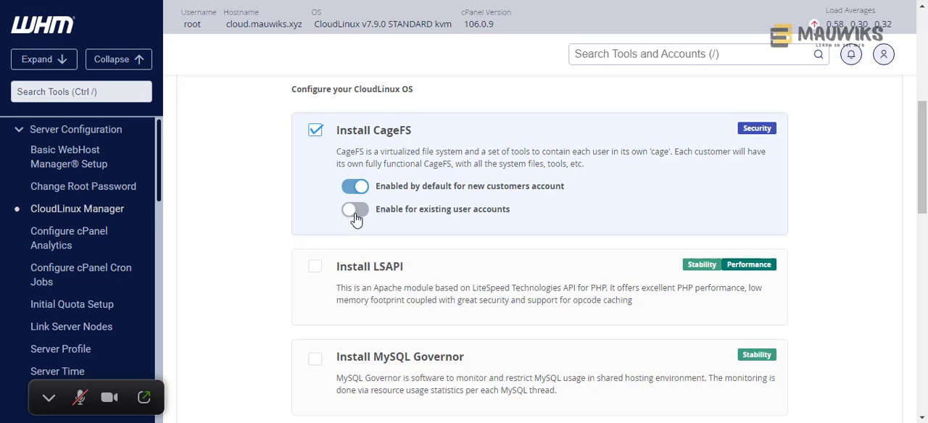
click(355, 209)
click(315, 269)
- Select MySQL Governor for installation and agree to the database backup notice
scroll(316, 274, down, 2)
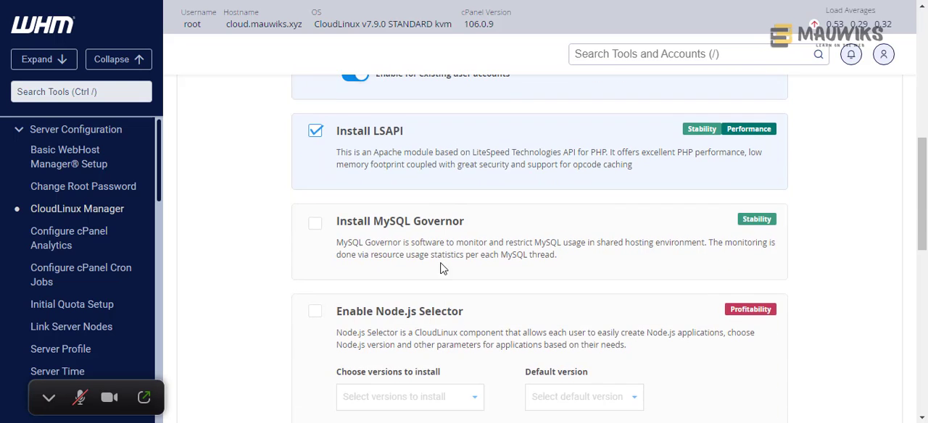
click(315, 227)
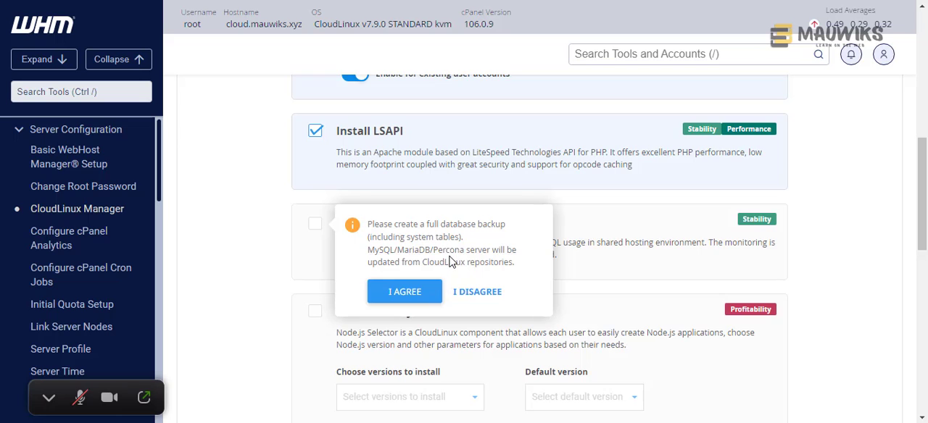
click(416, 293)
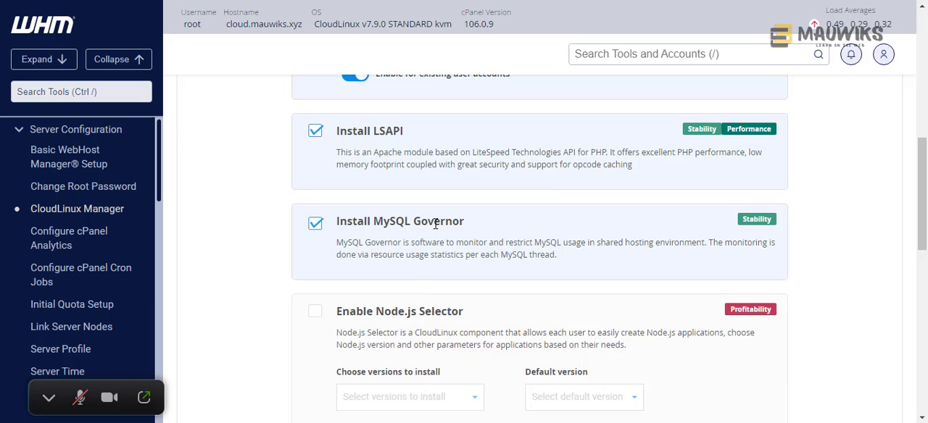
- Enable the Node.js Selector component and bring its list of installable versions into view
scroll(451, 326, down, 1)
scroll(451, 326, down, 2)
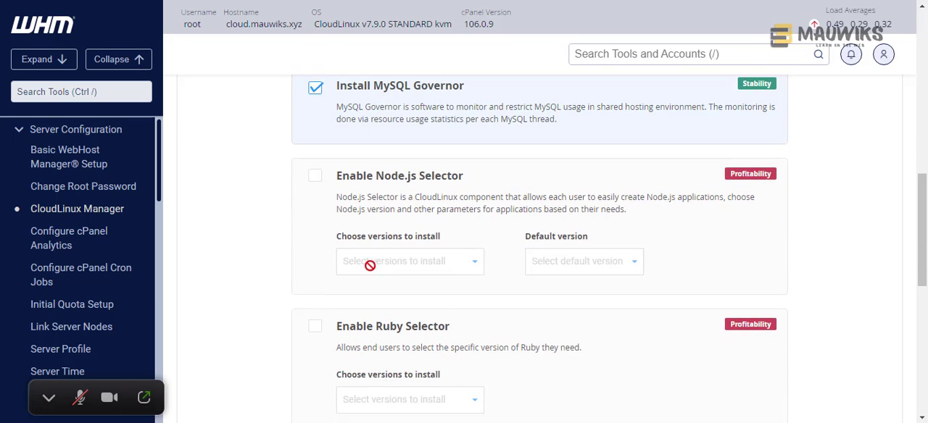
scroll(363, 237, up, 1)
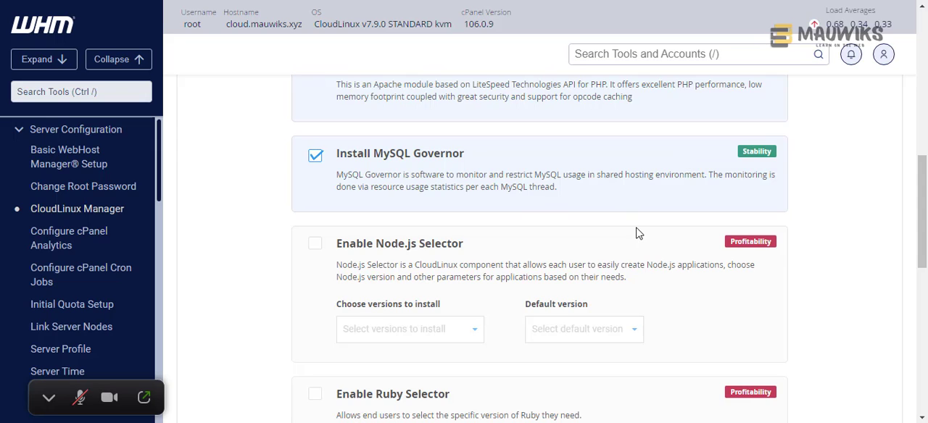
click(315, 245)
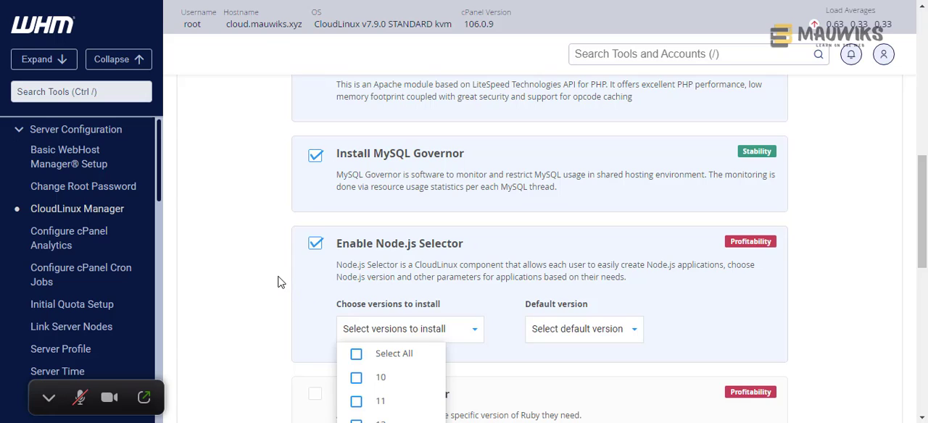
click(314, 243)
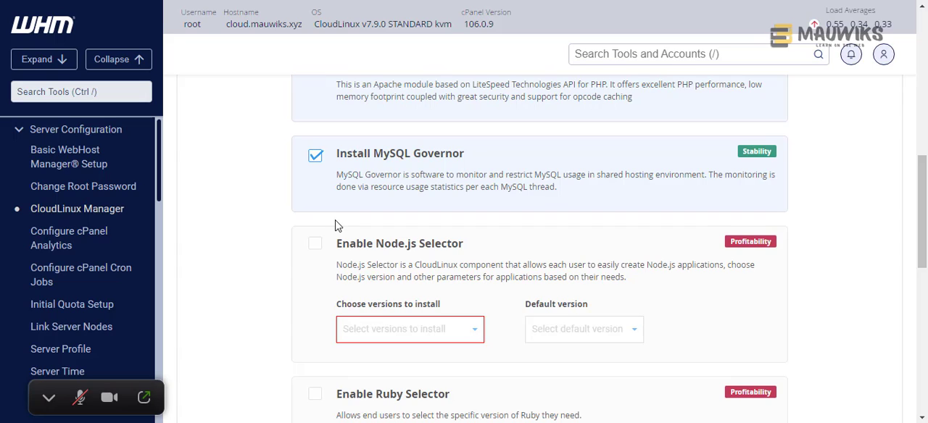
click(314, 250)
scroll(300, 300, down, 2)
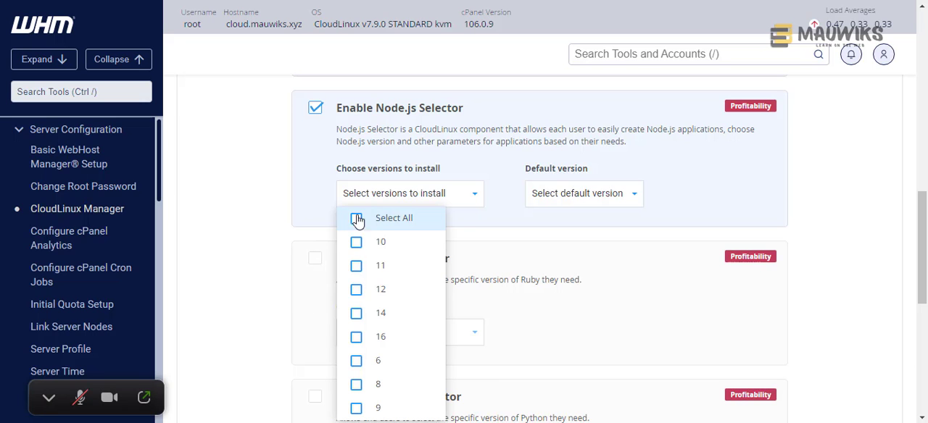
scroll(355, 221, down, 3)
scroll(366, 225, up, 2)
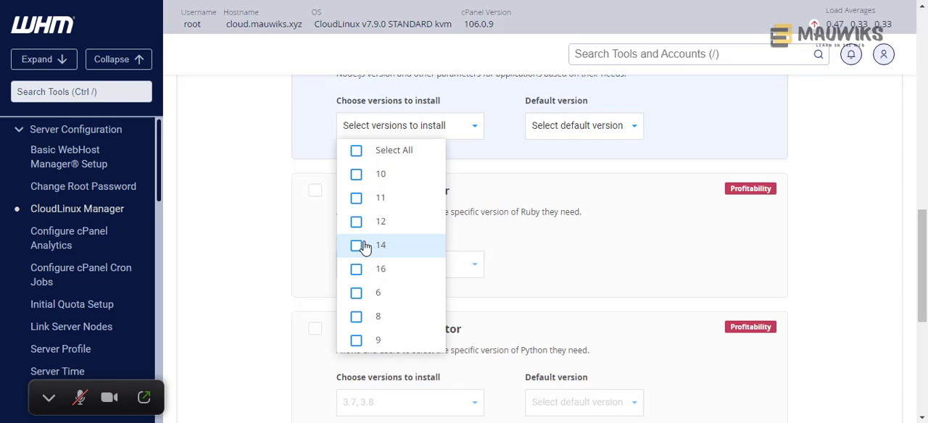
click(356, 178)
click(356, 200)
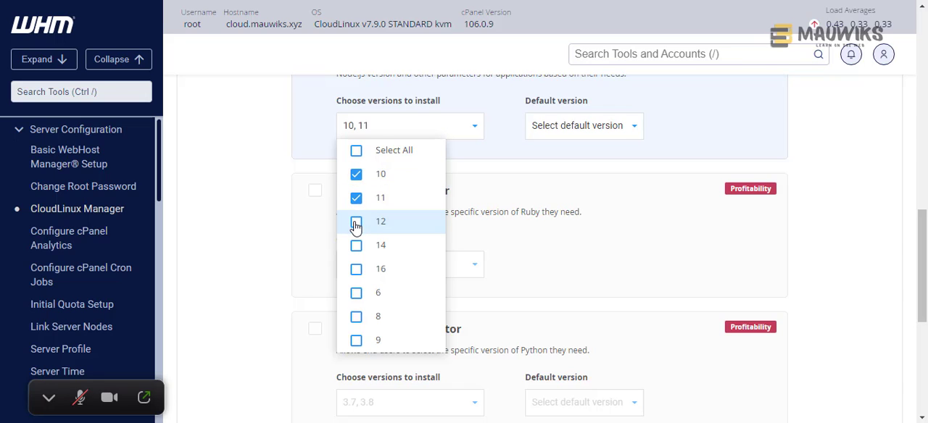
click(355, 225)
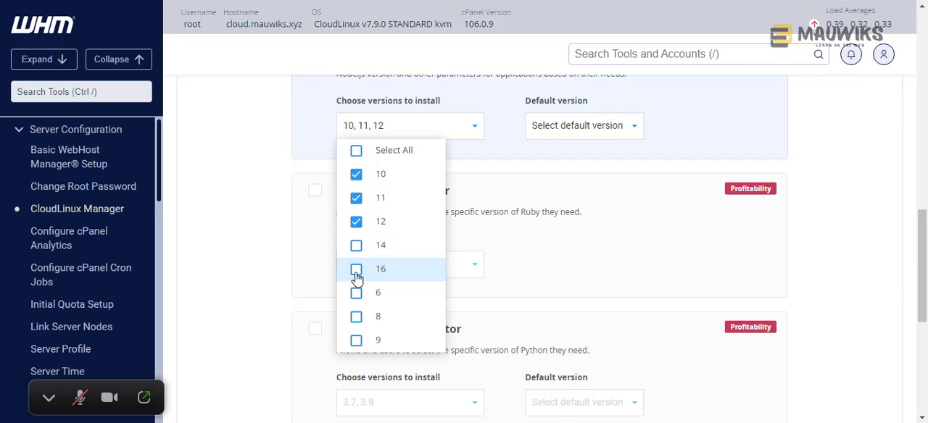
click(356, 176)
click(356, 199)
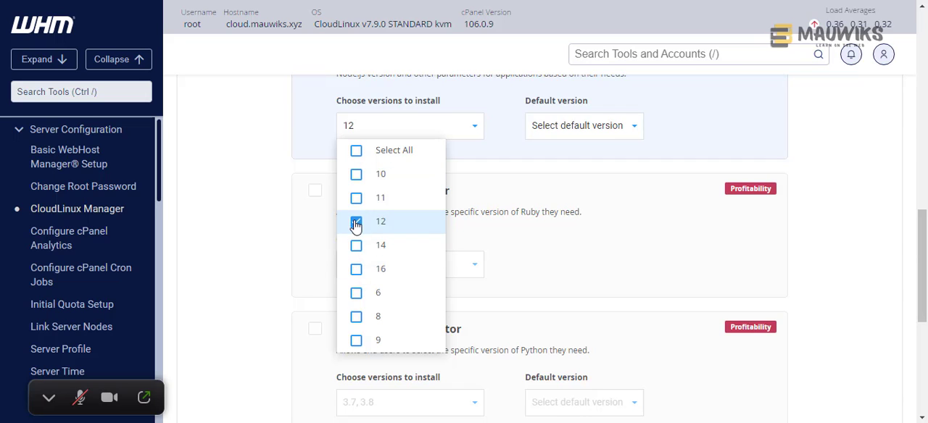
click(356, 222)
- Choose Node.js versions 12, 14 and 16 to install and set 12 as the default version
scroll(373, 269, up, 1)
click(356, 336)
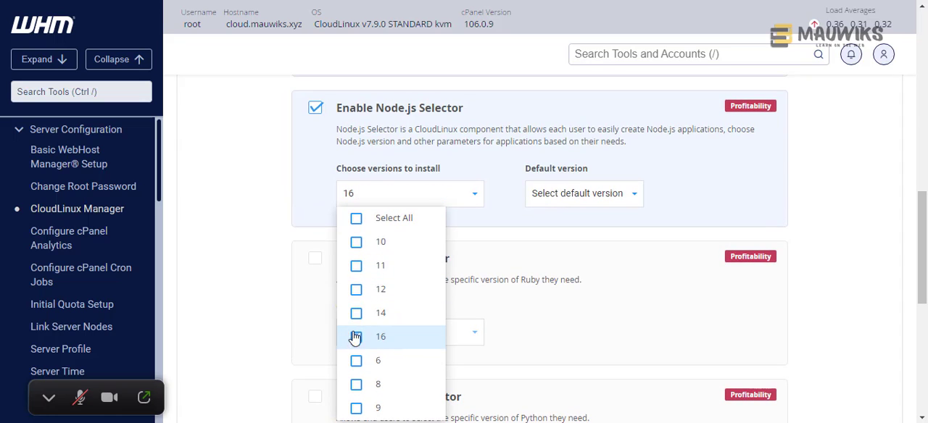
click(356, 313)
click(356, 290)
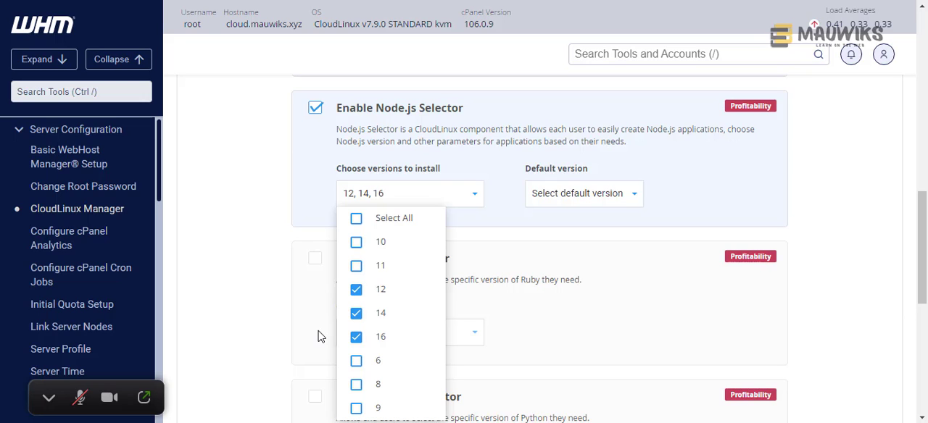
click(589, 197)
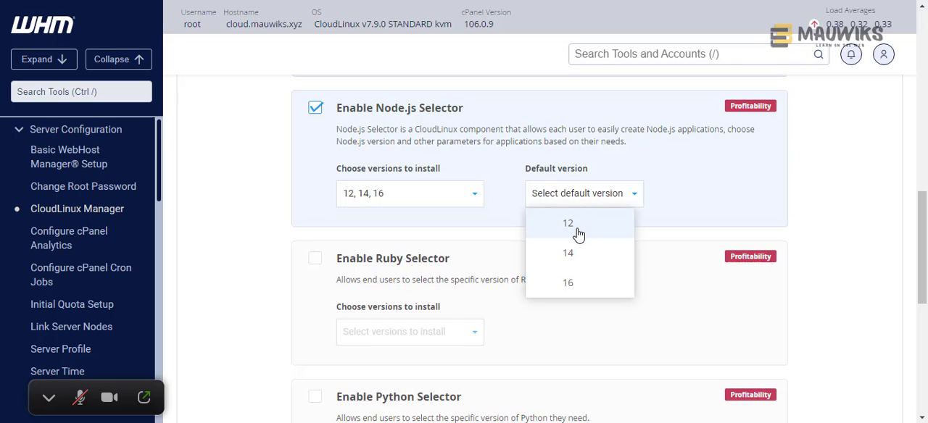
click(578, 234)
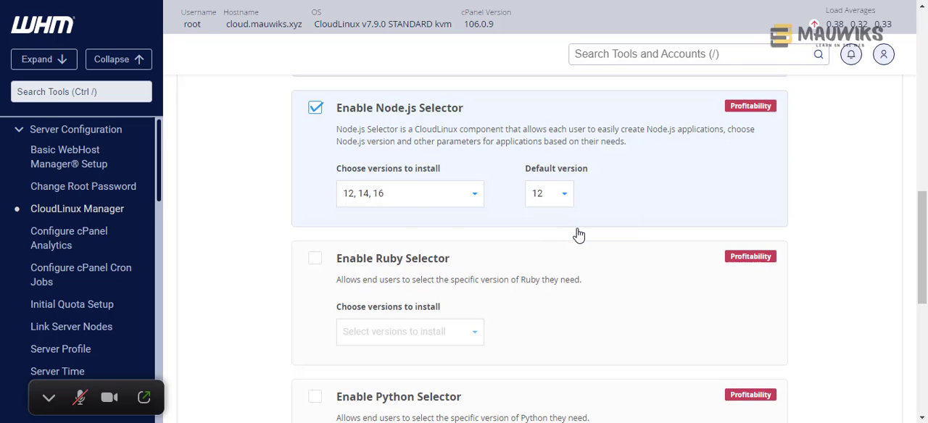
- Review the chosen Node.js versions and default version options, and dismiss the Zoom reminder
click(403, 198)
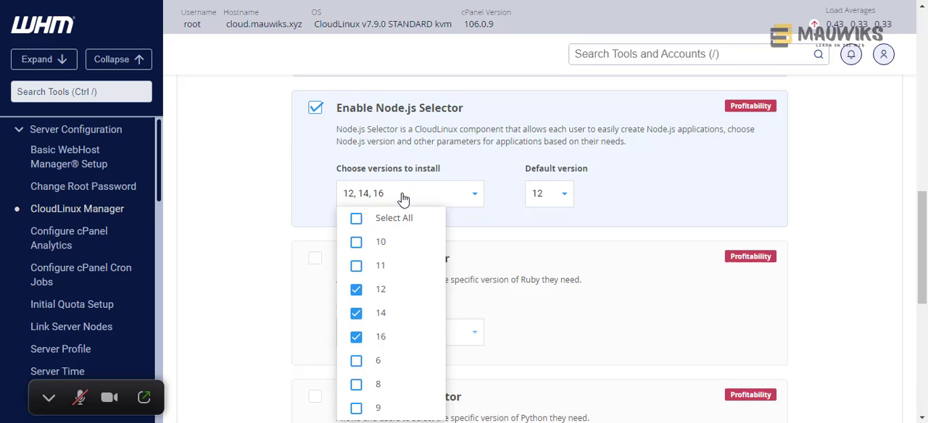
click(571, 201)
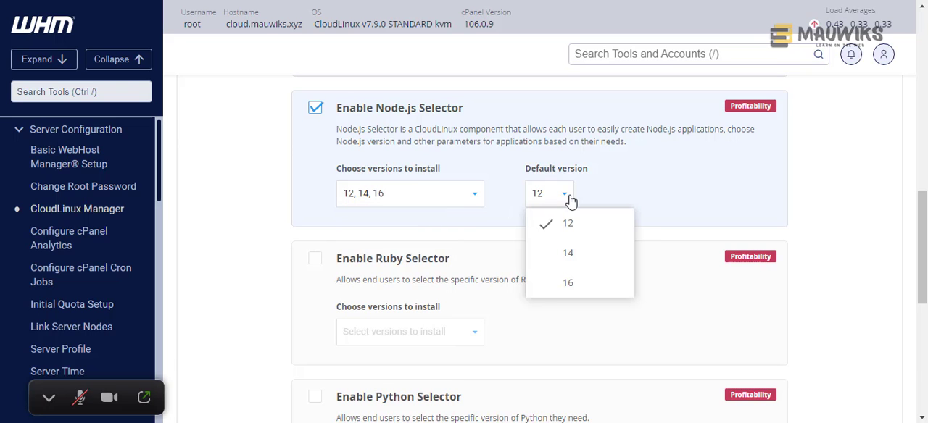
click(638, 196)
scroll(638, 196, down, 2)
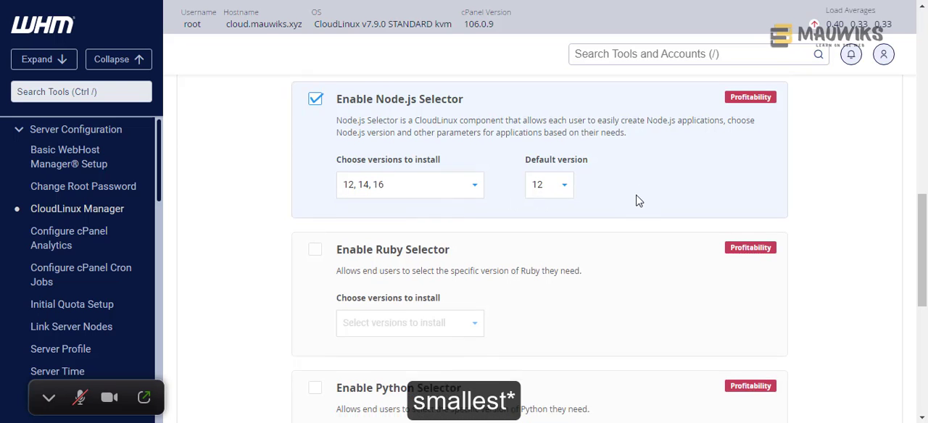
scroll(639, 201, up, 2)
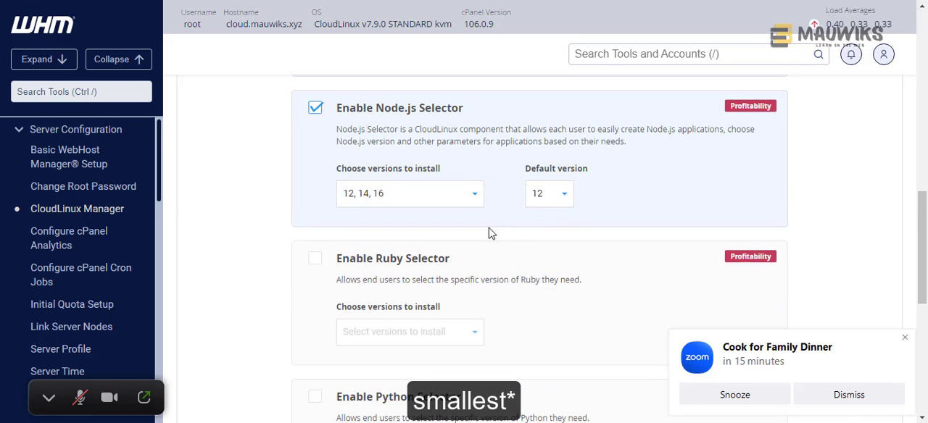
click(848, 397)
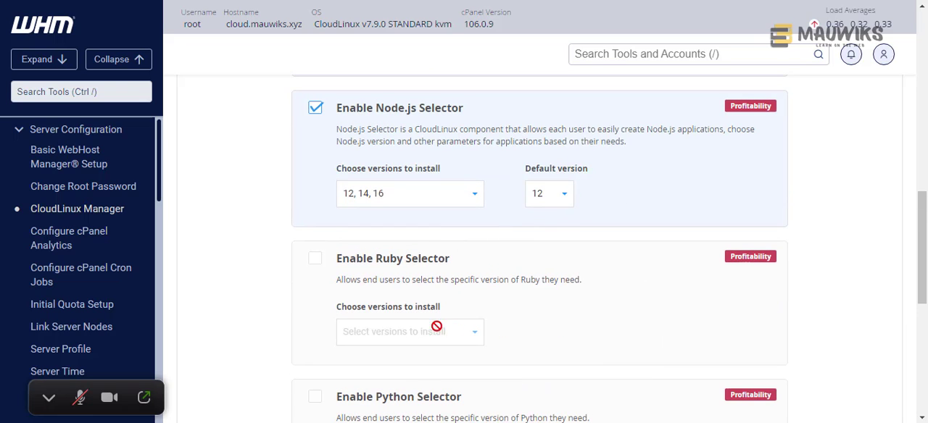
- Enable the Ruby Selector and choose Ruby versions 2.7, 3.0 and 3.1 to install
click(315, 259)
scroll(292, 314, down, 2)
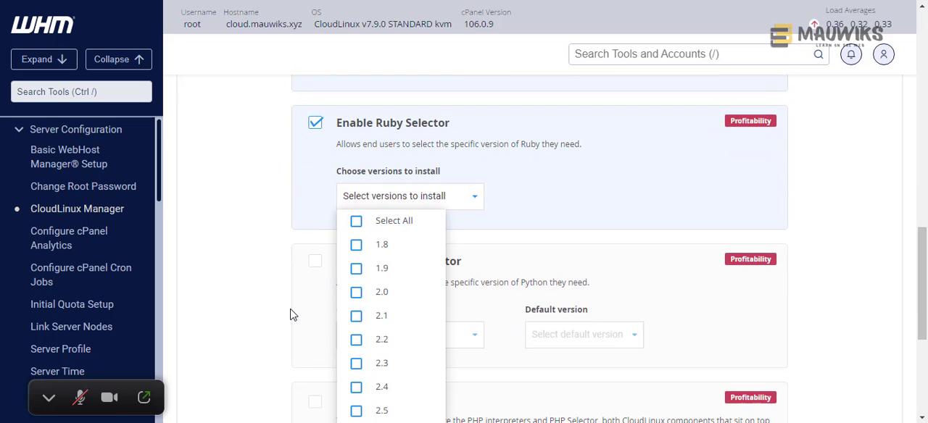
scroll(475, 276, down, 2)
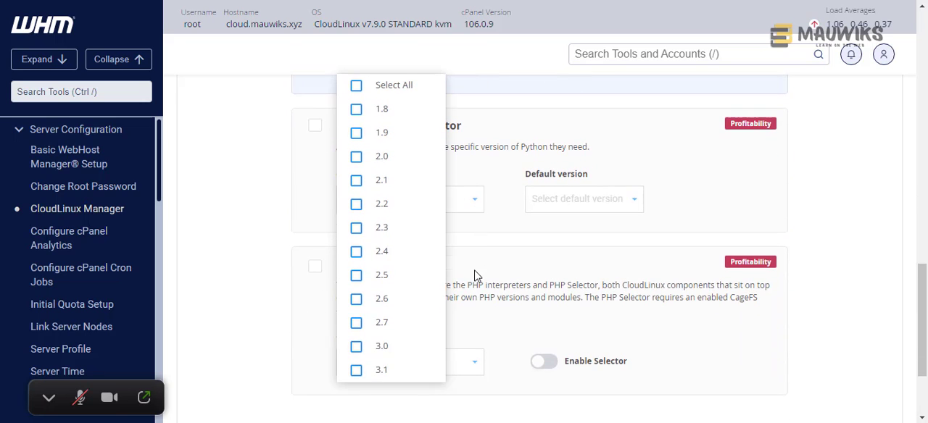
click(356, 371)
click(356, 348)
click(356, 323)
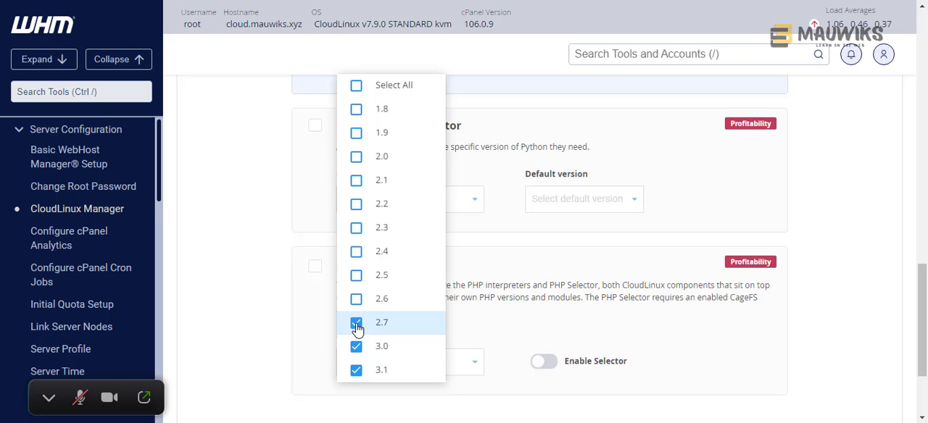
click(488, 105)
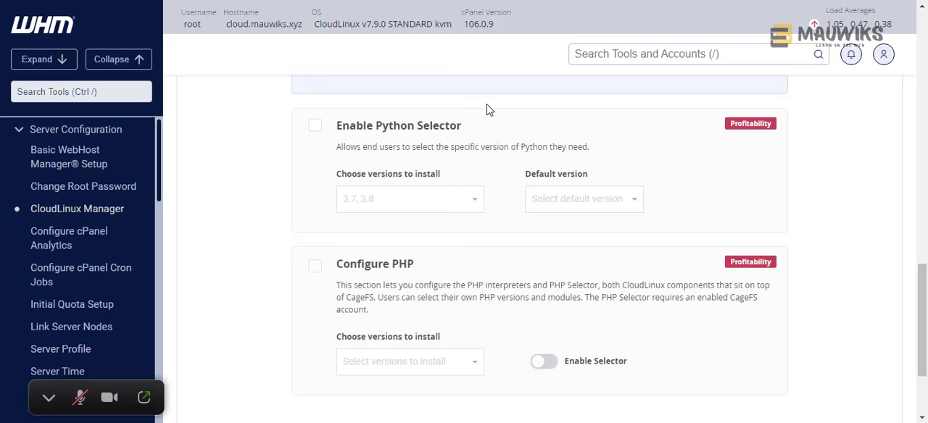
scroll(475, 196, up, 3)
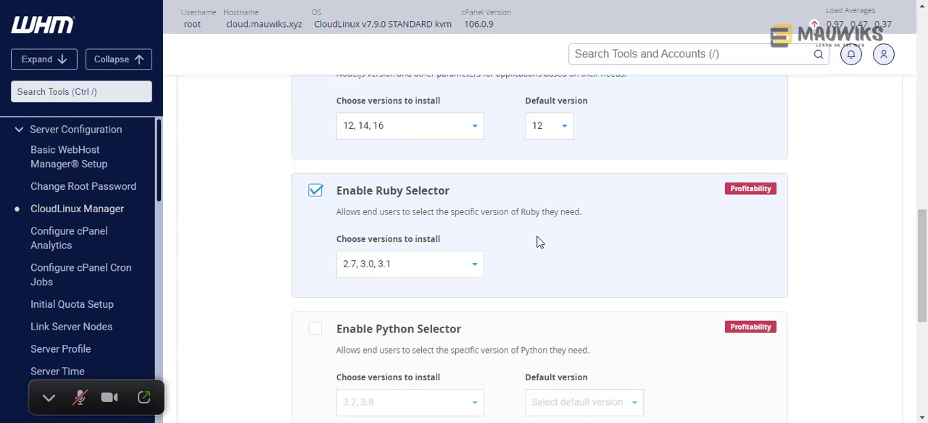
- Enable the Python Selector component in the CloudLinux setup wizard
scroll(640, 233, up, 2)
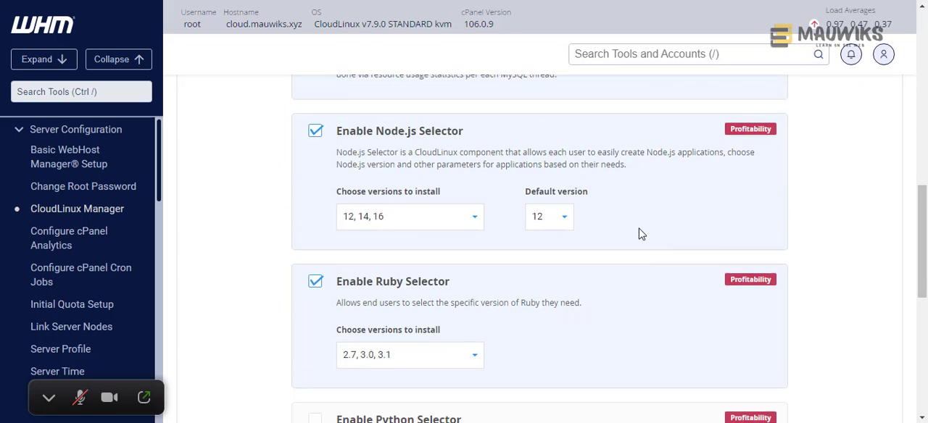
scroll(640, 233, down, 3)
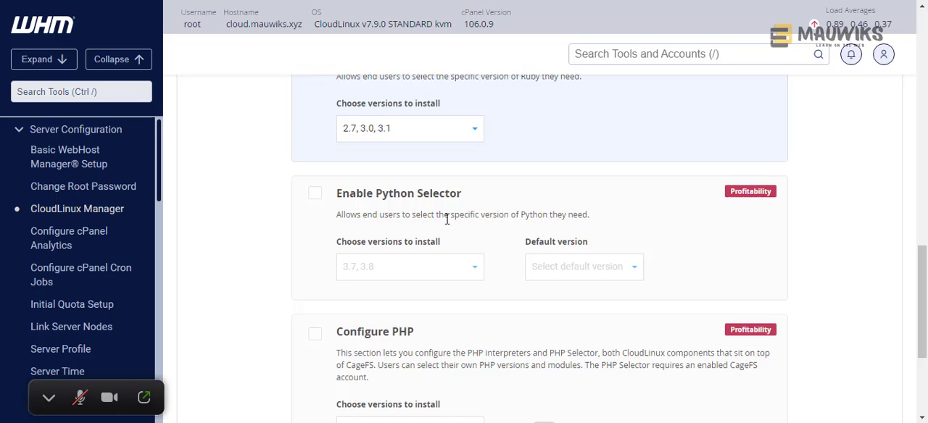
click(315, 195)
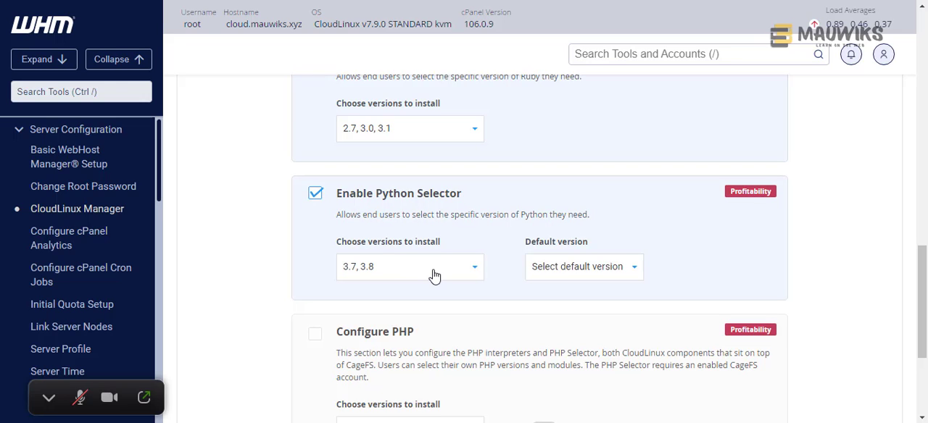
- Review the category labels, such as Profitability, Stability, Performance and Security, on the wizard's components from CageFS through Configure PHP
mouse_move(724, 192)
mouse_down()
mouse_move(803, 194)
mouse_move(728, 190)
mouse_up()
click(729, 194)
drag(732, 194, 770, 193)
click(770, 193)
scroll(644, 235, up, 2)
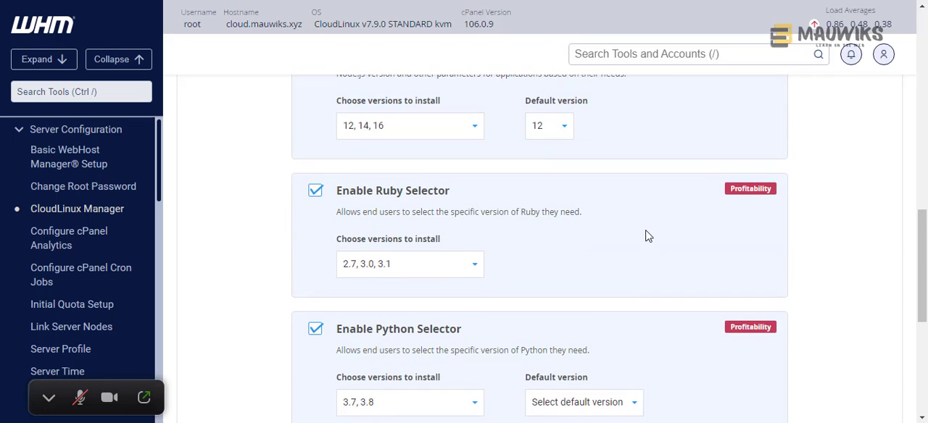
scroll(646, 236, up, 1)
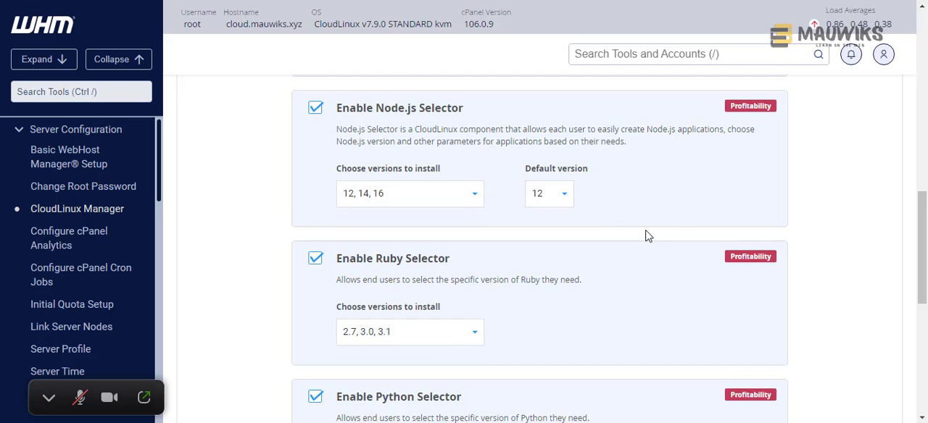
scroll(644, 234, up, 1)
double_click(736, 172)
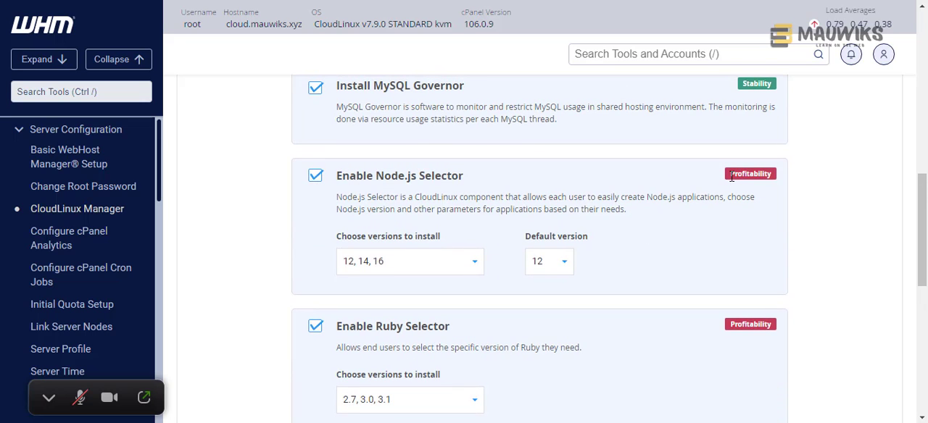
drag(731, 176, 769, 177)
click(769, 178)
scroll(522, 324, down, 3)
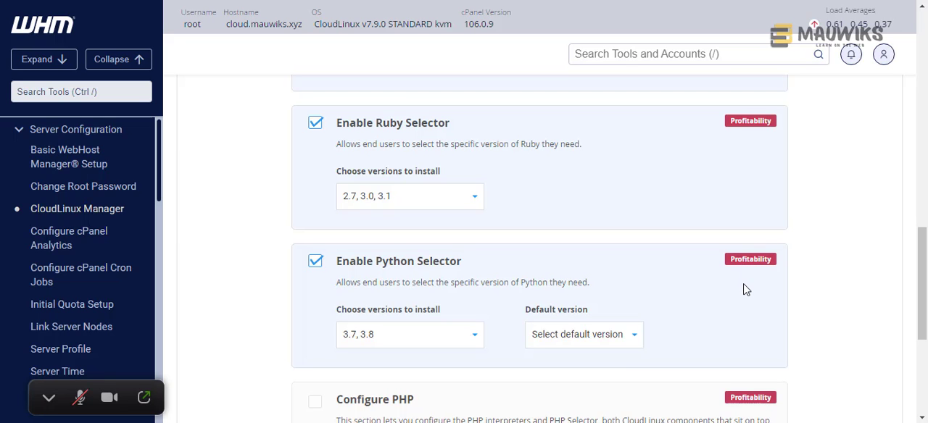
scroll(747, 290, up, 5)
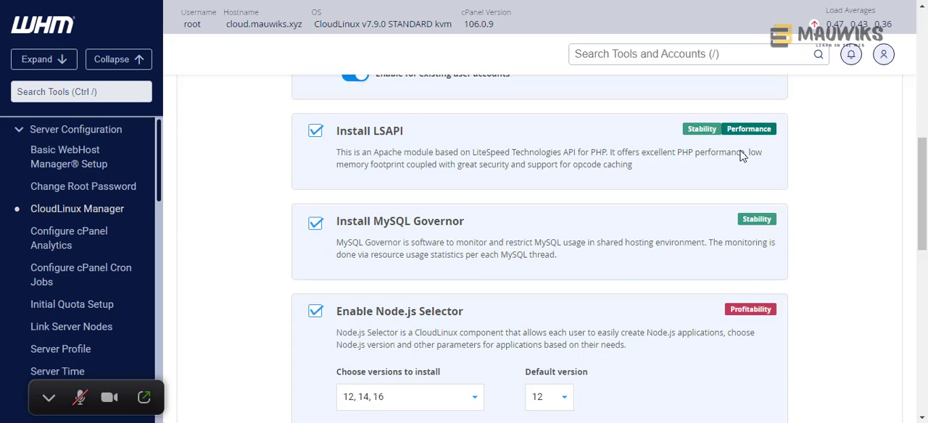
scroll(757, 207, up, 3)
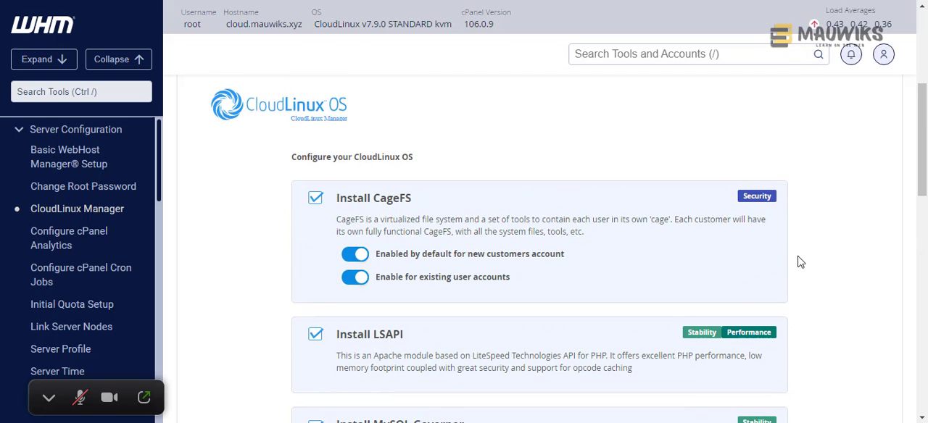
scroll(798, 265, down, 3)
scroll(793, 271, down, 7)
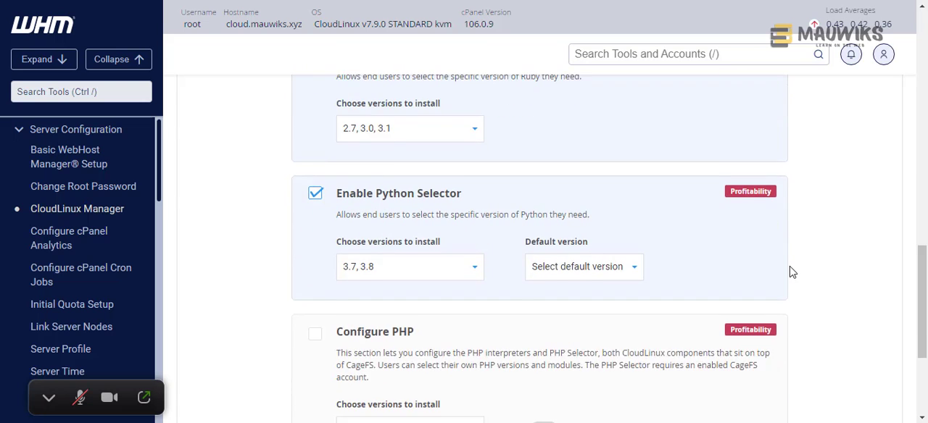
scroll(793, 271, down, 2)
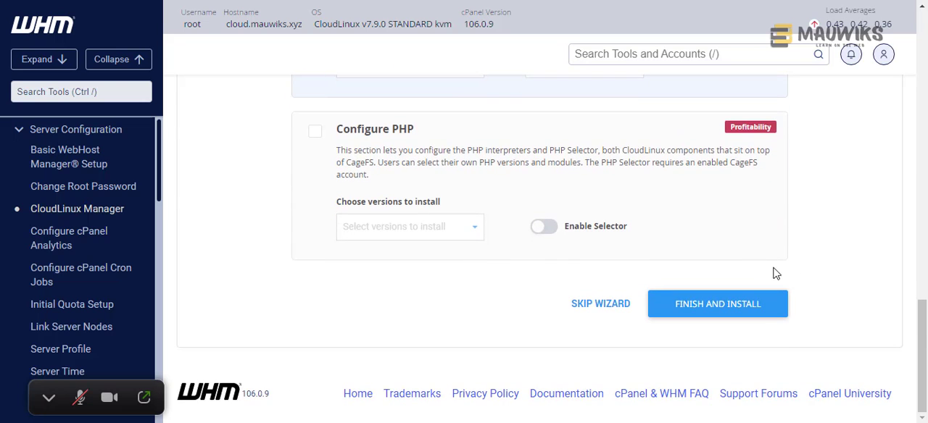
scroll(468, 261, up, 2)
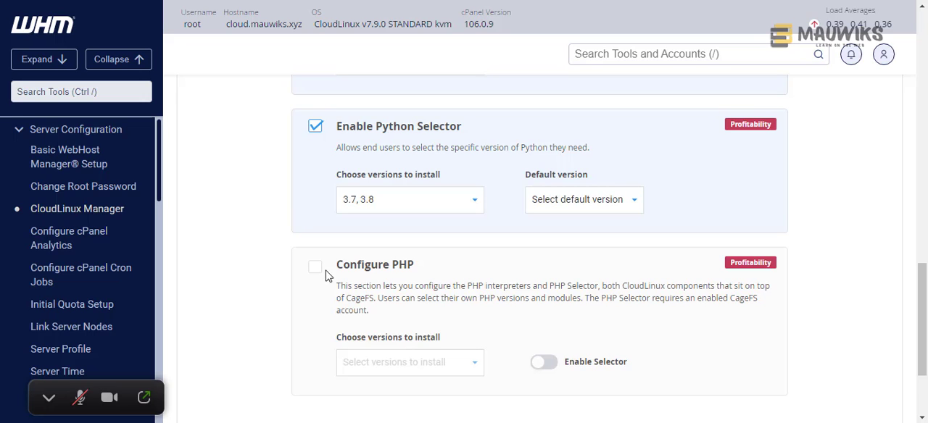
- Try to enable Configure PHP, acknowledging its notice, and set the Python Selector's default version to 3.7
click(316, 273)
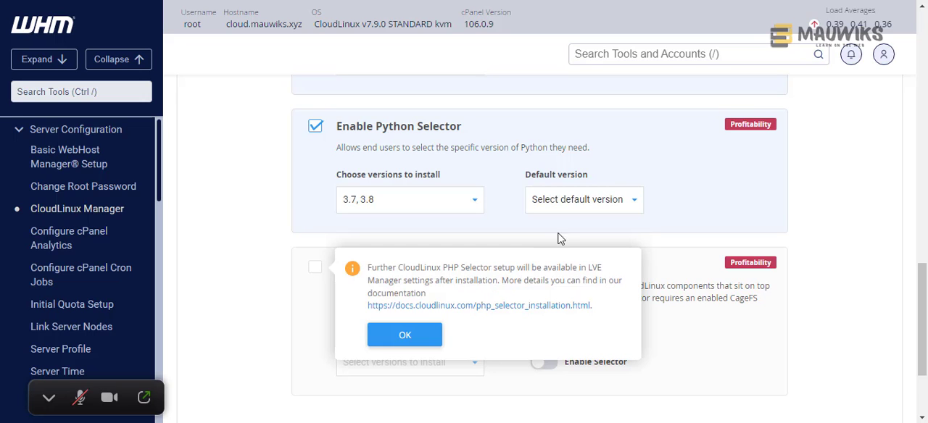
click(398, 338)
click(616, 200)
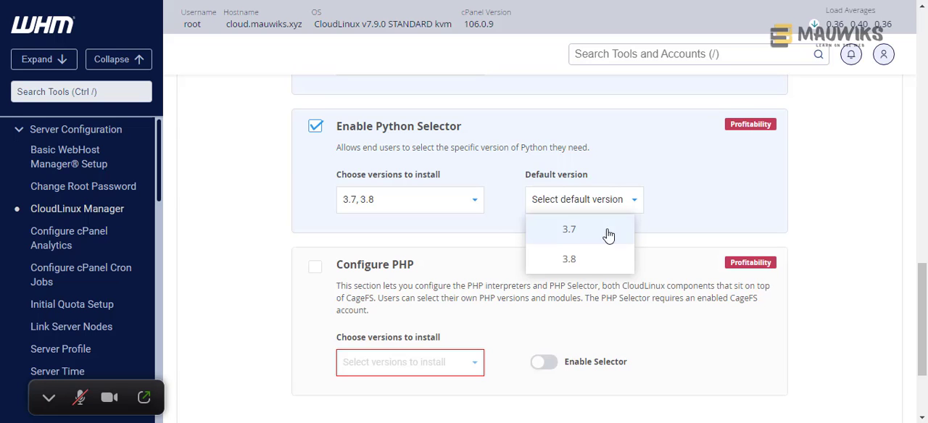
click(562, 232)
scroll(431, 259, up, 4)
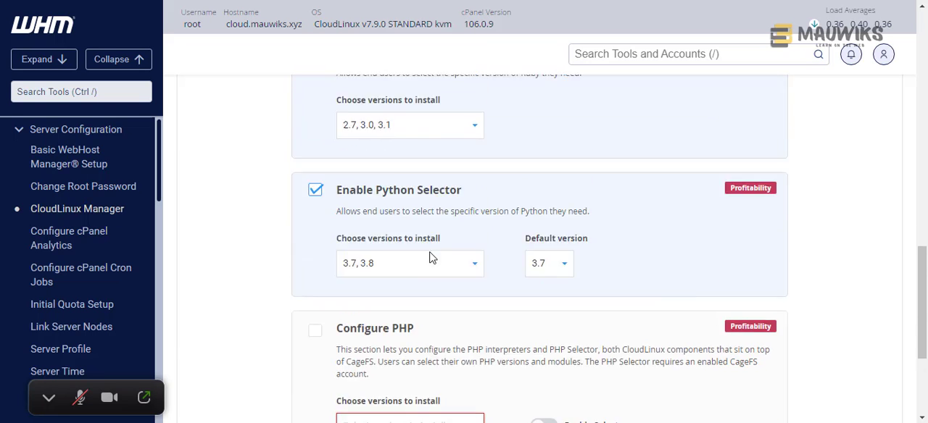
- Add Python 3.9 to the versions to install and check the default version choices
scroll(431, 254, down, 2)
scroll(431, 252, down, 4)
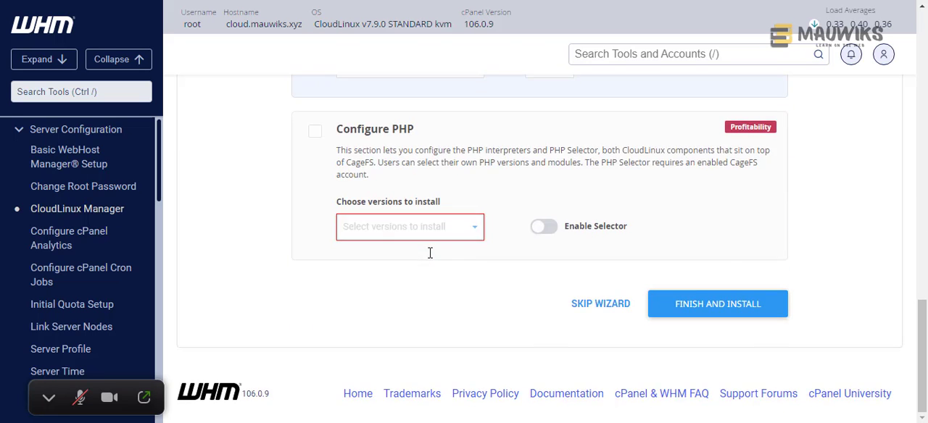
scroll(406, 232, up, 2)
click(383, 212)
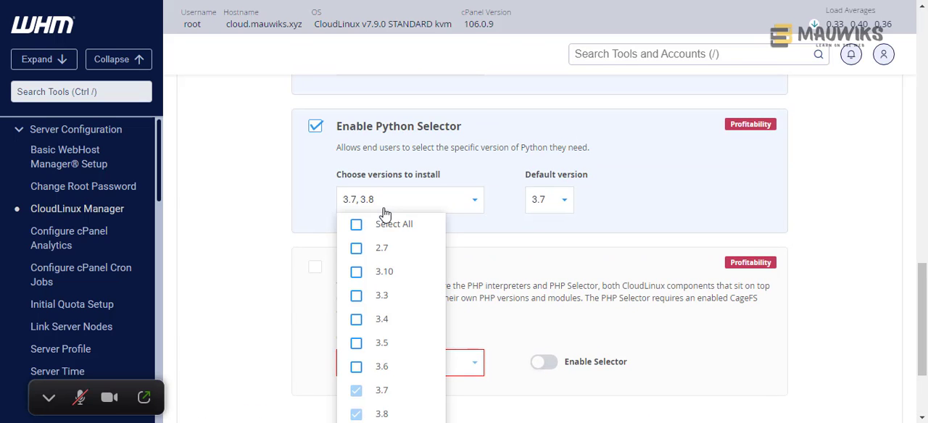
scroll(508, 257, down, 1)
scroll(507, 257, down, 1)
click(366, 305)
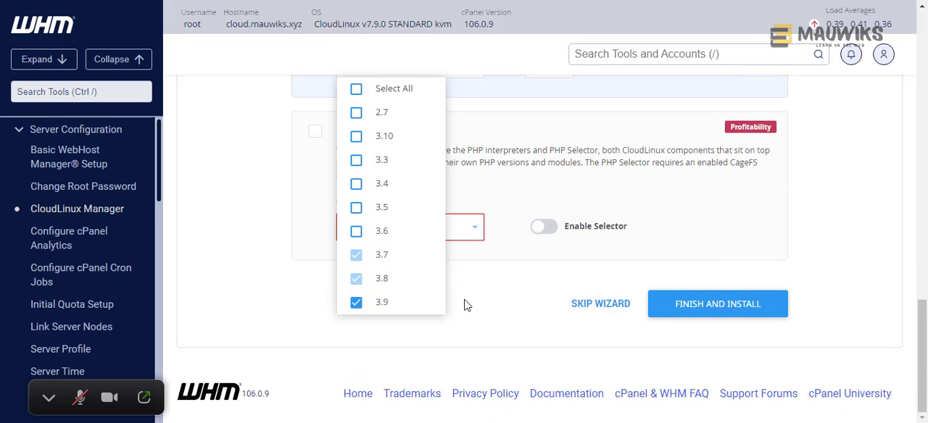
scroll(468, 305, up, 3)
click(560, 269)
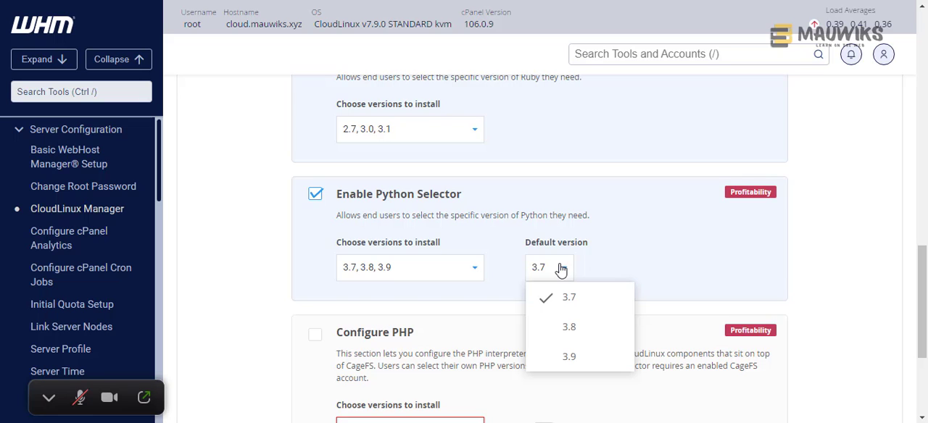
click(632, 265)
- Enable Configure PHP, acknowledge its notice and choose PHP versions 7.4, 8.0 and 8.1 to install
scroll(425, 292, down, 2)
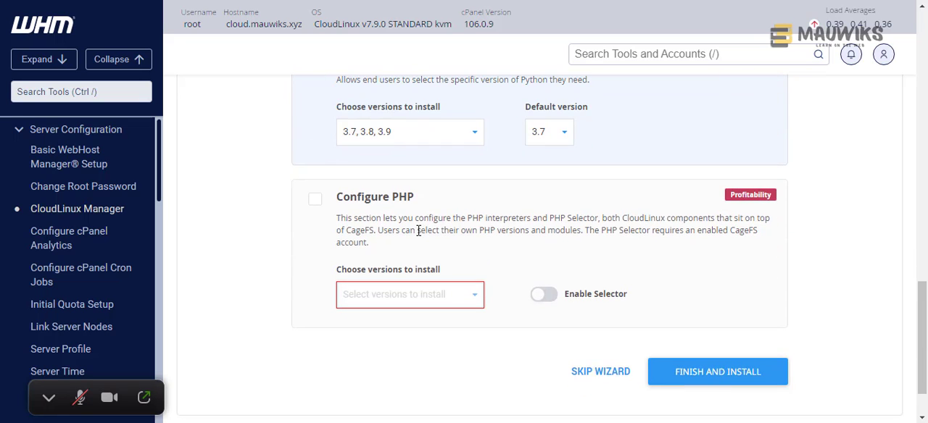
click(315, 200)
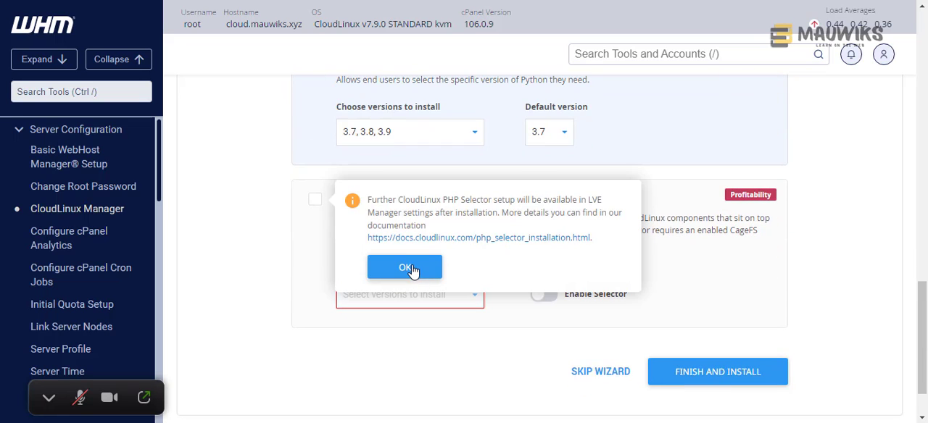
click(408, 268)
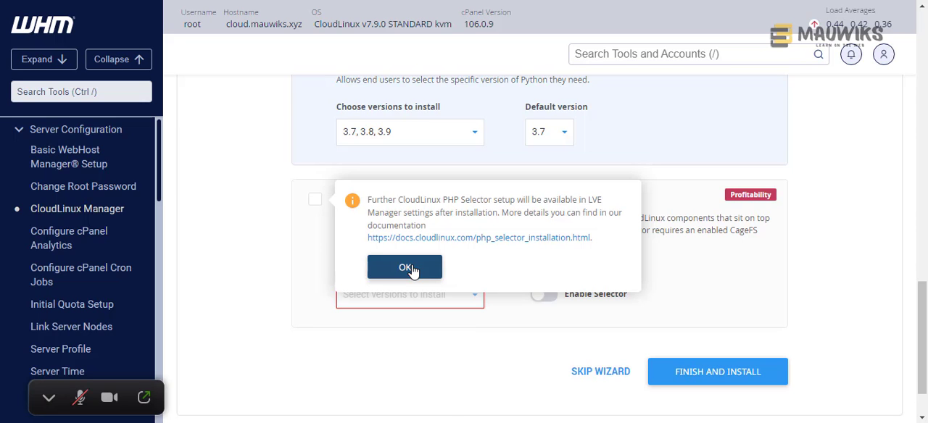
scroll(487, 327, down, 2)
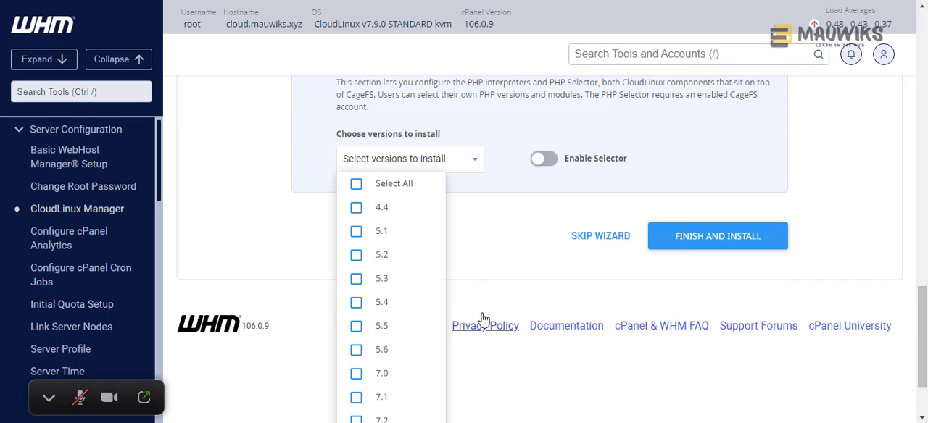
scroll(403, 290, down, 2)
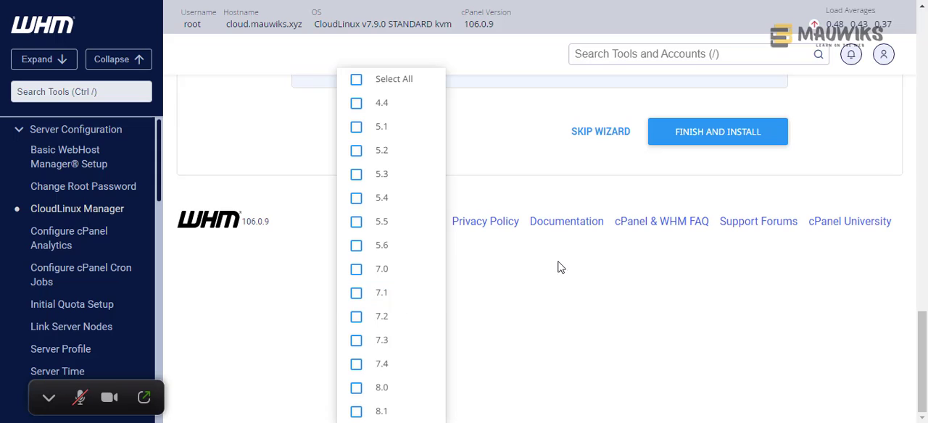
click(356, 411)
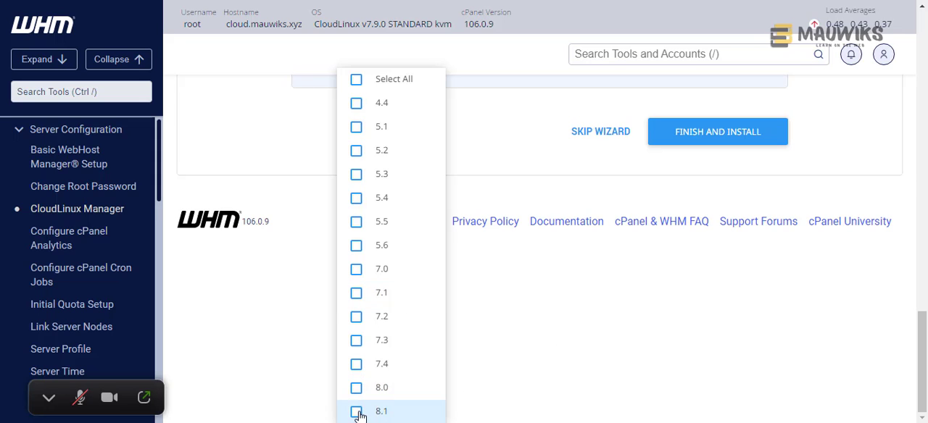
click(356, 388)
click(356, 366)
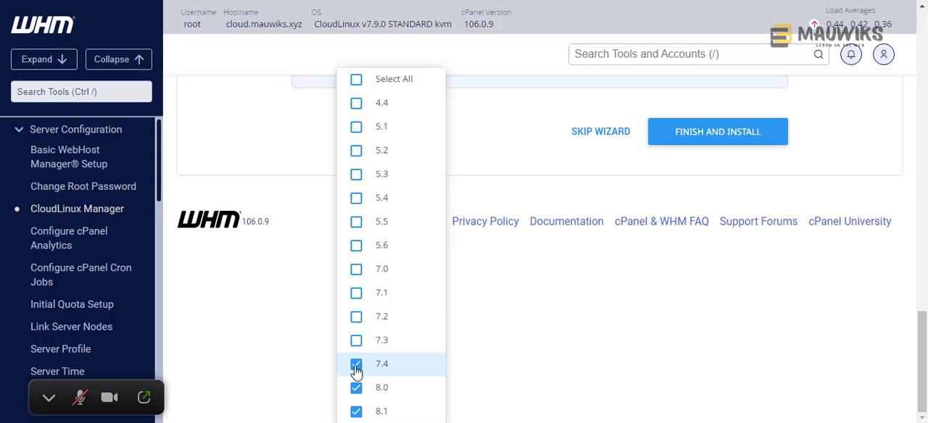
click(506, 380)
- Turn on the PHP Selector, then finish the wizard and start installing the chosen CloudLinux components
scroll(549, 263, up, 3)
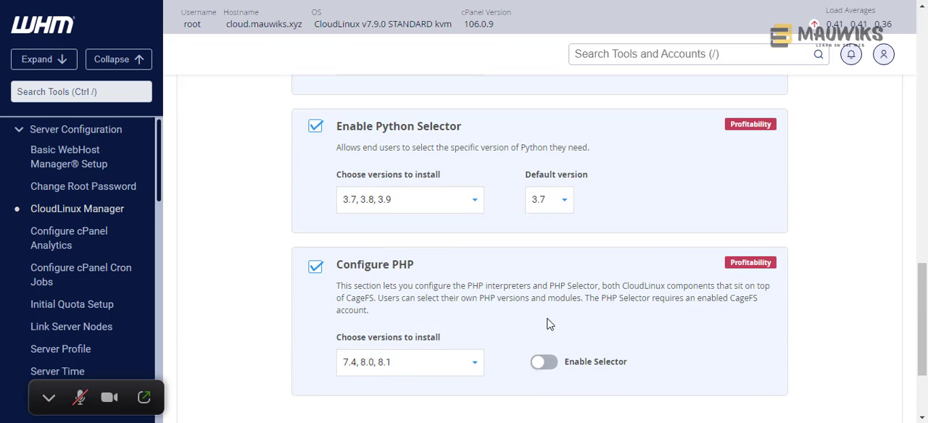
click(543, 364)
scroll(575, 330, down, 3)
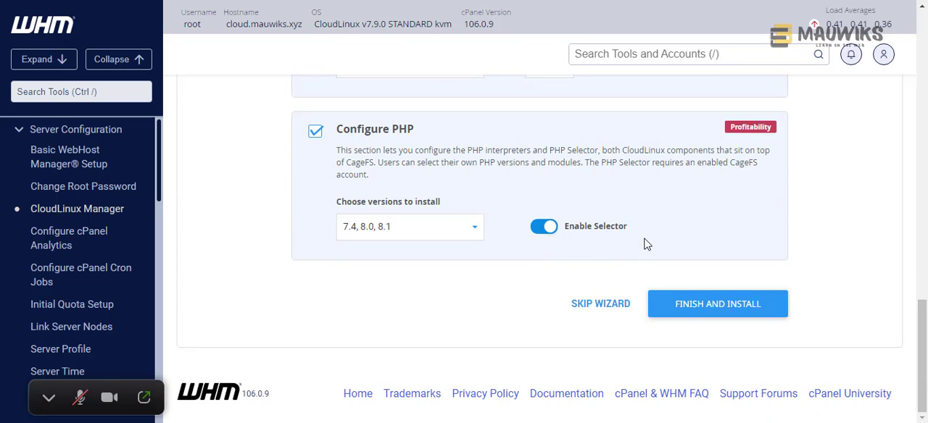
click(678, 315)
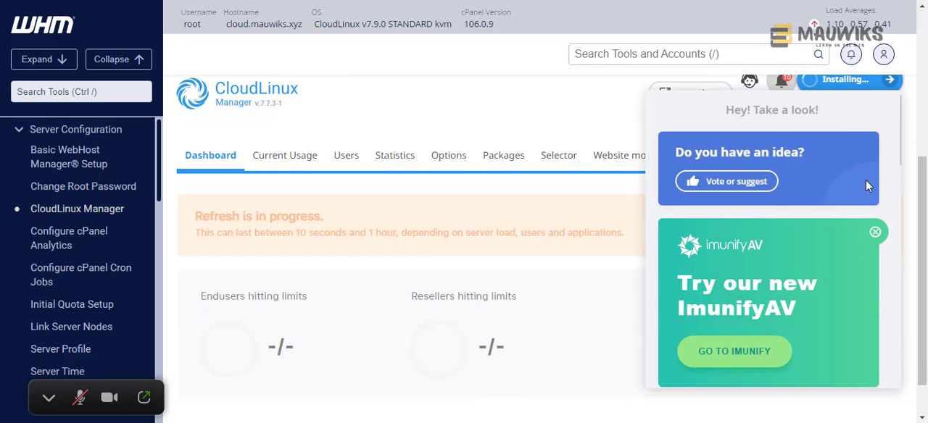
- Examine the CloudLinux Manager dashboard, including the installation indicator, the limits summary, the language selector cards and the notifications
scroll(865, 180, up, 2)
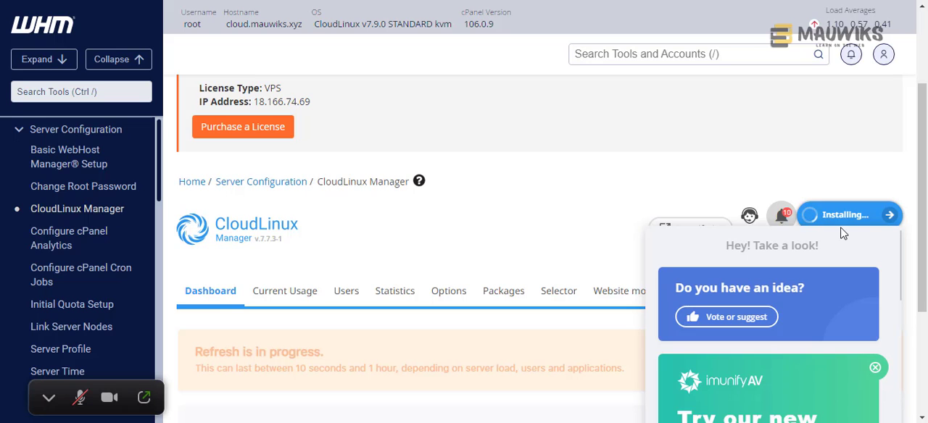
scroll(824, 249, down, 1)
scroll(822, 248, down, 4)
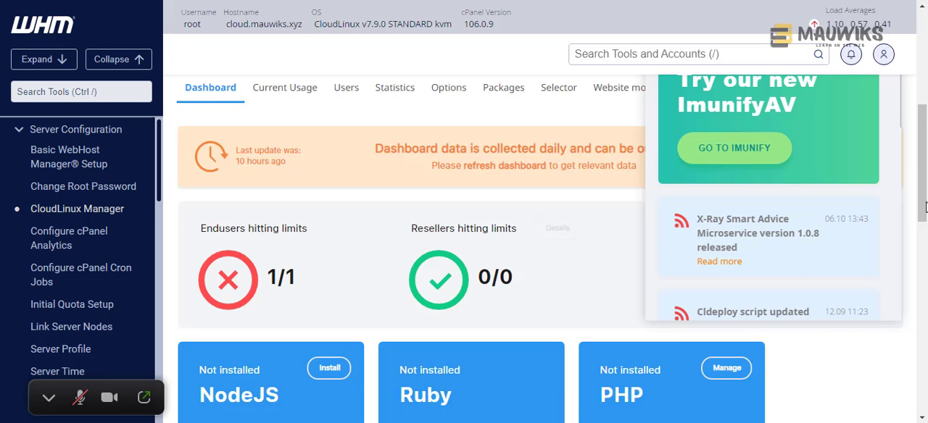
scroll(499, 274, up, 2)
scroll(789, 264, up, 1)
scroll(789, 261, up, 1)
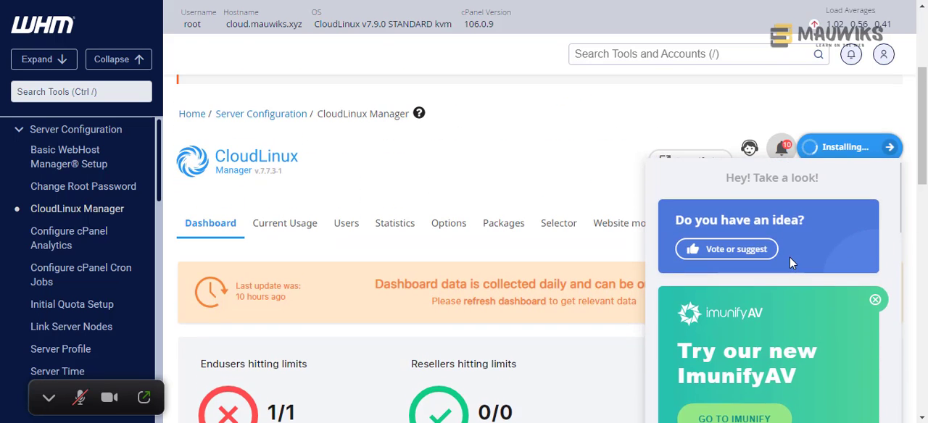
scroll(790, 261, down, 5)
scroll(915, 264, down, 3)
scroll(739, 304, up, 5)
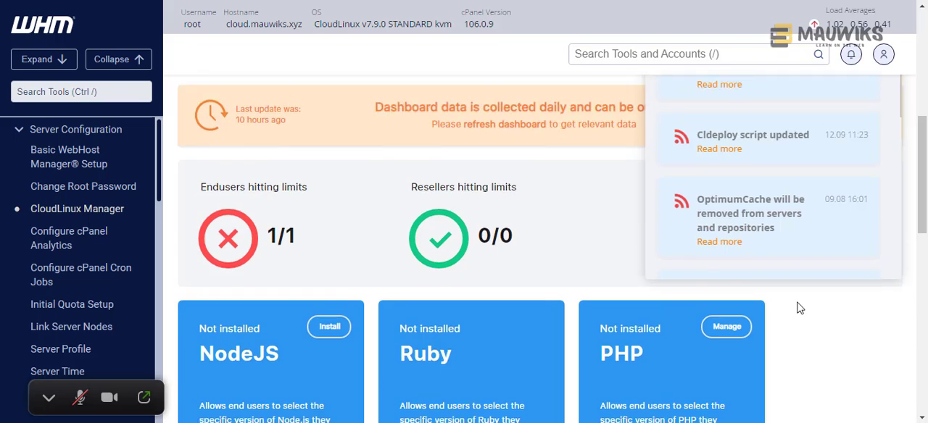
scroll(832, 271, down, 2)
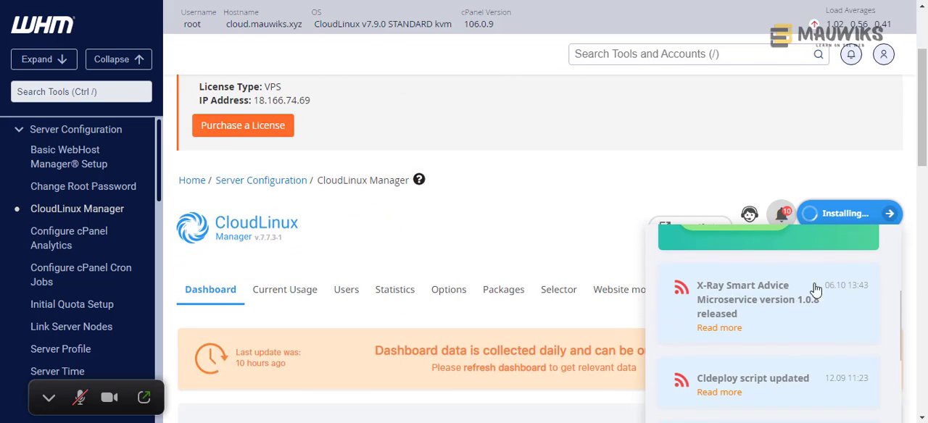
scroll(768, 305, up, 1)
scroll(794, 330, up, 3)
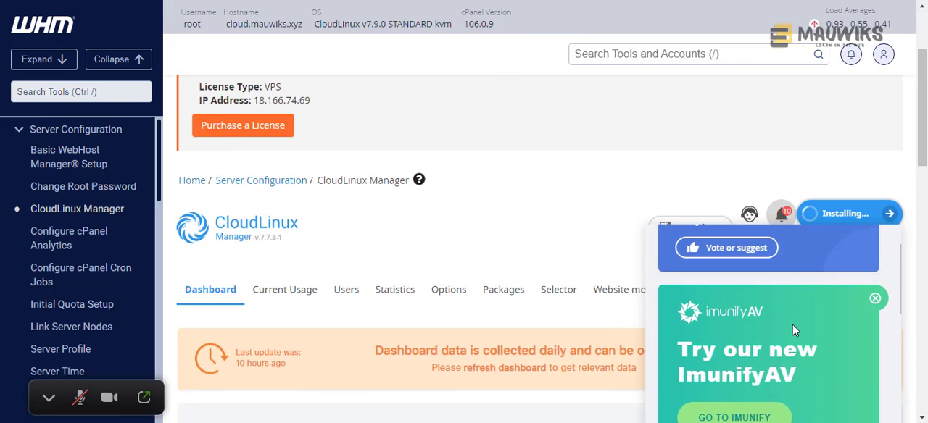
- Switch to the CloudLinux documentation and review the EasyApache 4 instructions for installing mod_suexec, including the closing note
scroll(551, 305, down, 1)
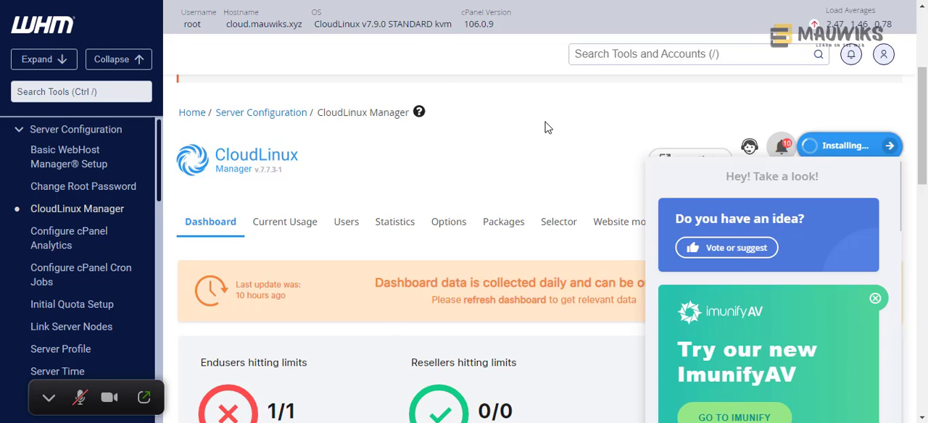
click(579, 151)
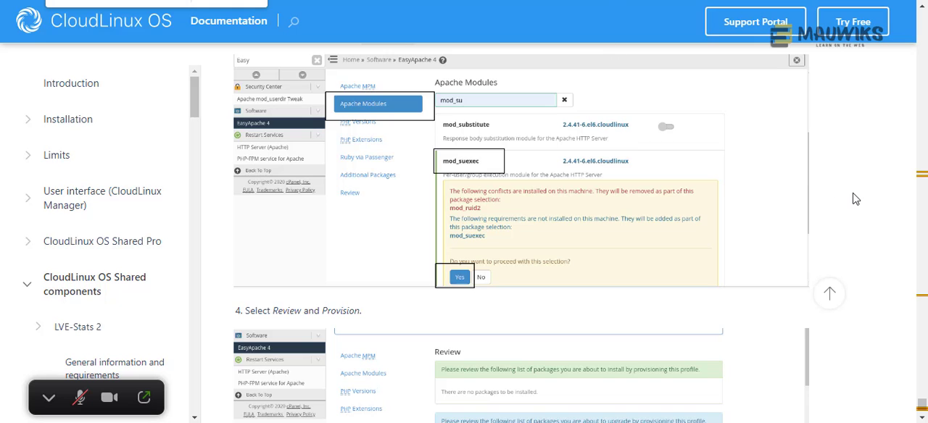
scroll(855, 203, up, 10)
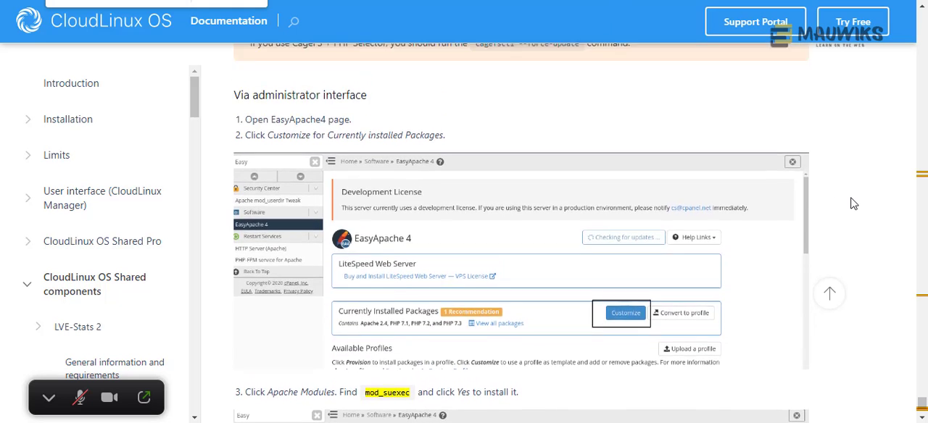
scroll(853, 206, down, 8)
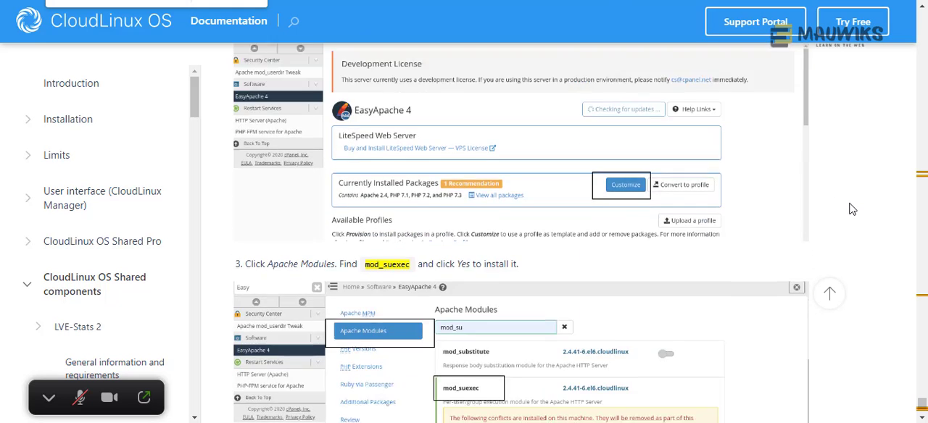
scroll(850, 212, down, 7)
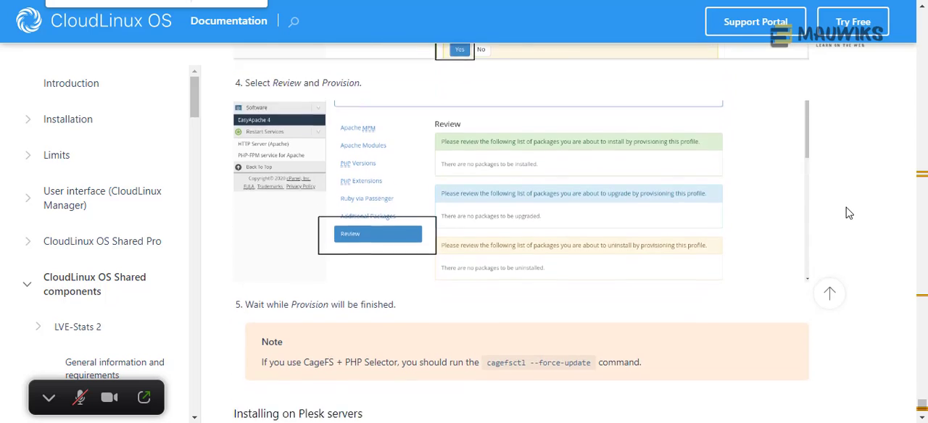
scroll(850, 213, up, 4)
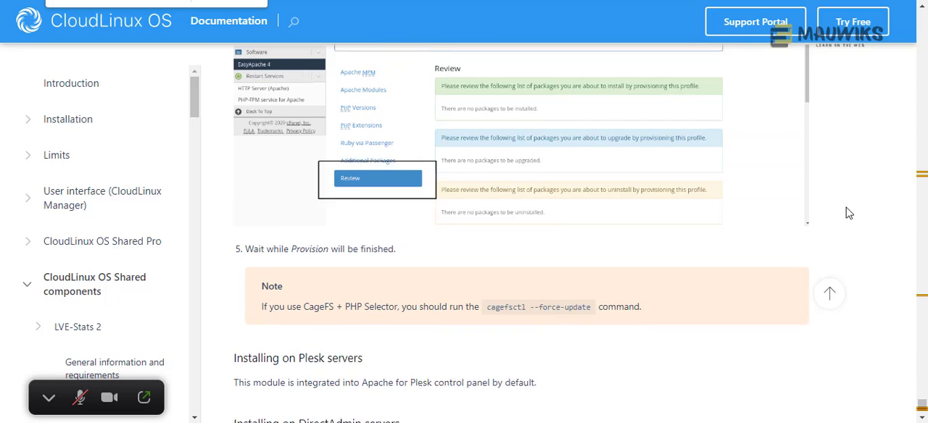
scroll(850, 213, down, 1)
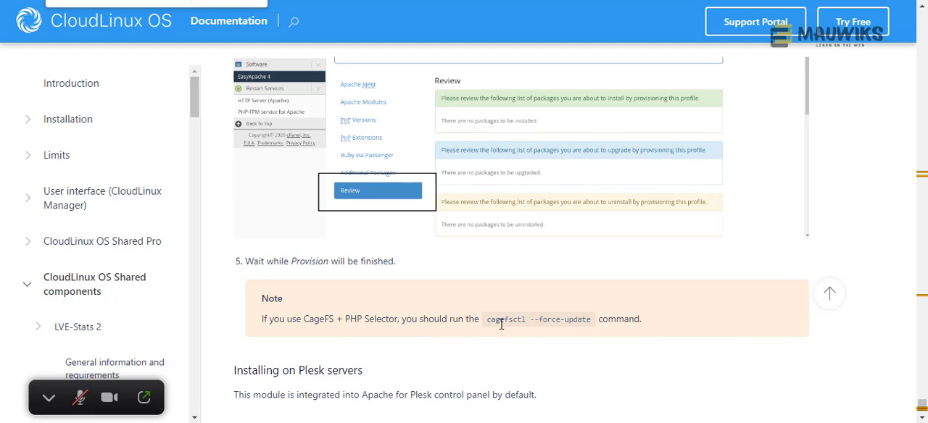
- Copy the cagefsctl --force-update command from the note under the mod_suexec provisioning steps, checking the surrounding installation sections
drag(592, 321, 489, 321)
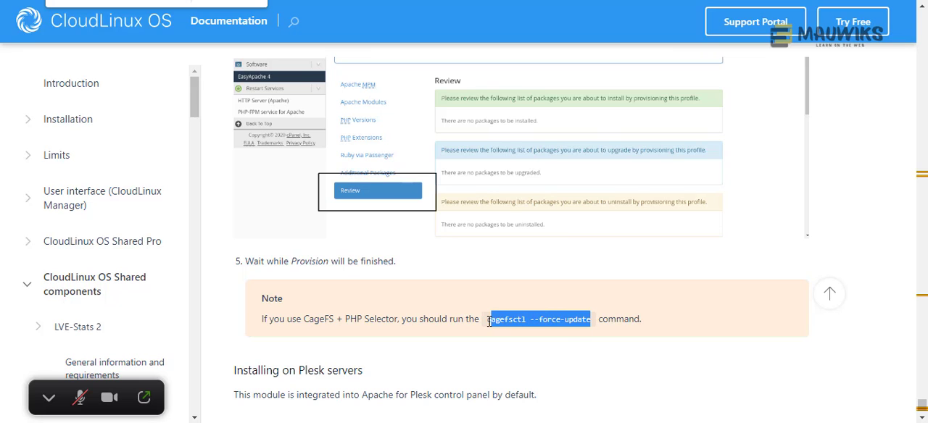
right_click(504, 322)
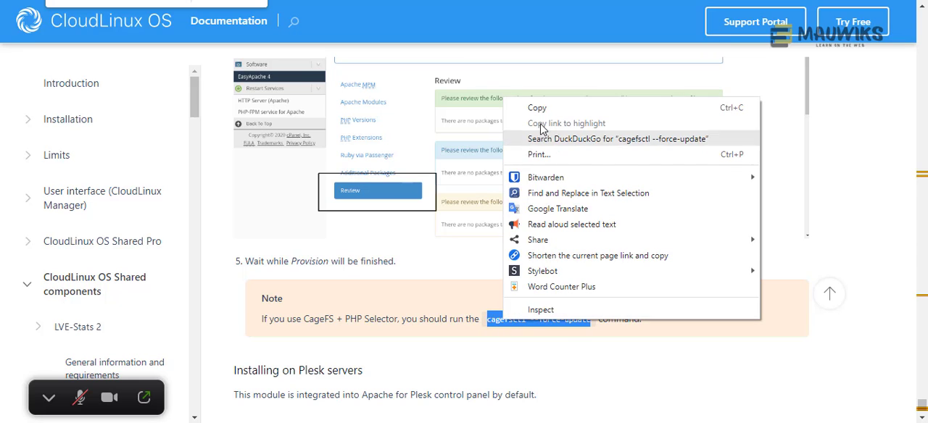
click(543, 110)
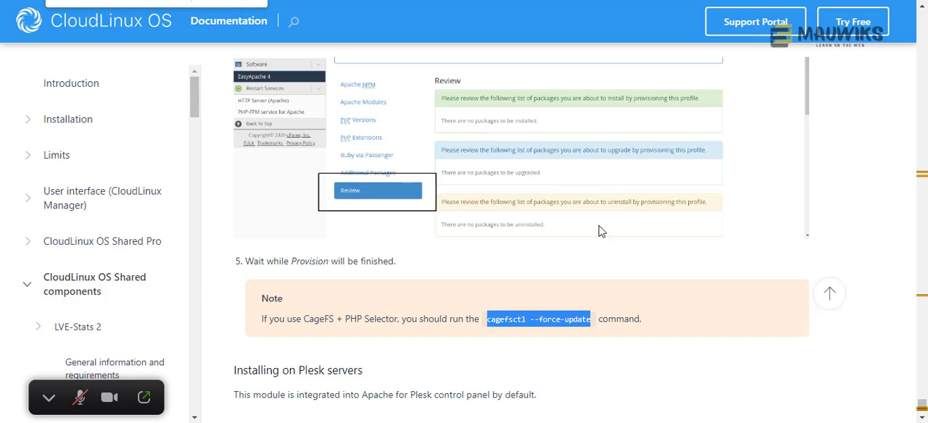
scroll(573, 270, down, 4)
scroll(573, 270, down, 1)
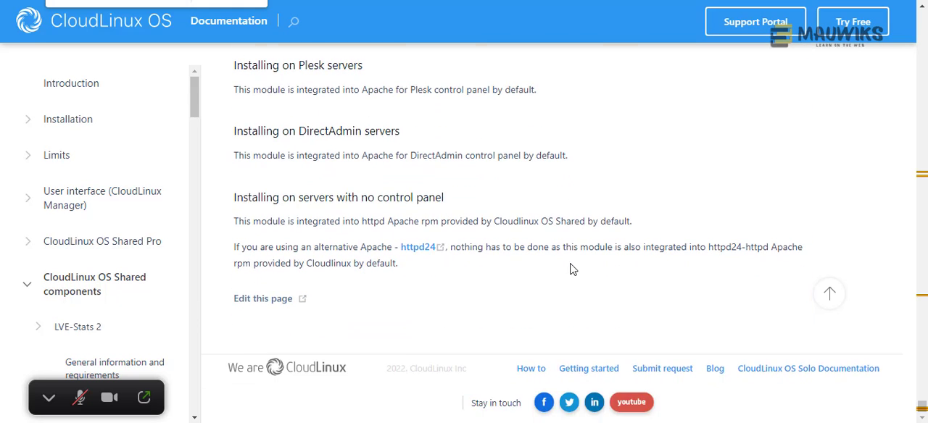
scroll(573, 269, up, 6)
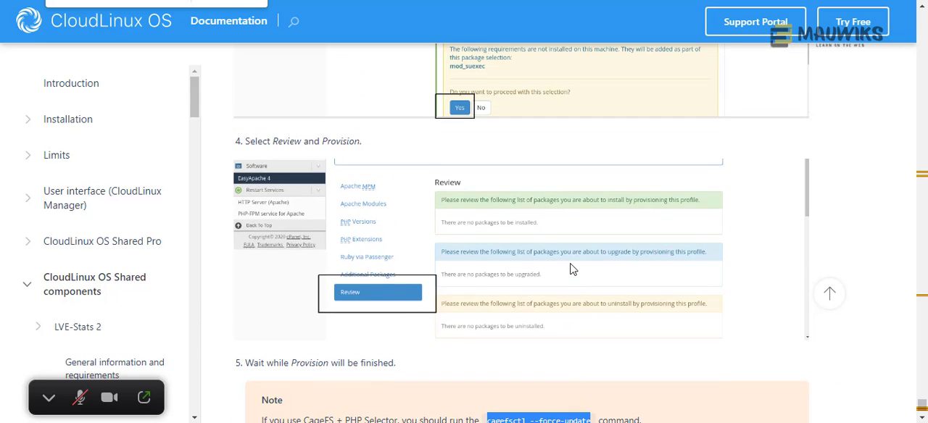
scroll(573, 270, up, 3)
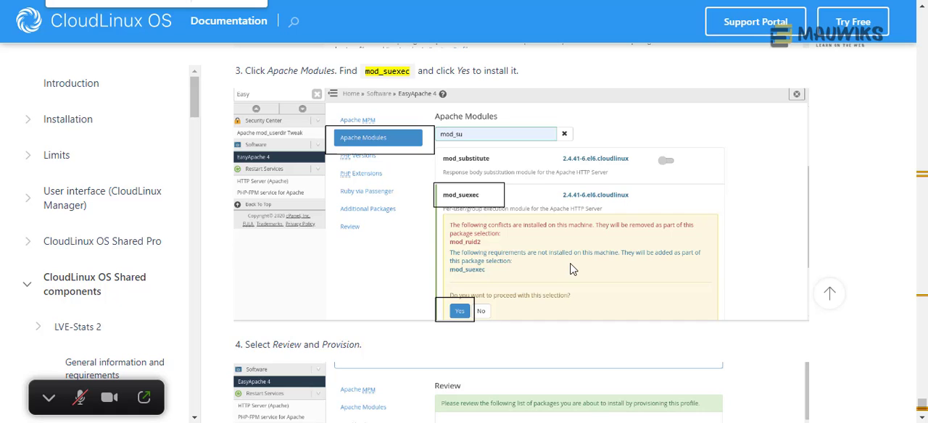
scroll(573, 269, down, 4)
scroll(570, 265, down, 1)
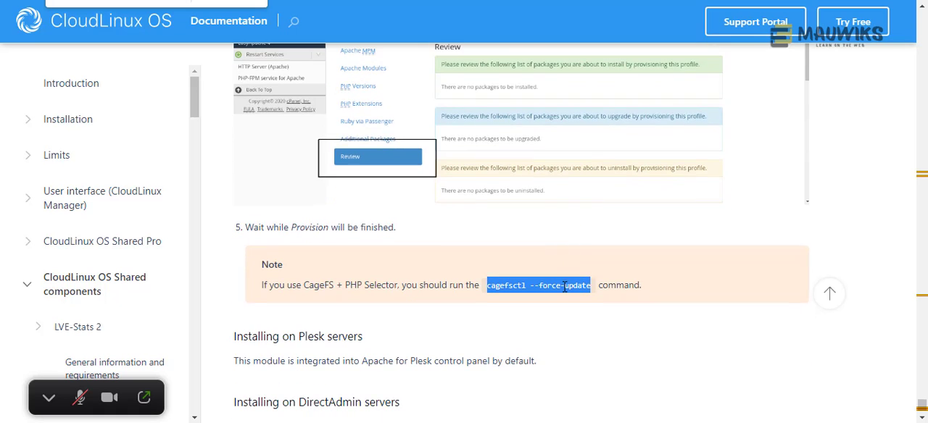
click(565, 287)
drag(592, 285, 490, 288)
right_click(506, 287)
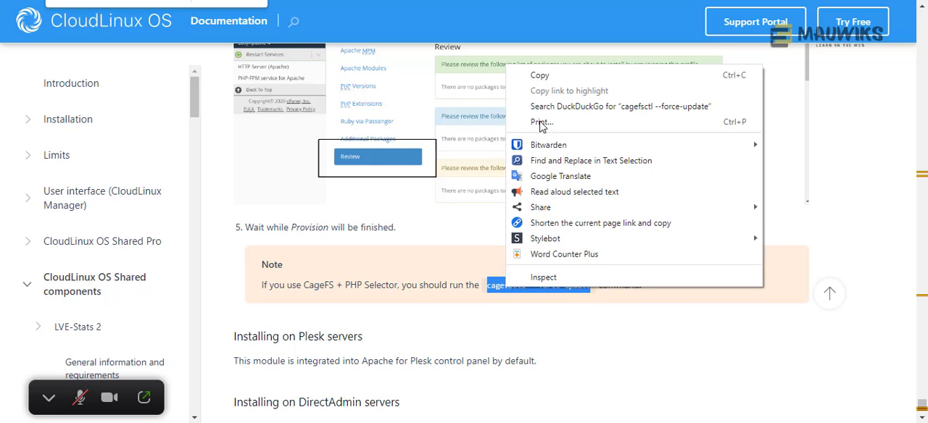
click(543, 76)
- Reread the note on using CageFS with PHP Selector and highlight its cagefsctl --force-update command
scroll(549, 250, up, 5)
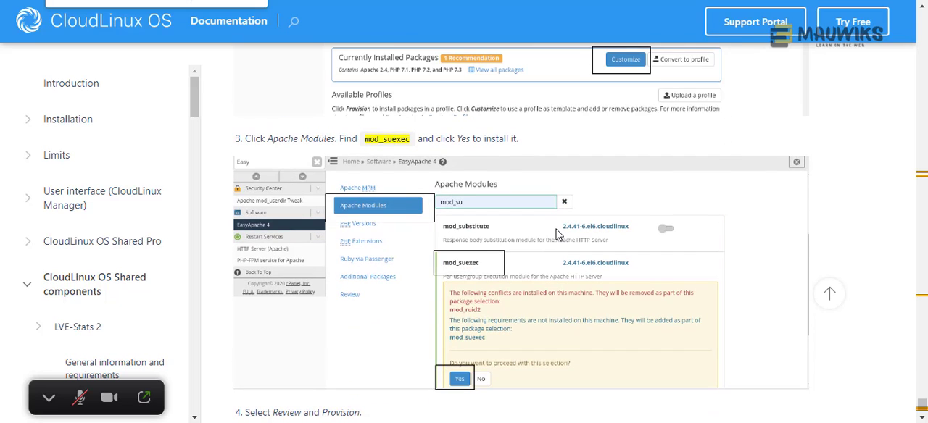
scroll(557, 234, down, 5)
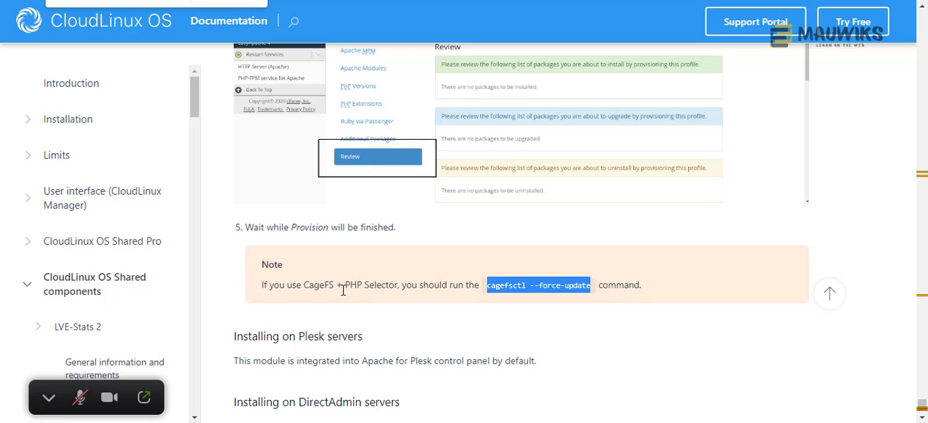
drag(305, 286, 396, 287)
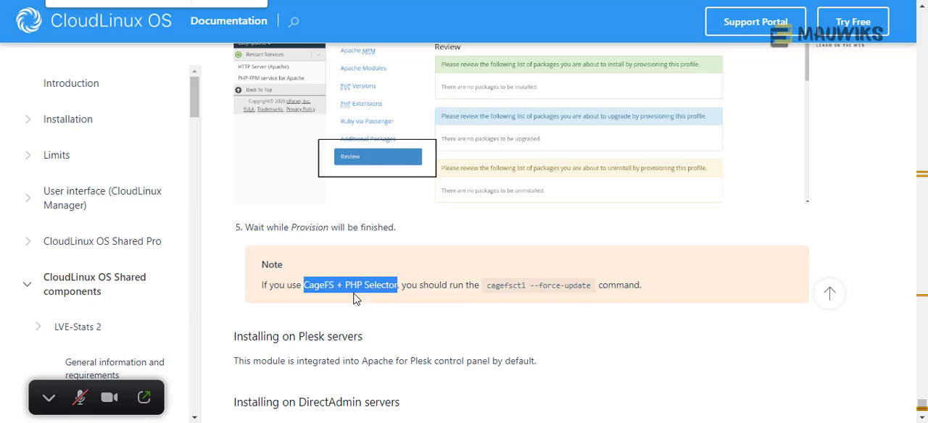
click(332, 304)
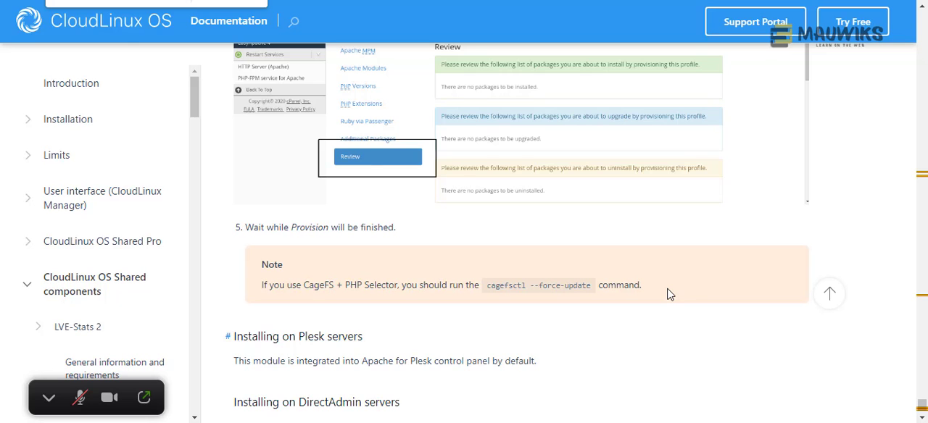
scroll(669, 293, down, 1)
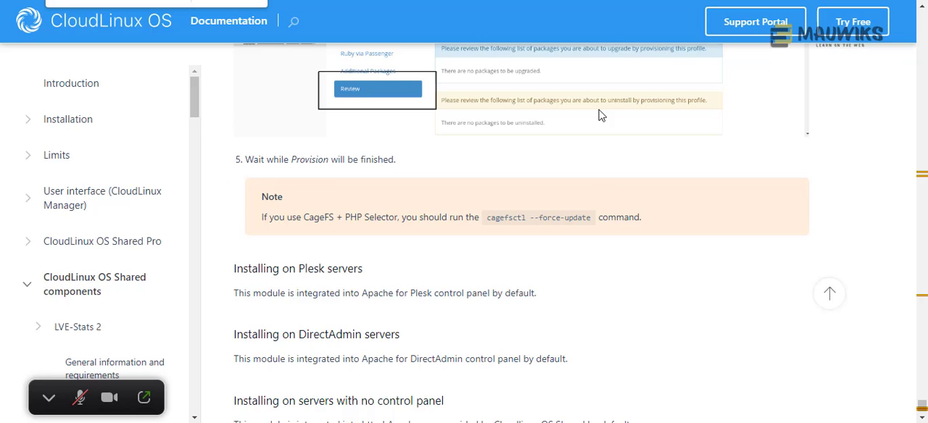
drag(592, 216, 487, 218)
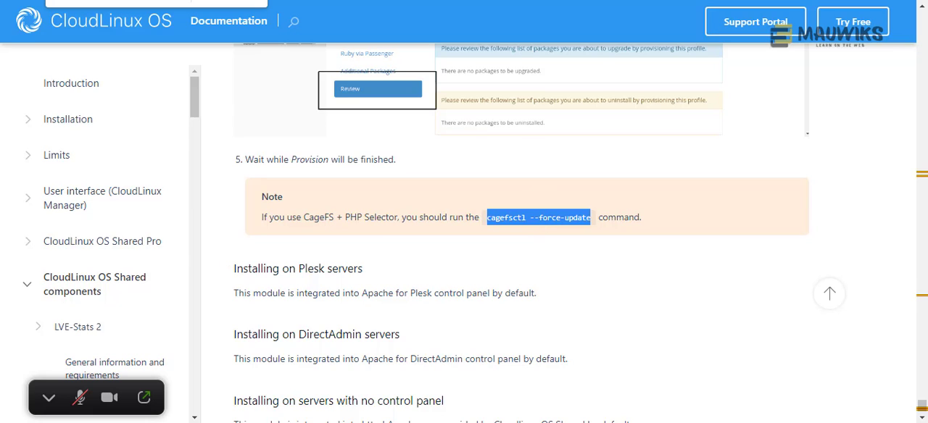
- Return to WHM and examine the CloudLinux Manager dashboard's installation status, limits summary, language selectors and component cards
click(484, 1)
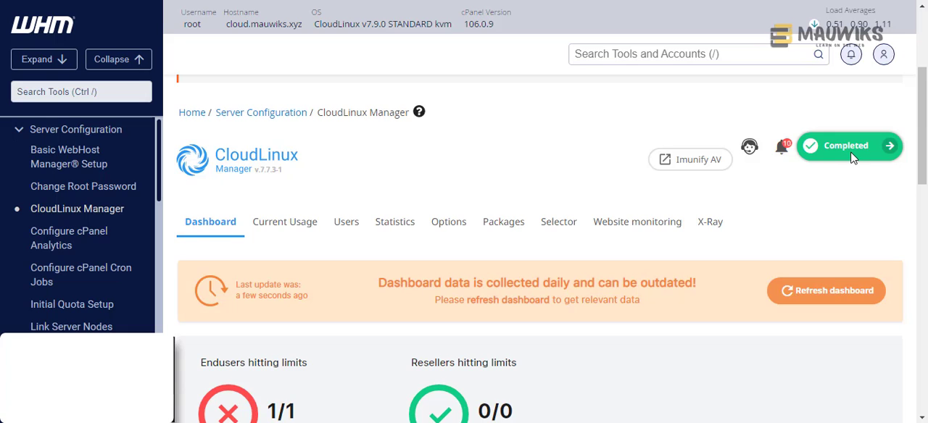
scroll(578, 269, down, 3)
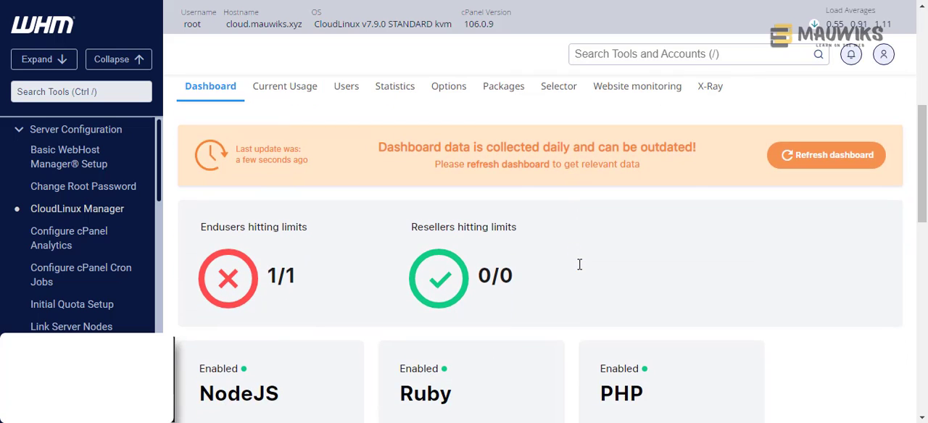
scroll(558, 308, down, 5)
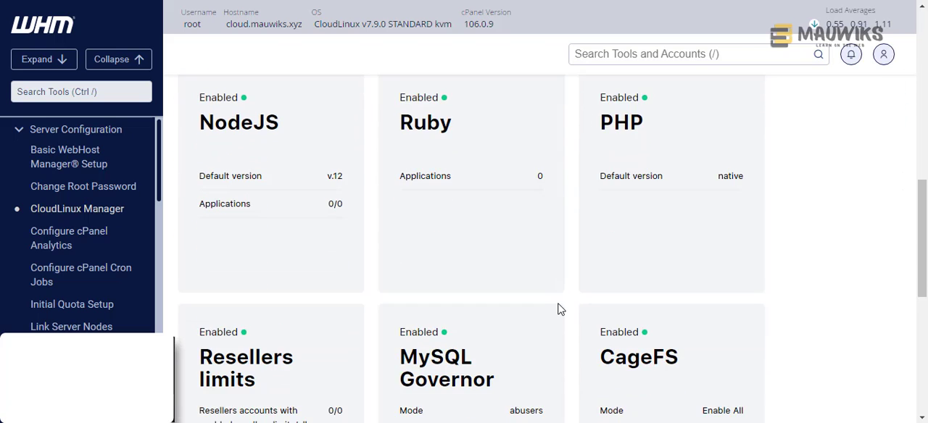
scroll(558, 310, down, 1)
scroll(559, 309, down, 1)
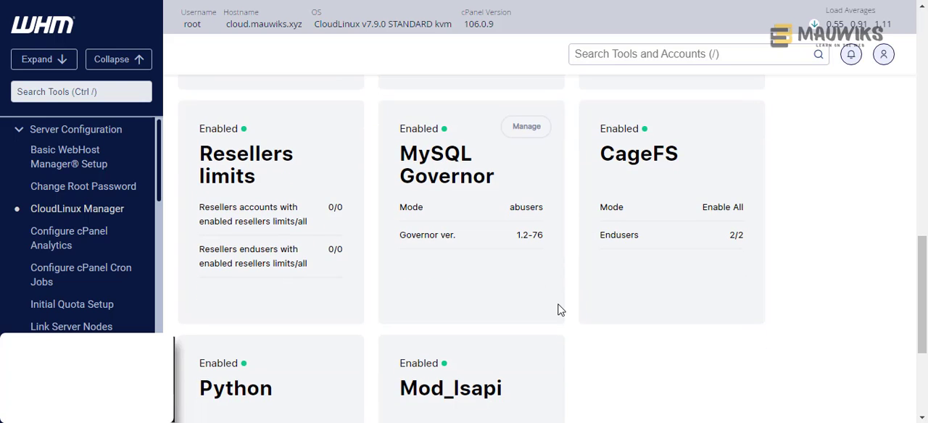
scroll(558, 309, down, 3)
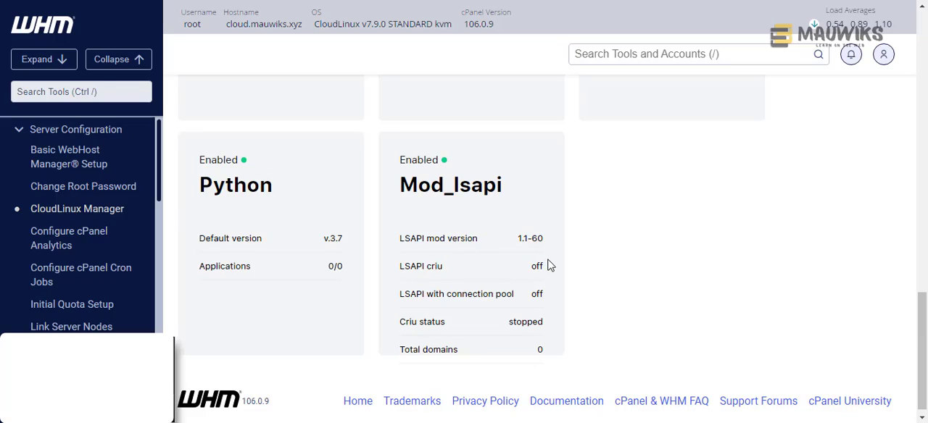
- Review the resource limits listed for users and for packages in CloudLinux Manager
scroll(549, 266, up, 3)
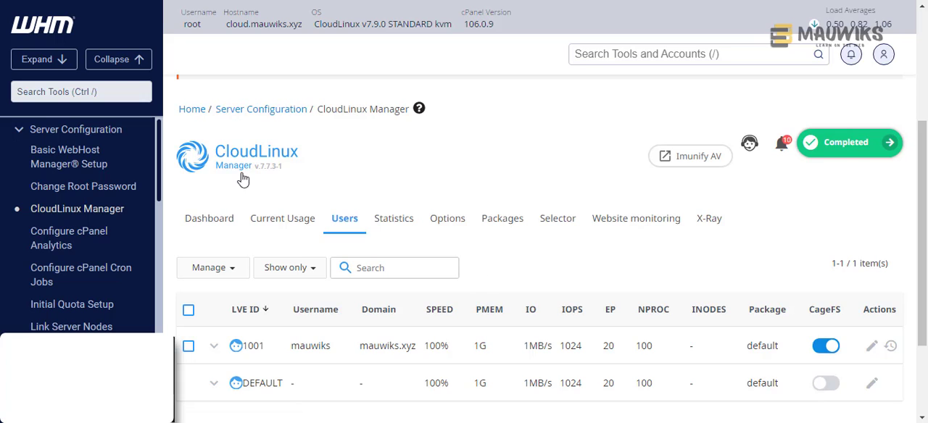
click(93, 91)
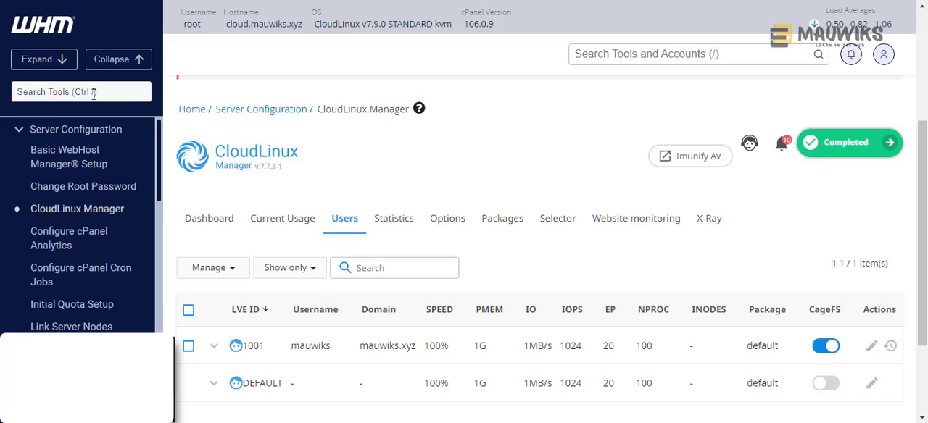
click(490, 221)
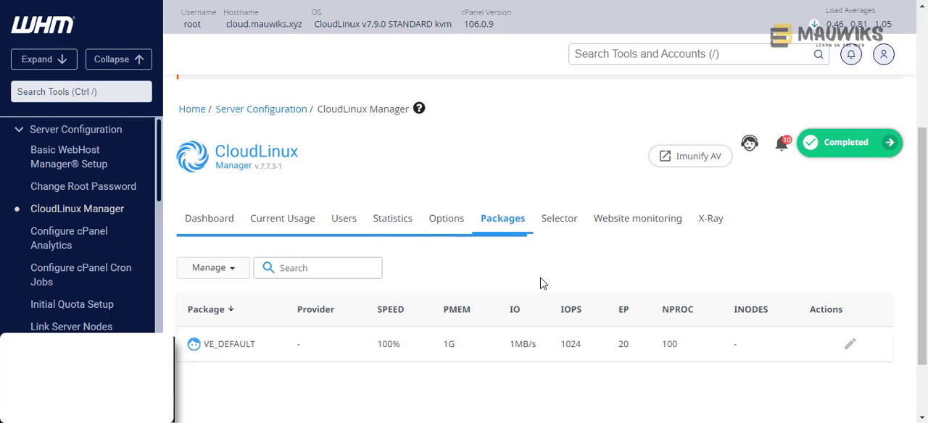
scroll(540, 282, down, 2)
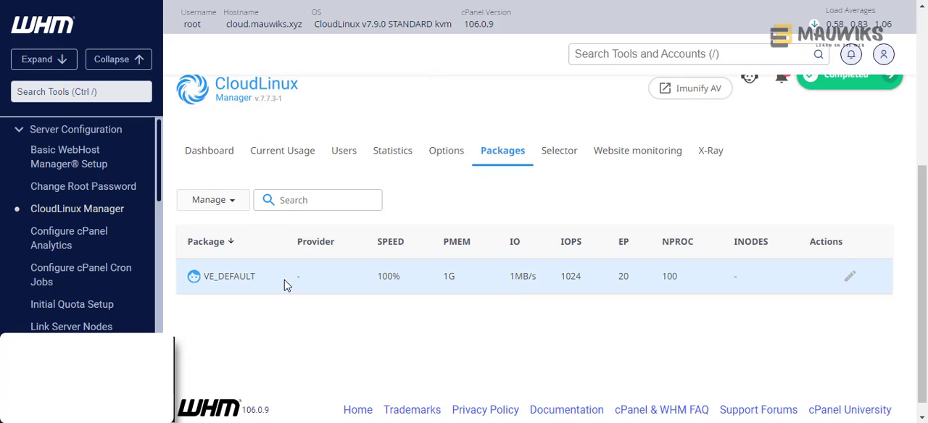
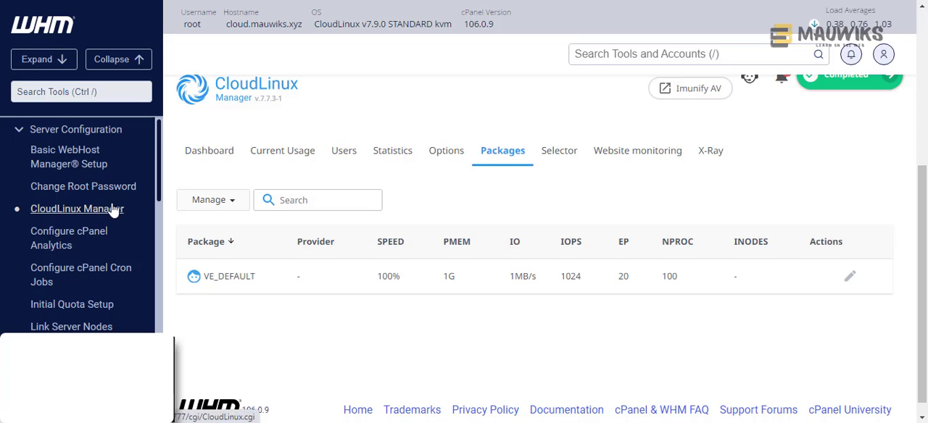
- Open the users list in CloudLinux Manager and view the LVE limits of the DEFAULT entry
click(77, 92)
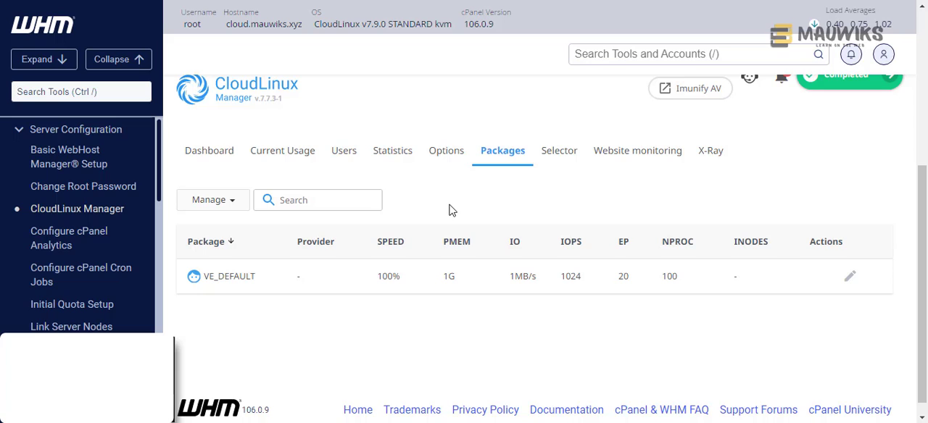
click(338, 155)
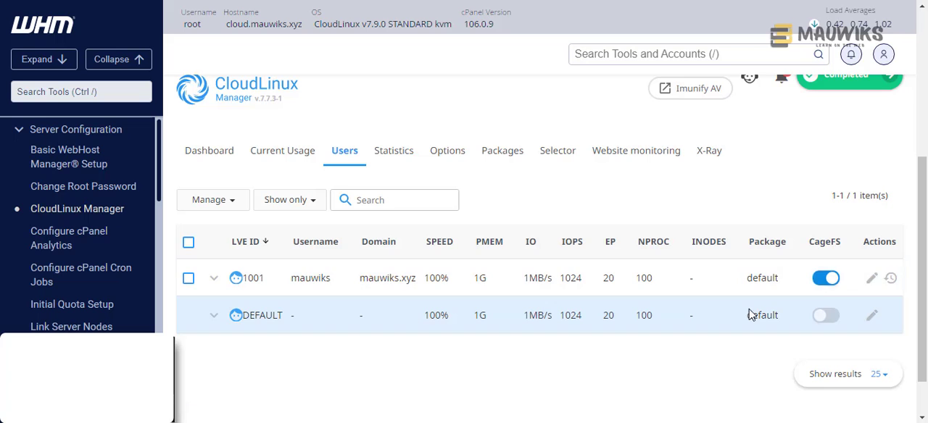
click(871, 318)
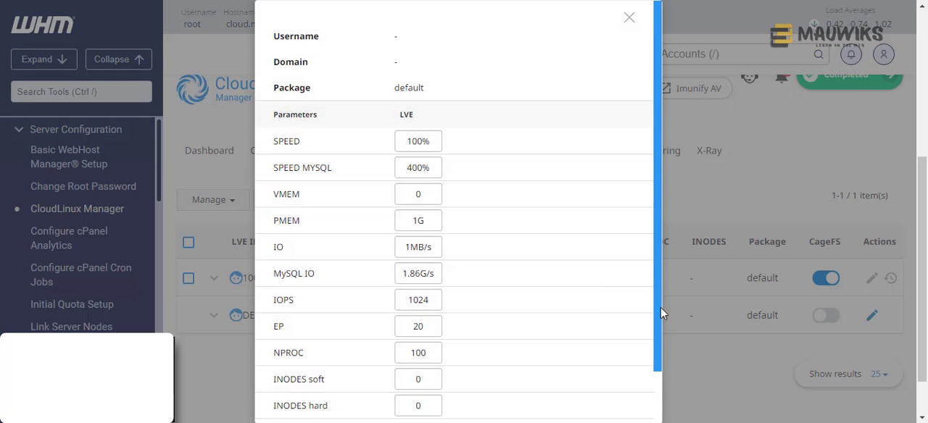
click(629, 17)
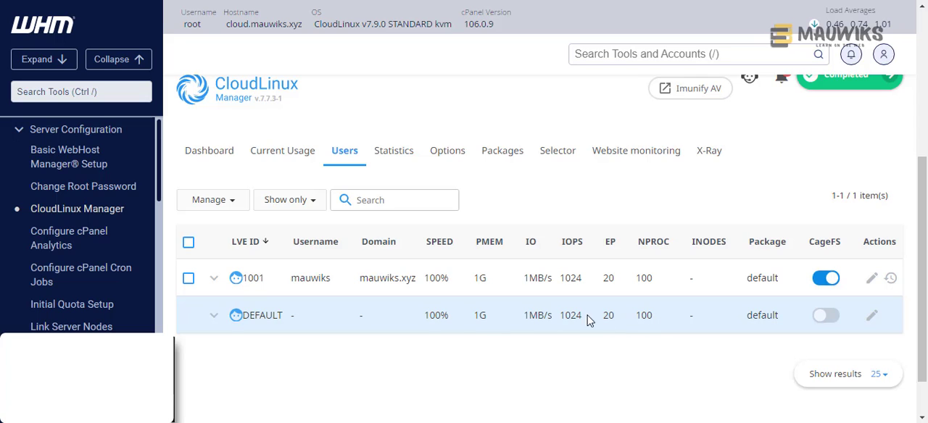
- Reopen the DEFAULT entry's limits and examine its parameters, especially the IO unit hint and the SPEED value
click(872, 322)
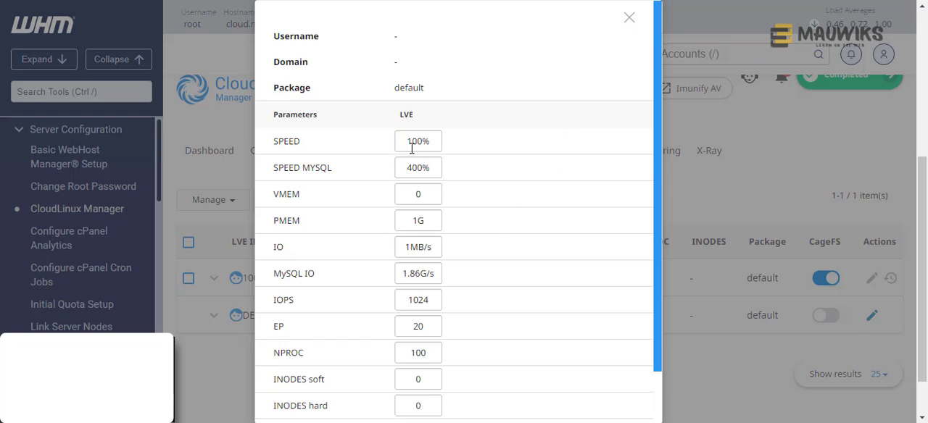
scroll(424, 243, down, 1)
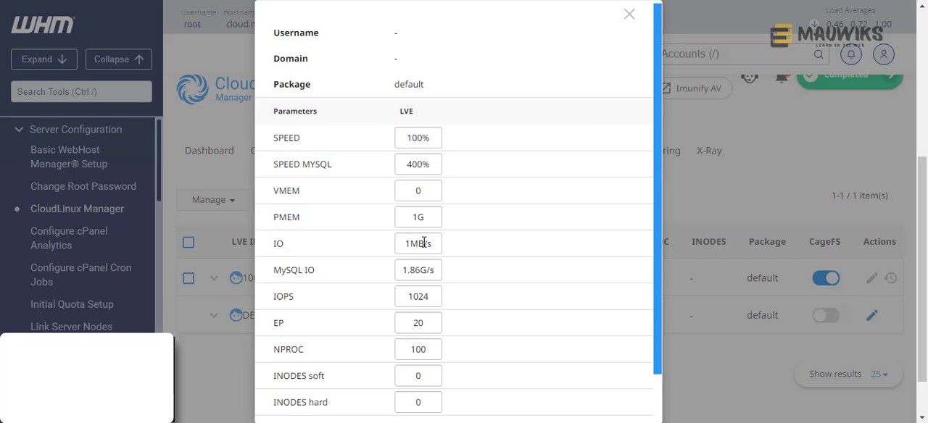
scroll(424, 244, down, 2)
scroll(426, 259, up, 2)
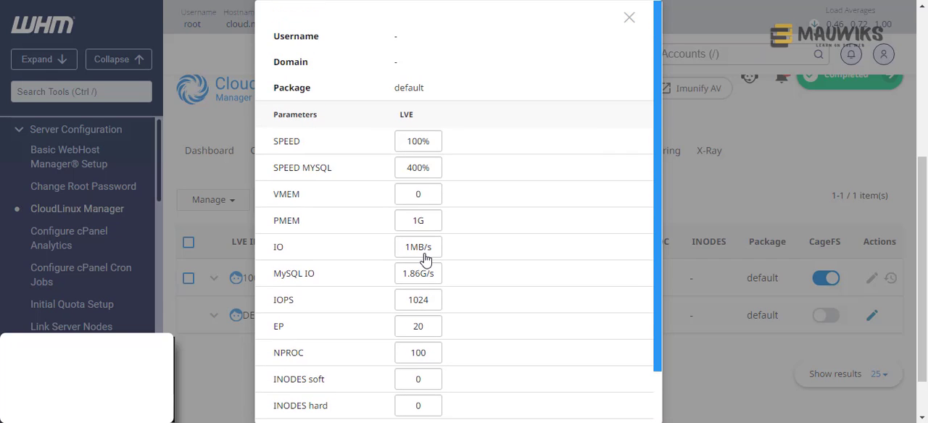
mouse_move(426, 259)
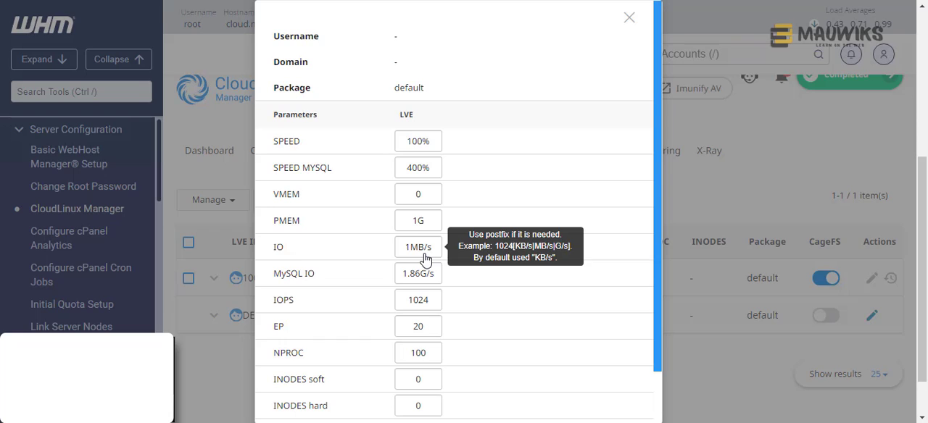
mouse_move(413, 142)
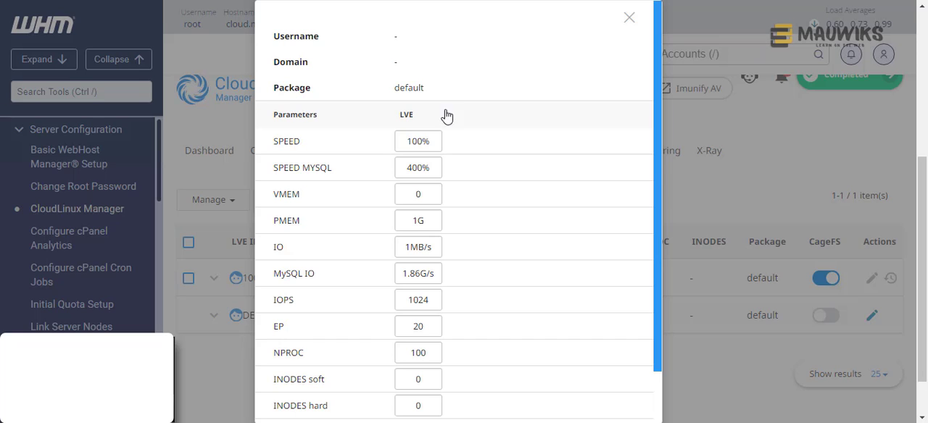
drag(413, 147, 401, 146)
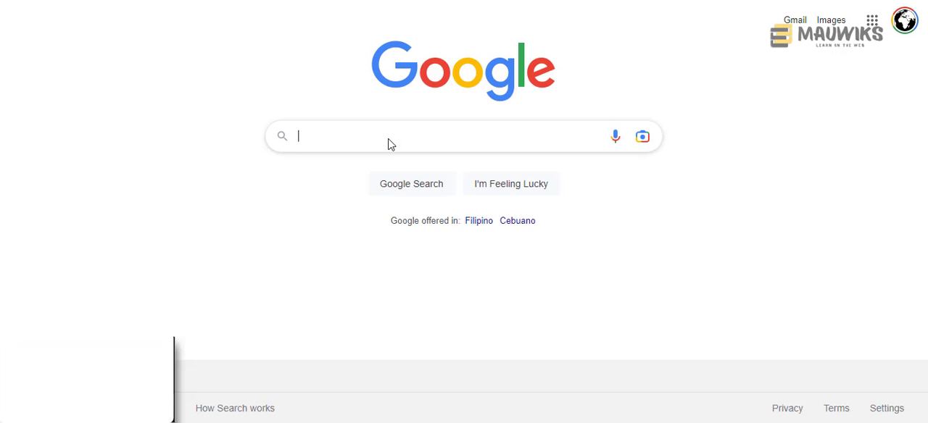
- Search Google for "wordpress requirements"
click(387, 138)
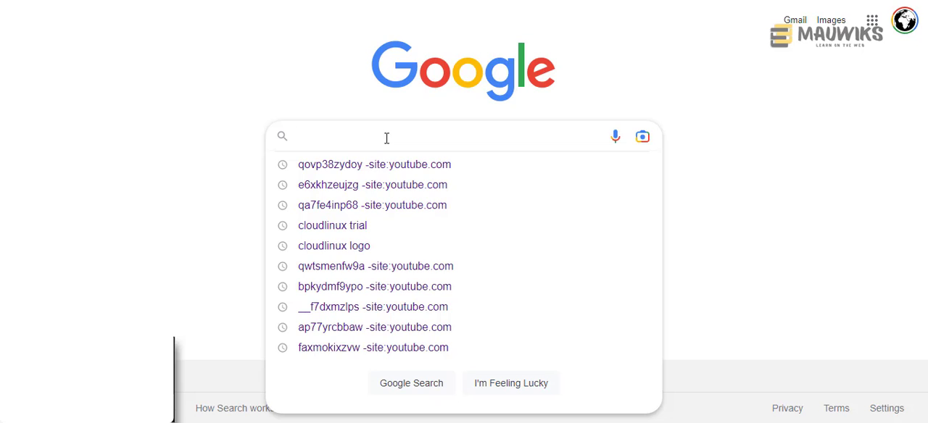
text(wordpress req)
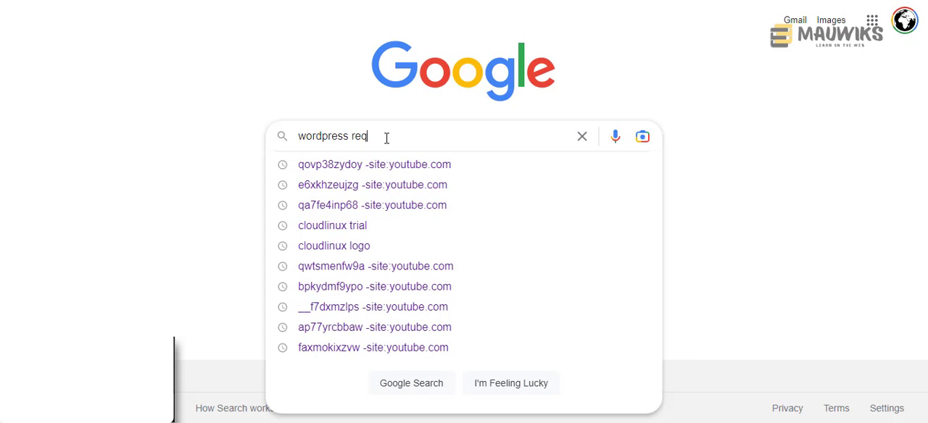
text(uirements)
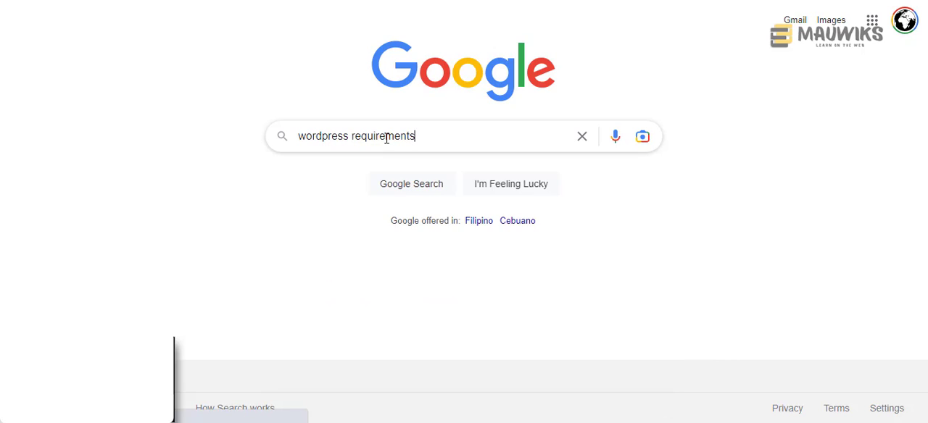
click(386, 138)
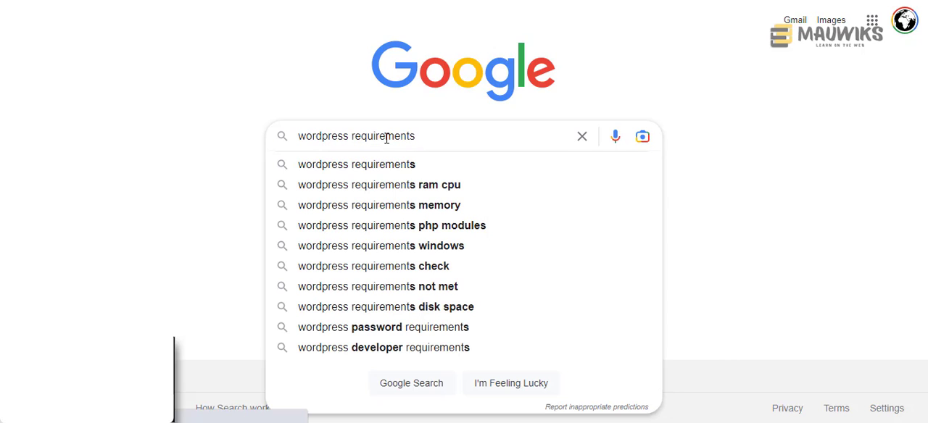
key(Return)
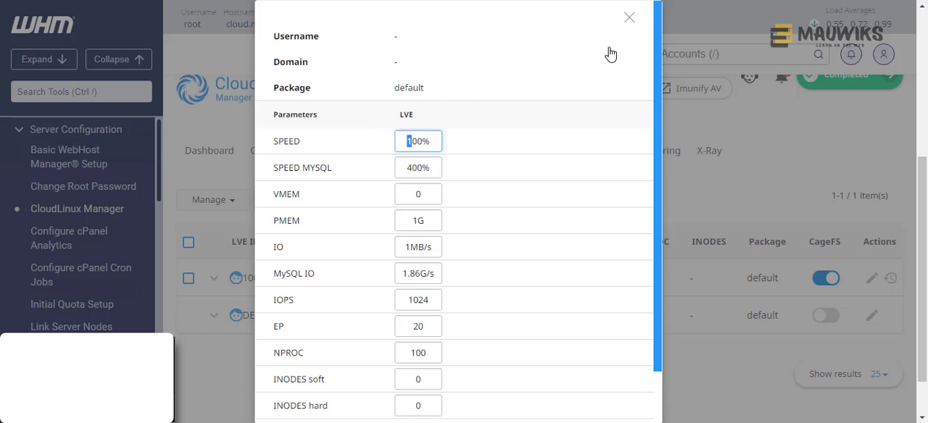
- Return to WHM, close the DEFAULT limits without saving, and open List Accounts by searching the tools for "list"
click(626, 14)
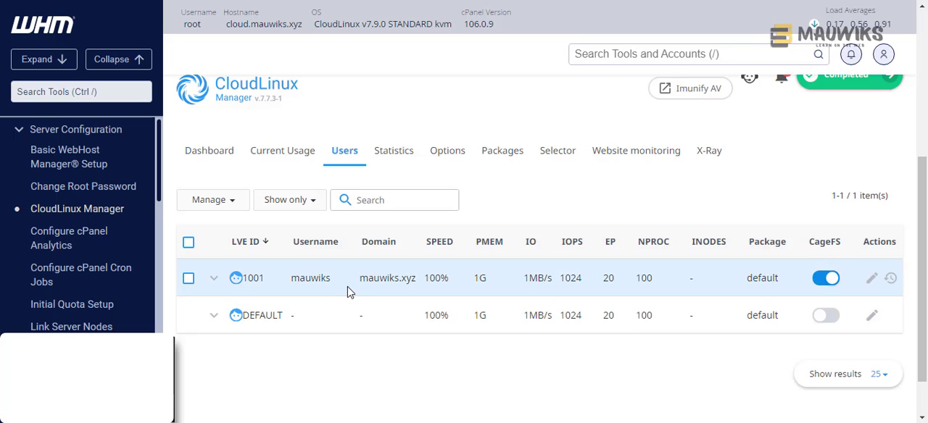
double_click(312, 279)
click(662, 56)
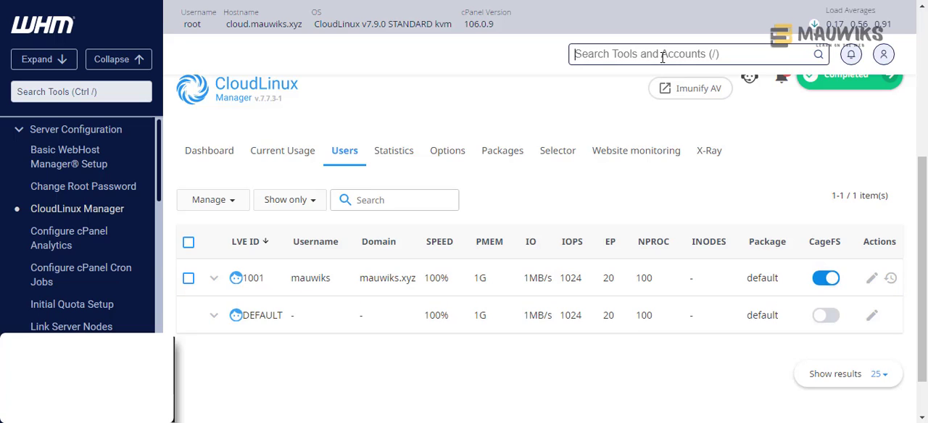
text(list)
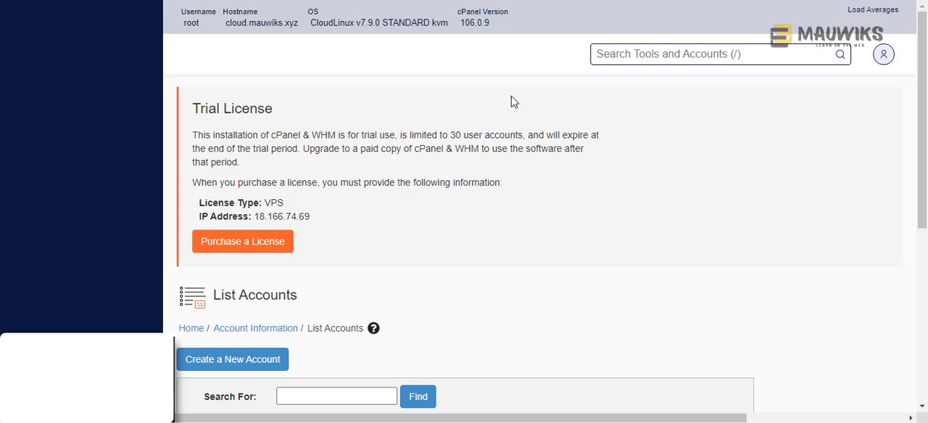
- Examine the hosting account's record in List Accounts across all columns, including its assigned package, and clear the leftover tool search results
scroll(491, 179, down, 3)
scroll(435, 280, down, 2)
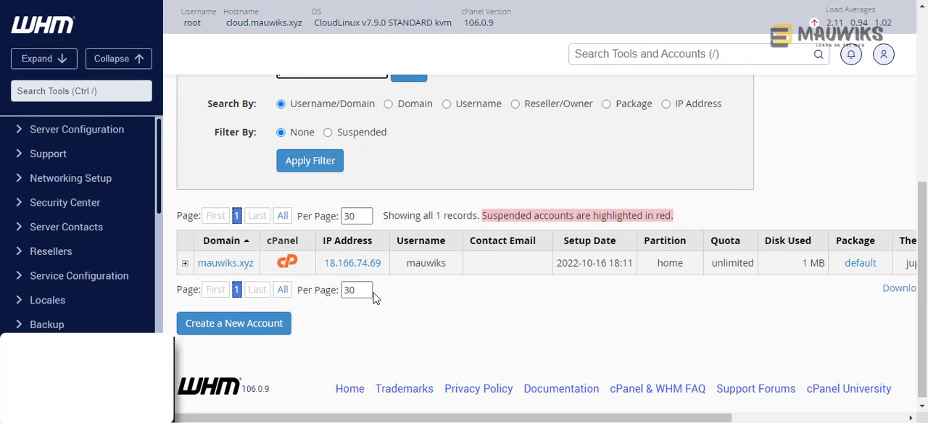
drag(335, 419, 498, 419)
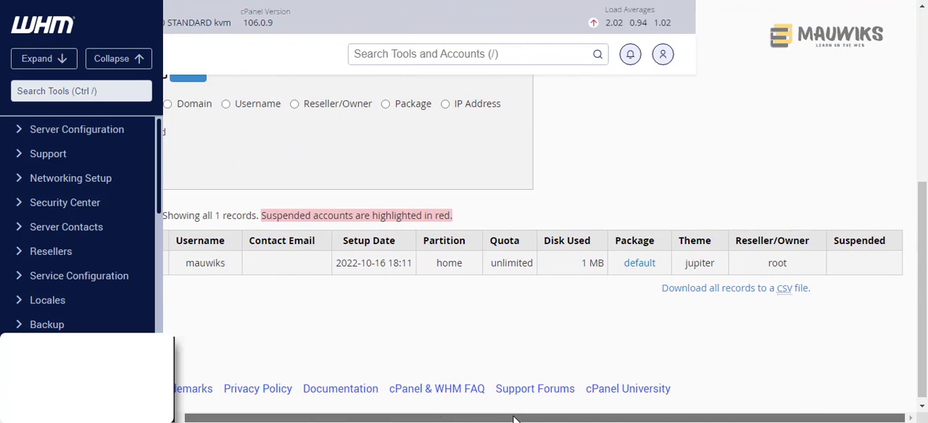
click(639, 265)
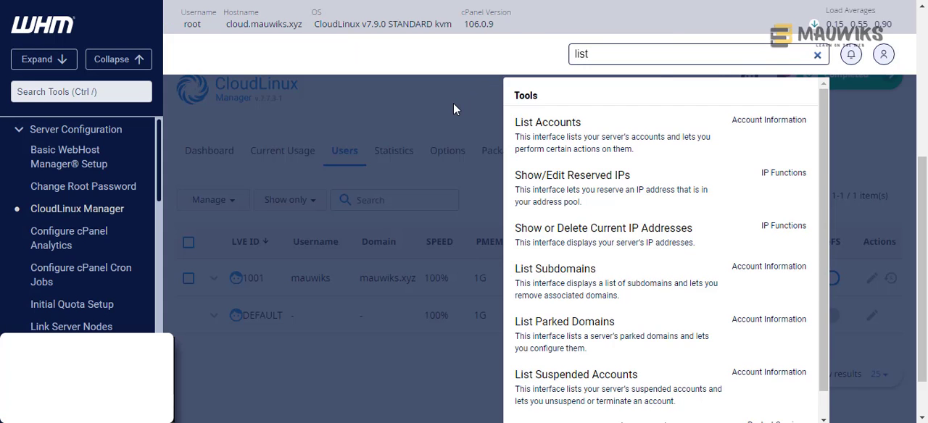
click(454, 109)
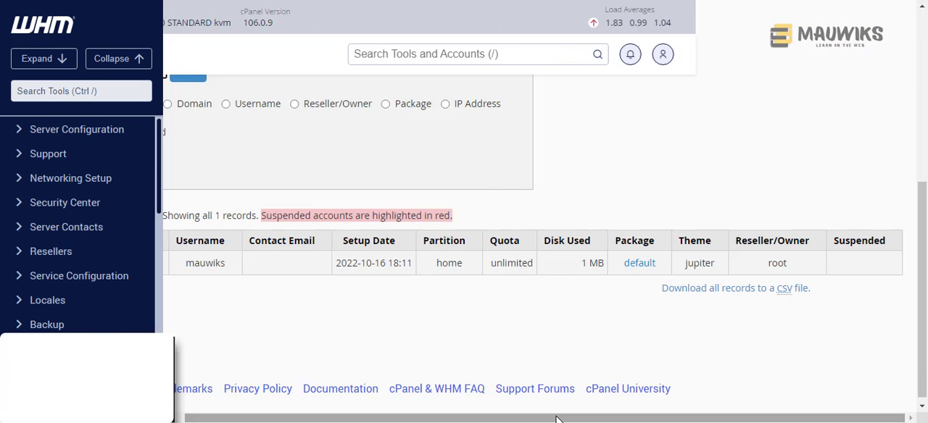
drag(558, 418, 466, 419)
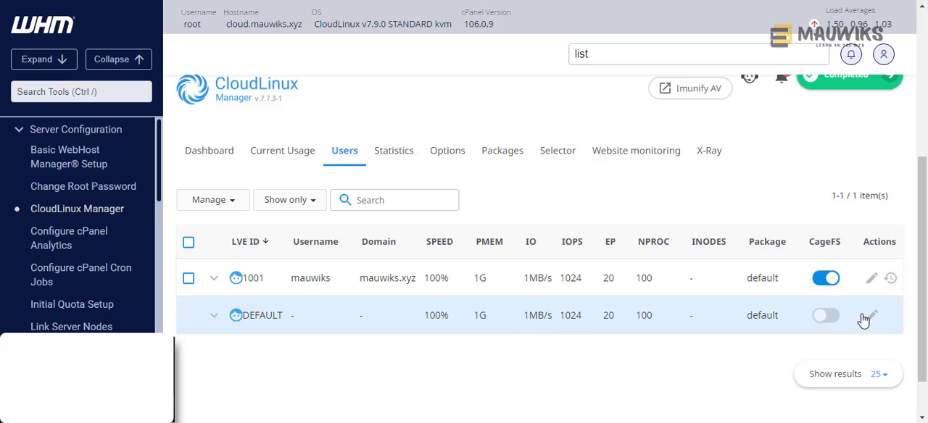
- Return to the CloudLinux Manager users list and set it to show all results
double_click(270, 319)
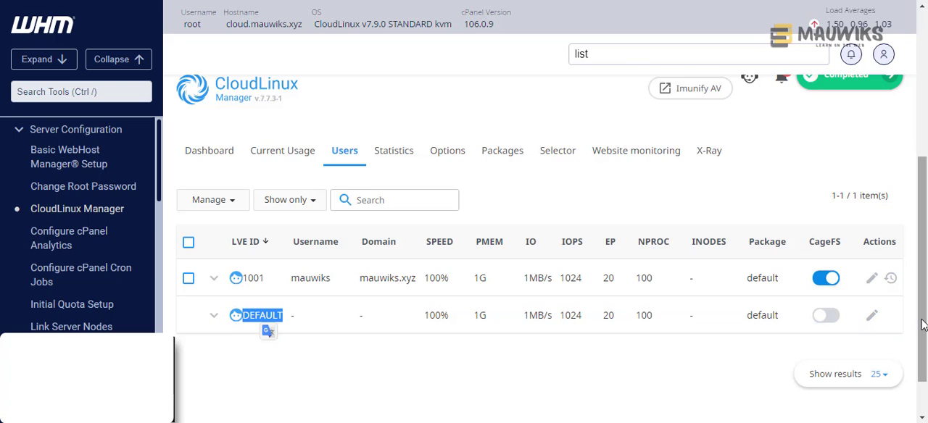
scroll(923, 325, down, 2)
click(879, 331)
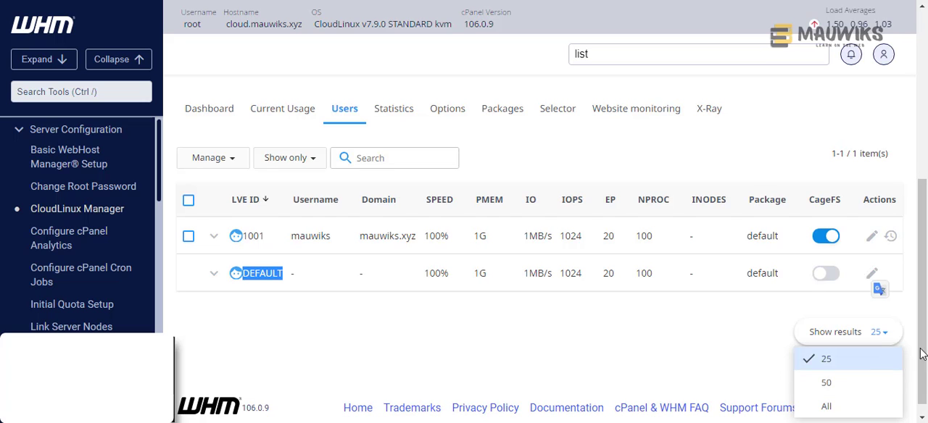
scroll(922, 354, down, 1)
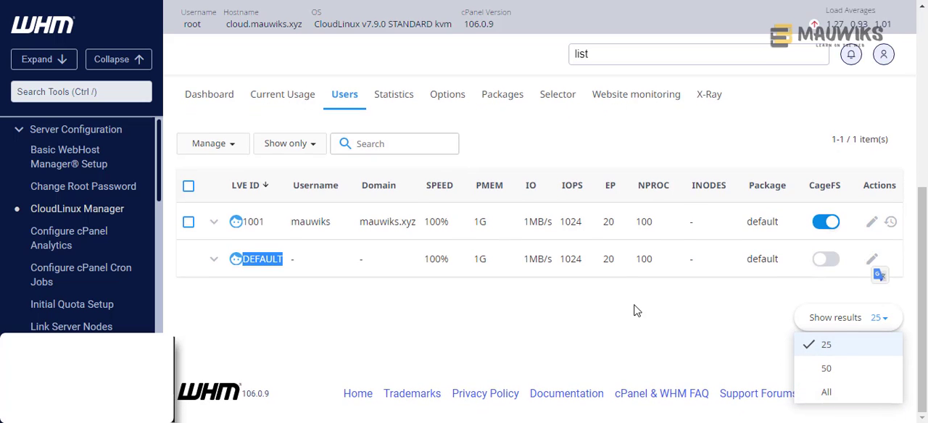
click(835, 391)
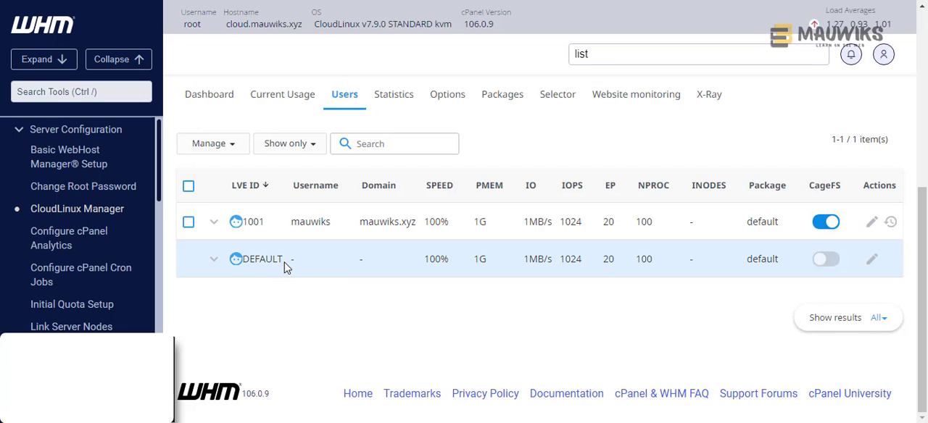
- Open the DEFAULT entry's limits and review every LVE parameter from SPEED to the hard INODES limit
drag(285, 266, 236, 260)
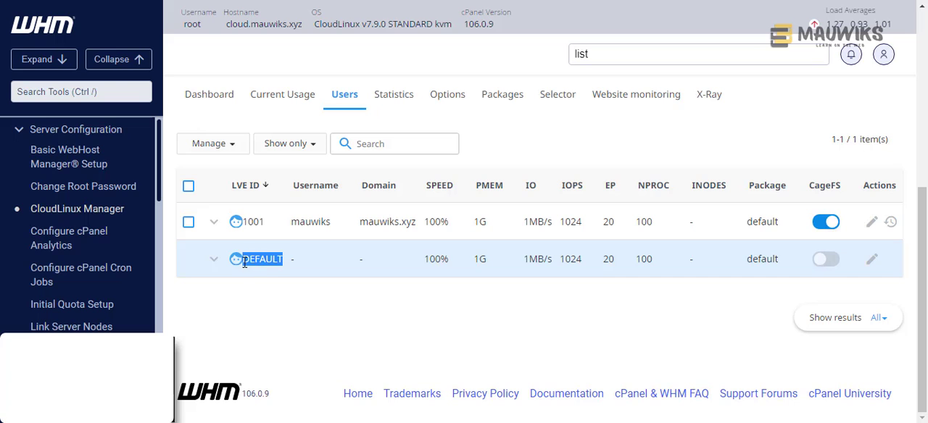
click(871, 263)
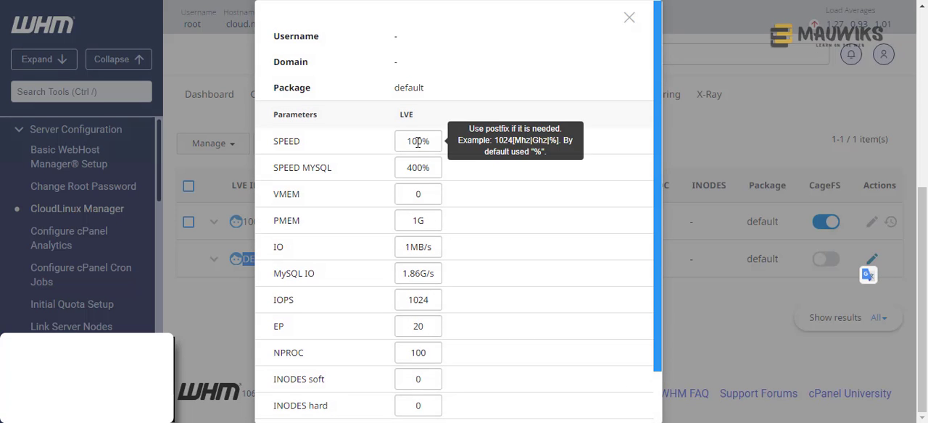
click(425, 141)
scroll(419, 304, down, 2)
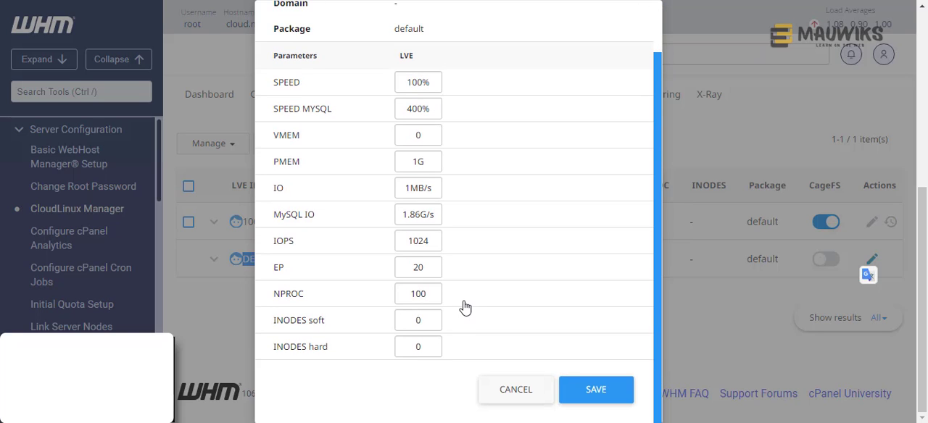
scroll(467, 306, up, 2)
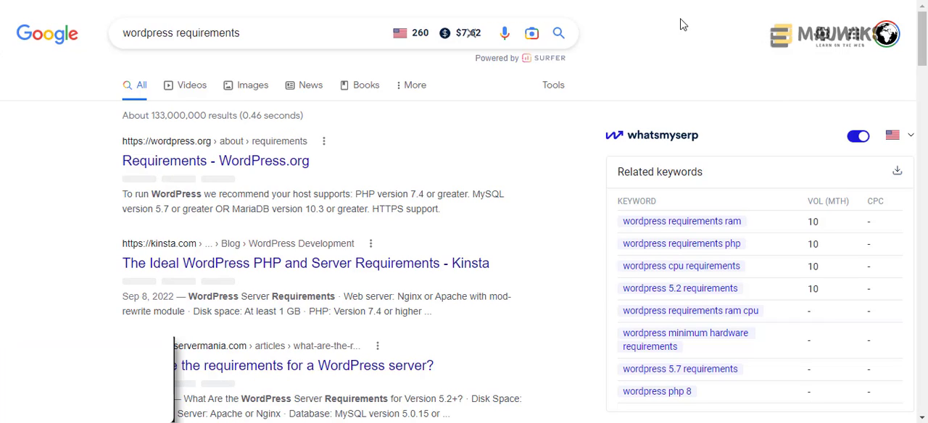
- Return to the Google results for "wordpress requirements" and open the WordPress.org Requirements page
drag(287, 34, 110, 46)
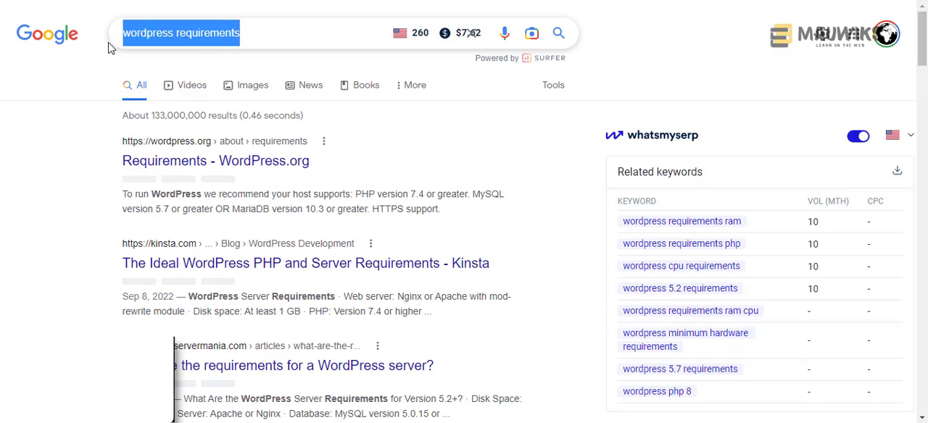
click(286, 37)
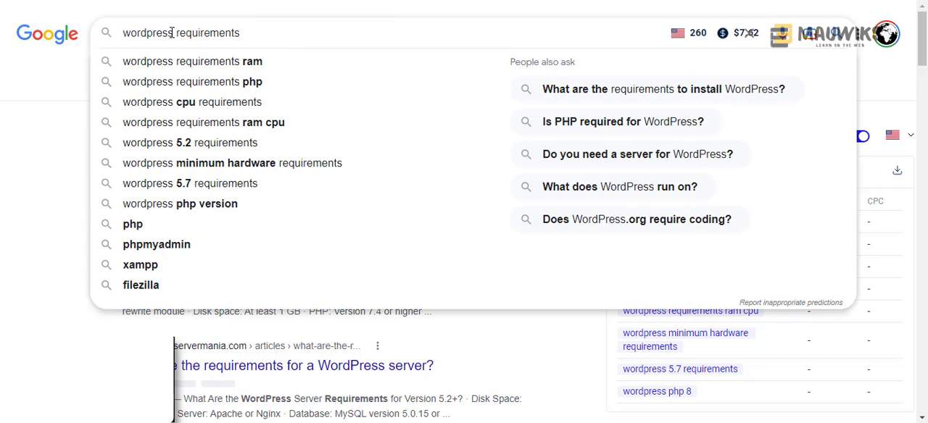
click(12, 93)
click(280, 29)
click(27, 85)
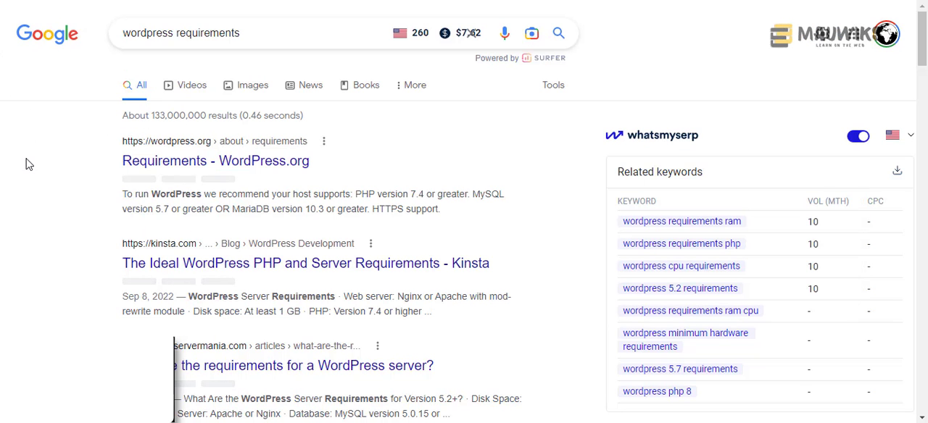
right_click(174, 170)
click(199, 174)
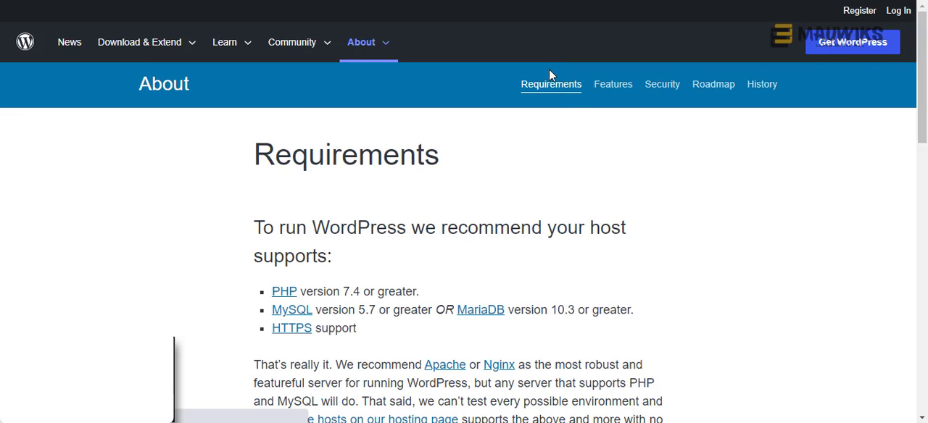
- Examine the WordPress hosting requirements for the PHP version, MySQL or MariaDB version, and recommended web servers
scroll(707, 186, down, 1)
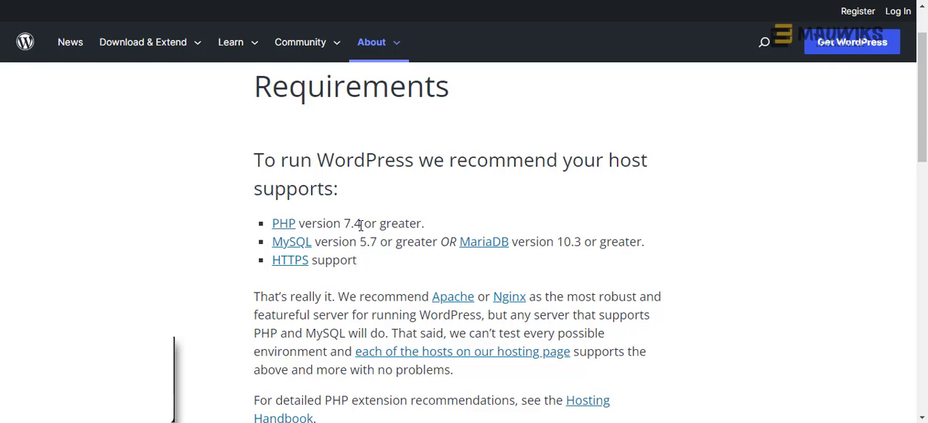
drag(360, 225, 348, 226)
click(354, 224)
drag(510, 246, 455, 245)
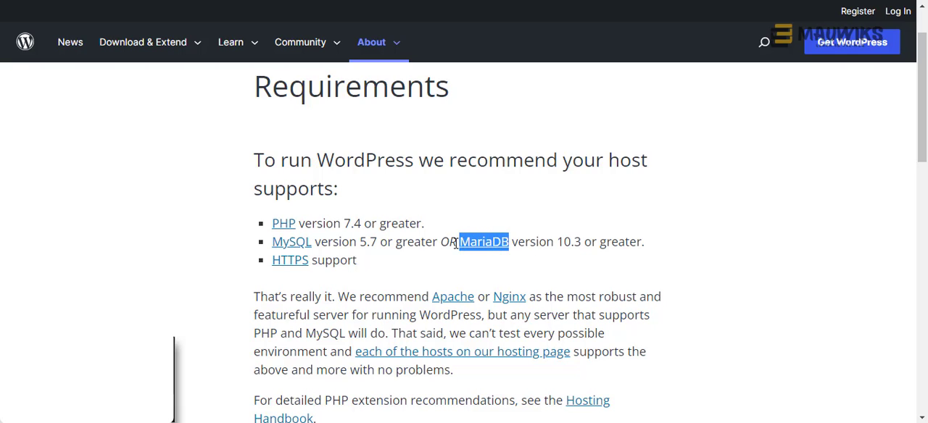
click(361, 223)
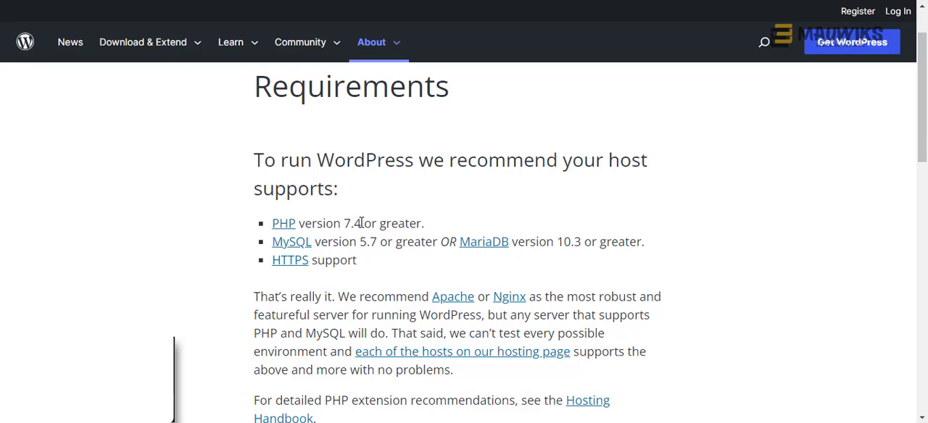
drag(361, 224, 344, 224)
click(366, 221)
drag(361, 223, 339, 223)
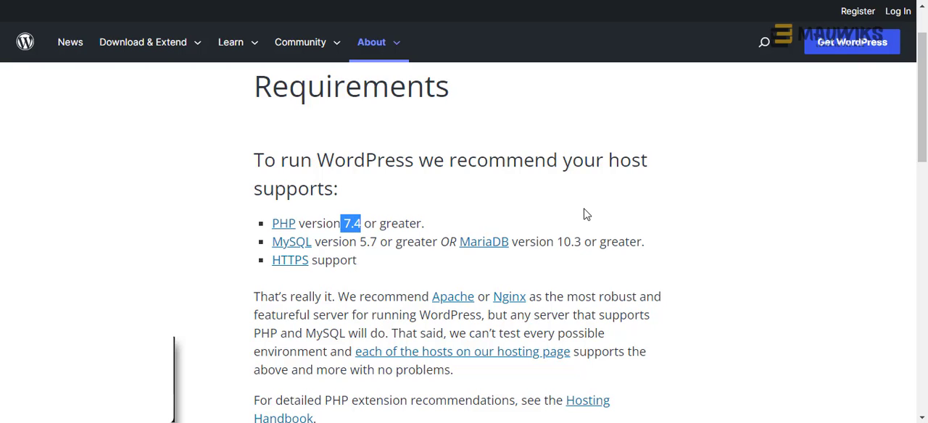
click(440, 196)
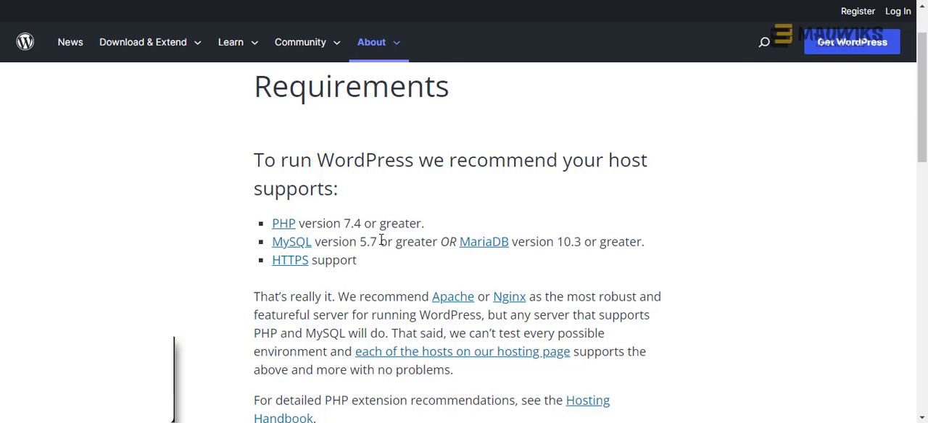
scroll(380, 246, down, 1)
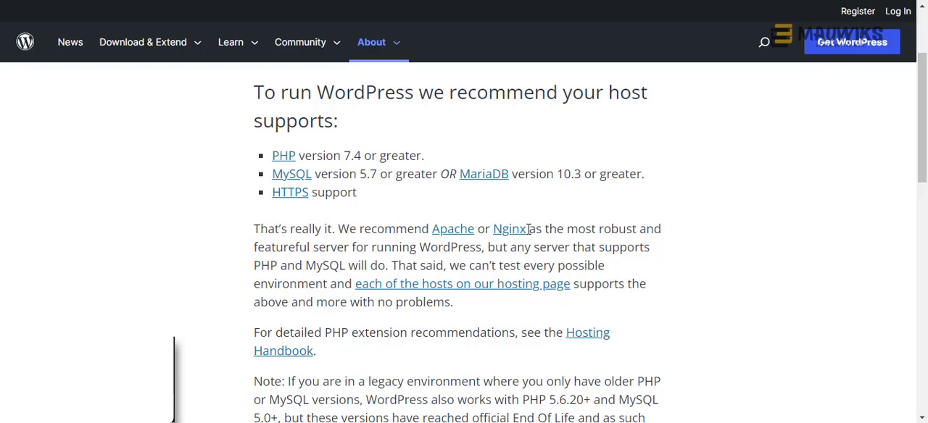
drag(530, 229, 495, 230)
click(344, 267)
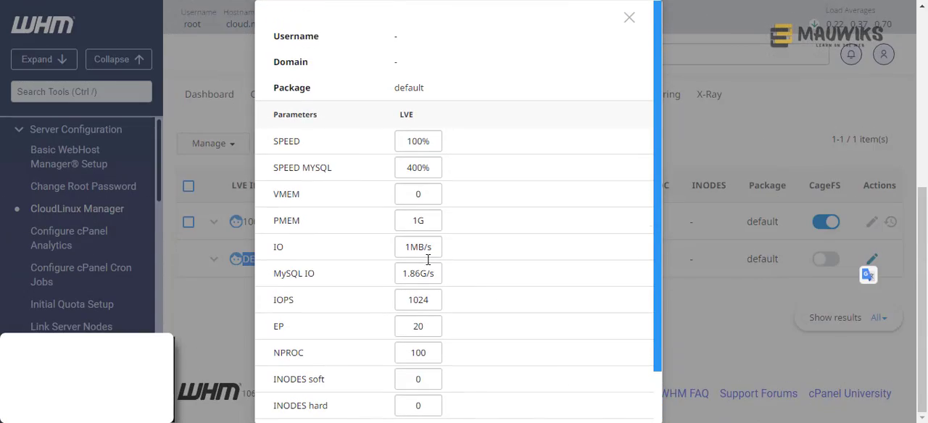
- Close the DEFAULT entry's limits in WHM and open the Limits chapter of the CloudLinux OS documentation
scroll(428, 259, up, 2)
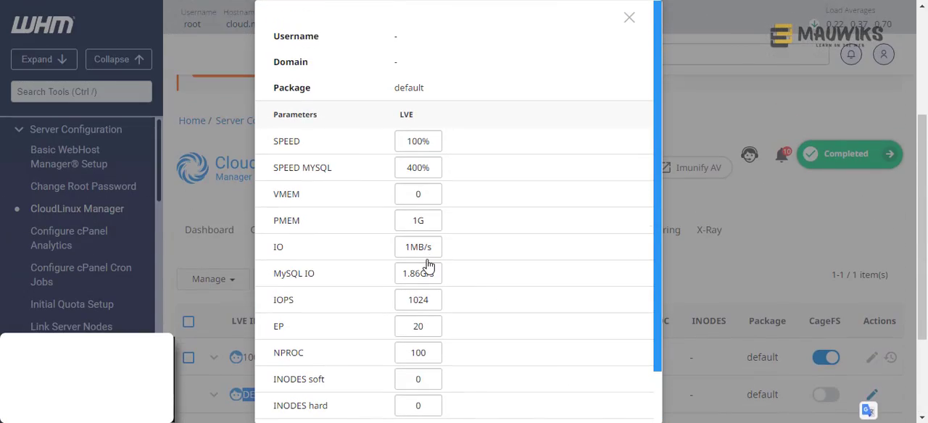
click(628, 22)
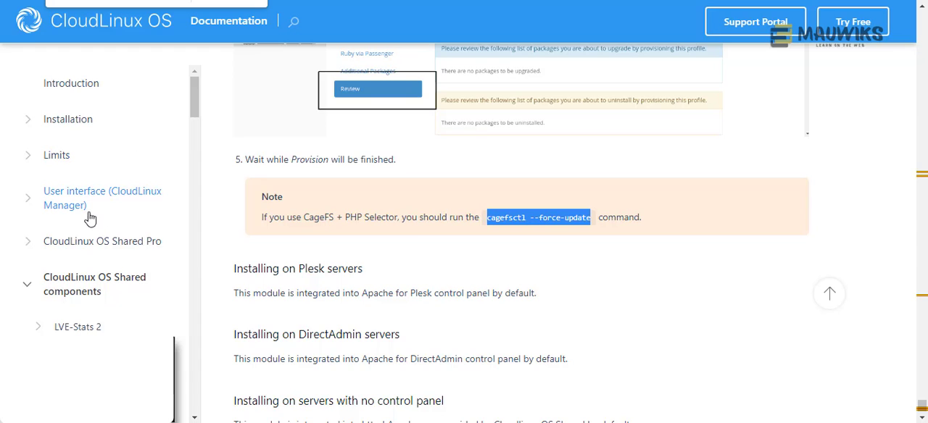
click(51, 163)
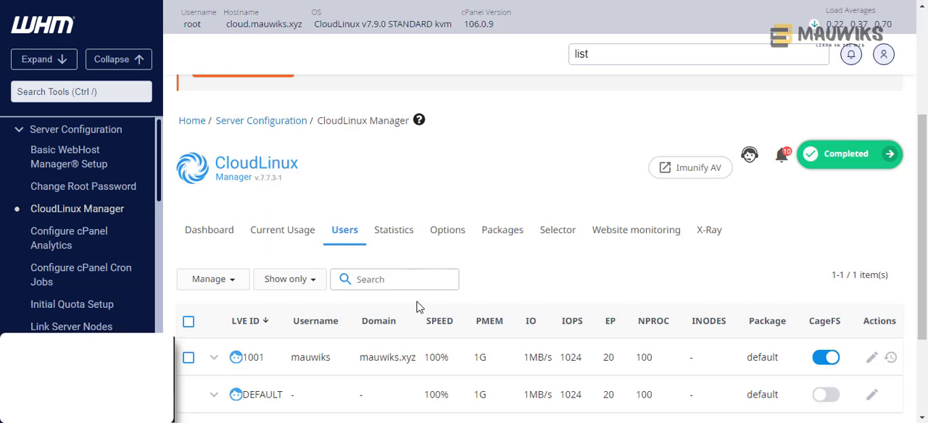
scroll(417, 307, down, 2)
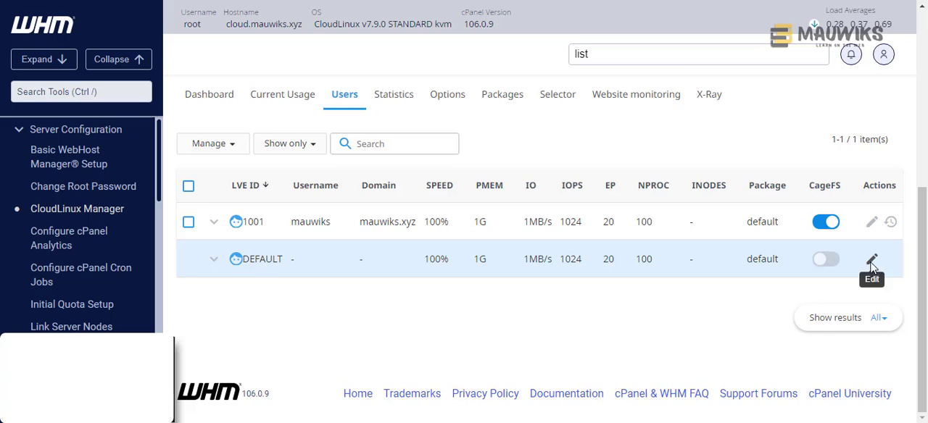
- Reopen the DEFAULT entry's limits in WHM and compare them with the documentation's Typical Hosting Account recommendations
click(872, 262)
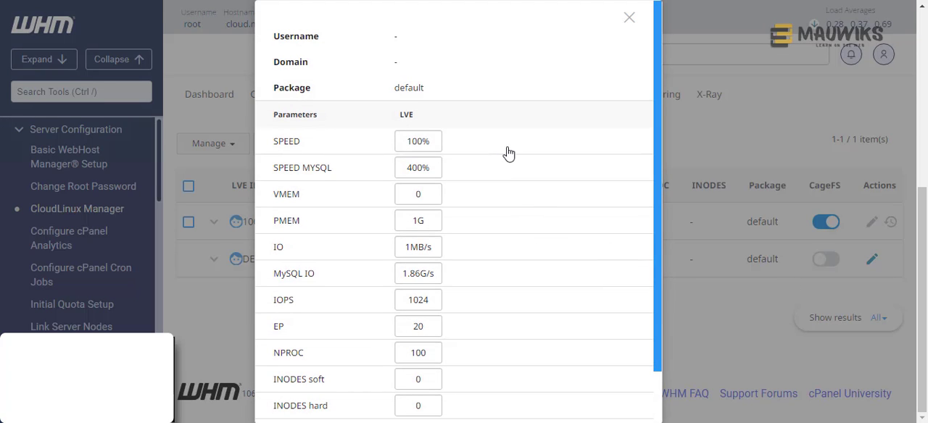
click(157, 2)
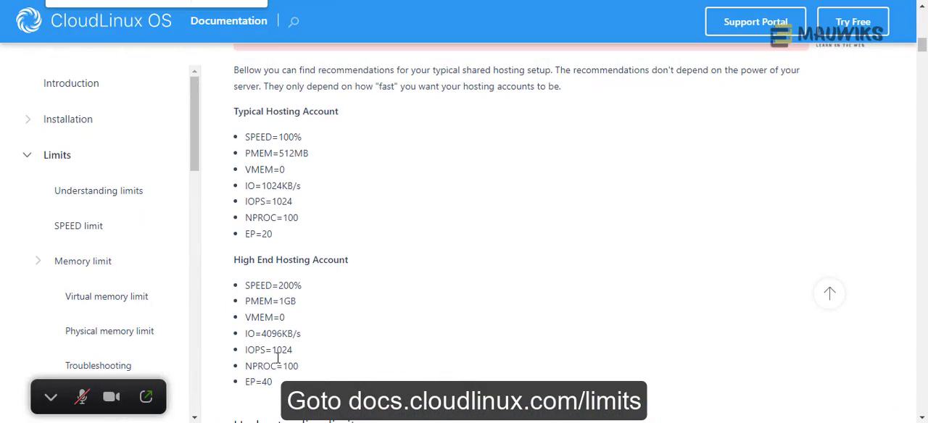
drag(234, 113, 353, 119)
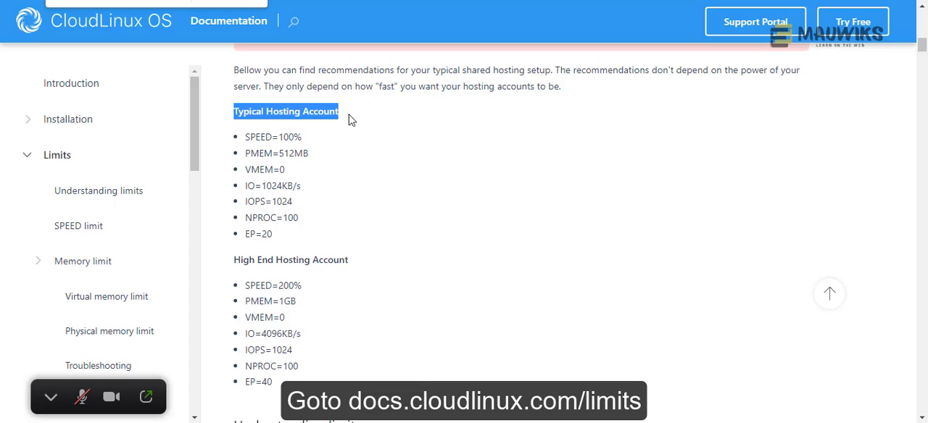
click(334, 120)
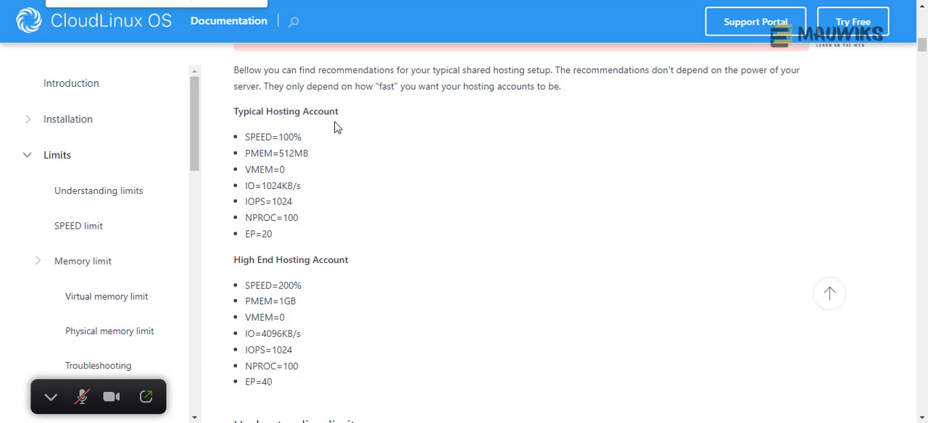
drag(346, 116, 233, 120)
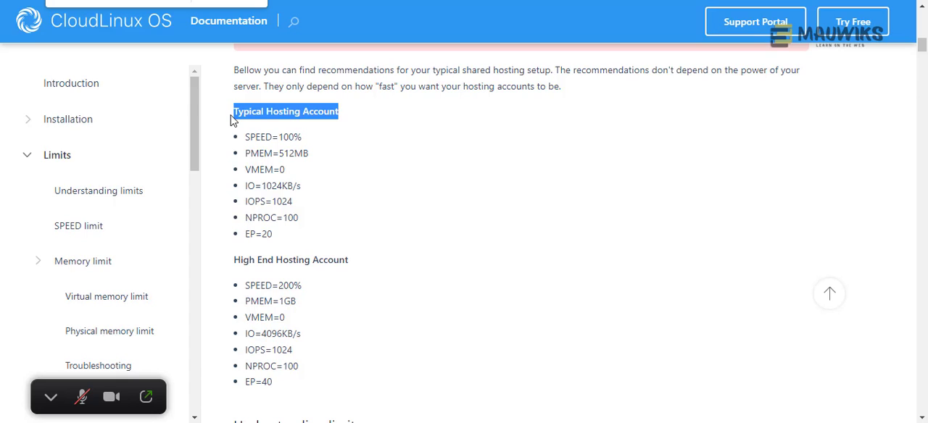
click(234, 119)
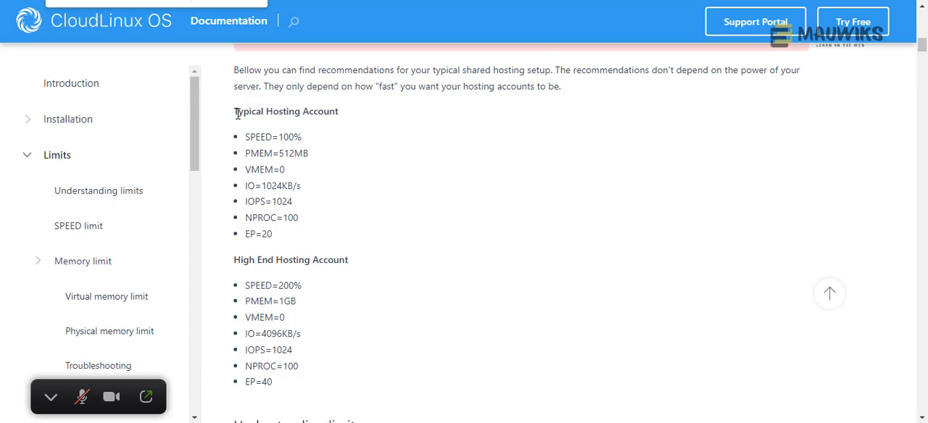
drag(287, 236, 235, 122)
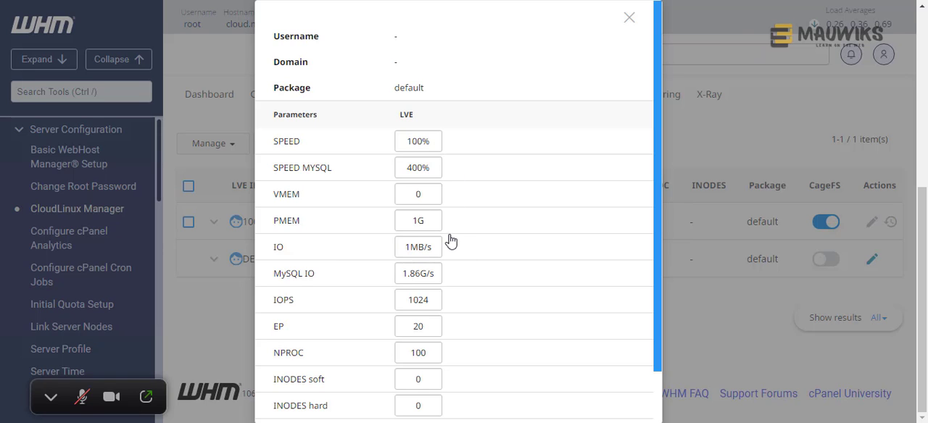
click(156, 1)
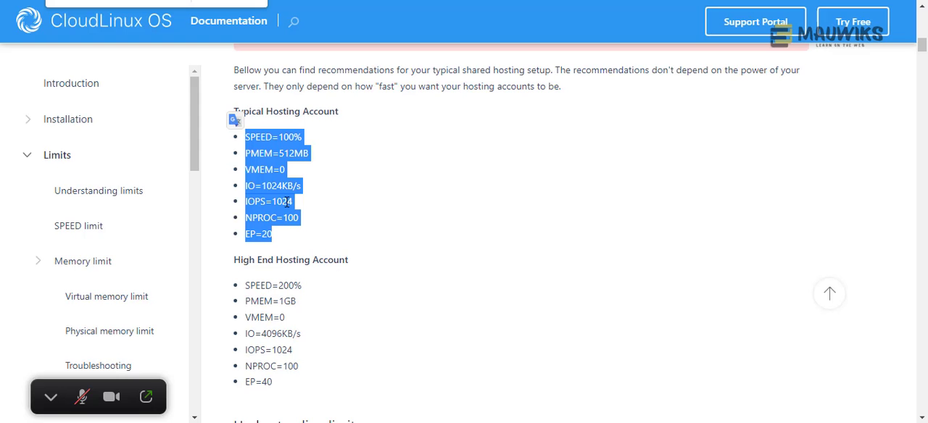
click(287, 242)
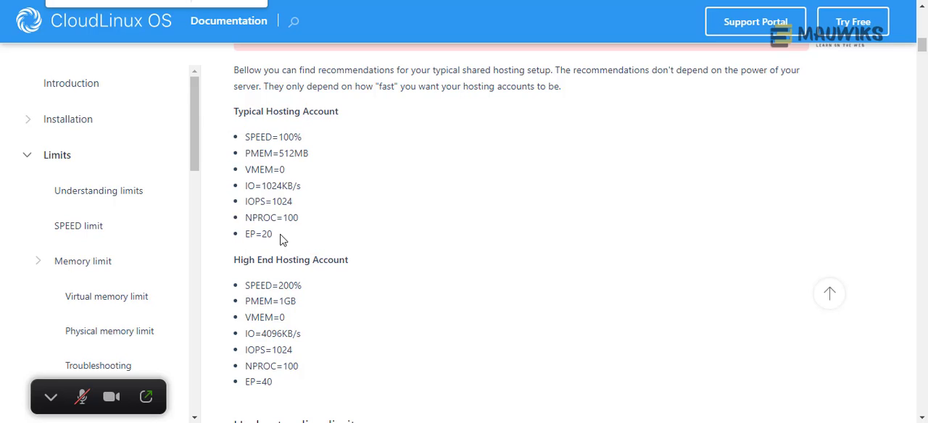
drag(280, 236, 233, 141)
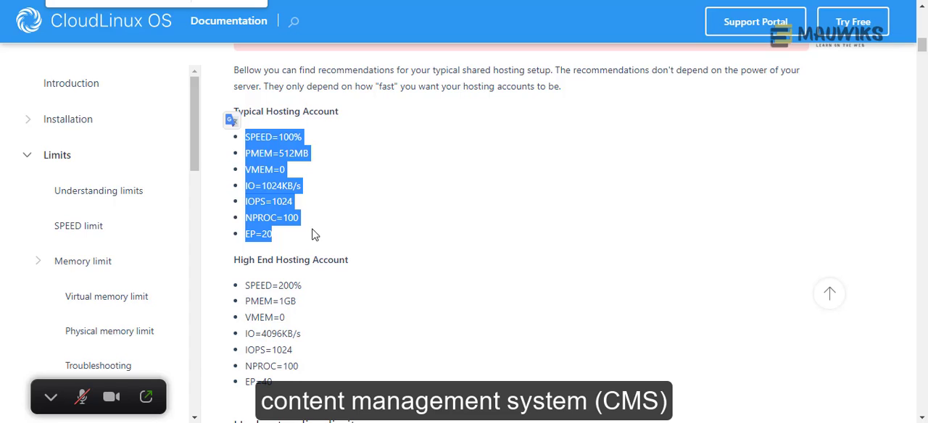
- Examine the recommended High End Hosting Account limits in the documentation, from SPEED through EP
scroll(285, 385, down, 1)
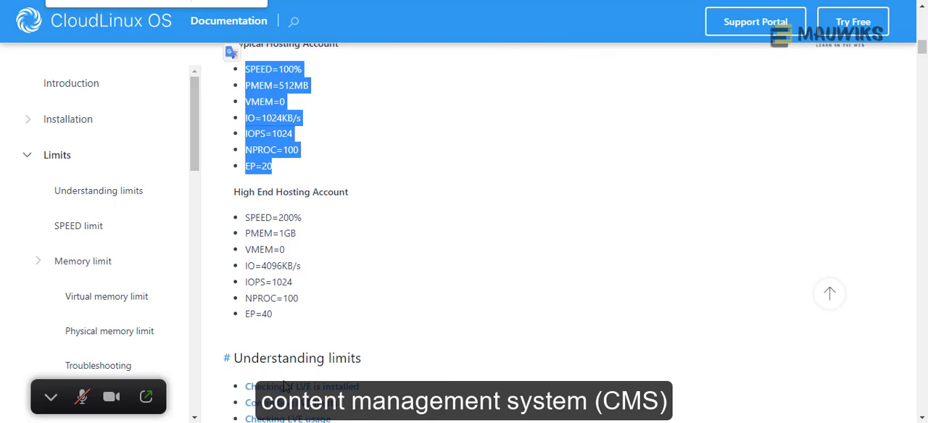
drag(280, 325, 244, 218)
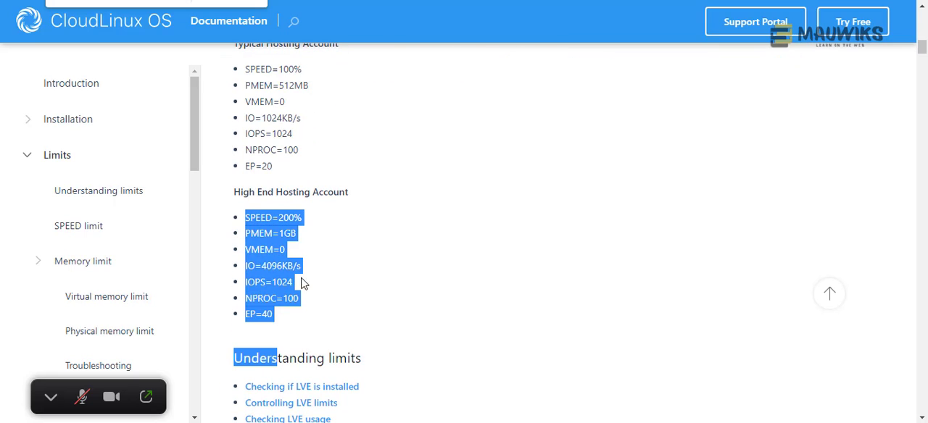
click(321, 297)
drag(283, 319, 243, 216)
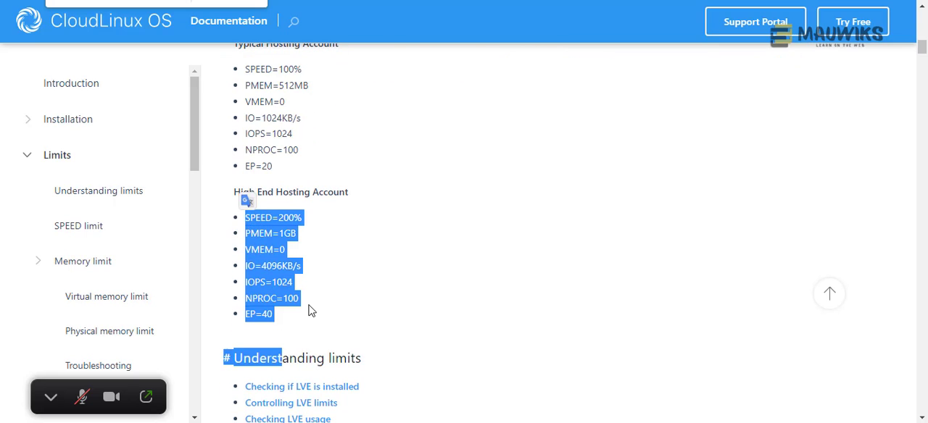
click(327, 287)
mouse_move(272, 318)
mouse_down()
mouse_move(246, 219)
mouse_move(273, 313)
mouse_up()
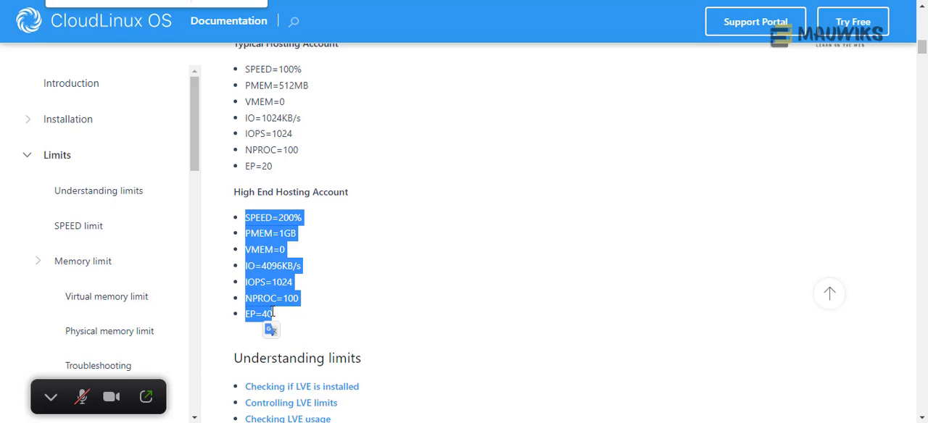
click(313, 262)
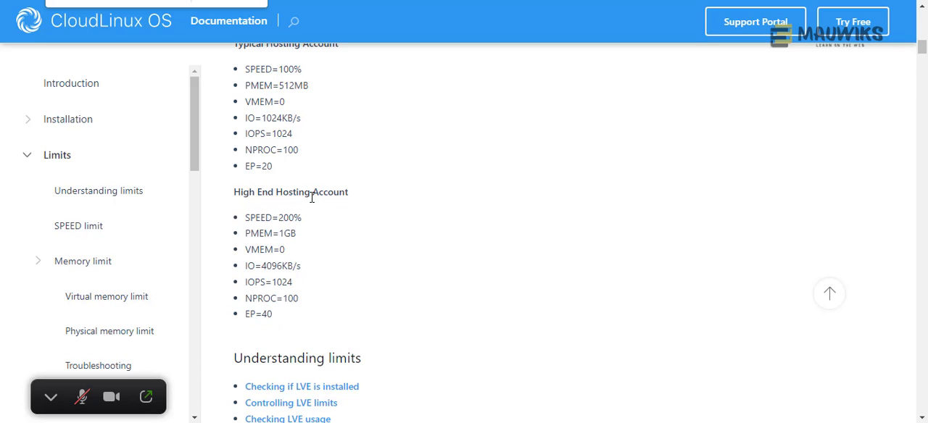
- Compare the Typical Hosting Account recommendations with the High End Hosting Account recommendations, covering both categories and their full limit lists
scroll(319, 287, up, 1)
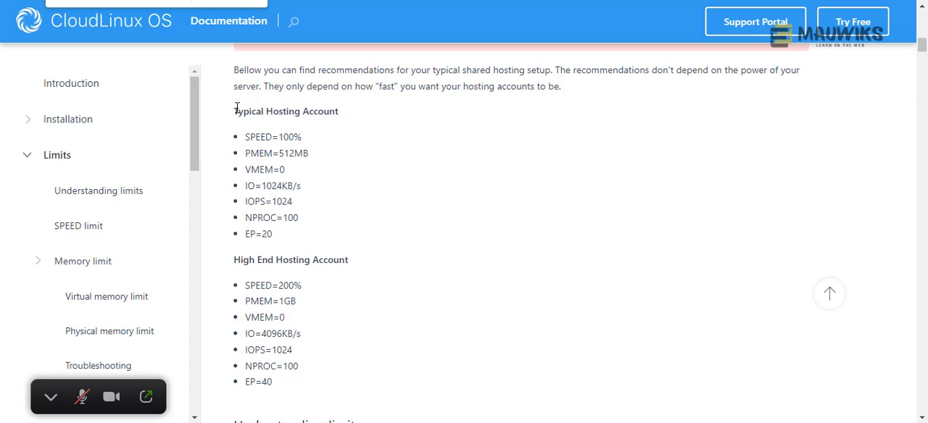
drag(236, 108, 362, 115)
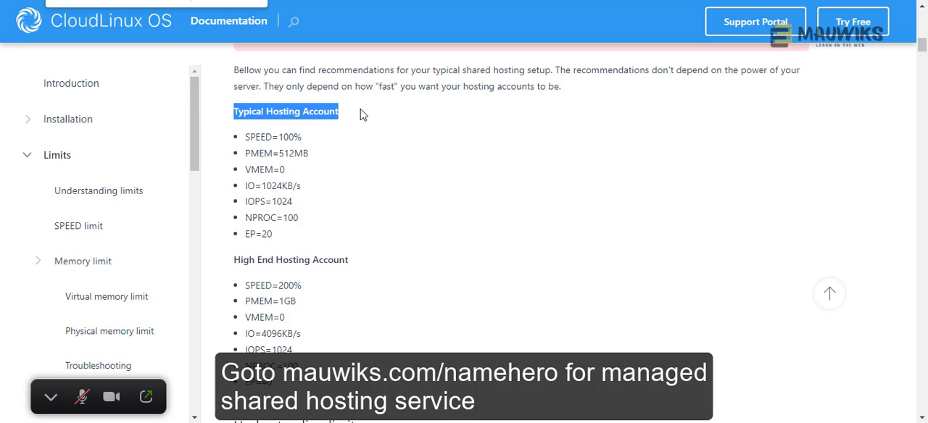
drag(356, 261, 234, 259)
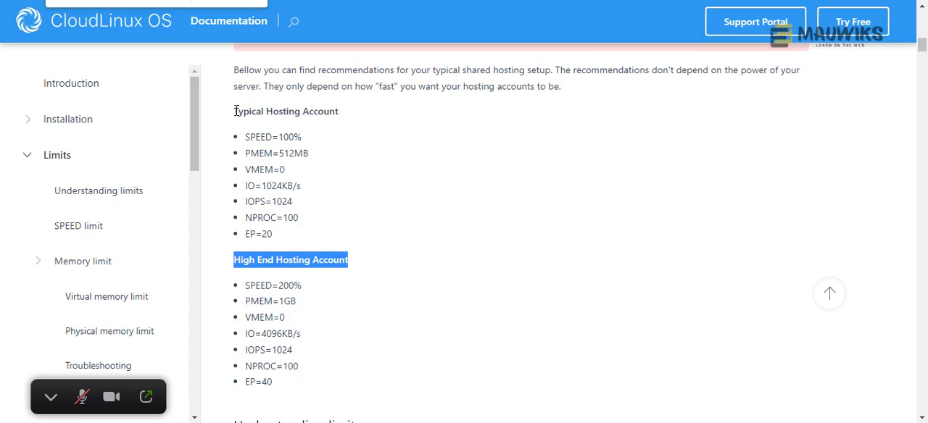
drag(236, 111, 345, 118)
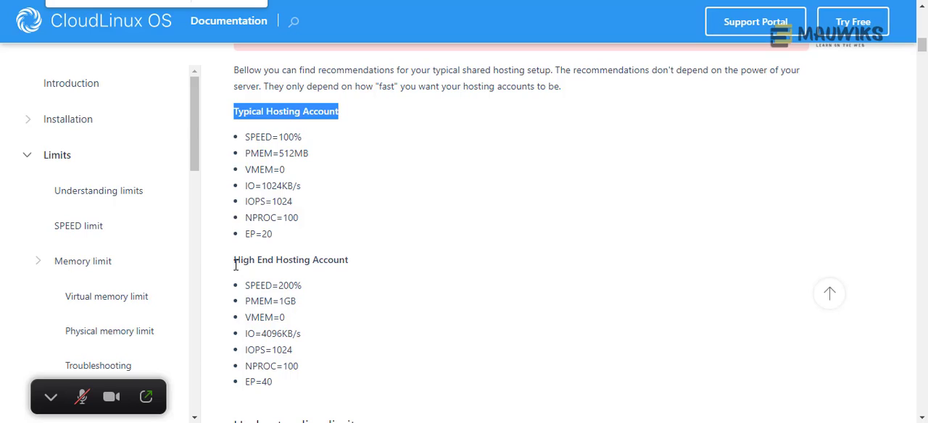
drag(235, 259, 356, 271)
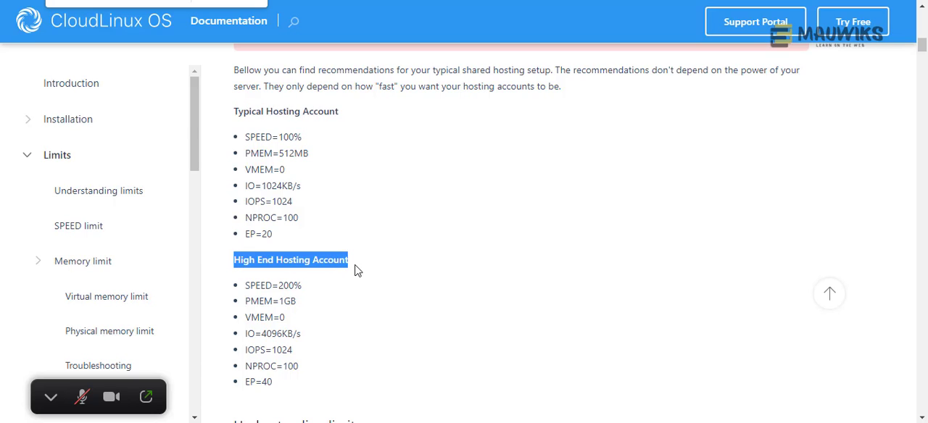
click(296, 261)
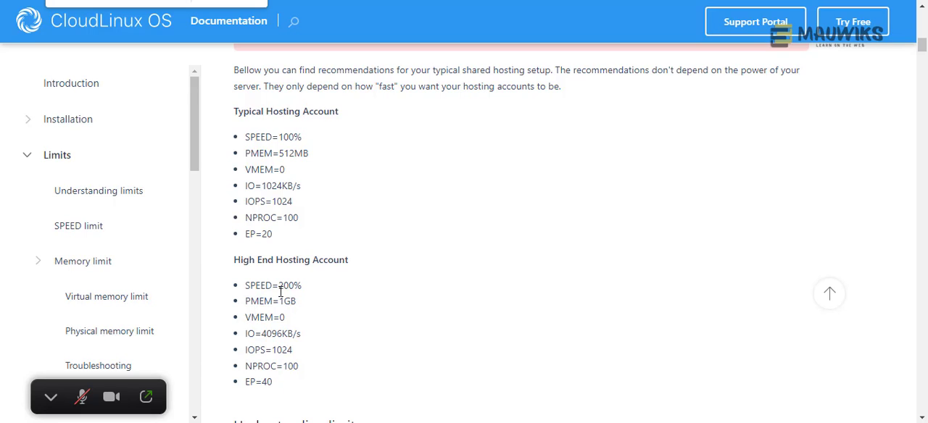
drag(271, 234, 247, 135)
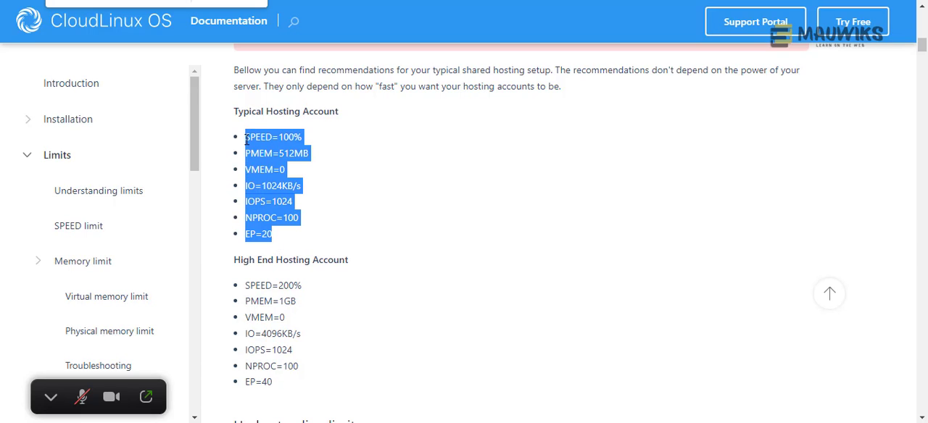
click(296, 243)
drag(273, 234, 234, 135)
drag(273, 382, 246, 285)
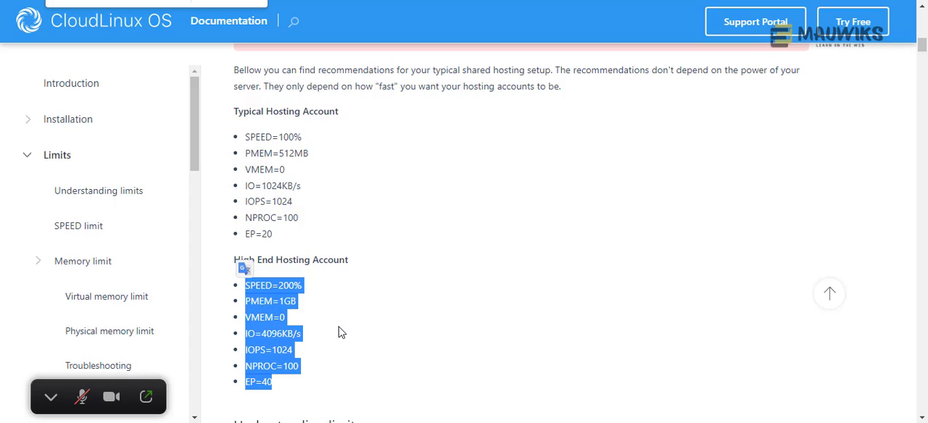
- Return to the DEFAULT entry's limits in WHM and set SPEED to 200% and PMEM to 4G
click(341, 332)
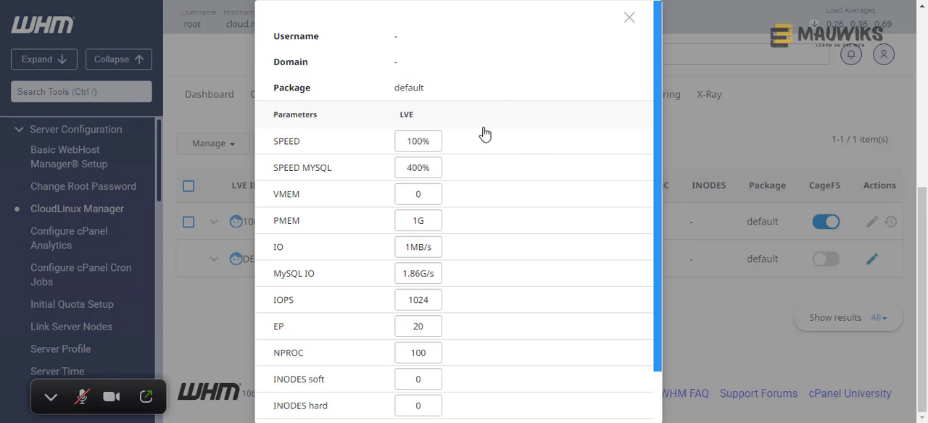
click(414, 141)
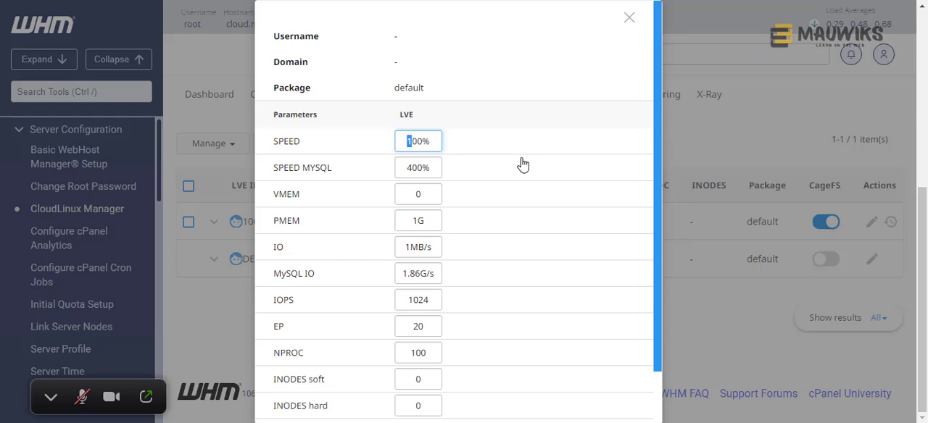
text(2)
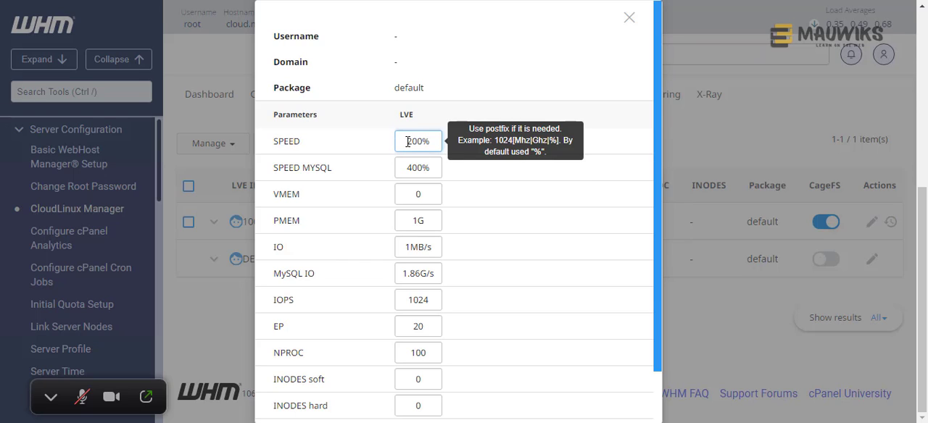
drag(407, 143, 459, 148)
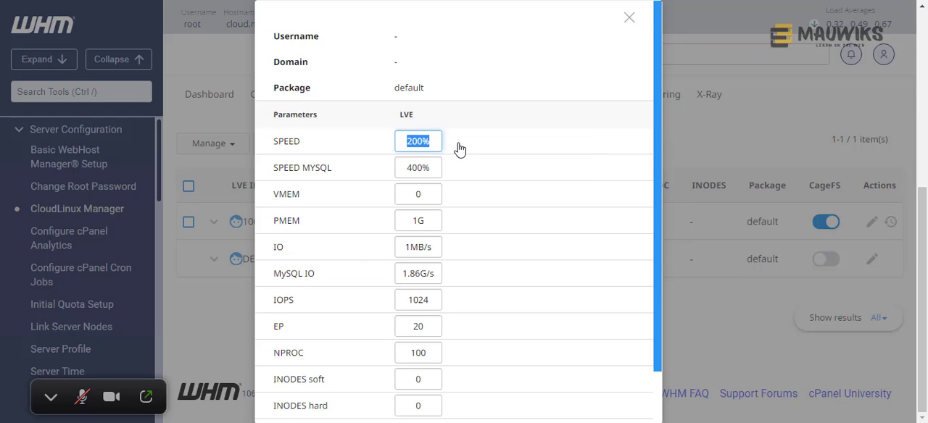
drag(418, 220, 282, 230)
text(4)
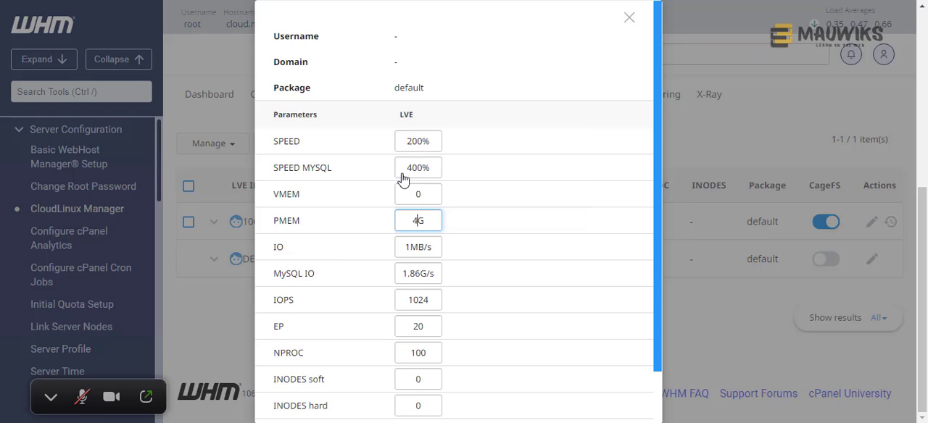
click(405, 220)
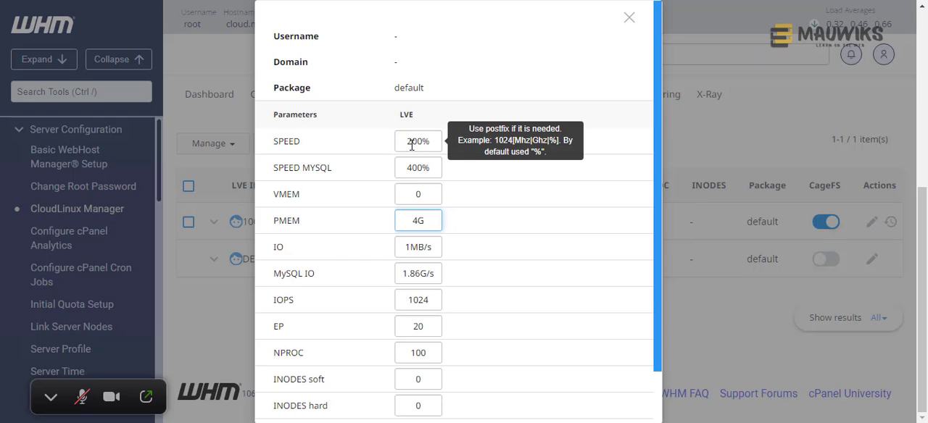
- Raise the DEFAULT entry's SPEED limit to 600% and its PMEM limit to 10G
drag(411, 145, 385, 149)
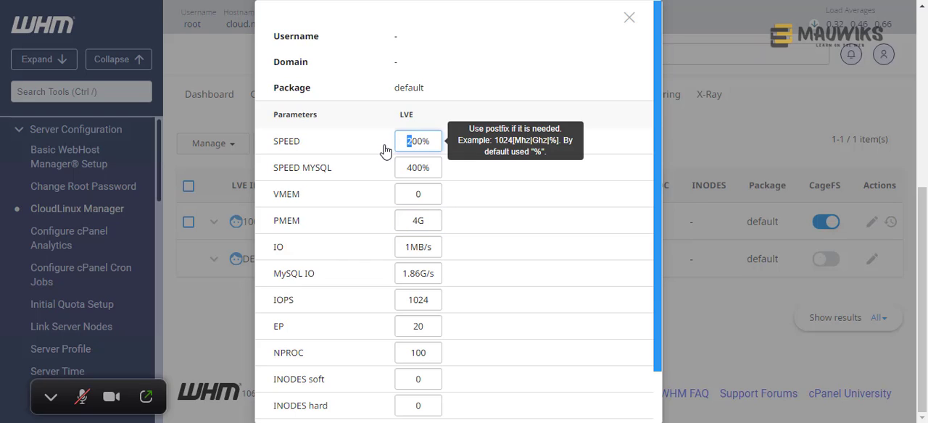
text(6)
drag(420, 220, 400, 221)
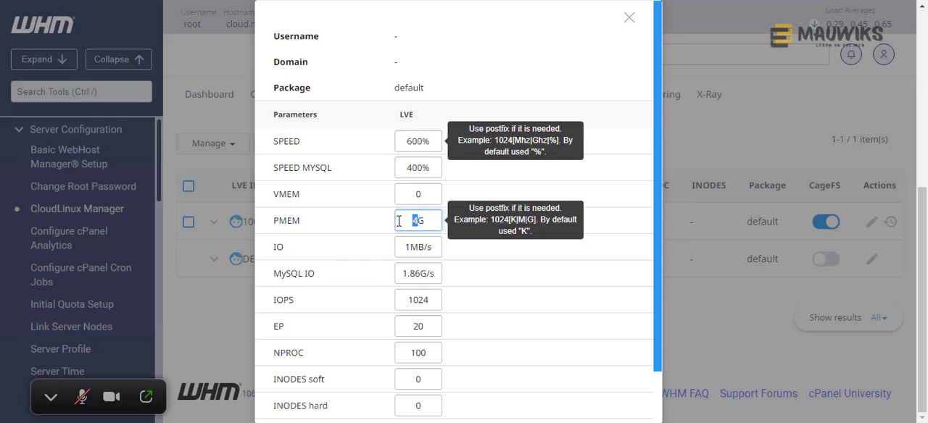
text(10)
scroll(346, 224, down, 1)
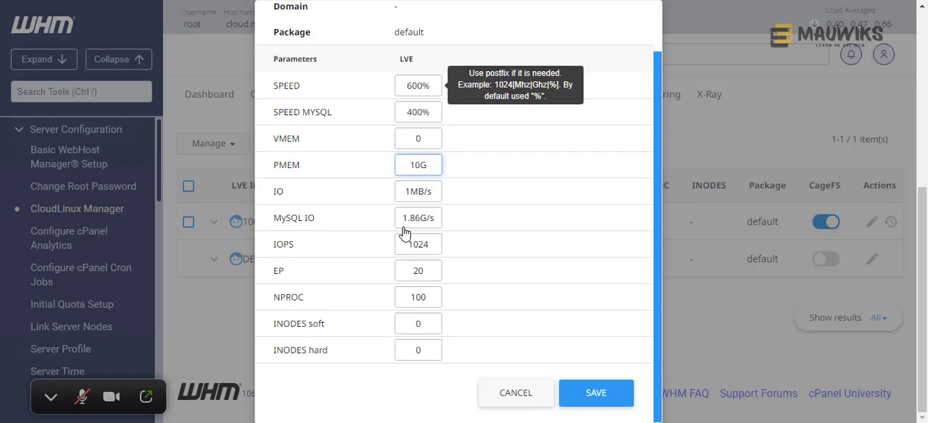
scroll(404, 229, up, 1)
- Lower the DEFAULT entry's SPEED limit to 200% and its PMEM limit to 4G
click(408, 141)
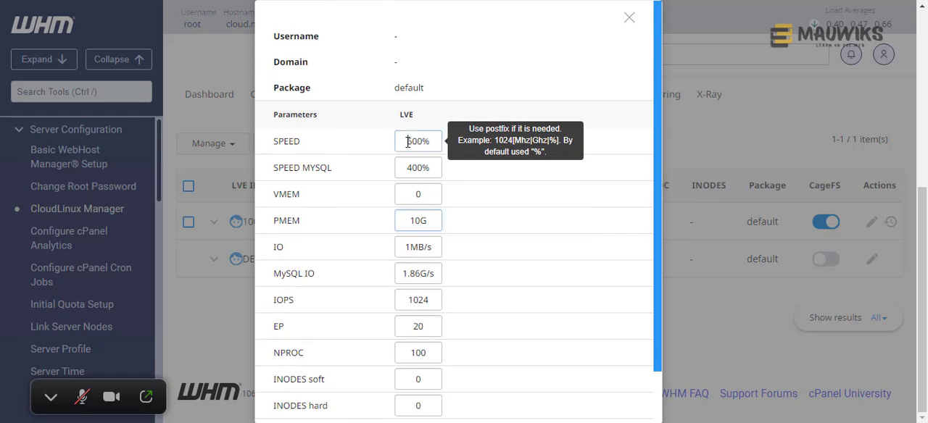
drag(414, 142, 407, 141)
text(2)
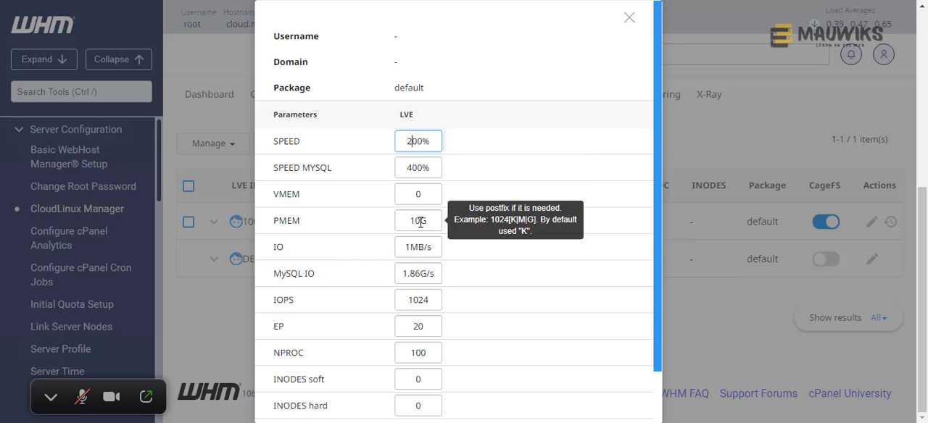
drag(421, 220, 389, 228)
text(4G)
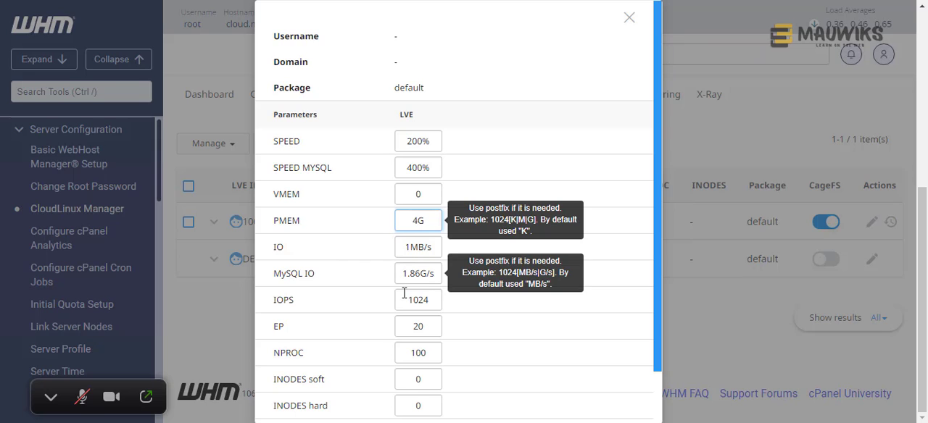
- Set the DEFAULT entry's IO limit to 10MB/s and its IOPS limit to 2048
click(409, 247)
text(0)
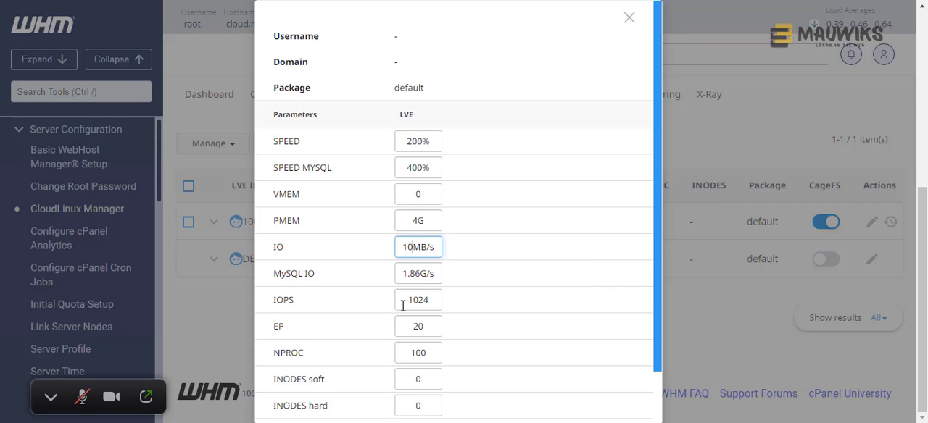
scroll(404, 305, down, 1)
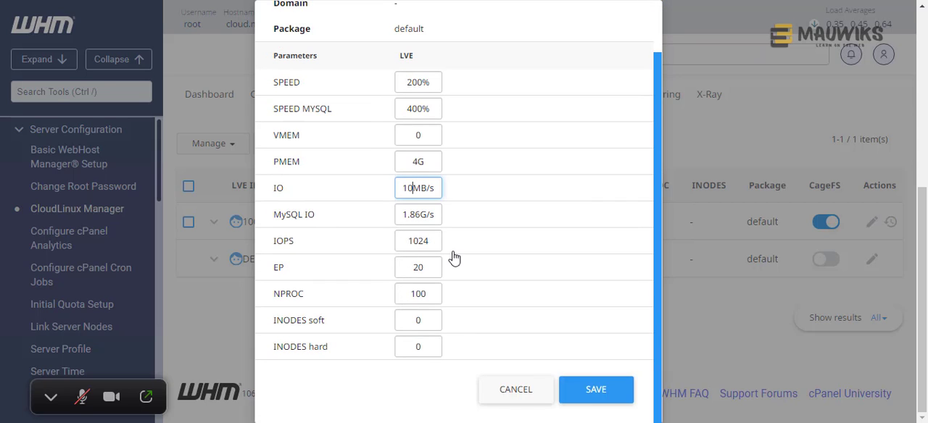
double_click(406, 241)
text(2048)
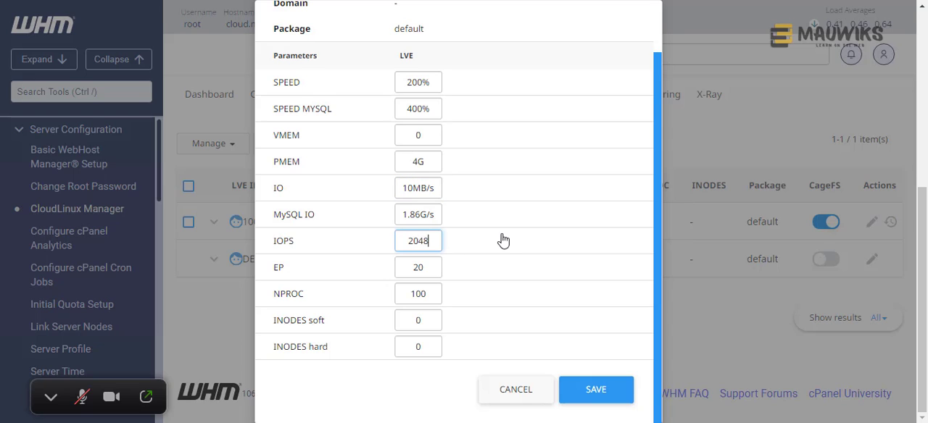
- Set the DEFAULT entry's EP limit to 250 and its NPROC limit to 500
key(Tab)
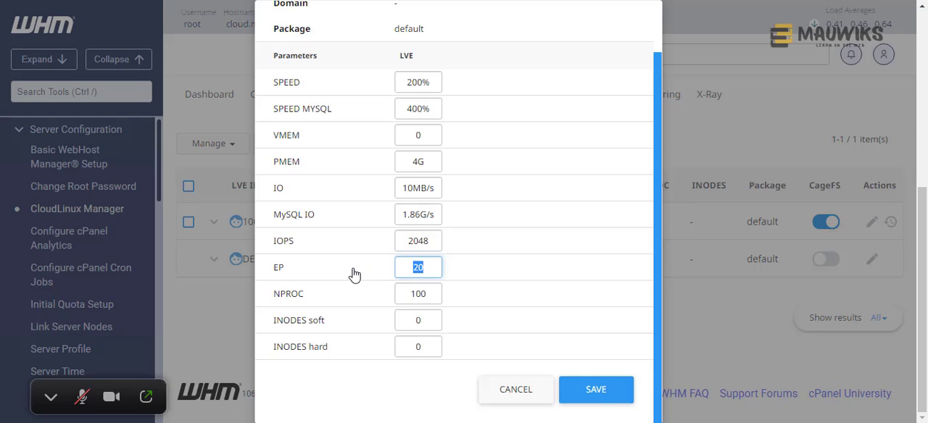
text(100)
key(Tab)
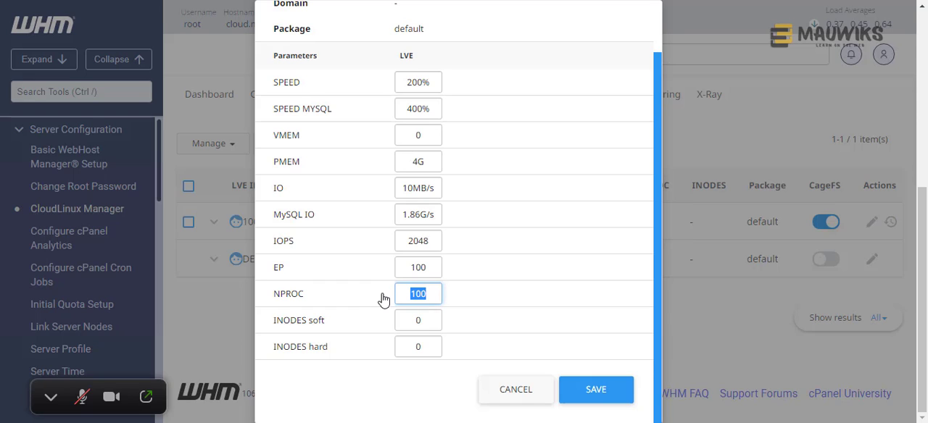
text(500)
double_click(435, 267)
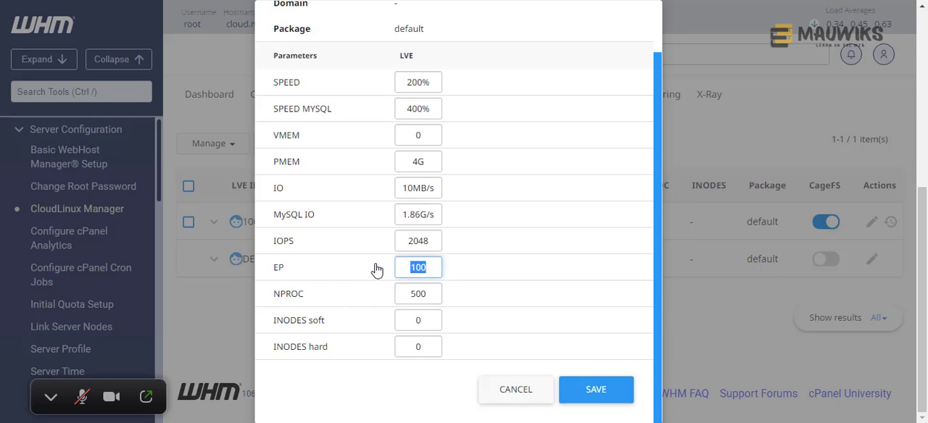
text(250)
- Raise the DEFAULT entry's PMEM limit to 6G and its SPEED limit to 400%
scroll(394, 332, up, 1)
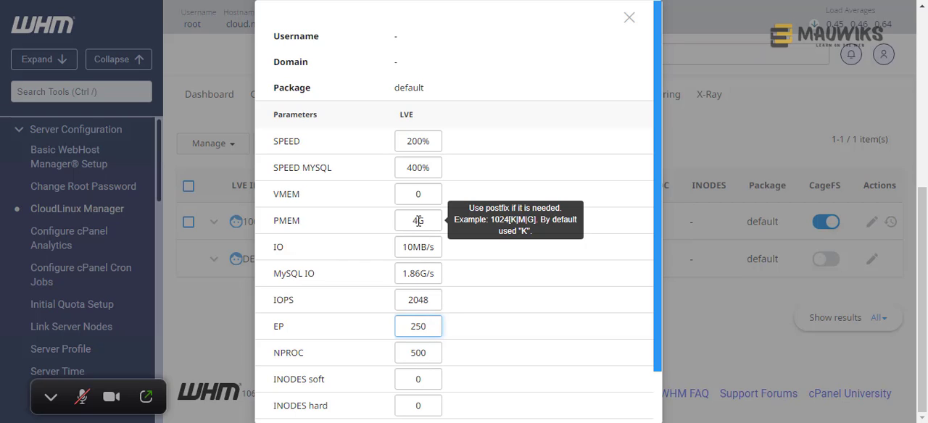
drag(419, 221, 366, 222)
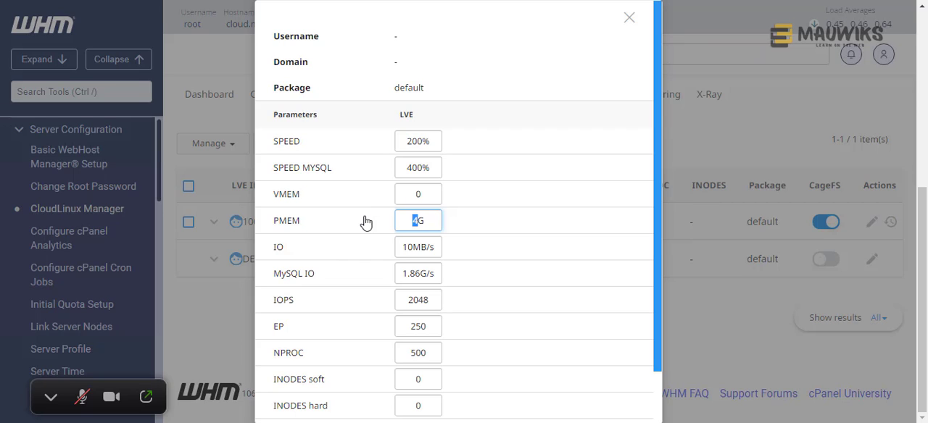
text(6)
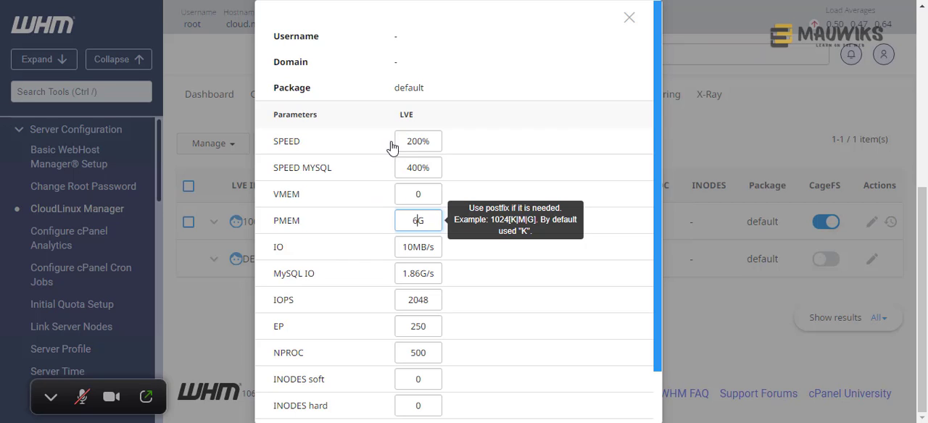
drag(412, 142, 362, 138)
text(4)
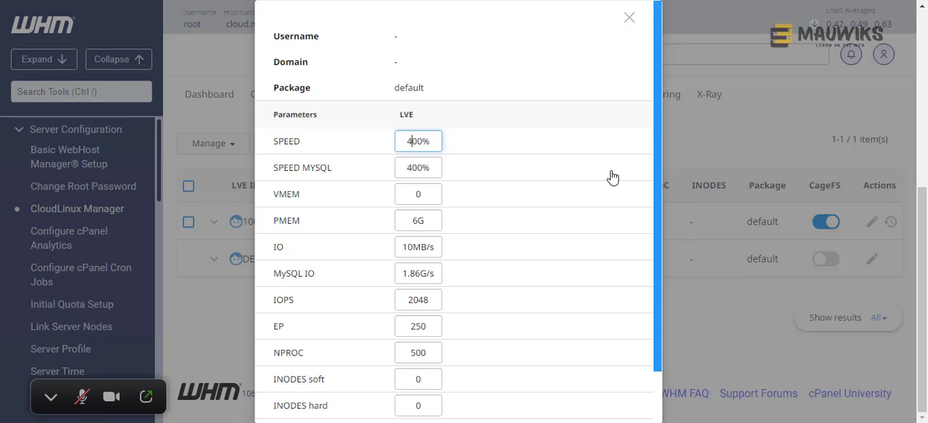
- Set SPEED to 200% and PMEM to 4G for the DEFAULT entry, and save its limits
scroll(601, 181, down, 2)
click(415, 87)
key(BackSpace)
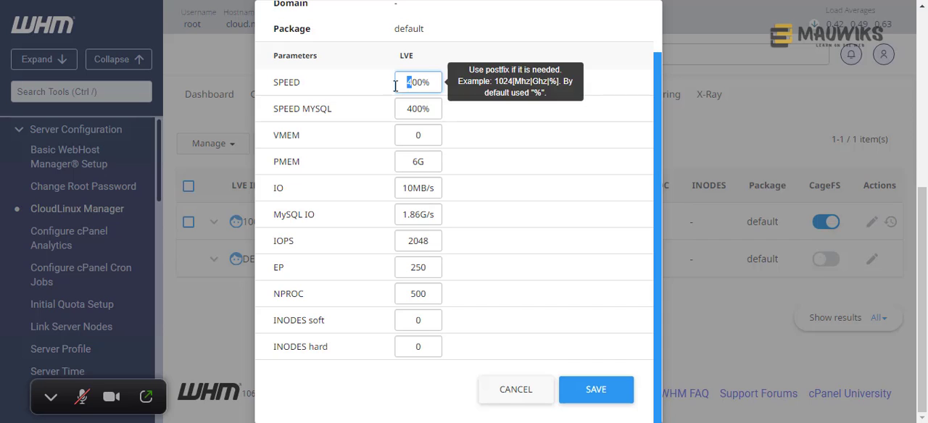
text(2)
click(421, 159)
key(BackSpace)
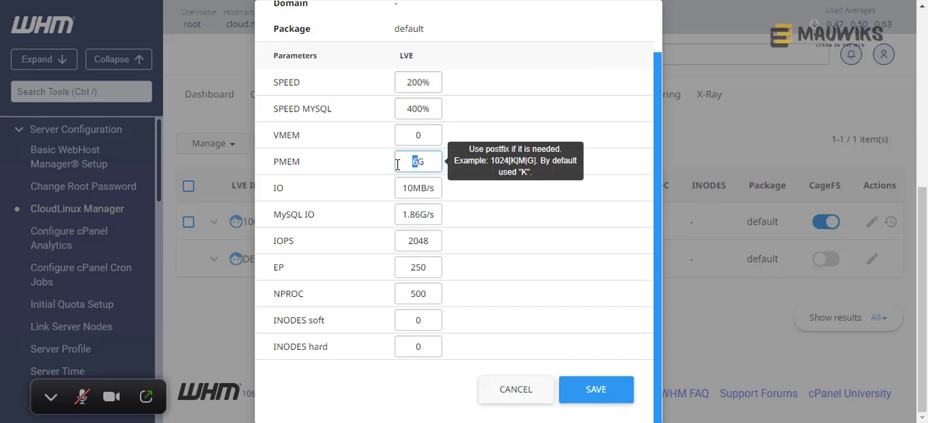
text(4)
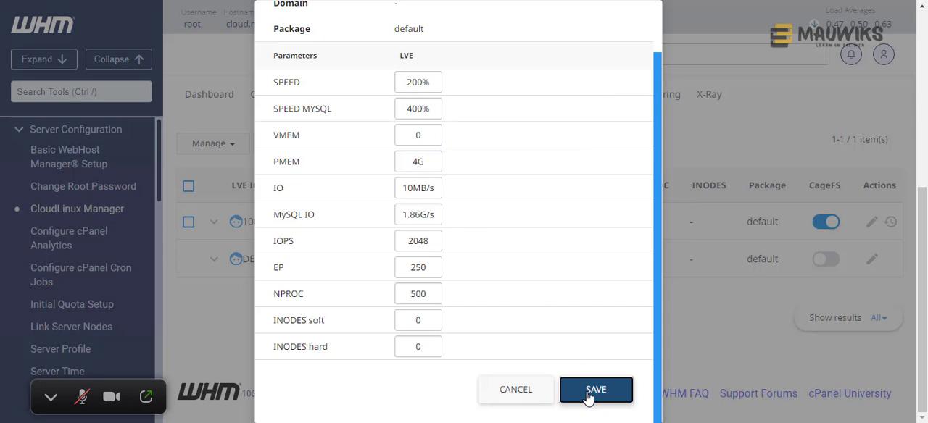
click(585, 391)
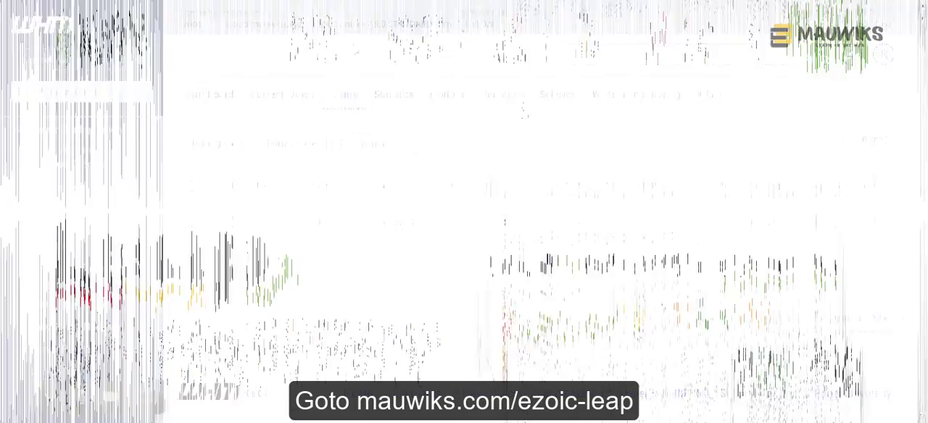
- On the Ezoic Leap product page, examine the optimization features, cost savings, Core Web Vitals tools and Ezoic Cloud comparison
scroll(515, 127, down, 1)
scroll(510, 137, down, 4)
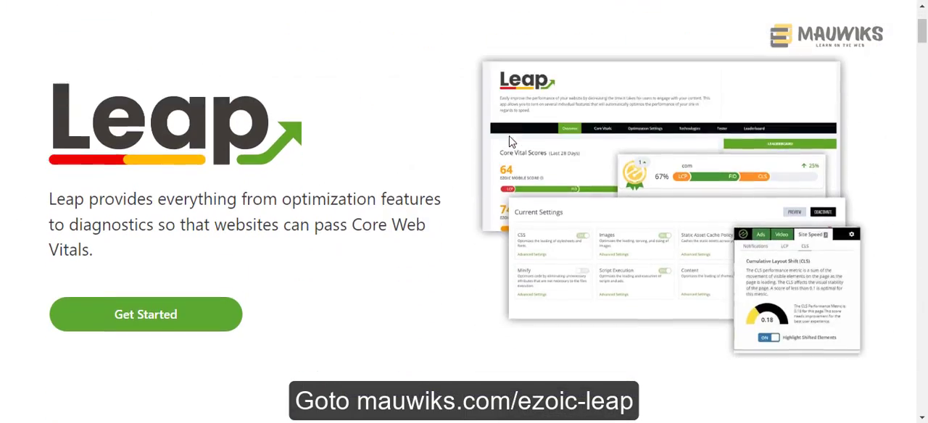
scroll(509, 146, down, 6)
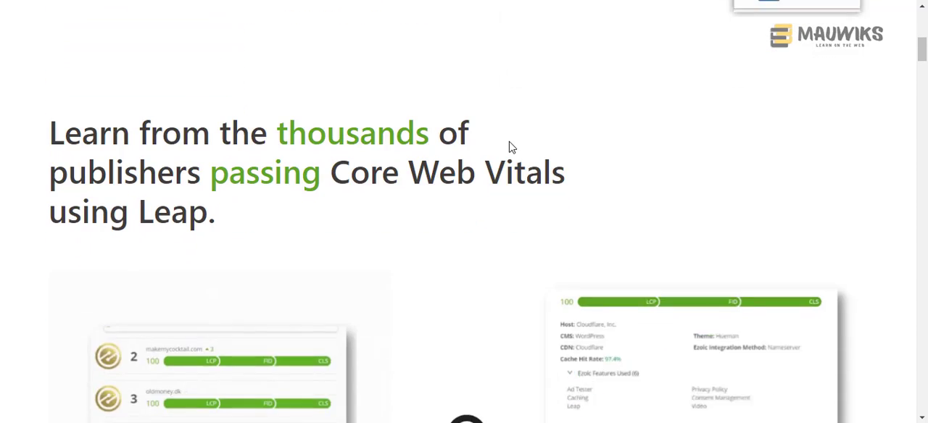
scroll(512, 148, down, 5)
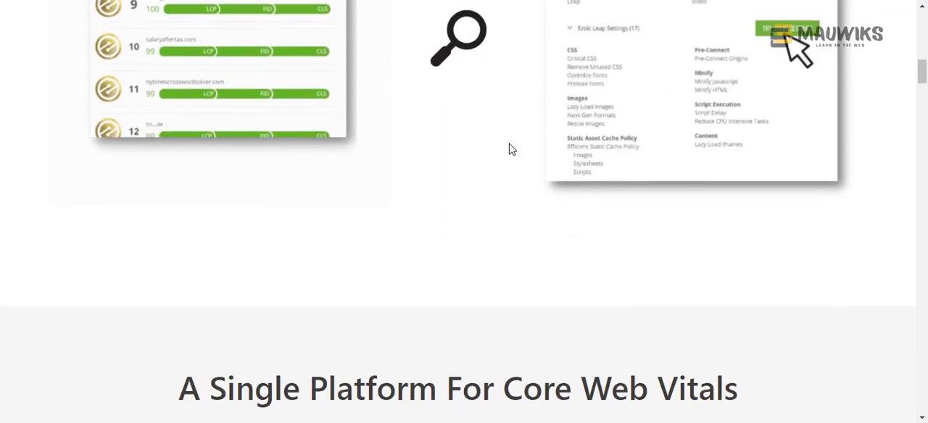
scroll(511, 151, down, 4)
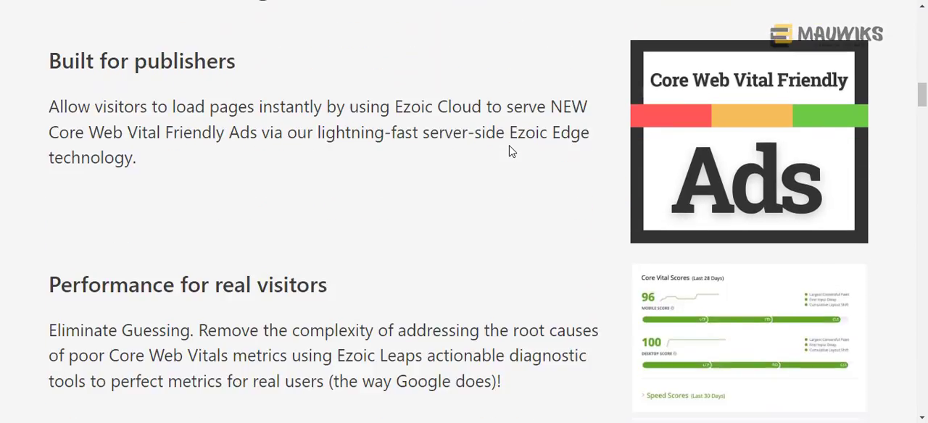
scroll(509, 152, down, 6)
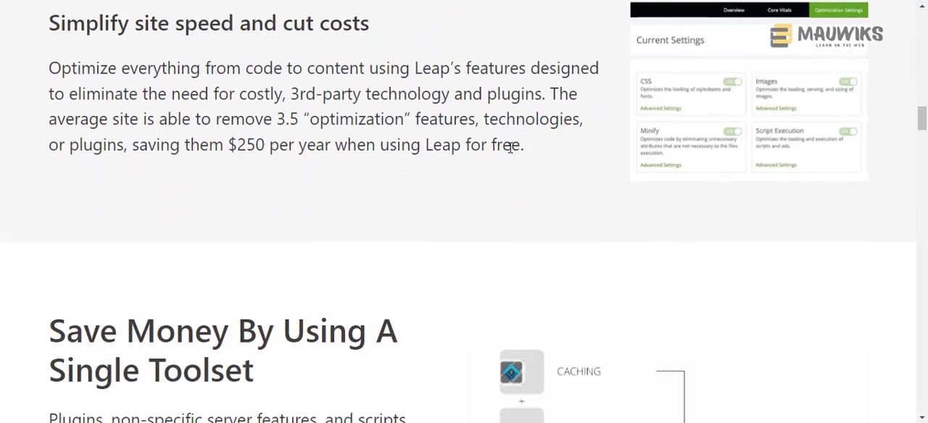
scroll(510, 152, down, 2)
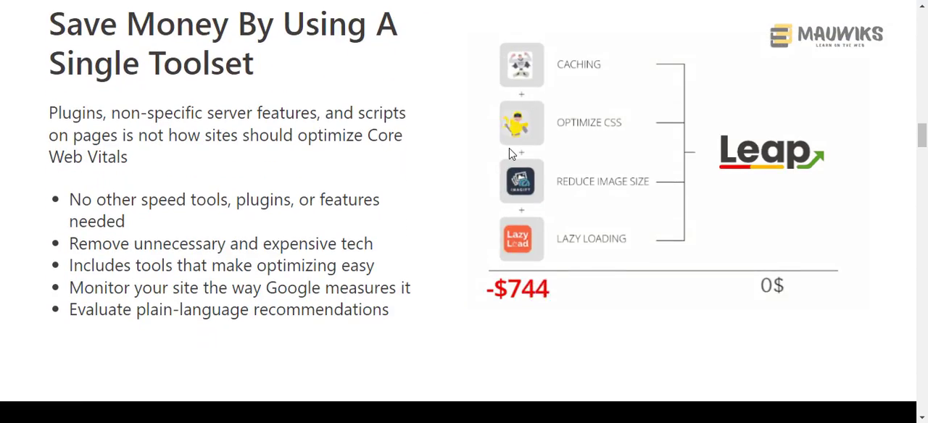
scroll(510, 153, down, 3)
scroll(510, 154, down, 5)
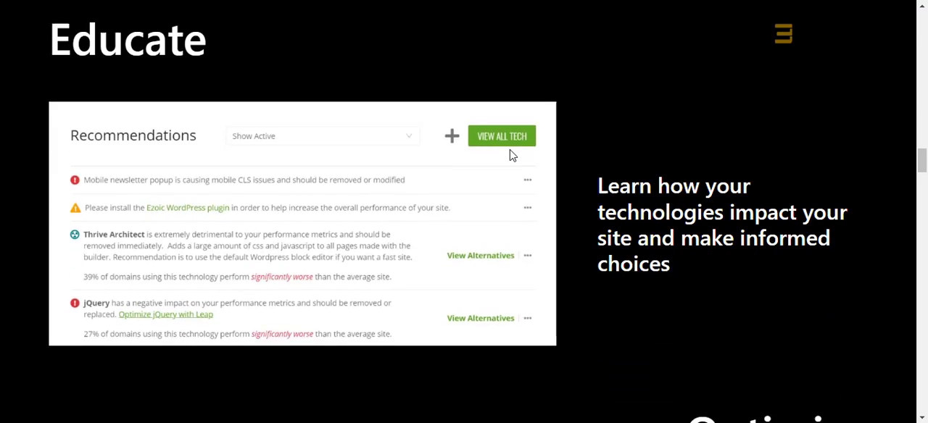
scroll(512, 156, down, 6)
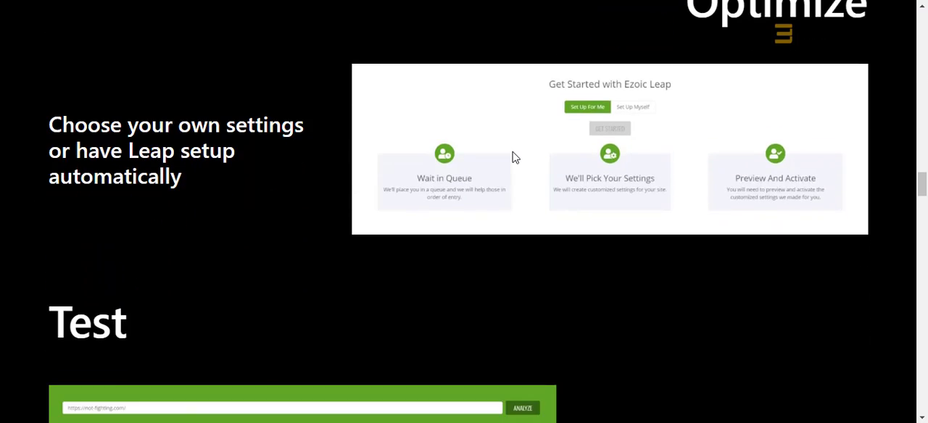
scroll(512, 156, down, 5)
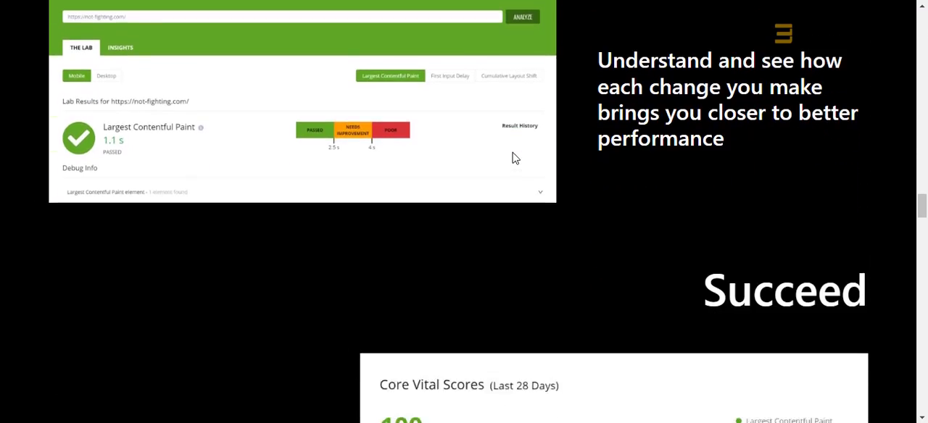
scroll(512, 156, down, 6)
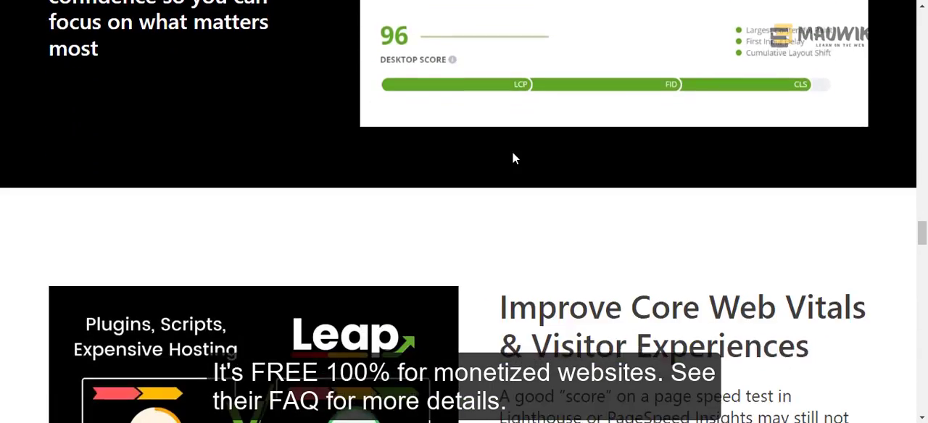
scroll(511, 157, down, 5)
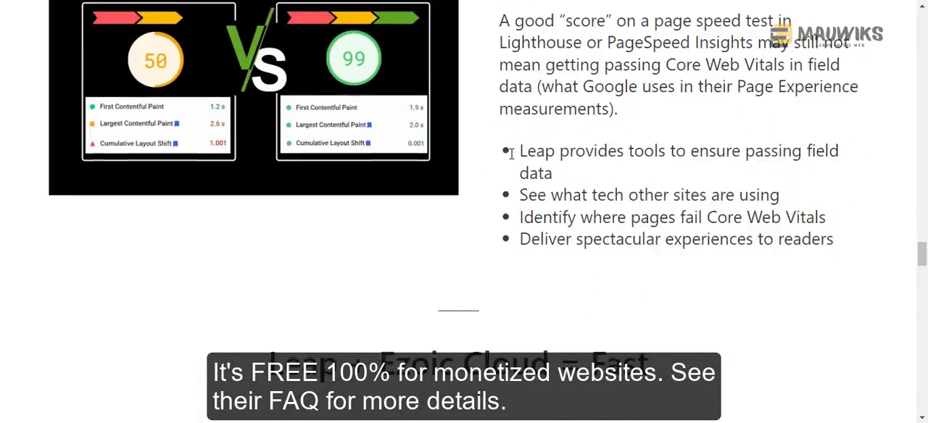
scroll(512, 160, down, 6)
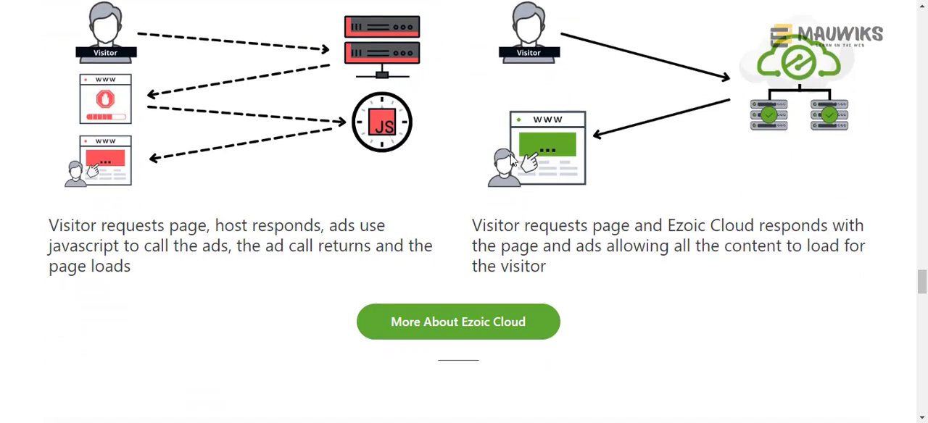
- Read the Ezoic Leap Fast FAQs on availability, cost, Site Speed Accelerator changes and WordPress setup advice
scroll(511, 159, down, 6)
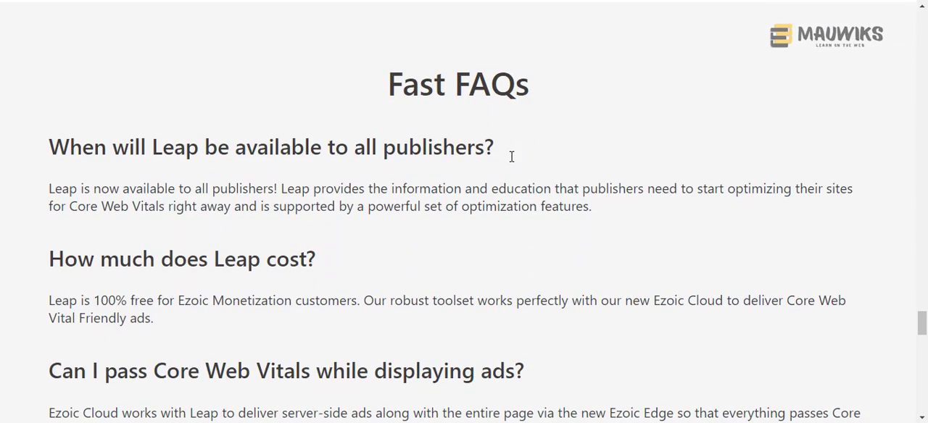
scroll(511, 156, down, 3)
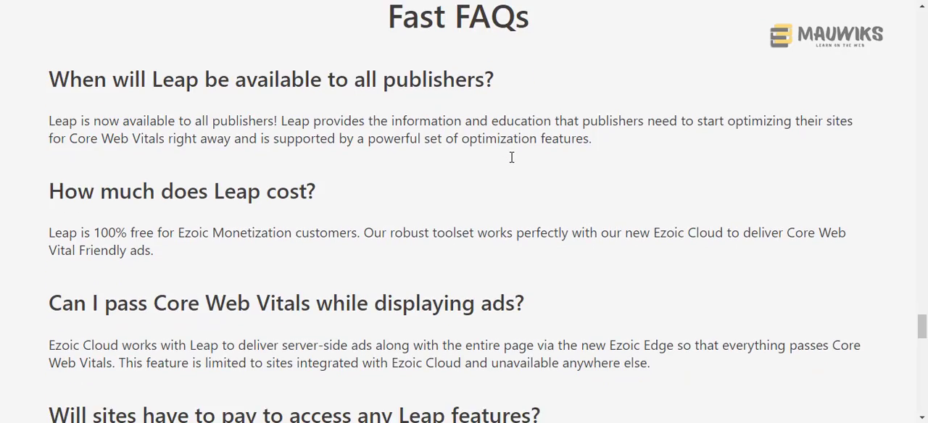
scroll(512, 162, down, 4)
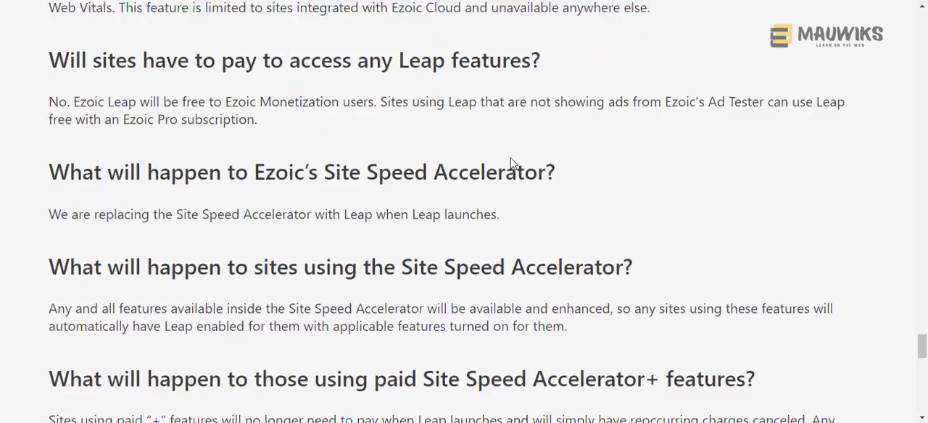
scroll(511, 159, down, 3)
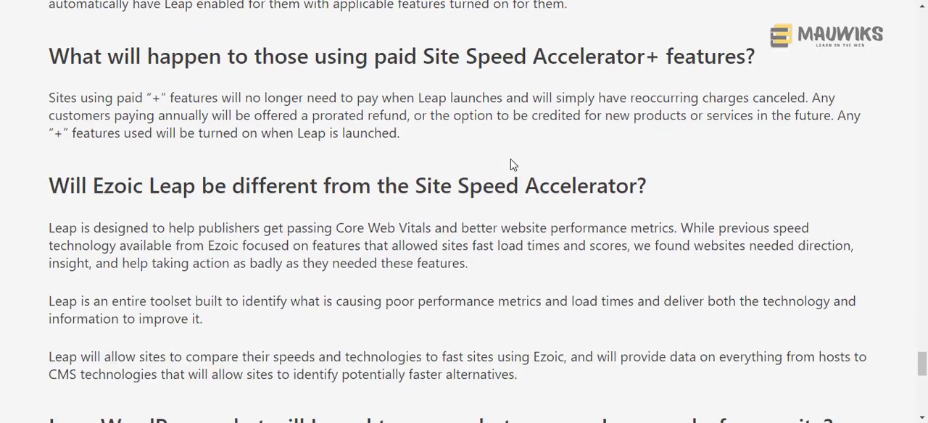
scroll(512, 162, down, 4)
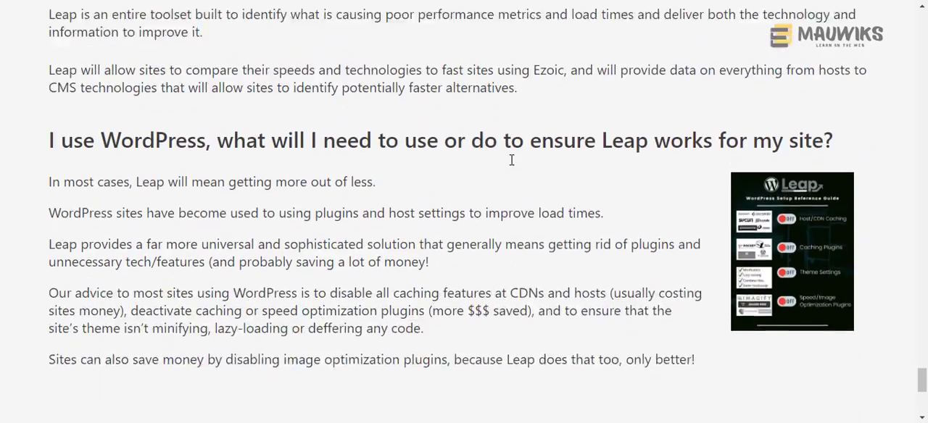
scroll(511, 159, down, 2)
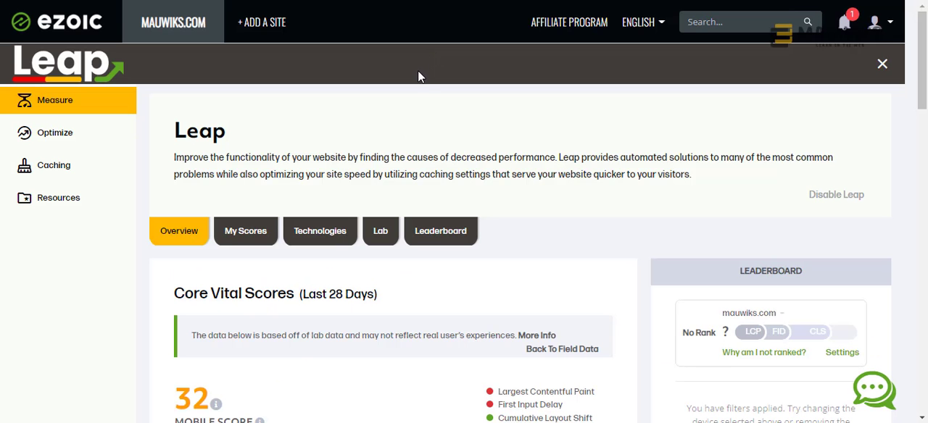
- In the Ezoic Leap dashboard for mauwiks.com, examine the mobile and desktop Core Vital Scores in the overview
scroll(410, 86, down, 1)
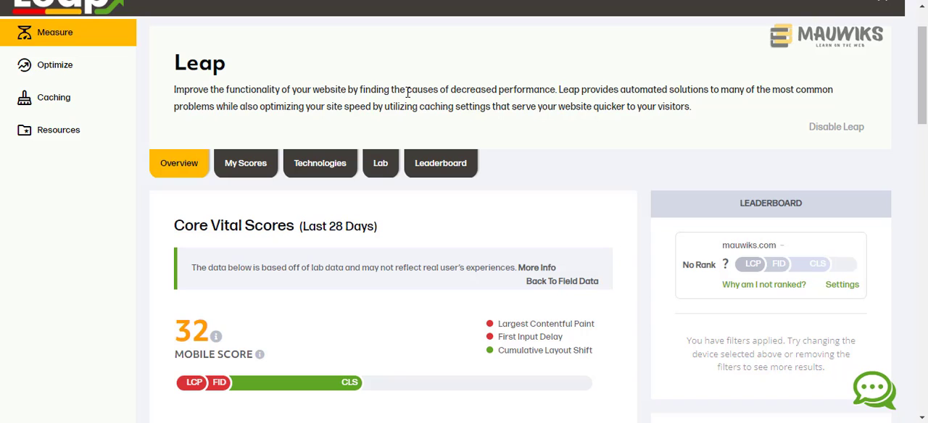
scroll(402, 107, down, 2)
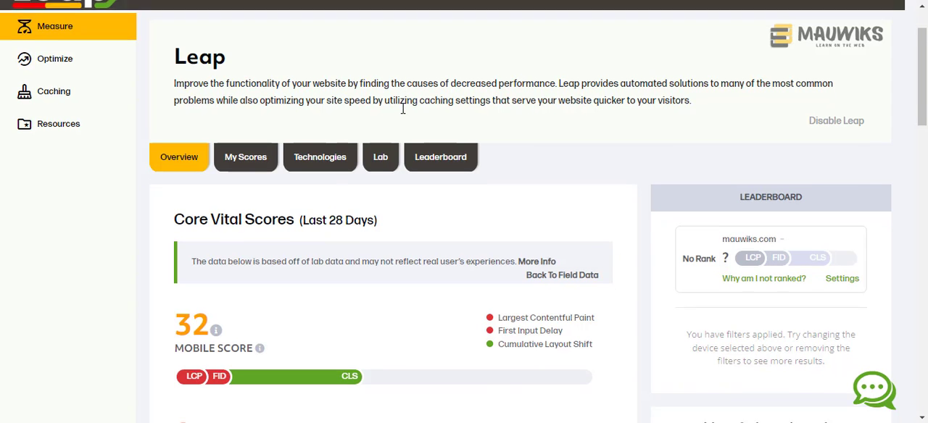
scroll(404, 116, down, 2)
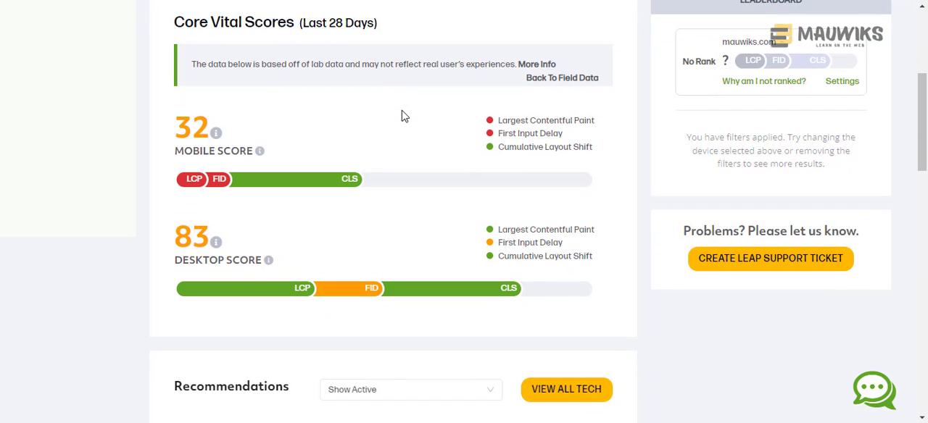
scroll(404, 116, down, 1)
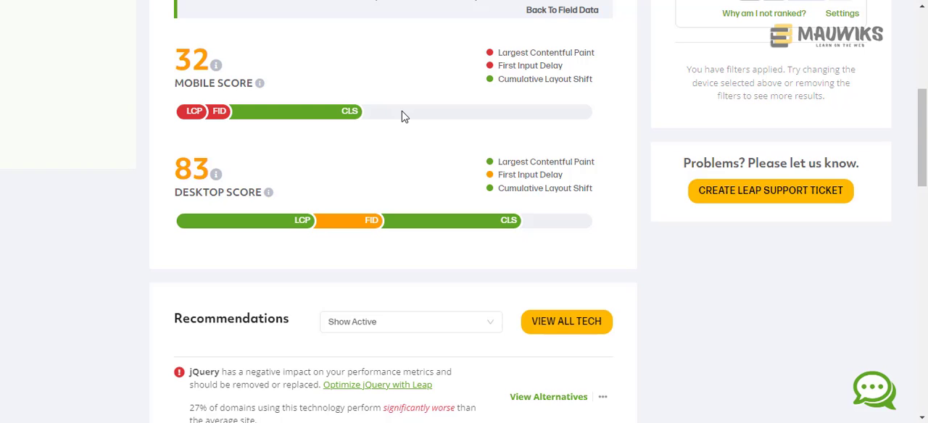
scroll(404, 117, down, 1)
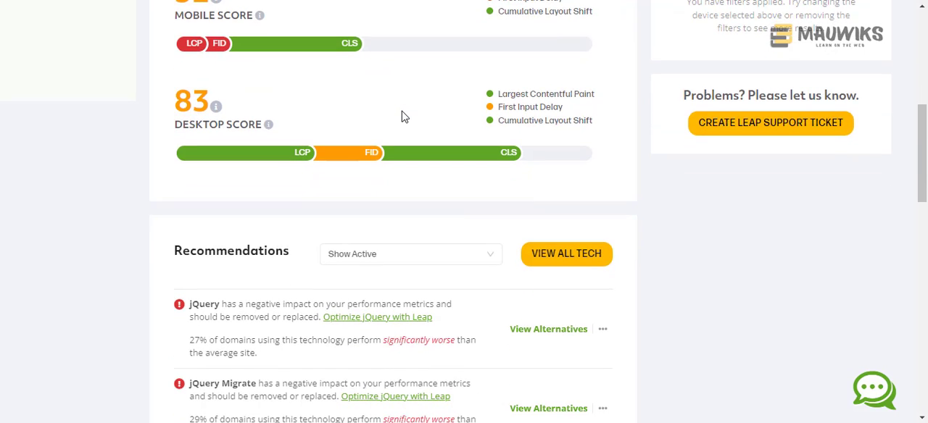
scroll(404, 117, down, 1)
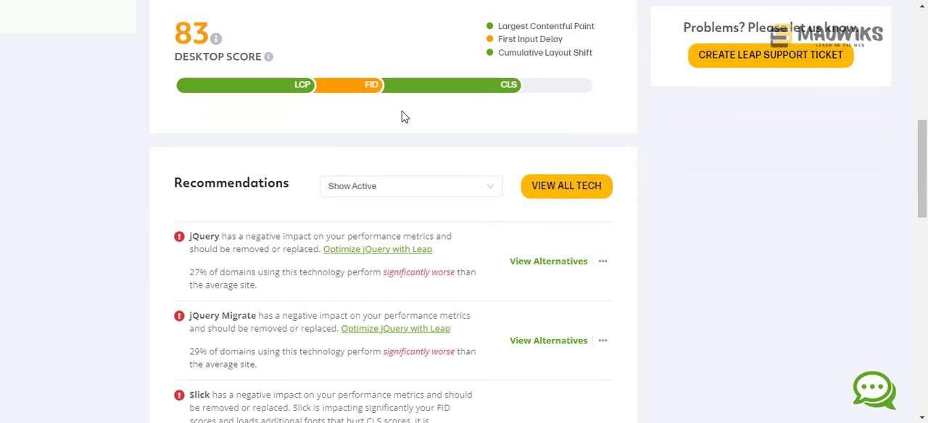
- Review the active Leap recommendations for technologies and plugins that hurt the site's performance metrics
scroll(404, 117, down, 2)
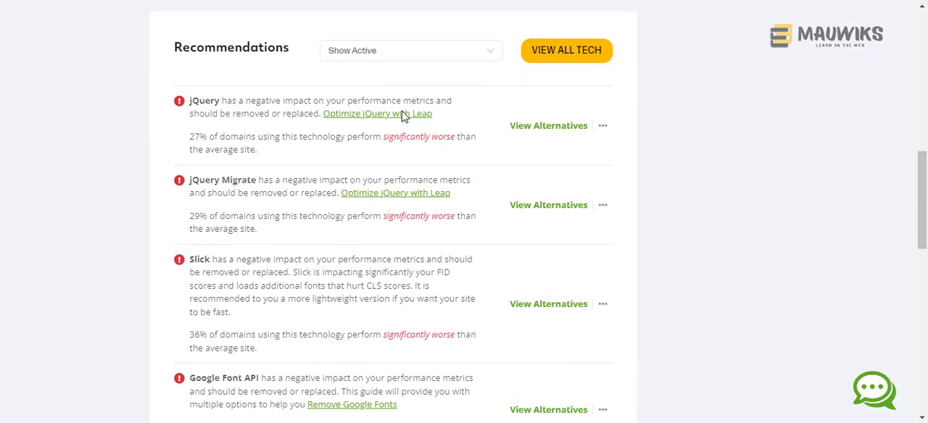
scroll(403, 116, down, 1)
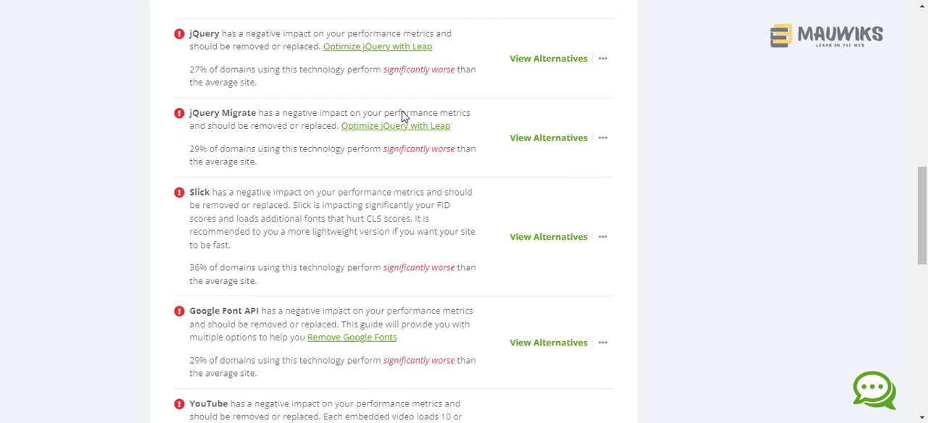
scroll(404, 117, down, 1)
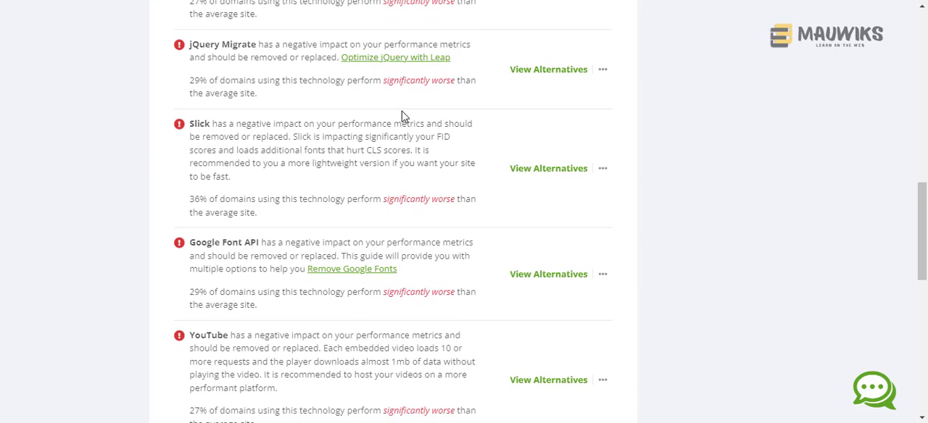
scroll(403, 116, down, 2)
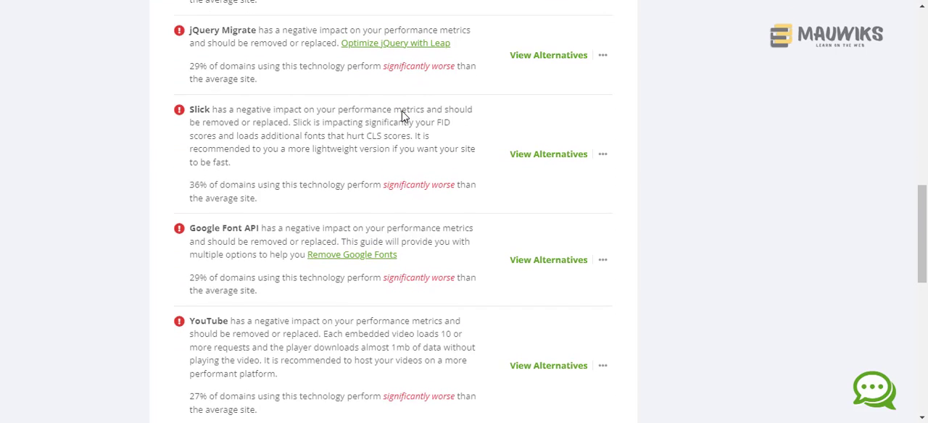
scroll(404, 117, down, 1)
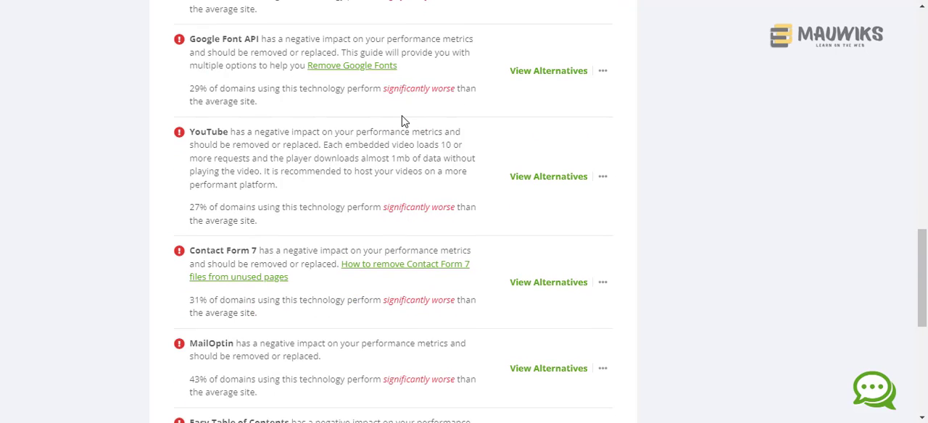
scroll(404, 122, down, 1)
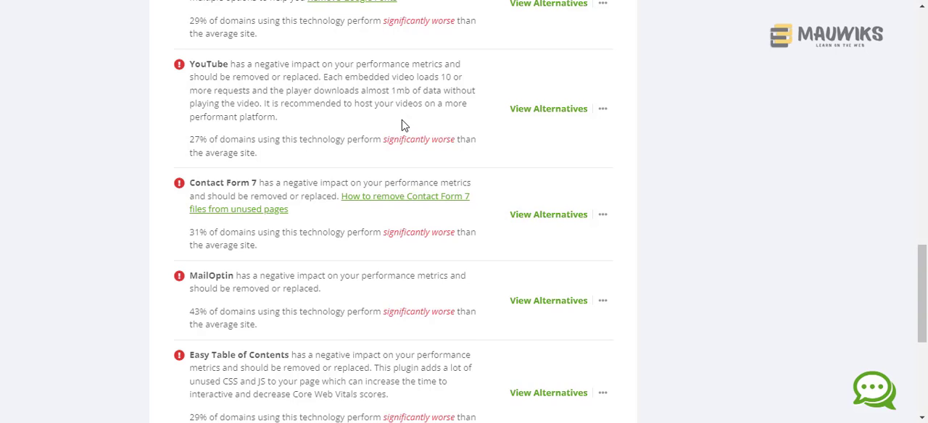
scroll(404, 126, down, 1)
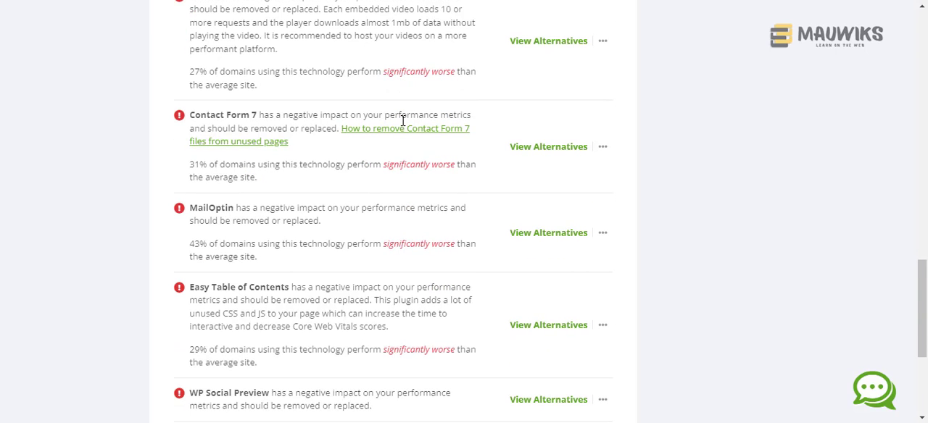
scroll(404, 121, down, 2)
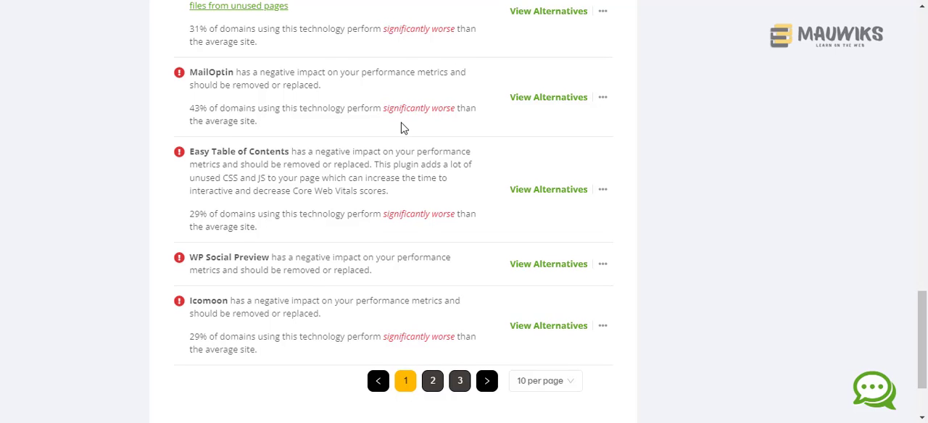
scroll(404, 128, down, 1)
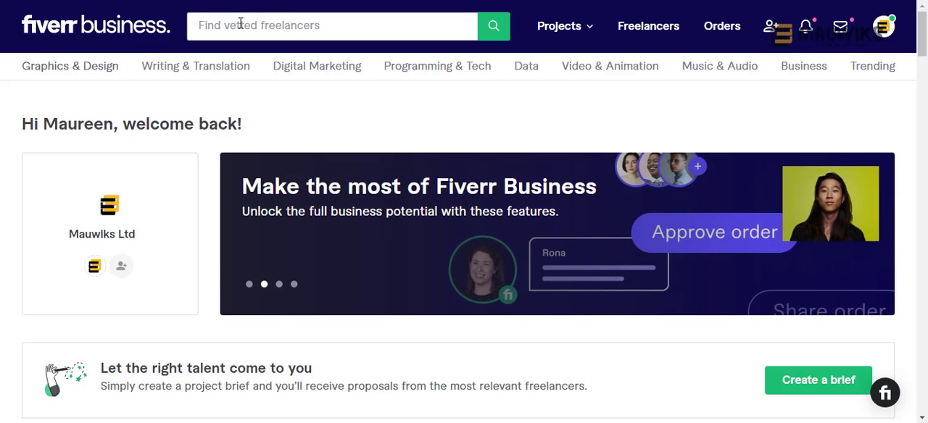
- Search Fiverr Business for "wordpress speed" services
text(W)
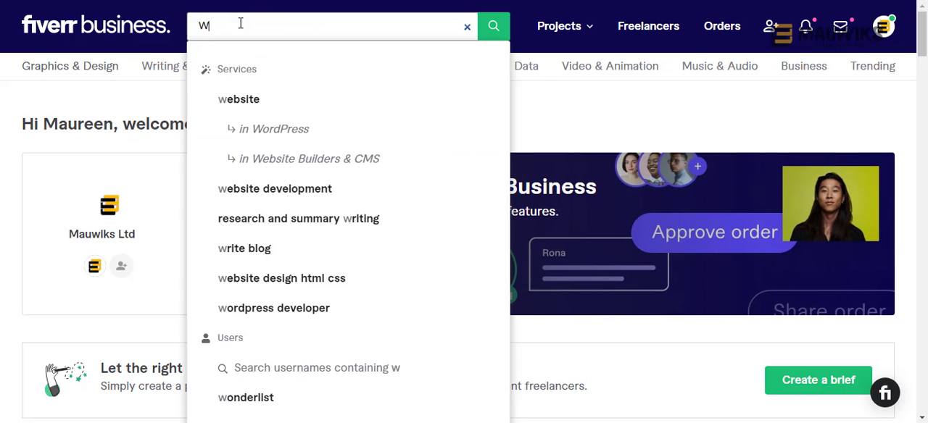
key(BackSpace)
text(wordpr)
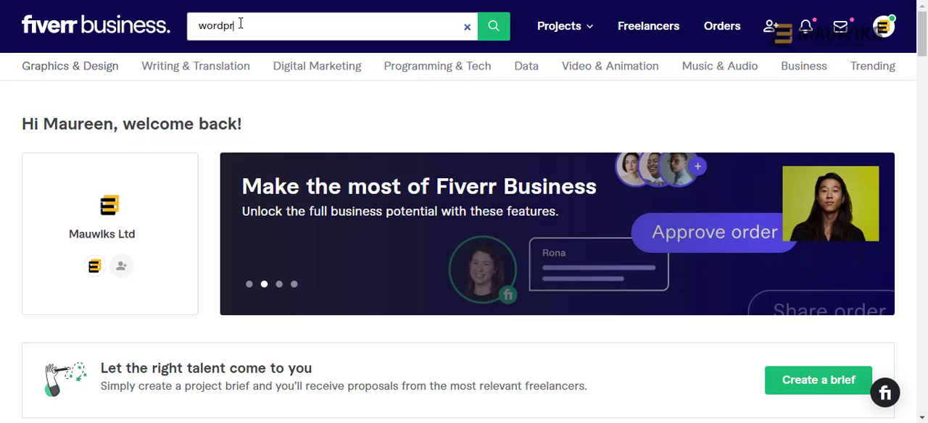
text(ess spee)
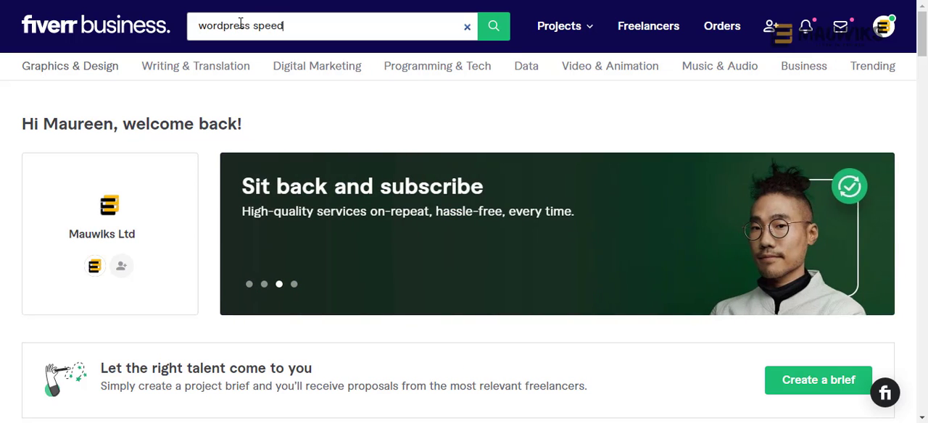
text(d)
key(Return)
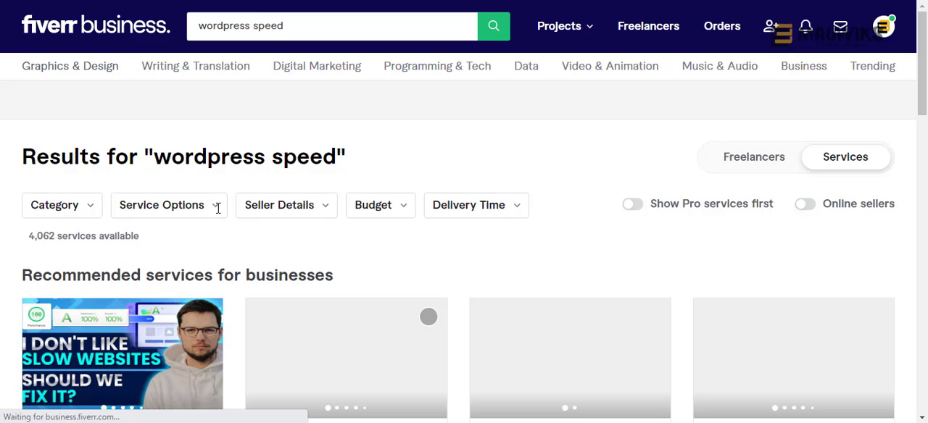
- Browse the recommended WordPress speed optimization services, comparing their ratings, Pro verification and starting prices
scroll(218, 209, down, 2)
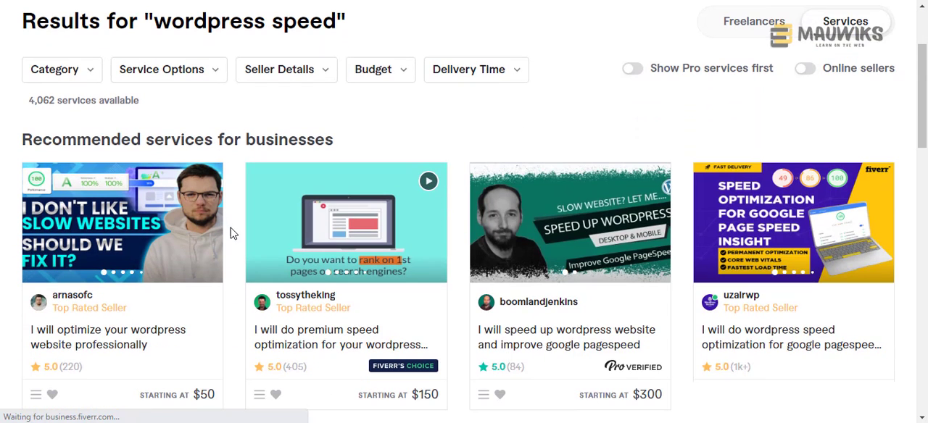
scroll(242, 247, down, 1)
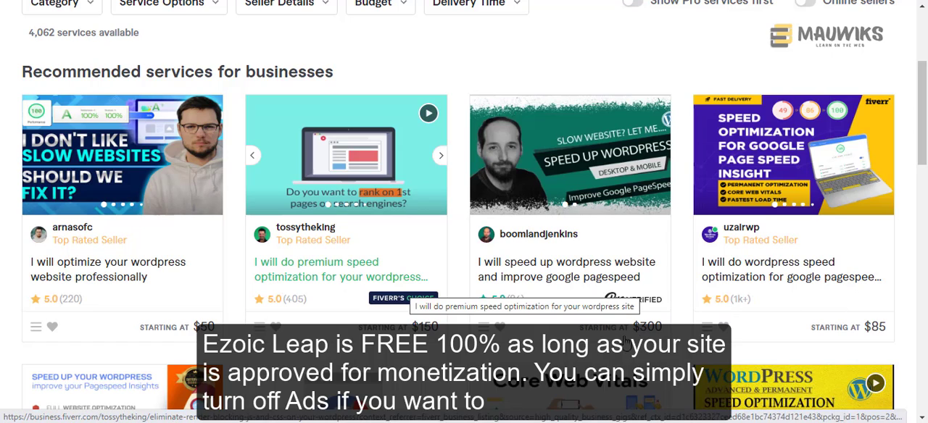
scroll(556, 333, down, 3)
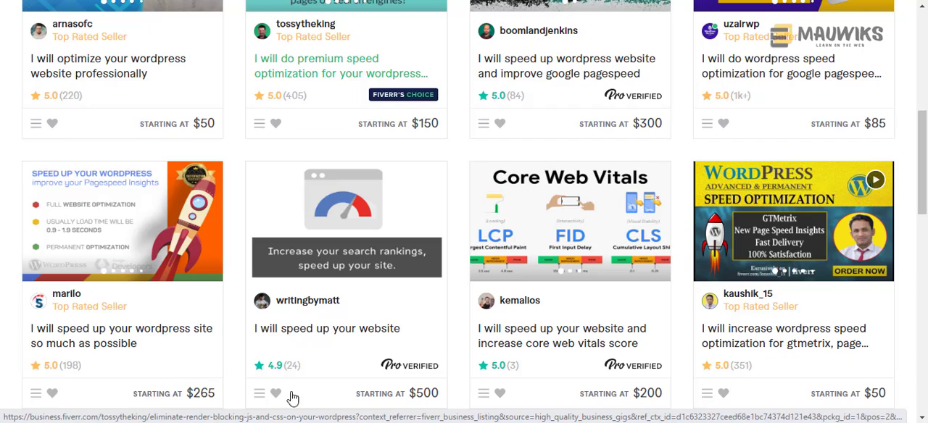
scroll(769, 310, down, 1)
scroll(769, 311, down, 1)
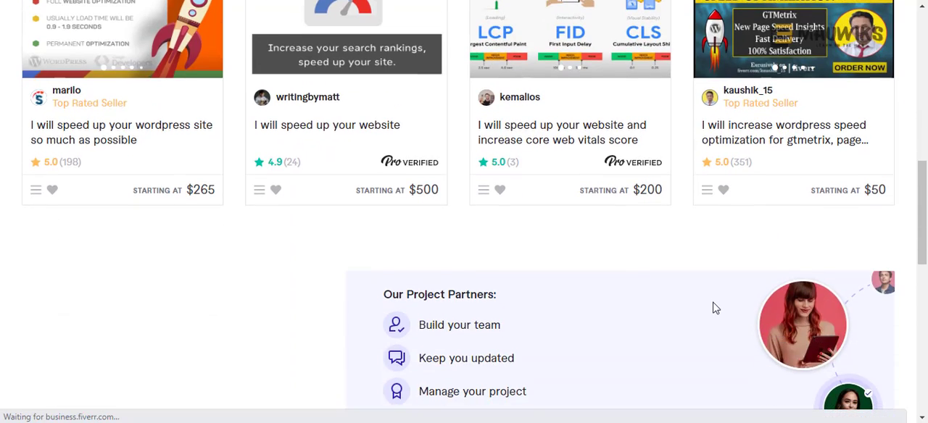
scroll(710, 308, down, 1)
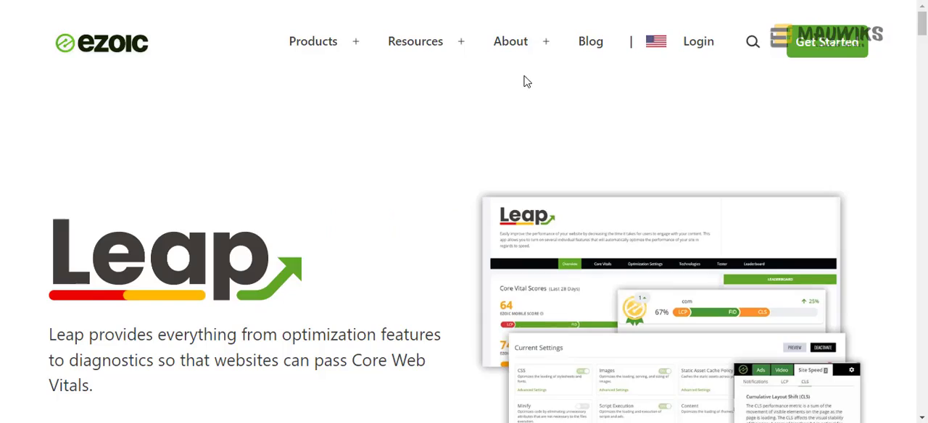
- On the Ezoic Leap product page, review the publisher leaderboard, single-toolset savings, setup options, testing tools and Ezoic Cloud comparison
scroll(511, 138, down, 3)
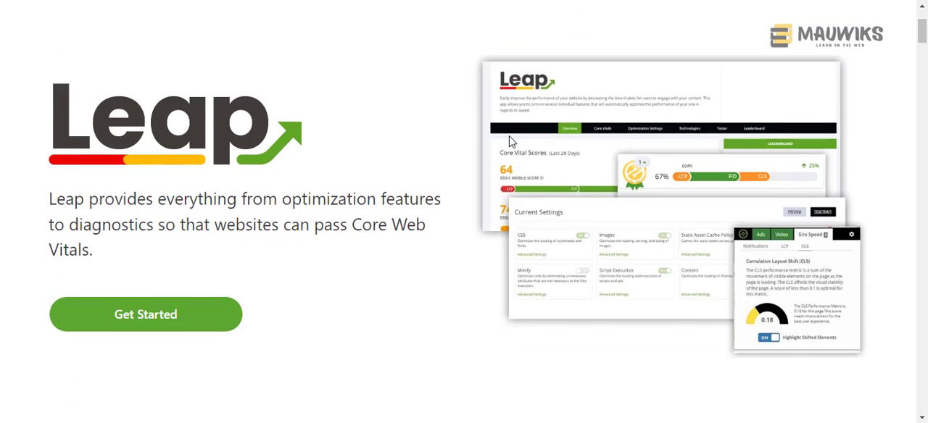
scroll(509, 142, down, 5)
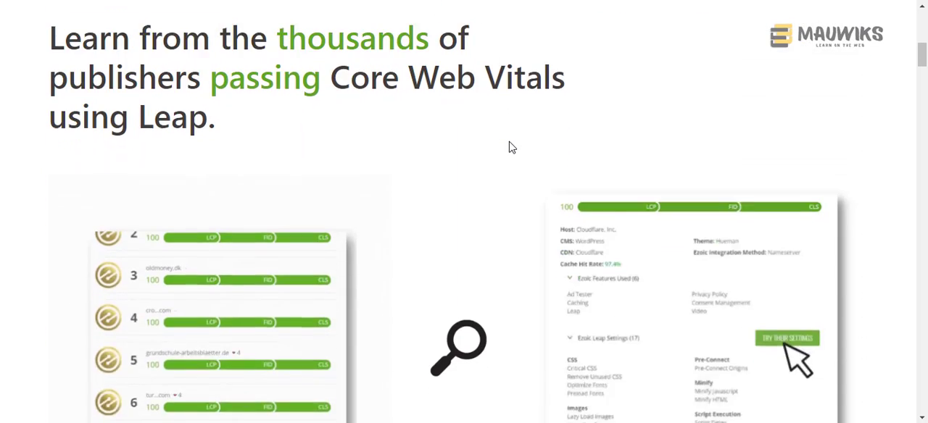
scroll(510, 148, down, 6)
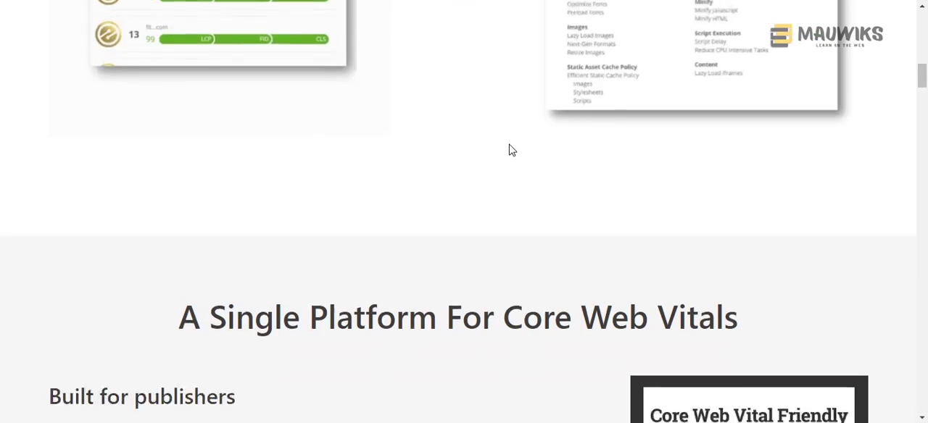
scroll(511, 149, down, 5)
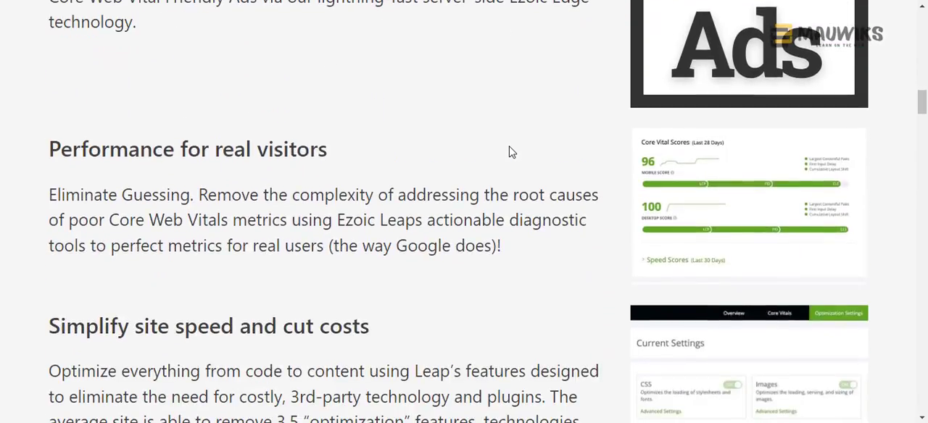
scroll(511, 148, down, 5)
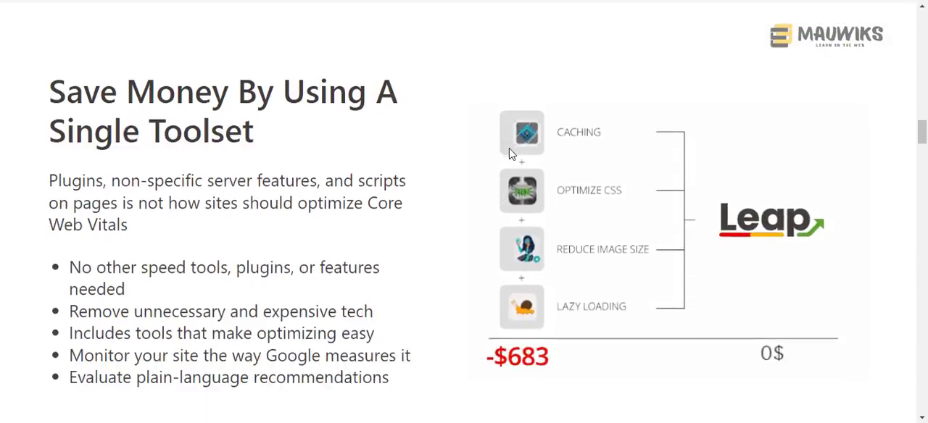
scroll(509, 149, down, 5)
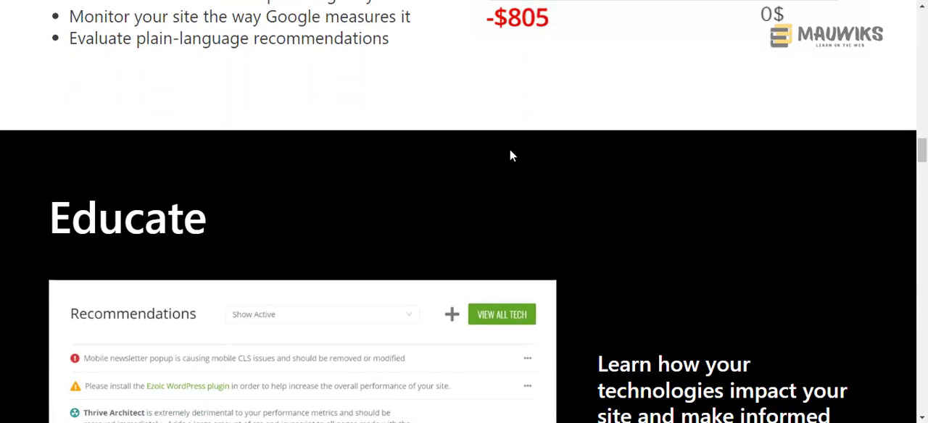
scroll(511, 153, down, 5)
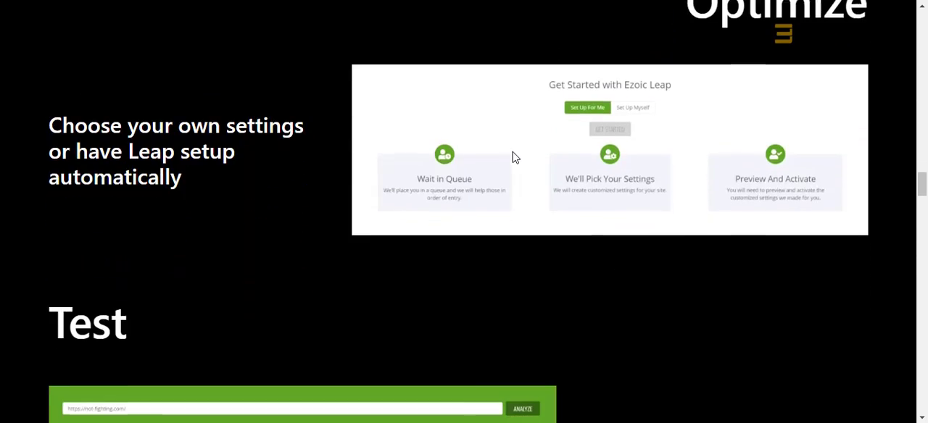
scroll(514, 158, down, 7)
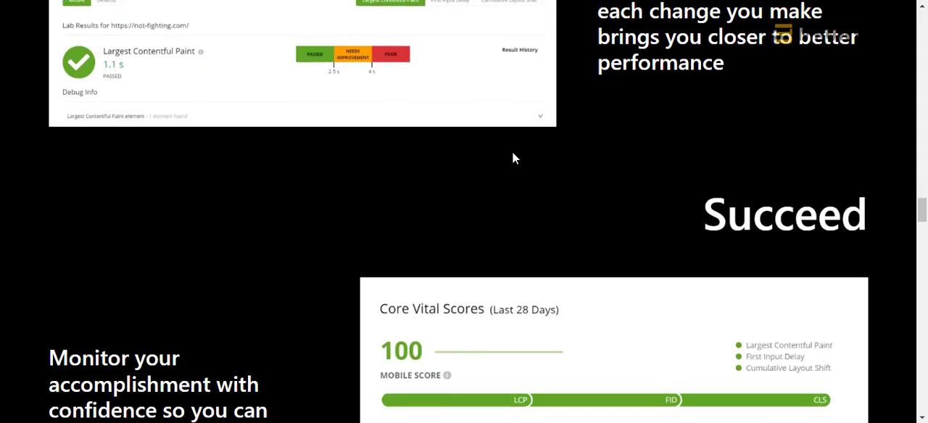
scroll(513, 157, down, 6)
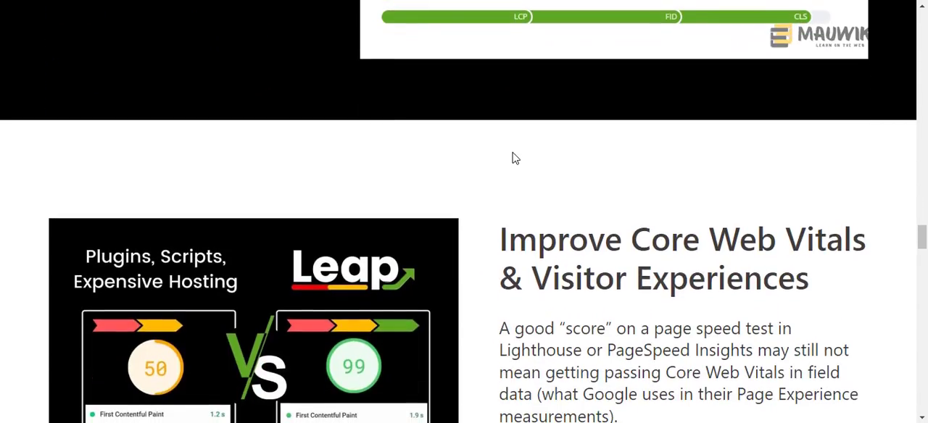
scroll(513, 158, down, 6)
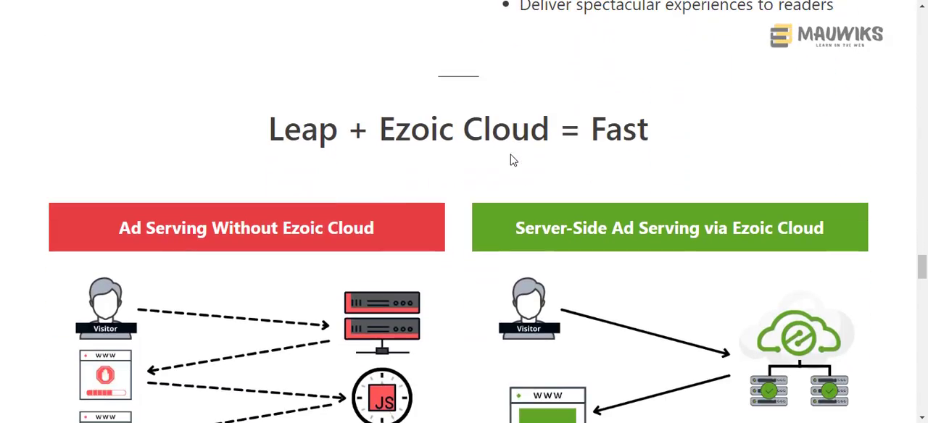
scroll(514, 161, down, 8)
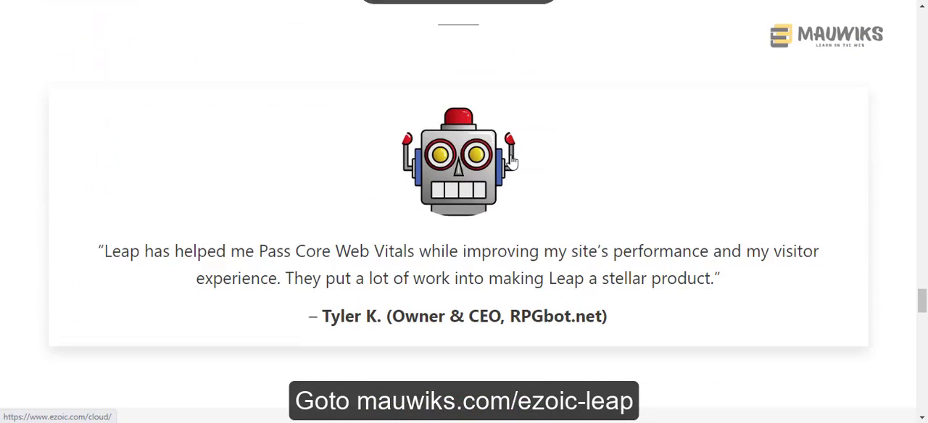
- Read through the Leap Fast FAQs, from publisher availability and cost to the caching and plugin advice for WordPress sites
scroll(512, 159, down, 5)
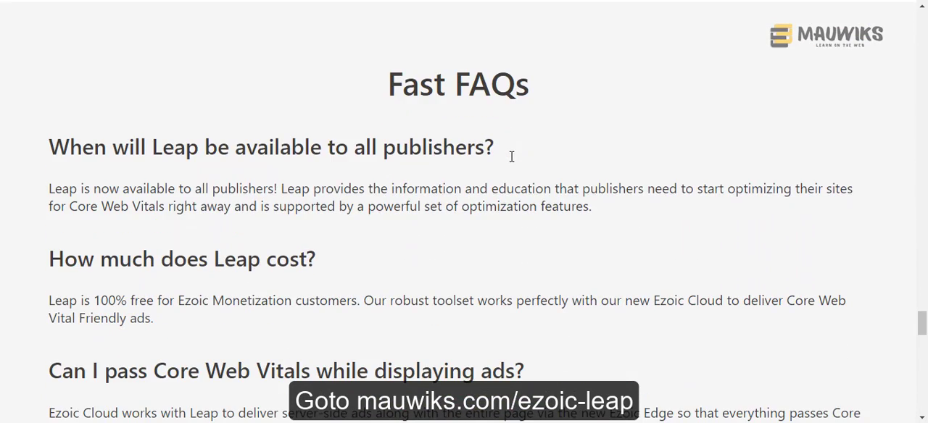
scroll(511, 157, down, 1)
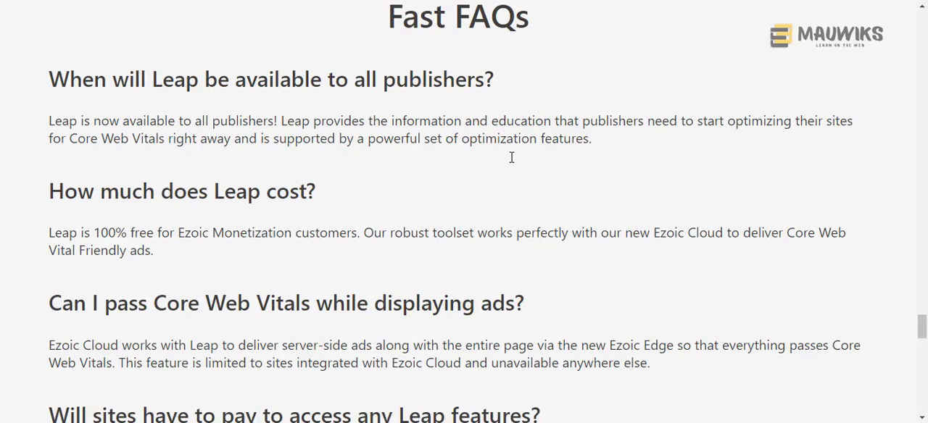
scroll(511, 160, down, 1)
scroll(511, 161, down, 7)
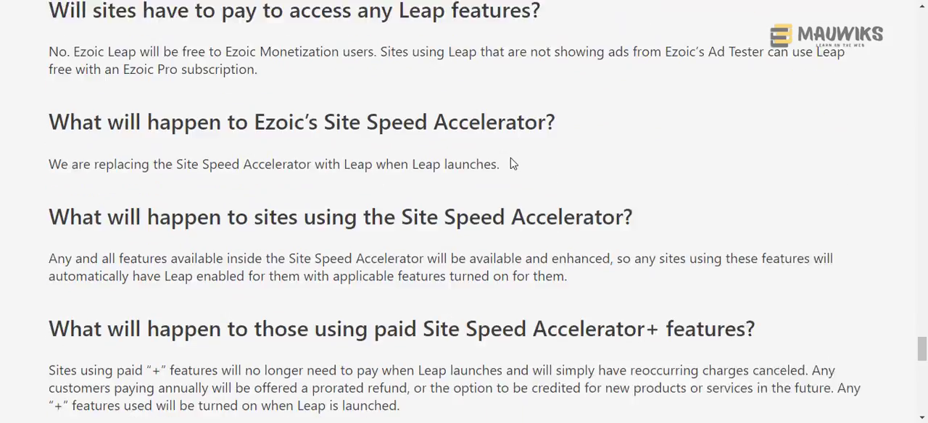
scroll(511, 160, down, 5)
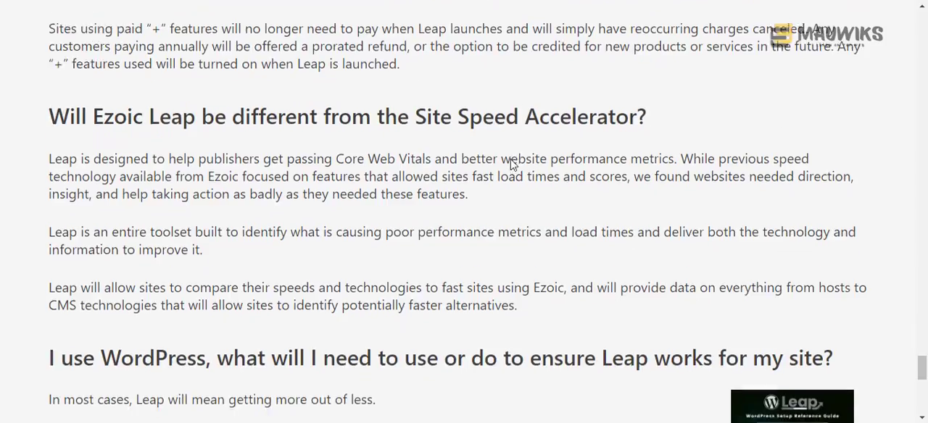
scroll(512, 160, down, 4)
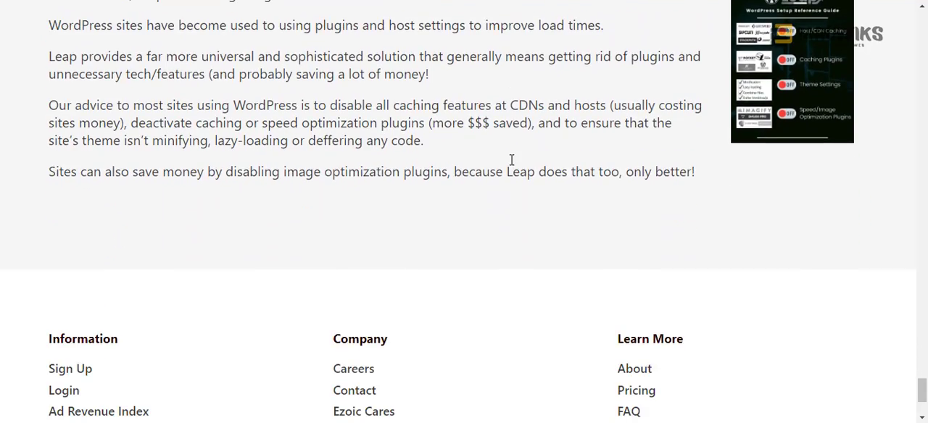
scroll(511, 159, down, 3)
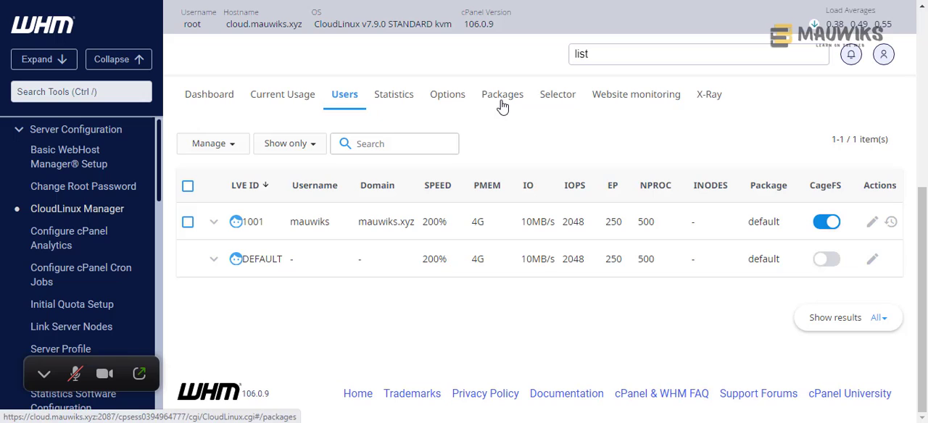
- In CloudLinux Manager, inspect the VE_DEFAULT package limits and how they can be edited, checking the user list as well
click(503, 95)
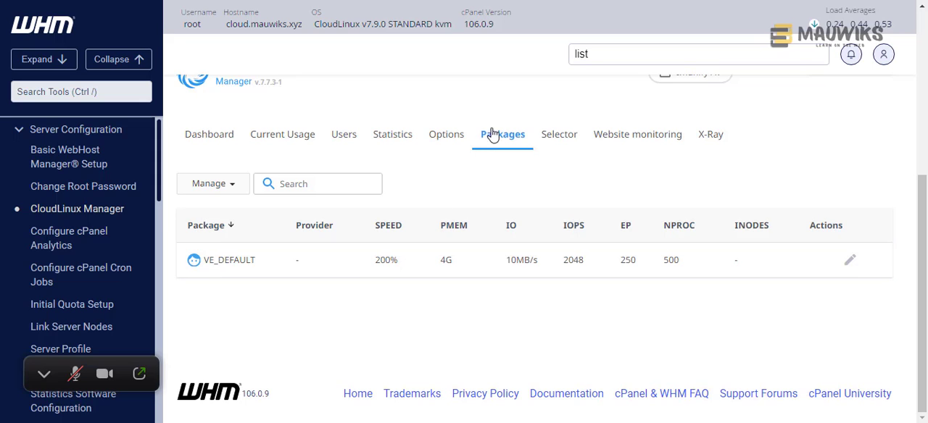
drag(259, 263, 206, 263)
click(264, 269)
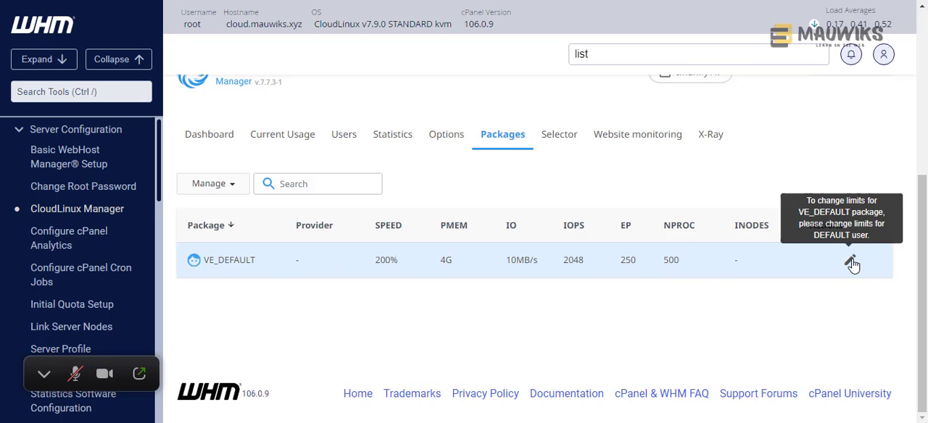
click(347, 143)
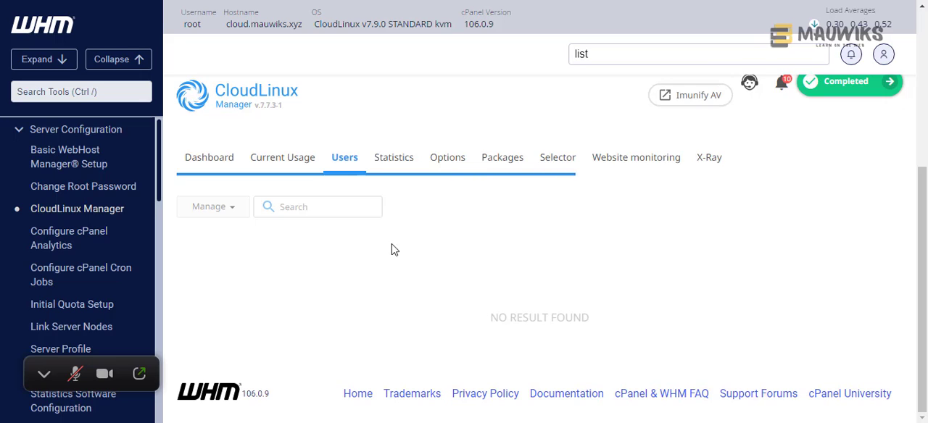
click(493, 162)
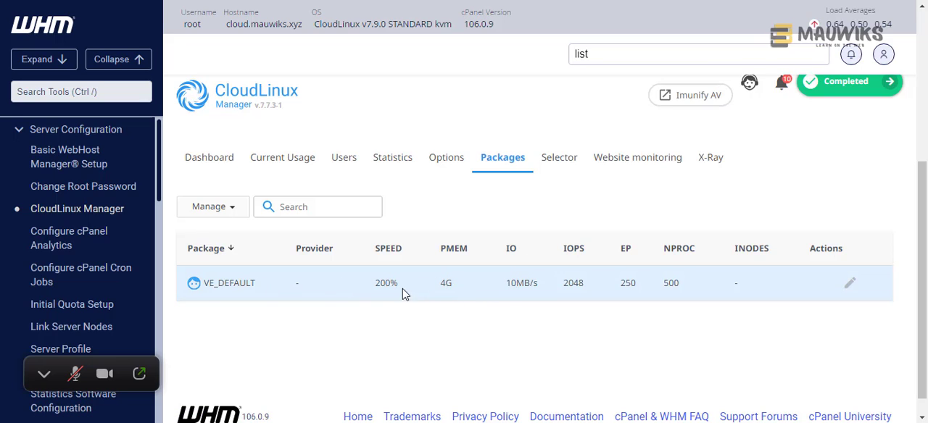
mouse_move(850, 289)
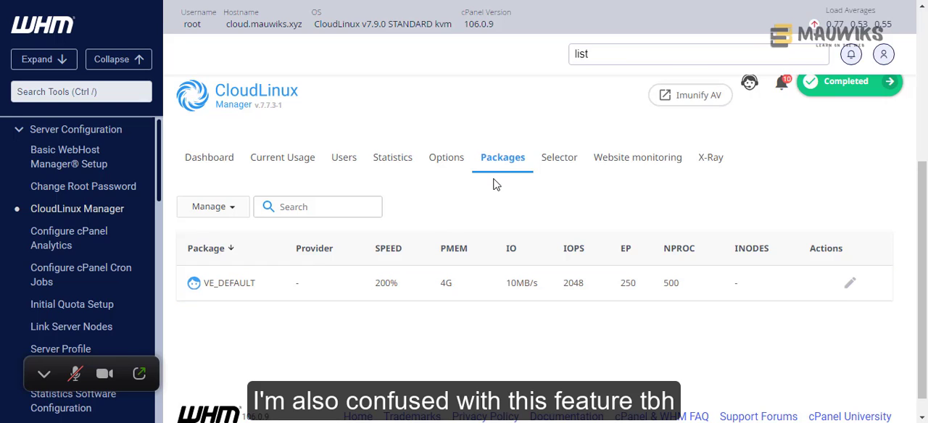
- Switch to Notepad and replace the selected mod_suexec text with "package of 3"
key(alt+Tab)
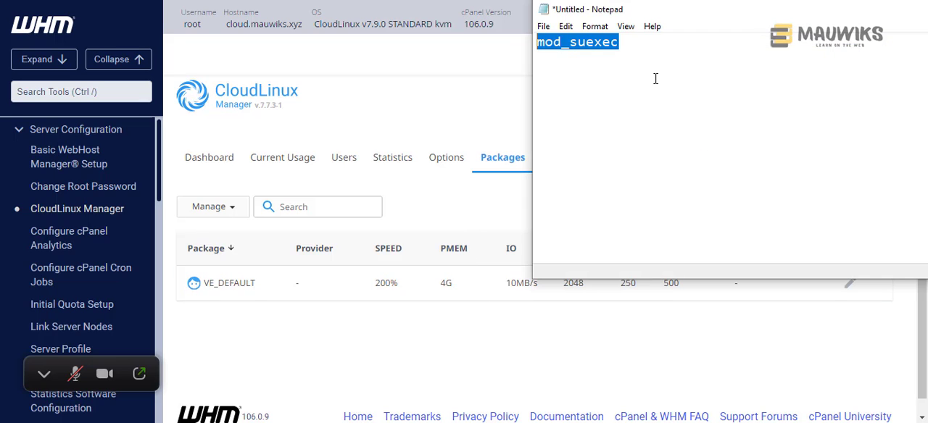
text(pa)
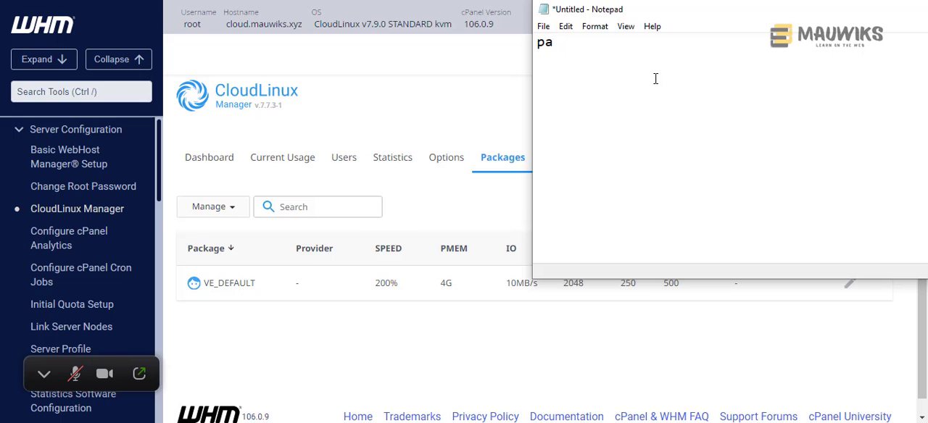
text(ckage of 3)
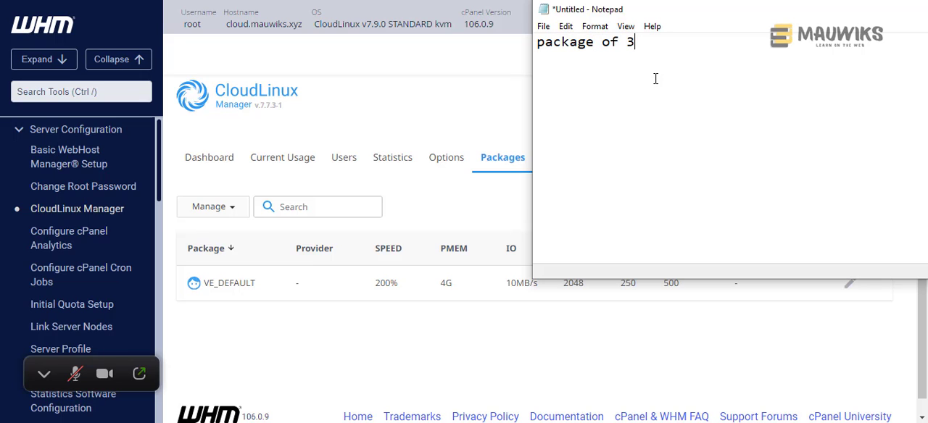
- Start a list under the "package of 3" heading with the entry "#1 Basic", leaving a blank line between
key(Return)
key(Return)
text(1 -)
key(BackSpace)
key(BackSpace)
key(BackSpace)
key(BackSpace)
text(#1)
drag(644, 16, 593, 27)
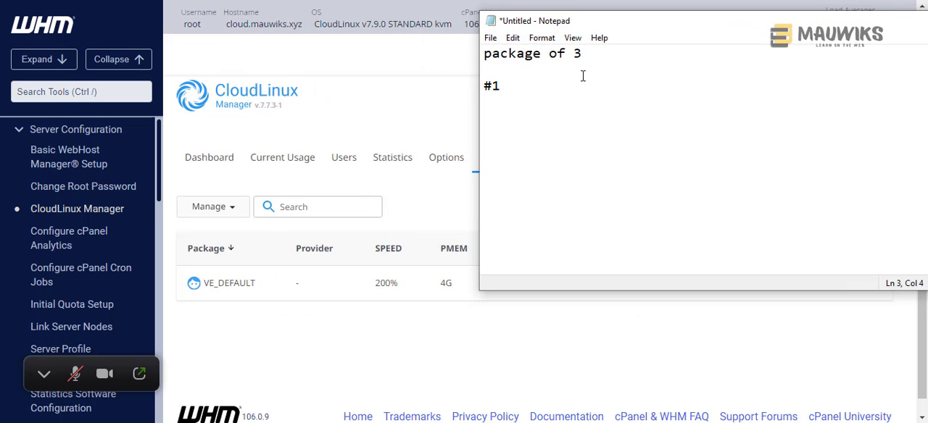
text(Basic)
- Add the entries "#2 High End" and "#3 Personal" below the Basic package
key(Return)
text(#2 )
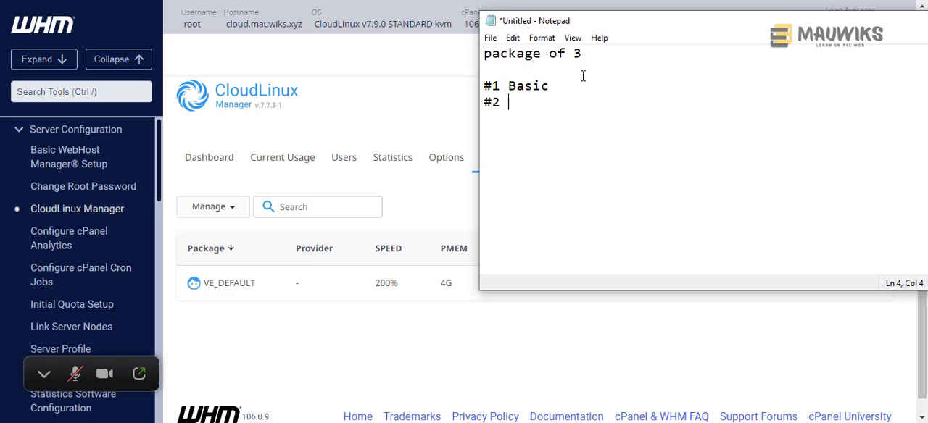
text(High End)
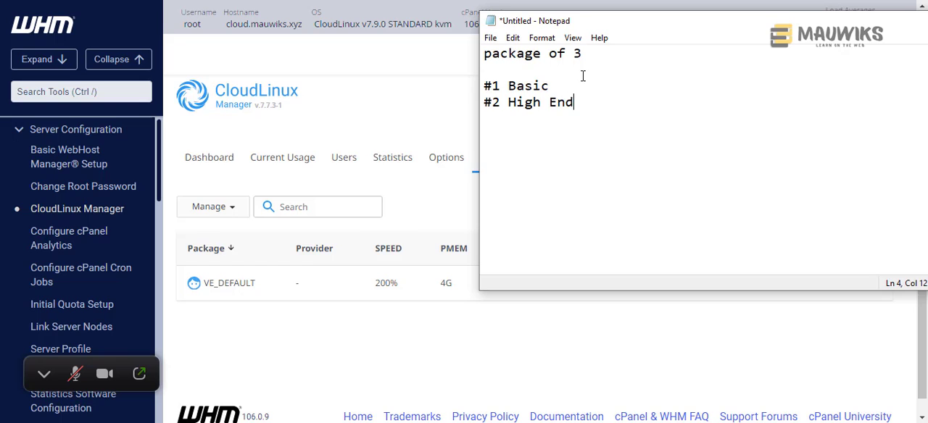
key(Return)
text(#3 Personal)
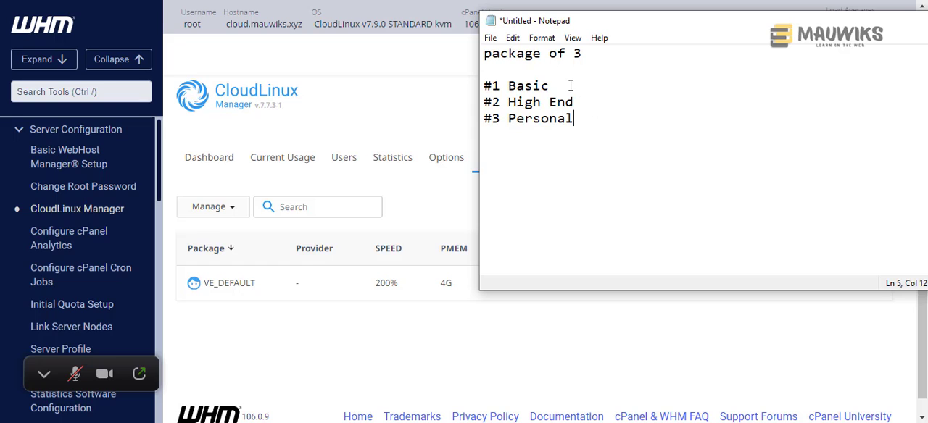
- Append "- customers" to both the Basic and High End lines in the package list
drag(584, 102, 462, 92)
click(605, 104)
click(596, 87)
text(- customers)
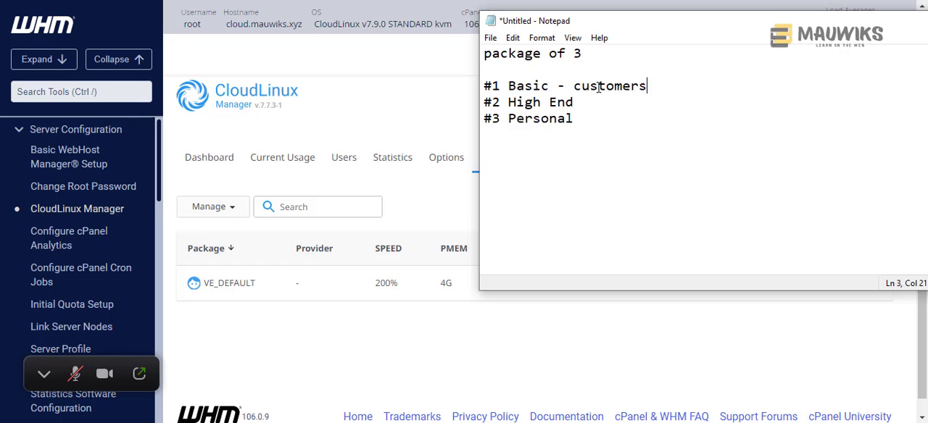
shift+click(550, 87)
key(ctrl+c)
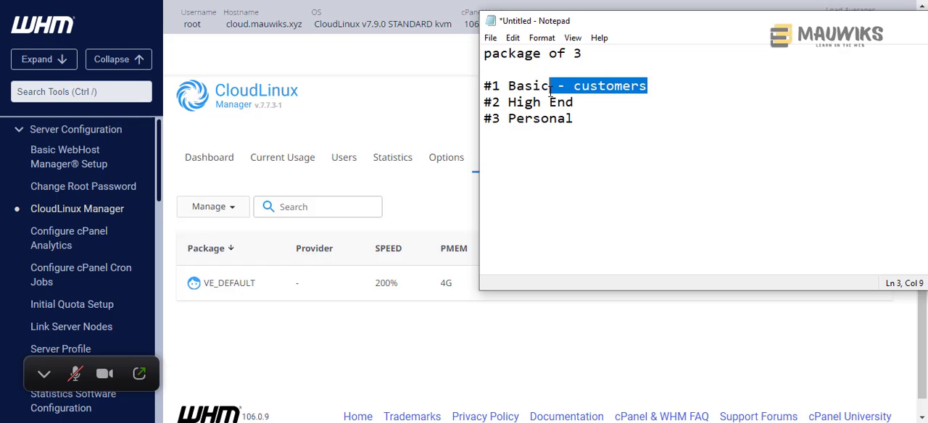
click(588, 103)
key(ctrl+v)
- Insert the prices "$5/mo" after Basic and "$10/mo" after High End, ahead of the customers notes
click(556, 87)
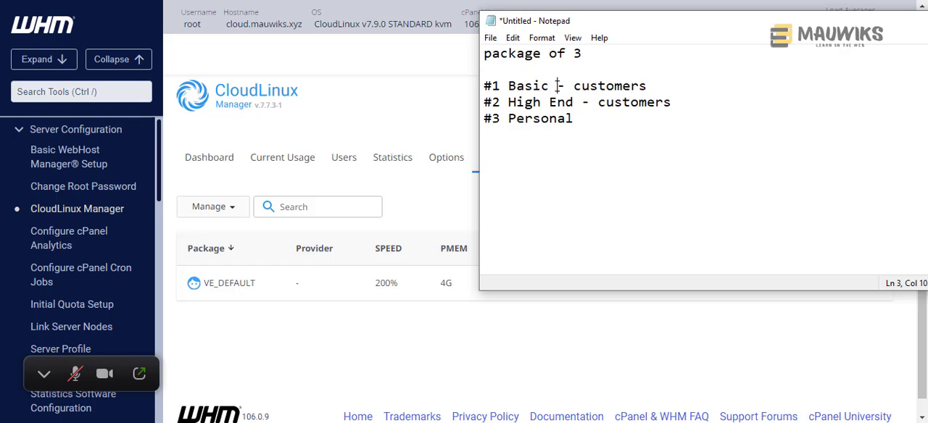
text($5)
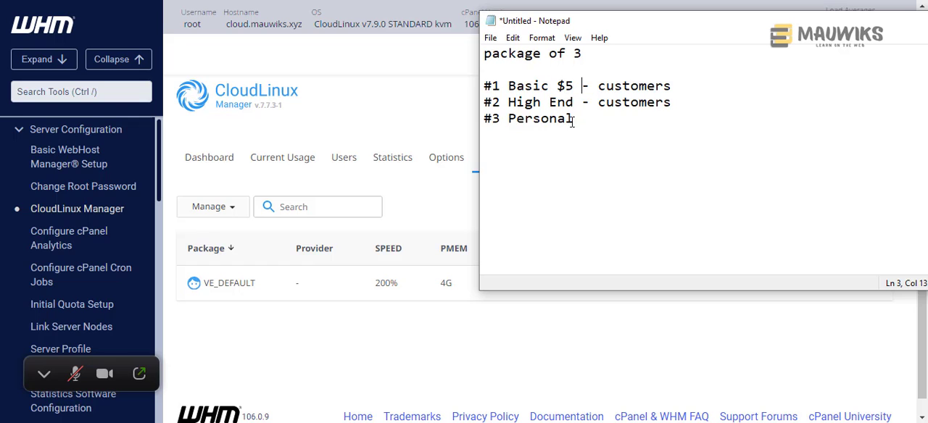
click(582, 102)
text($10 )
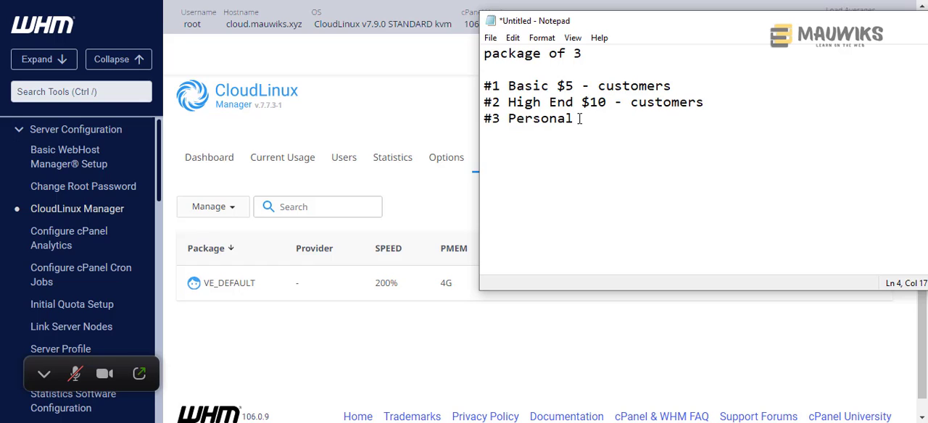
text(/mo)
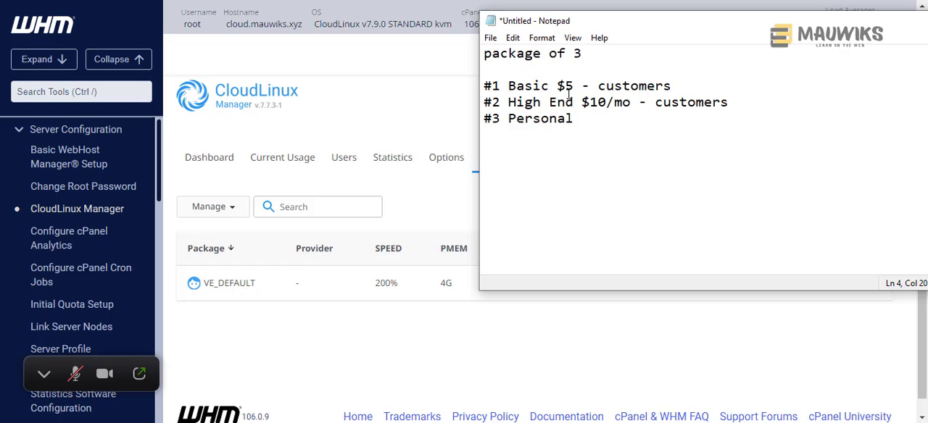
click(575, 85)
text(/mo)
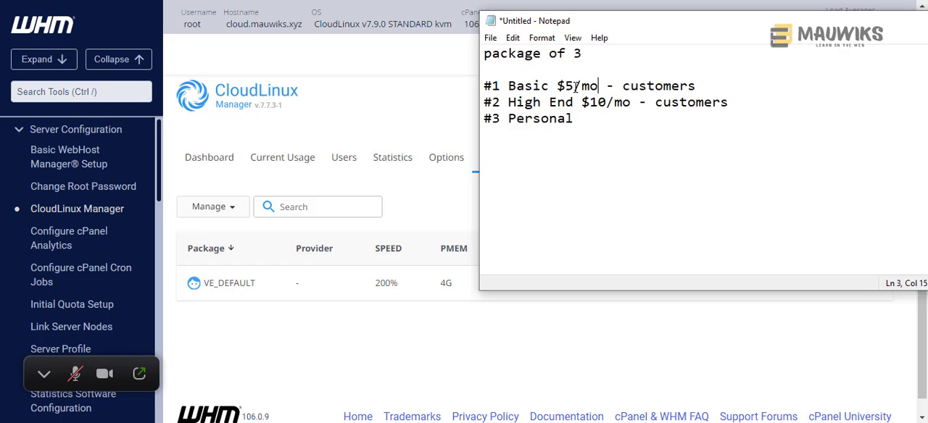
- Append "(your sites)" to the #3 Personal line
click(593, 120)
text((your sites))
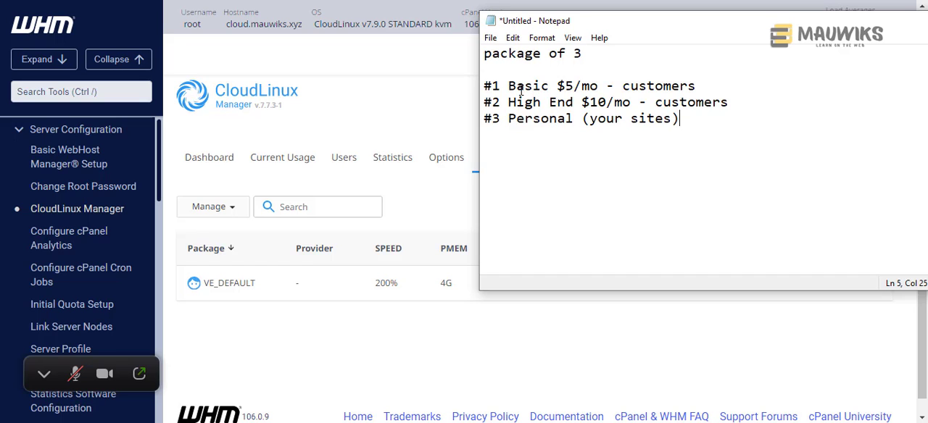
- Switch back to WHM, find the Create a New Account form and check which packages it offers
click(337, 168)
click(340, 167)
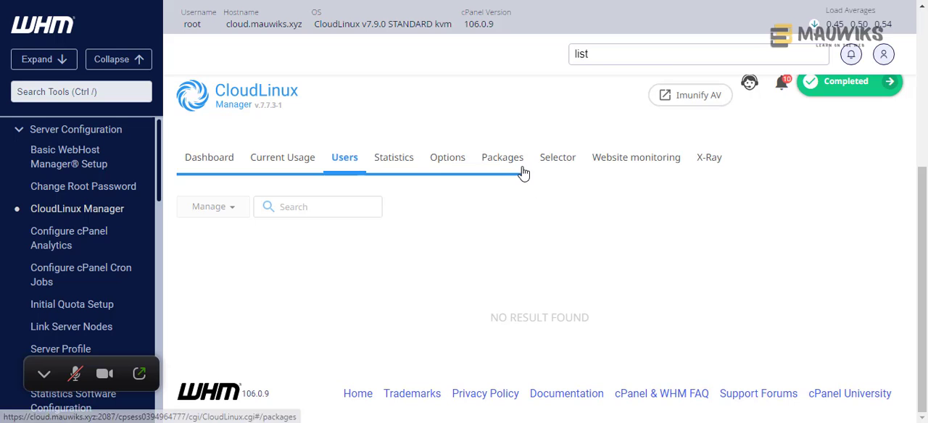
click(599, 55)
drag(599, 55, 565, 57)
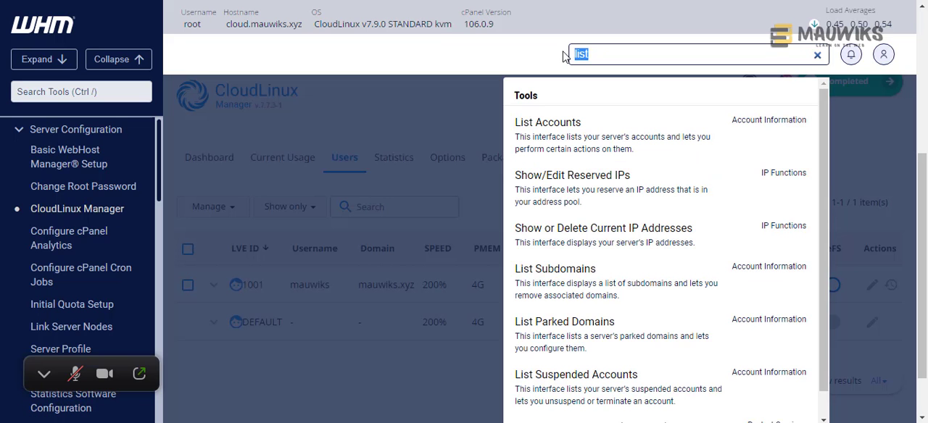
text(create)
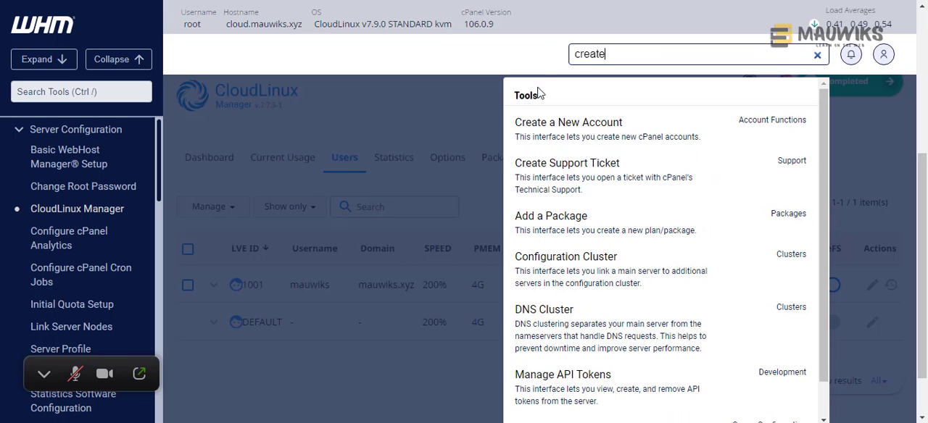
click(530, 140)
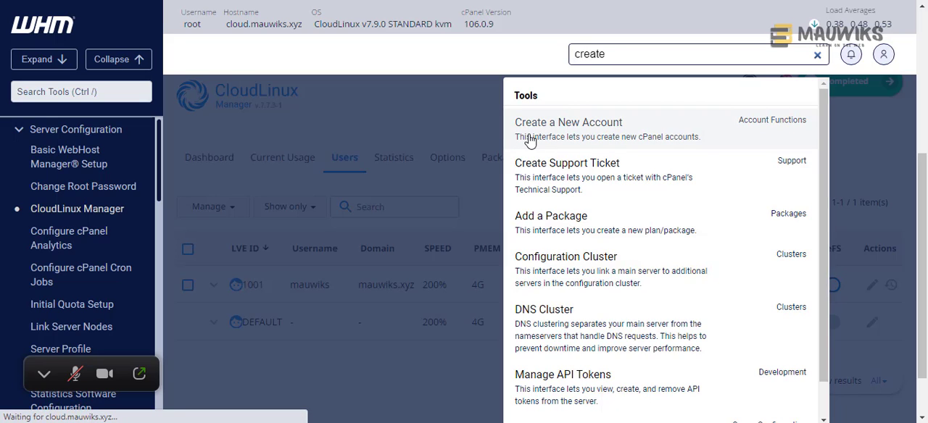
click(531, 138)
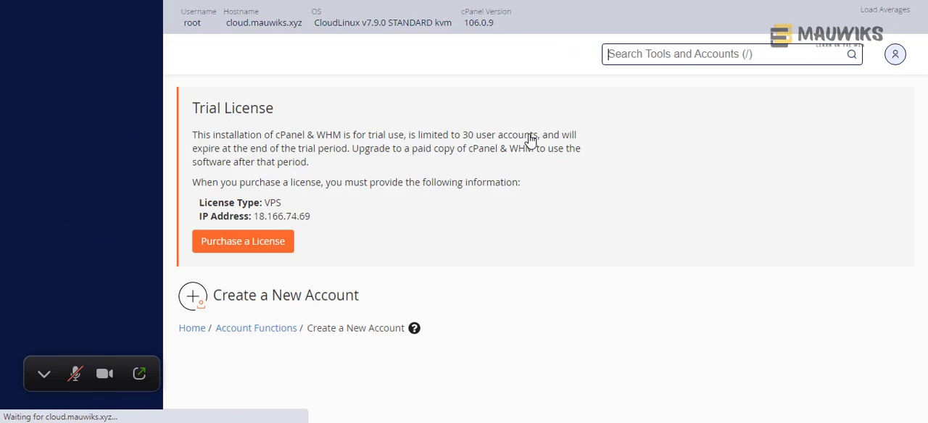
scroll(534, 217, down, 5)
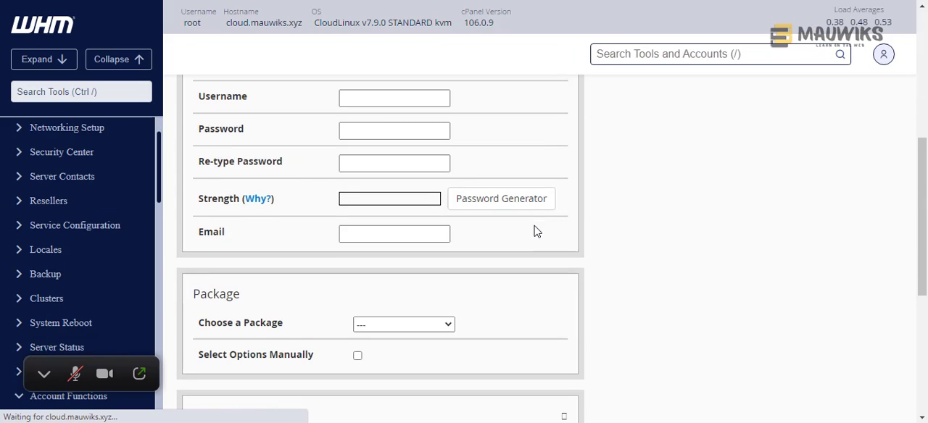
scroll(534, 229, down, 2)
click(395, 188)
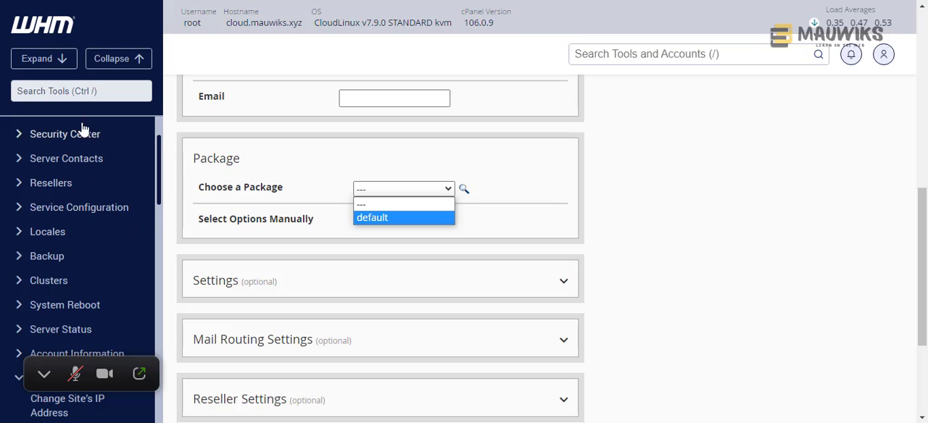
- Search the WHM tools for "packages" and open the Add a Package form
click(63, 96)
text(packages)
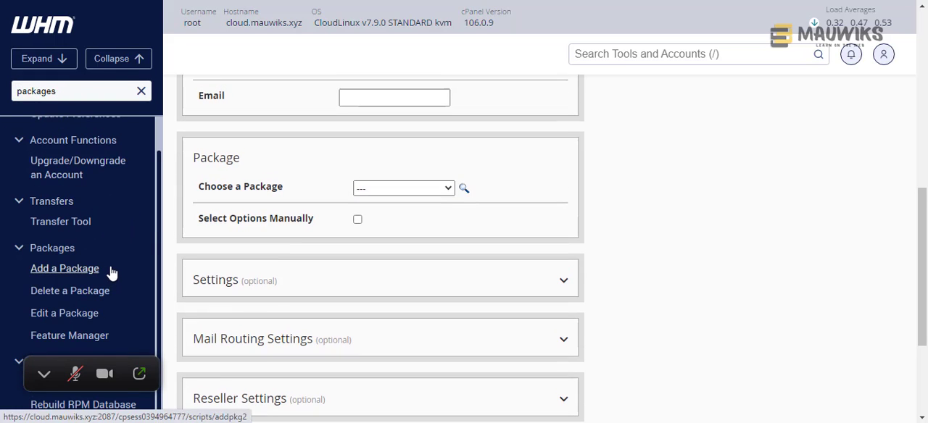
scroll(102, 261, up, 1)
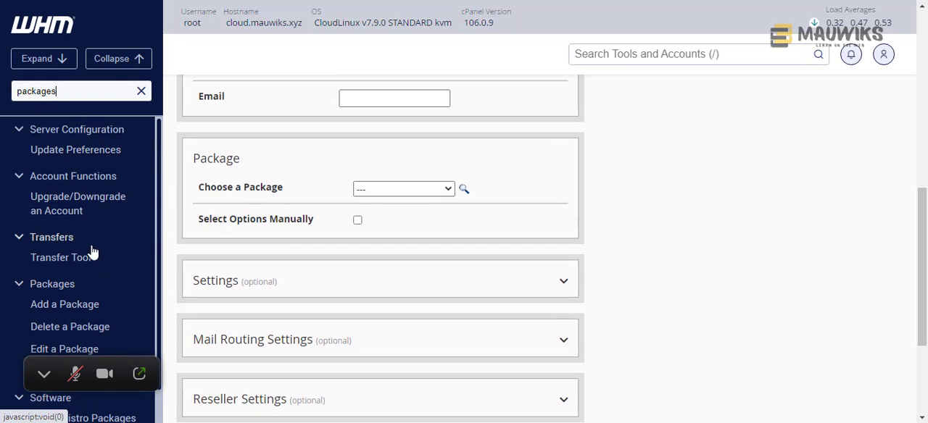
click(60, 308)
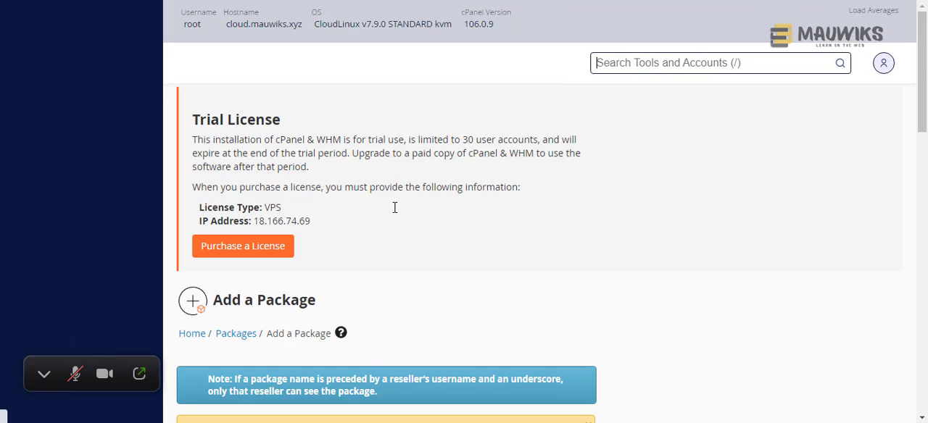
- Create a hosting package named "Basic" with the default resources and settings
scroll(355, 274, down, 2)
scroll(355, 275, down, 4)
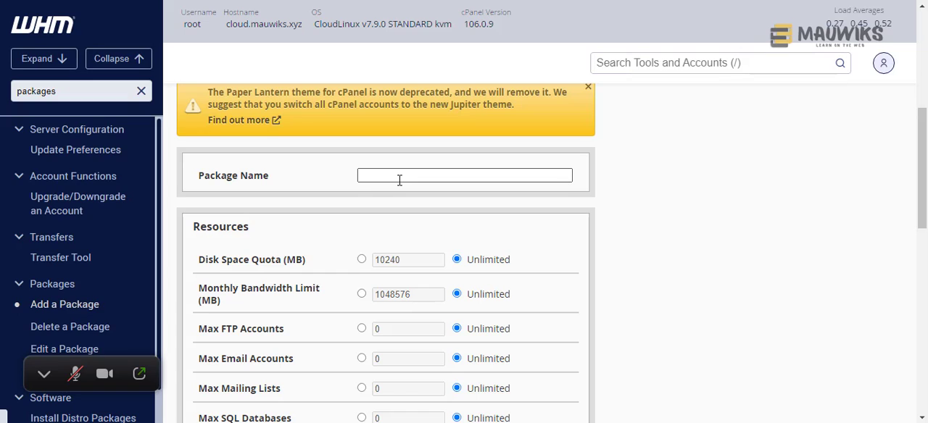
click(400, 174)
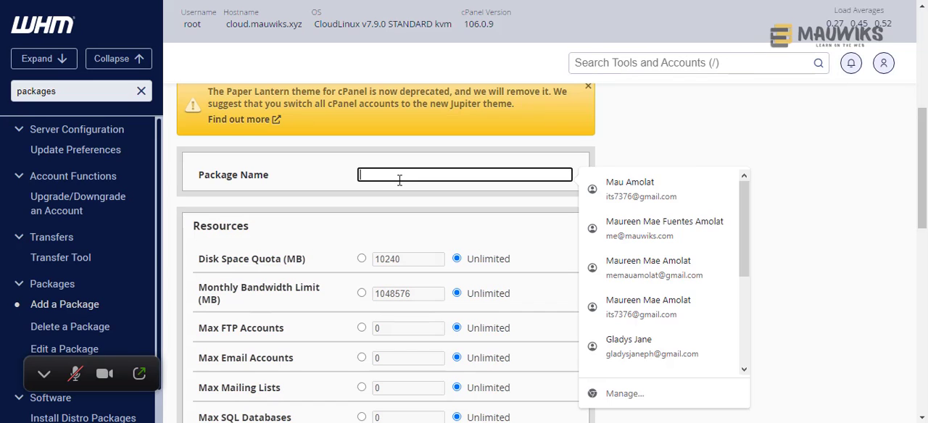
text(Basic)
scroll(366, 261, down, 10)
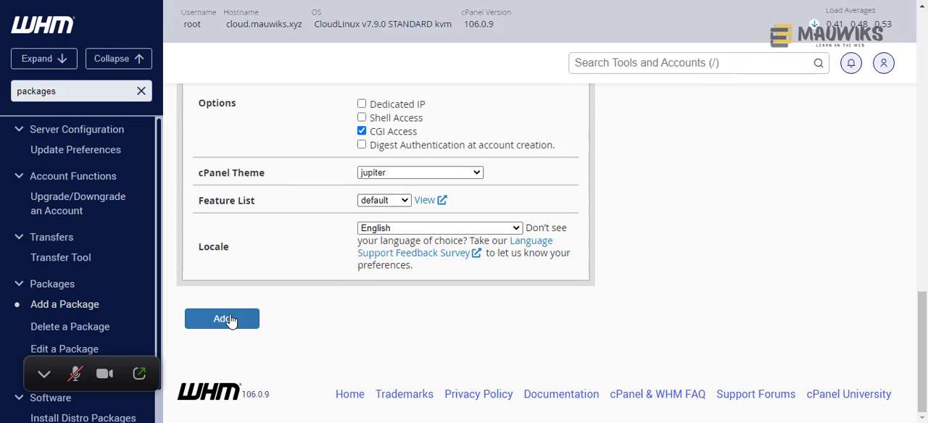
click(223, 321)
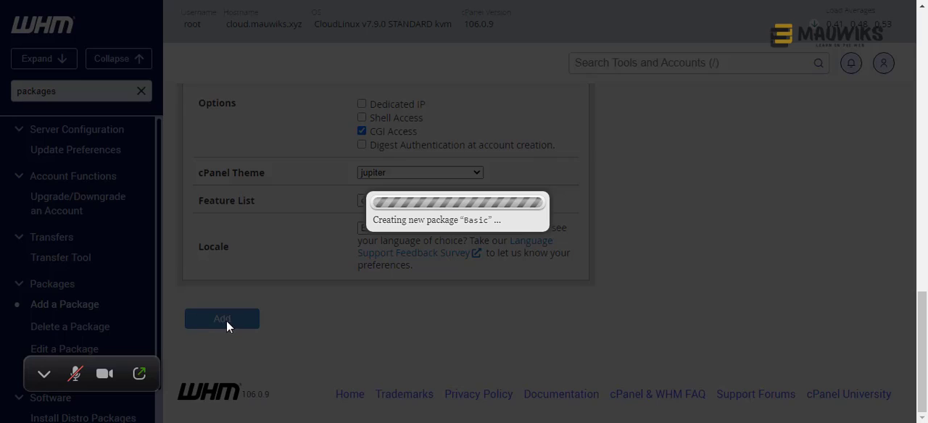
- Rename the entry in the package form to "High" and add it as a second package with unchanged settings
scroll(304, 269, up, 9)
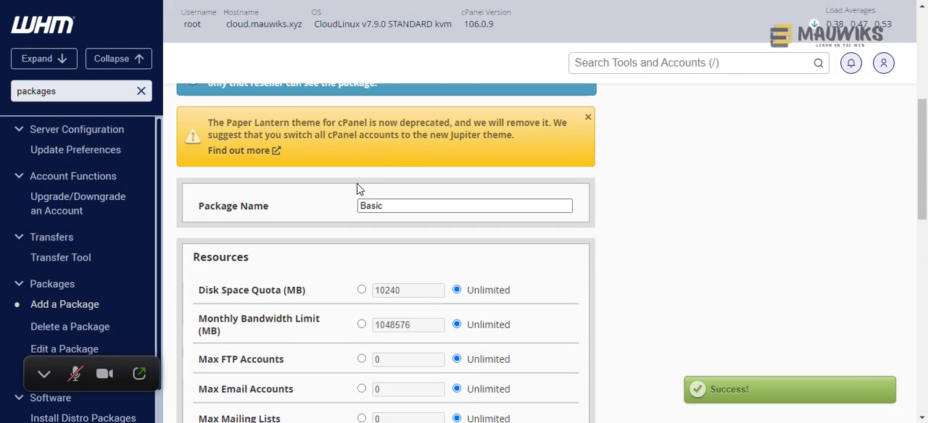
drag(399, 206, 342, 209)
text(Hi)
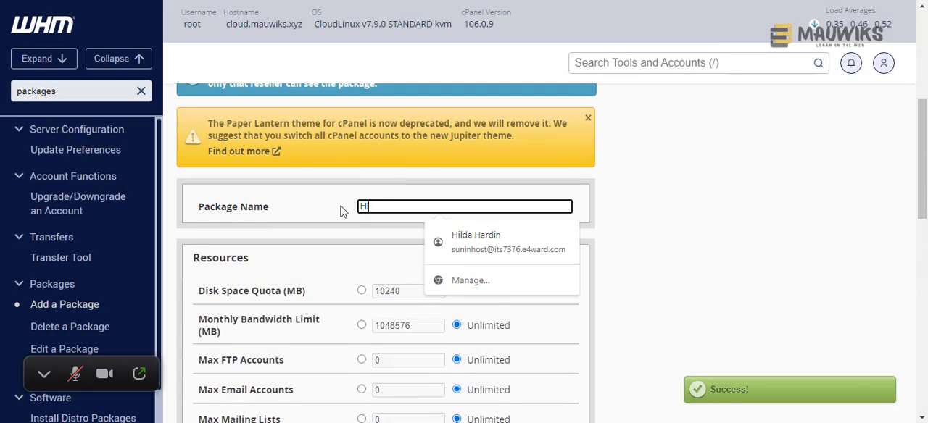
text(gh)
scroll(332, 276, down, 9)
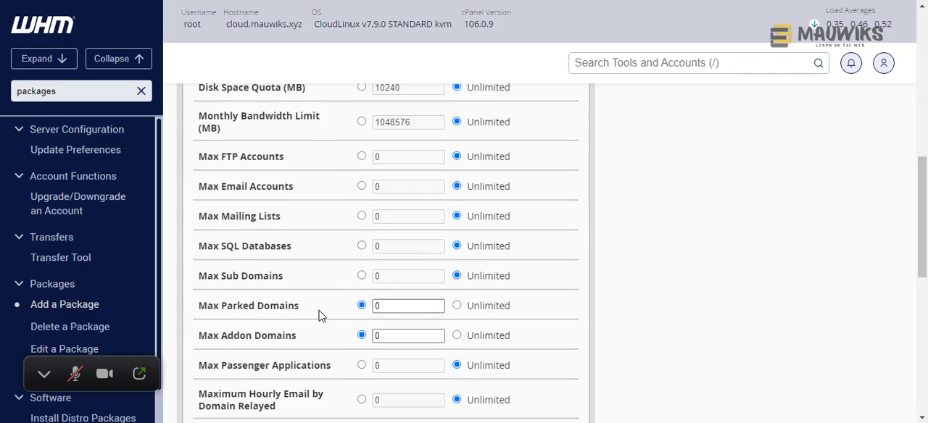
click(226, 320)
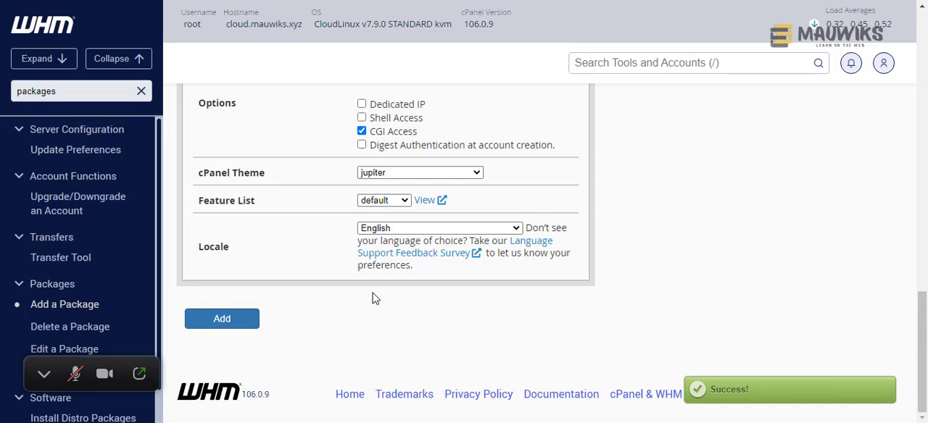
- Add a third package named "Personal" using the same default resources and settings
scroll(372, 298, up, 5)
scroll(377, 304, up, 2)
drag(402, 205, 306, 203)
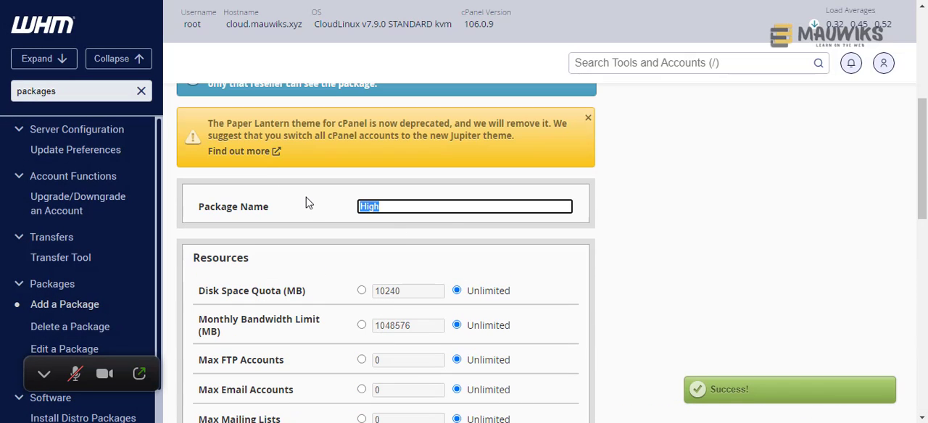
text(Personal)
scroll(306, 203, down, 8)
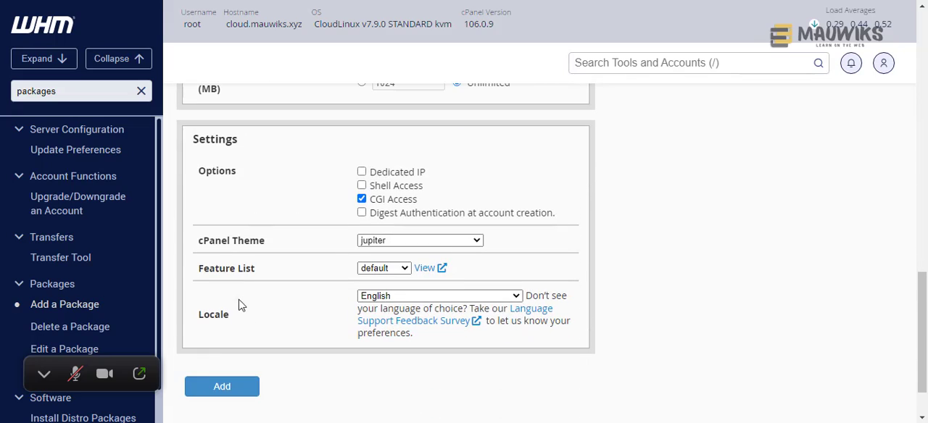
click(218, 388)
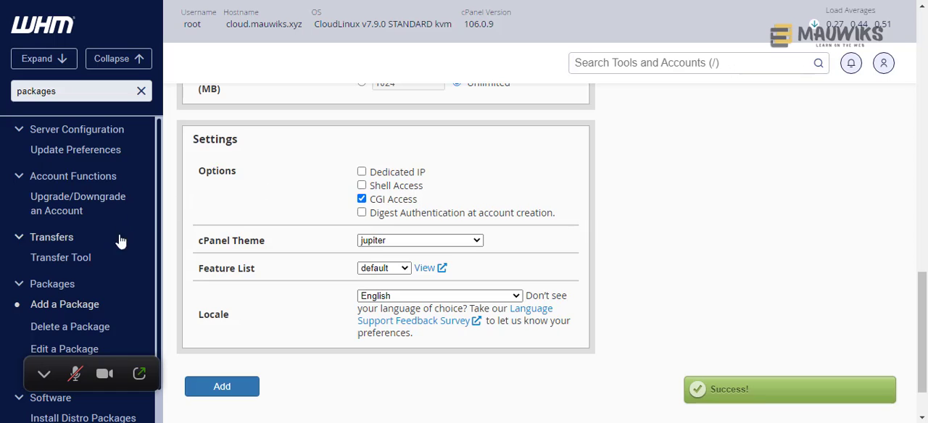
- Open the Edit a Package page from the Packages tools
click(71, 287)
click(69, 291)
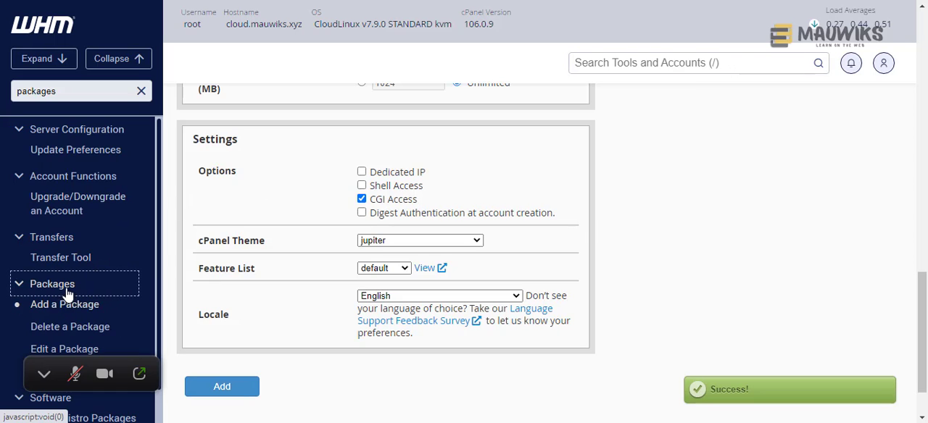
scroll(104, 293, down, 1)
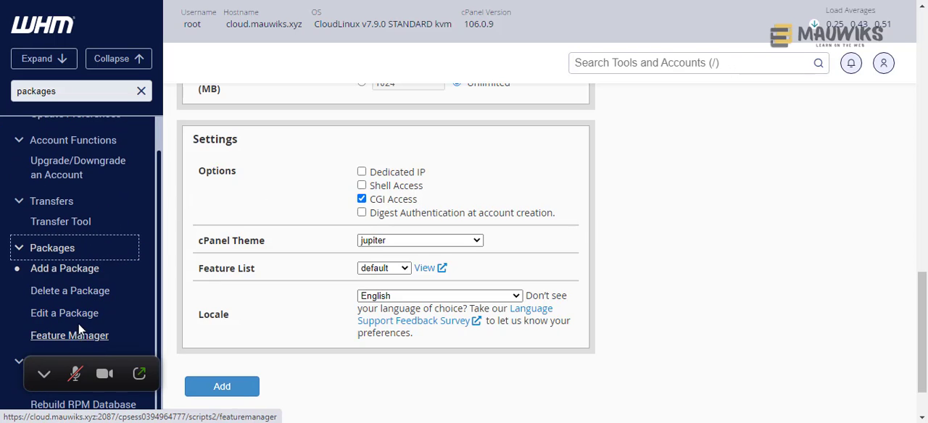
click(94, 323)
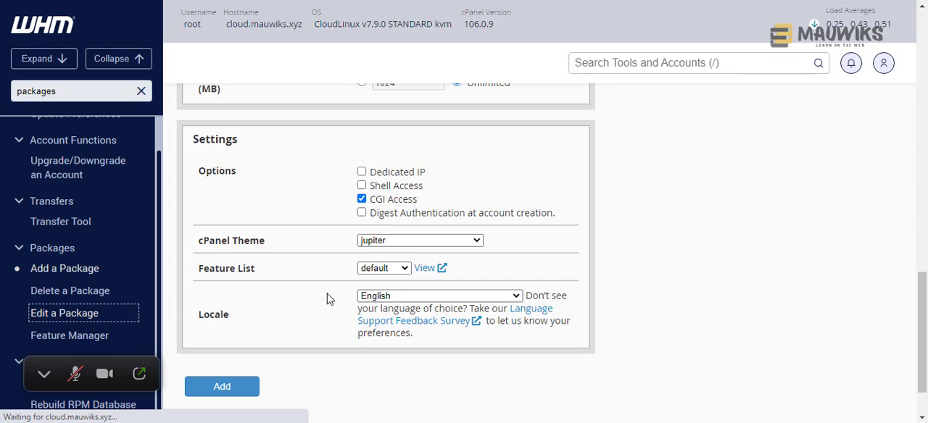
scroll(319, 244, down, 3)
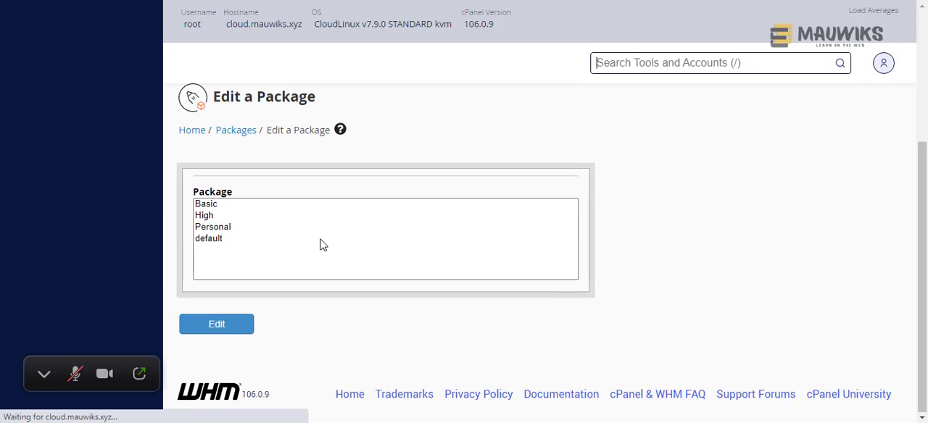
- Go through the Basic, High, Personal and default entries in the list of editable packages
click(226, 232)
click(212, 217)
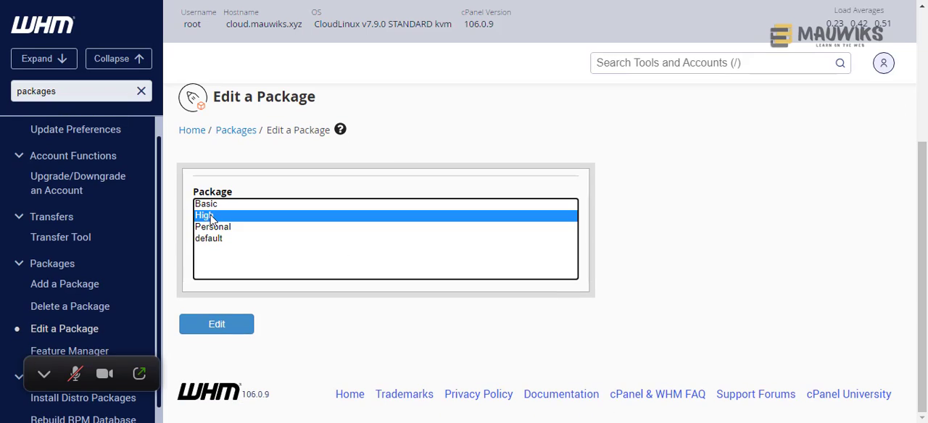
click(209, 229)
click(207, 205)
click(206, 215)
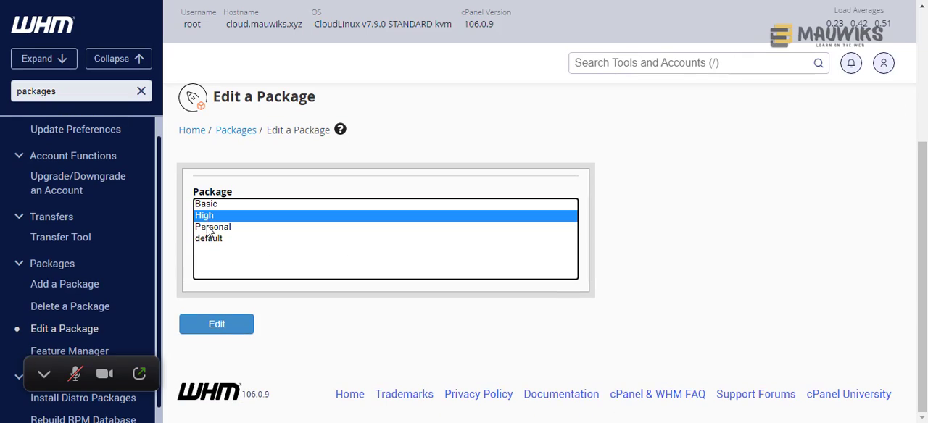
click(209, 229)
click(207, 205)
click(206, 215)
click(209, 227)
click(207, 205)
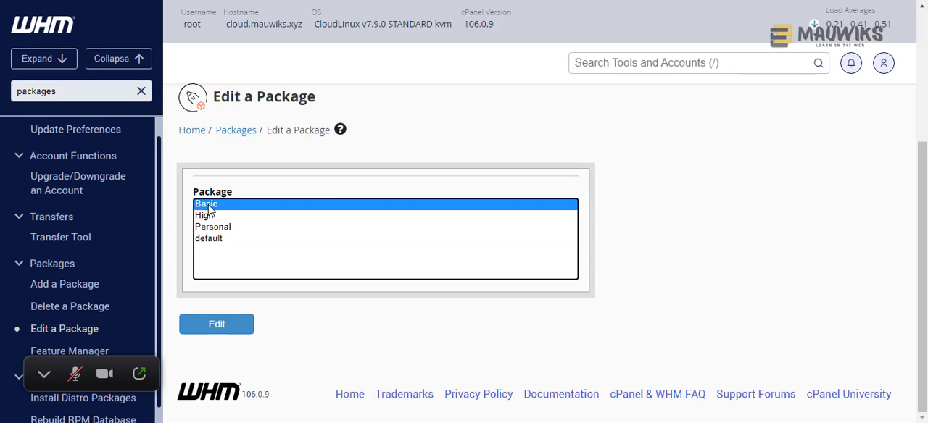
click(207, 216)
click(208, 227)
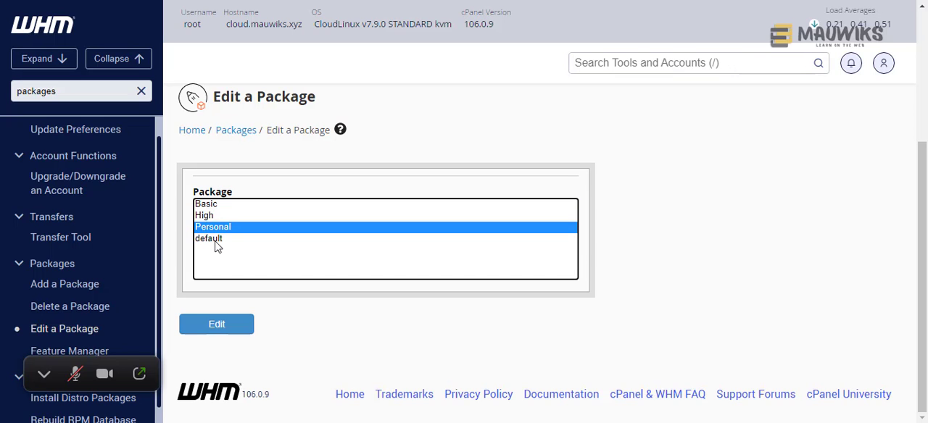
click(211, 240)
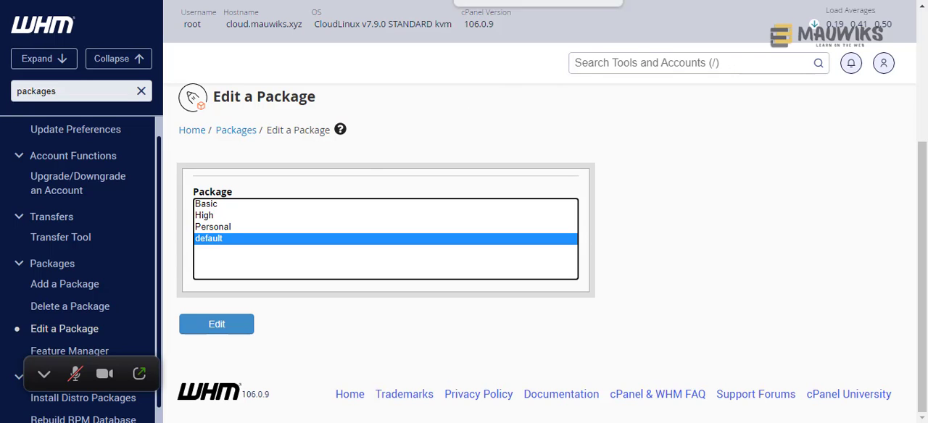
- Search the WHM tools for "lve" and open CloudLinux Manager
click(606, 62)
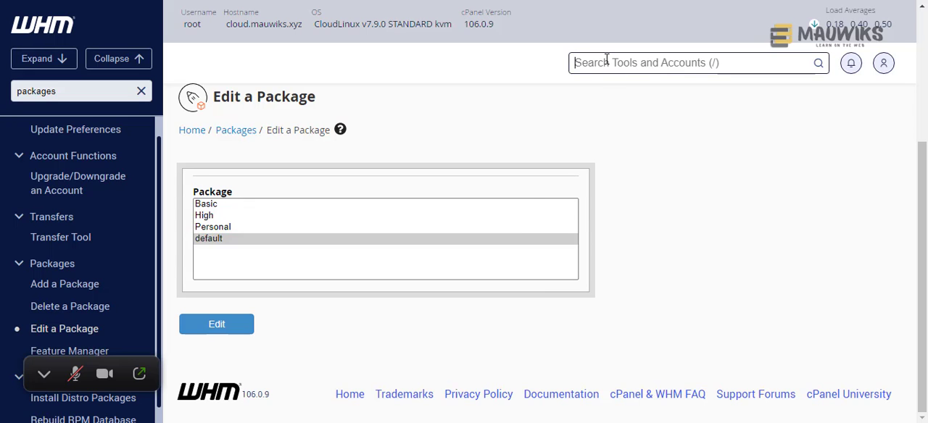
text(lve)
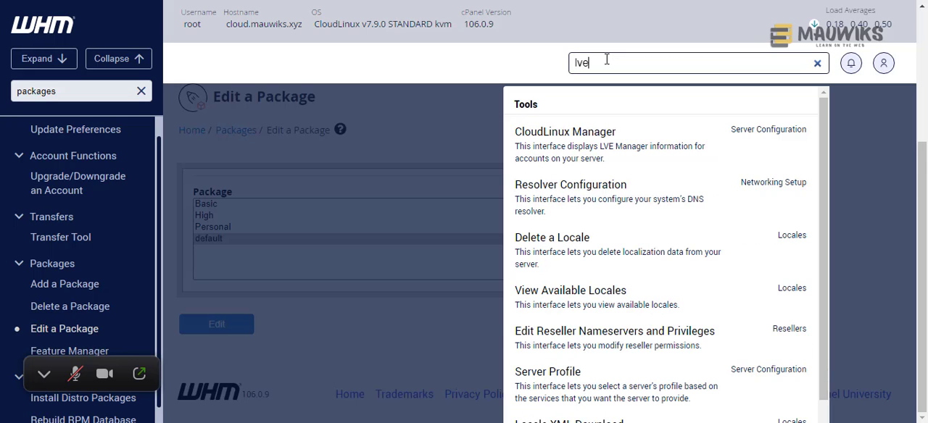
click(580, 153)
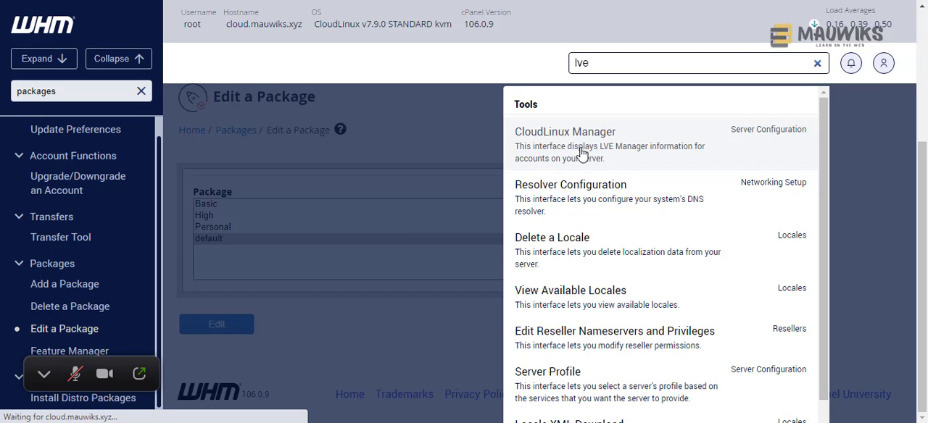
- Switch to Notepad and review the planned Basic, High End and Personal packages and who each is meant for
key(alt+Tab)
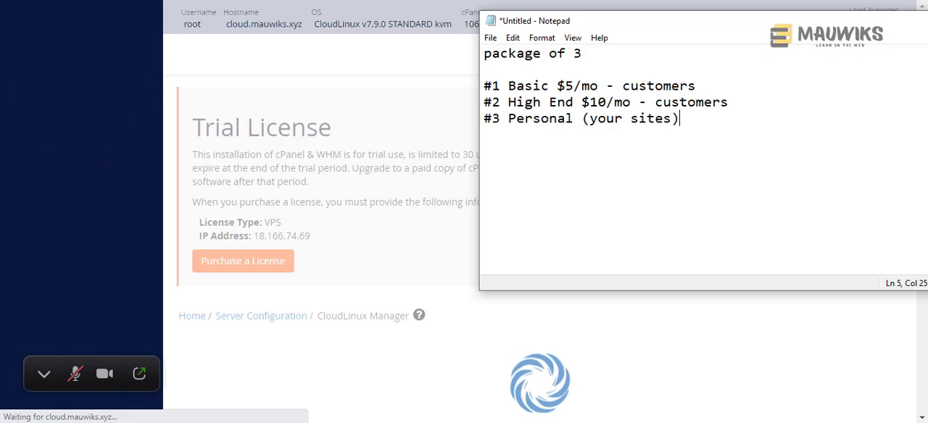
drag(706, 119, 477, 88)
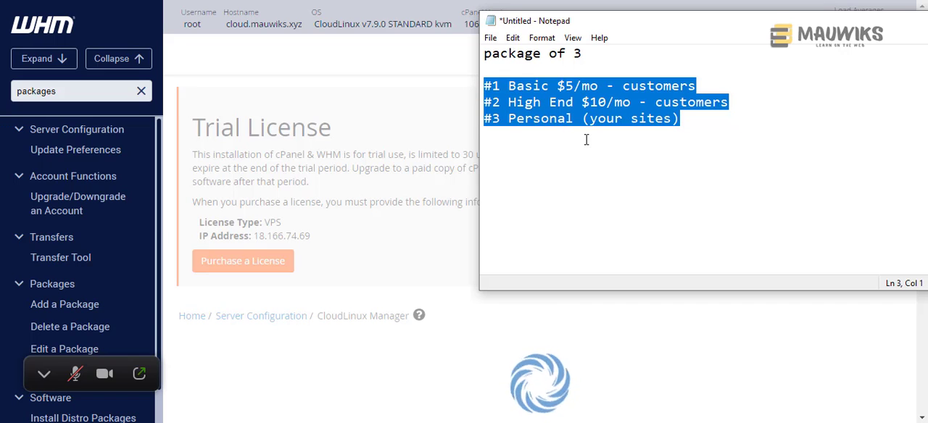
click(566, 118)
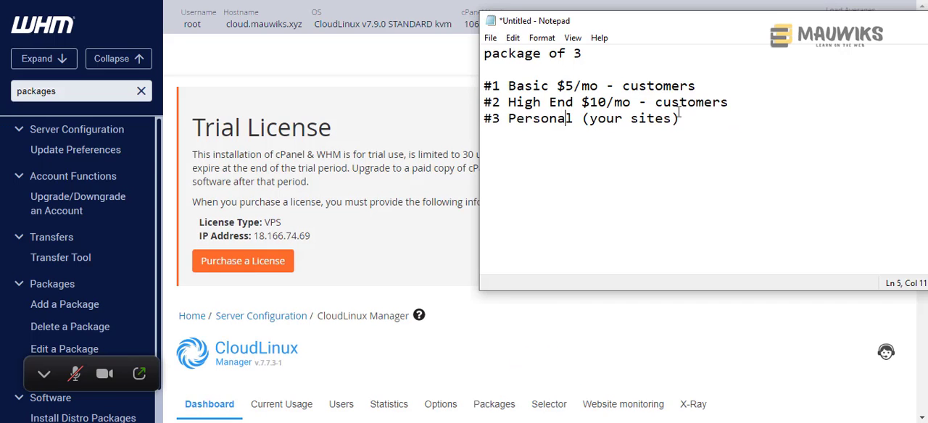
drag(681, 119, 489, 125)
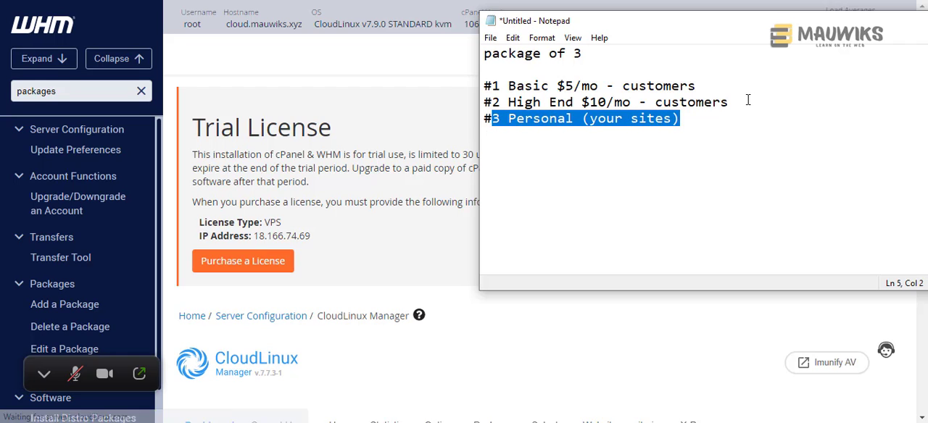
drag(737, 106, 480, 82)
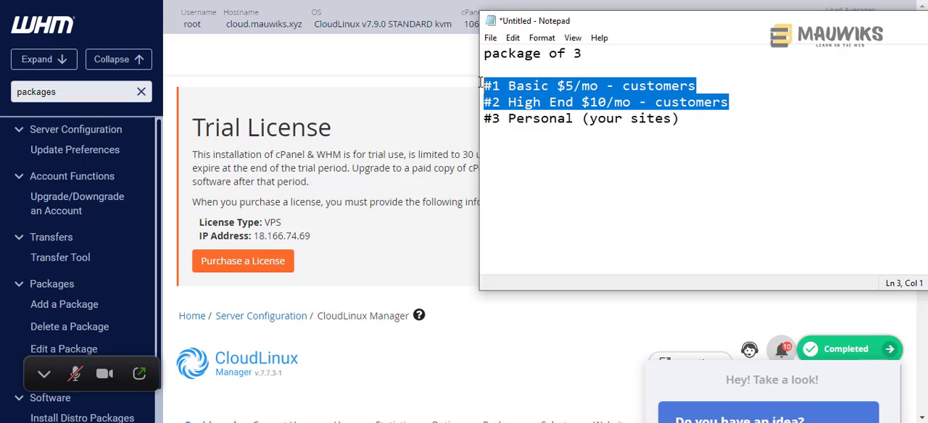
click(558, 95)
drag(730, 103, 487, 86)
click(522, 87)
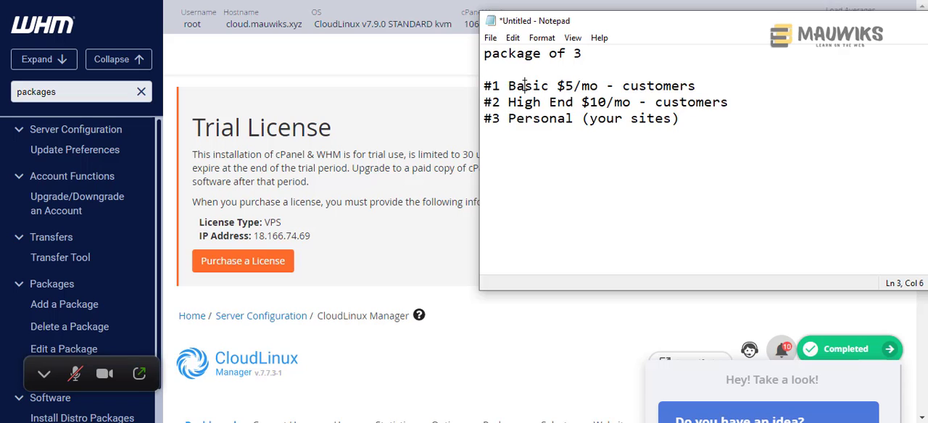
double_click(524, 100)
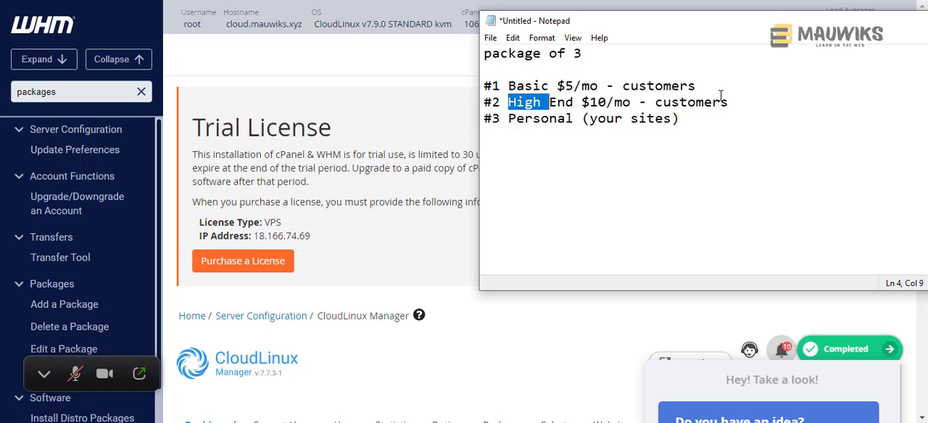
- Compare the recommended limits for Typical and High End Hosting Accounts in the CloudLinux OS documentation
click(116, 1)
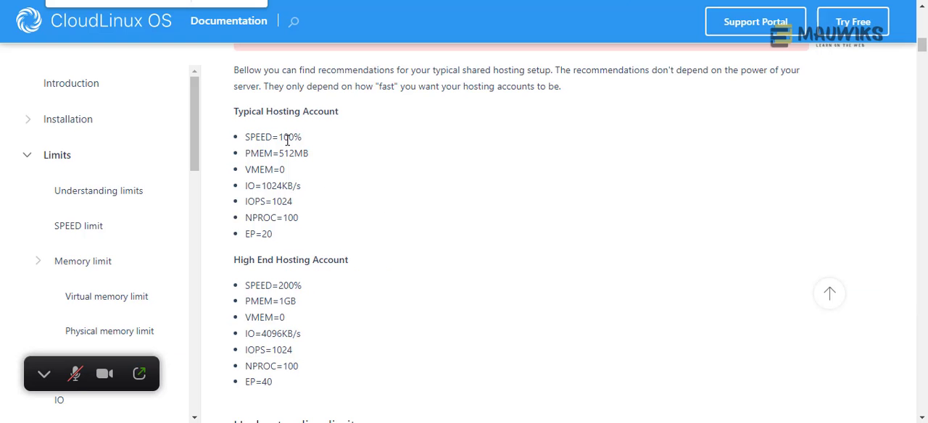
drag(234, 111, 274, 383)
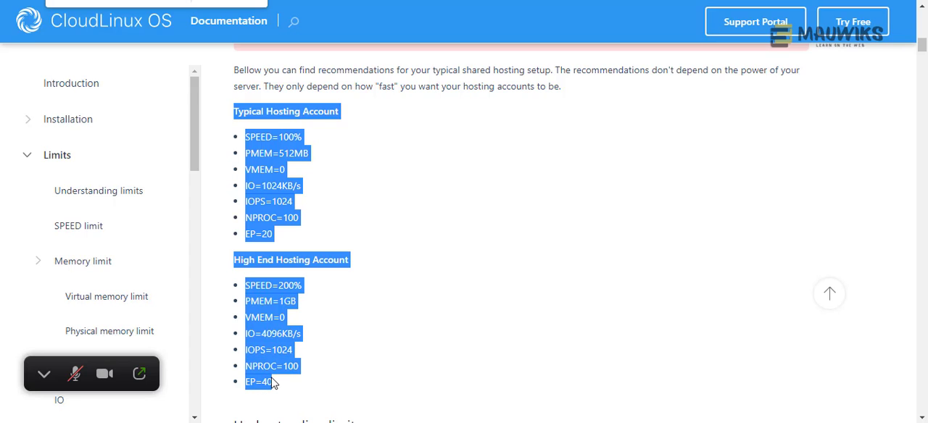
click(335, 336)
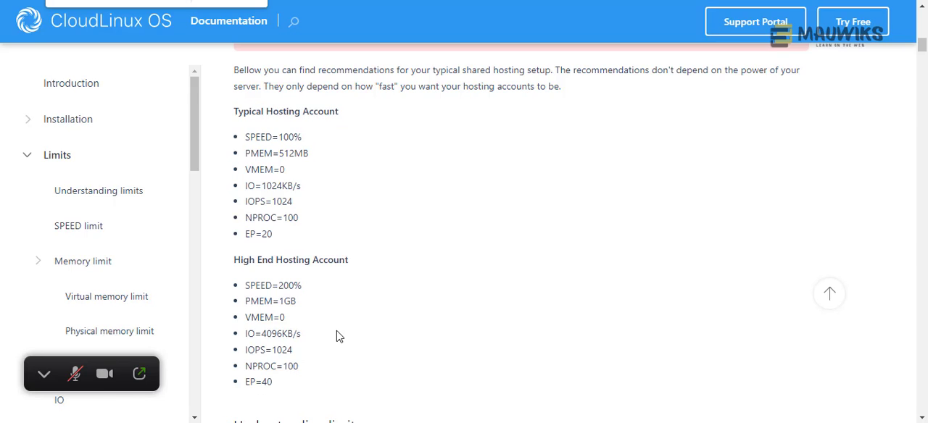
click(109, 0)
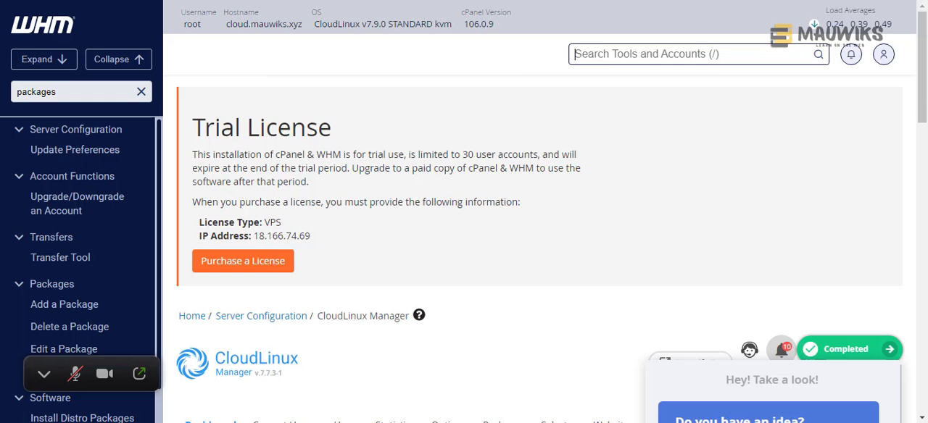
click(130, 2)
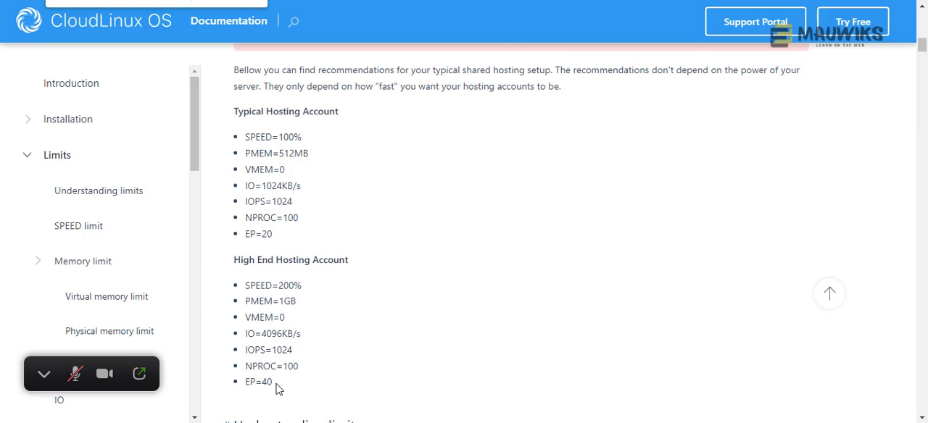
drag(277, 389, 244, 302)
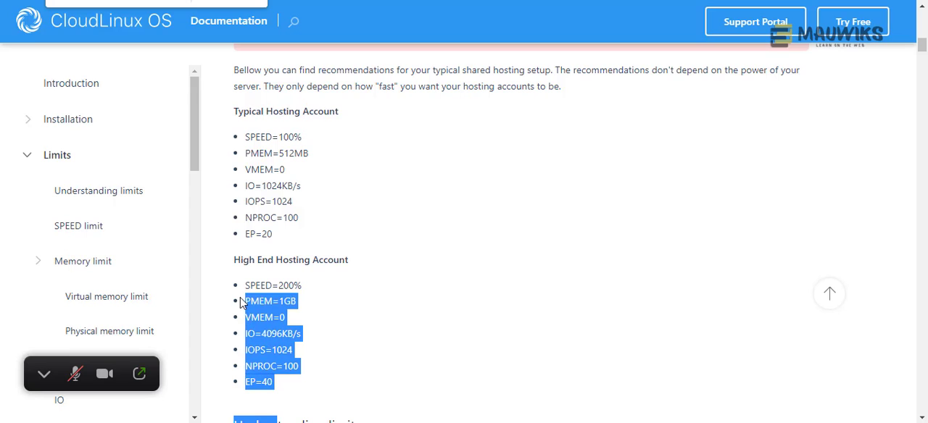
click(301, 325)
drag(280, 240, 223, 109)
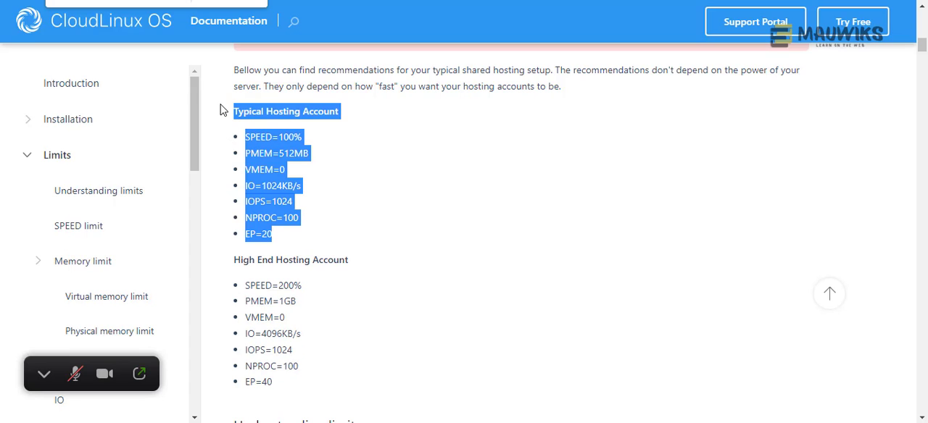
mouse_move(270, 379)
mouse_down()
mouse_move(234, 290)
mouse_move(273, 382)
mouse_up()
click(239, 266)
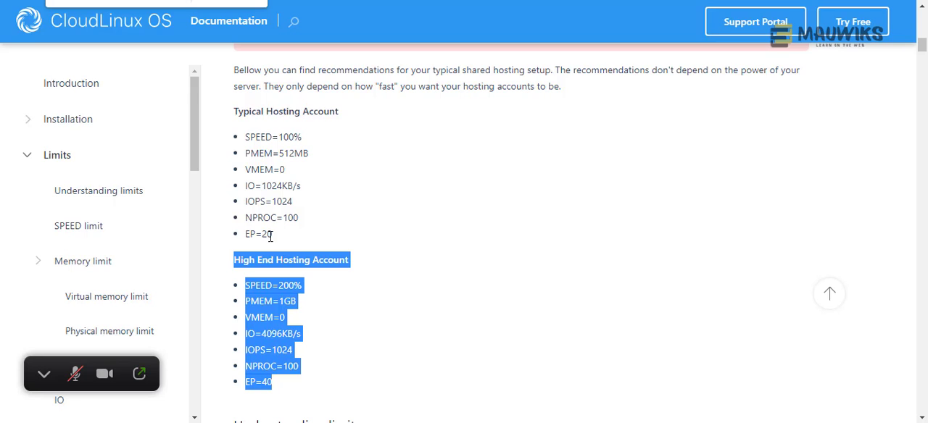
drag(272, 235, 235, 121)
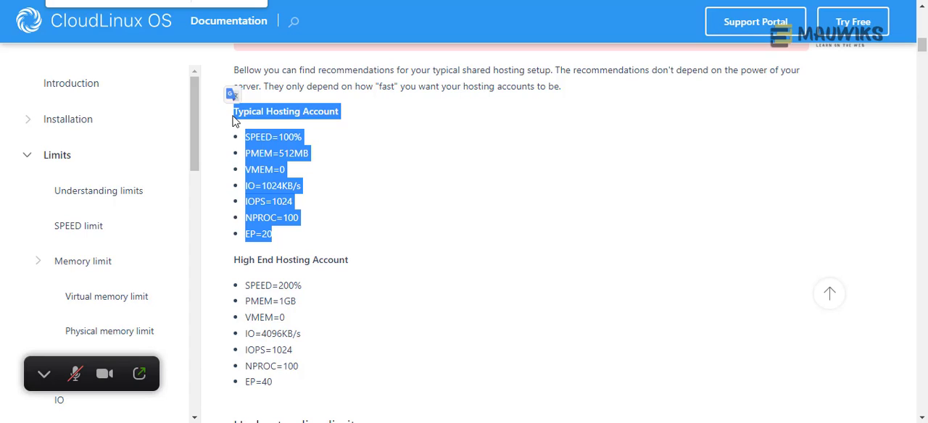
click(300, 184)
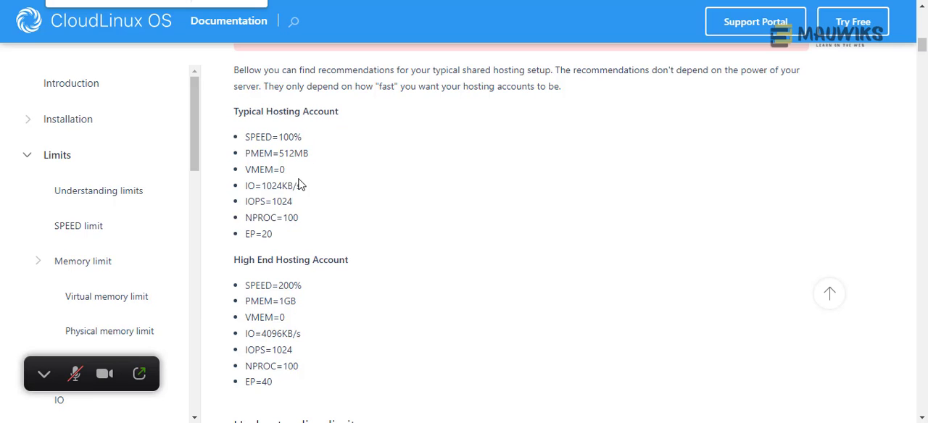
drag(274, 234, 230, 110)
- Return to CloudLinux Manager in WHM and look over its dashboard and available sections
click(102, 0)
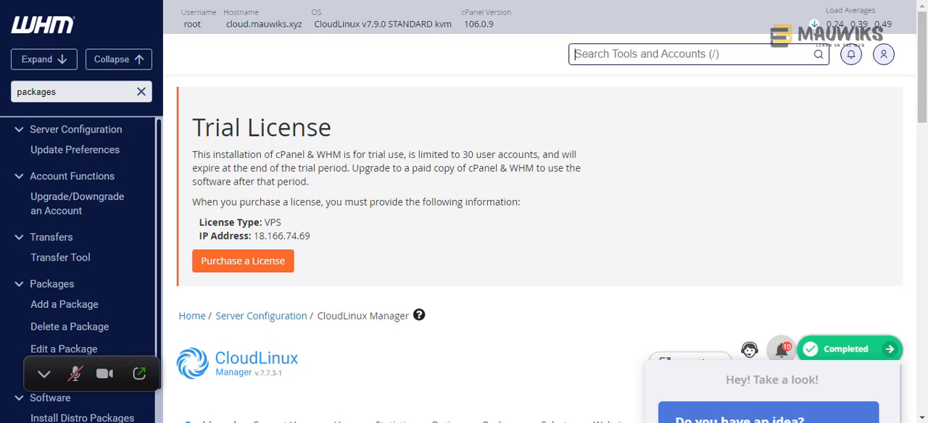
click(87, 1)
click(101, 0)
scroll(586, 201, down, 5)
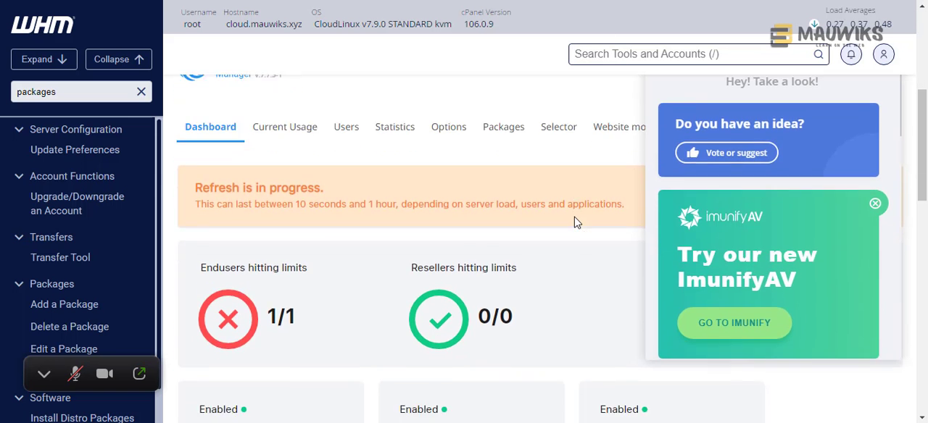
scroll(576, 223, up, 1)
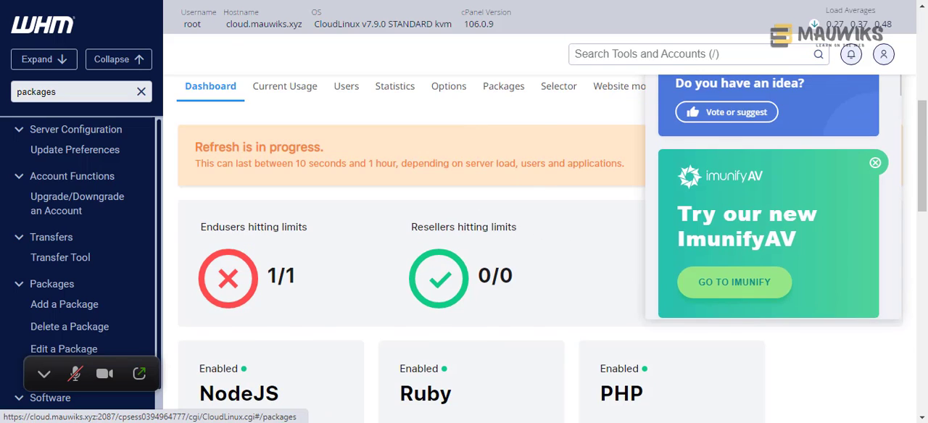
- Check the documentation's High End Hosting Account limits against the High End package in the Notepad plan
click(87, 1)
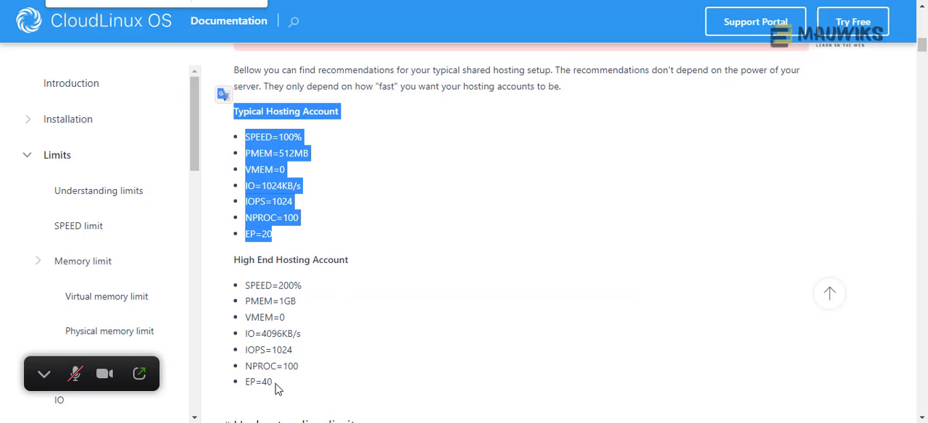
drag(275, 392, 236, 269)
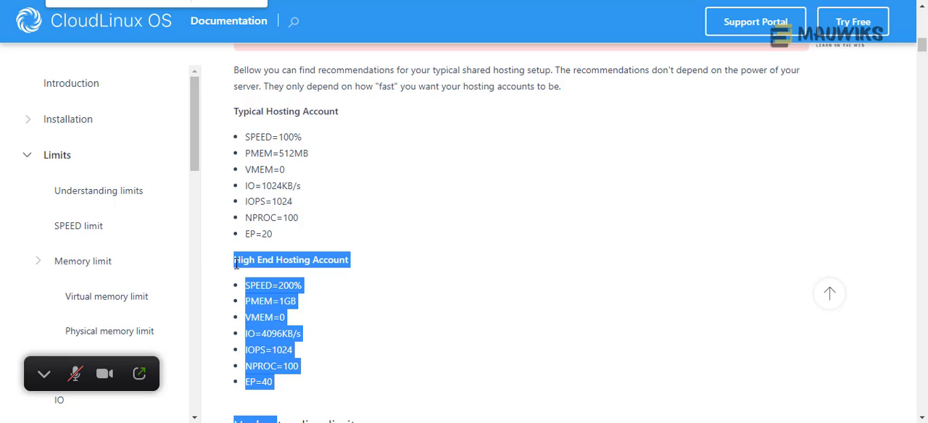
key(alt+Tab)
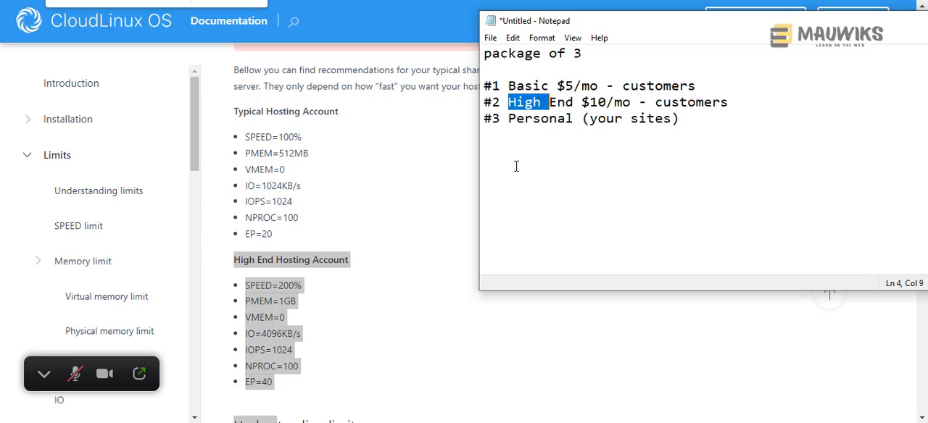
- Review the High End and Personal package lines in the Notepad plan and who each package is for
click(599, 105)
drag(737, 102, 464, 102)
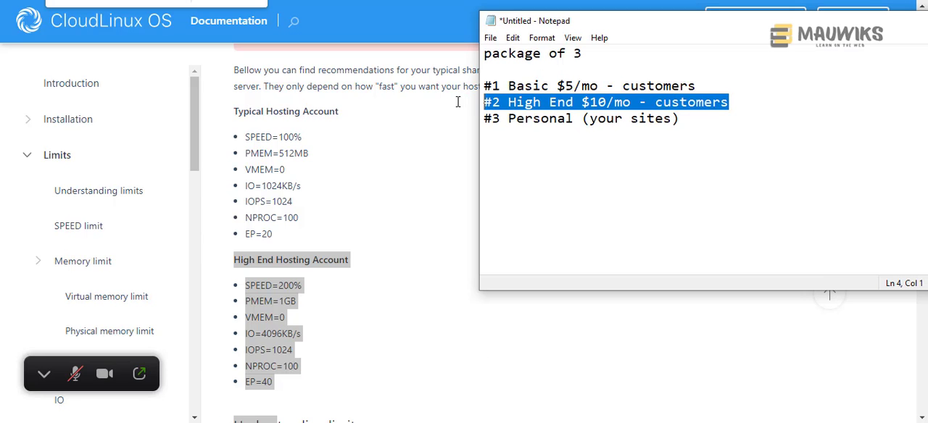
drag(704, 118, 487, 105)
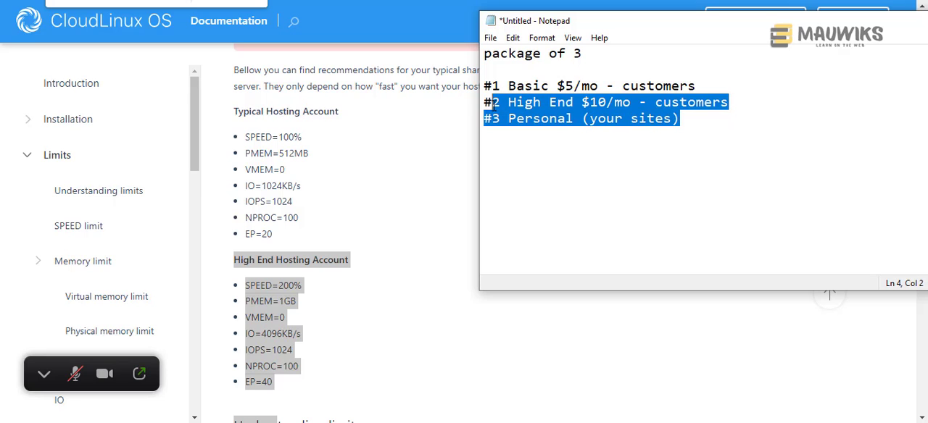
click(693, 120)
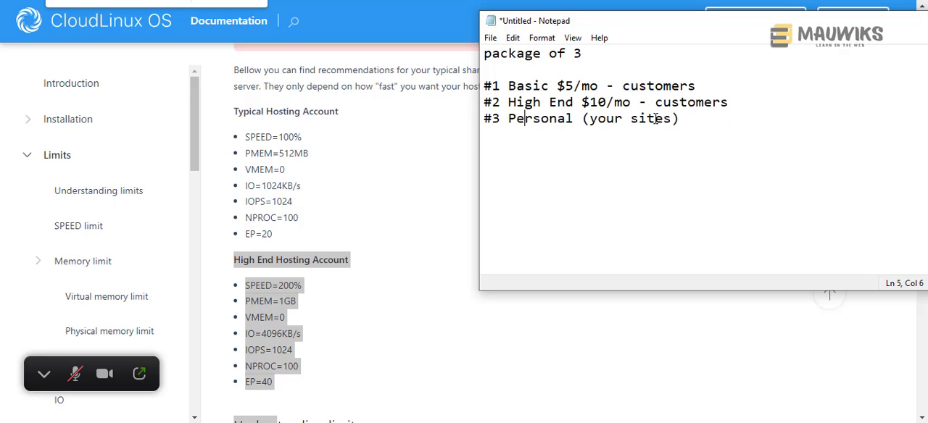
drag(693, 120, 484, 123)
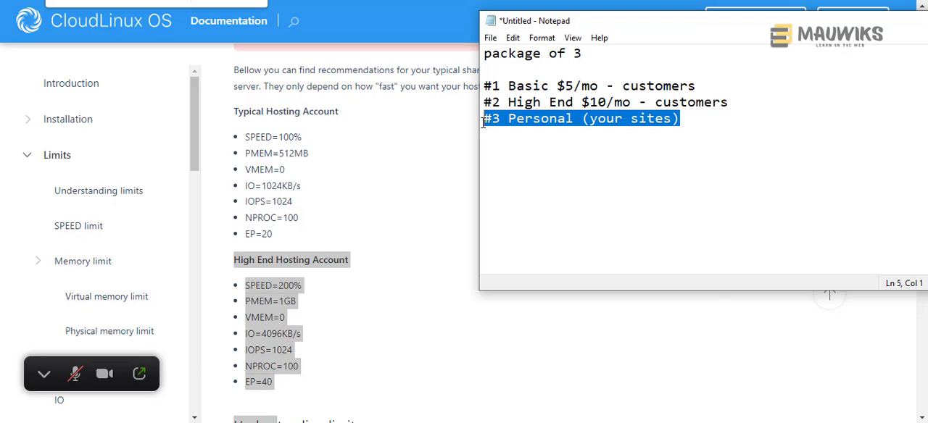
click(702, 118)
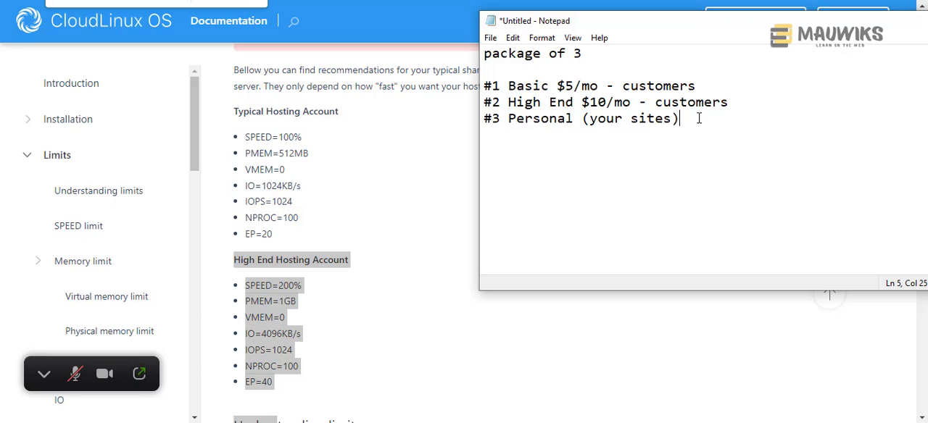
drag(698, 118, 484, 124)
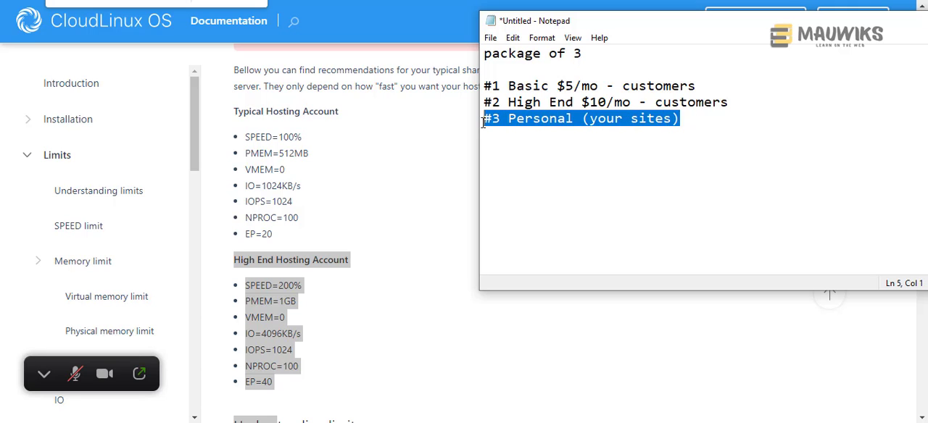
click(694, 119)
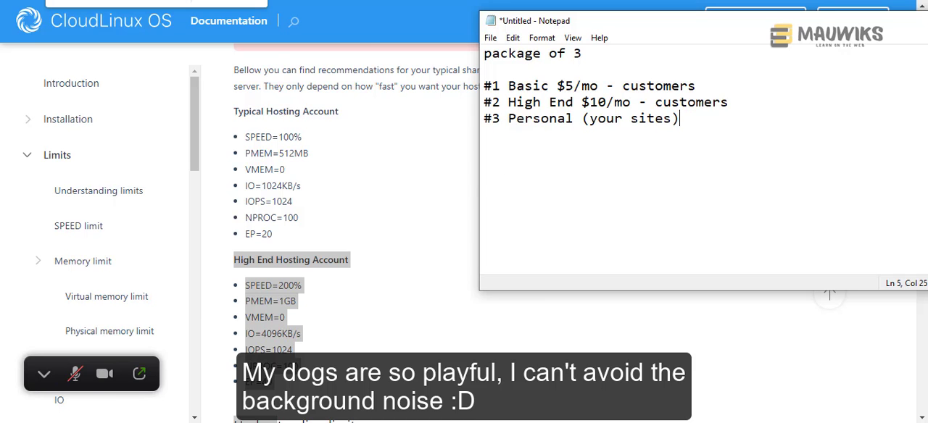
- Switch to CloudLinux Manager in WHM and check the LVE limits of the users, then those of the hosting packages
click(319, 1)
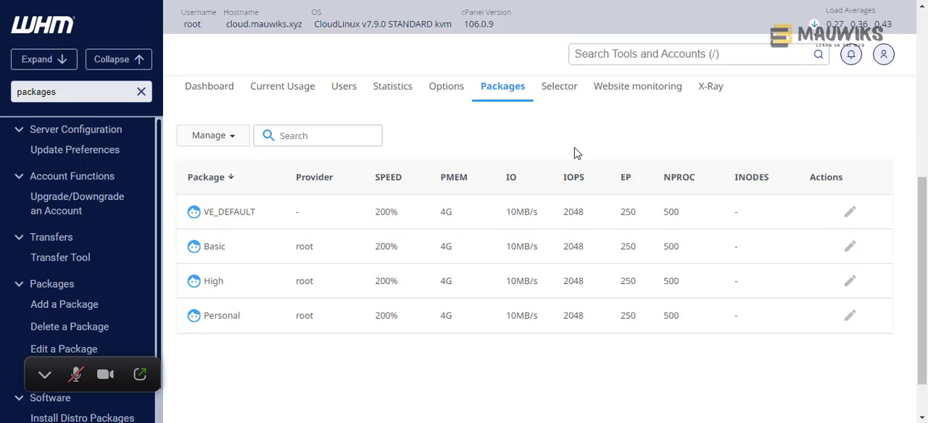
click(346, 101)
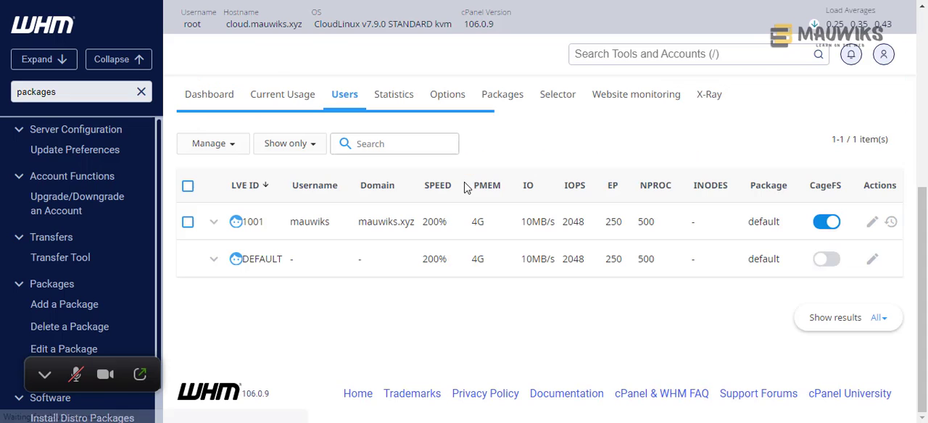
click(490, 96)
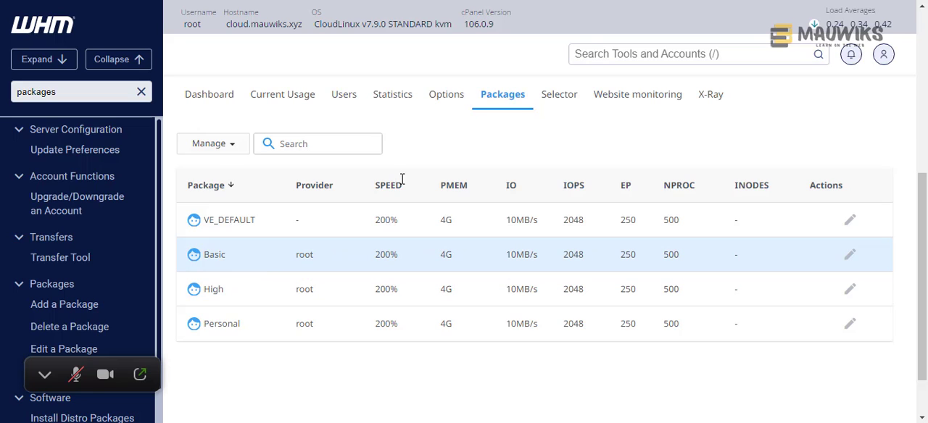
drag(229, 257, 203, 257)
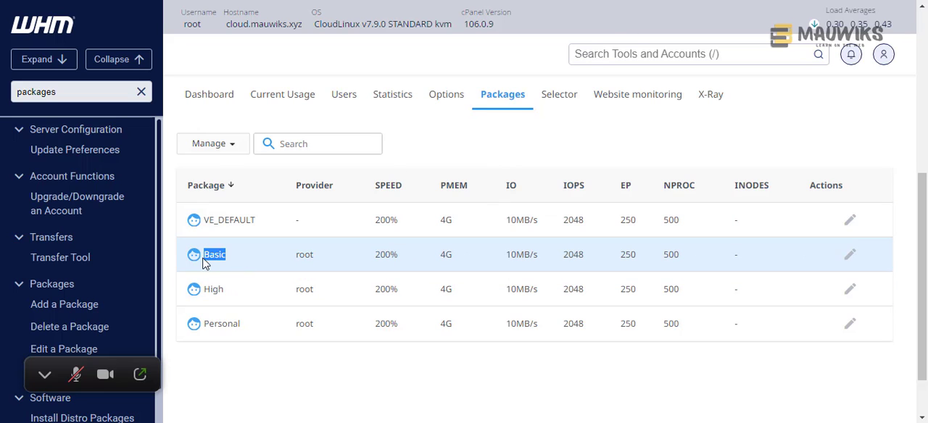
- Reread the recommended High End Hosting Account limits in the CloudLinux OS documentation
click(101, 1)
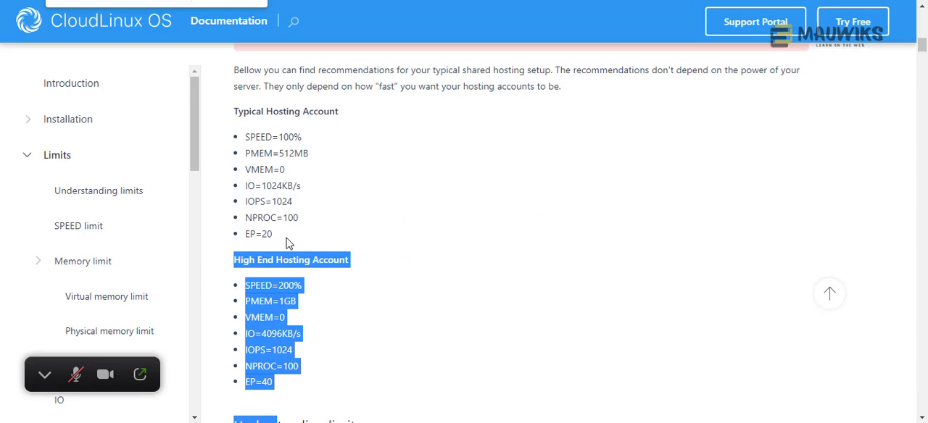
click(288, 377)
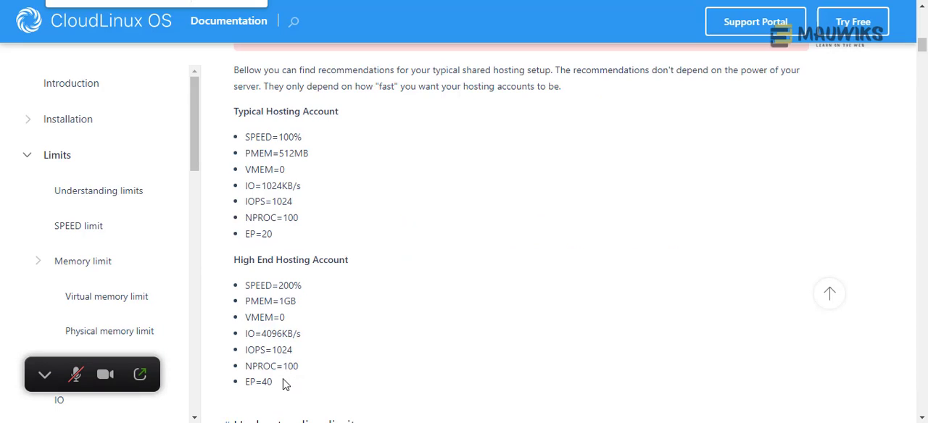
drag(282, 395, 230, 267)
click(353, 343)
drag(280, 388, 233, 265)
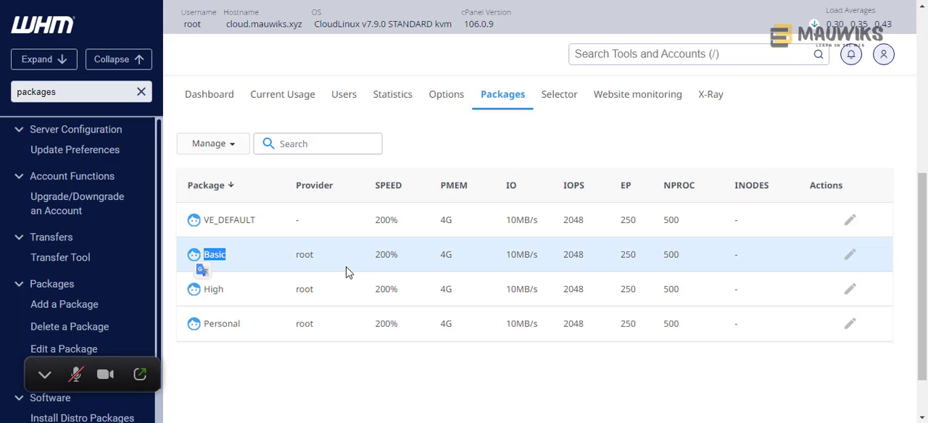
- Return to the CloudLinux Manager package list and examine the limits assigned to the High and Personal packages
click(216, 292)
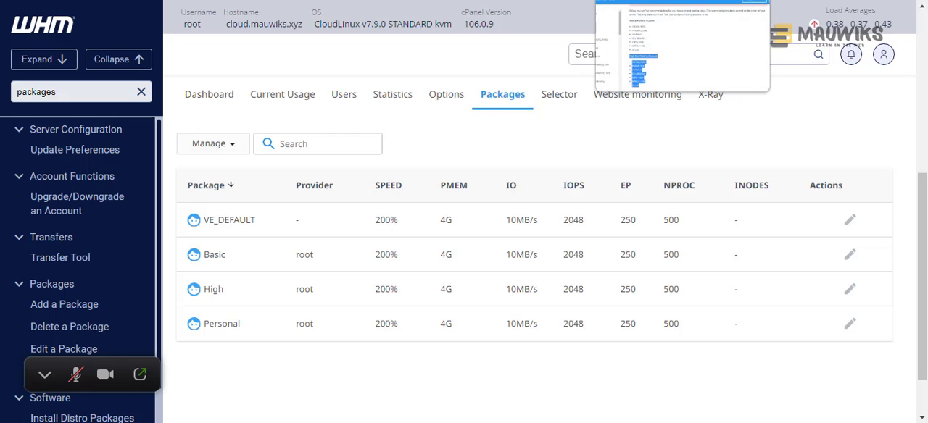
drag(208, 289, 262, 330)
click(207, 290)
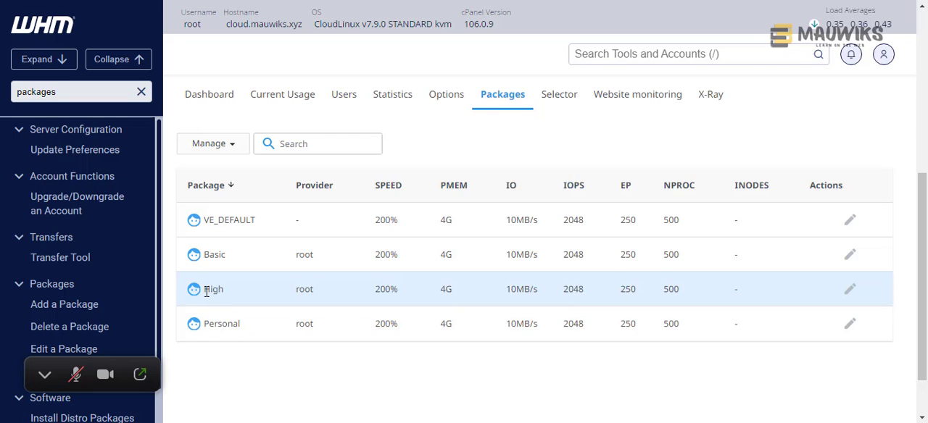
drag(207, 290, 261, 335)
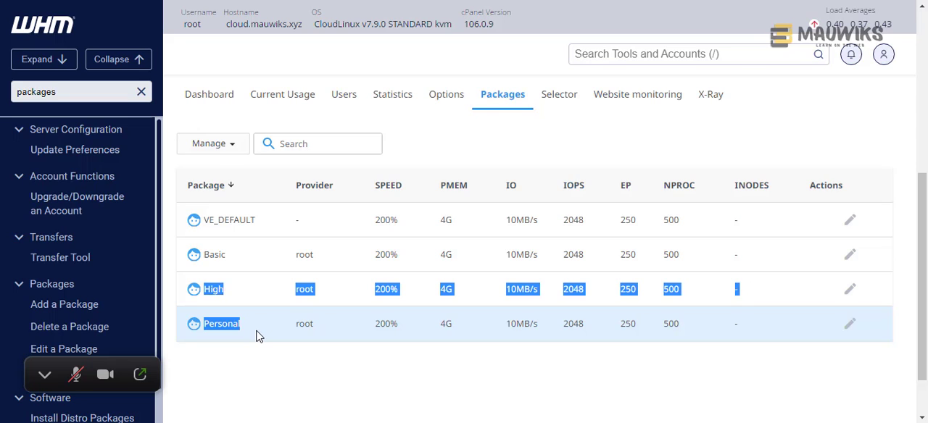
drag(747, 324, 200, 292)
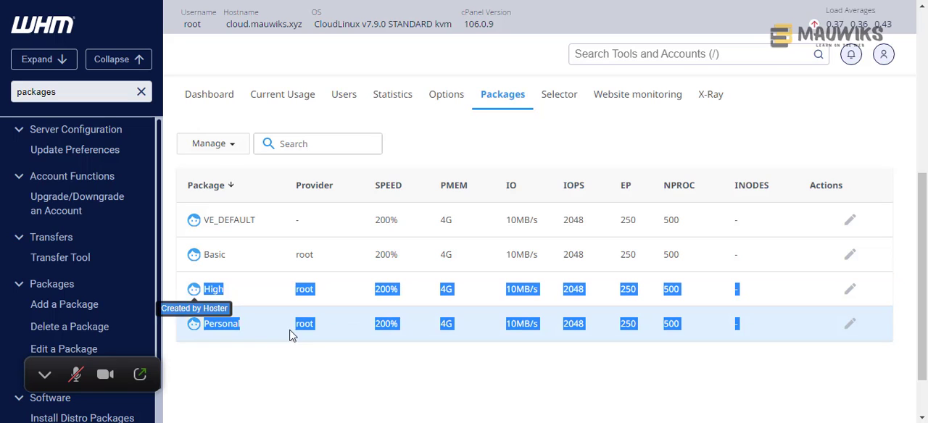
click(321, 351)
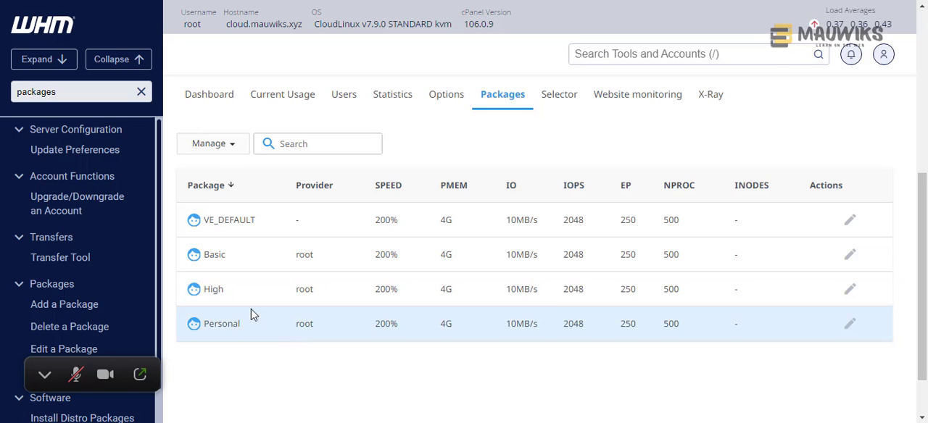
drag(206, 289, 867, 354)
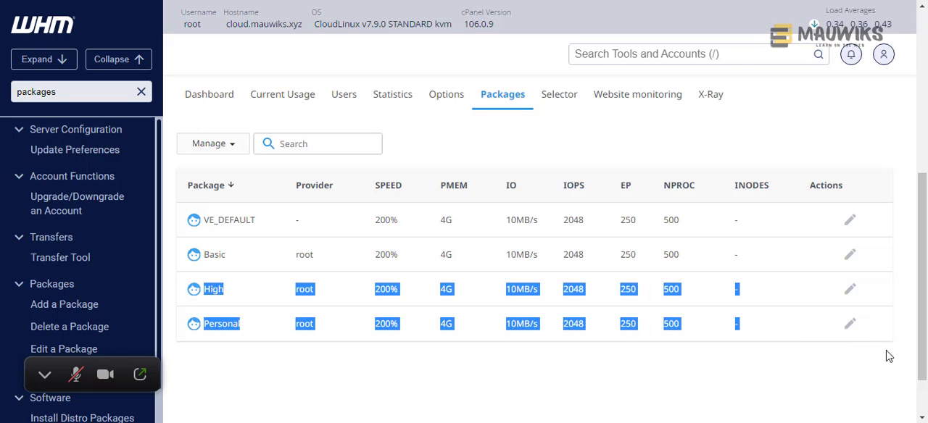
click(625, 346)
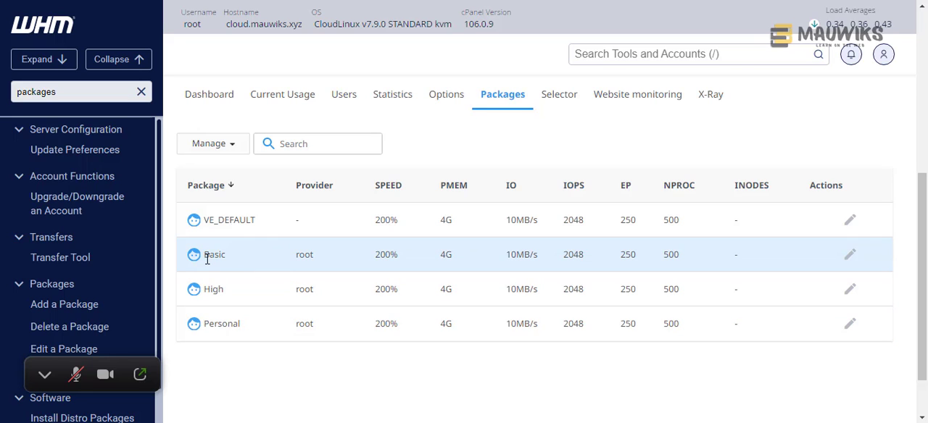
- Examine the Basic package and then the High package in the list to decide which limits each needs
double_click(208, 255)
click(495, 373)
drag(228, 263, 204, 256)
click(234, 259)
drag(212, 259, 204, 258)
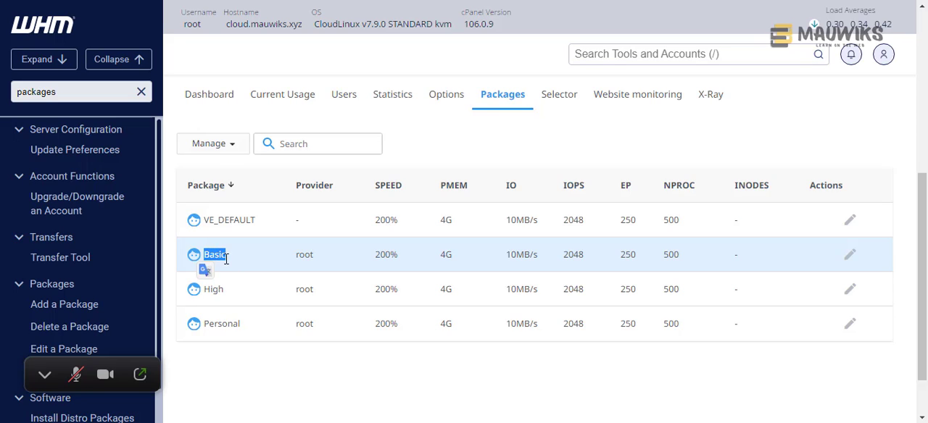
click(230, 260)
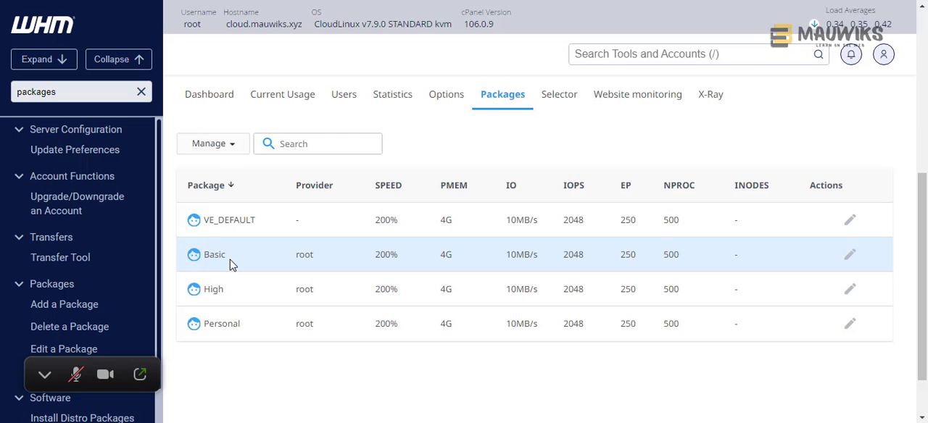
drag(228, 292, 205, 290)
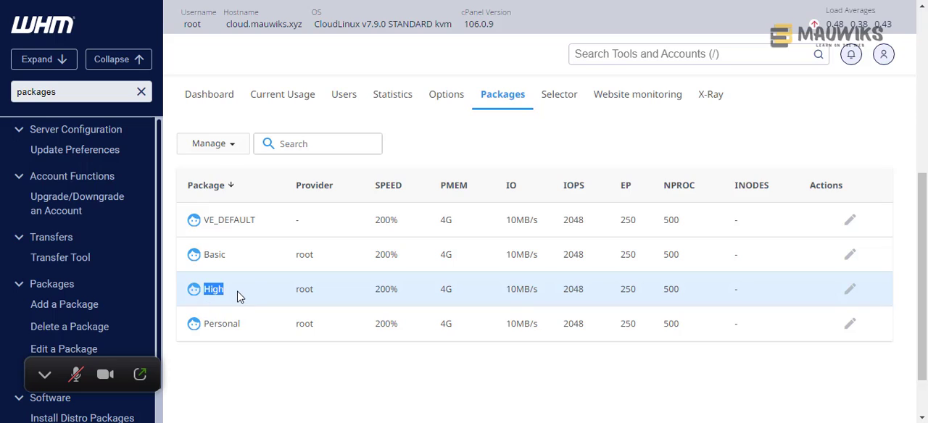
click(240, 298)
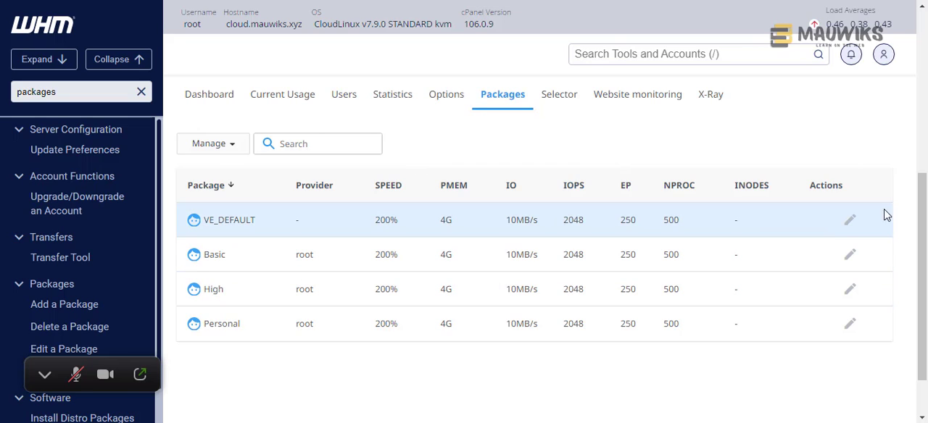
mouse_move(847, 228)
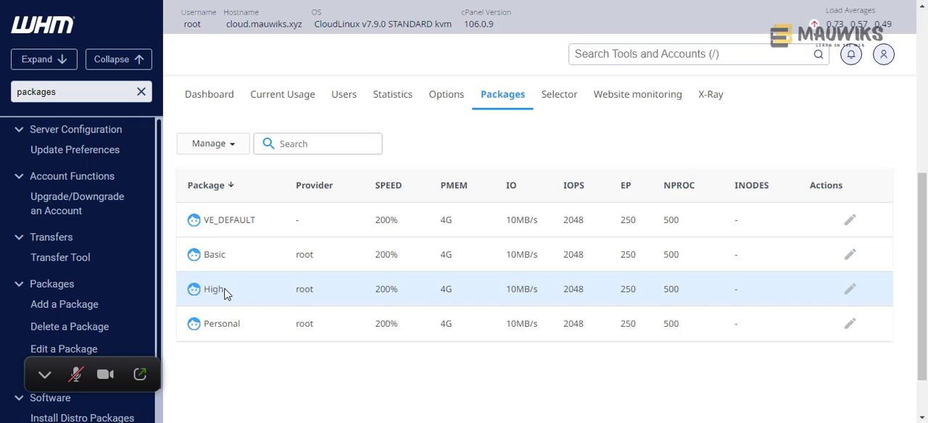
- Examine the LVE limits of the High package in the CloudLinux Manager package list
drag(225, 295, 206, 293)
click(232, 297)
drag(712, 294, 206, 291)
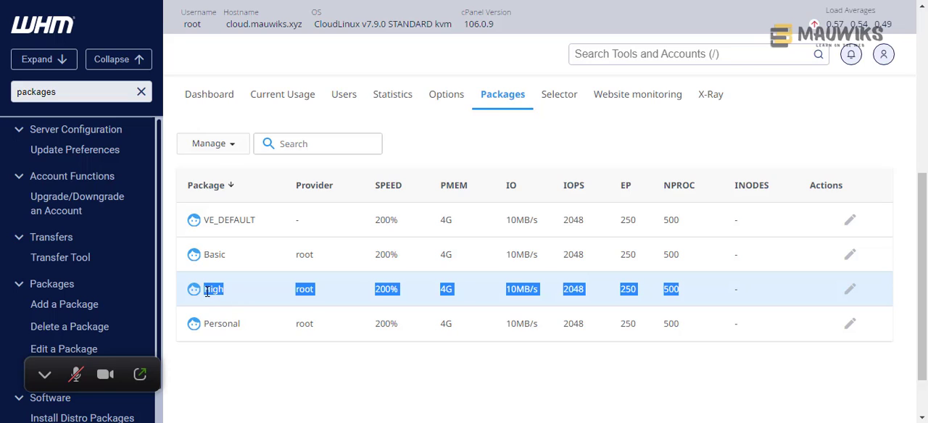
click(337, 301)
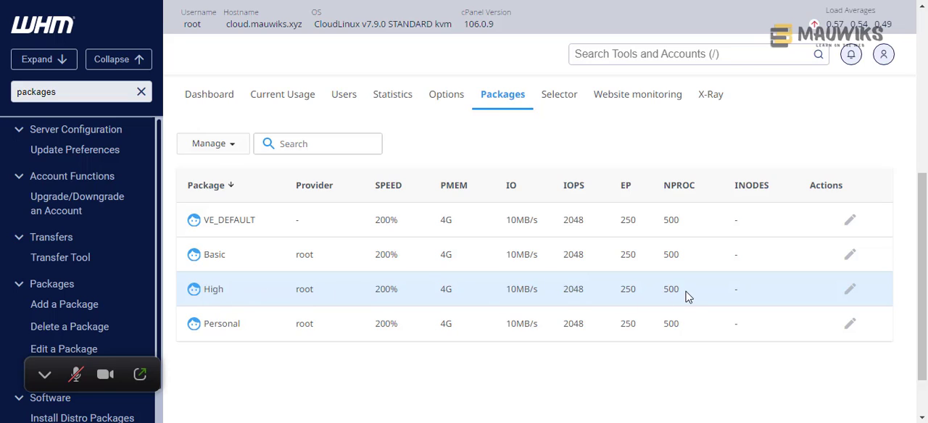
drag(688, 296, 205, 291)
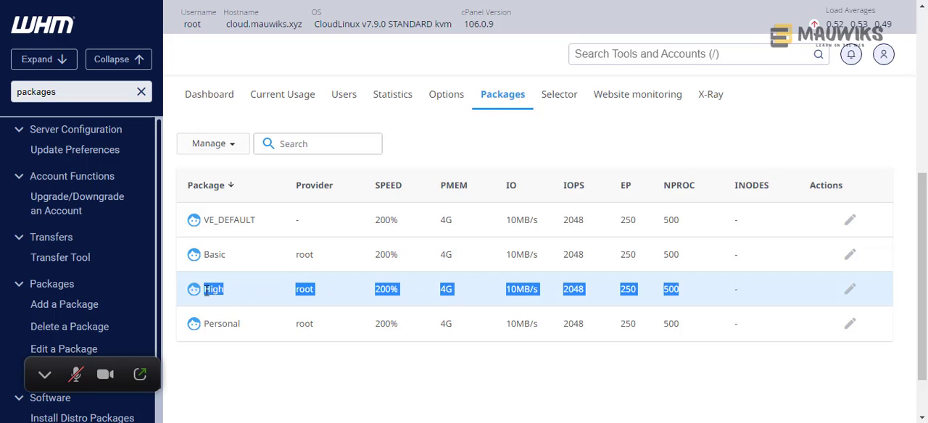
click(266, 303)
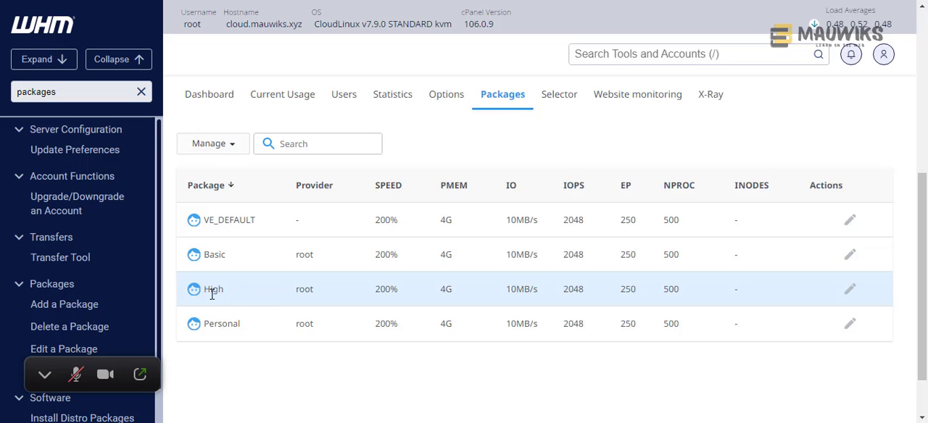
drag(210, 292, 709, 303)
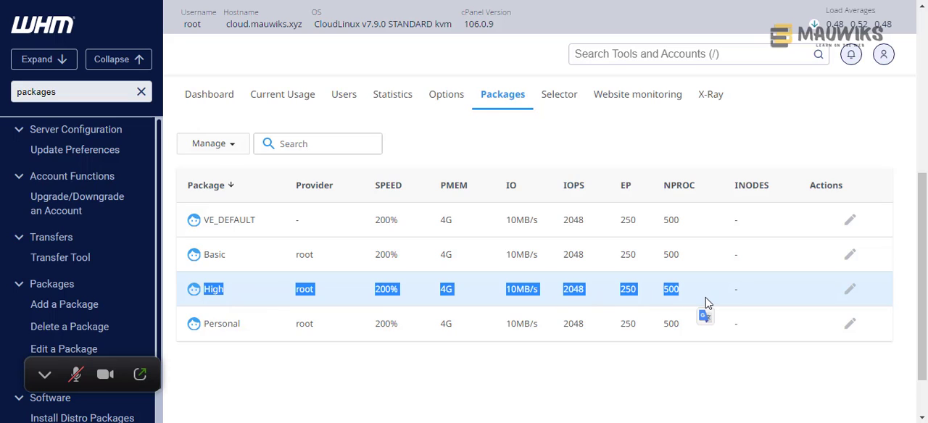
- Compare the limits of the VE_DEFAULT package with those of the High package
drag(688, 230, 204, 230)
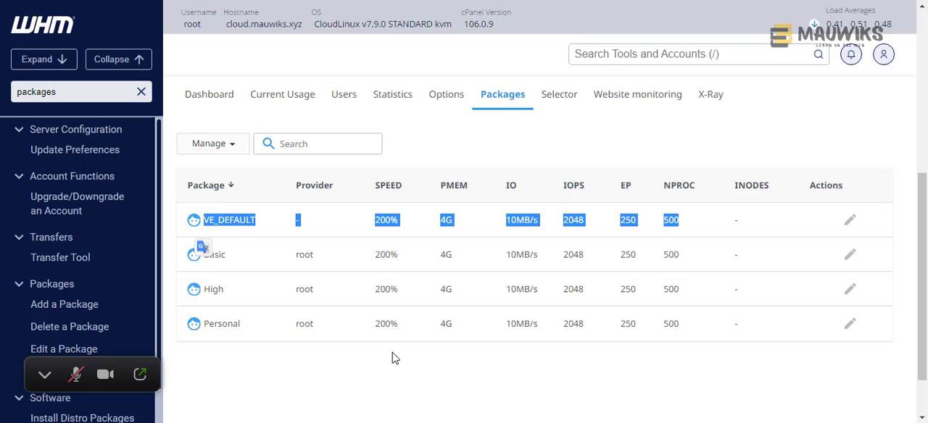
click(387, 290)
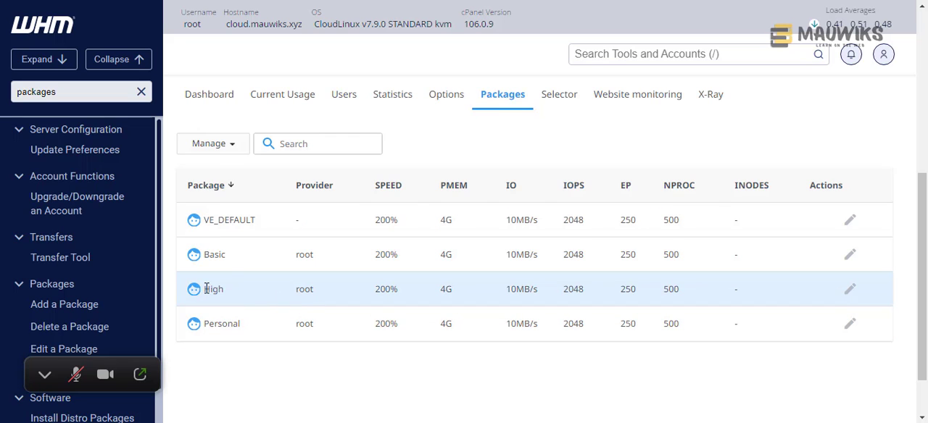
drag(206, 288, 708, 302)
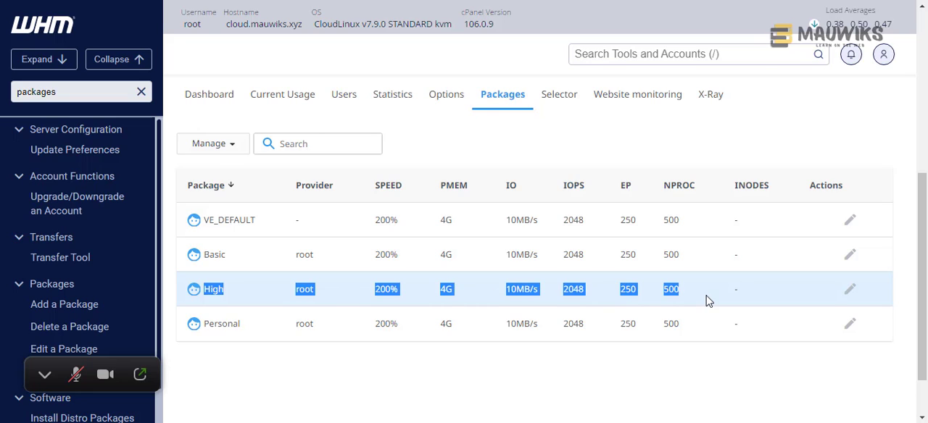
click(694, 303)
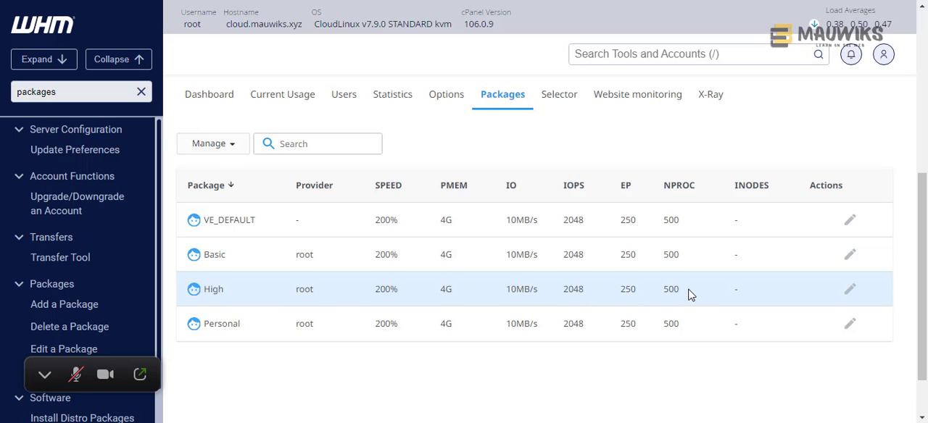
drag(684, 293, 197, 296)
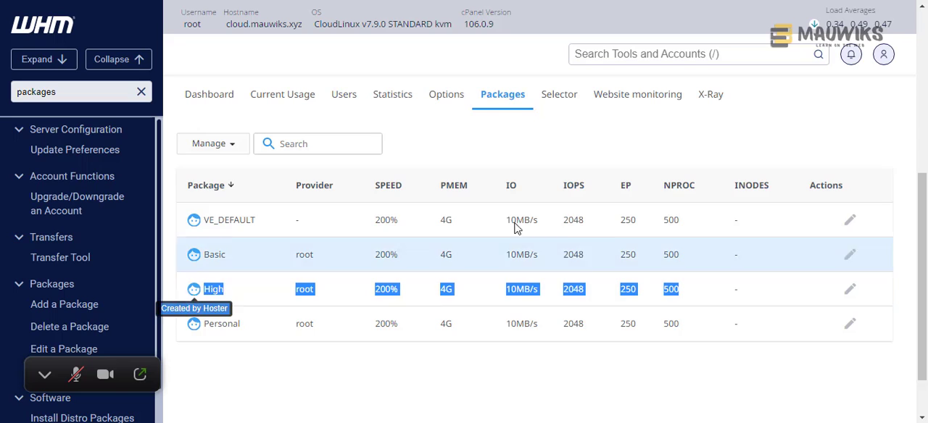
click(709, 229)
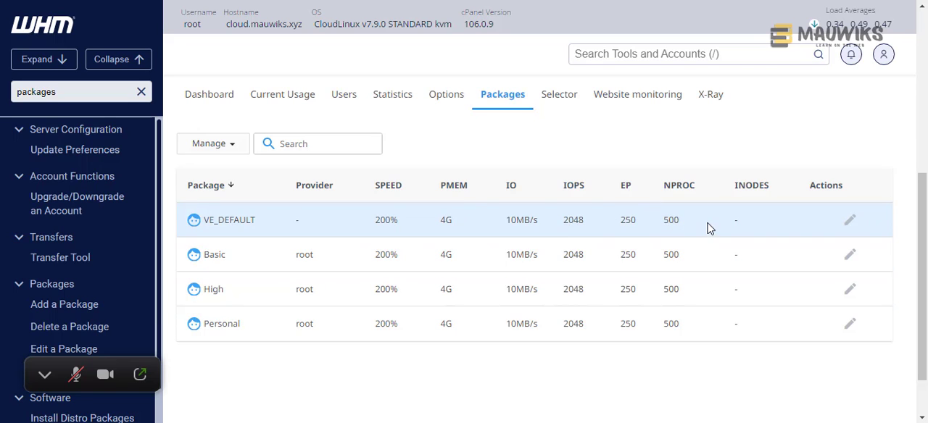
drag(709, 229, 205, 220)
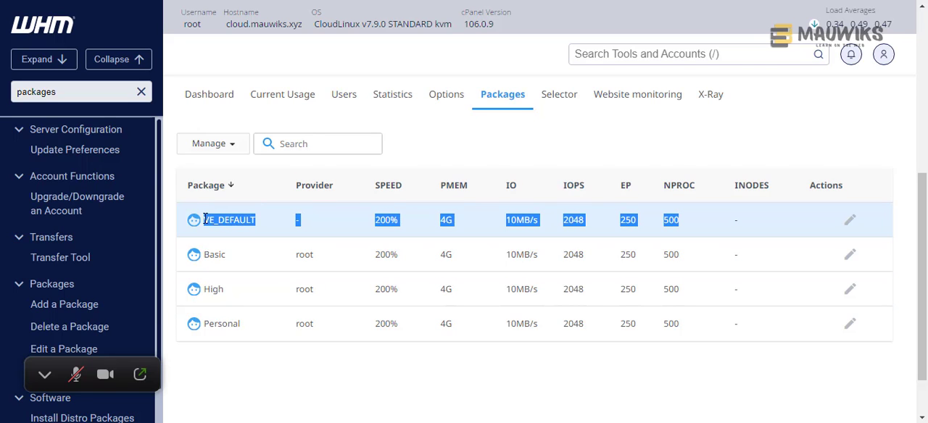
click(707, 229)
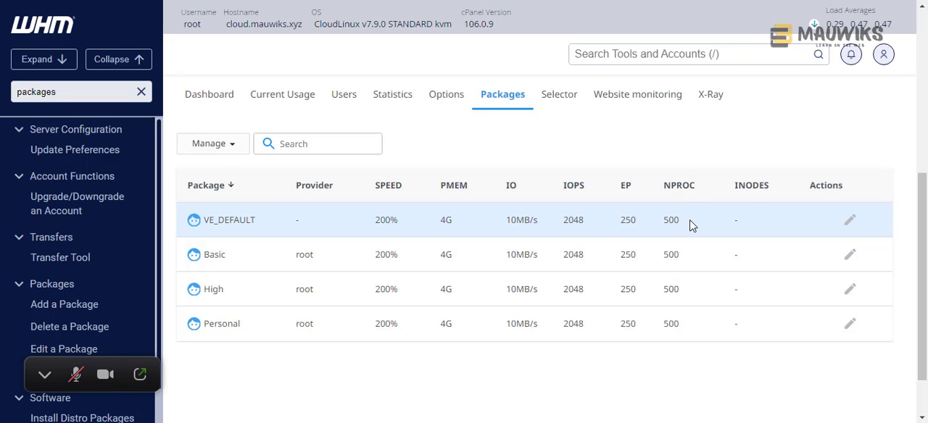
drag(691, 225, 206, 225)
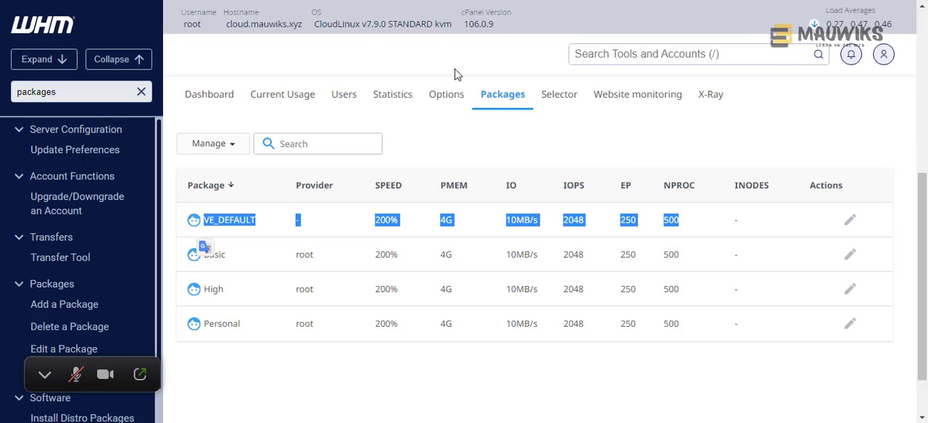
click(472, 153)
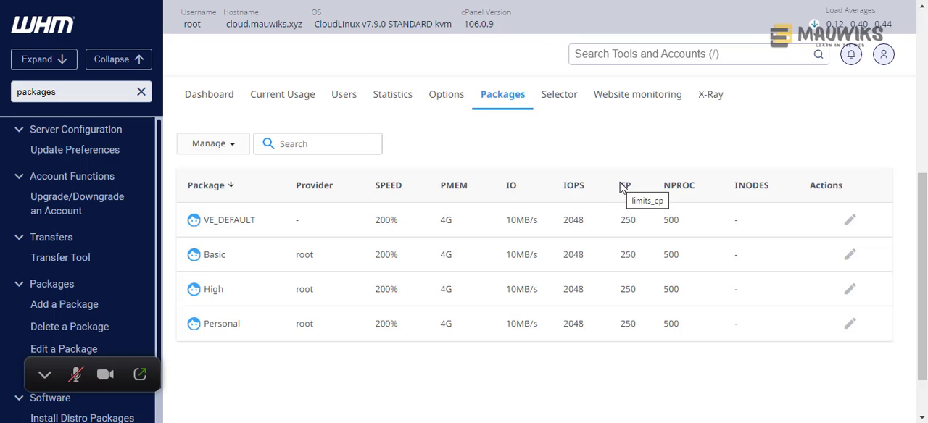
- Show the CloudLinux Manager user limits, then switch to the Google Docs checklist and highlight the CloudLinux item
click(335, 99)
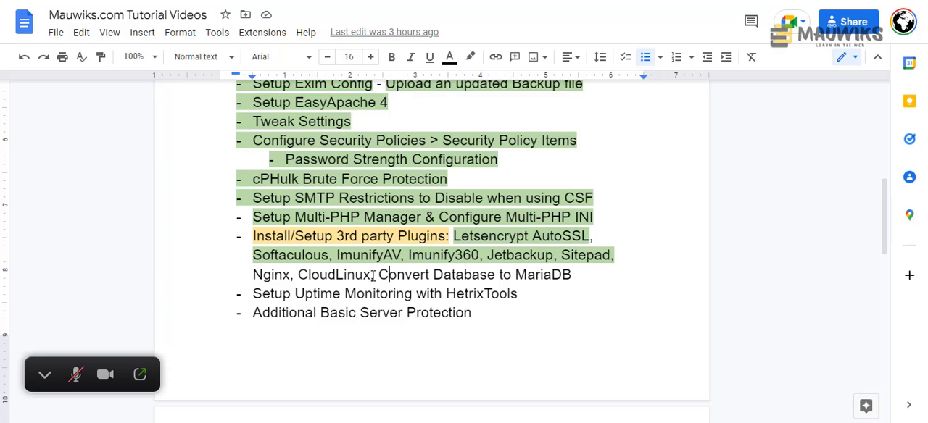
drag(371, 275, 298, 275)
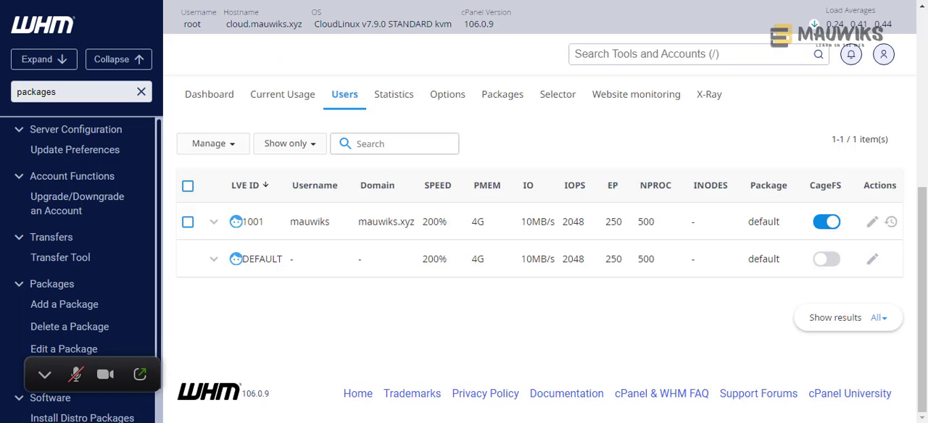
- Return to CloudLinux Manager in WHM and review its dashboard, including the end users and resellers hitting limits
click(611, 57)
scroll(269, 149, up, 5)
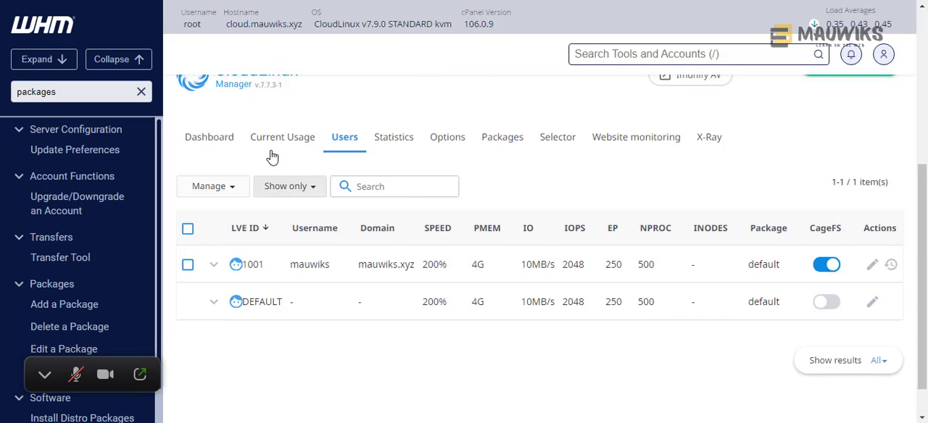
scroll(272, 152, down, 3)
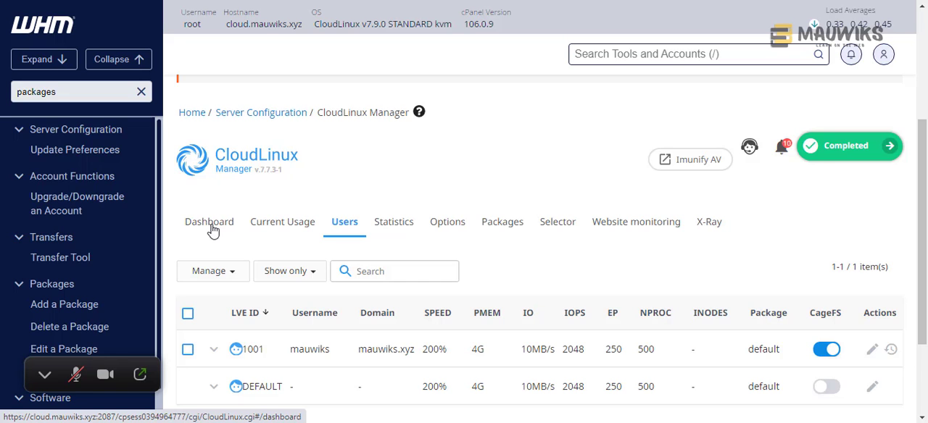
scroll(212, 230, down, 2)
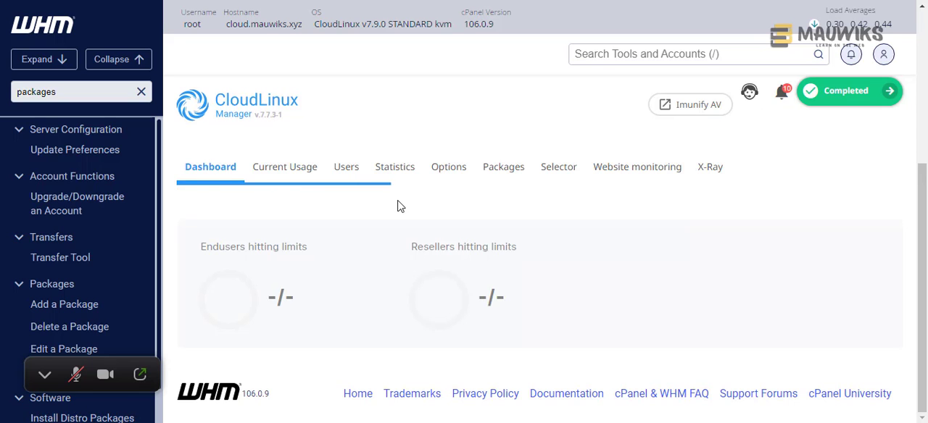
scroll(397, 201, down, 1)
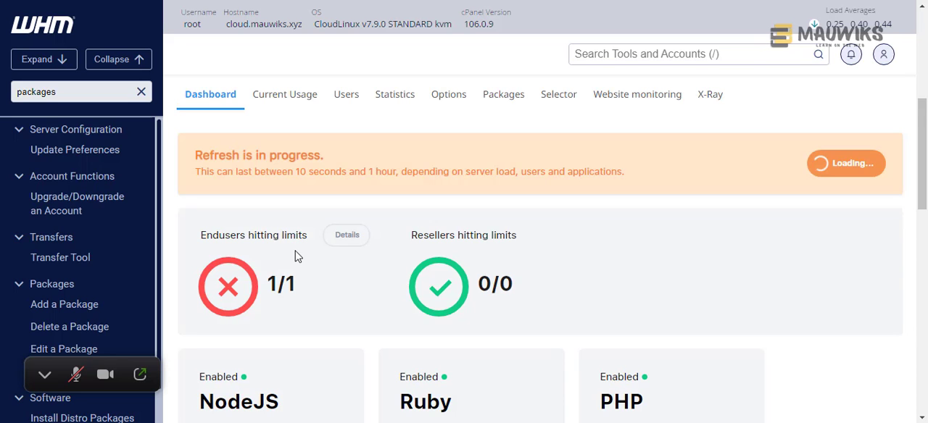
scroll(325, 276, down, 1)
scroll(324, 276, down, 1)
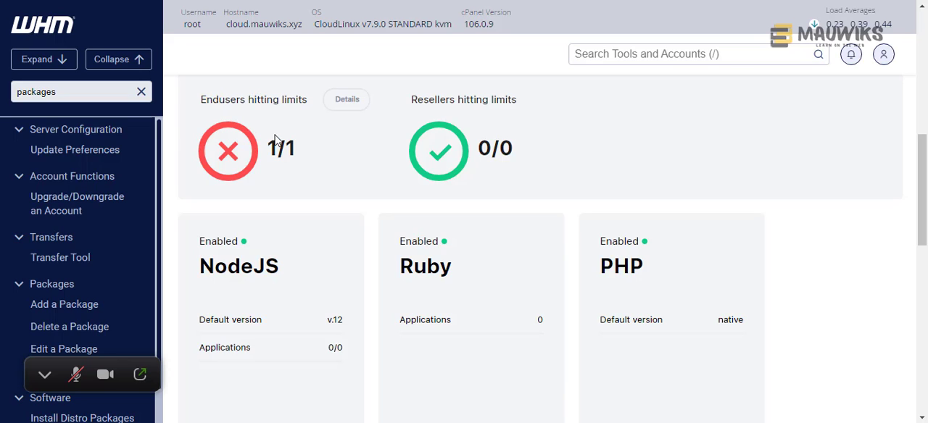
- Check the detailed statistics of the end users hitting limits, then return to the CloudLinux Manager dashboard
click(346, 104)
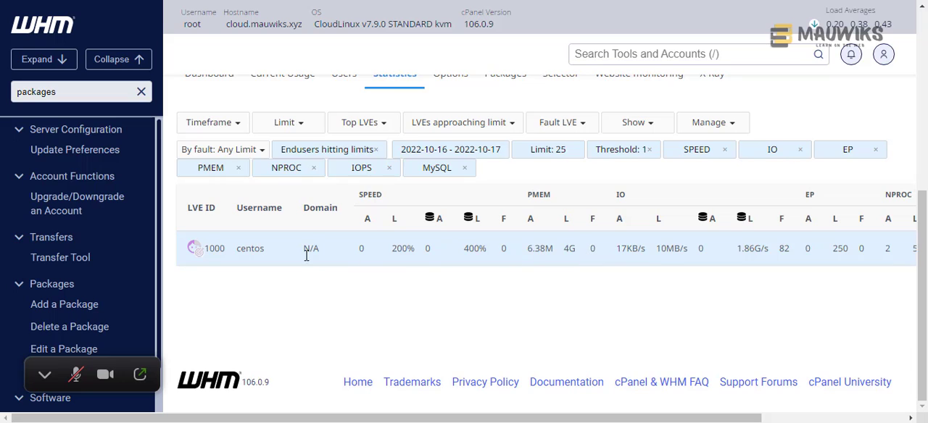
drag(270, 248, 233, 256)
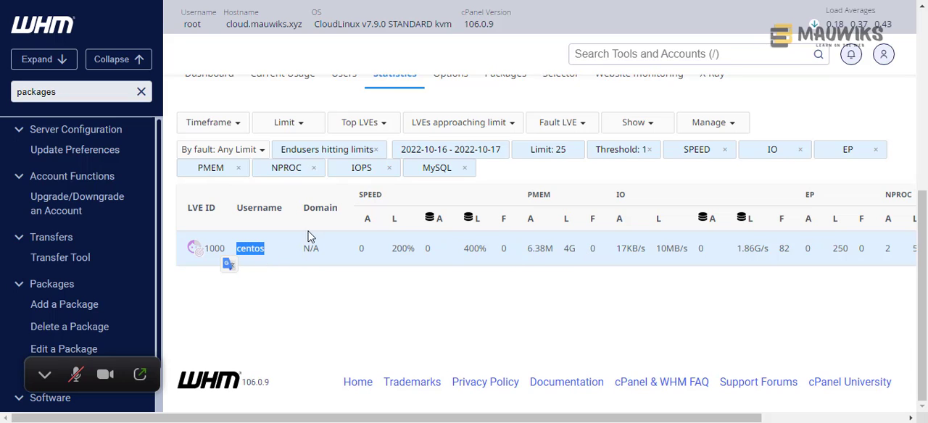
scroll(302, 273, up, 2)
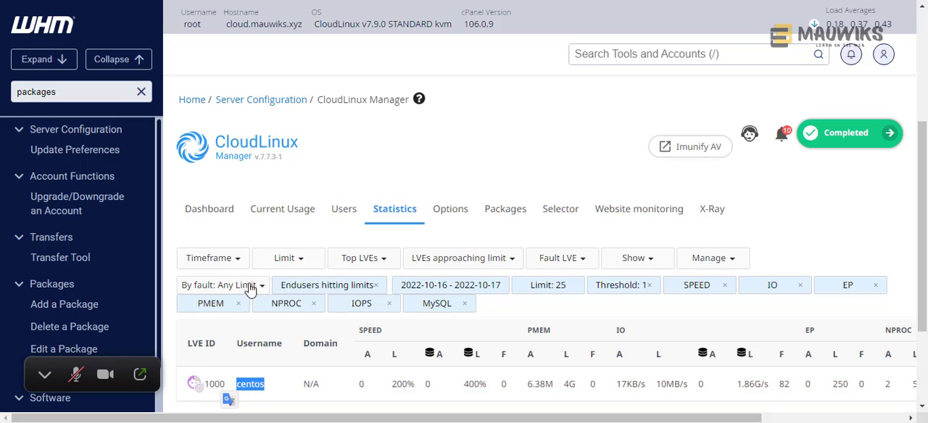
click(217, 221)
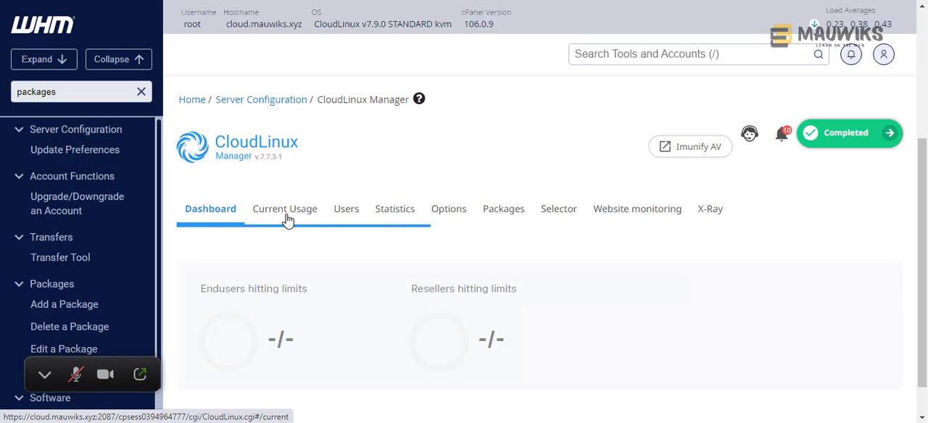
scroll(308, 267, down, 1)
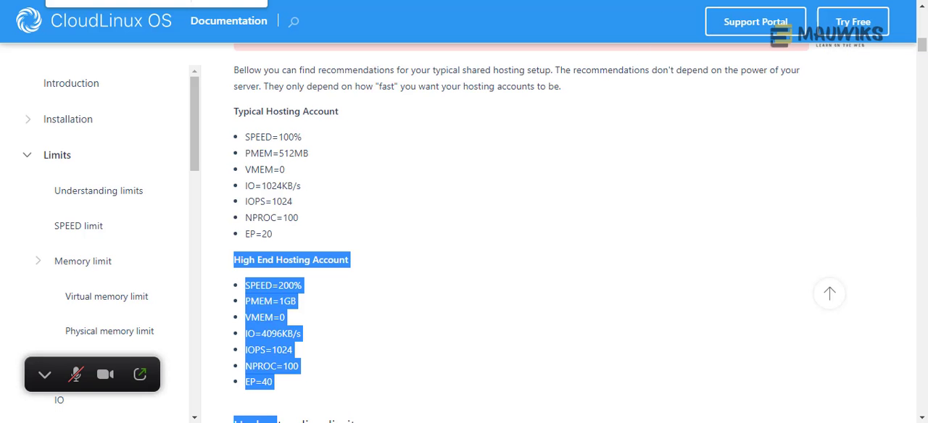
- Open a Bitvise terminal on the server, then find the CageFS and PHP Selector note in the CloudLinux OS documentation
key(alt+Tab)
click(288, 221)
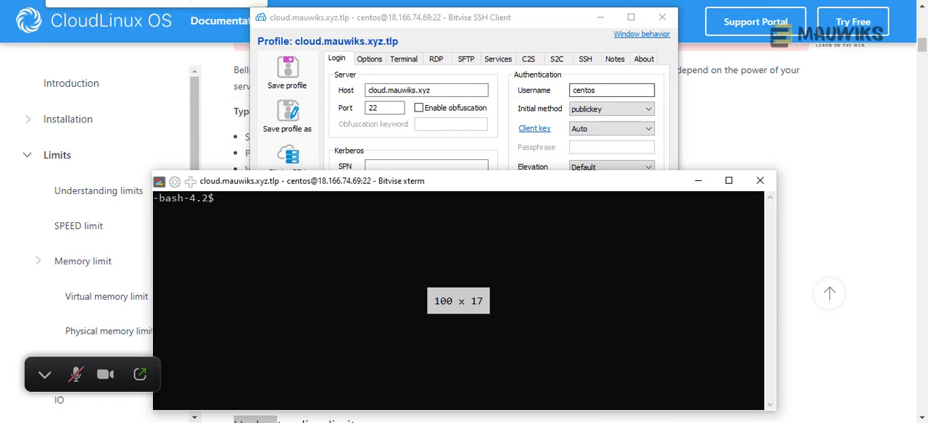
key(alt+Tab)
scroll(490, 268, down, 3)
scroll(490, 268, down, 1)
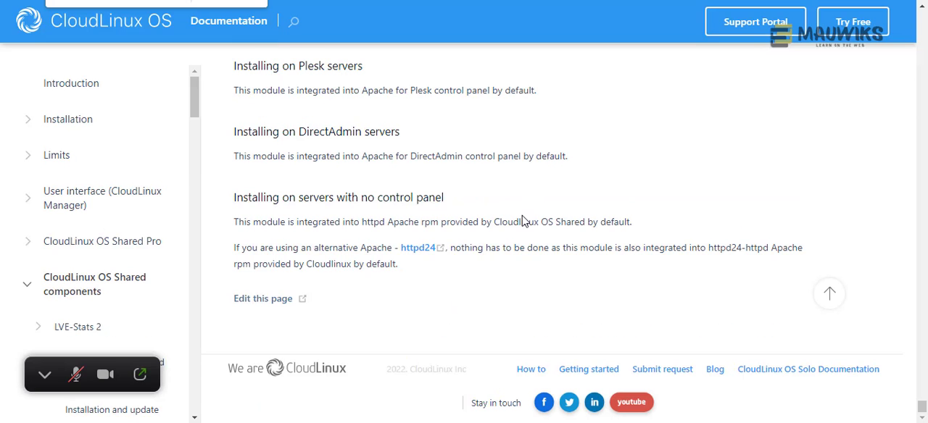
scroll(523, 224, up, 1)
scroll(523, 224, up, 2)
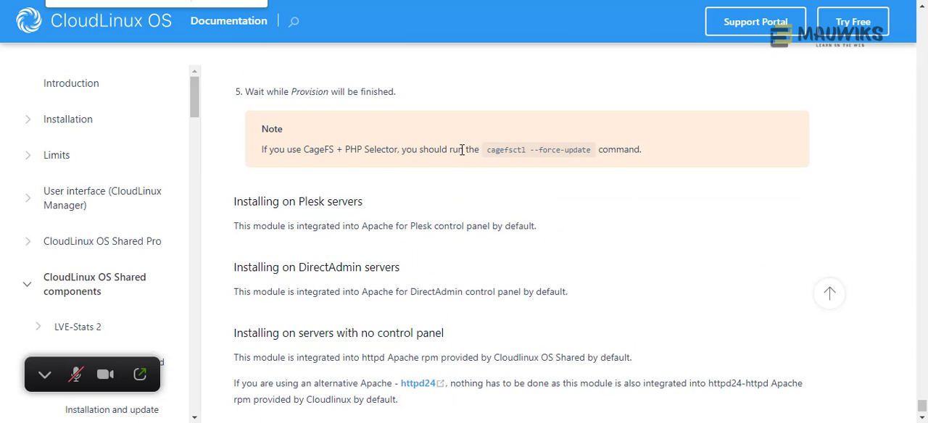
- Copy the command cagefsctl --force-update from the CageFS + PHP Selector note
drag(487, 149, 503, 282)
scroll(589, 158, up, 6)
scroll(518, 279, down, 5)
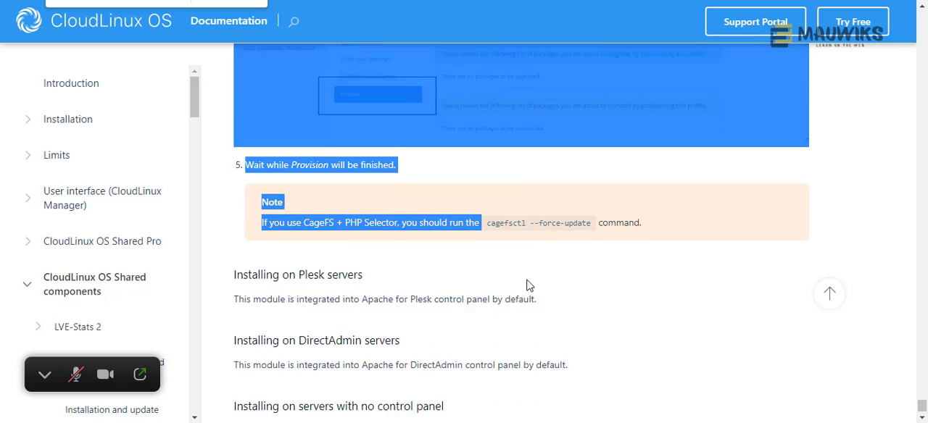
click(709, 259)
drag(593, 206, 488, 207)
right_click(507, 209)
click(543, 16)
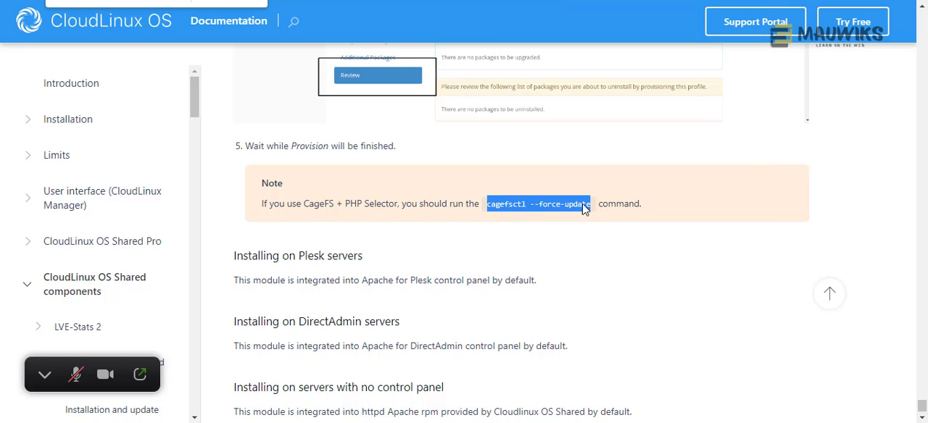
key(alt+Tab)
right_click(543, 261)
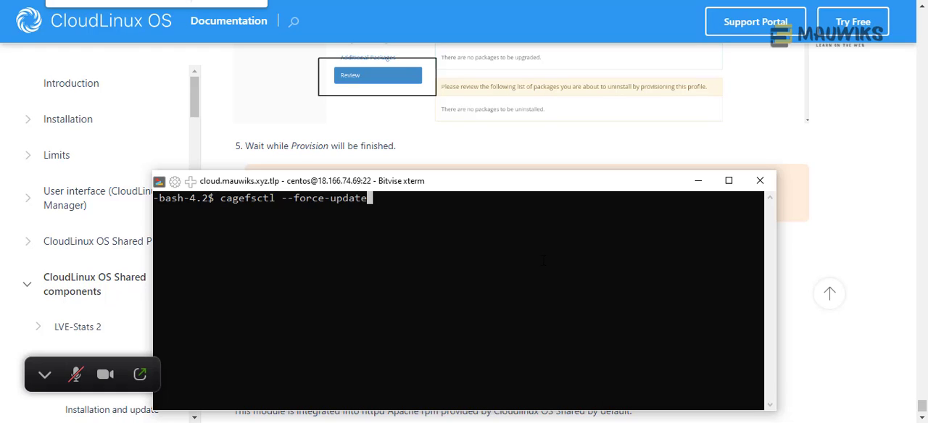
key(ctrl+c)
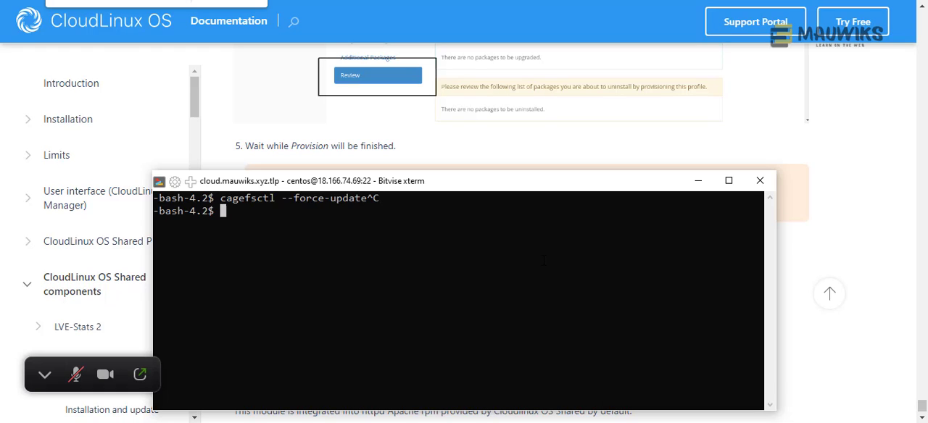
- Try to switch to the root user in the Bitvise terminal with sudo su
text(sudo su)
key(Return)
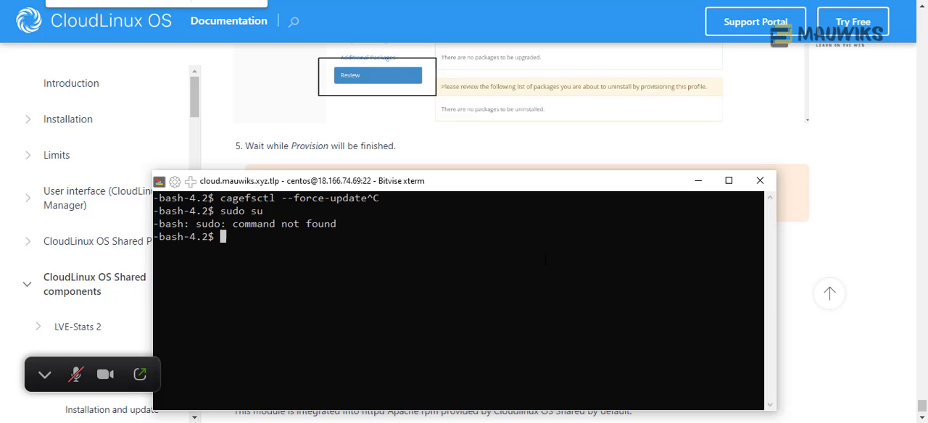
- Leave the Bitvise terminal, find the Terminal tool in WHM and accept its root access warning
drag(481, 181, 546, 74)
click(767, 80)
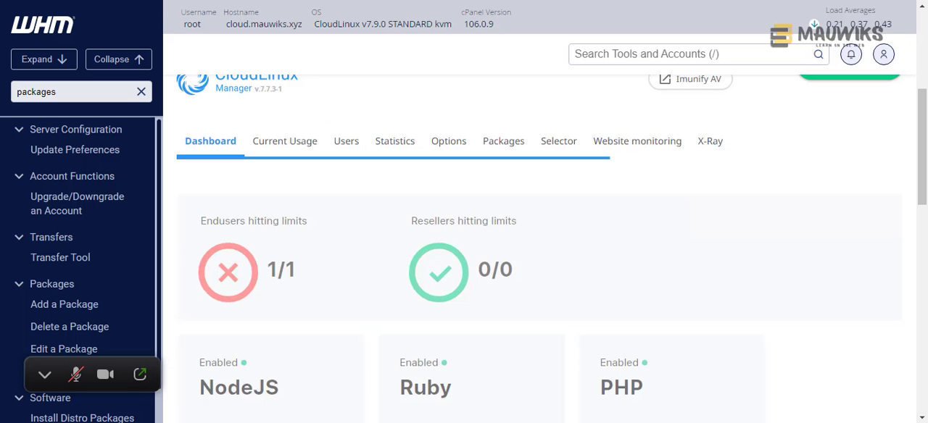
click(621, 54)
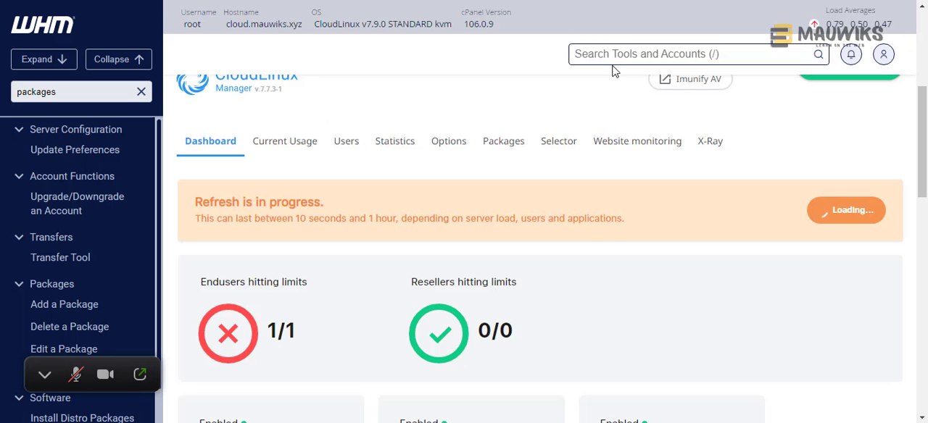
text(terminal)
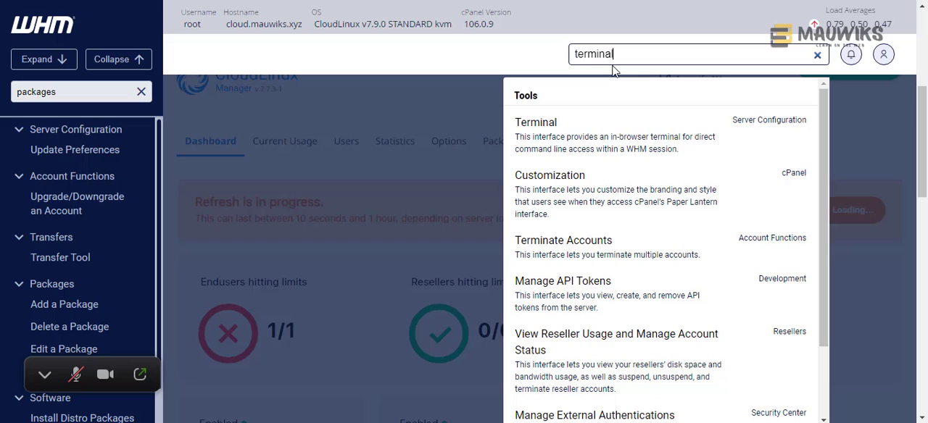
click(541, 142)
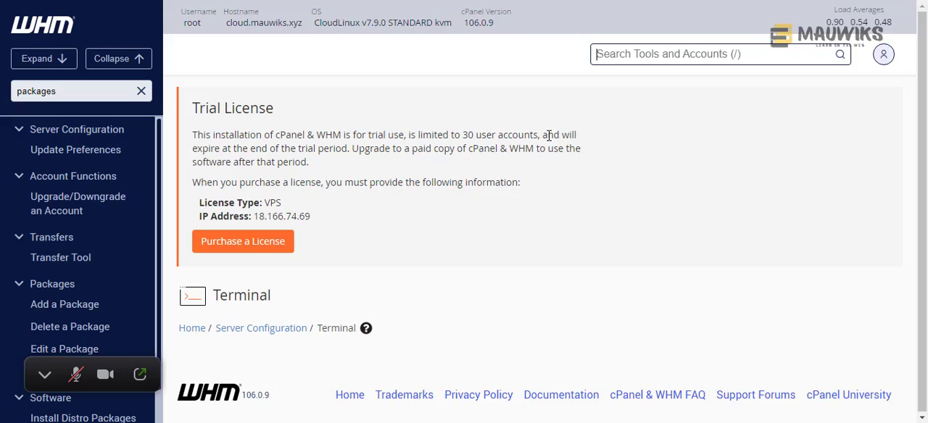
scroll(526, 241, down, 2)
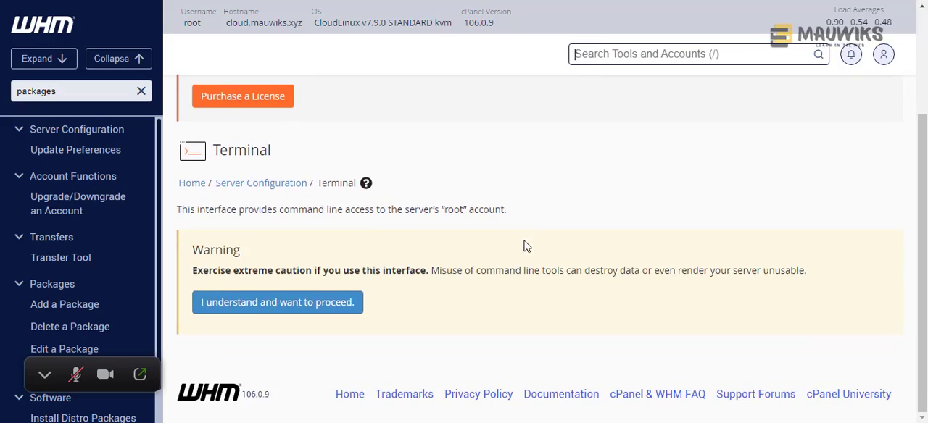
click(332, 314)
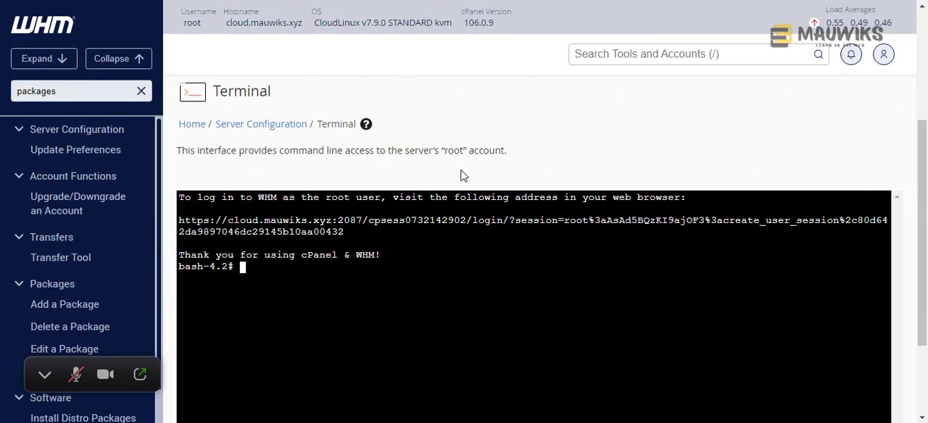
- Try to switch to the root user in the WHM terminal with sudo root
text(sudo root)
key(Return)
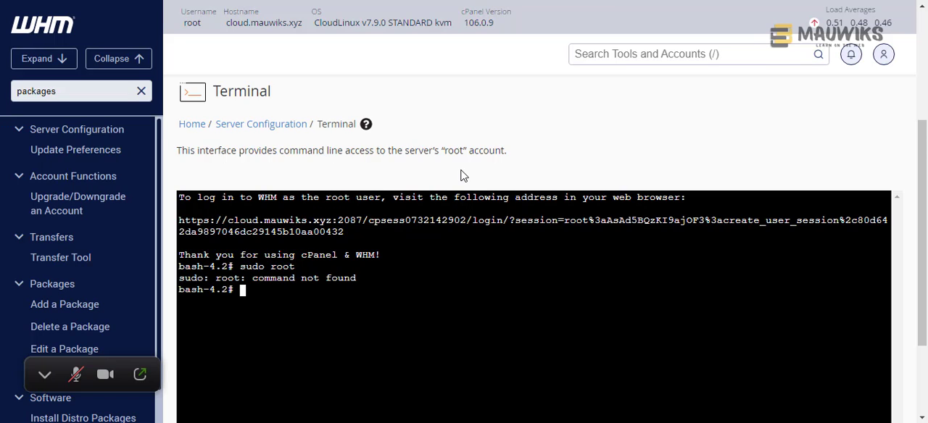
- Correct the last command to sudo su root and run it, then go to the home directory with cd
key(Up)
key(Left)
key(Left)
key(Left)
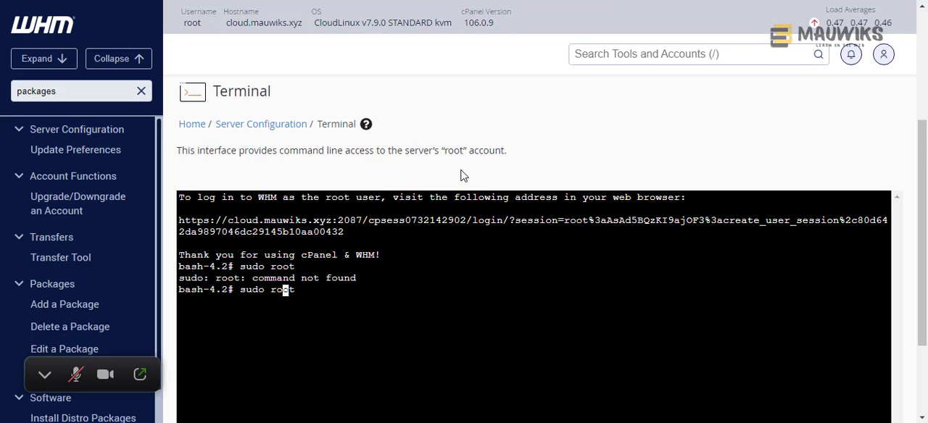
key(Left)
text(su)
key(Return)
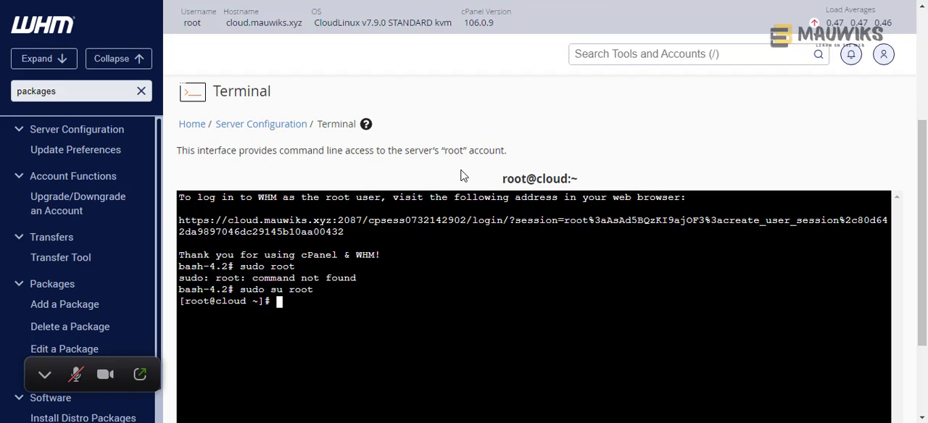
text(cd)
key(Return)
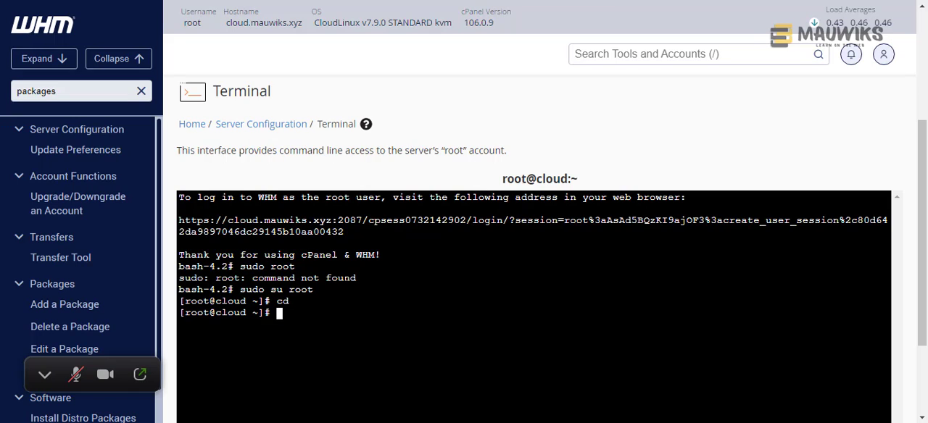
- Copy cagefsctl --force-update from the CloudLinux documentation note and run it in the WHM terminal
click(508, 2)
right_click(517, 199)
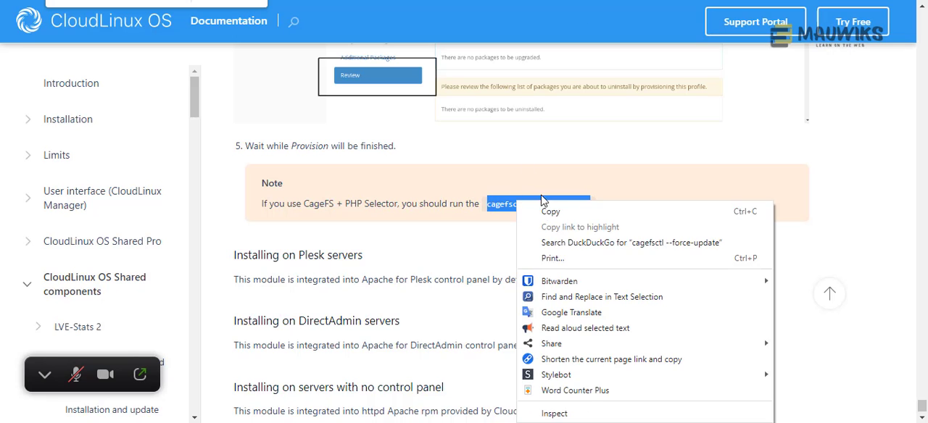
click(549, 210)
click(478, 2)
right_click(409, 36)
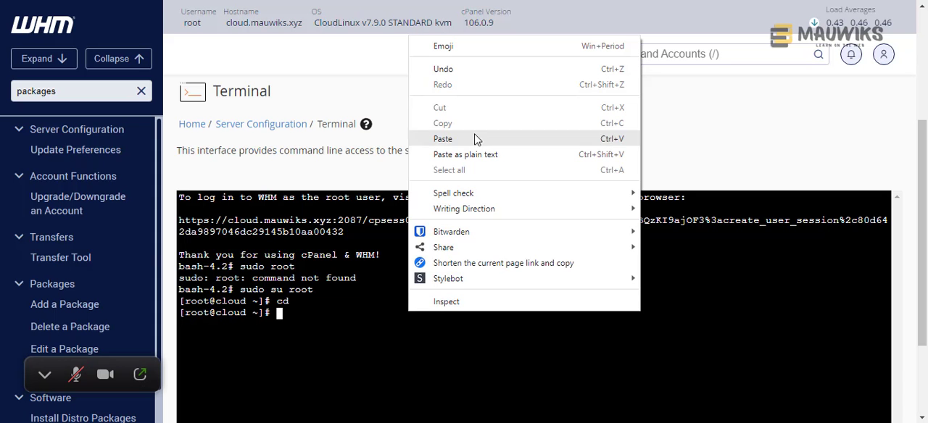
click(475, 139)
key(ctrl+v)
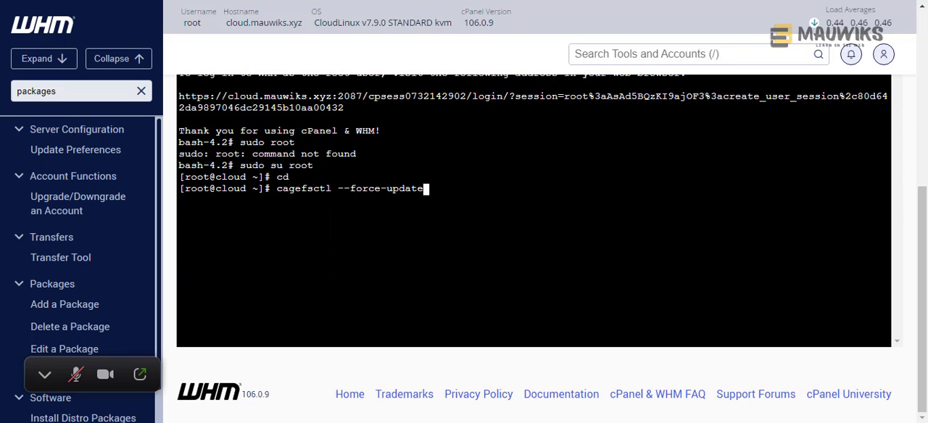
key(Return)
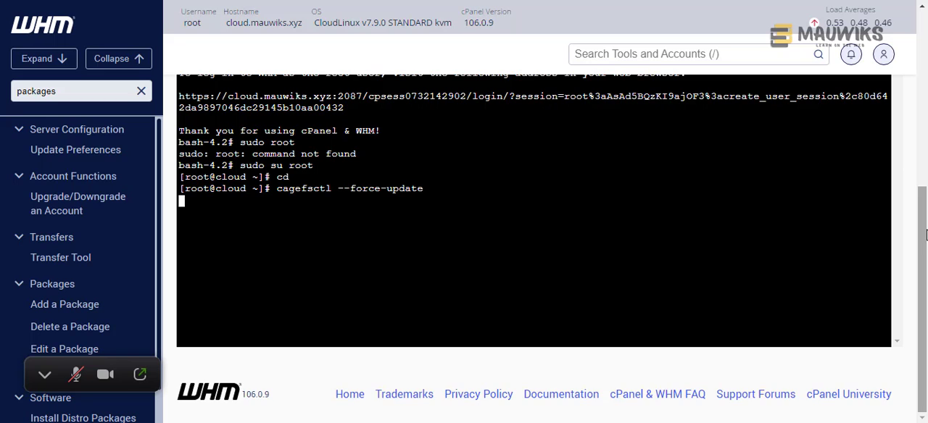
scroll(533, 217, up, 1)
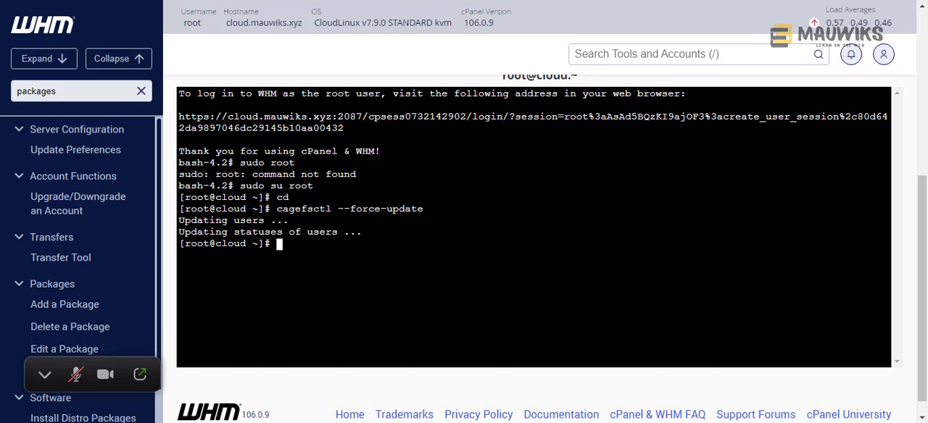
- Review the CloudLinux documentation around the Review and Provision steps and the installation notes for other control panels
click(130, 2)
scroll(627, 308, down, 3)
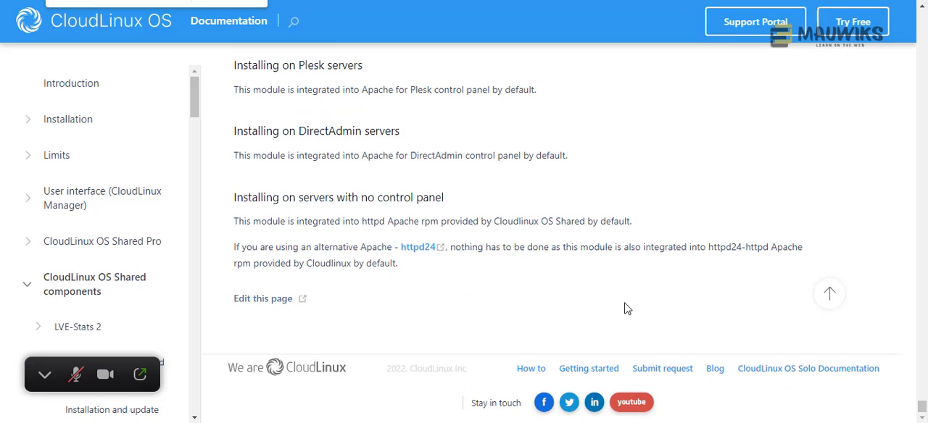
scroll(627, 309, up, 3)
scroll(624, 310, down, 3)
scroll(621, 313, up, 3)
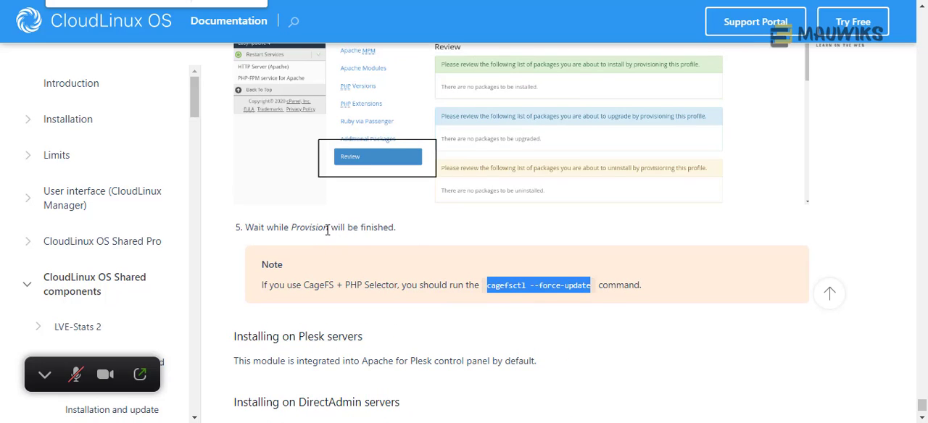
drag(328, 230, 282, 230)
scroll(478, 226, up, 2)
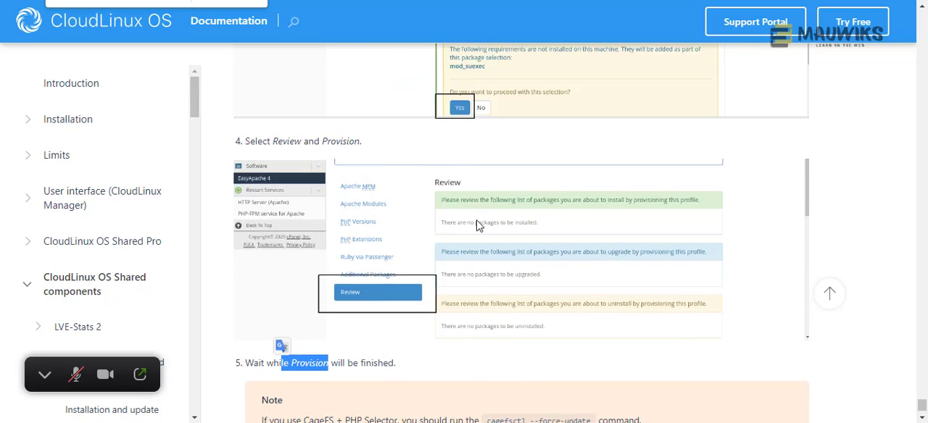
scroll(475, 227, up, 1)
scroll(451, 267, down, 2)
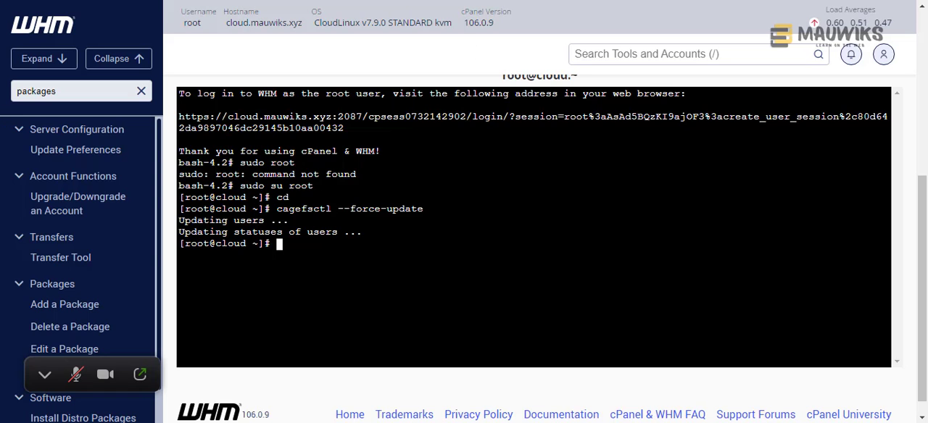
- Search WHM for CloudLinux Manager, open it and dismiss the ImunifyAV promotion on its dashboard
click(695, 52)
text(cloud)
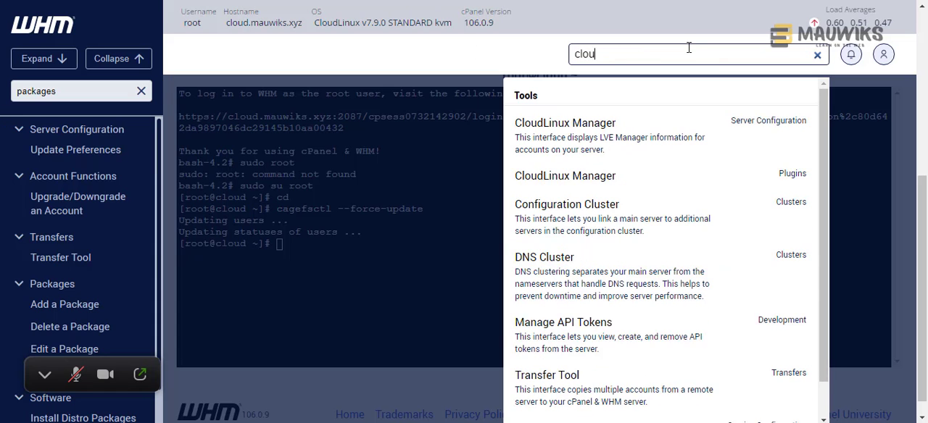
click(604, 136)
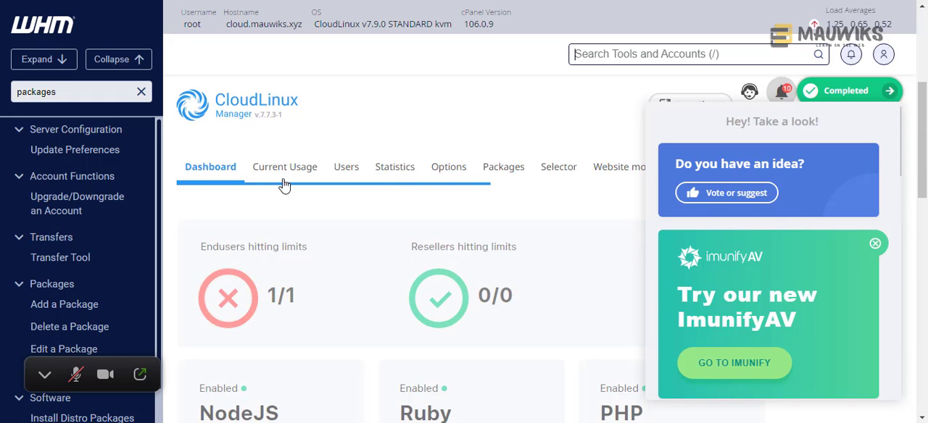
scroll(332, 239, down, 2)
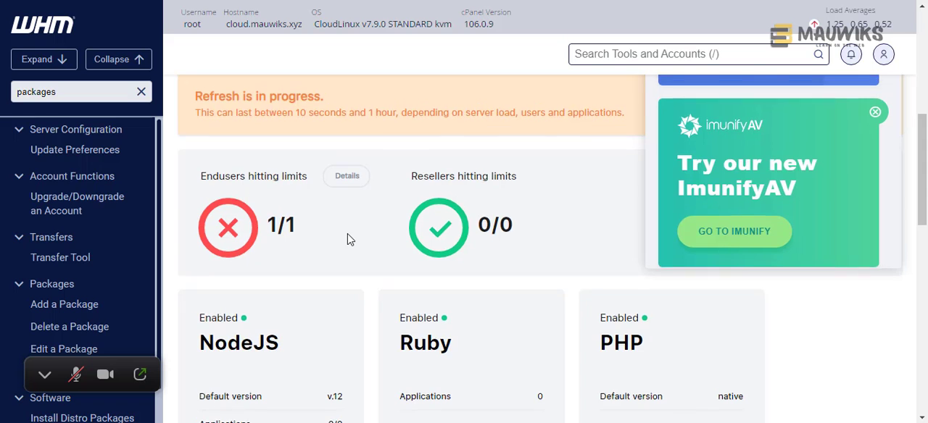
scroll(347, 240, up, 2)
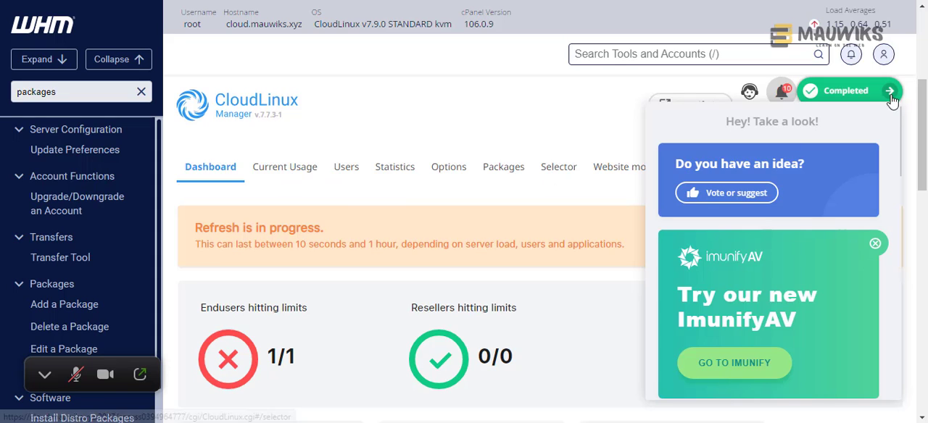
click(875, 244)
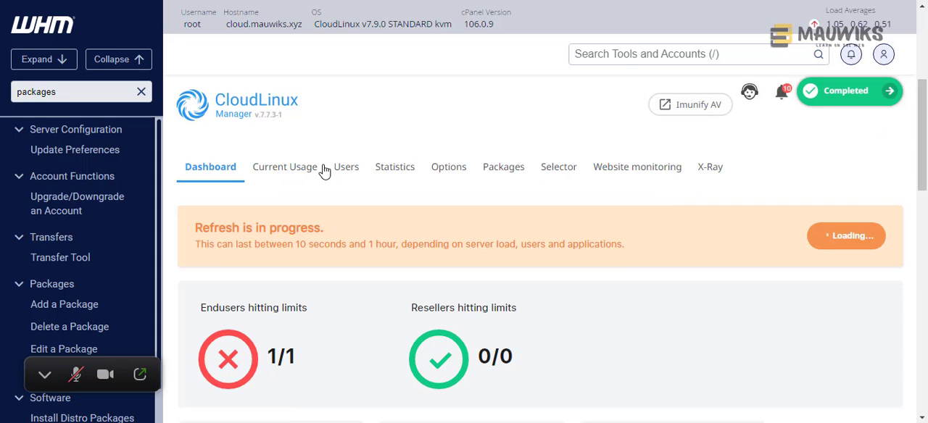
- Enable Notify Hoster under LVE Faults Email Notifications in the CloudLinux Manager options
click(267, 173)
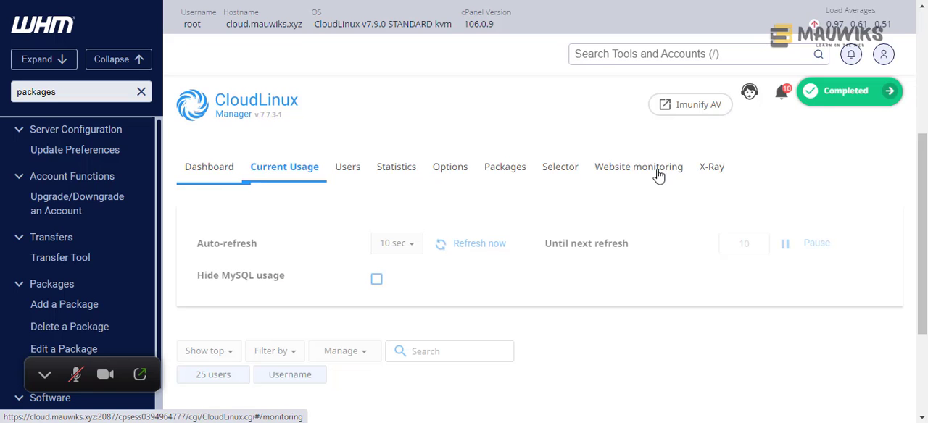
click(449, 173)
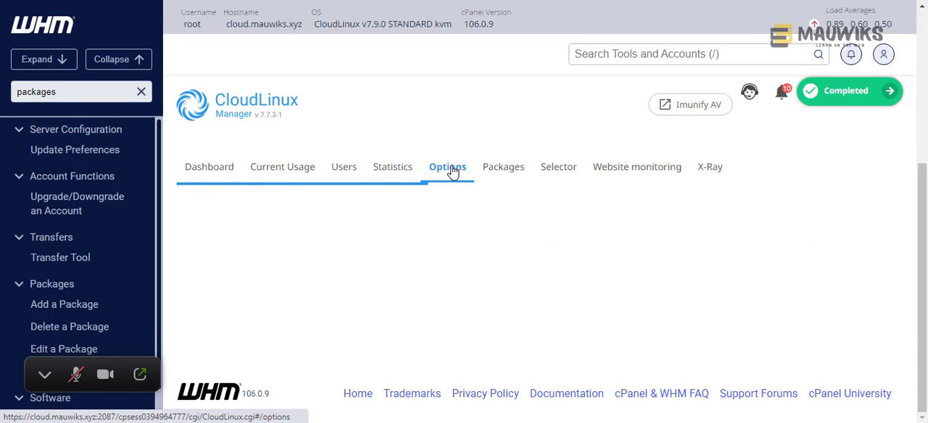
scroll(485, 181, down, 1)
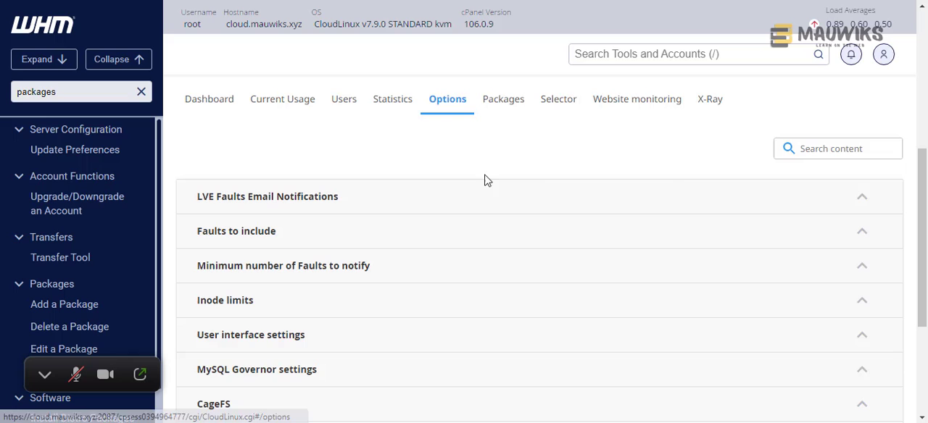
click(863, 199)
scroll(667, 201, down, 1)
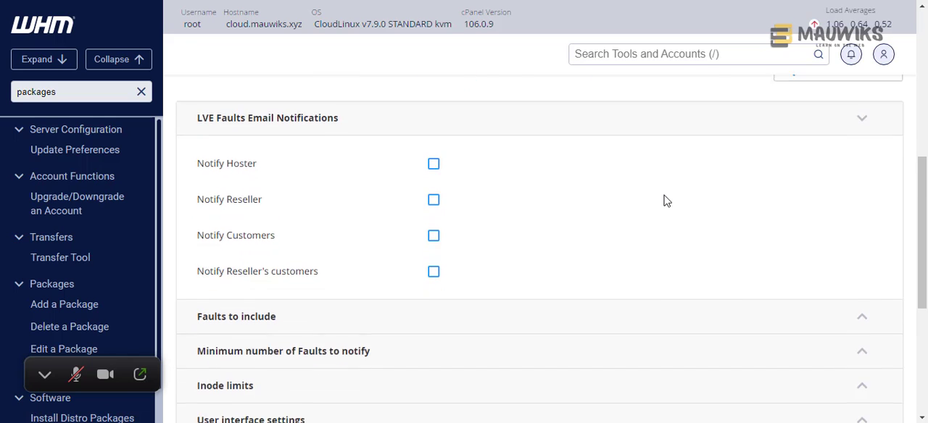
scroll(482, 228, up, 1)
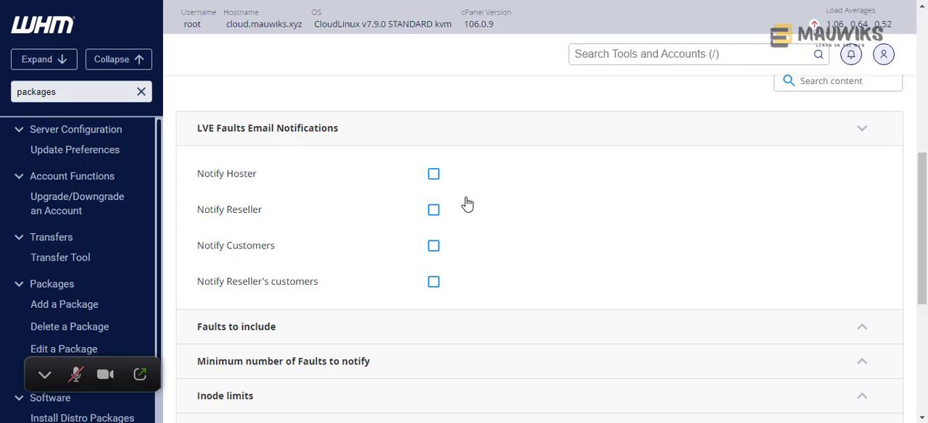
click(433, 174)
scroll(319, 194, down, 1)
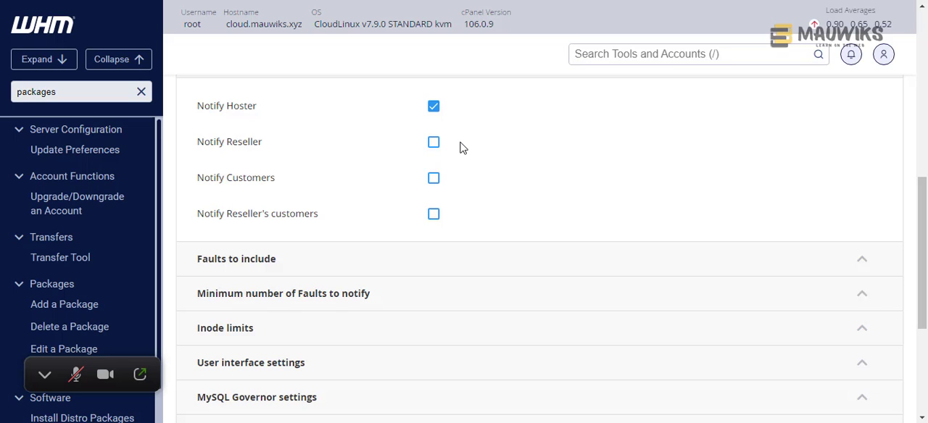
scroll(460, 150, down, 1)
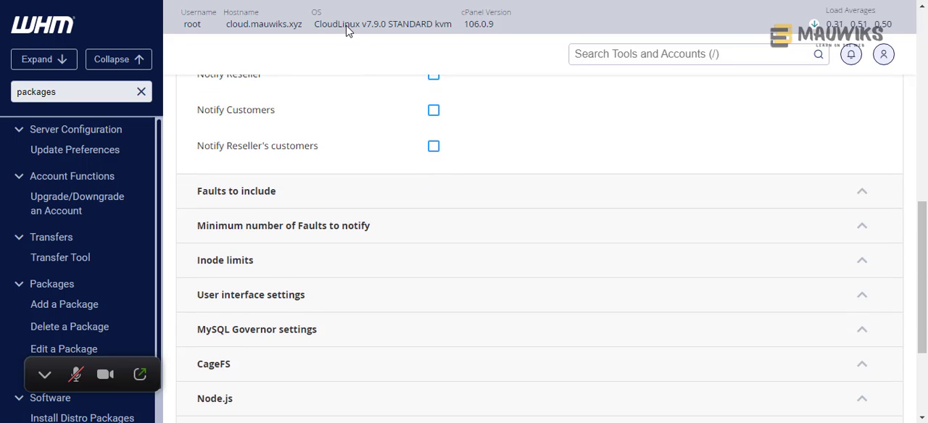
scroll(481, 269, up, 2)
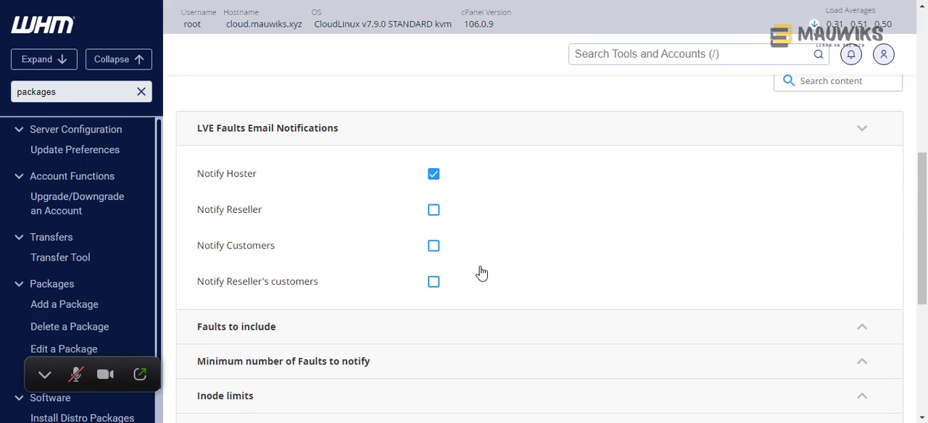
- Expand the Faults to include section and review which fault types are selected
scroll(481, 273, down, 1)
click(452, 263)
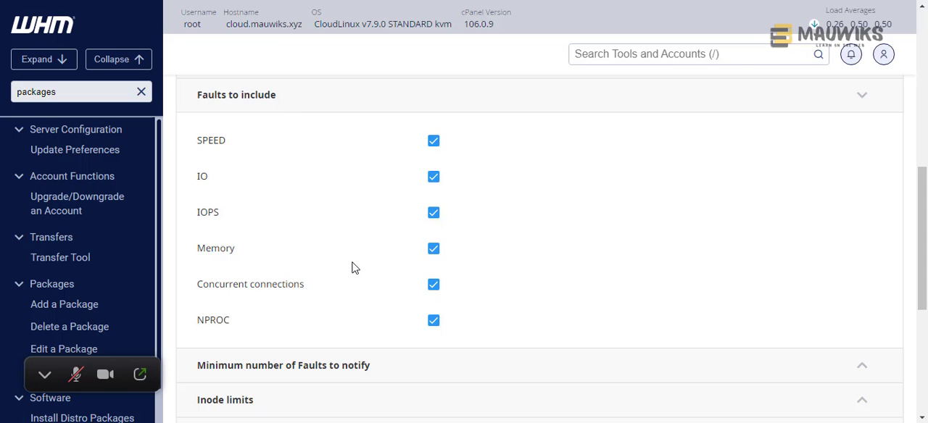
scroll(352, 268, up, 1)
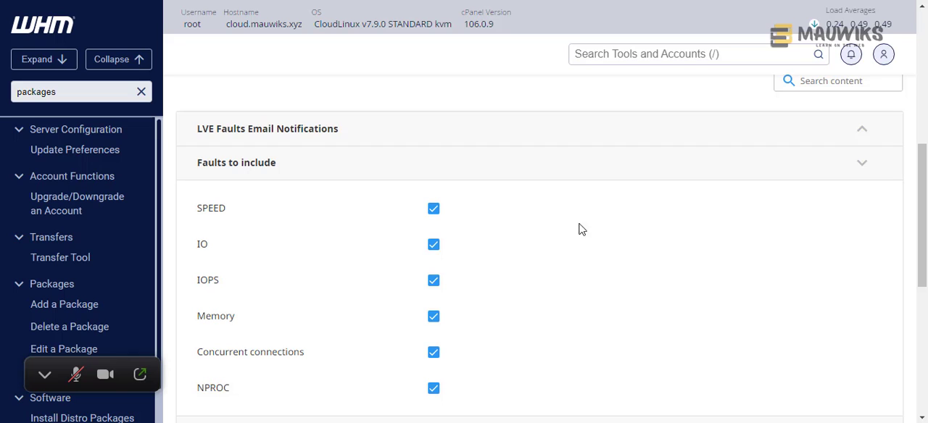
scroll(360, 274, down, 1)
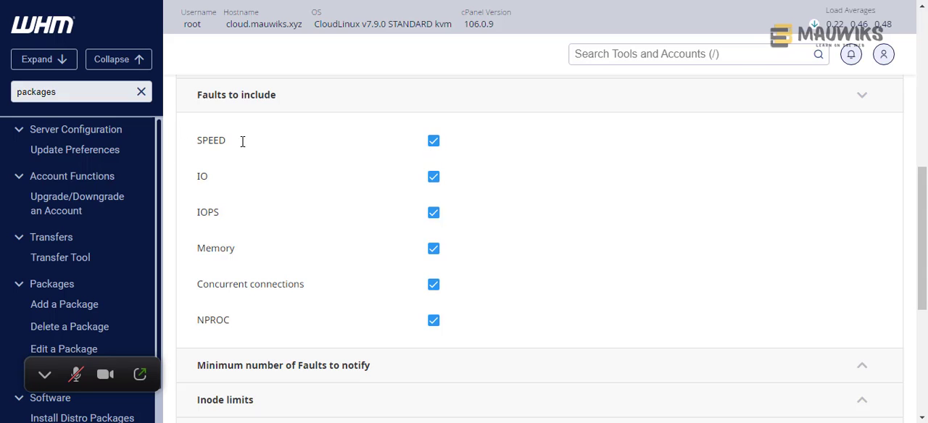
- Review the SPEED, IO, IOPS, Memory, Concurrent connections and NPROC fault types and collapse the Faults to include section
drag(242, 142, 188, 141)
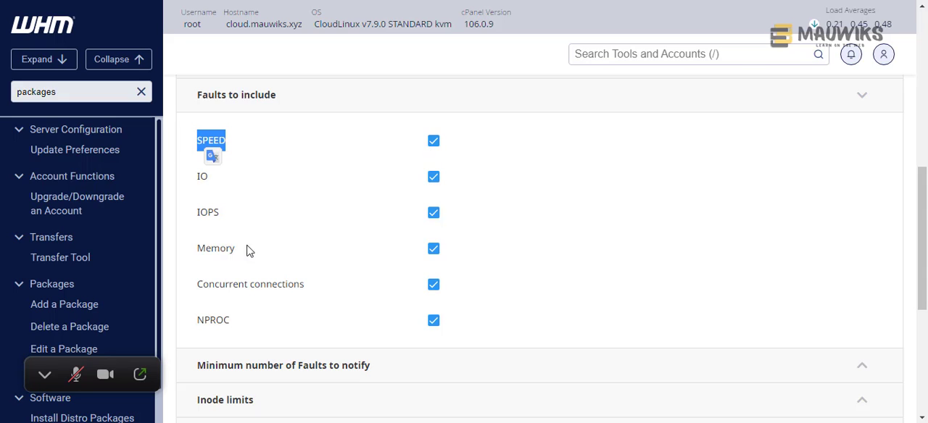
drag(235, 248, 196, 251)
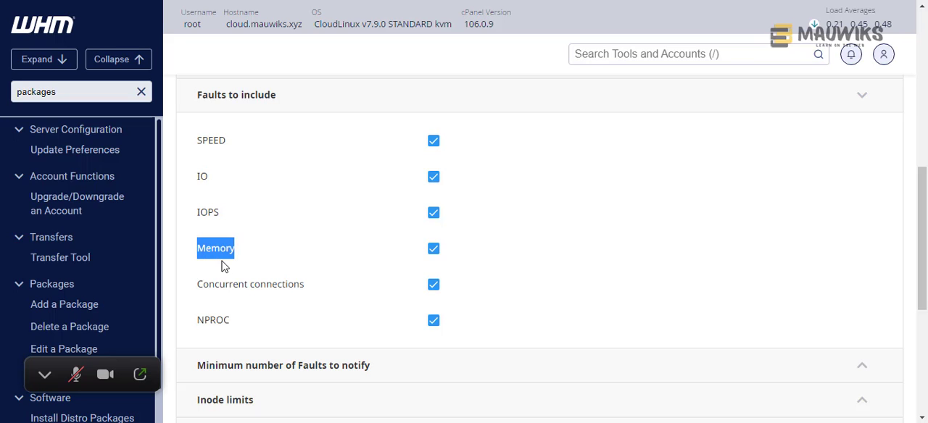
double_click(227, 252)
double_click(226, 252)
click(538, 303)
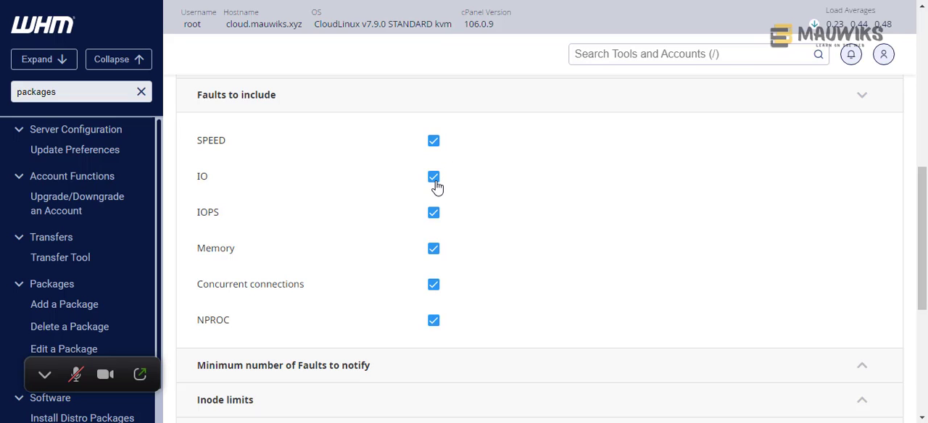
click(865, 101)
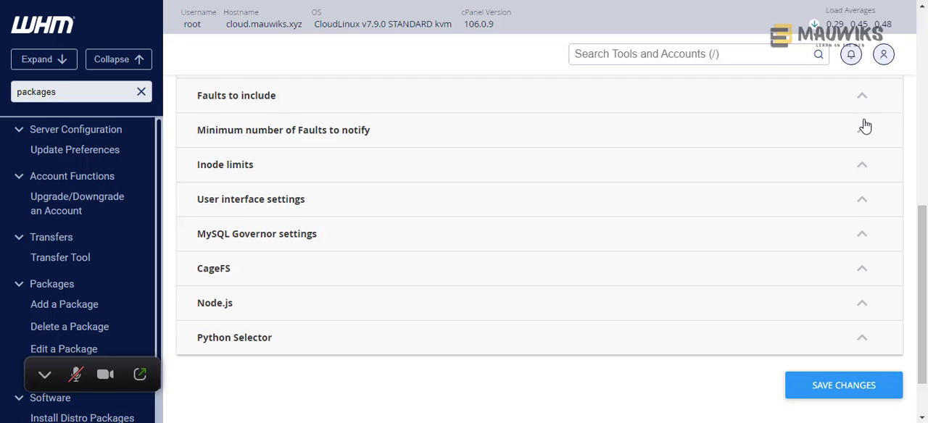
- Expand Minimum number of Faults to notify and review its fault thresholds, notification intervals and email template notes
click(862, 129)
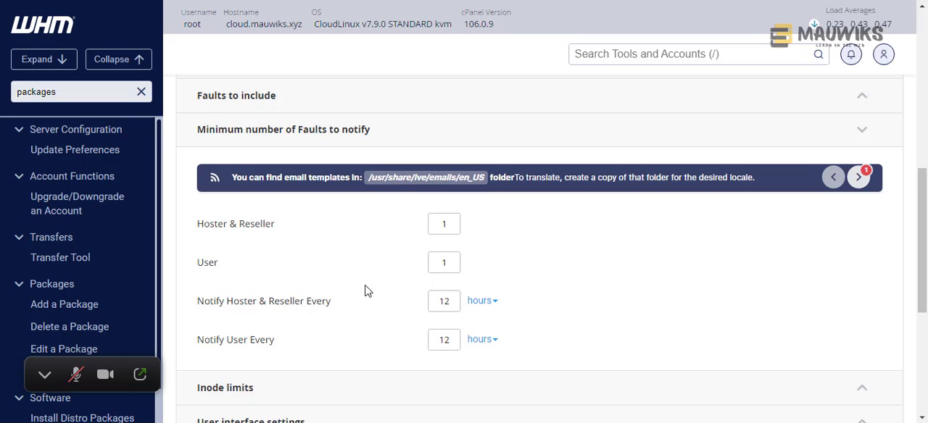
scroll(368, 293, down, 1)
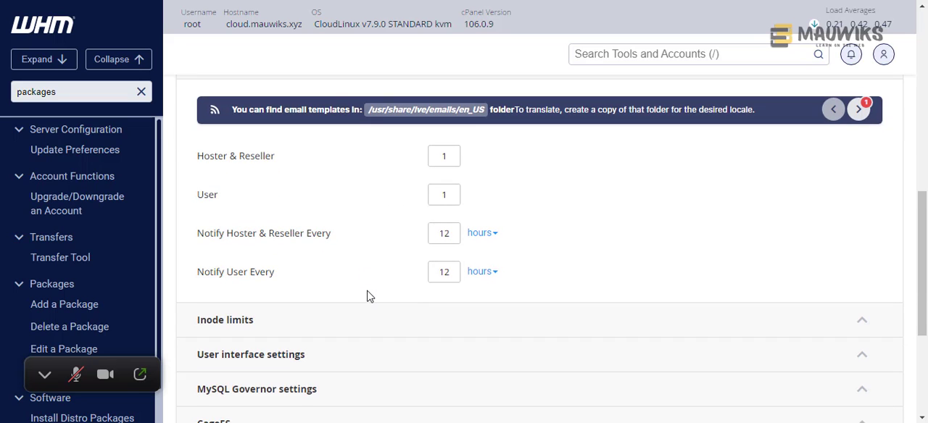
scroll(368, 297, up, 1)
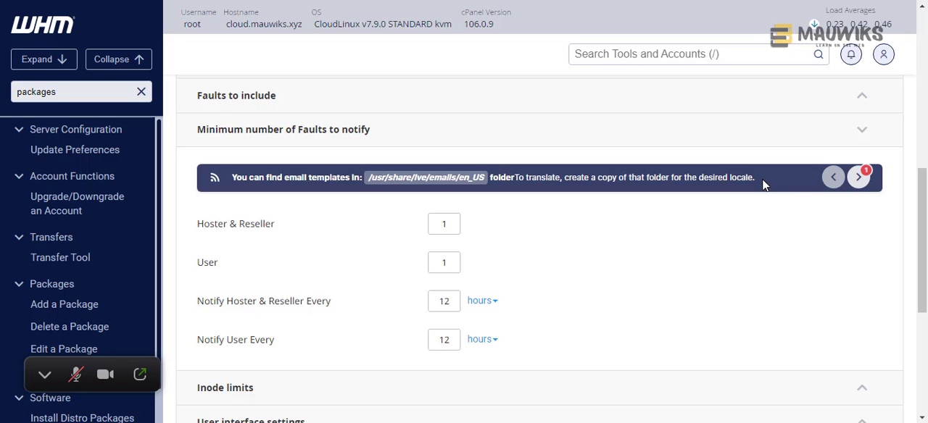
click(858, 178)
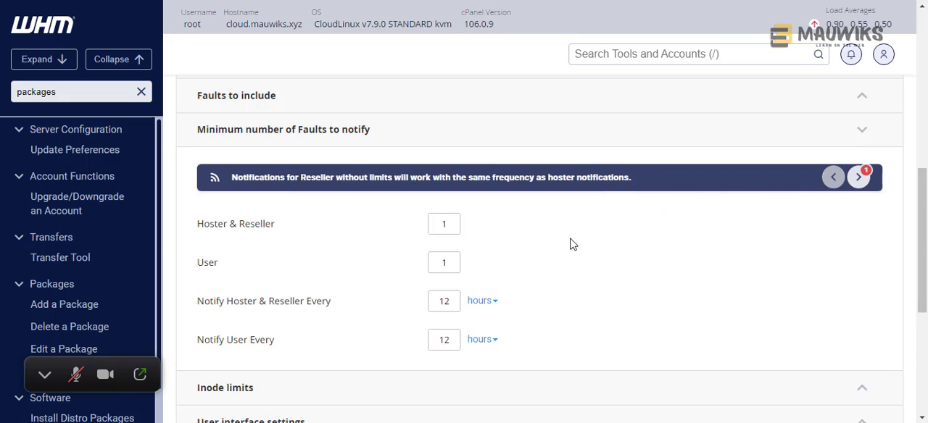
scroll(570, 246, down, 1)
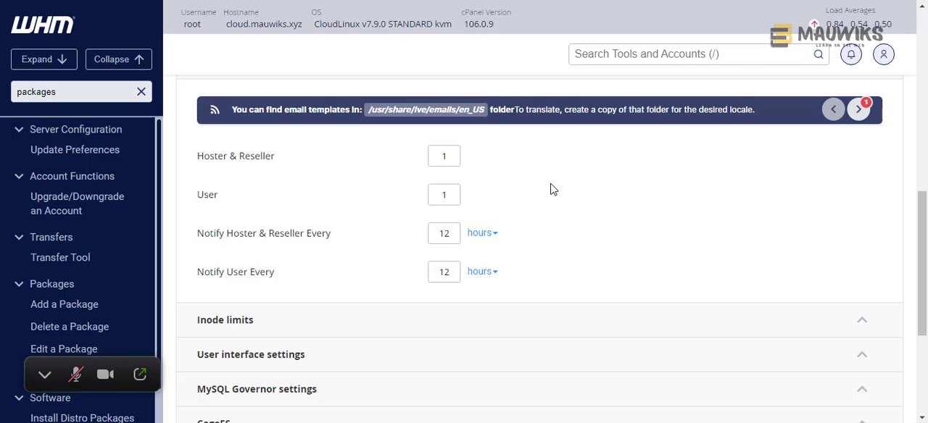
scroll(570, 202, up, 1)
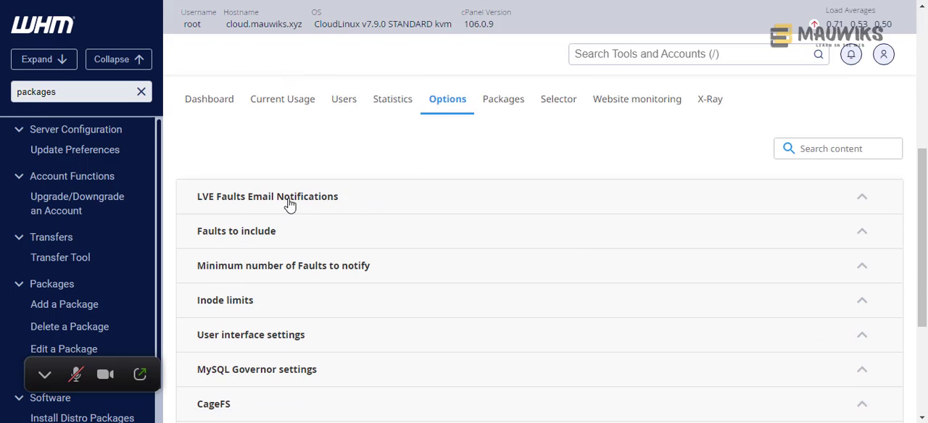
scroll(477, 239, down, 3)
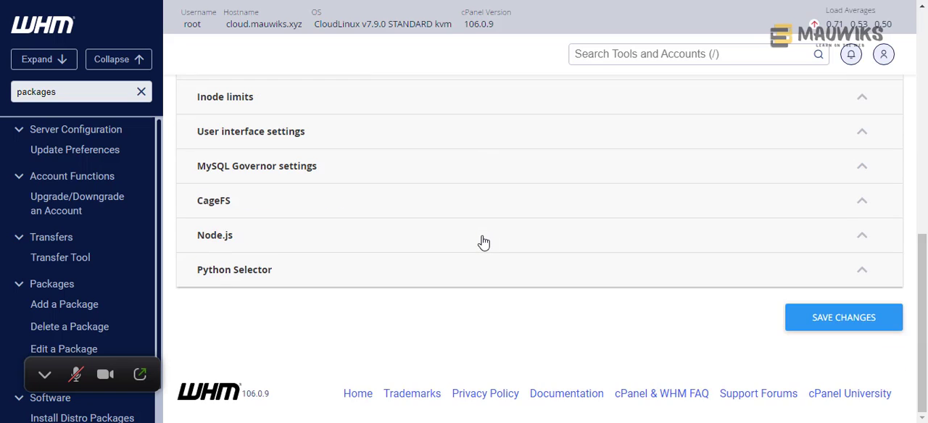
scroll(449, 248, up, 1)
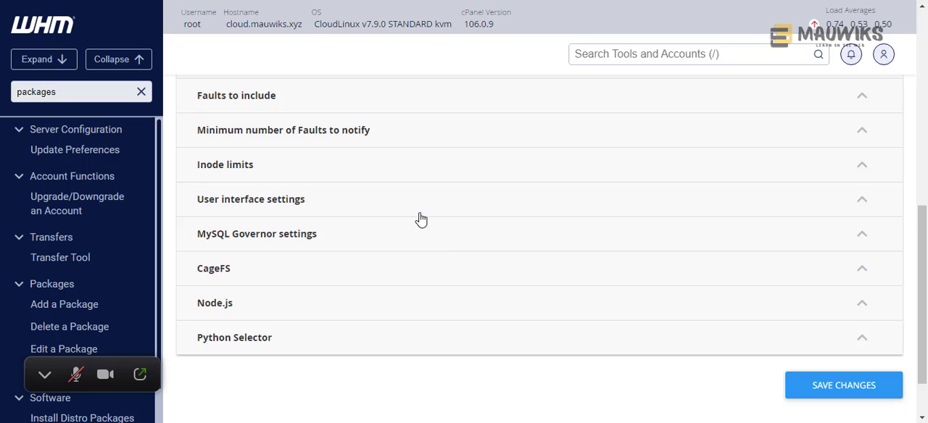
click(322, 142)
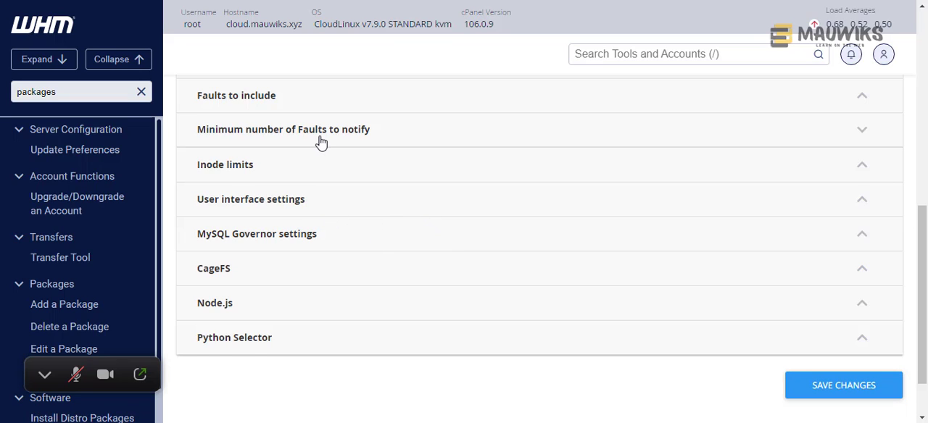
scroll(456, 299, down, 2)
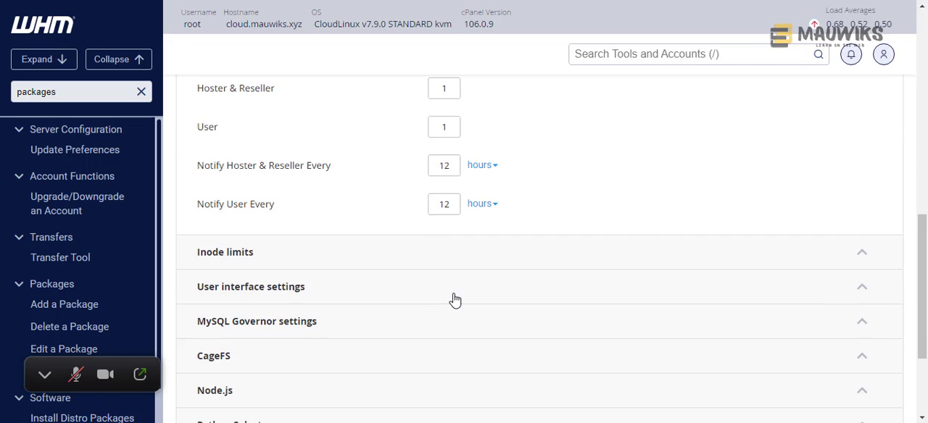
scroll(421, 296, down, 1)
- Expand Inode limits and review the options for resetting limits and showing end-user inode usage
click(343, 190)
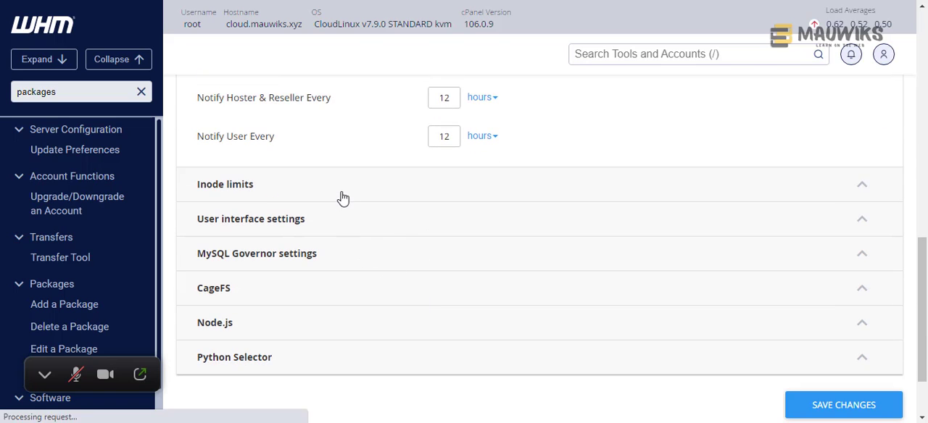
scroll(342, 196, down, 3)
scroll(366, 247, up, 3)
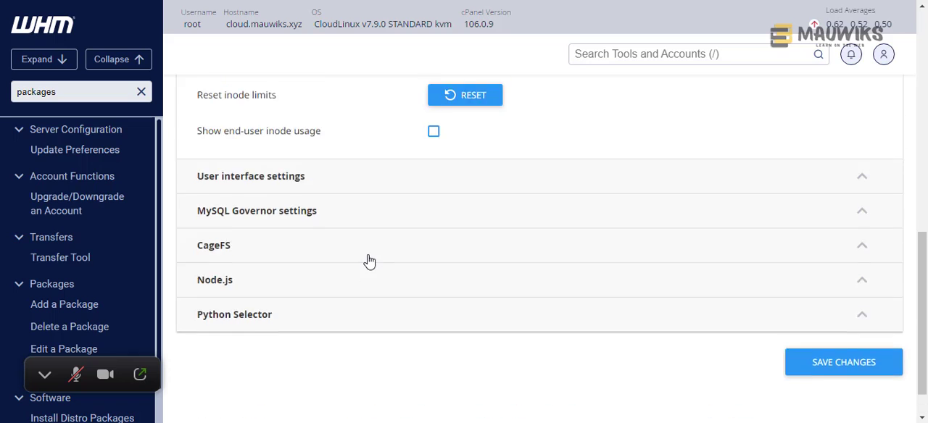
scroll(351, 40, down, 1)
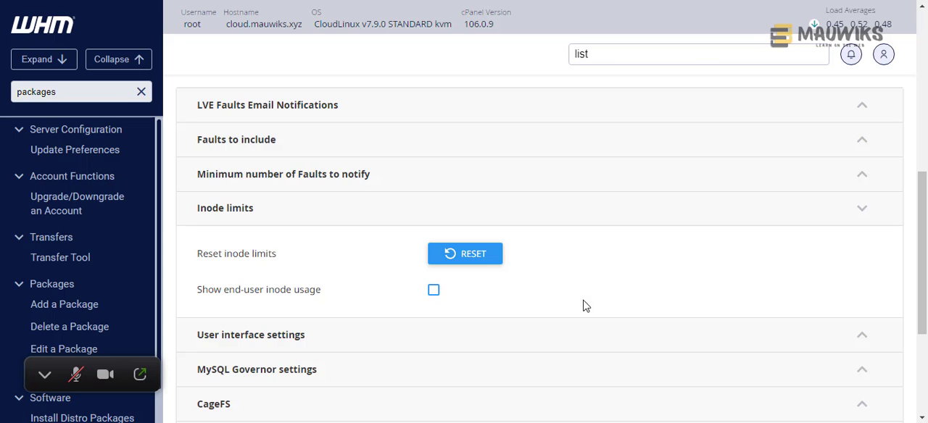
scroll(580, 280, down, 2)
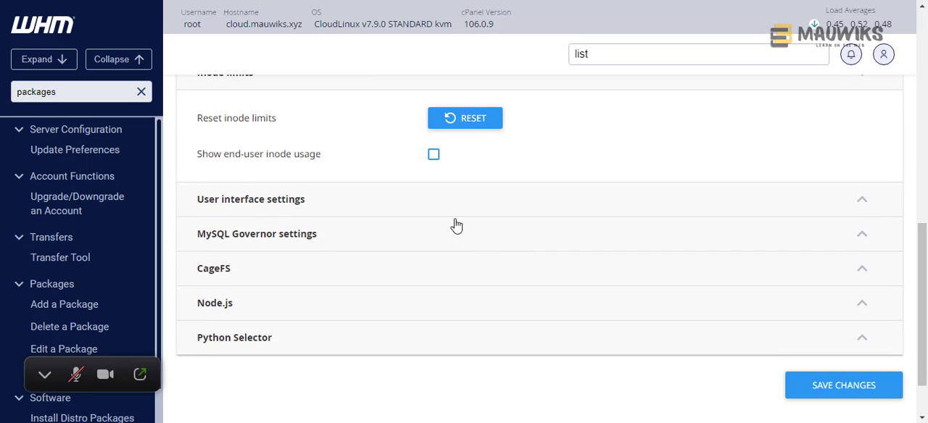
- Expand User interface settings and switch to the cPanel account to examine where its Statistics and Metrics sections show resource usage
click(431, 205)
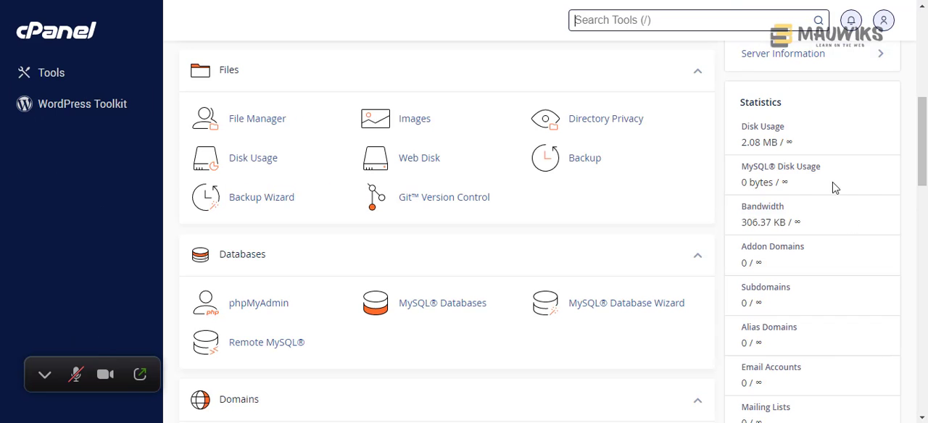
scroll(855, 261, down, 2)
scroll(848, 266, down, 2)
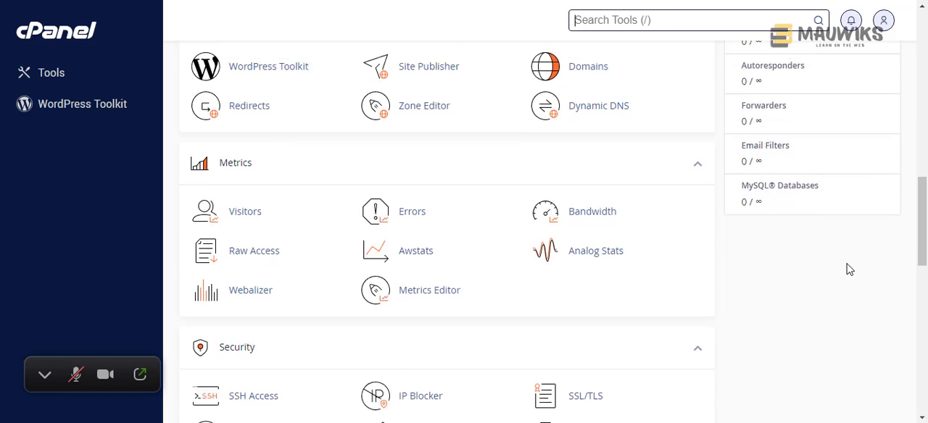
scroll(847, 268, up, 3)
scroll(847, 270, down, 2)
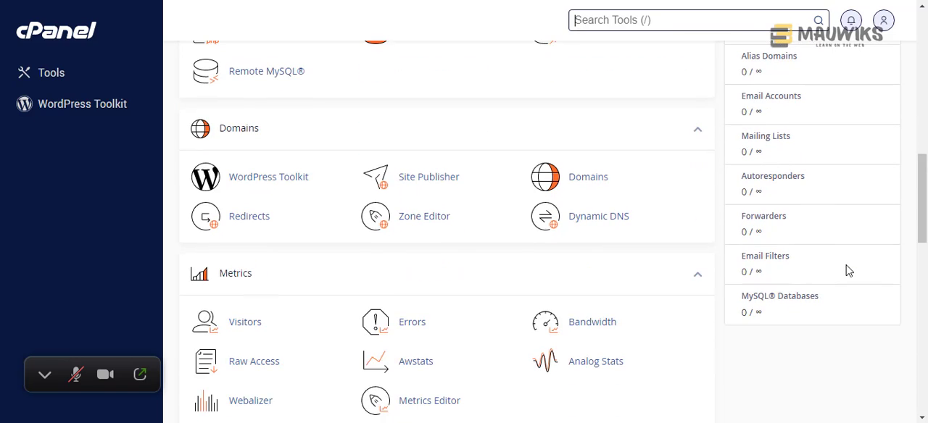
scroll(845, 269, up, 3)
scroll(846, 271, down, 2)
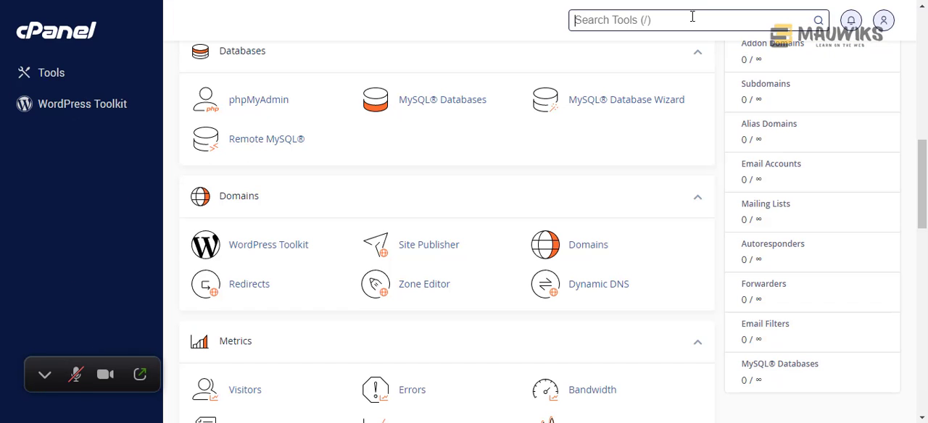
scroll(809, 273, down, 3)
scroll(803, 282, up, 2)
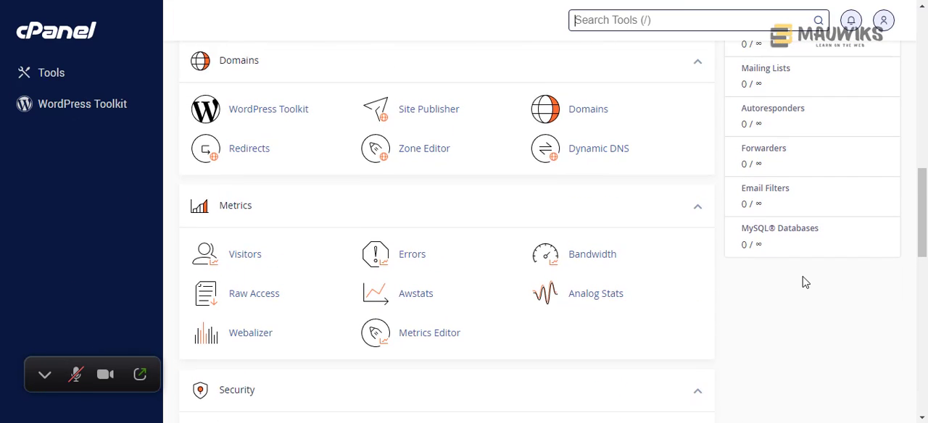
scroll(790, 285, up, 1)
scroll(790, 284, up, 2)
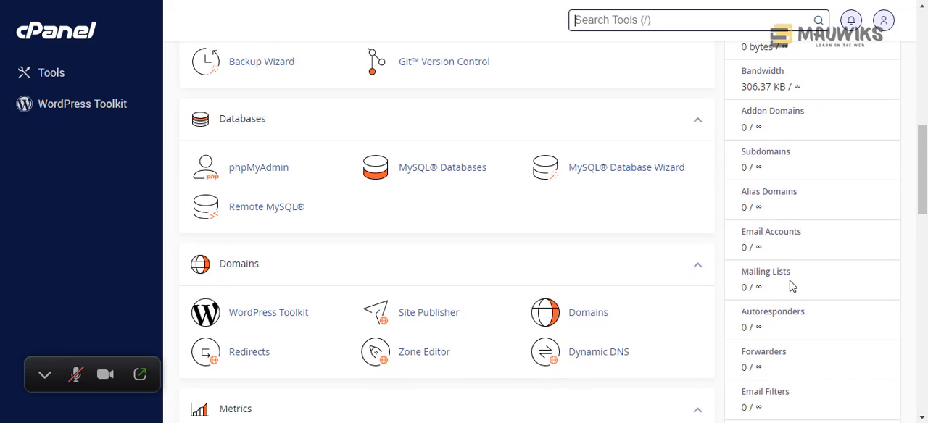
scroll(793, 286, down, 2)
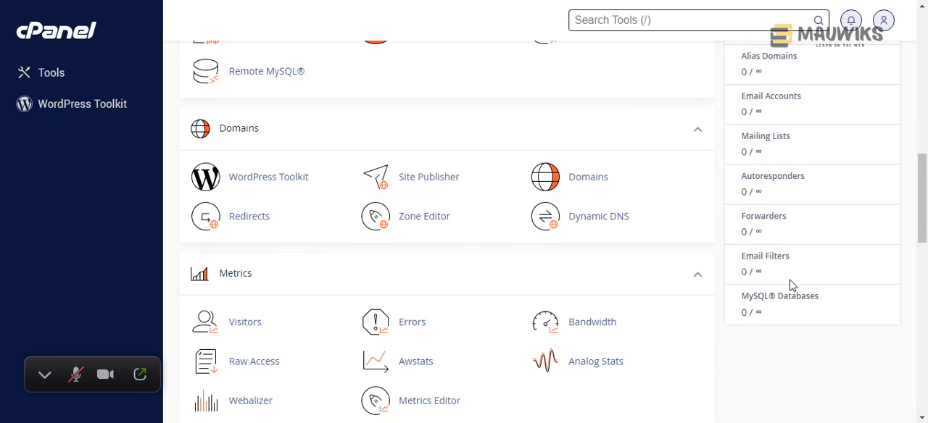
scroll(792, 285, down, 1)
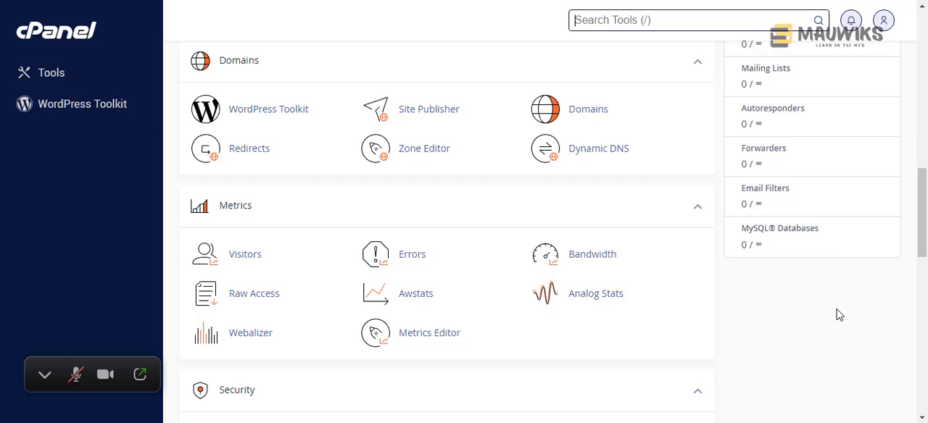
scroll(838, 314, up, 2)
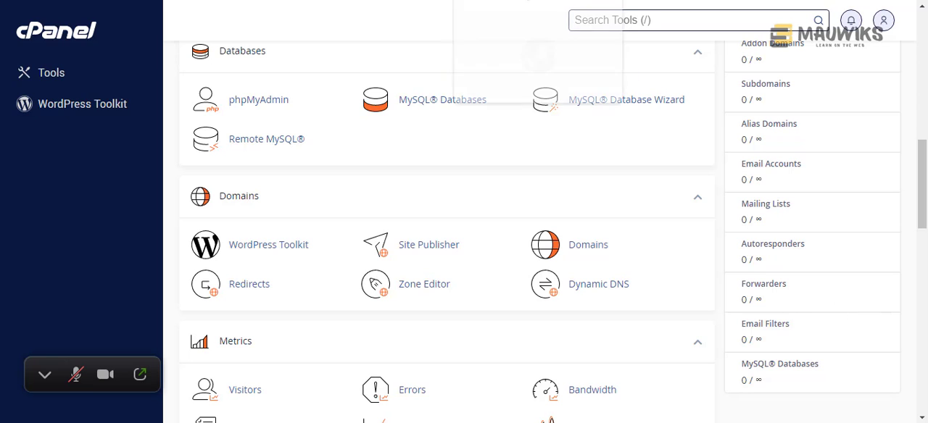
- Return to CloudLinux Manager in WHM and switch Hide Ruby App in web-interface on and back off under User interface settings
click(489, 0)
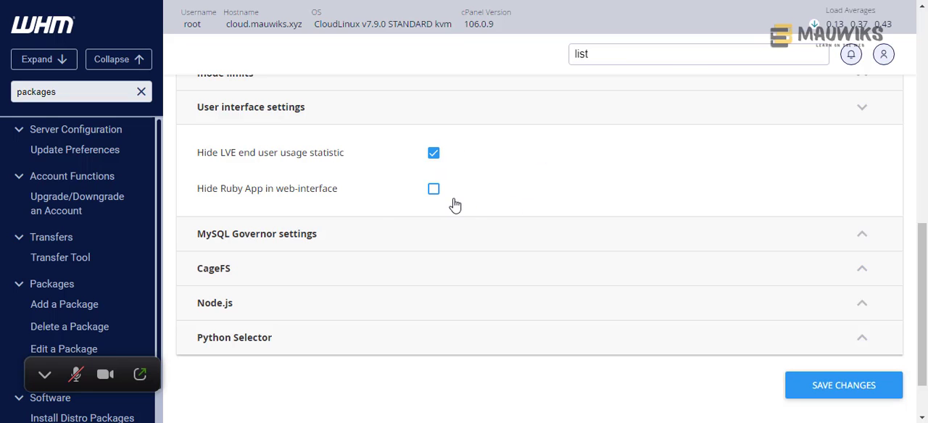
click(433, 190)
scroll(290, 230, up, 3)
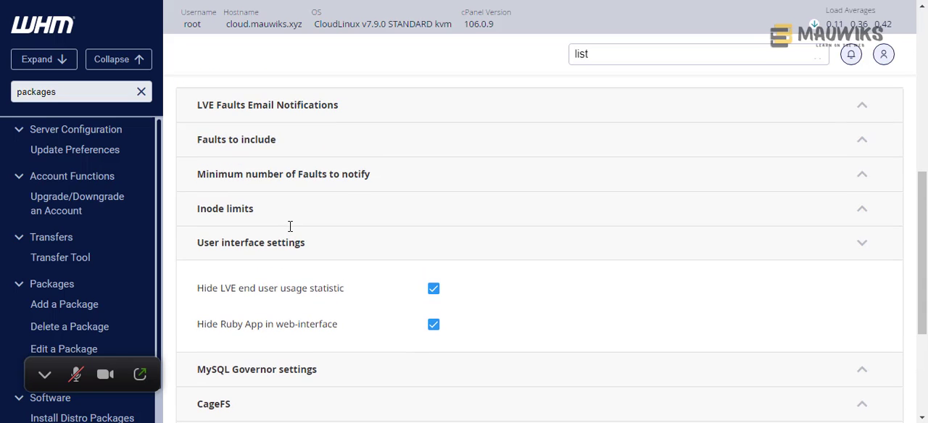
scroll(290, 235, down, 2)
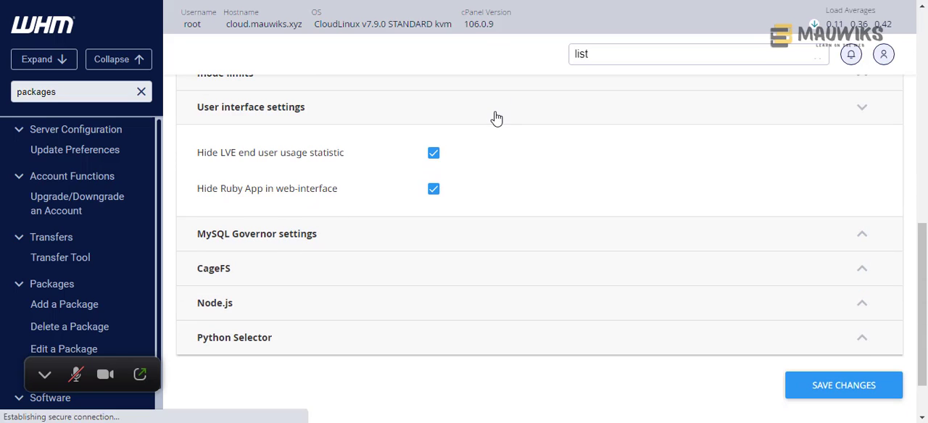
click(496, 116)
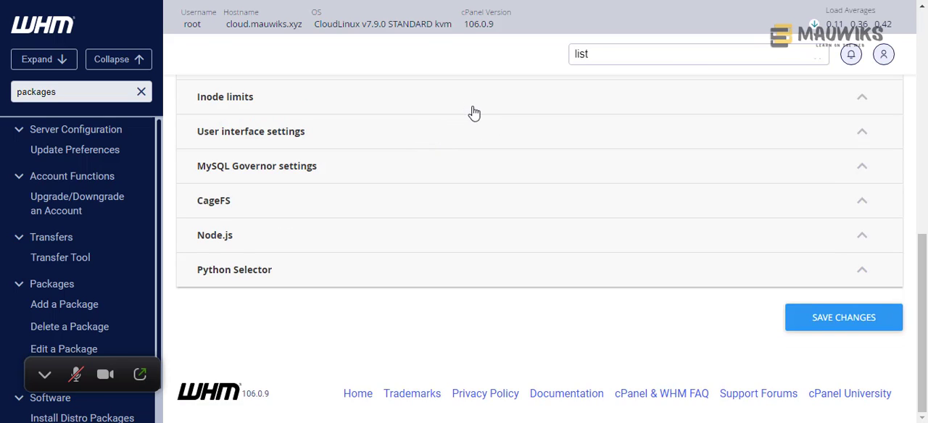
click(442, 144)
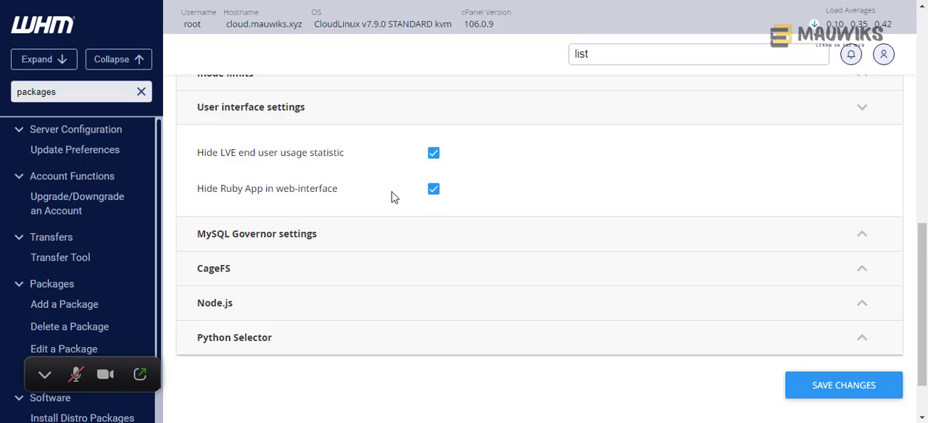
click(433, 190)
- Expand MySQL Governor settings, review the abusers, off and all modes of operation, and collapse the section
click(348, 245)
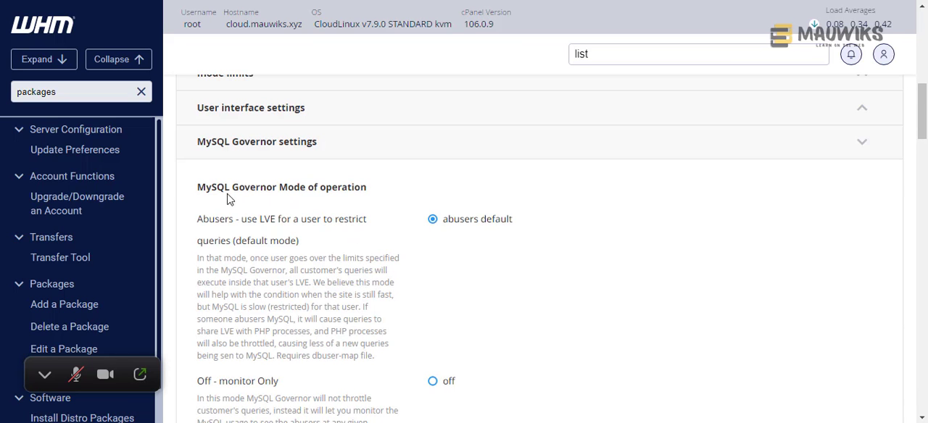
scroll(367, 271, down, 2)
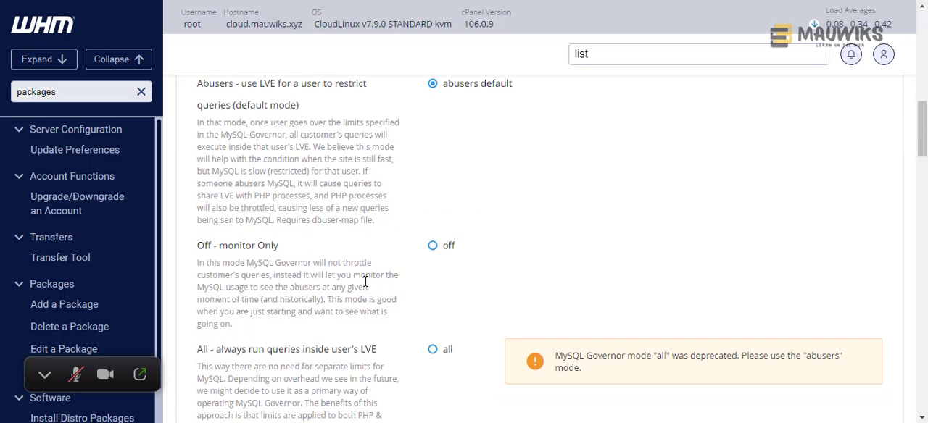
scroll(367, 279, down, 2)
scroll(366, 282, up, 4)
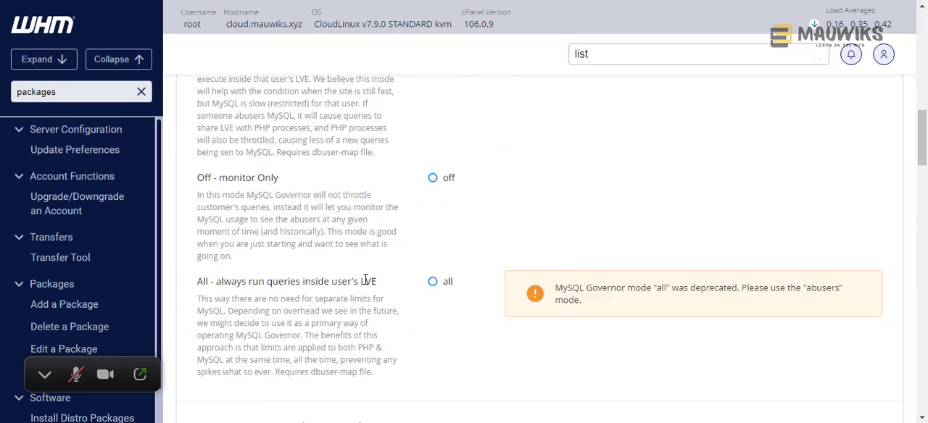
click(500, 156)
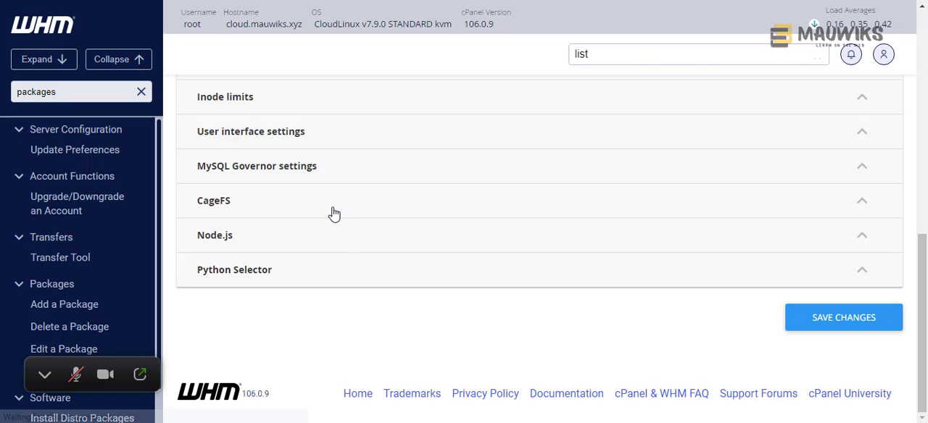
- Expand CageFS, switch the default for new users to disabled and back to enabled, and check the status wording
click(334, 212)
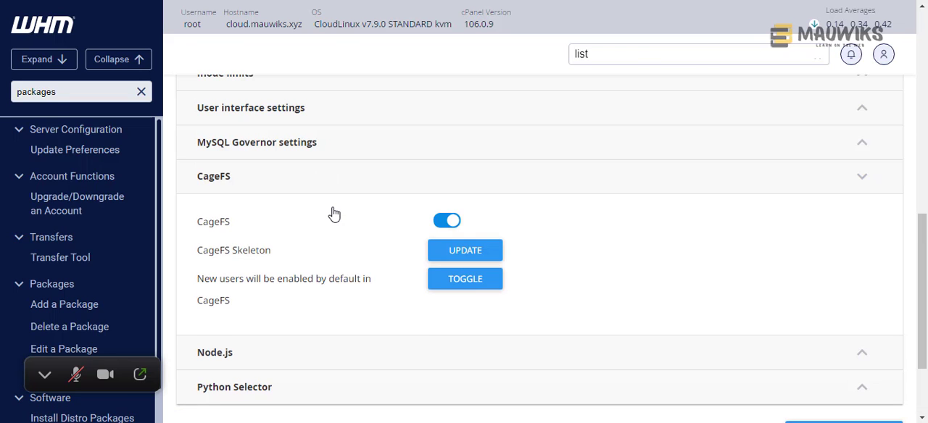
click(461, 286)
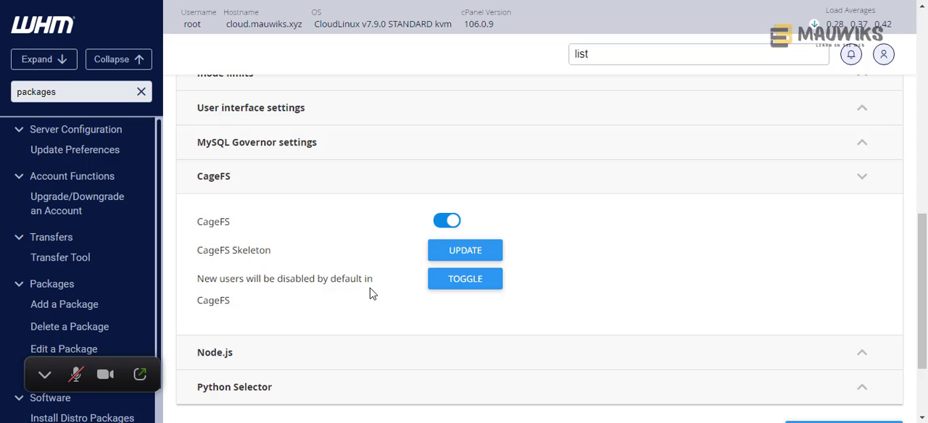
click(444, 286)
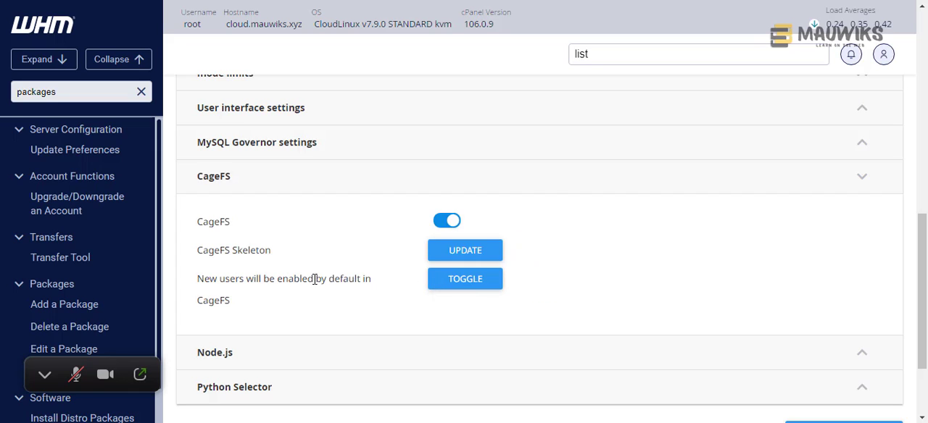
drag(197, 279, 246, 303)
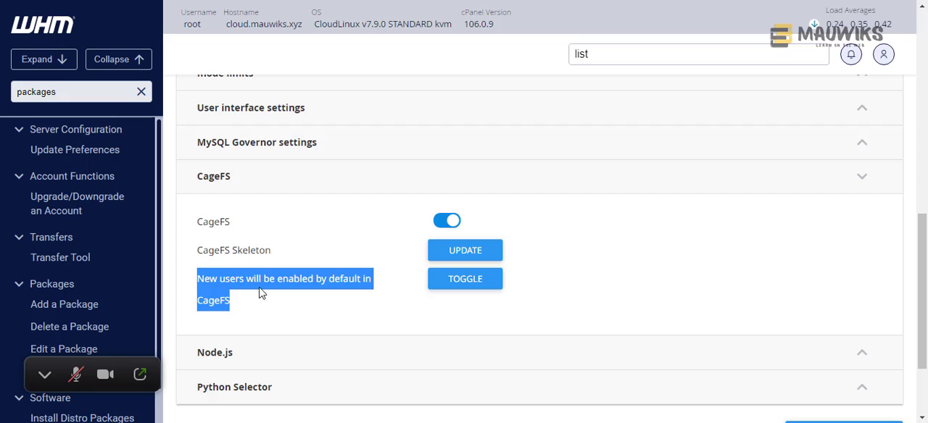
click(294, 283)
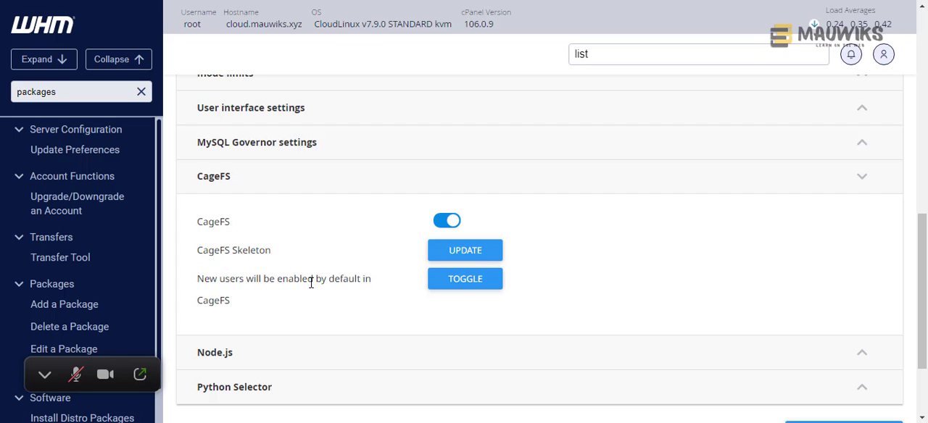
drag(317, 282, 279, 284)
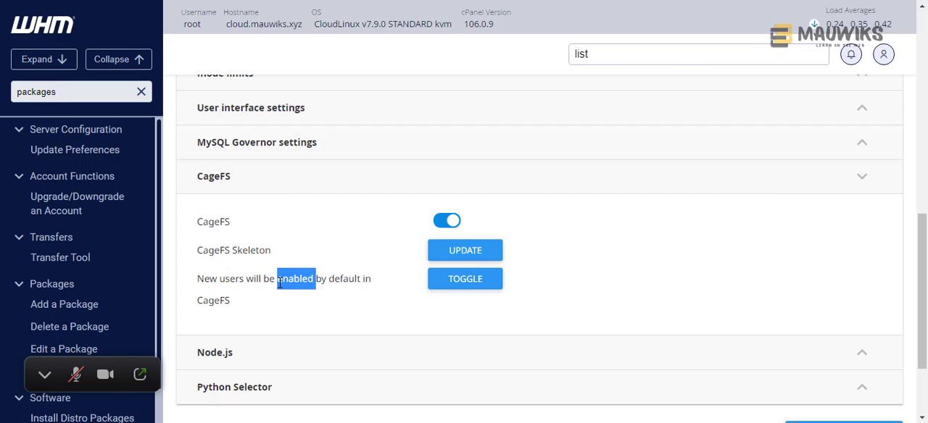
- Update the CageFS skeleton and look through its update log
click(444, 261)
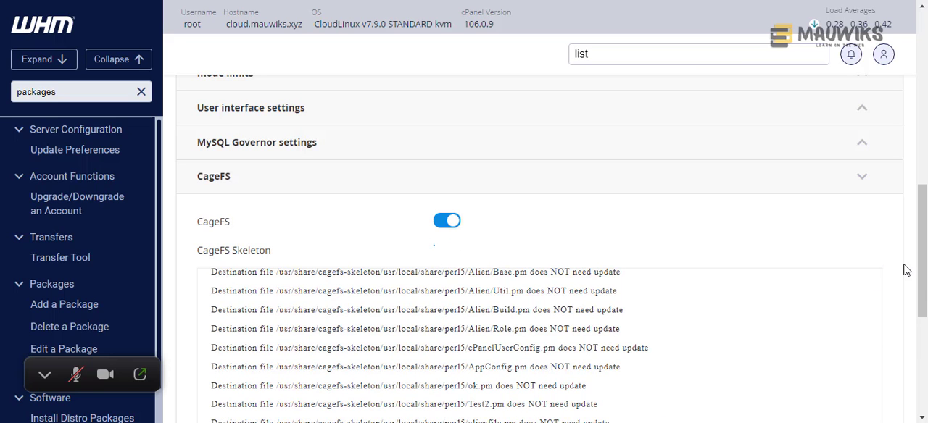
scroll(925, 356, down, 3)
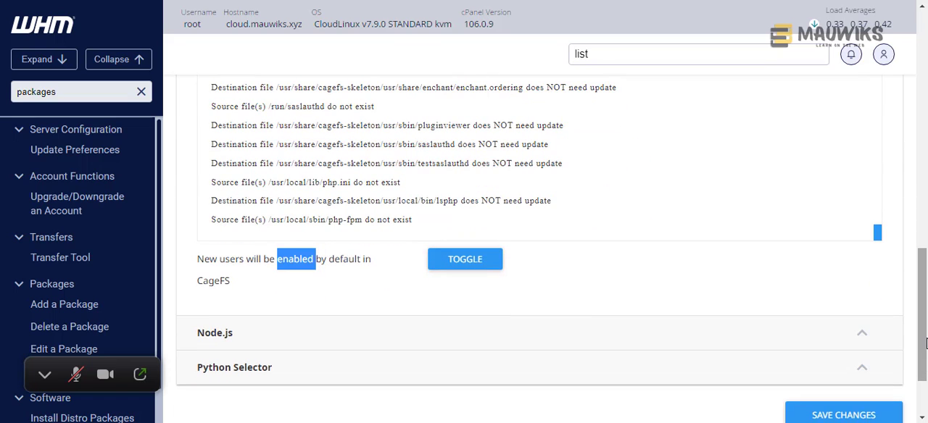
click(497, 257)
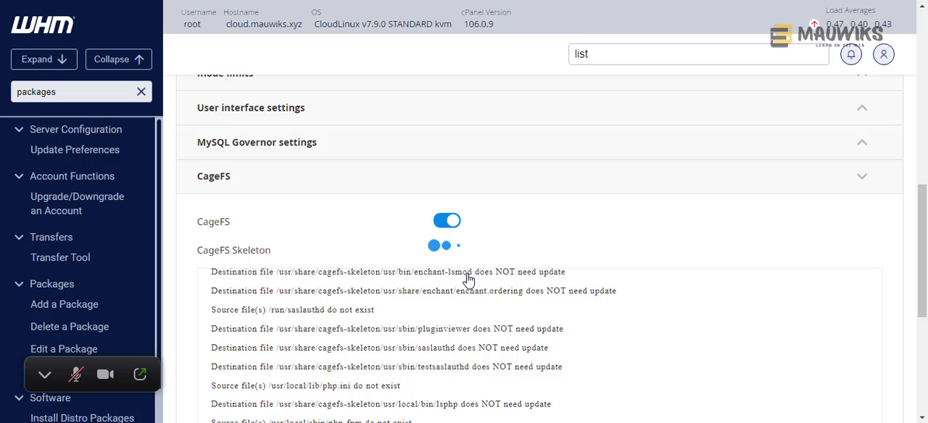
- Switch to the Bitvise xterm terminal, copy the cagefsctl --force-update command from its output, and return to WHM
key(alt+Tab)
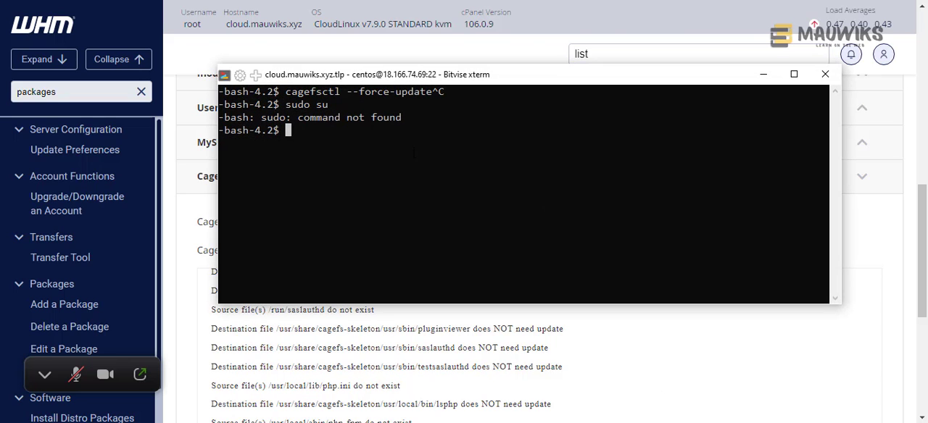
drag(289, 92, 433, 92)
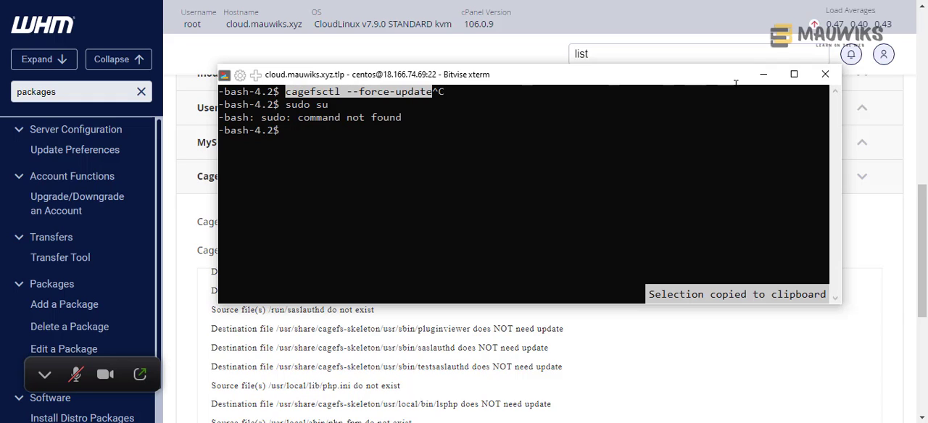
click(764, 80)
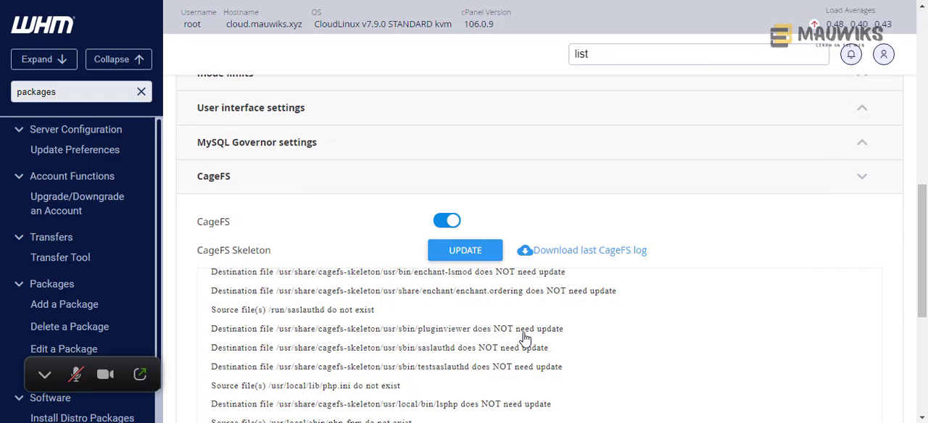
- Expand the Node.js section and review its main on/off setting and the list of Node.js versions
scroll(925, 321, down, 2)
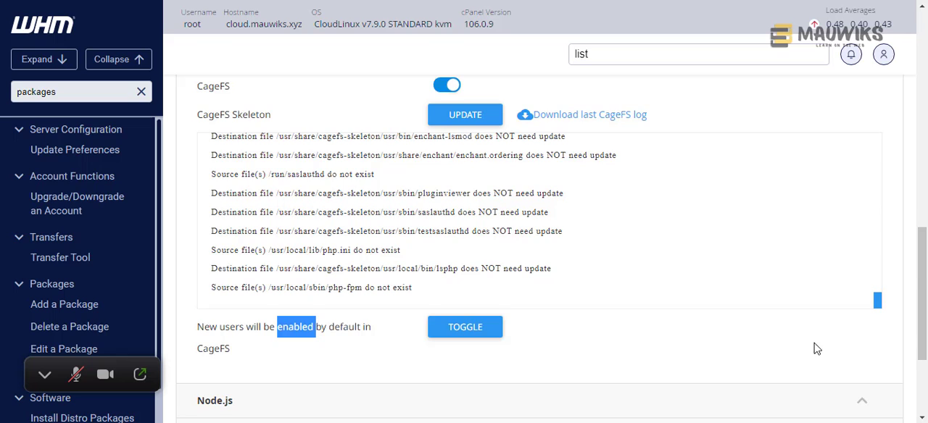
scroll(814, 349, down, 2)
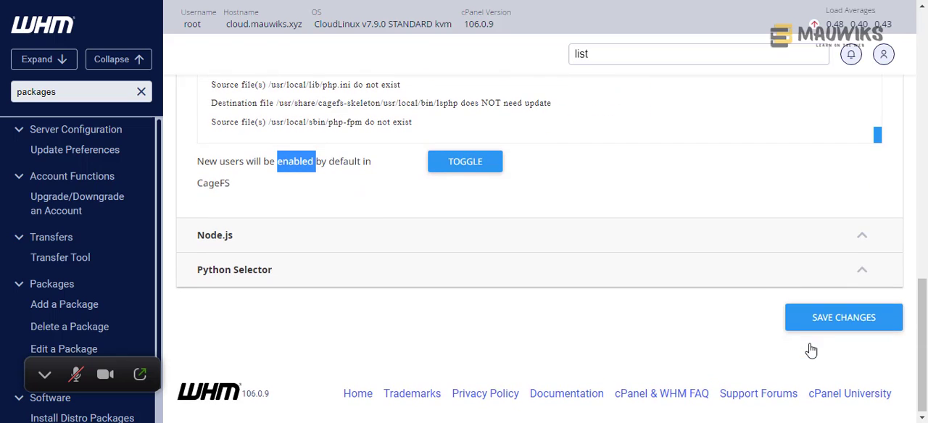
click(263, 249)
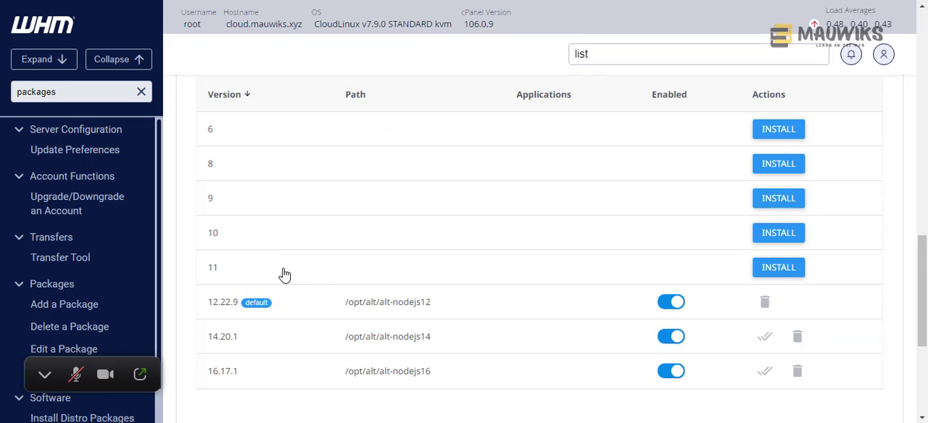
scroll(408, 303, up, 2)
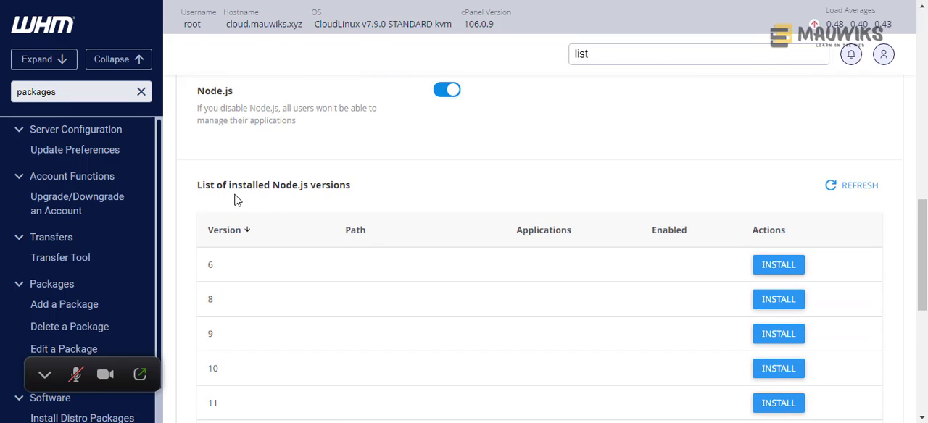
scroll(231, 108, up, 2)
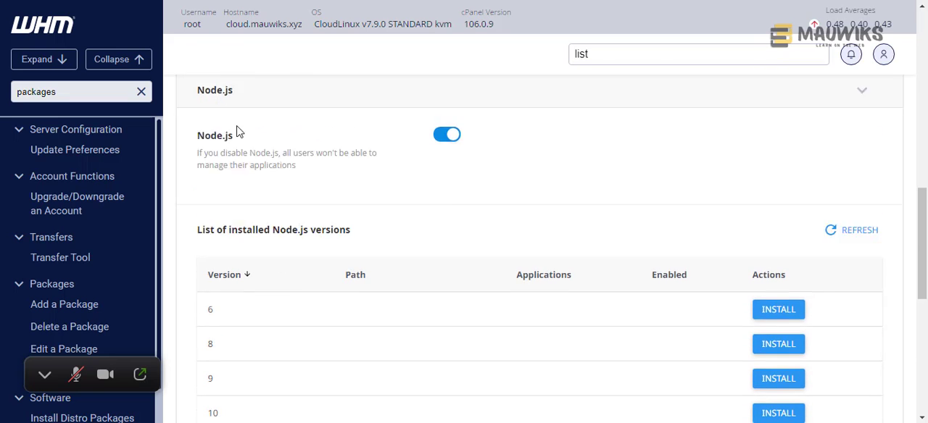
scroll(289, 235, down, 1)
scroll(924, 245, down, 4)
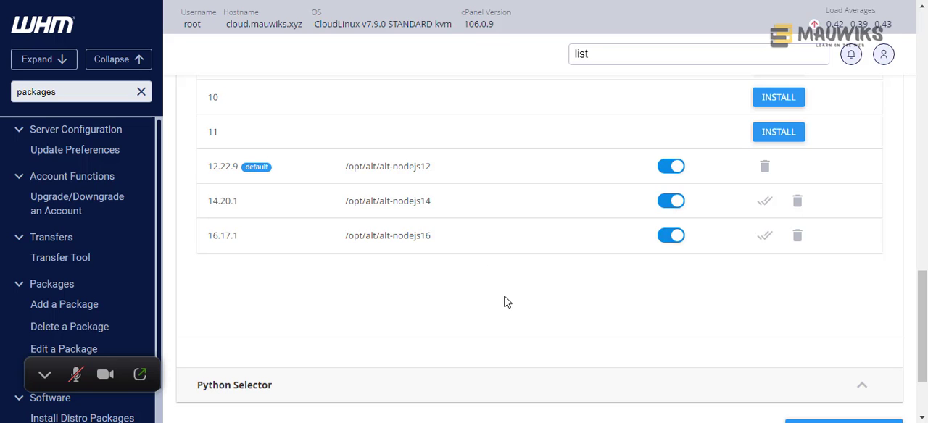
- Examine the enable, make-default and install options in the Node.js version list, and dismiss the Zoom meeting reminder
scroll(477, 285, up, 15)
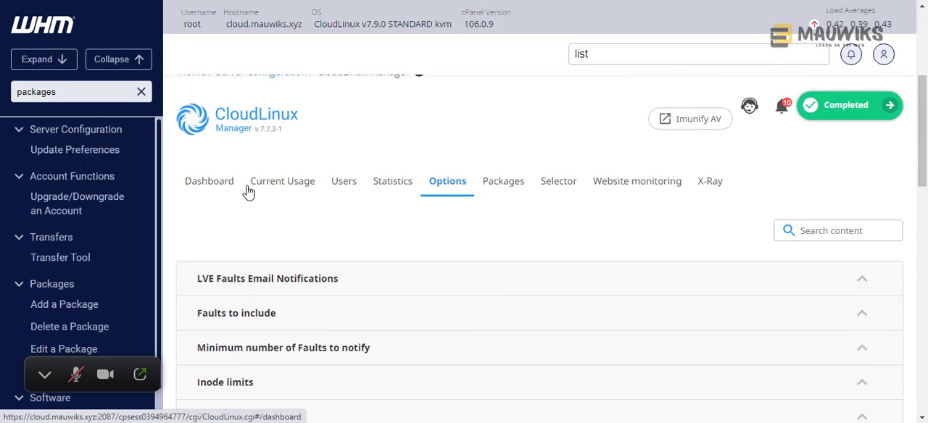
scroll(809, 216, down, 15)
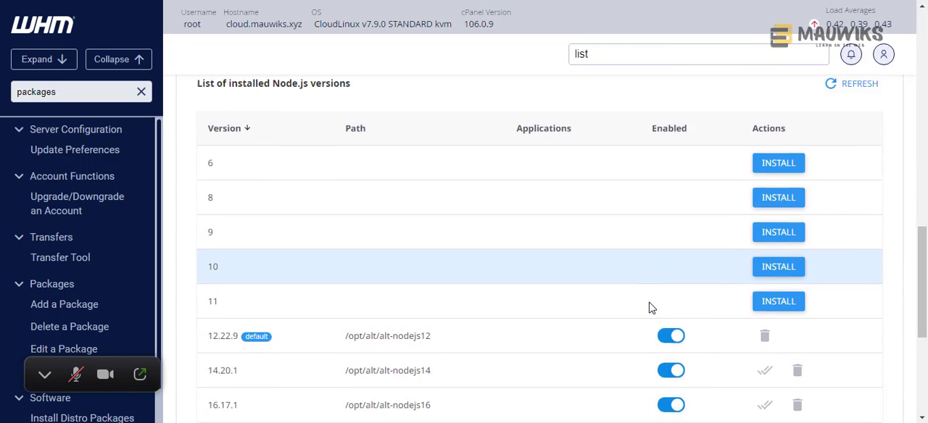
scroll(650, 309, up, 1)
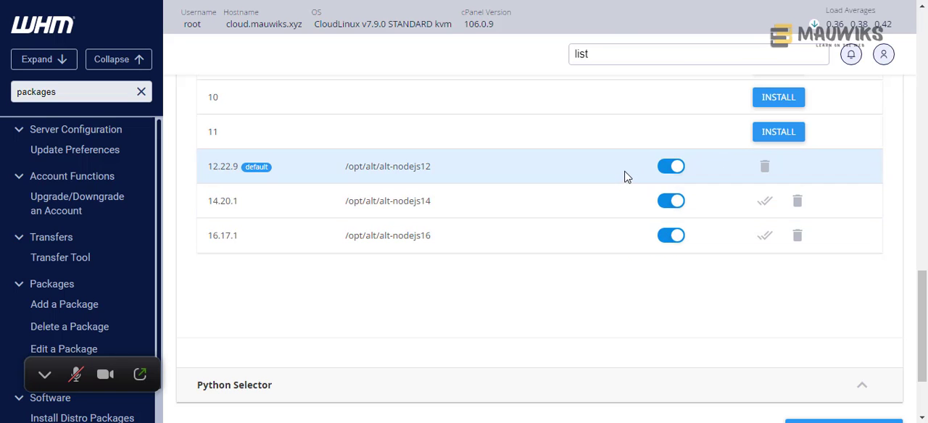
scroll(621, 279, down, 2)
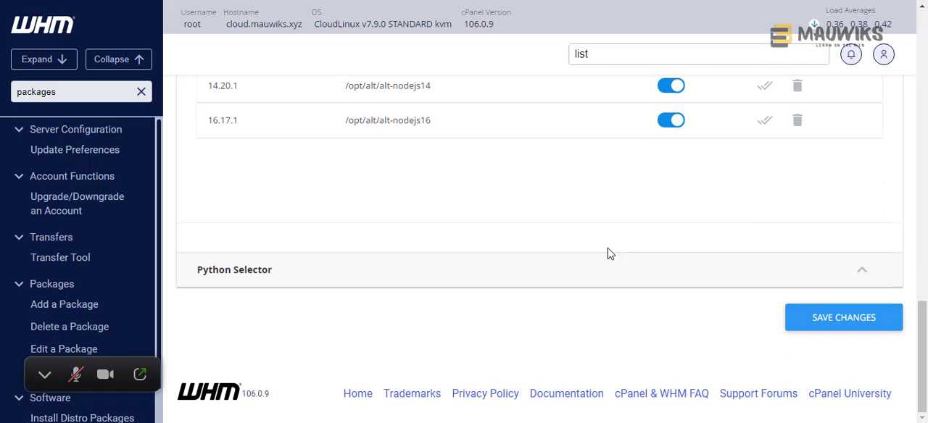
scroll(609, 253, up, 5)
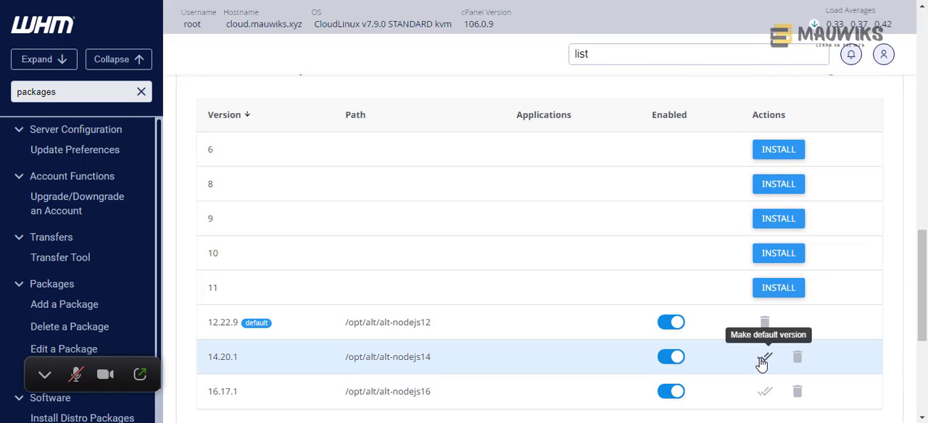
scroll(465, 338, down, 1)
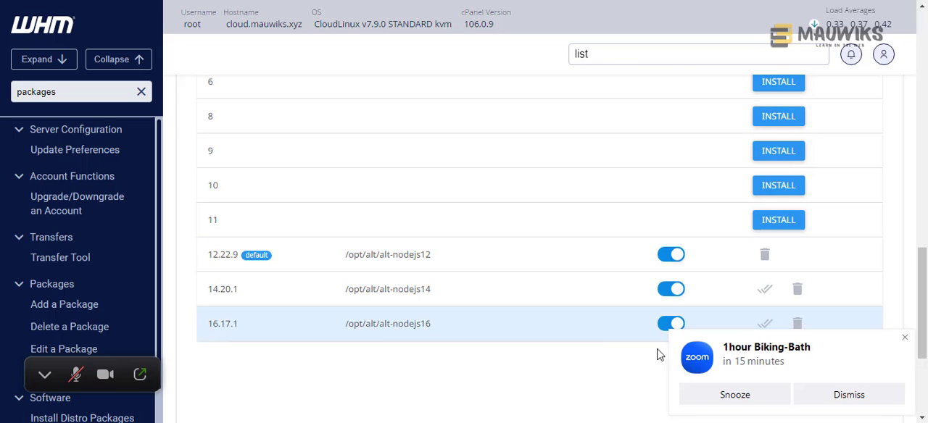
click(889, 398)
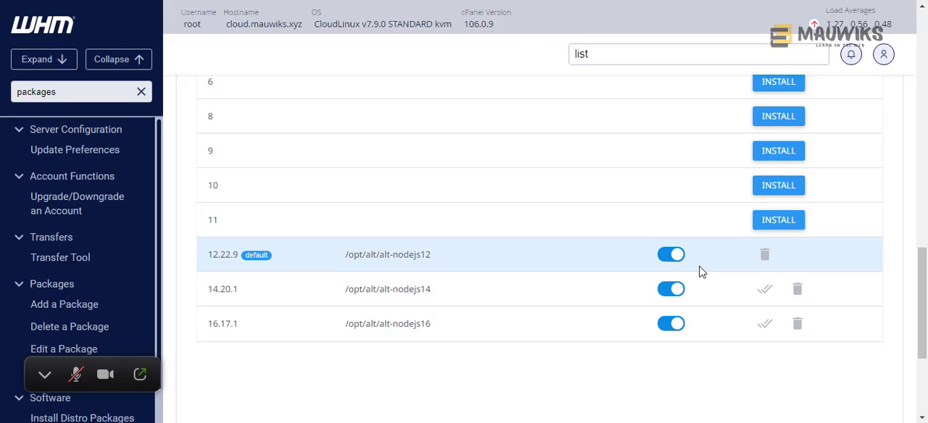
- Expand Python Selector and review its main on/off setting and the list of Python versions
scroll(545, 326, down, 3)
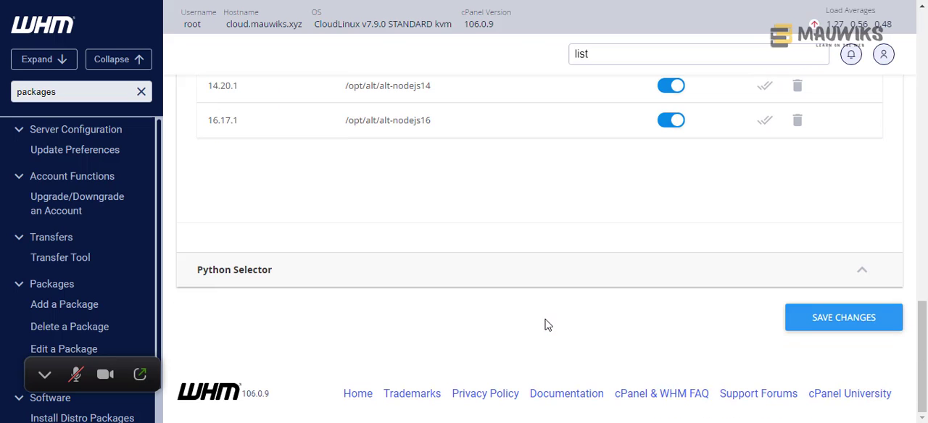
click(591, 270)
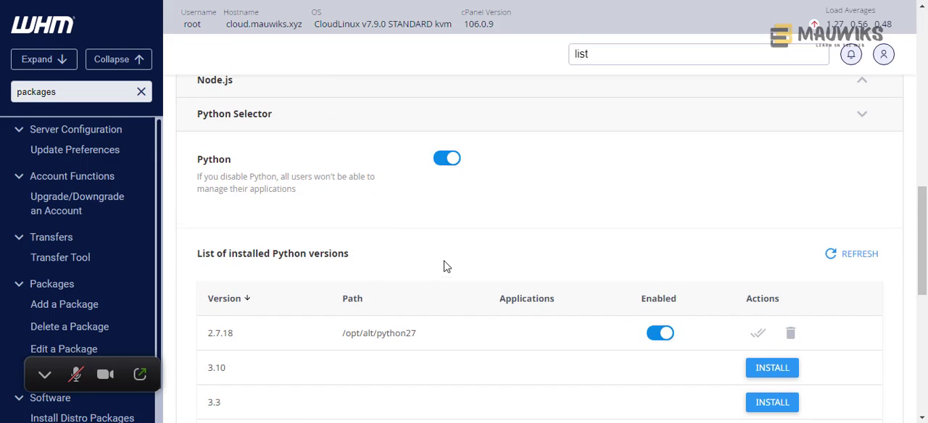
scroll(443, 266, down, 1)
scroll(447, 266, down, 3)
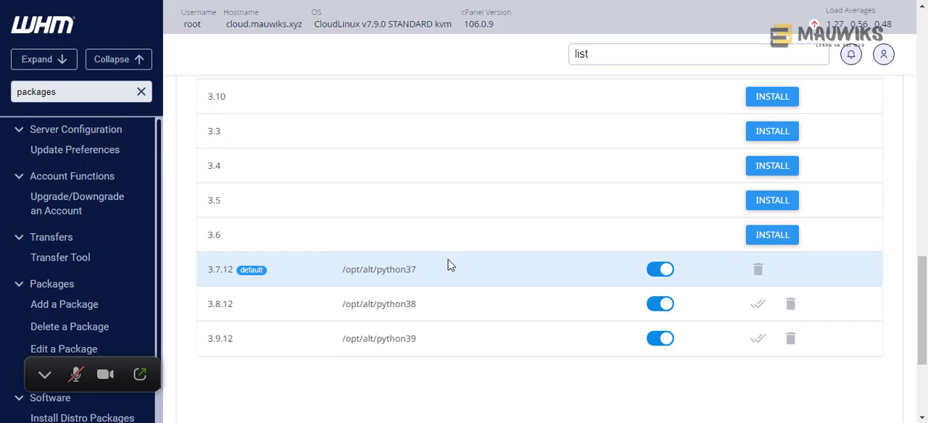
scroll(449, 269, down, 3)
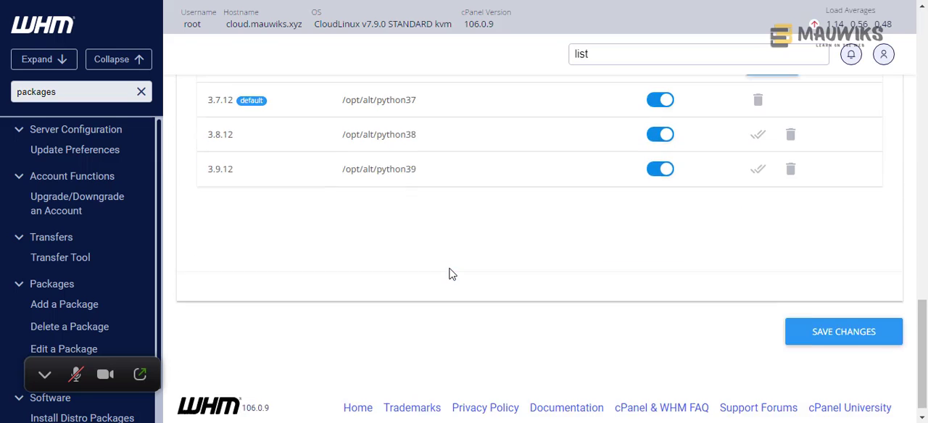
- Save the CloudLinux Manager option changes
click(807, 317)
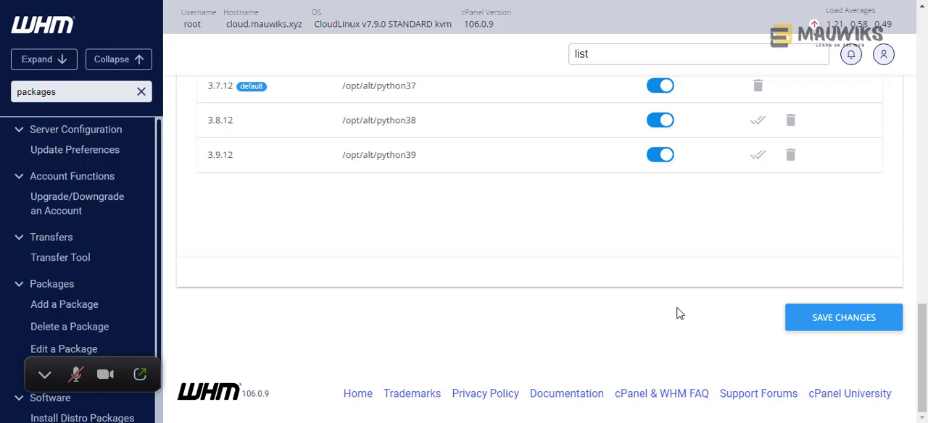
scroll(674, 314, up, 6)
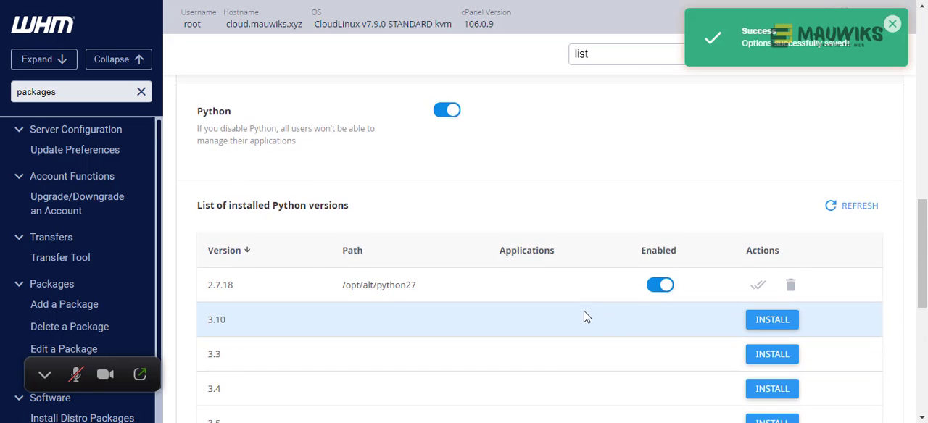
scroll(587, 316, up, 15)
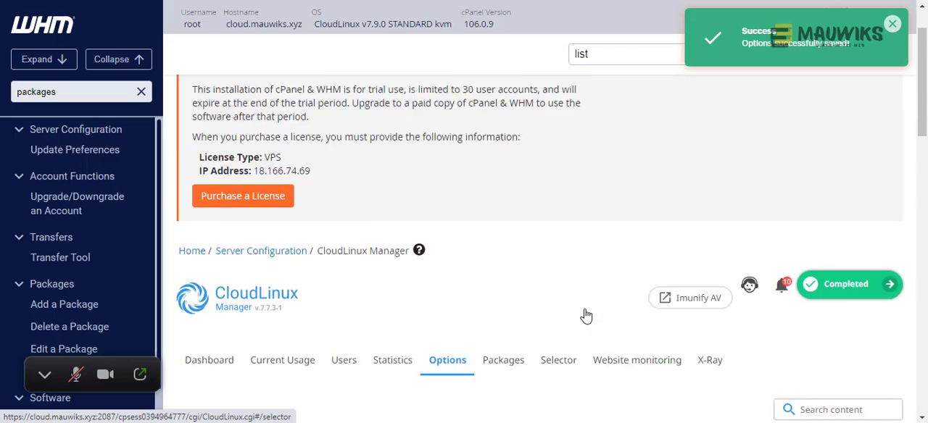
- Open the Selector page in CloudLinux Manager and review the PHP Selector diagnostic result
scroll(587, 315, down, 3)
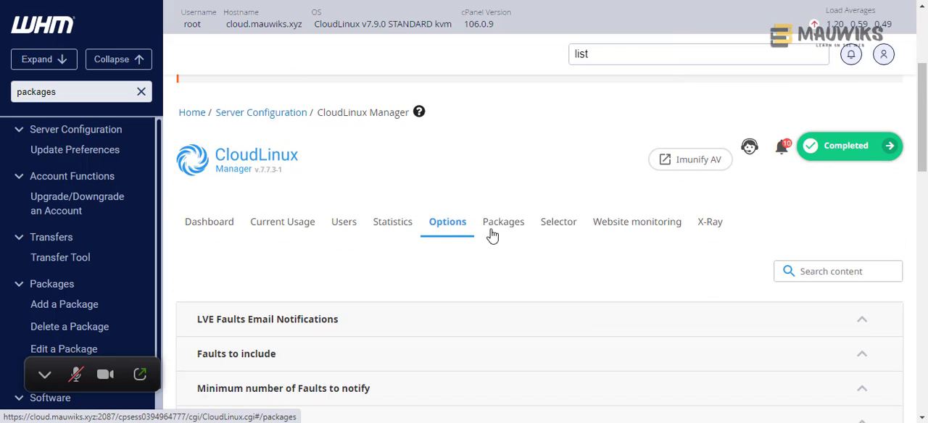
click(569, 232)
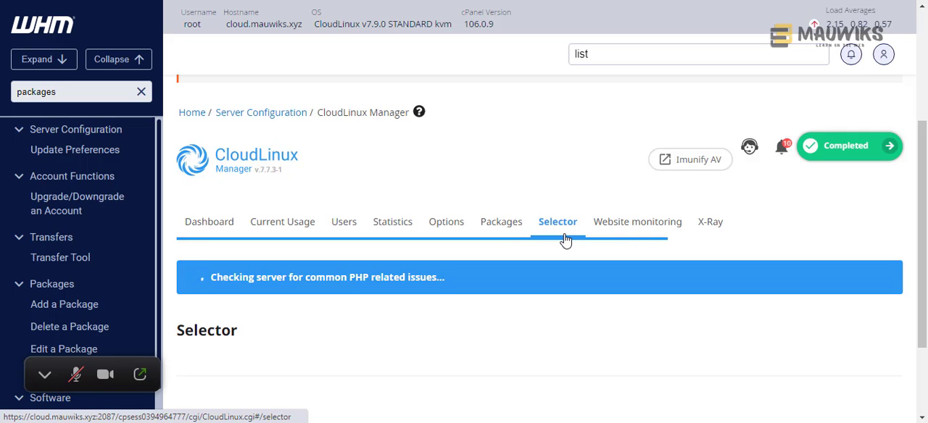
scroll(565, 241, down, 4)
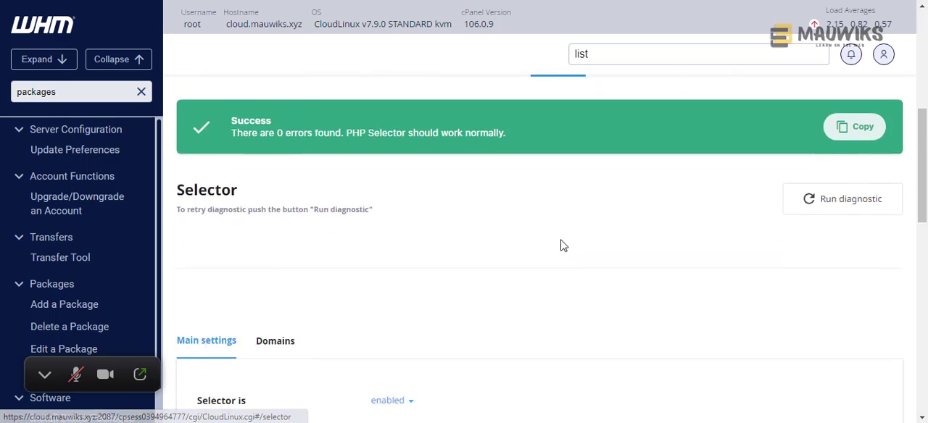
scroll(254, 114, up, 2)
mouse_move(233, 147)
mouse_down()
mouse_move(526, 175)
mouse_move(232, 145)
mouse_up()
click(511, 152)
click(320, 171)
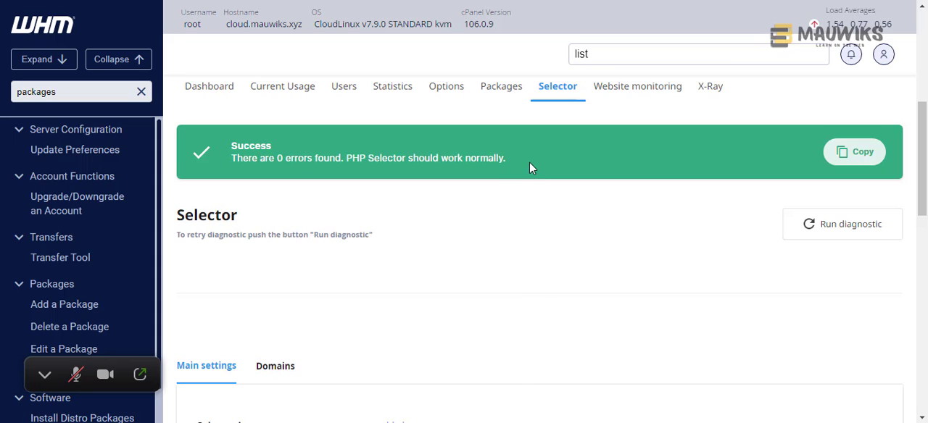
key(alt+Tab)
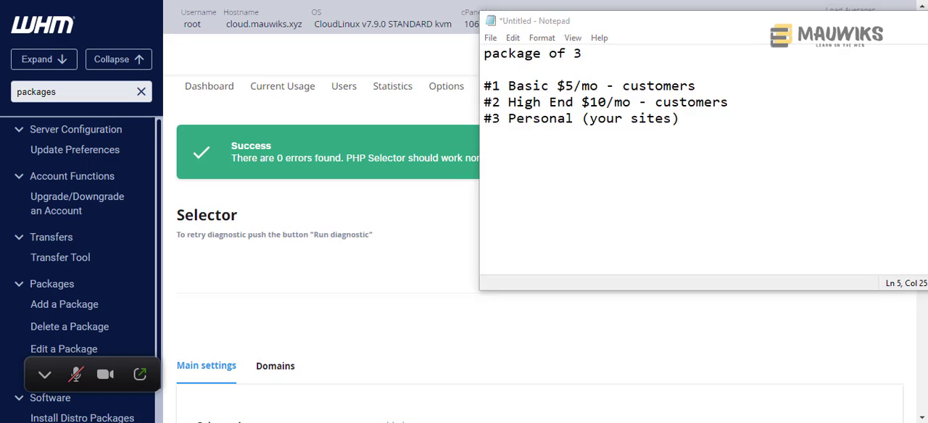
key(alt+Tab)
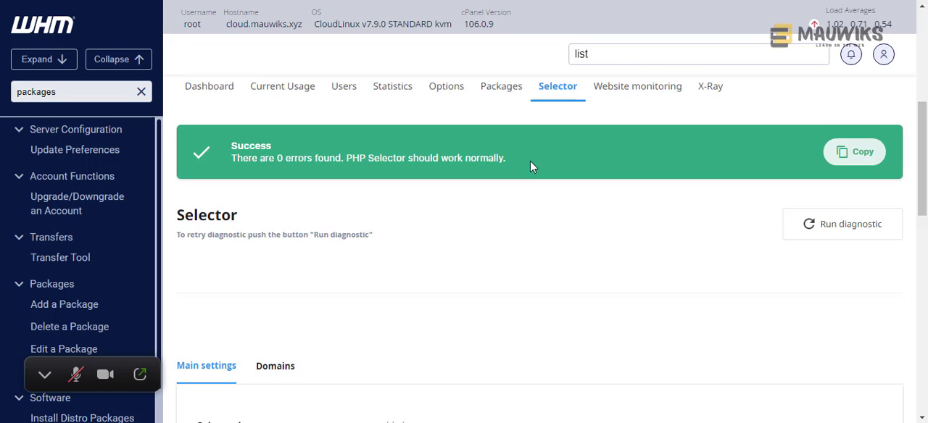
- Check the selector's enabled setting, then switch the default PHP version to 7.4 and agree to the change
scroll(530, 161, down, 1)
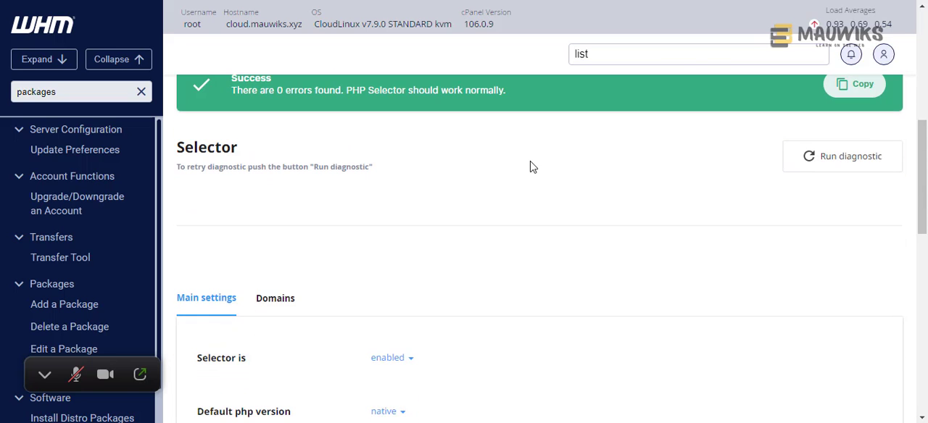
scroll(530, 167, down, 2)
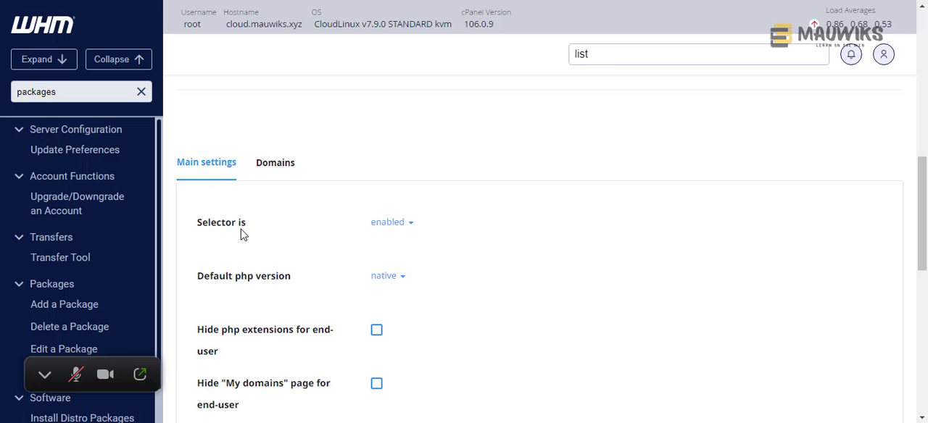
click(397, 226)
click(487, 210)
scroll(482, 210, down, 2)
click(393, 145)
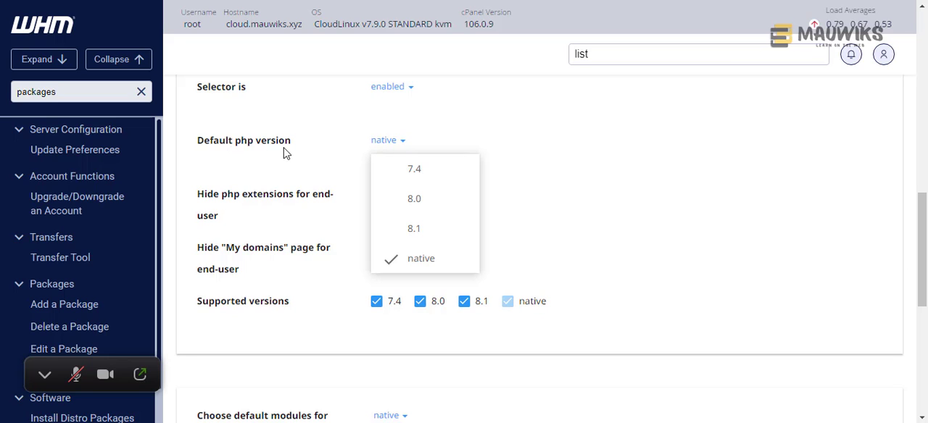
click(401, 171)
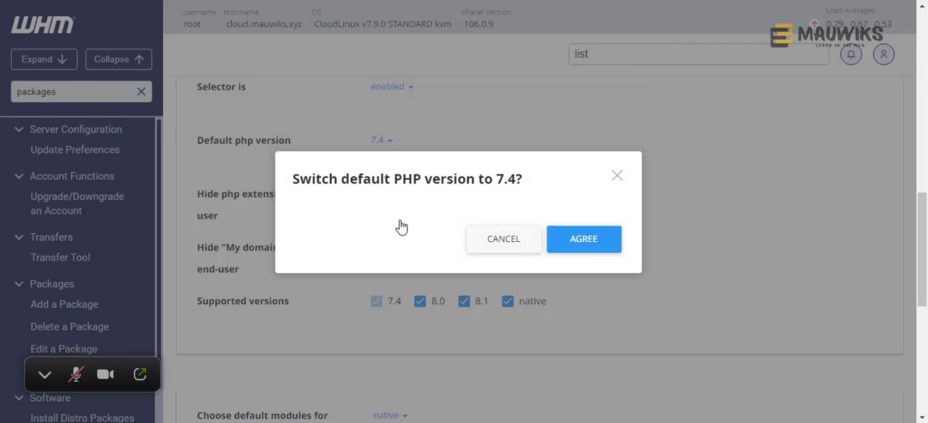
click(585, 240)
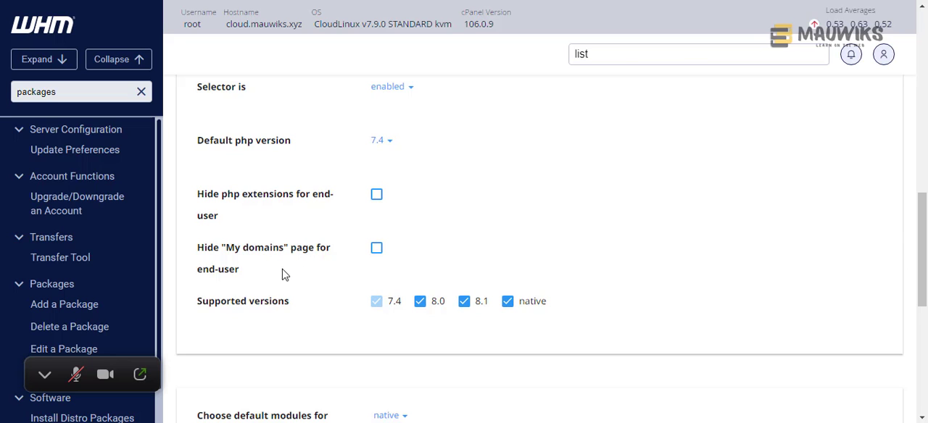
- Review the options for hiding PHP extensions and the My domains page from end-users, and the supported PHP versions
scroll(245, 279, down, 1)
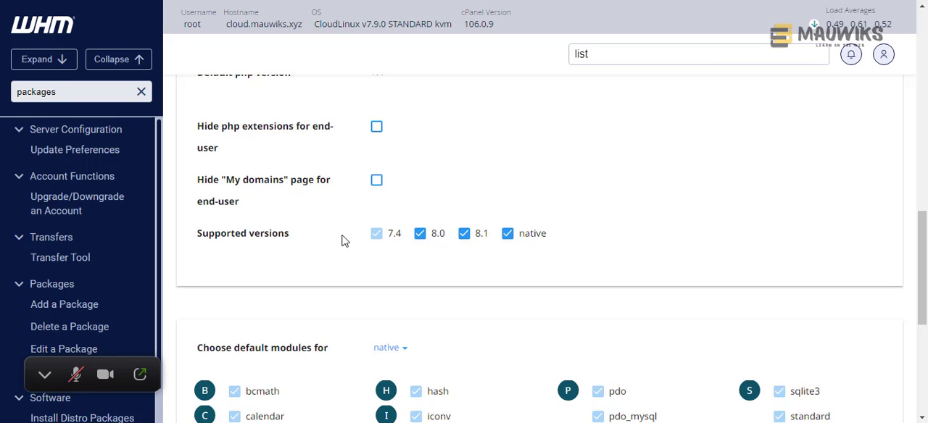
scroll(364, 273, up, 3)
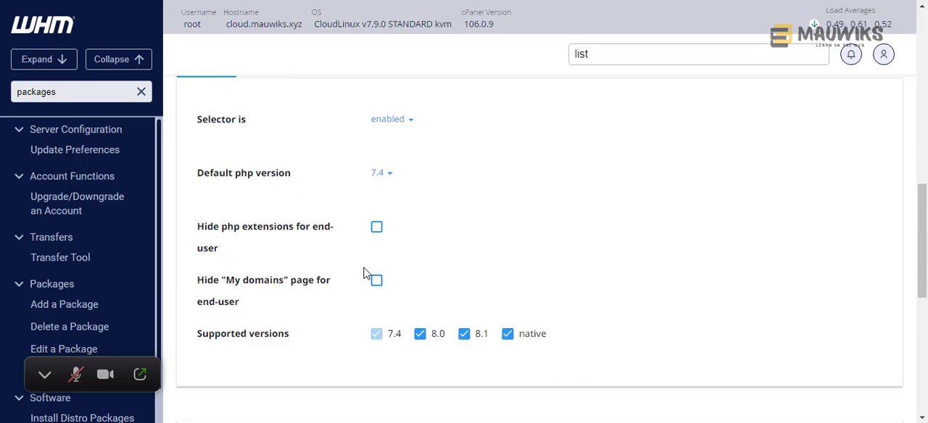
scroll(358, 280, down, 1)
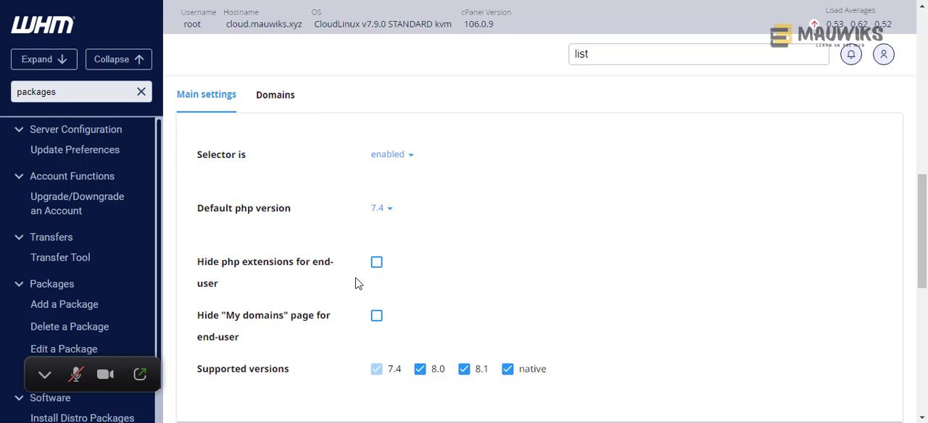
scroll(355, 283, down, 1)
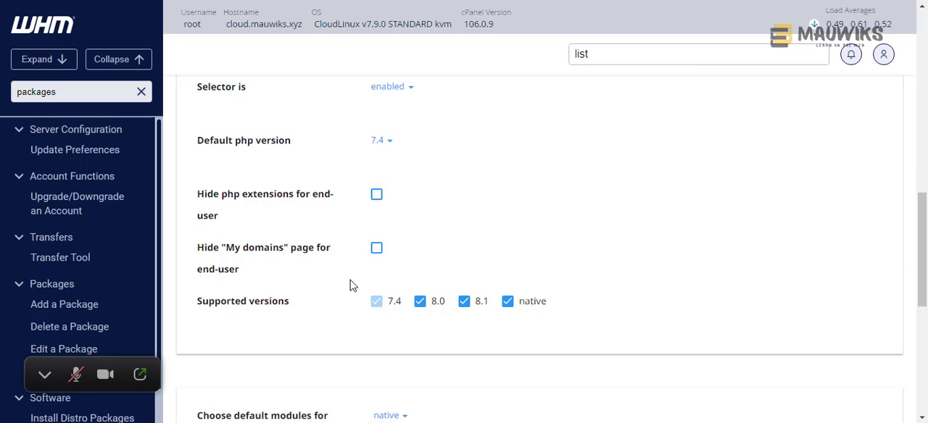
scroll(352, 285, down, 1)
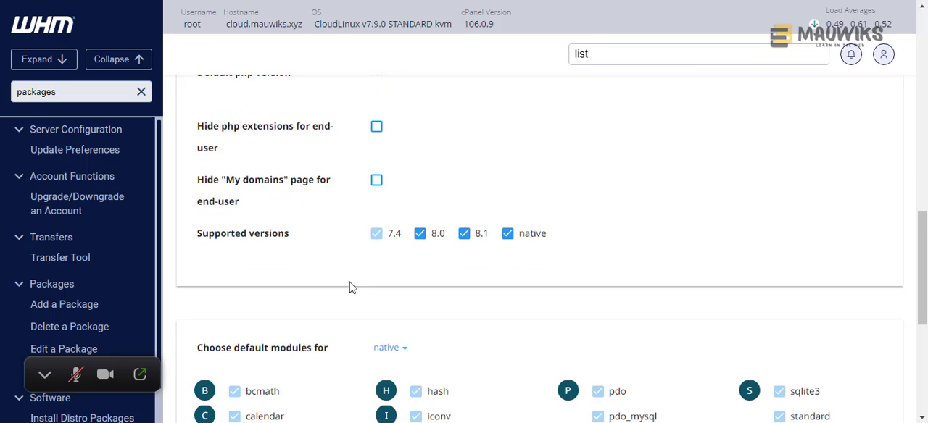
scroll(351, 289, up, 1)
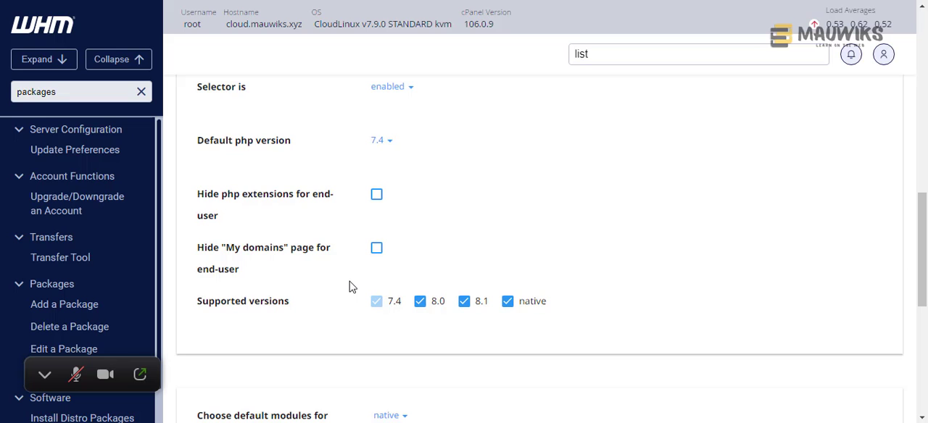
- Display the default module selection for PHP version 7.4
scroll(348, 288, down, 2)
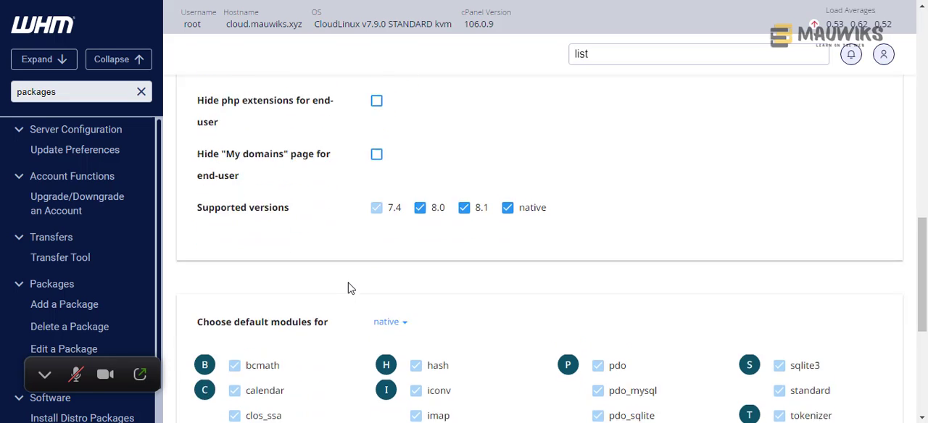
scroll(347, 288, down, 1)
scroll(346, 288, down, 2)
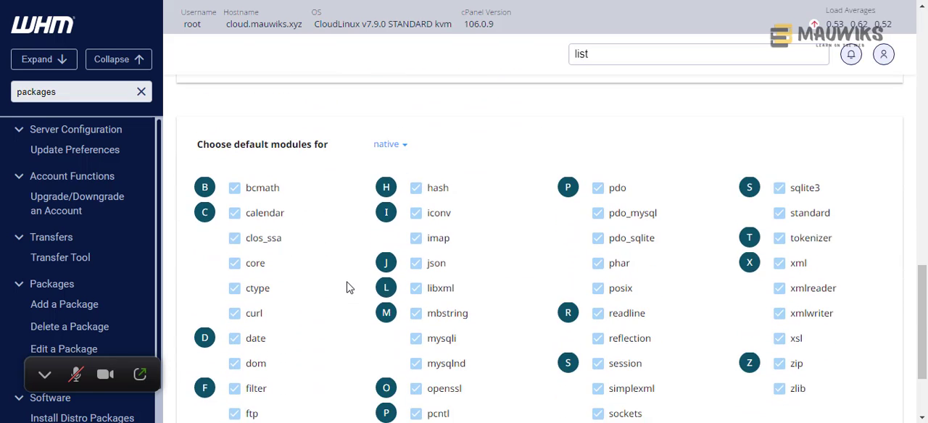
click(397, 147)
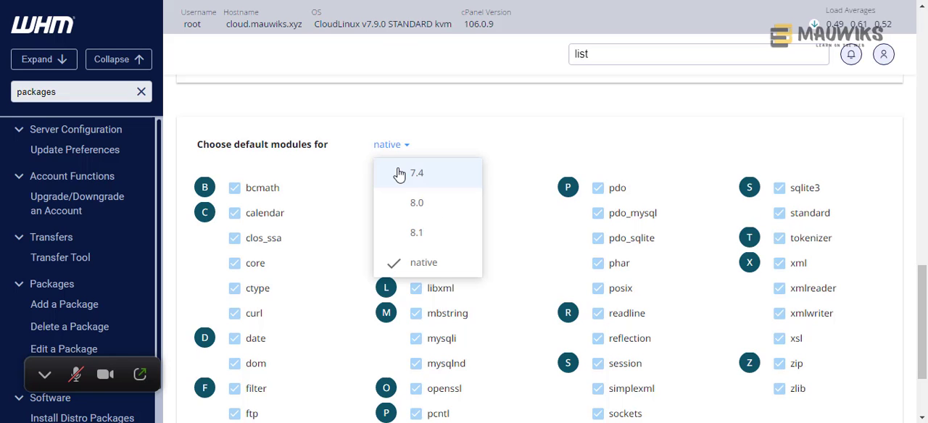
click(400, 173)
- Examine the default module list for PHP 7.4 and the other PHP versions whose modules can be chosen
scroll(370, 232, down, 5)
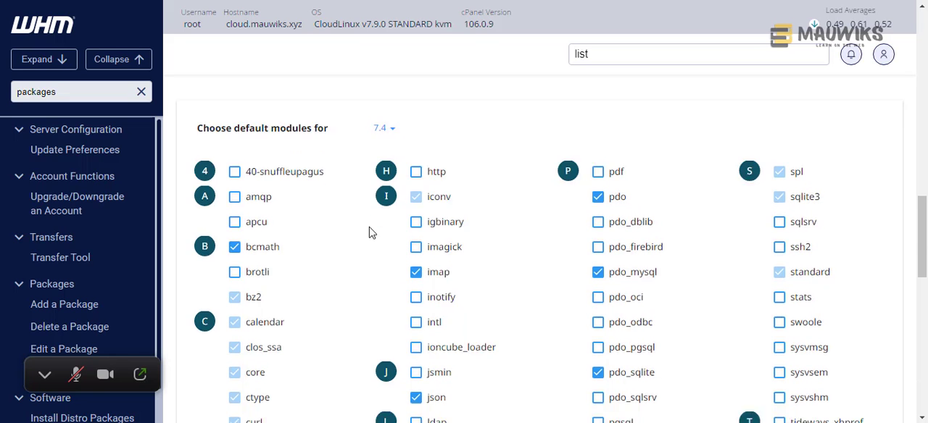
scroll(366, 240, down, 3)
scroll(361, 247, down, 5)
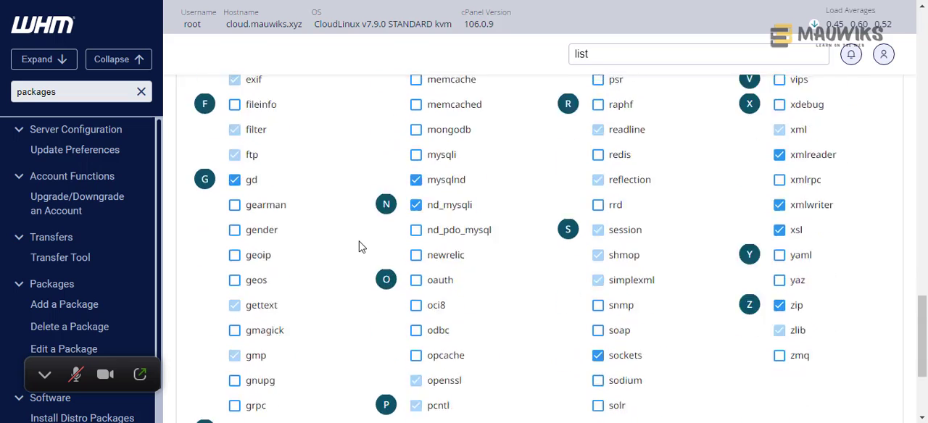
scroll(355, 247, up, 8)
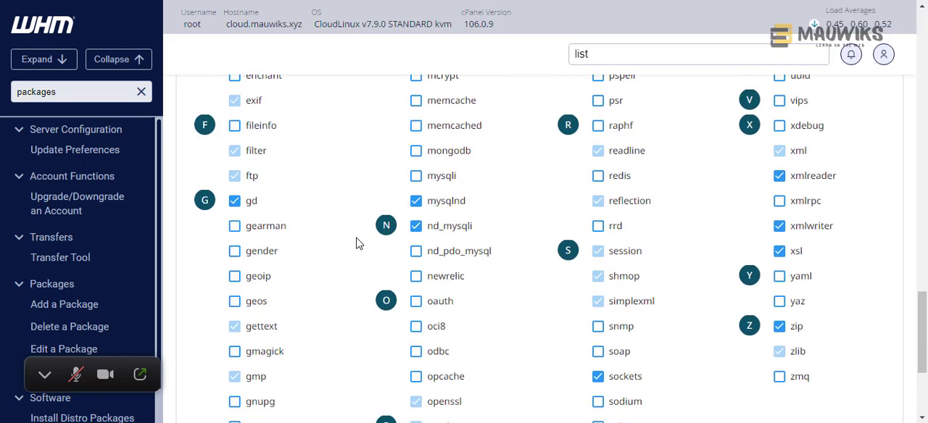
scroll(357, 243, up, 3)
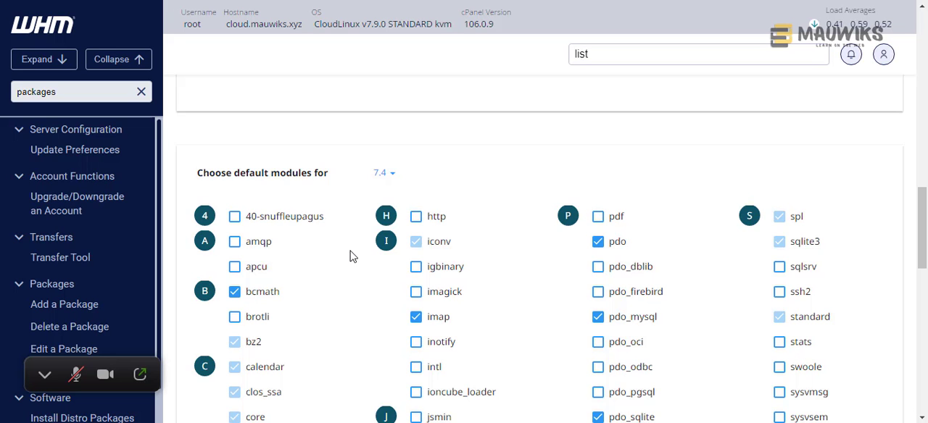
scroll(349, 256, down, 1)
scroll(348, 259, down, 10)
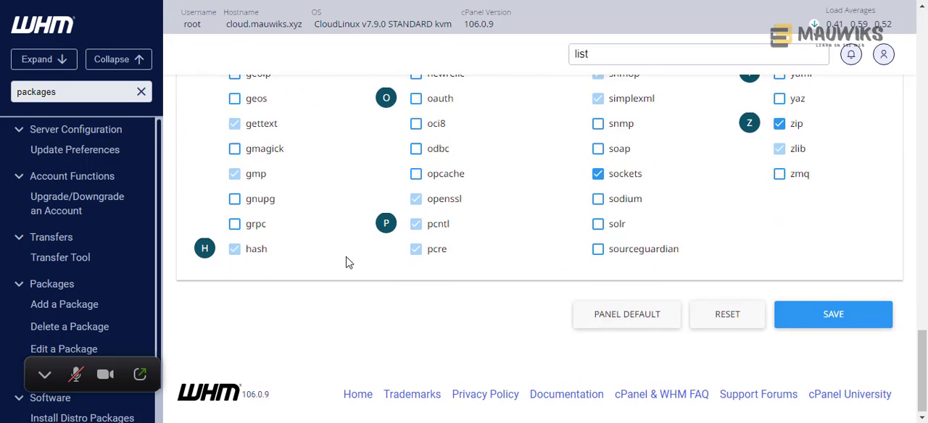
scroll(346, 262, up, 9)
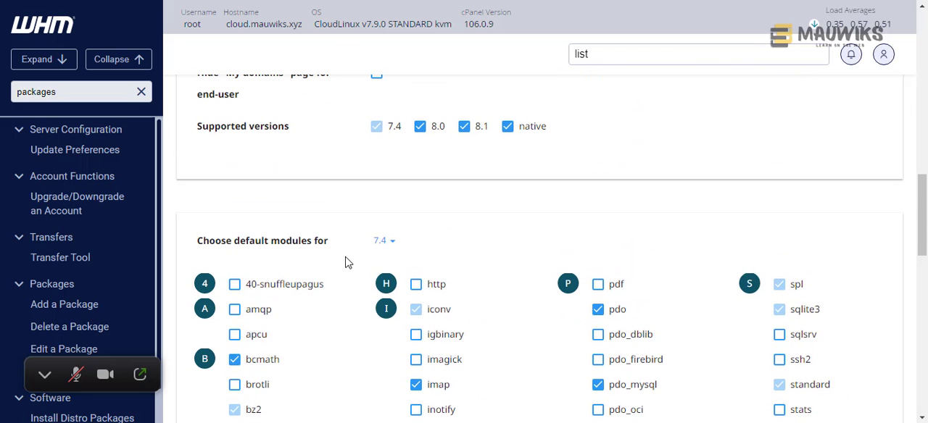
scroll(346, 262, up, 4)
scroll(346, 262, down, 2)
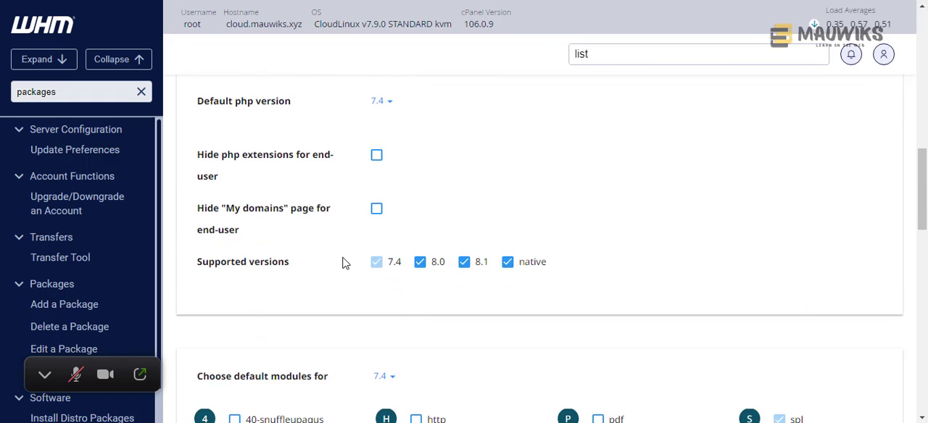
scroll(346, 263, down, 2)
click(381, 243)
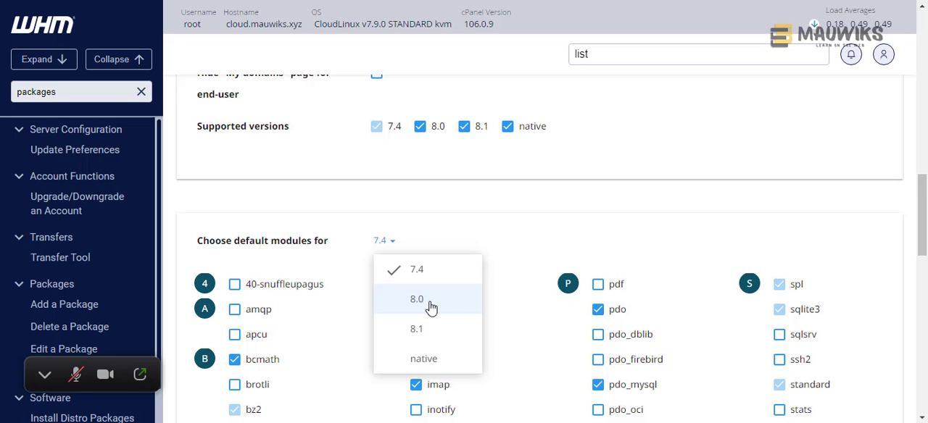
click(517, 245)
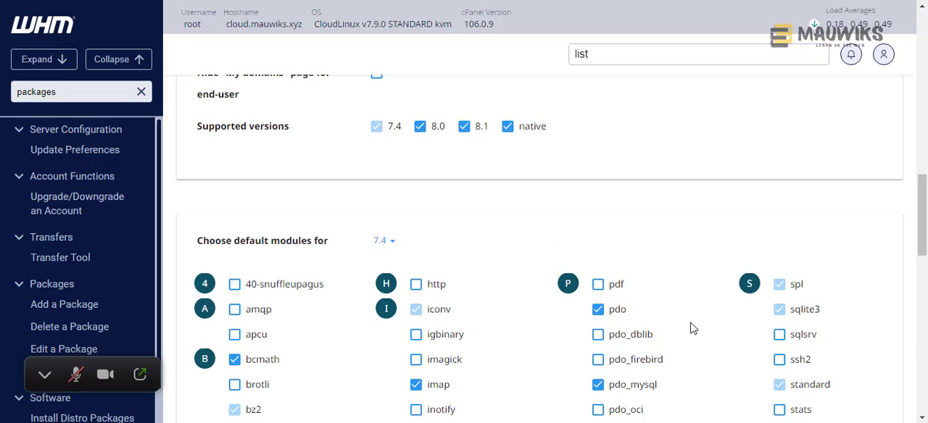
- Apply the panel default modules to PHP 7.4 and look over the module selection
scroll(693, 328, down, 3)
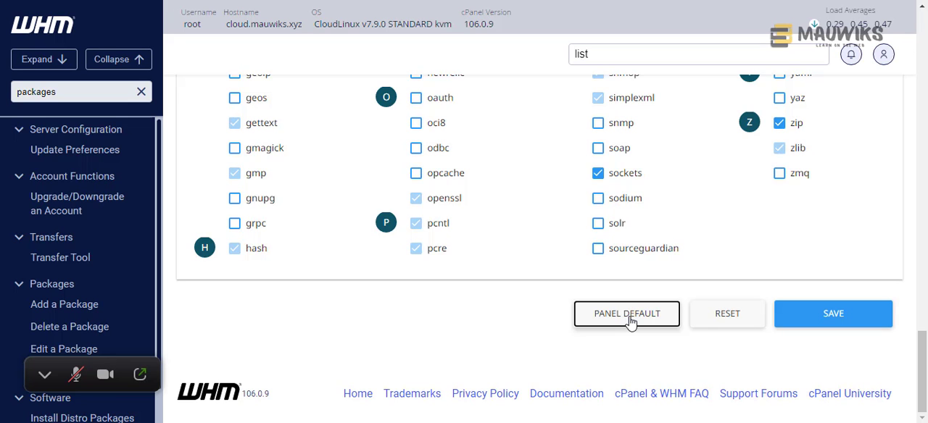
click(628, 319)
scroll(559, 224, up, 5)
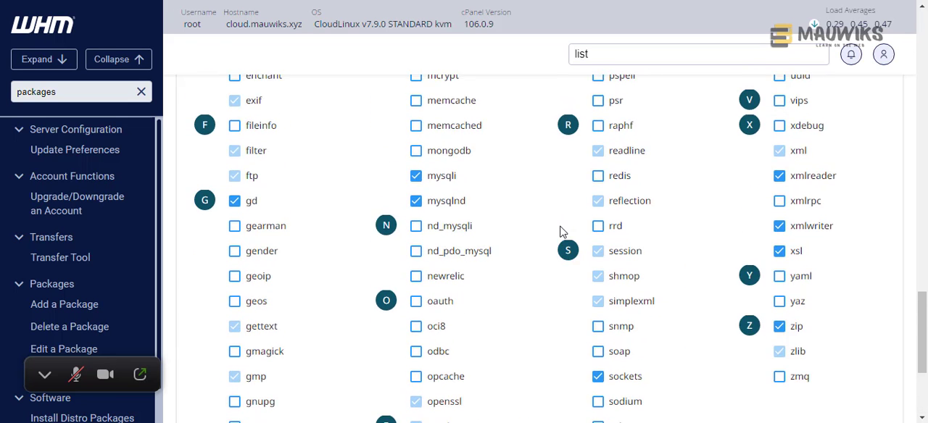
scroll(559, 232, up, 5)
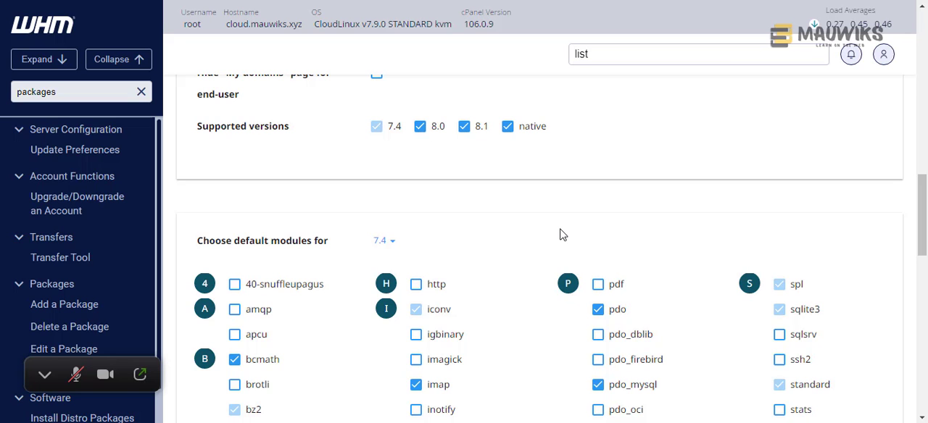
scroll(560, 235, down, 2)
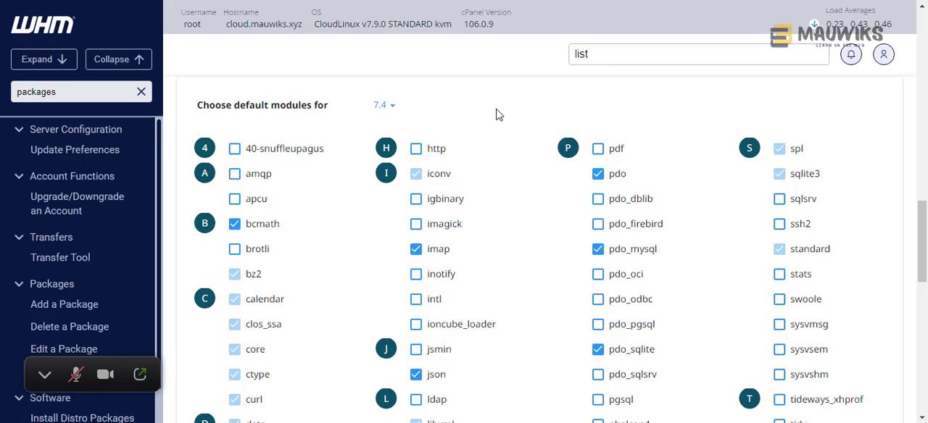
scroll(491, 187, down, 7)
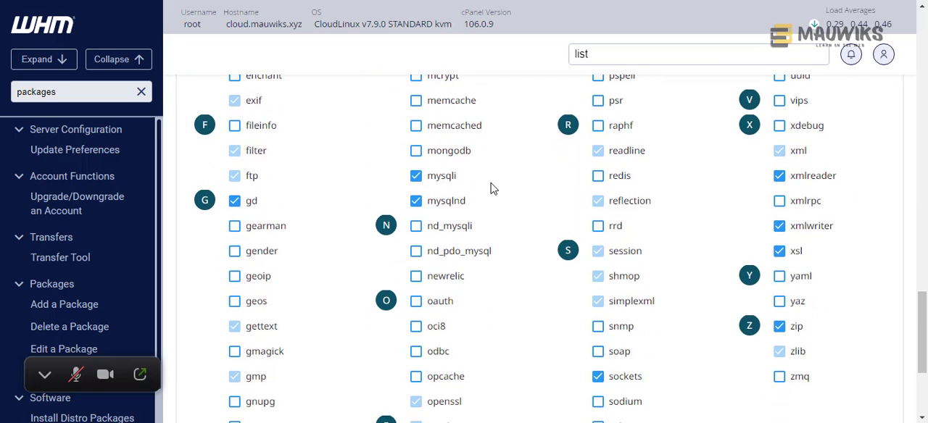
scroll(490, 189, down, 3)
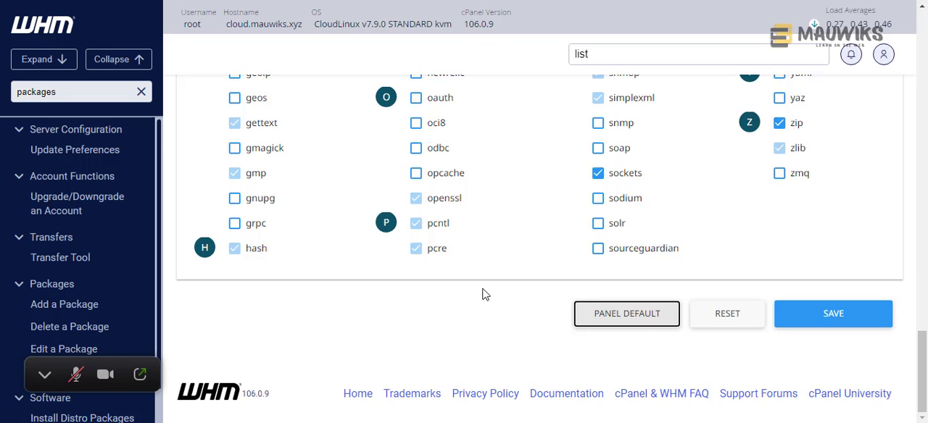
- Reapply the panel default modules to PHP 7.4 and check the module selection
scroll(484, 293, up, 3)
scroll(484, 293, down, 3)
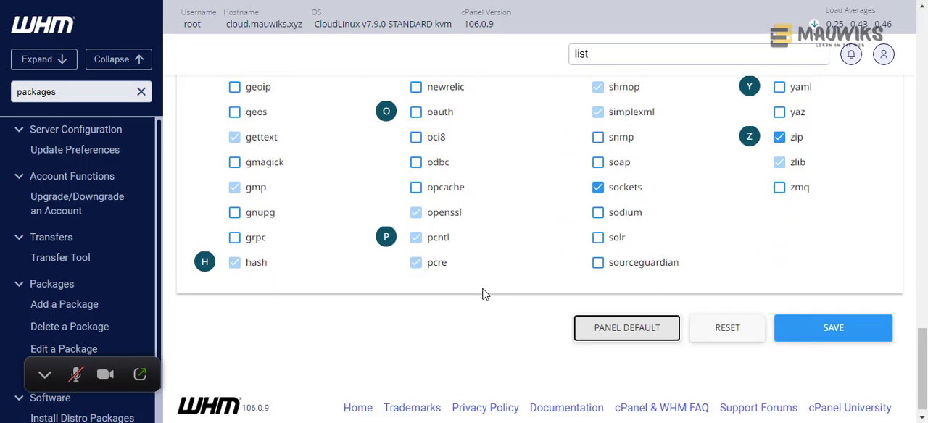
click(619, 319)
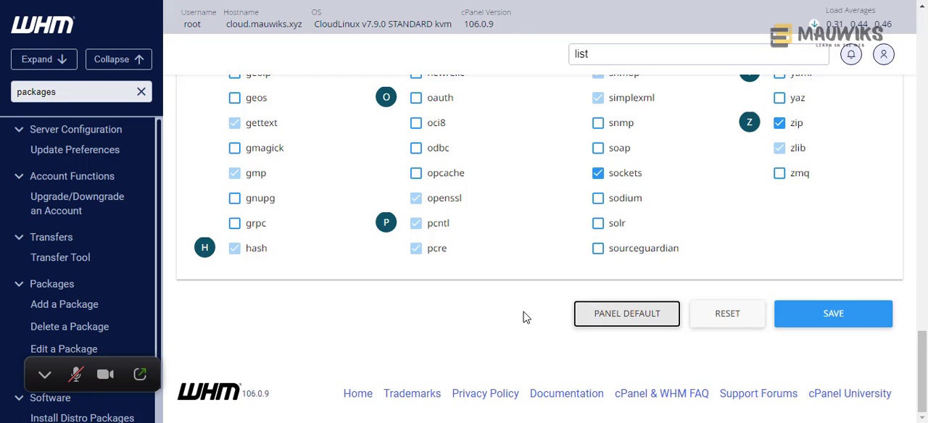
scroll(526, 316, up, 10)
scroll(526, 316, up, 5)
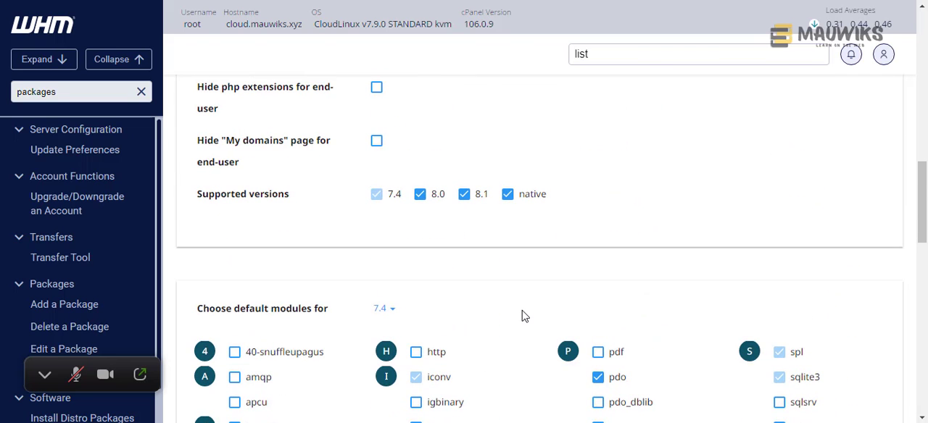
scroll(522, 316, down, 3)
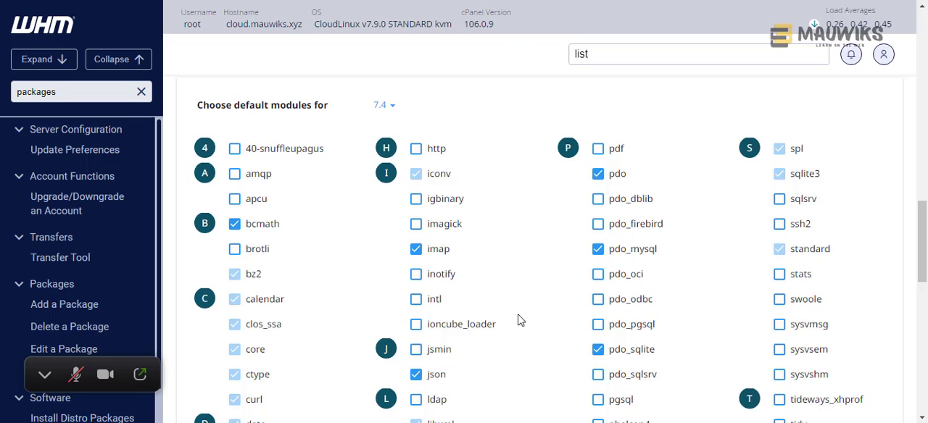
scroll(519, 320, down, 8)
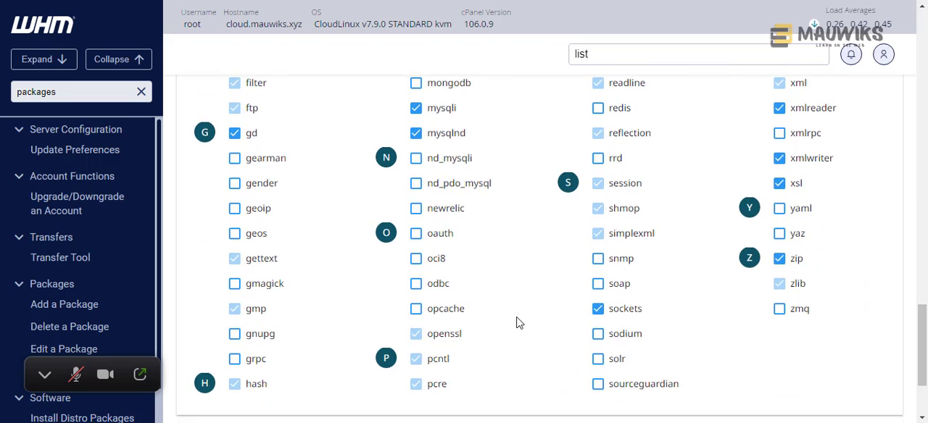
scroll(519, 323, down, 2)
scroll(516, 321, up, 3)
scroll(516, 323, down, 2)
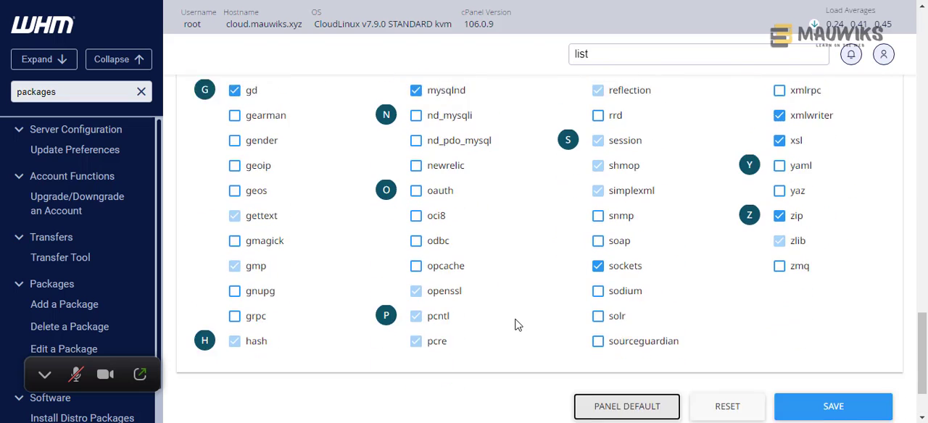
scroll(519, 326, down, 1)
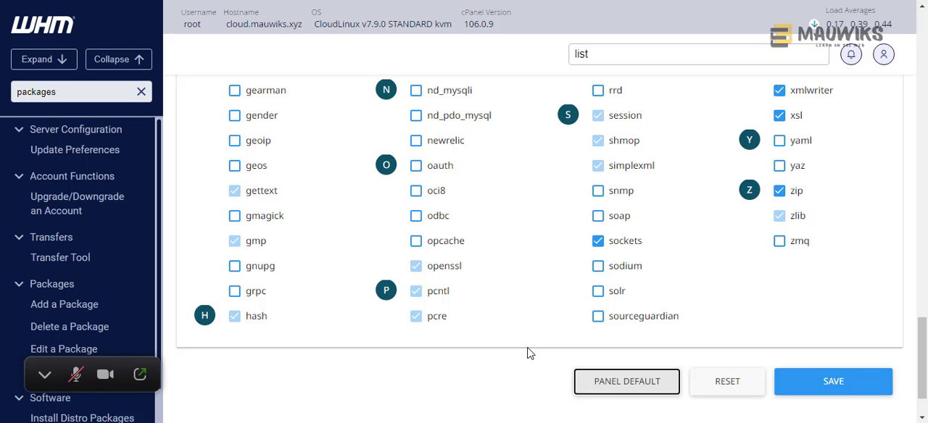
- Restore the panel default modules for PHP 7.4 once more and save the PHP Selector settings
scroll(530, 353, up, 9)
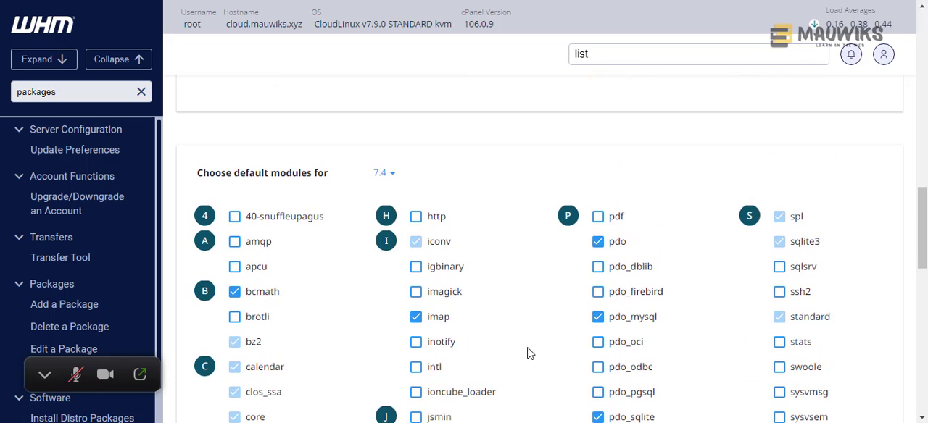
scroll(529, 353, down, 10)
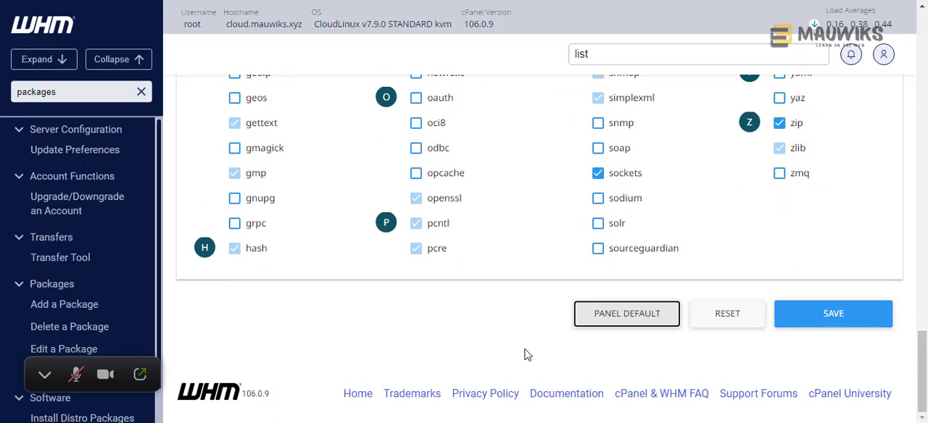
scroll(527, 355, up, 12)
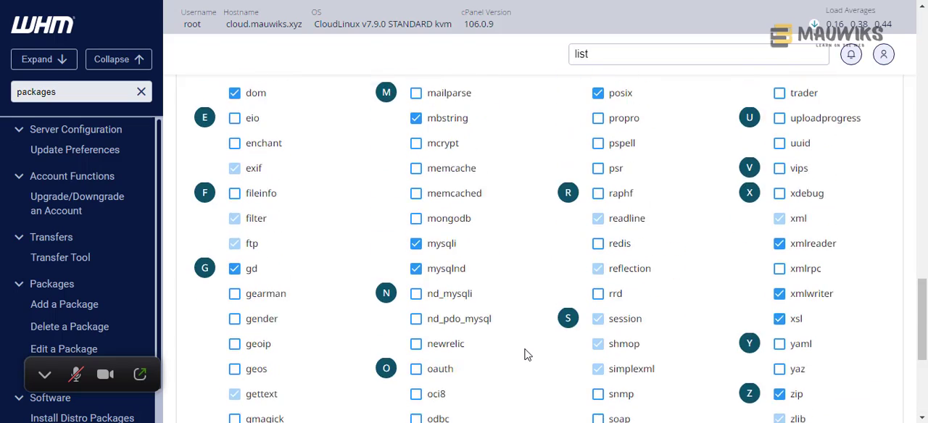
scroll(527, 354, down, 3)
scroll(527, 355, down, 8)
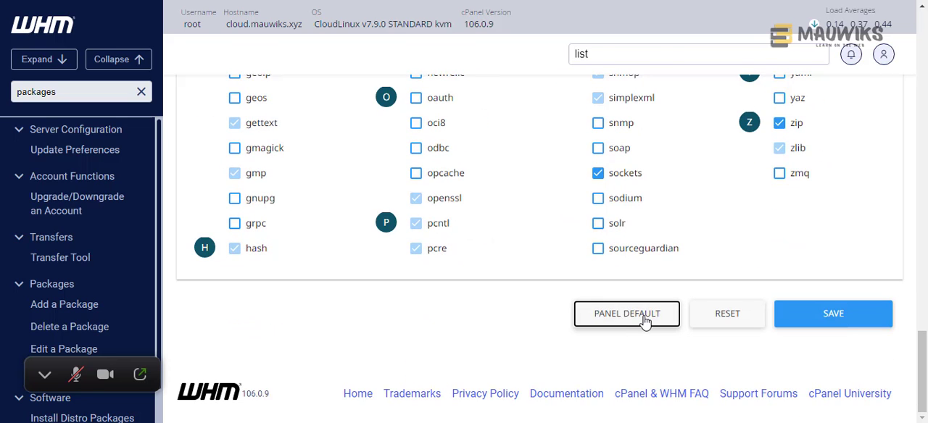
click(646, 321)
scroll(472, 312, up, 10)
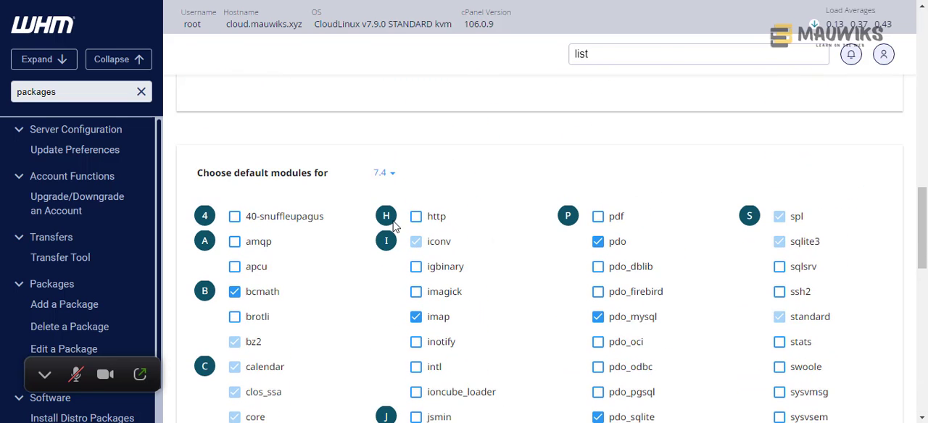
scroll(483, 321, down, 5)
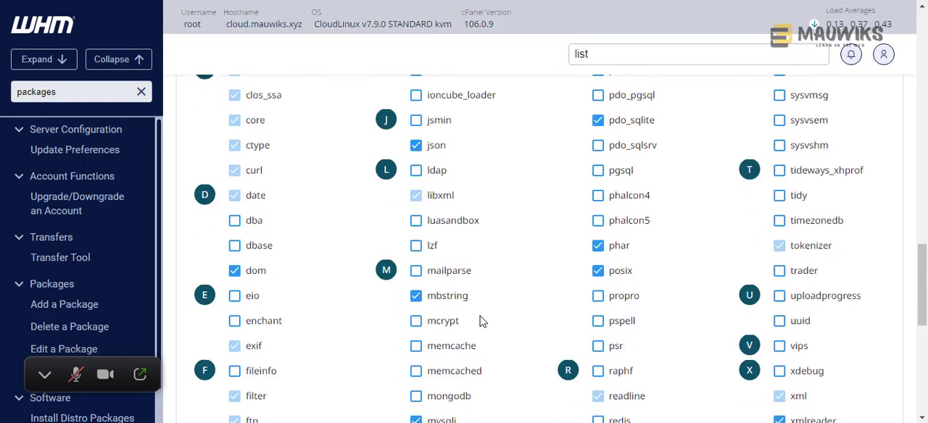
scroll(480, 321, down, 8)
click(801, 317)
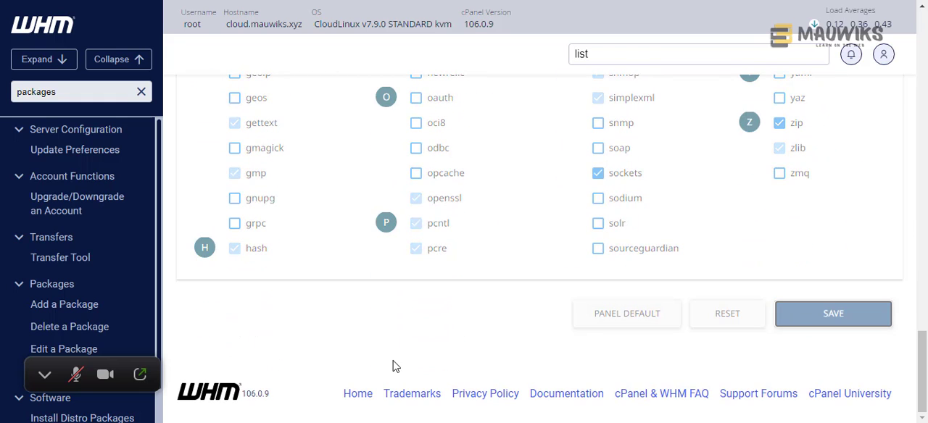
- Review the default PHP version, the supported versions and the PHP versions offered for choosing default modules
scroll(392, 366, up, 8)
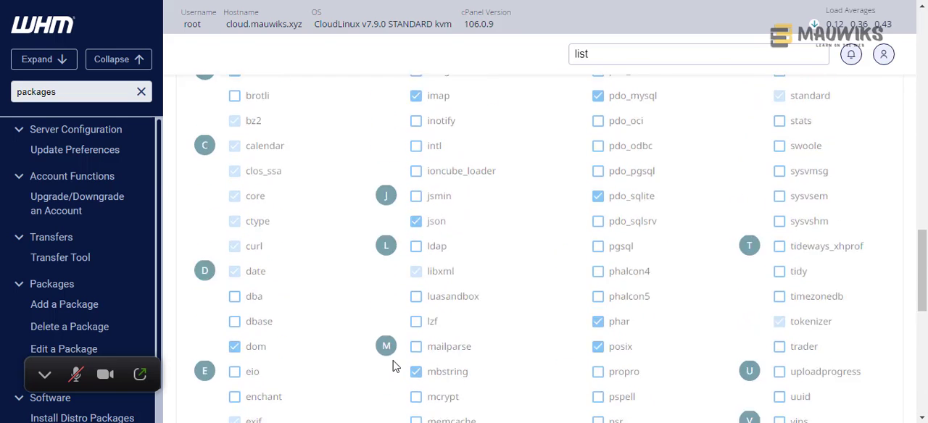
scroll(395, 366, up, 5)
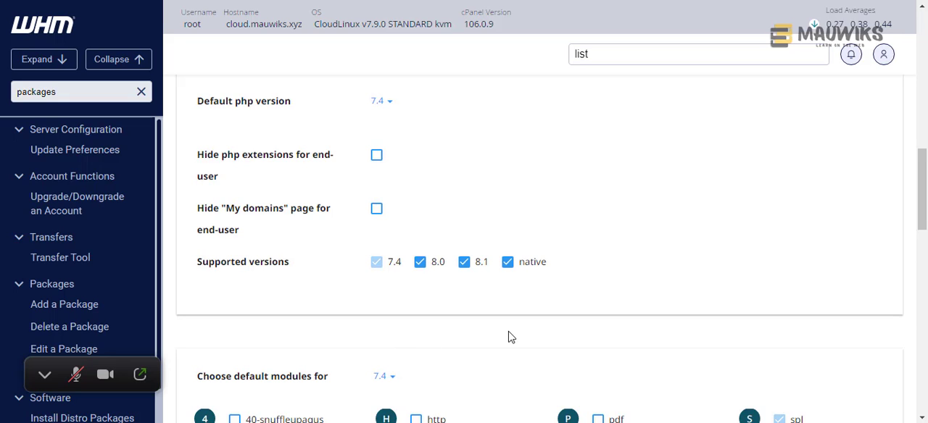
scroll(510, 338, down, 5)
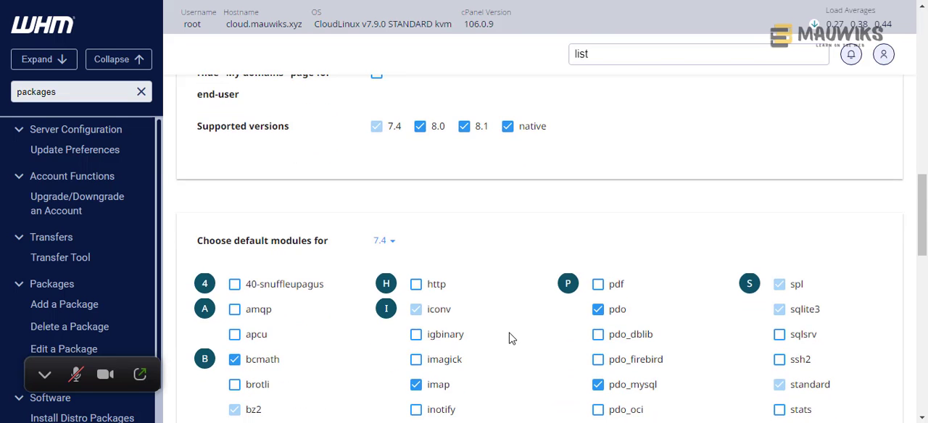
scroll(473, 322, up, 3)
scroll(473, 328, down, 10)
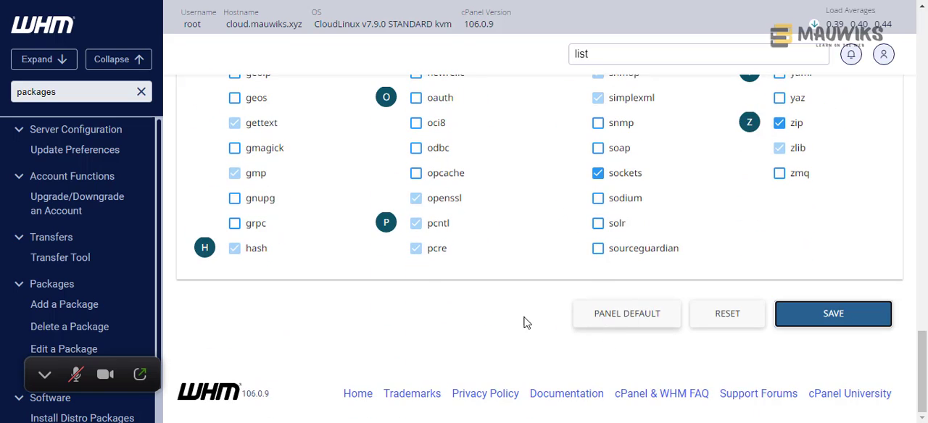
scroll(526, 308, up, 10)
scroll(526, 296, up, 2)
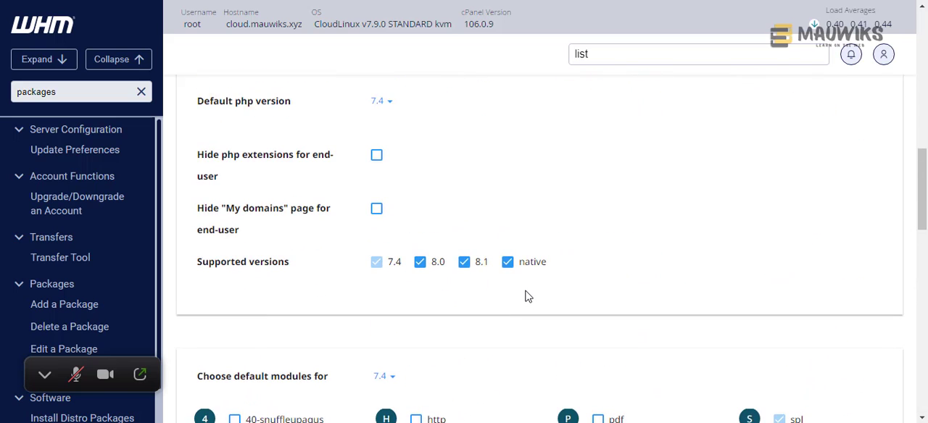
scroll(503, 314, down, 2)
click(390, 244)
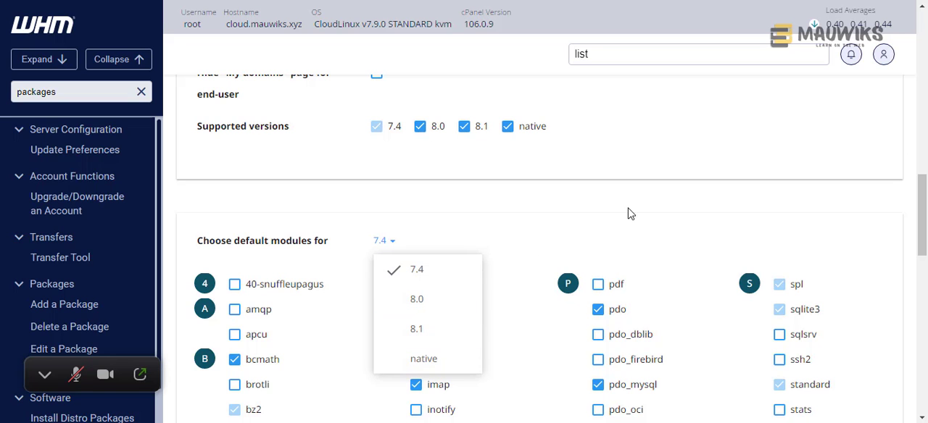
click(520, 247)
- Show the PHP Selector's domain overview and examine the PHP version, handler and available action for mauwiks.xyz
scroll(520, 250, up, 5)
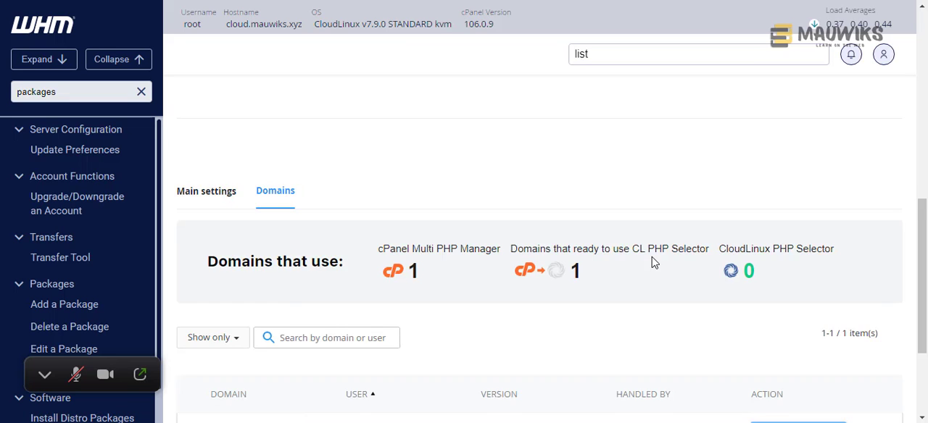
scroll(650, 261, down, 2)
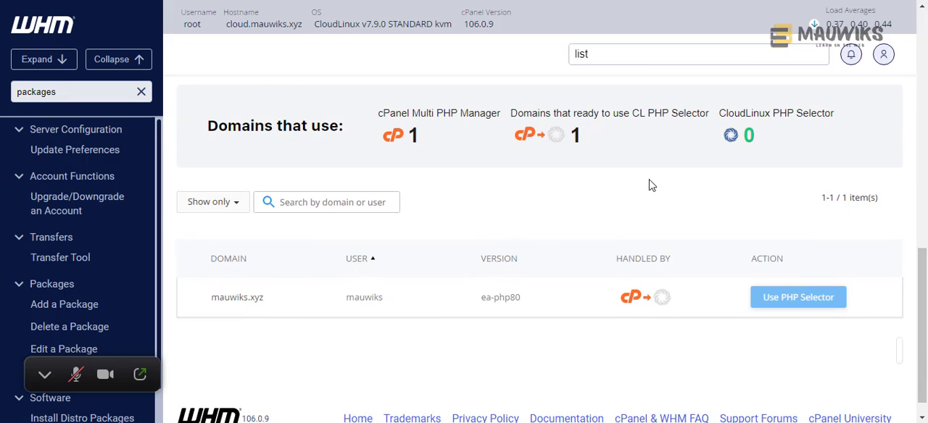
scroll(517, 229, up, 3)
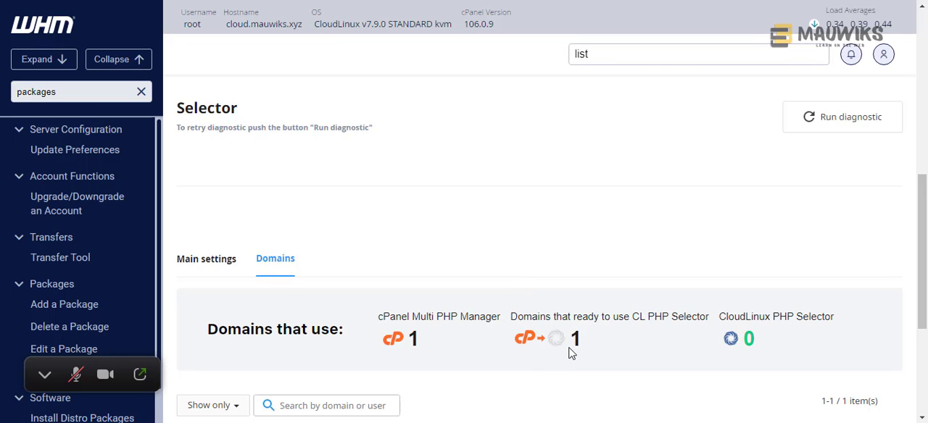
scroll(571, 348, down, 2)
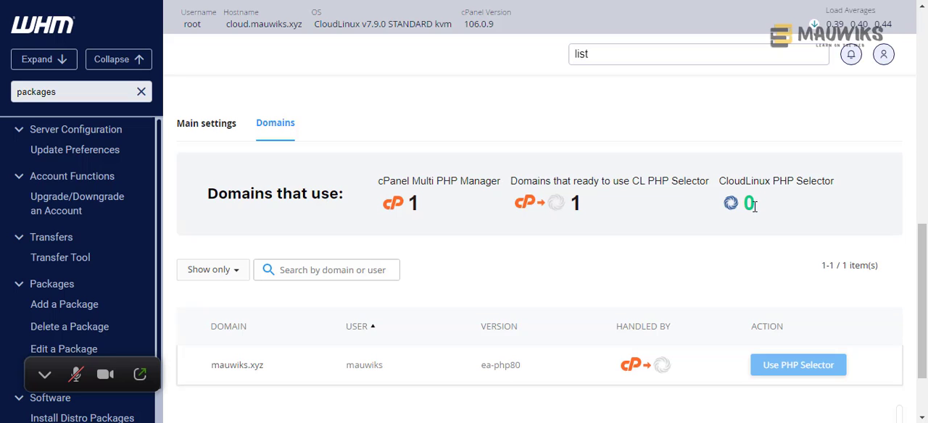
scroll(601, 307, down, 1)
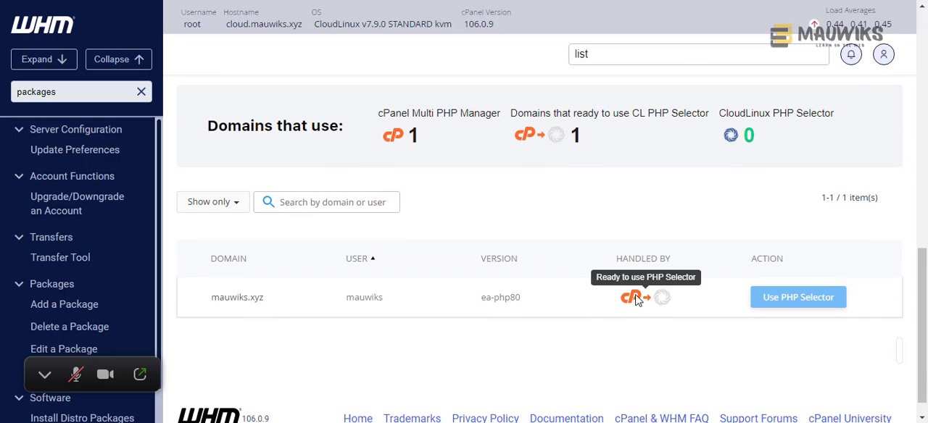
double_click(749, 135)
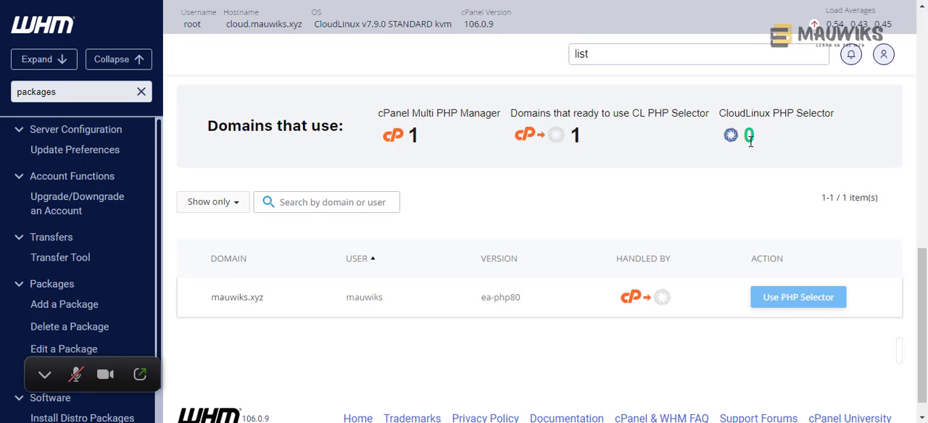
click(750, 139)
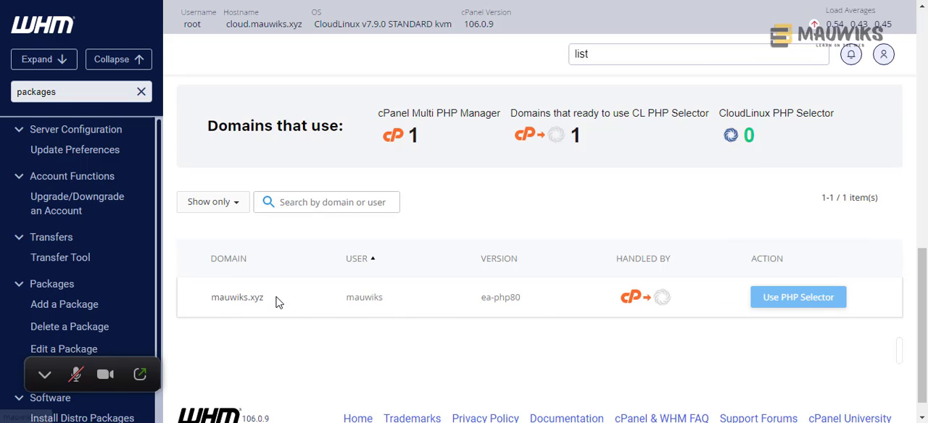
drag(271, 303, 195, 311)
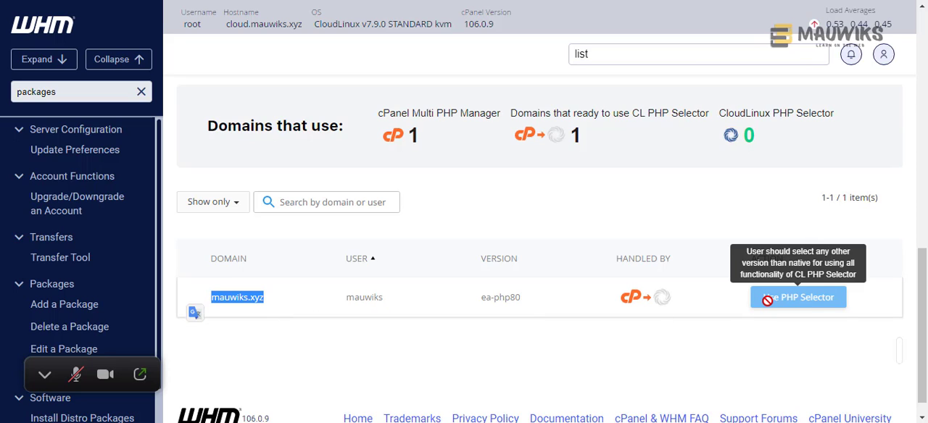
- Open the List Accounts page separately and launch cPanel for the mauwiks.xyz account
click(614, 54)
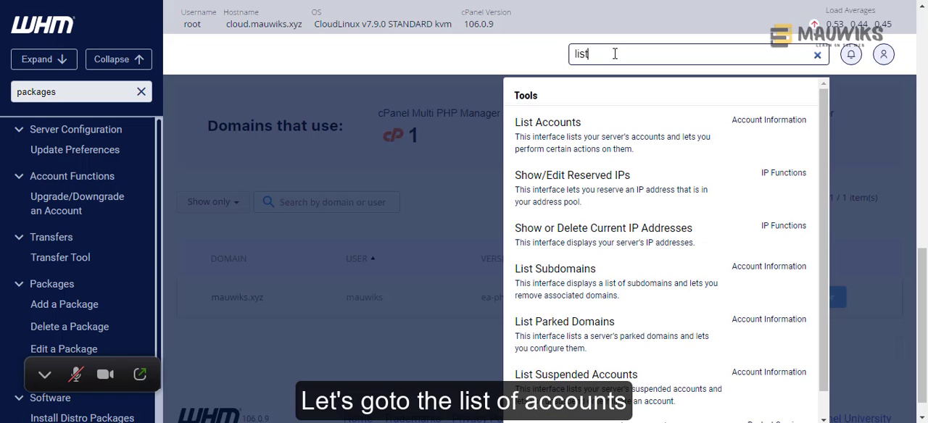
right_click(562, 137)
click(579, 146)
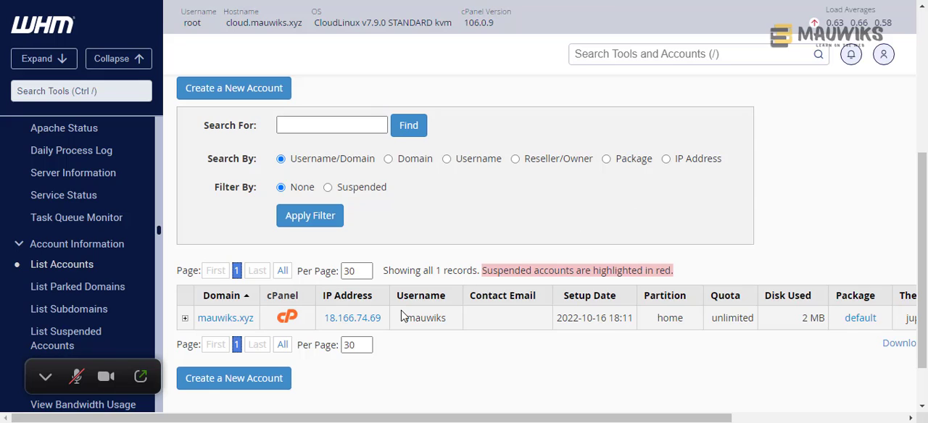
click(284, 319)
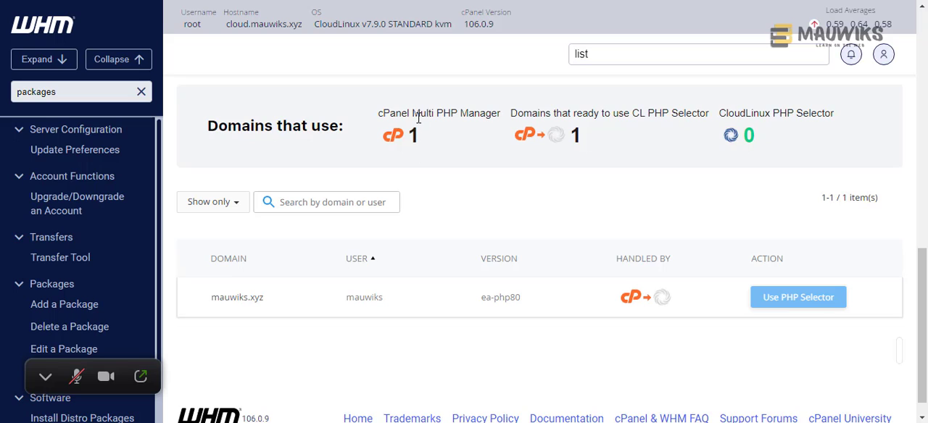
- Compare the domain counts for cPanel Multi PHP Manager and CloudLinux PHP Selector in the domain overview
drag(412, 113, 502, 114)
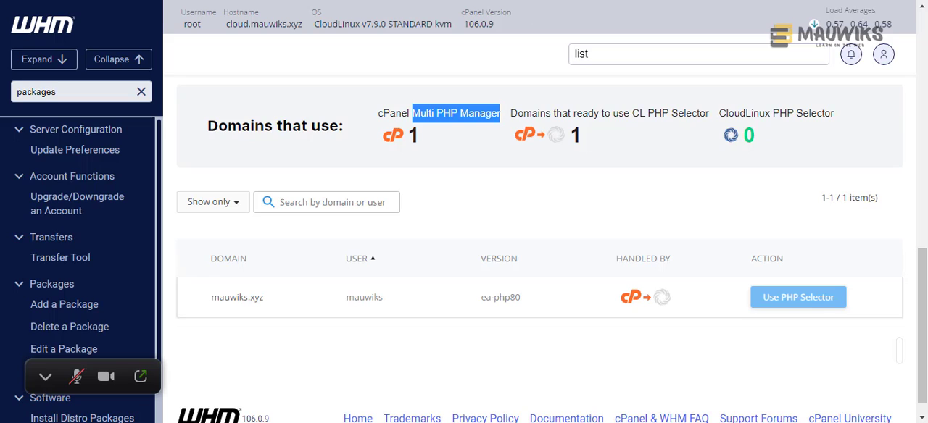
drag(720, 113, 859, 124)
click(786, 124)
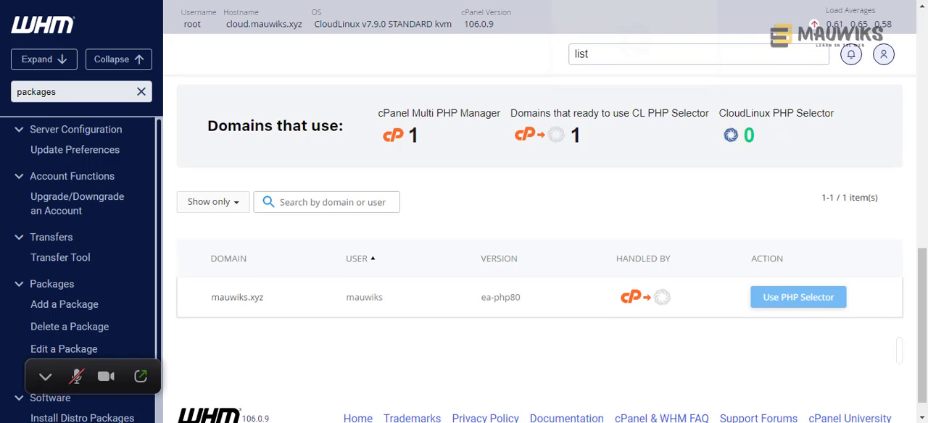
- Switch to the cPanel Tools page of the mauwiks.xyz account
click(601, 0)
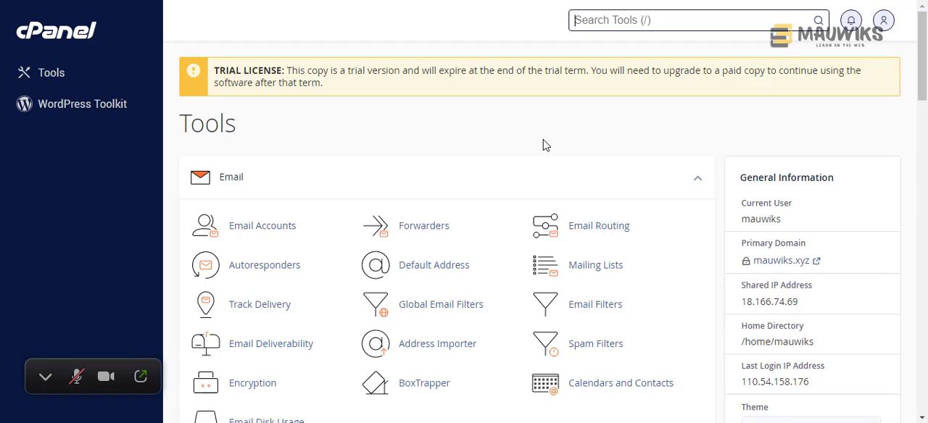
key(/)
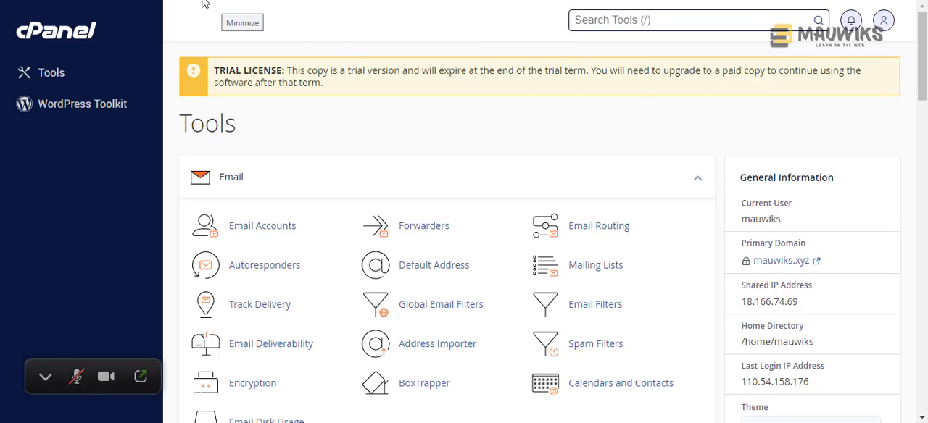
click(232, 45)
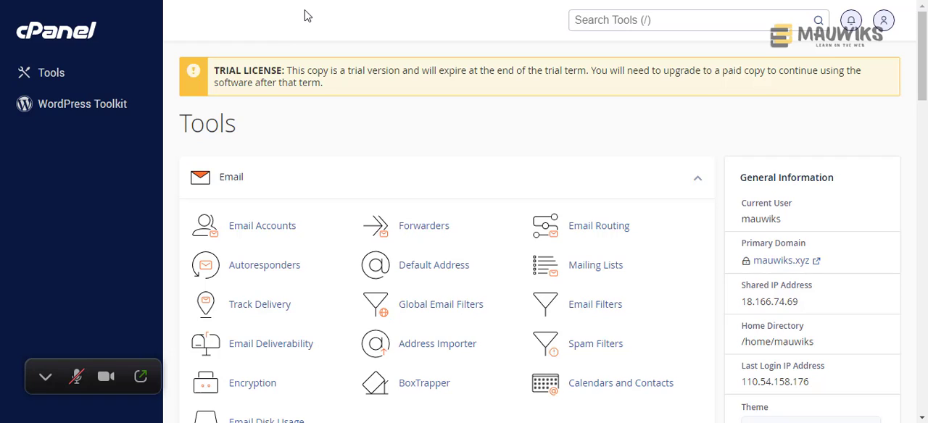
- Search the cPanel tools for "php" and open MultiPHP Manager
click(591, 21)
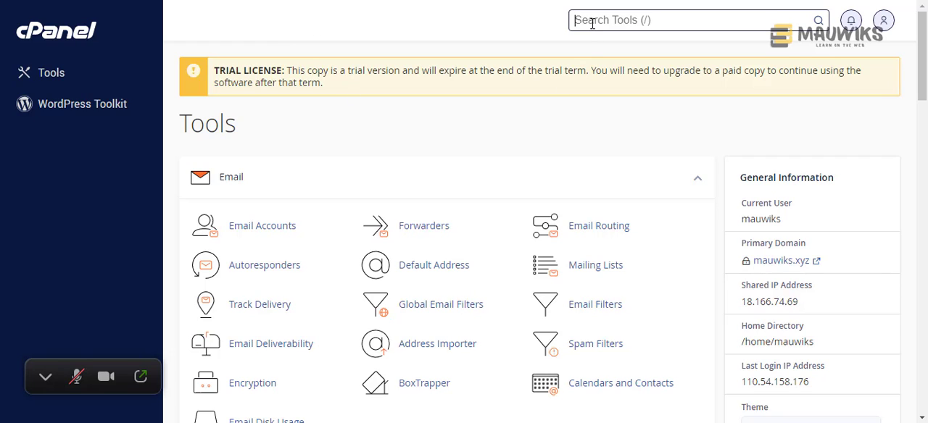
double_click(765, 219)
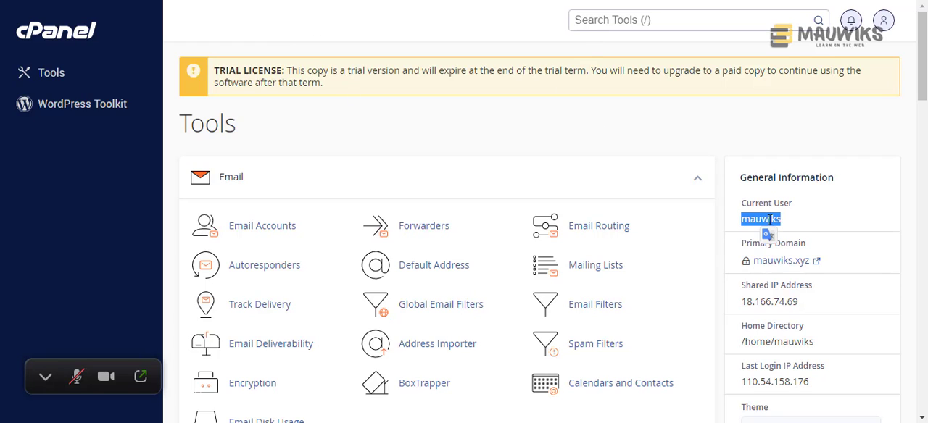
click(608, 22)
text(php)
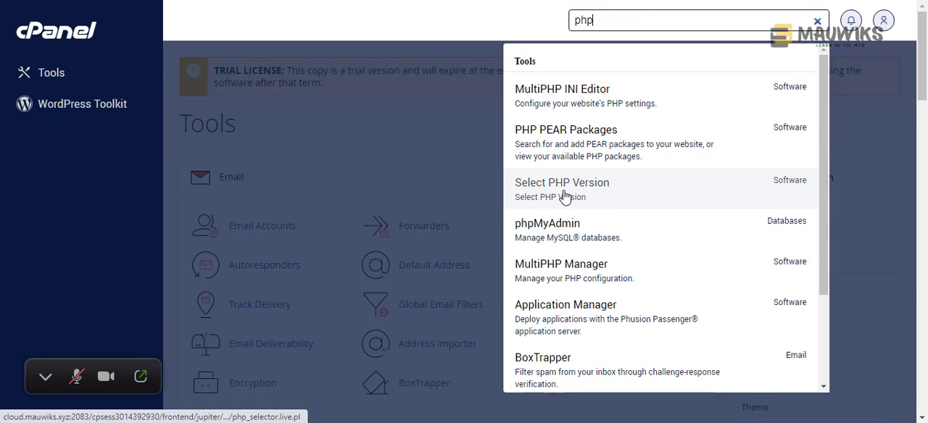
click(571, 281)
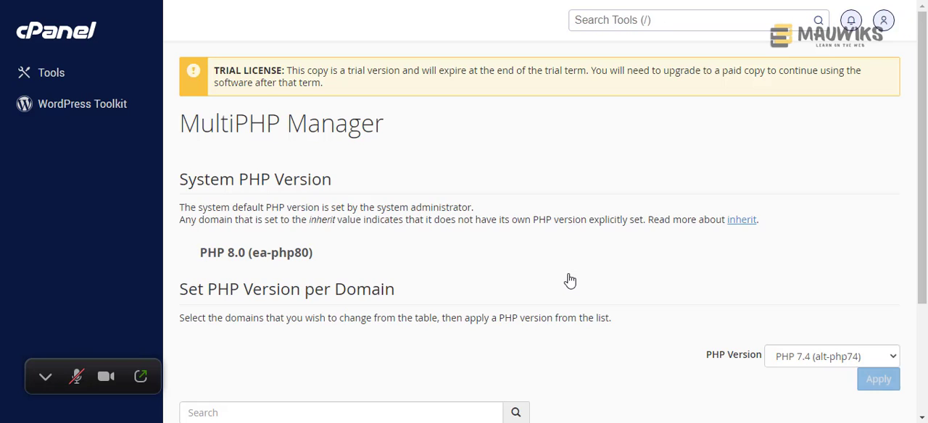
- Examine the PHP version assigned to mauwiks.xyz and the PHP versions offered for it in MultiPHP Manager
scroll(571, 283, down, 2)
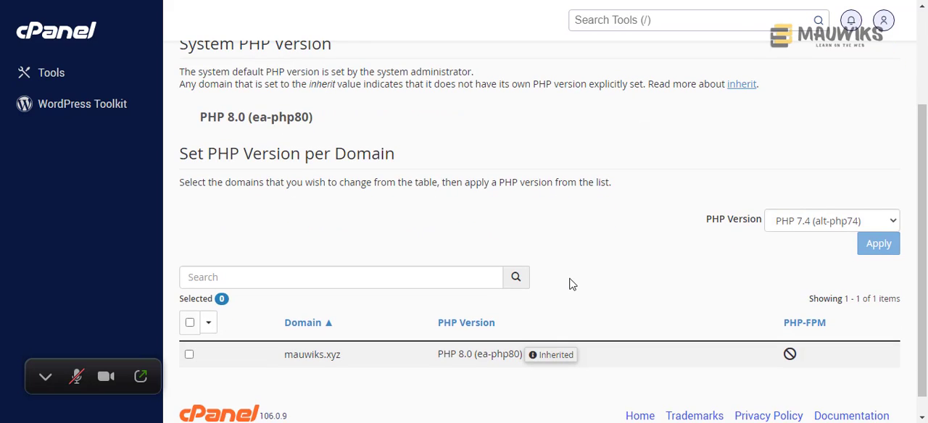
scroll(572, 284, down, 1)
scroll(572, 285, up, 1)
scroll(573, 288, down, 1)
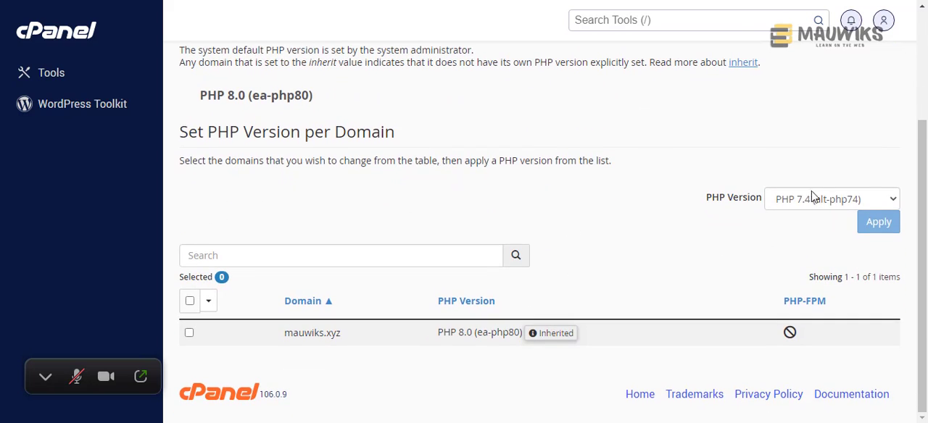
click(812, 199)
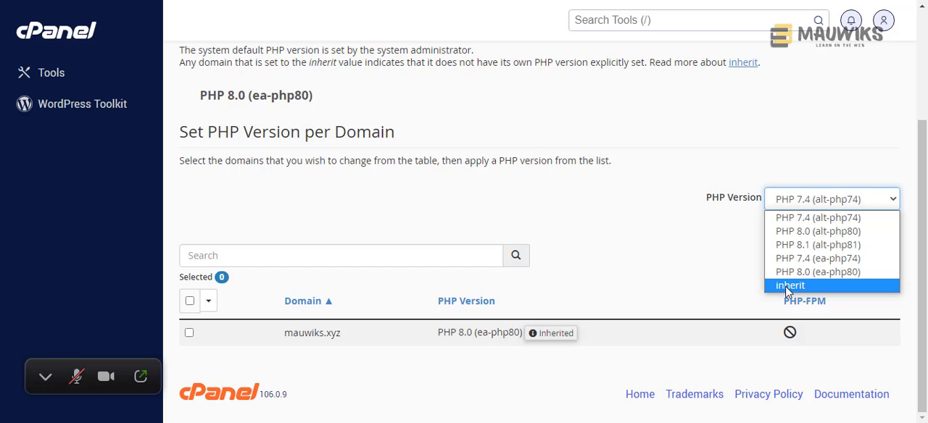
click(678, 248)
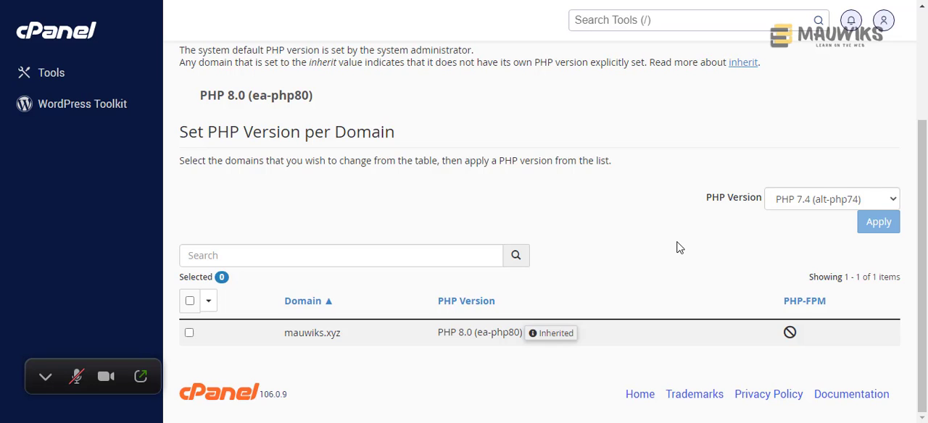
- Search the cPanel tools for "php" and open Select PHP Version
scroll(678, 248, up, 3)
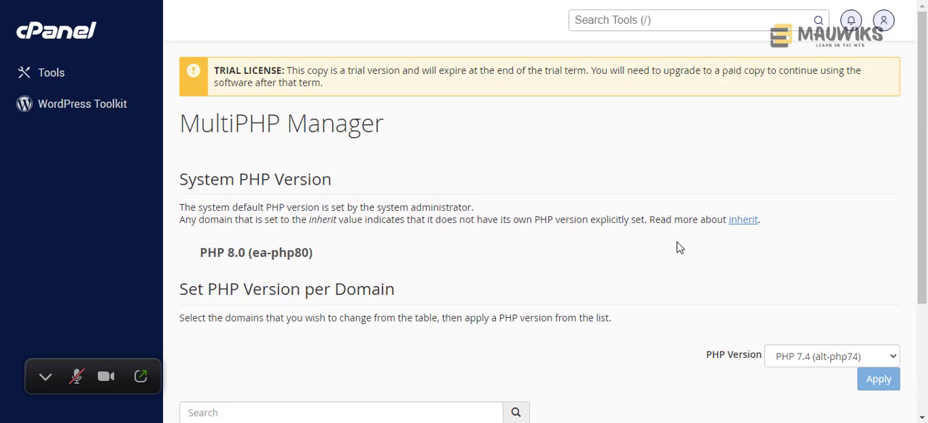
click(638, 20)
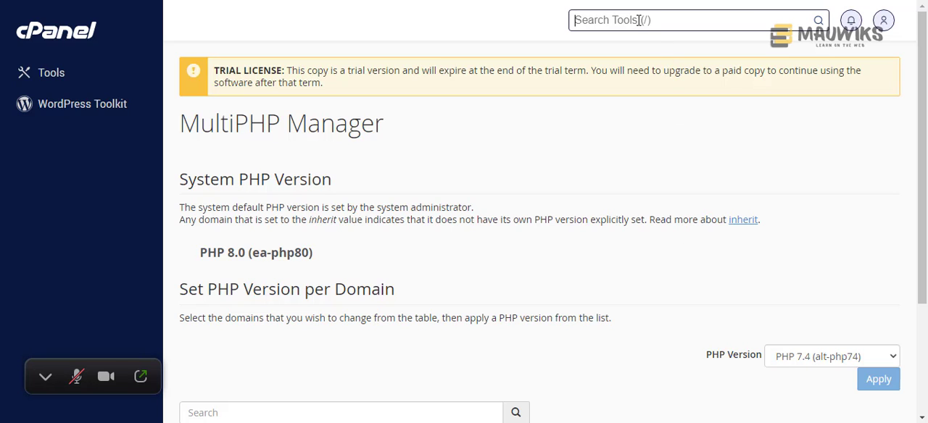
text(php)
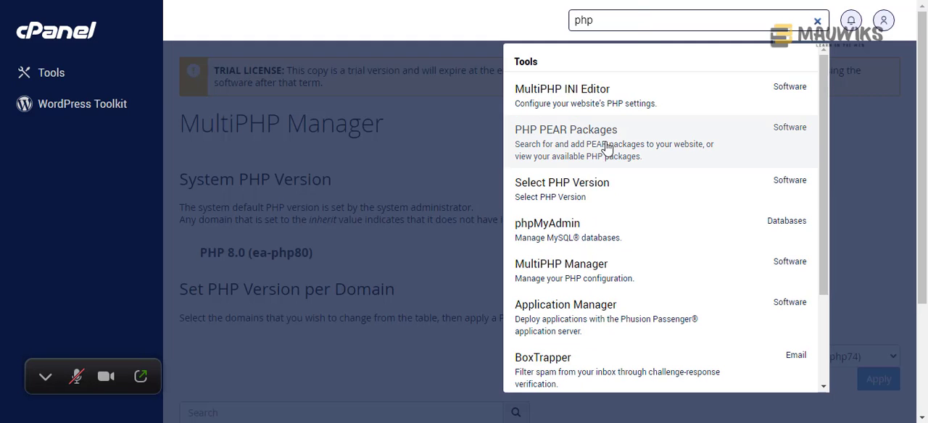
click(574, 197)
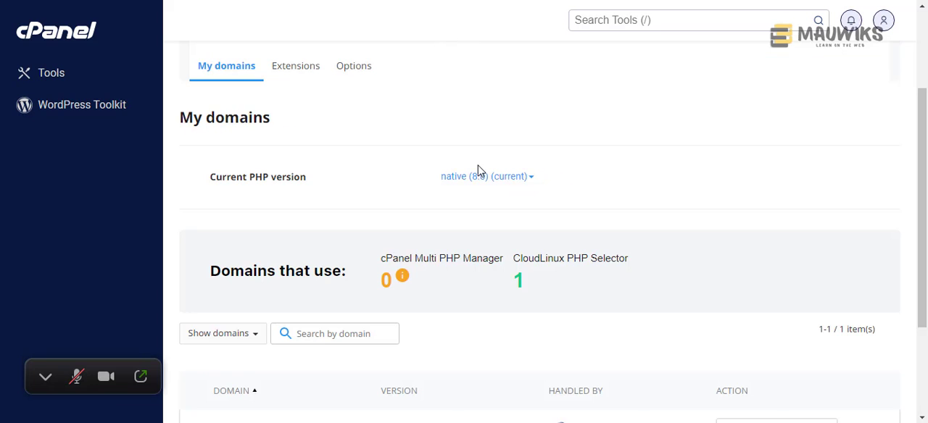
- Check the current PHP version and the CloudLinux PHP Selector domain count under My domains in cPanel
scroll(476, 176, up, 2)
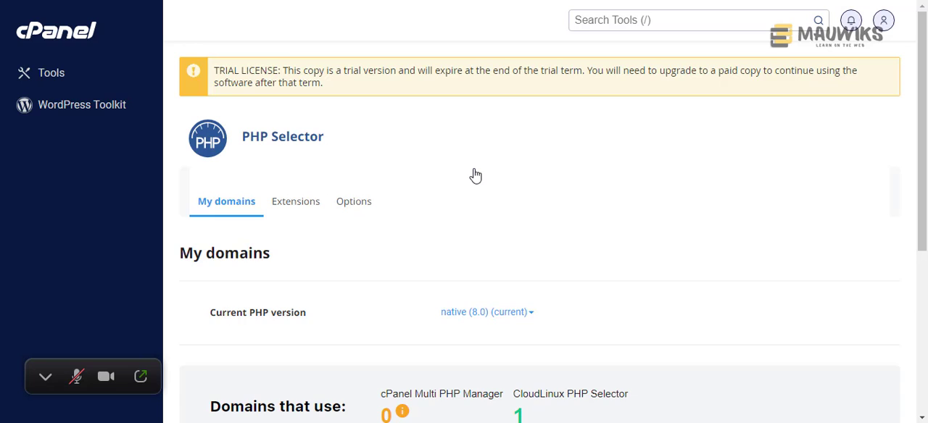
scroll(475, 177, down, 2)
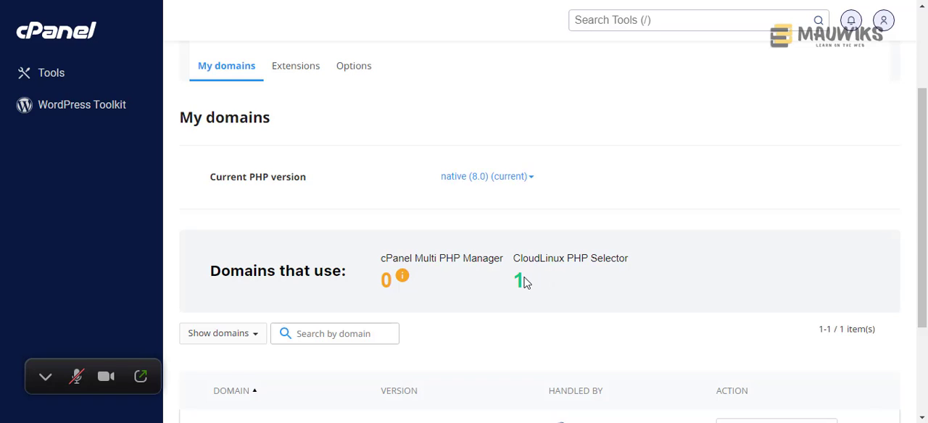
drag(514, 261, 674, 267)
drag(532, 290, 518, 283)
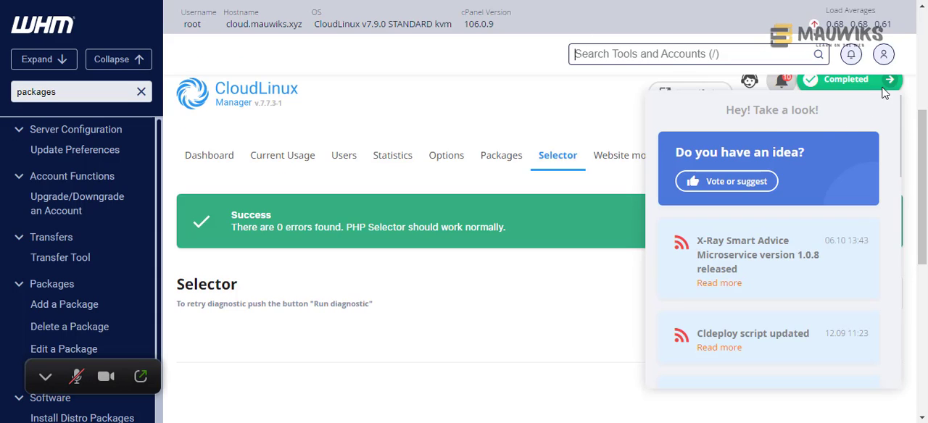
- Review the domain usage counts and the mauwiks.xyz entry in WHM's CloudLinux Manager, including the note on its available action
click(588, 112)
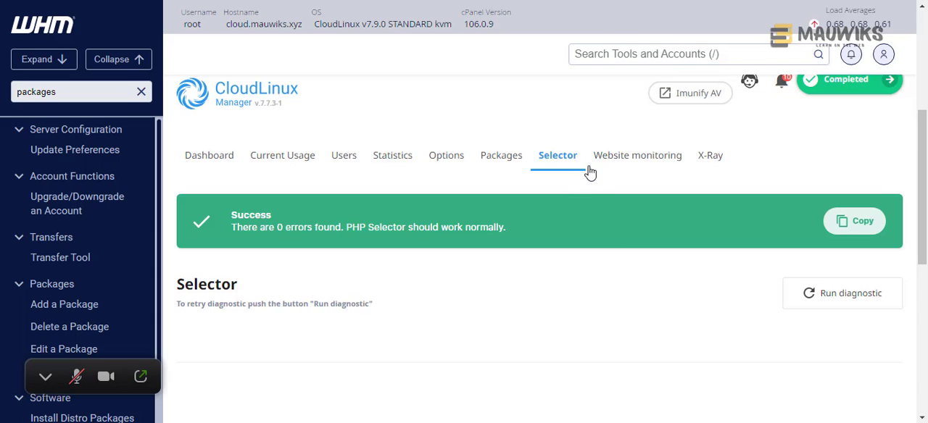
scroll(588, 174, down, 5)
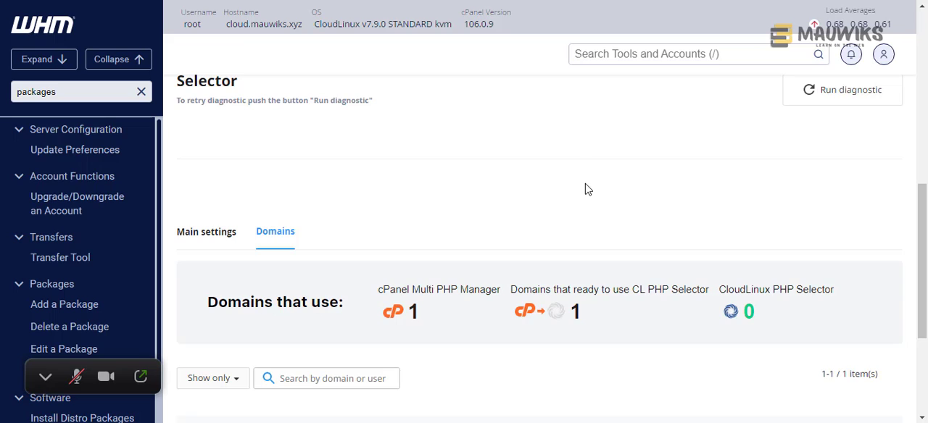
scroll(584, 188, up, 5)
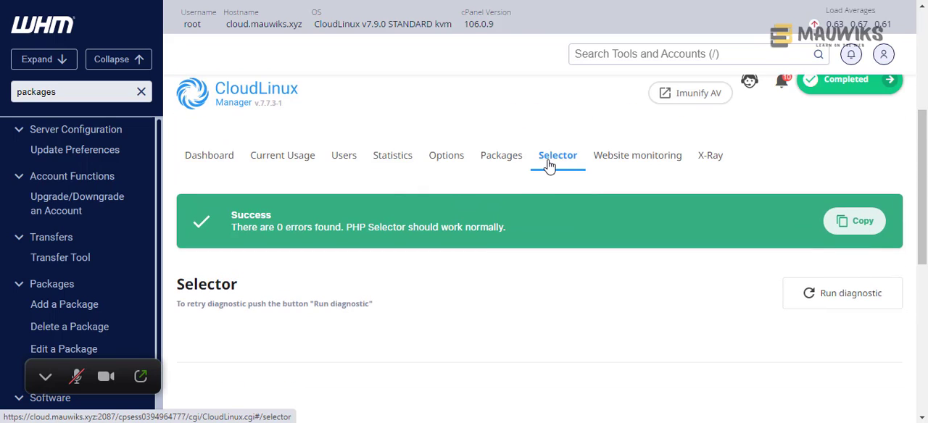
scroll(538, 203, down, 3)
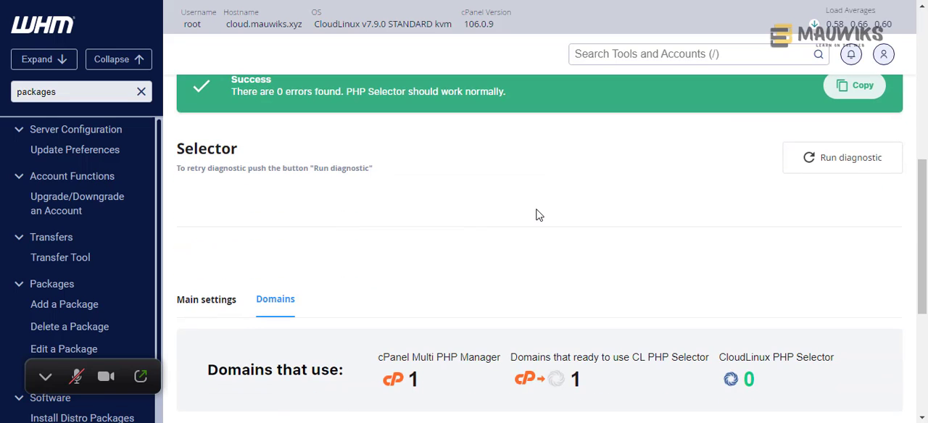
scroll(539, 218, down, 3)
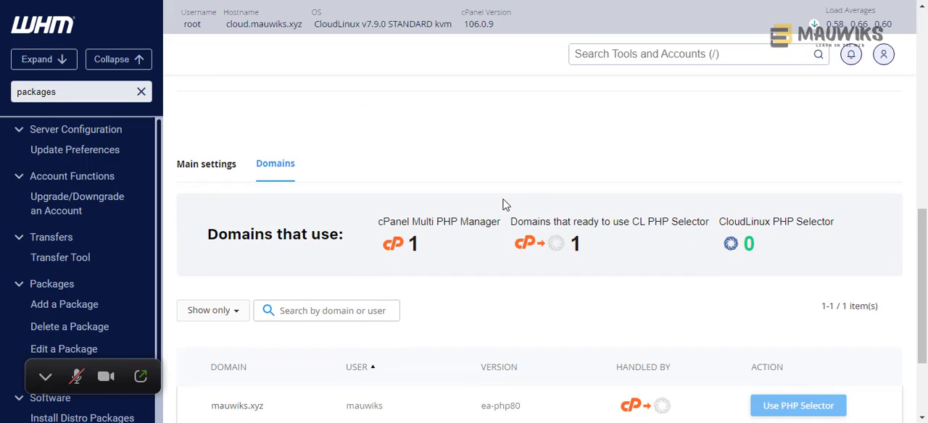
scroll(500, 207, down, 2)
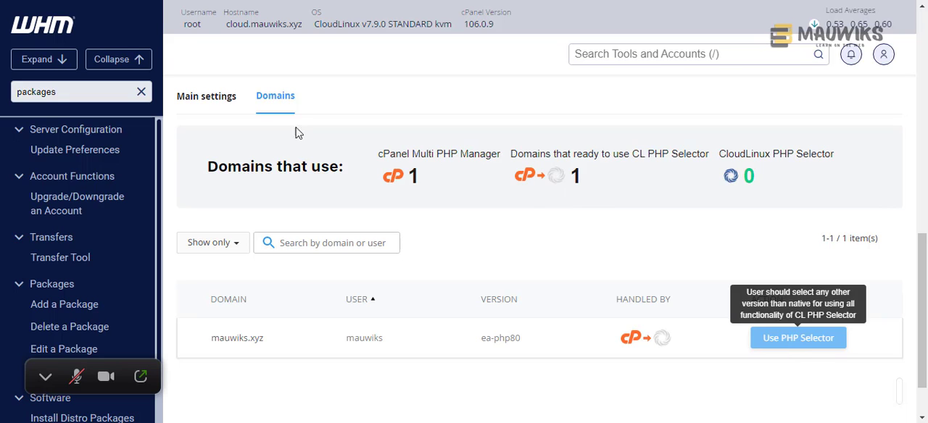
- Return to cPanel's PHP Selector and check the version and handler listed for mauwiks.xyz
click(63, 0)
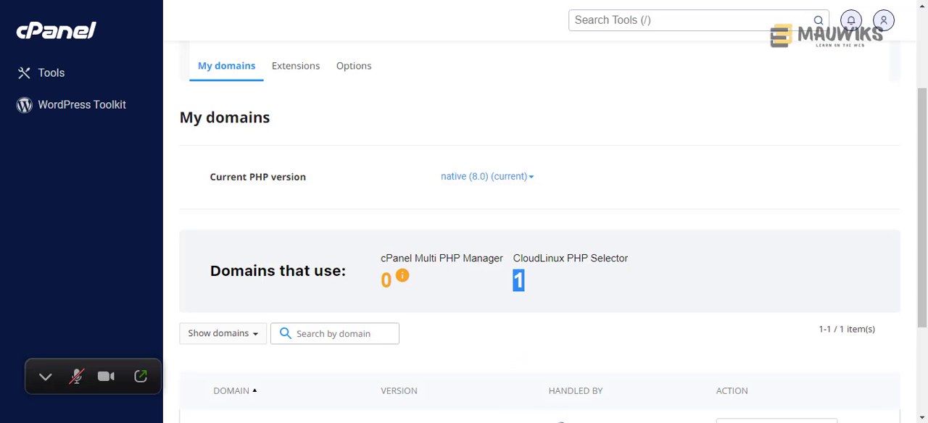
click(574, 212)
scroll(544, 276, down, 3)
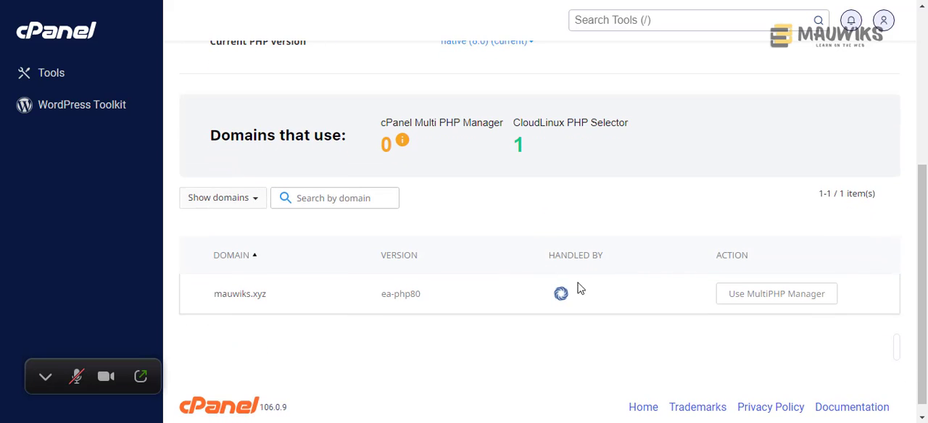
scroll(570, 309, up, 5)
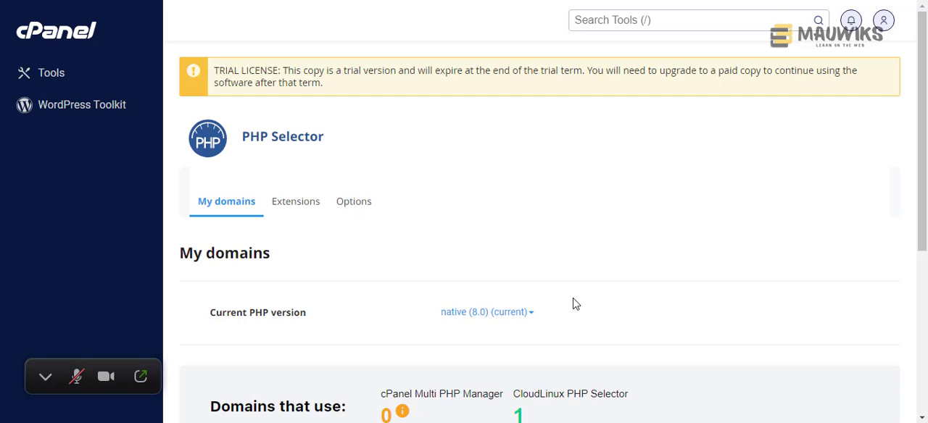
scroll(572, 305, down, 3)
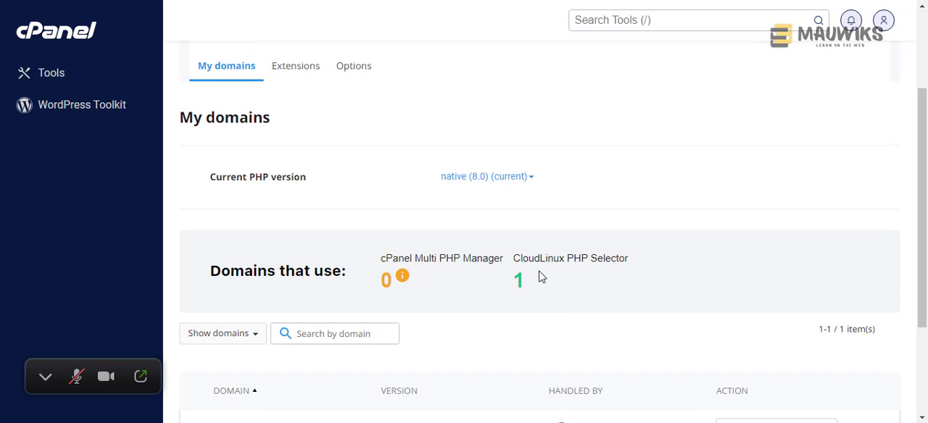
- Switch to WHM, reload CloudLinux Manager's Selector page, dismiss the news popup and recheck the domain usage counts
click(511, 0)
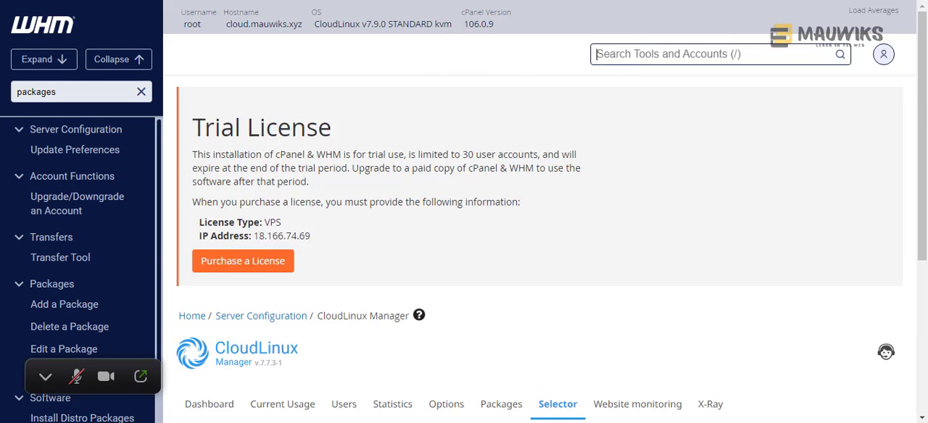
scroll(603, 224, down, 4)
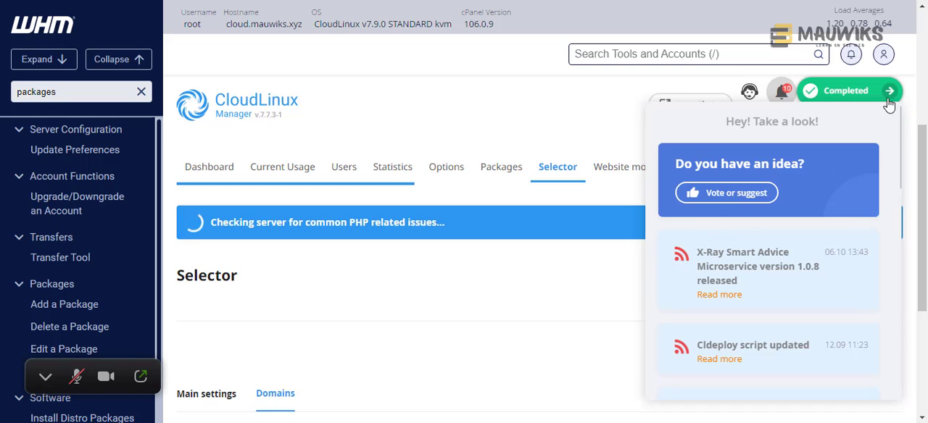
scroll(790, 220, down, 3)
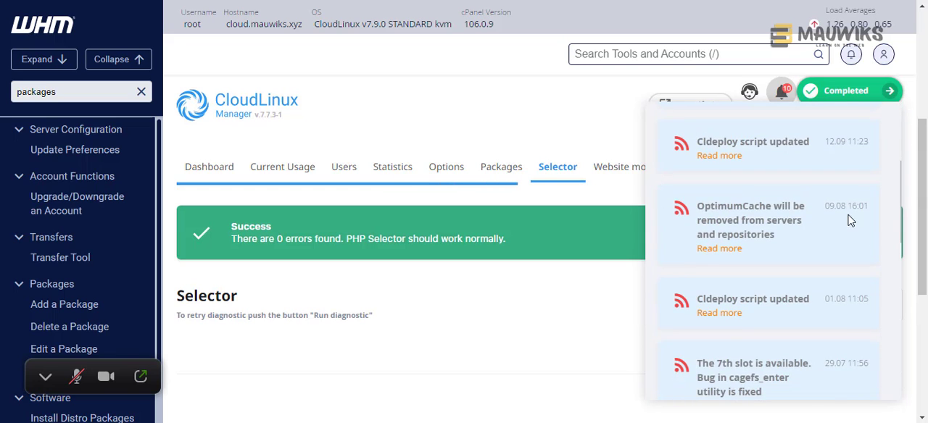
scroll(830, 218, up, 3)
click(537, 298)
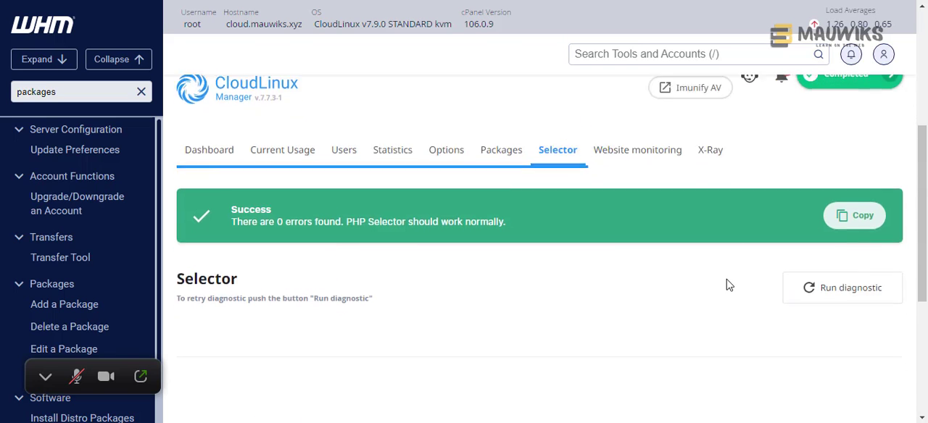
scroll(725, 281, down, 3)
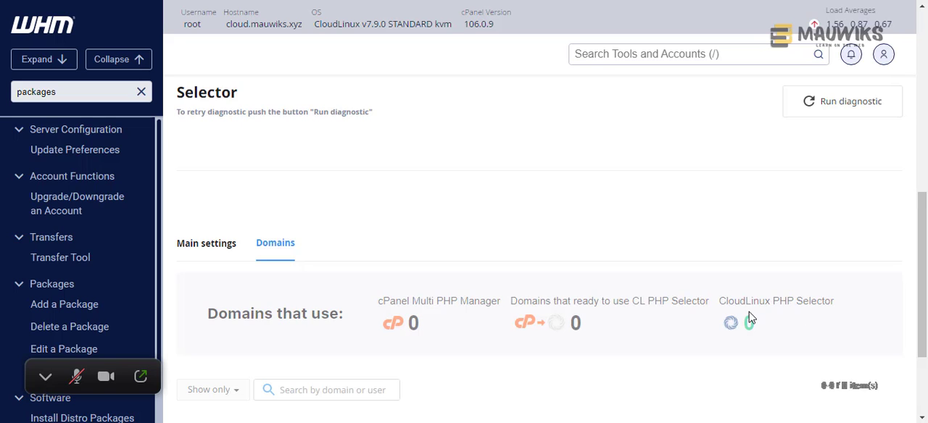
scroll(742, 319, down, 1)
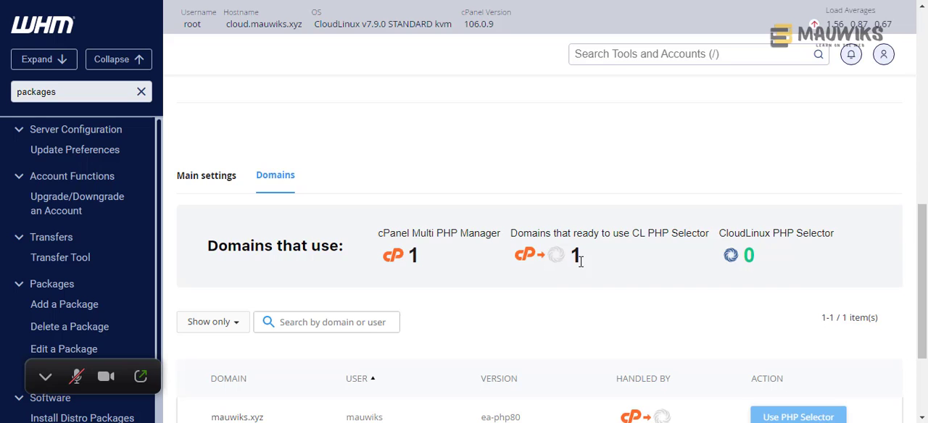
scroll(576, 264, down, 2)
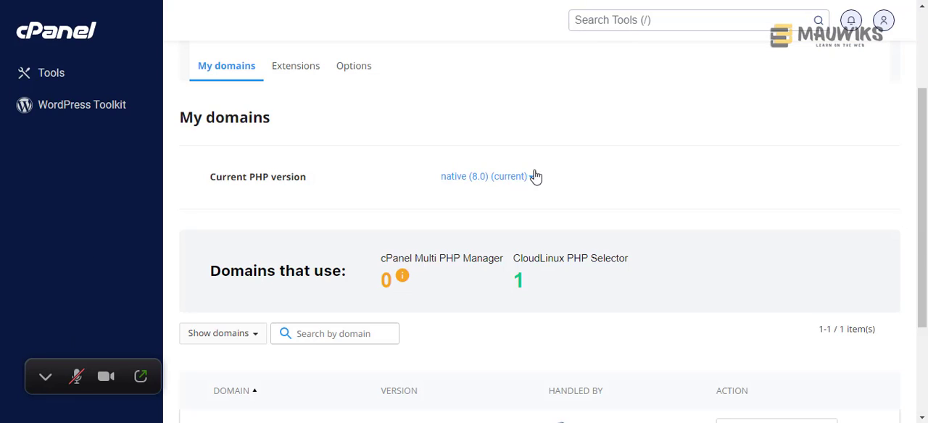
- Switch to cPanel's PHP Selector and choose 7.4 as the current PHP version
scroll(543, 179, down, 1)
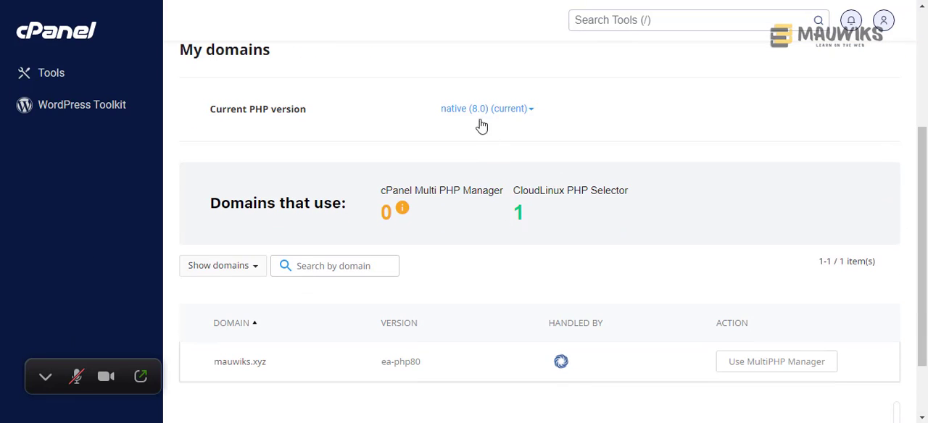
click(482, 112)
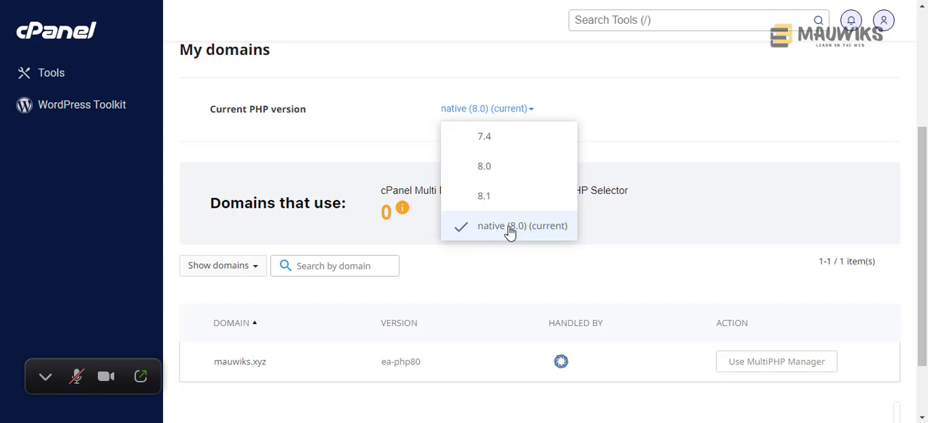
click(484, 138)
click(495, 111)
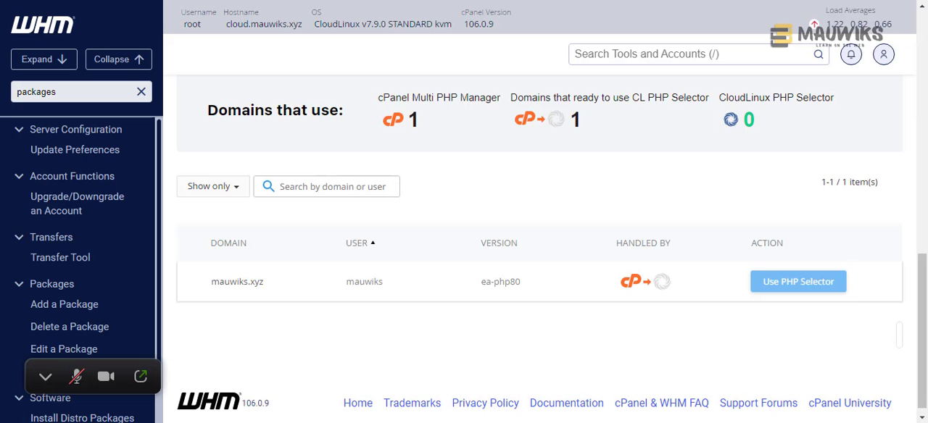
- Reload CloudLinux Manager in WHM, then look over the selectable PHP versions in cPanel's PHP Selector
key(F5)
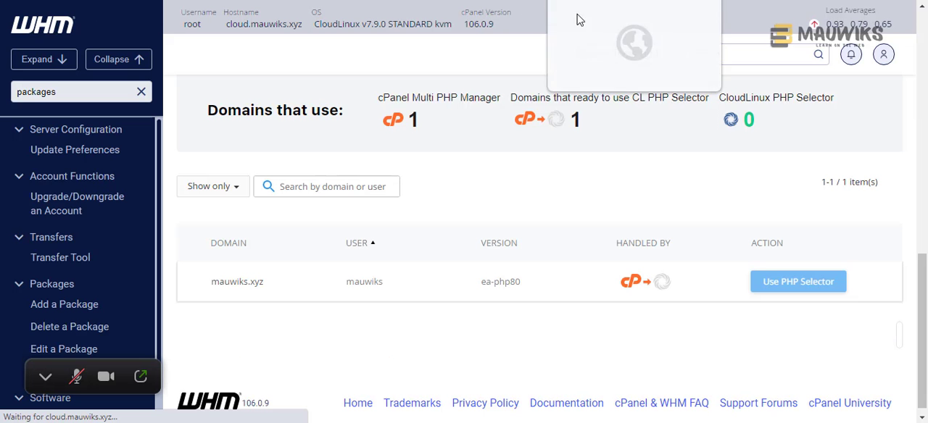
scroll(533, 167, up, 1)
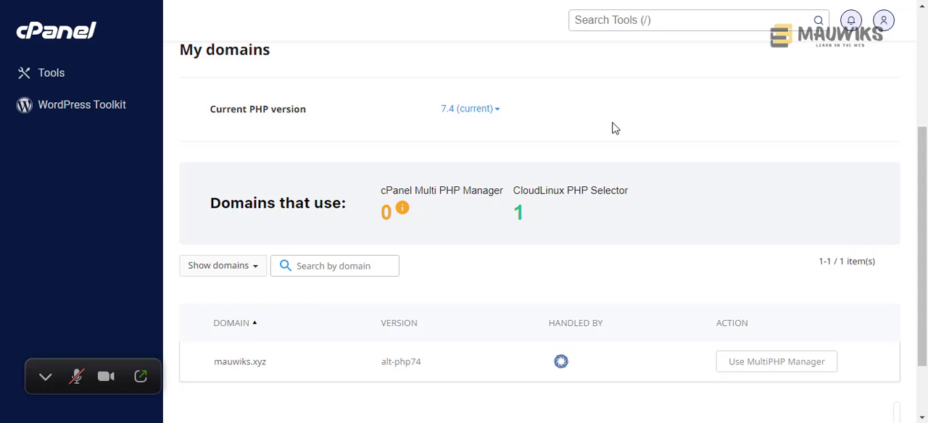
click(492, 124)
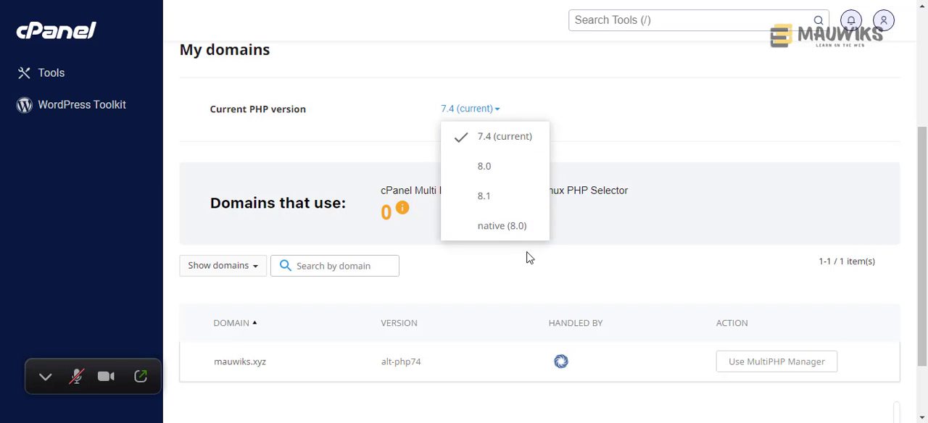
click(555, 129)
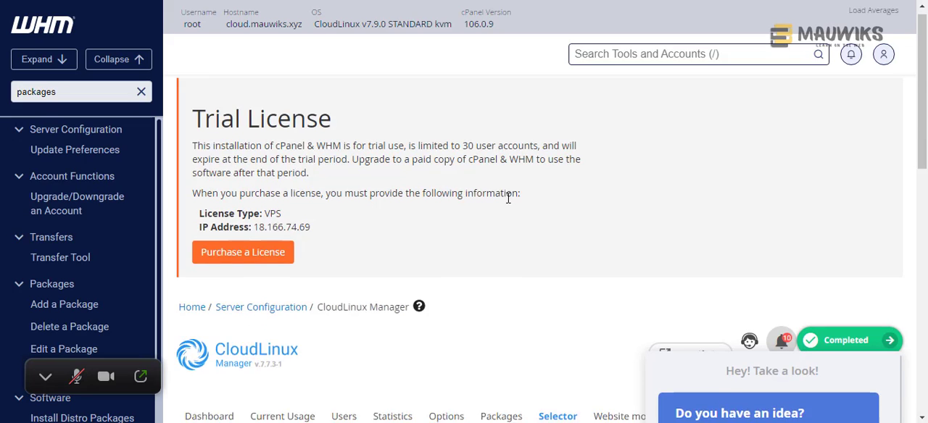
- Return to WHM, dismiss the news popup and compare the Selector's domain usage and mauwiks.xyz handler with cPanel's PHP Selector
scroll(504, 195, down, 3)
scroll(502, 192, down, 1)
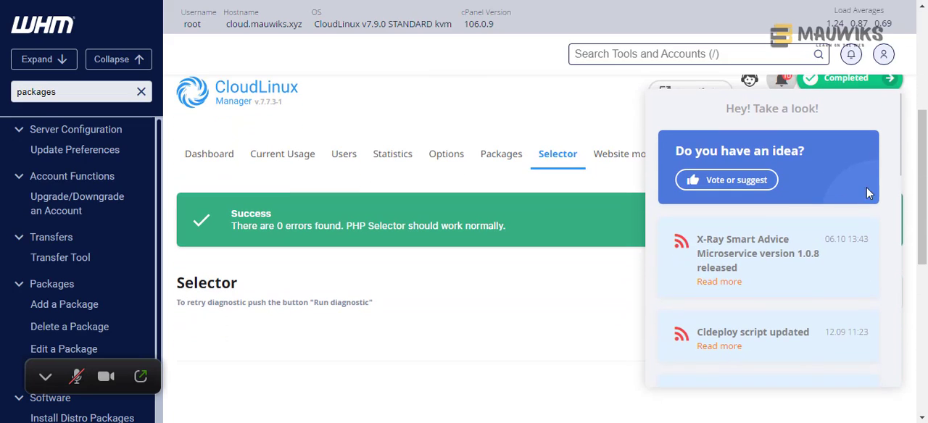
click(905, 94)
scroll(627, 251, down, 5)
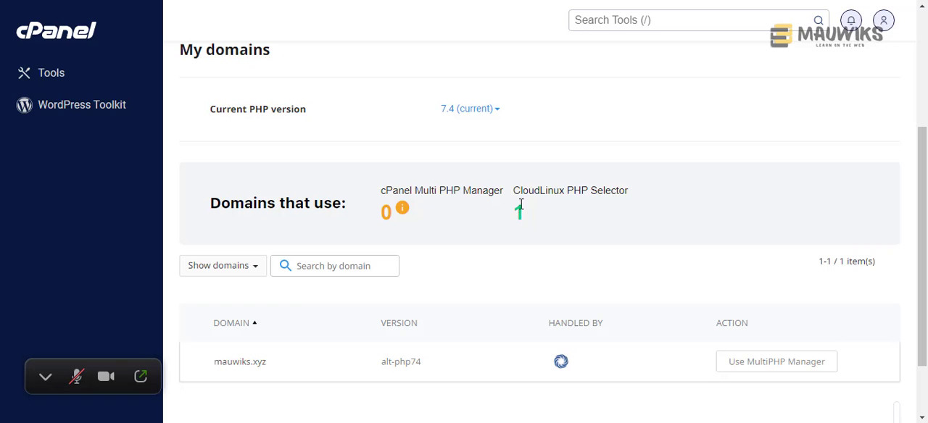
mouse_move(402, 210)
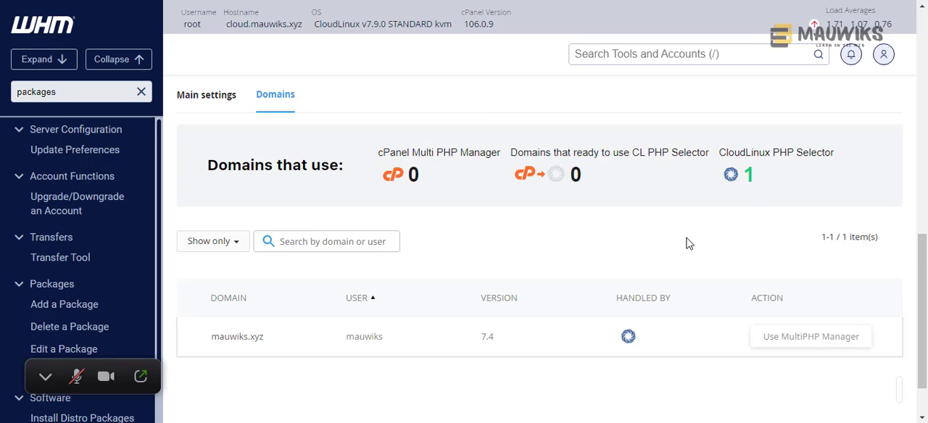
scroll(685, 243, down, 1)
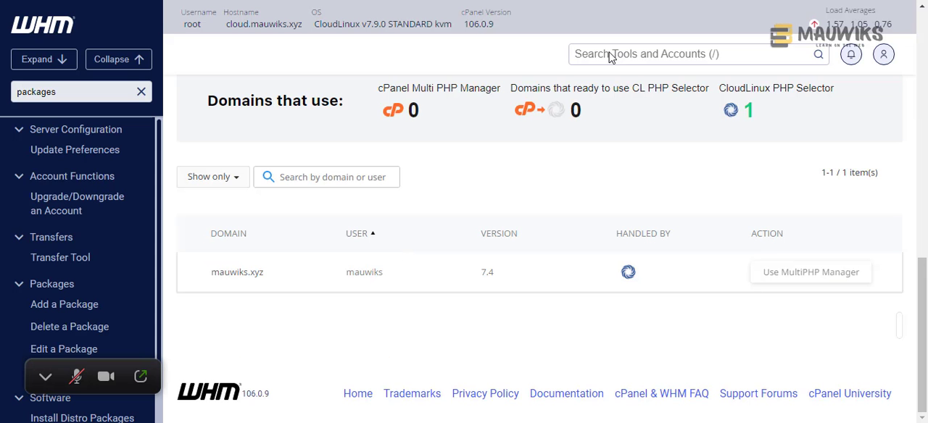
- Open the Website monitoring page of CloudLinux Manager
scroll(636, 184, up, 6)
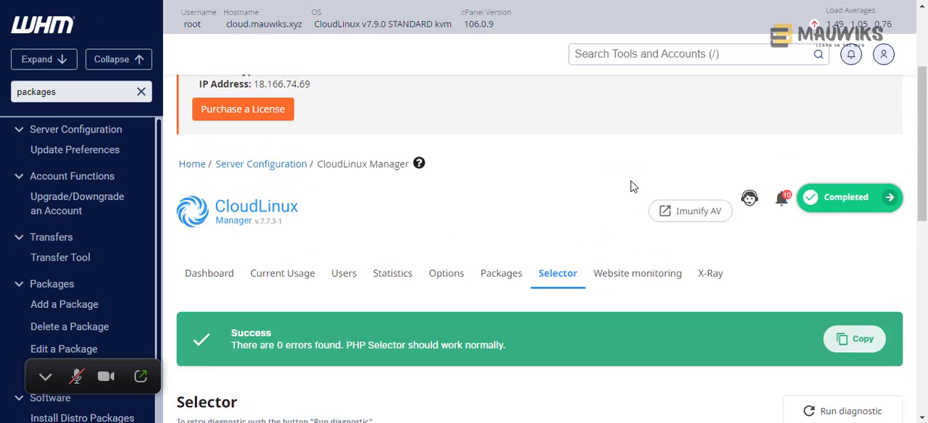
scroll(630, 187, up, 1)
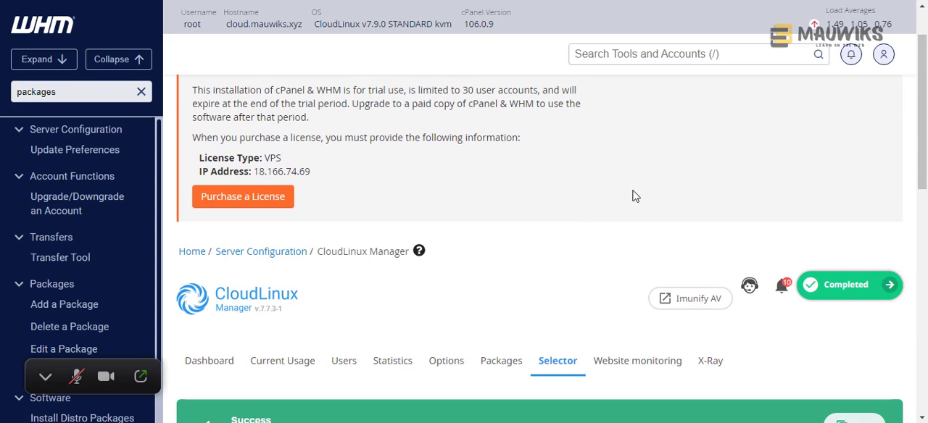
scroll(602, 245, down, 2)
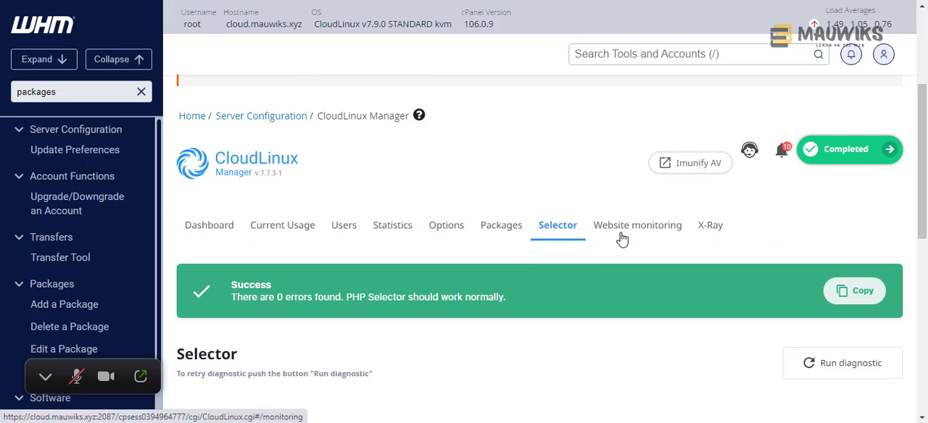
scroll(617, 240, down, 4)
scroll(613, 232, up, 3)
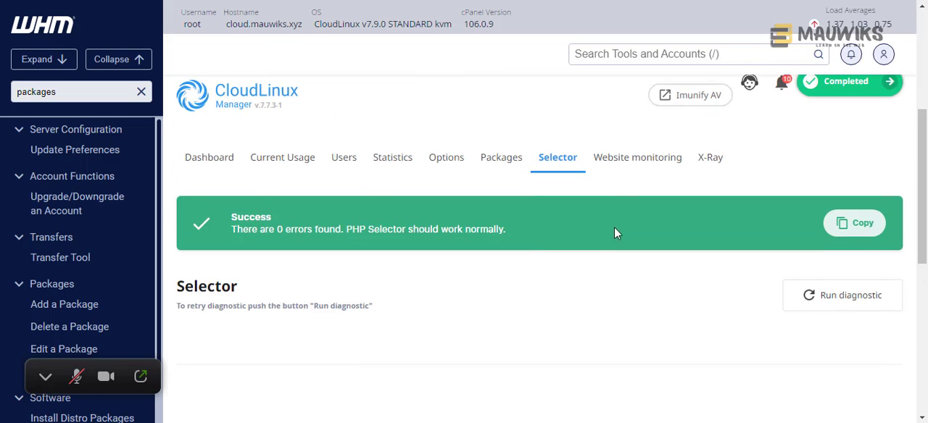
click(620, 171)
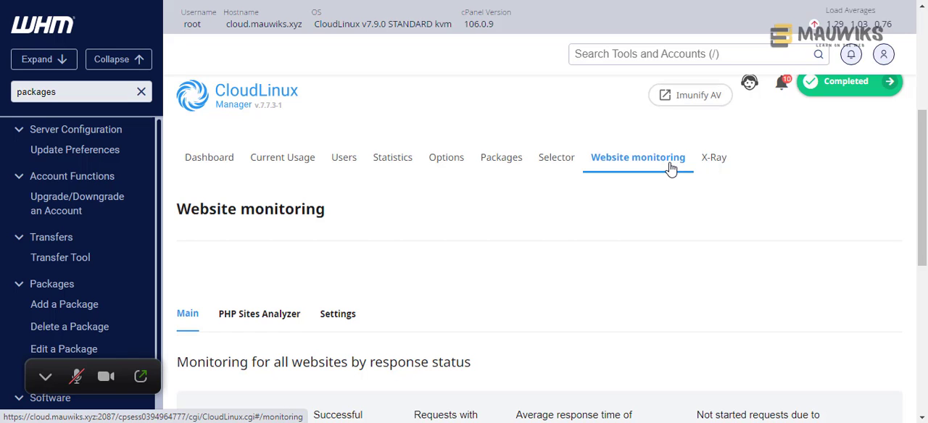
- Examine the website monitoring overview, including the response status figures and the main page generation time report
scroll(658, 191, down, 3)
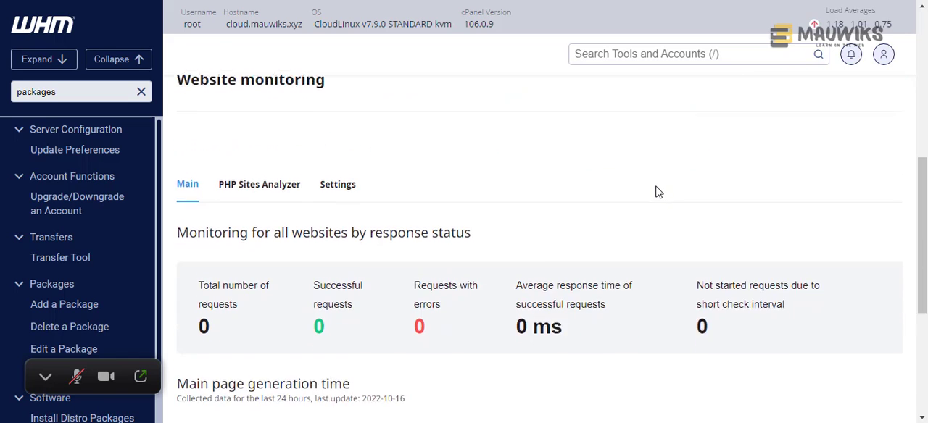
scroll(656, 192, up, 3)
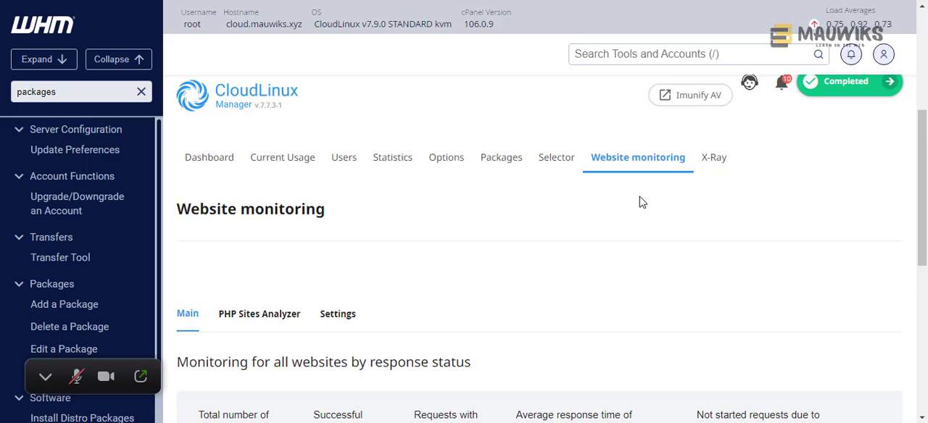
scroll(641, 202, down, 2)
scroll(641, 201, up, 2)
scroll(548, 242, down, 2)
scroll(549, 242, down, 4)
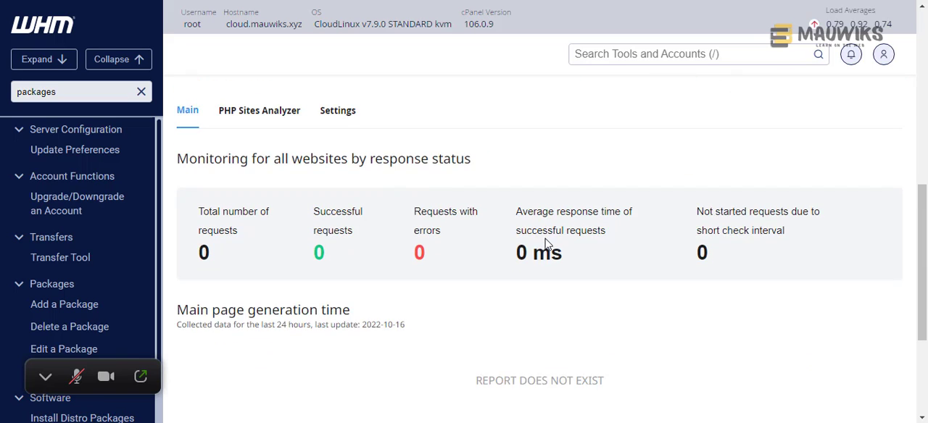
scroll(548, 242, up, 4)
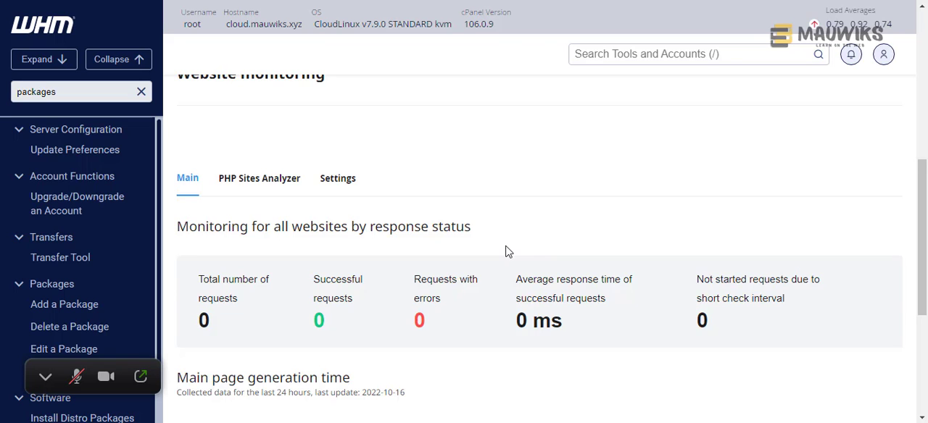
scroll(505, 252, up, 3)
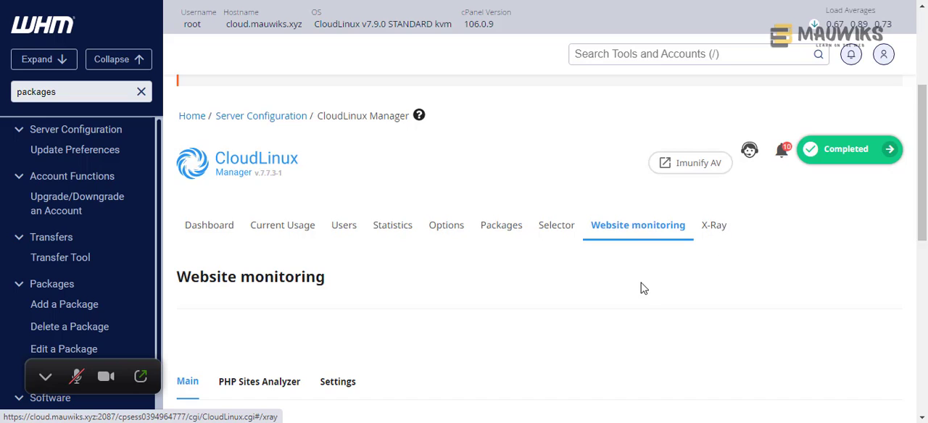
scroll(642, 290, down, 2)
scroll(643, 299, up, 2)
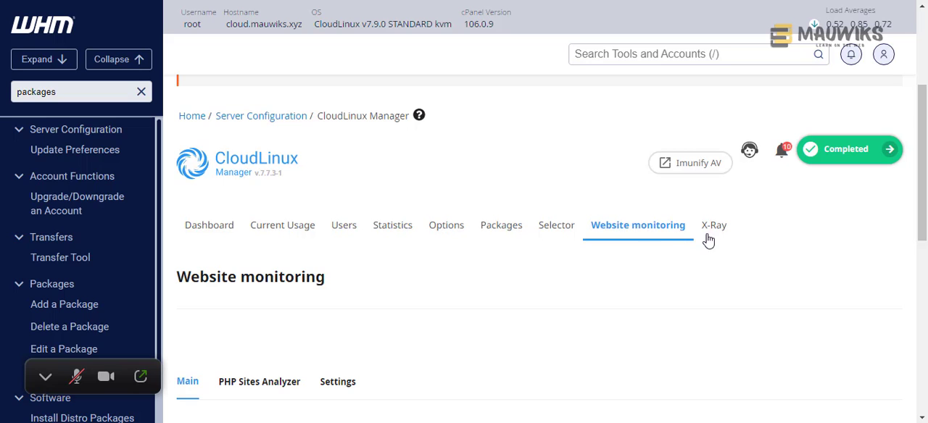
- Expand the completed setup status to review the list of CloudLinux components, along with the monitoring reports, then collapse the list
click(894, 158)
scroll(805, 246, down, 3)
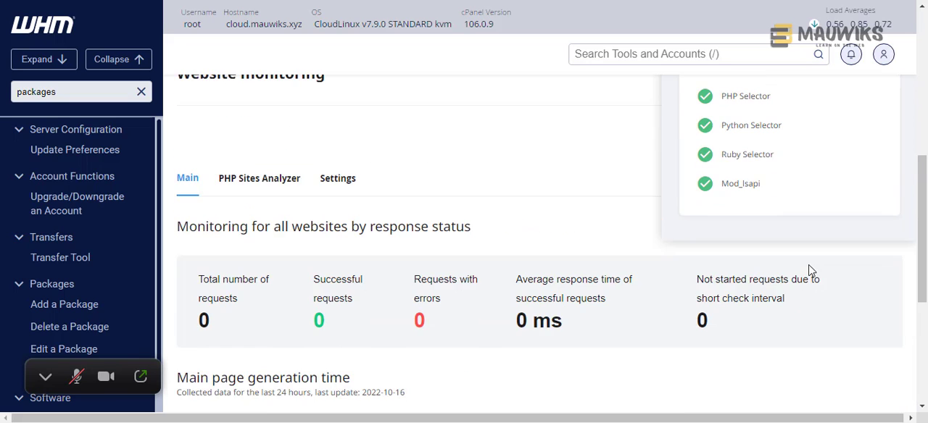
scroll(805, 281, up, 3)
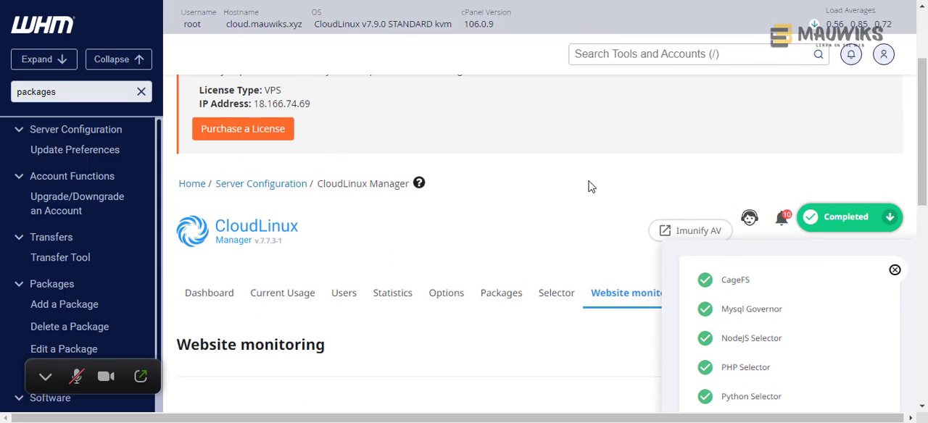
scroll(579, 215, down, 2)
scroll(579, 214, down, 4)
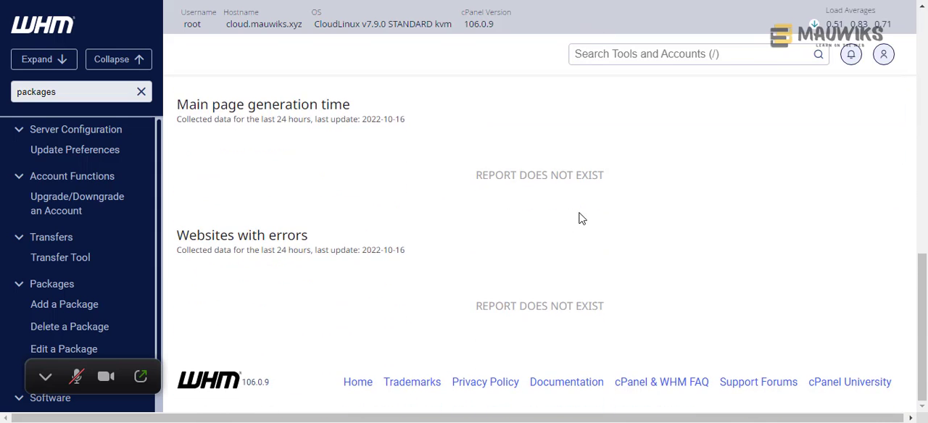
scroll(584, 221, up, 4)
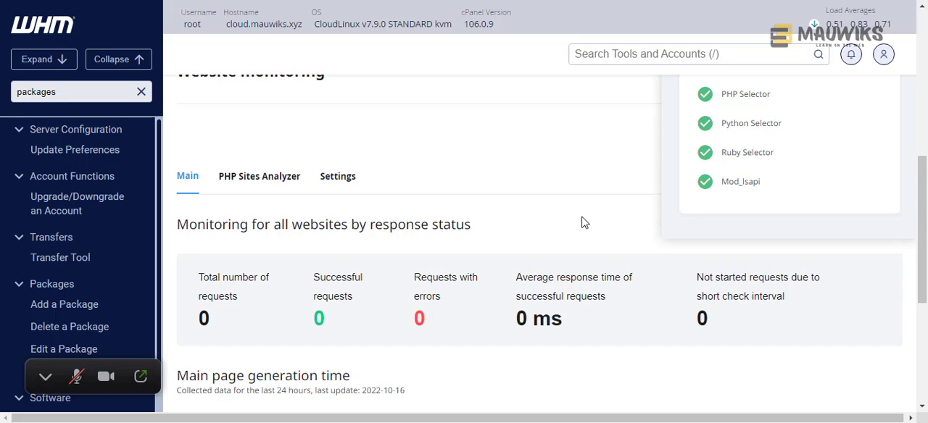
scroll(585, 222, up, 6)
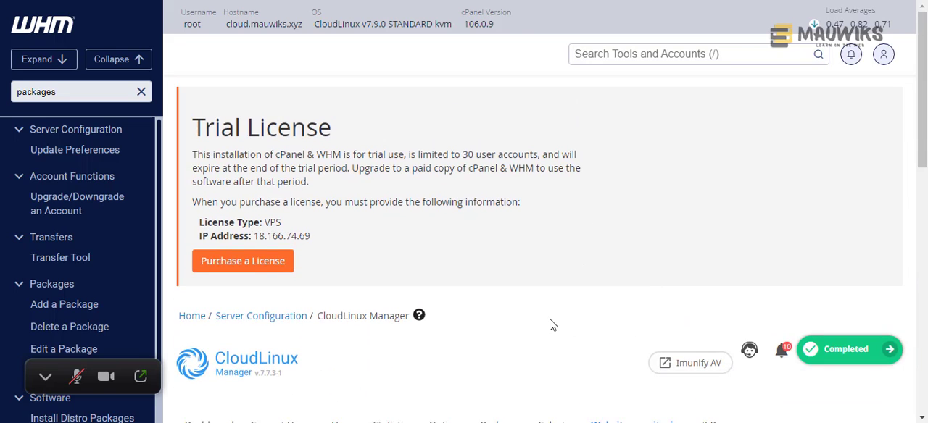
scroll(550, 325, down, 2)
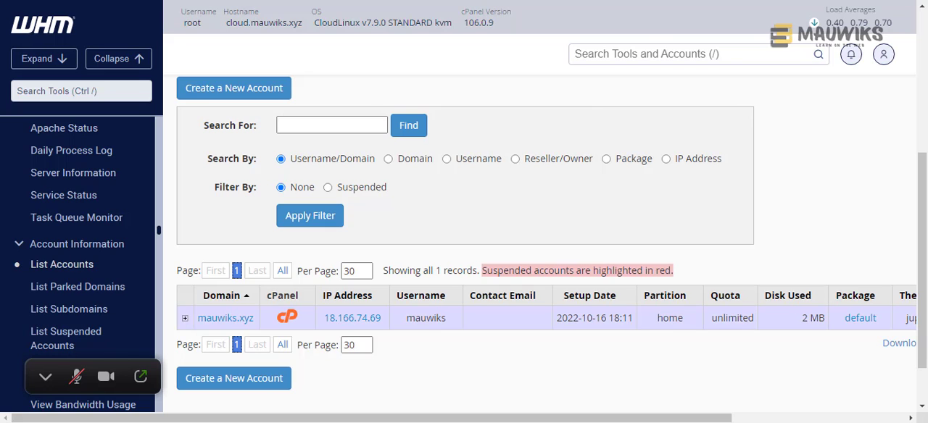
- Switch to the Google Docs tutorial checklist and place the text cursor after "Nginx," in the third-party plugins item
click(443, 0)
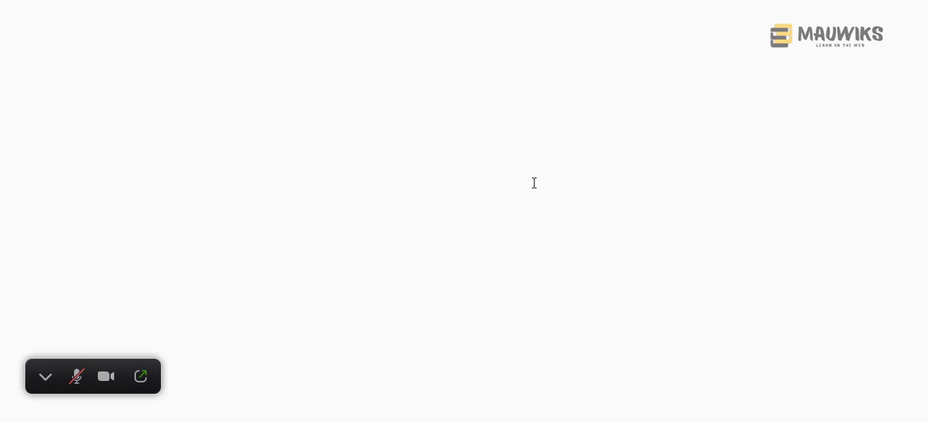
click(284, 279)
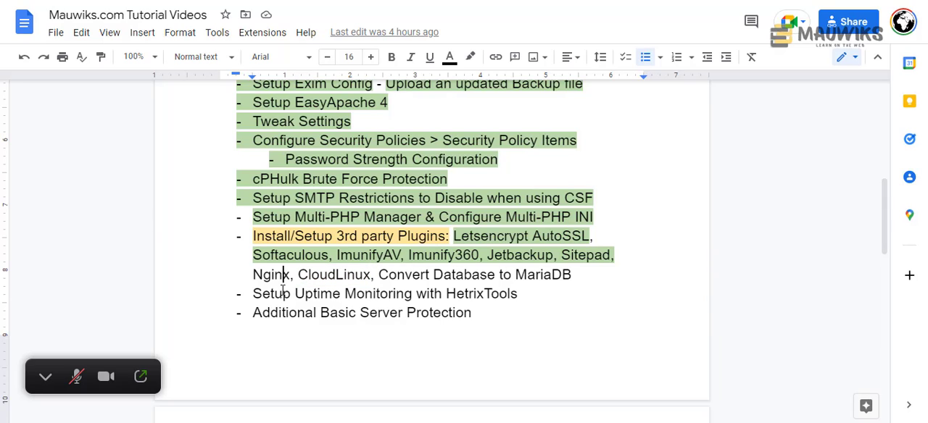
double_click(277, 280)
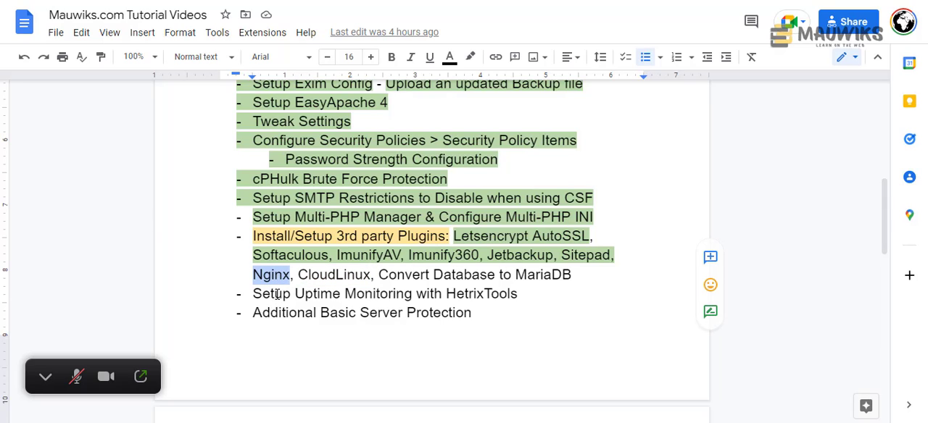
click(294, 282)
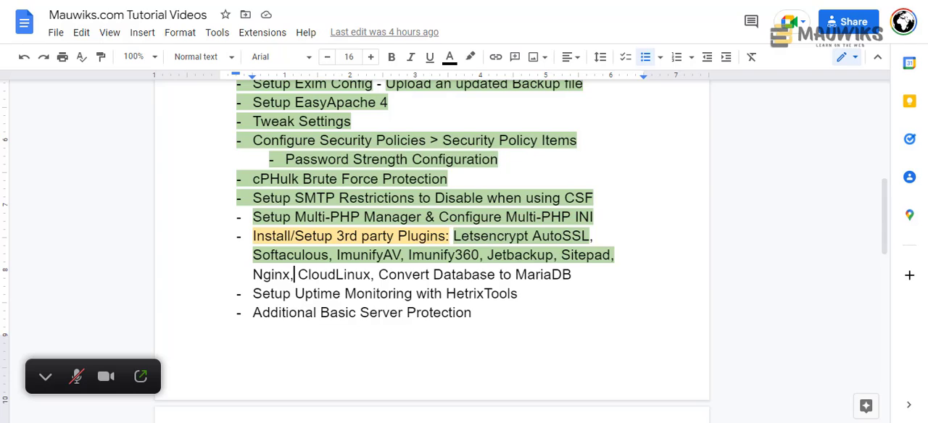